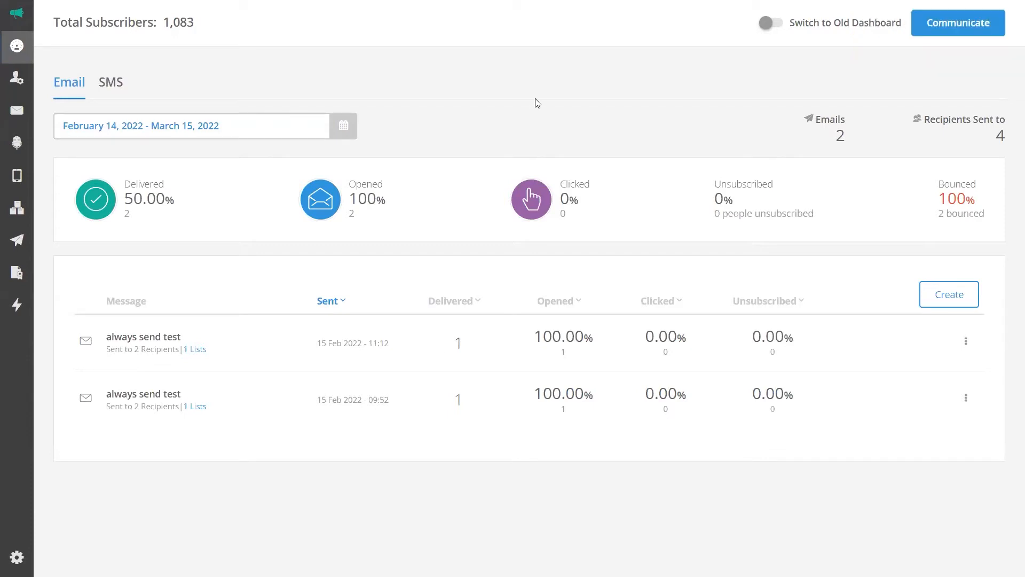
Go to Contacts > Bulk Update and focus the email addresses box.
mouse_move(16, 108)
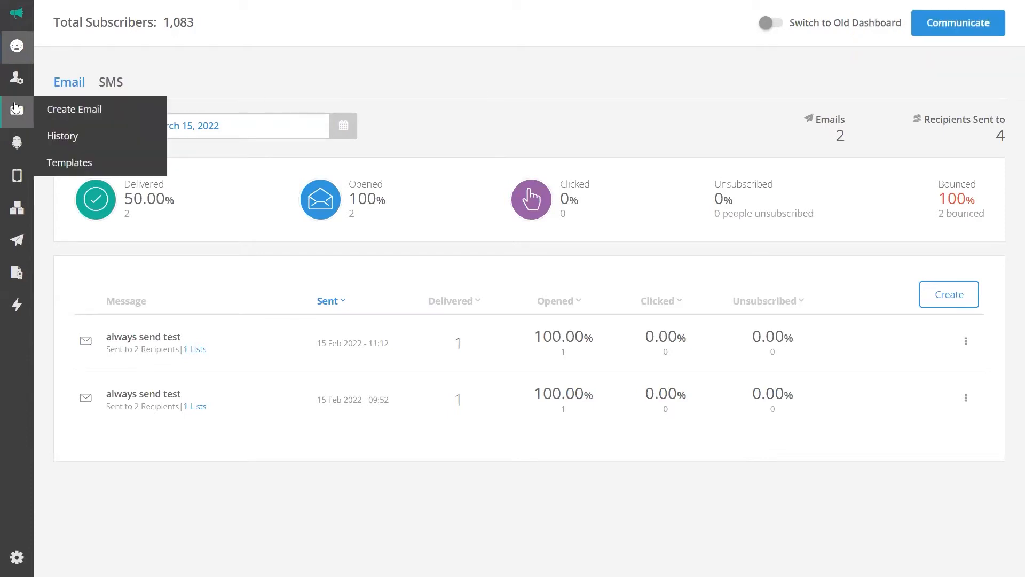
mouse_move(24, 81)
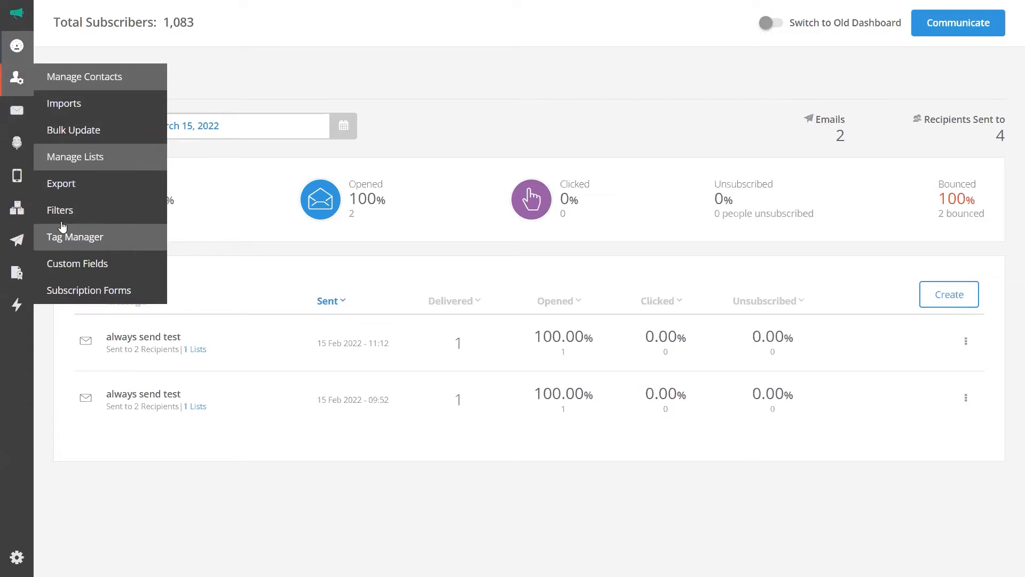
mouse_move(15, 245)
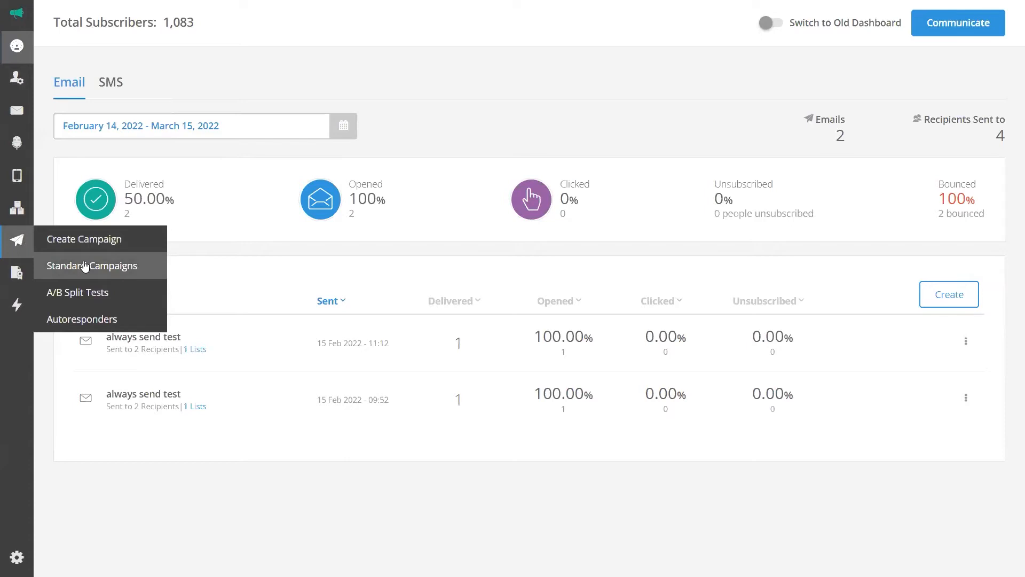
left_click(92, 299)
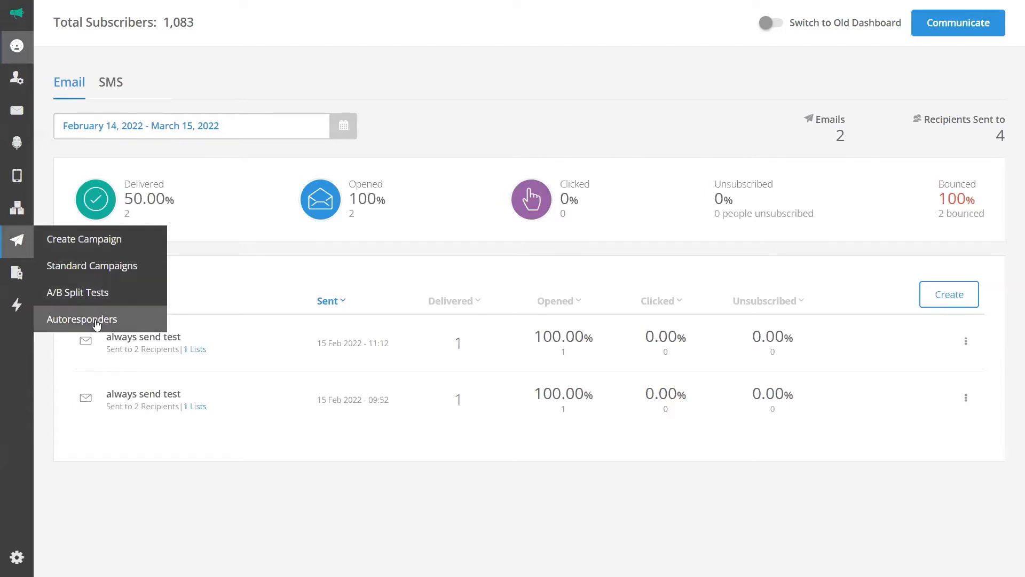
mouse_move(18, 310)
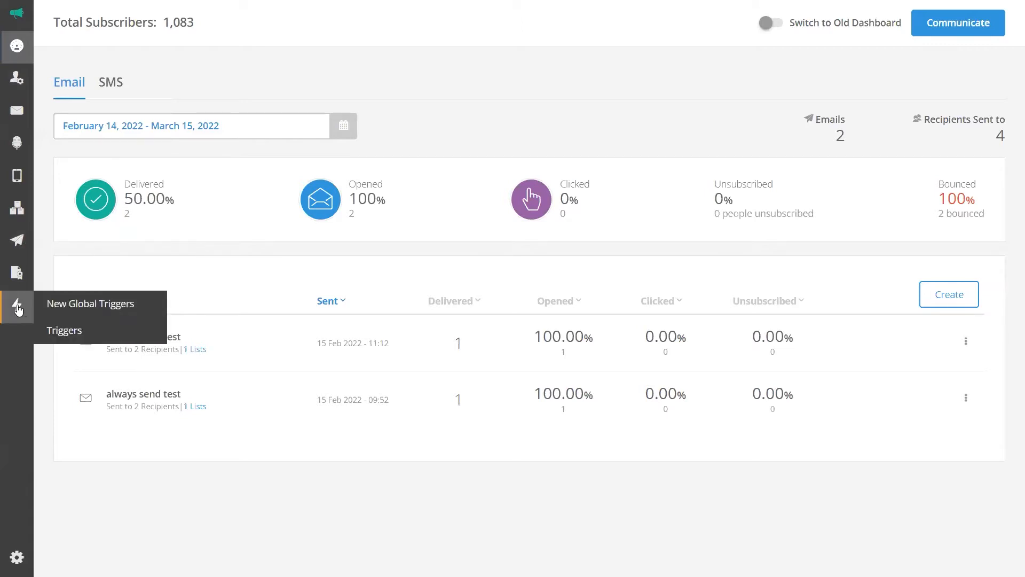
mouse_move(19, 279)
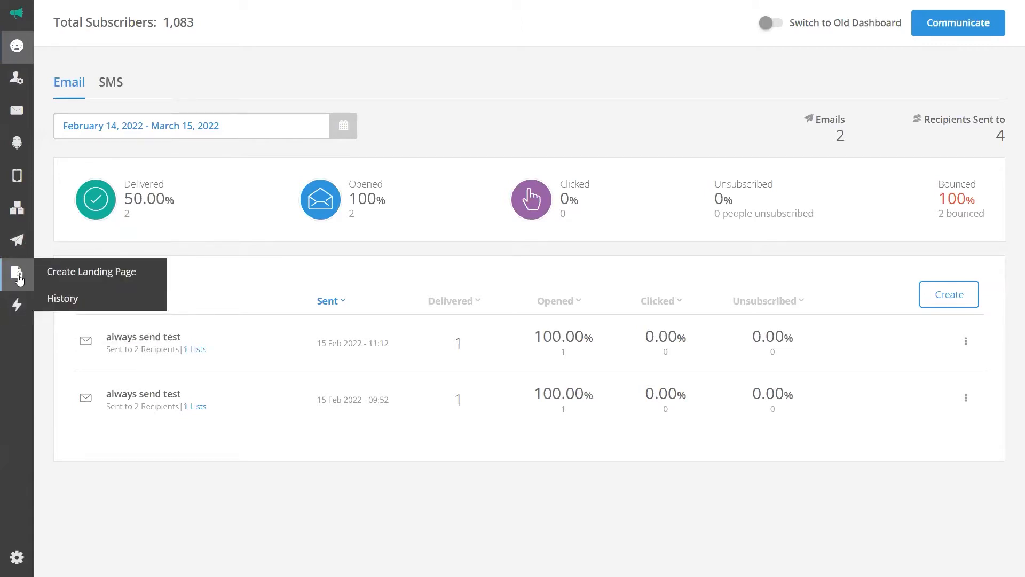
mouse_move(22, 213)
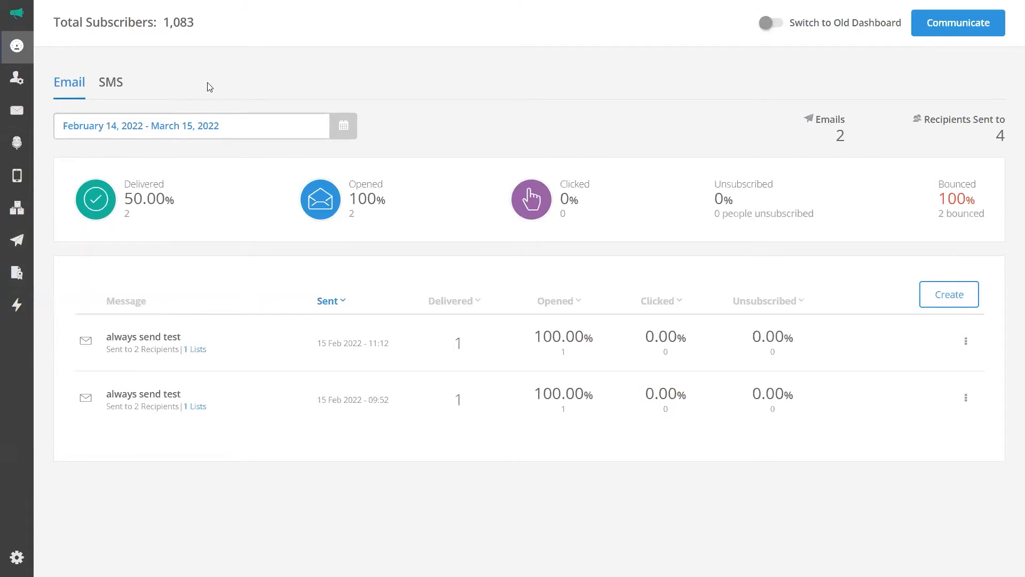
mouse_move(16, 78)
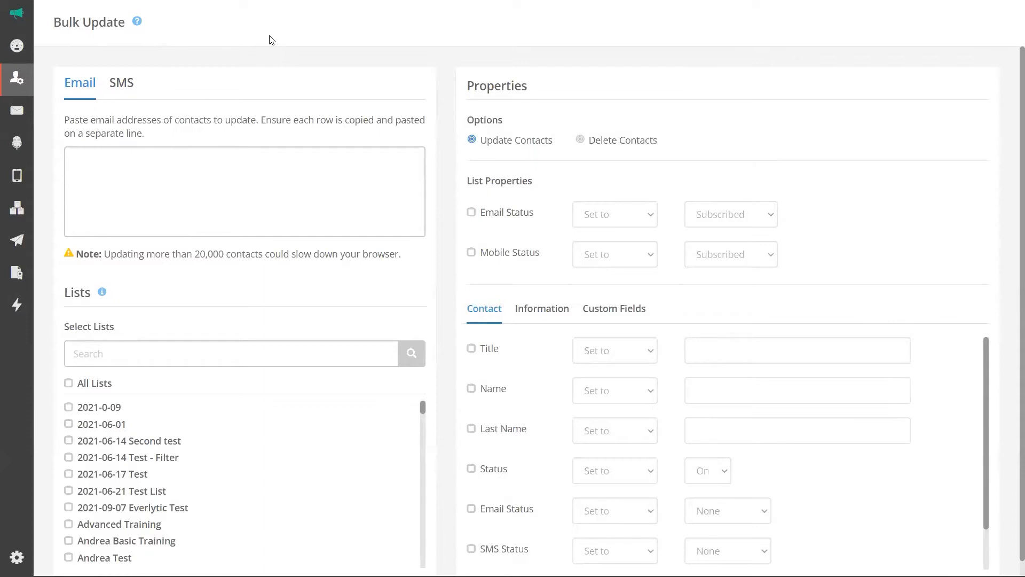
left_click(126, 164)
Widen columns B and C in the contact spreadsheet and copy the ten emails in C2:C11.
left_click(683, 163)
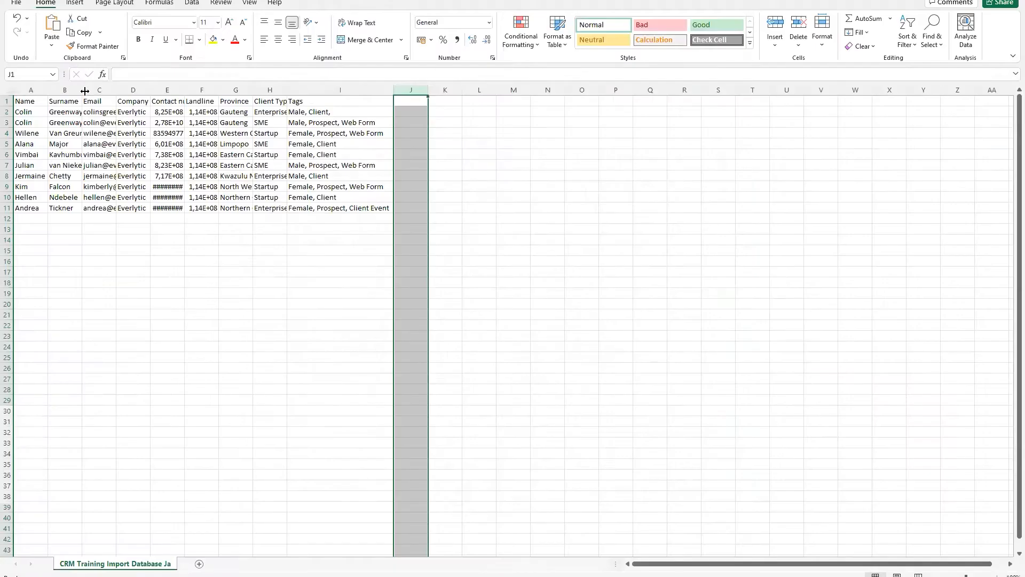
left_click_drag(83, 90, 96, 90)
double_click(128, 87)
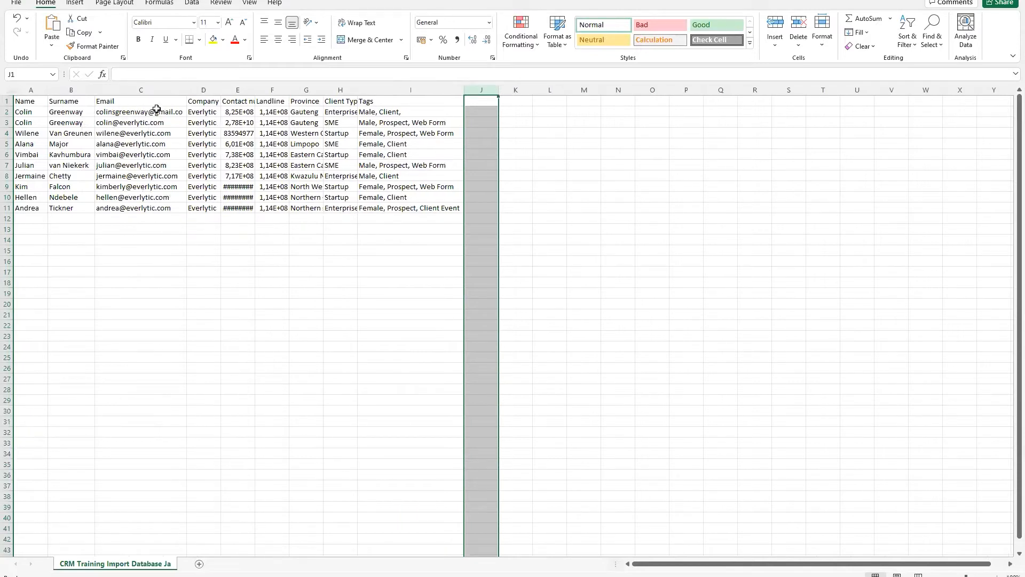
left_click_drag(156, 109, 156, 214)
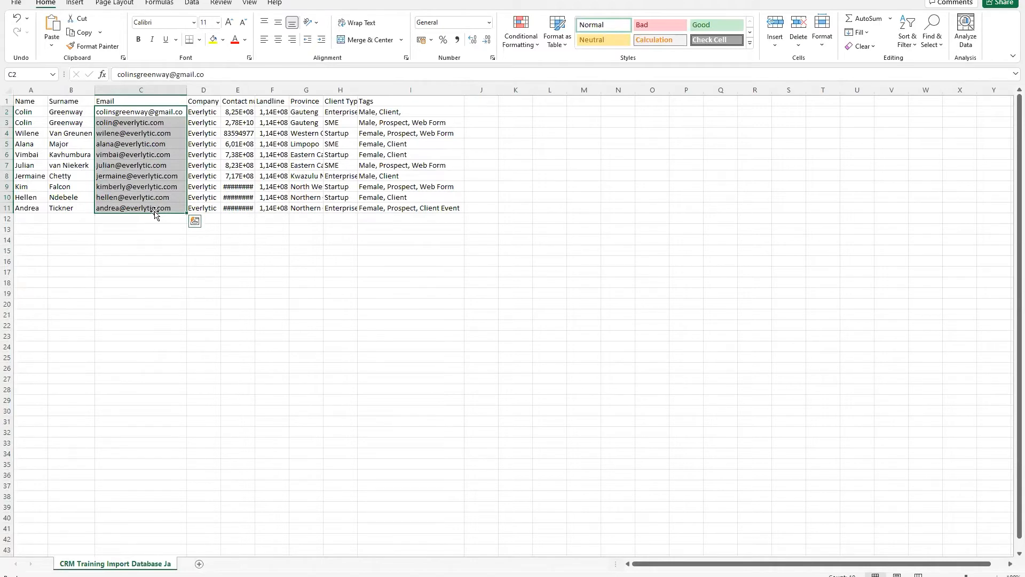
key("ctrl+c")
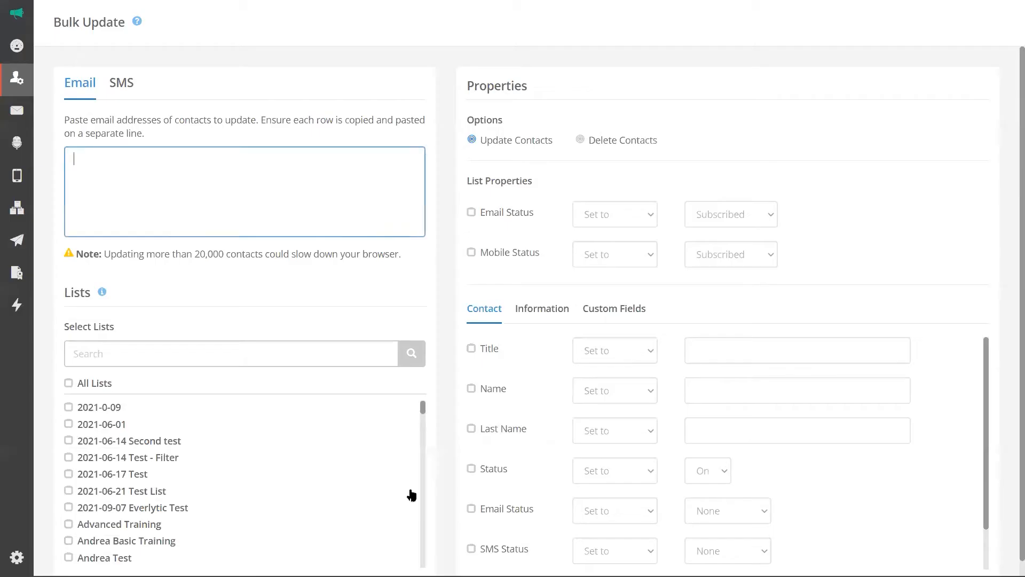
left_click(81, 145)
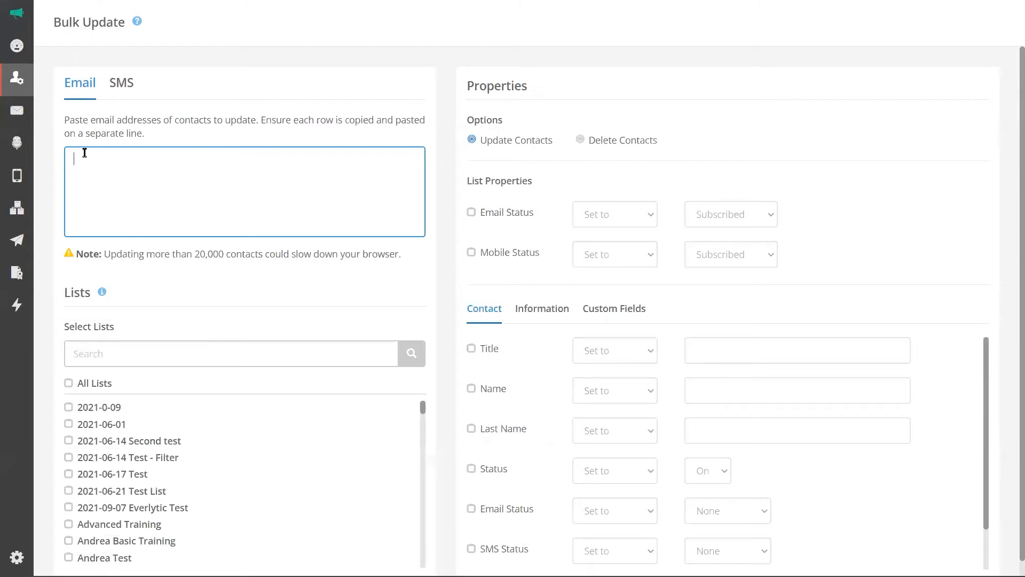
Paste the ten copied email addresses into the Bulk Update email box.
key("ctrl+v")
scroll(264, 184, "up", 5)
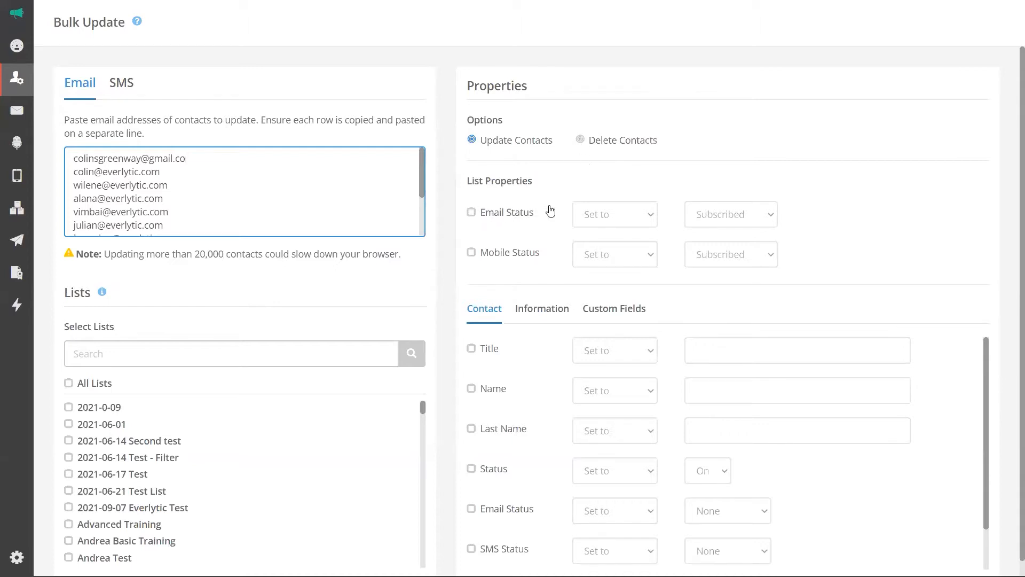
Set Email Status to Unsubscribed and tick the Advanced Training list.
left_click(472, 212)
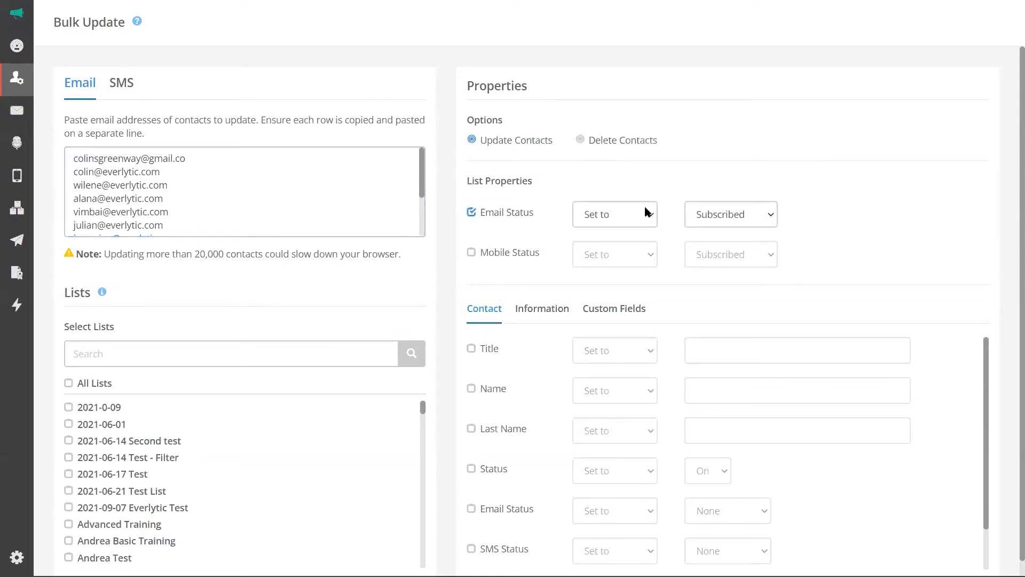
left_click(741, 212)
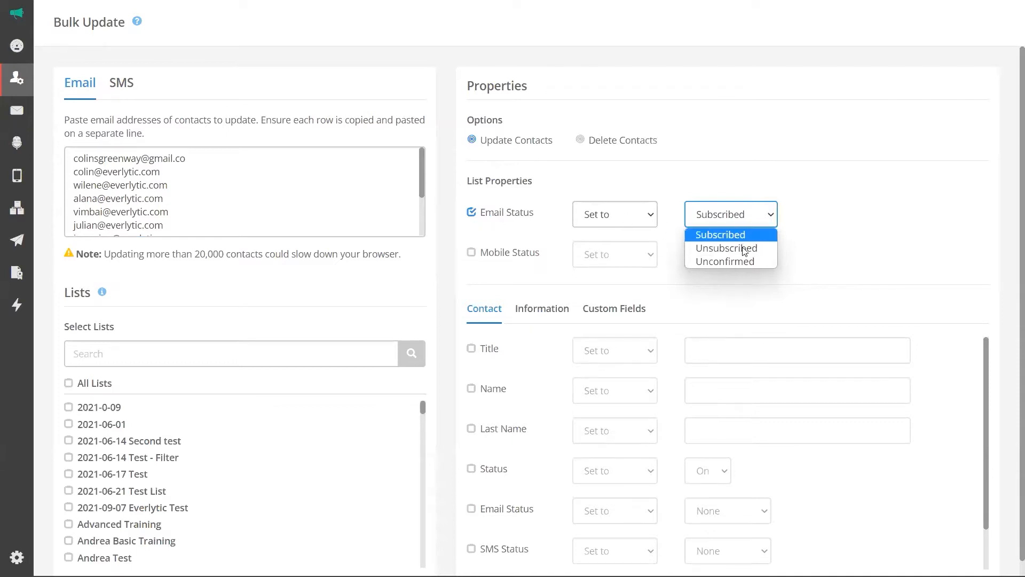
left_click(715, 248)
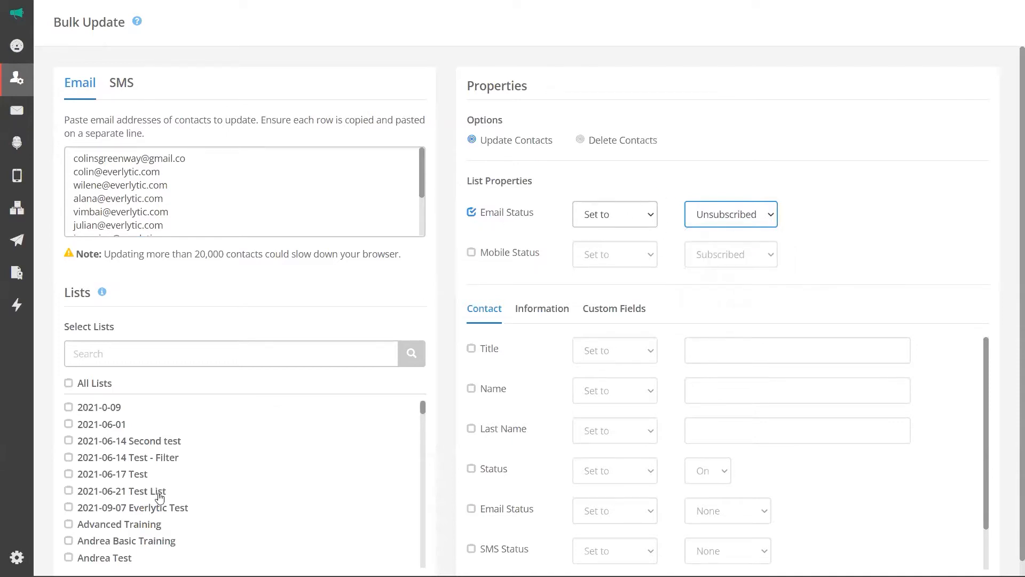
scroll(190, 475, "down", 2)
scroll(223, 444, "down", 2)
scroll(224, 444, "up", 4)
left_click(69, 525)
scroll(219, 198, "down", 2)
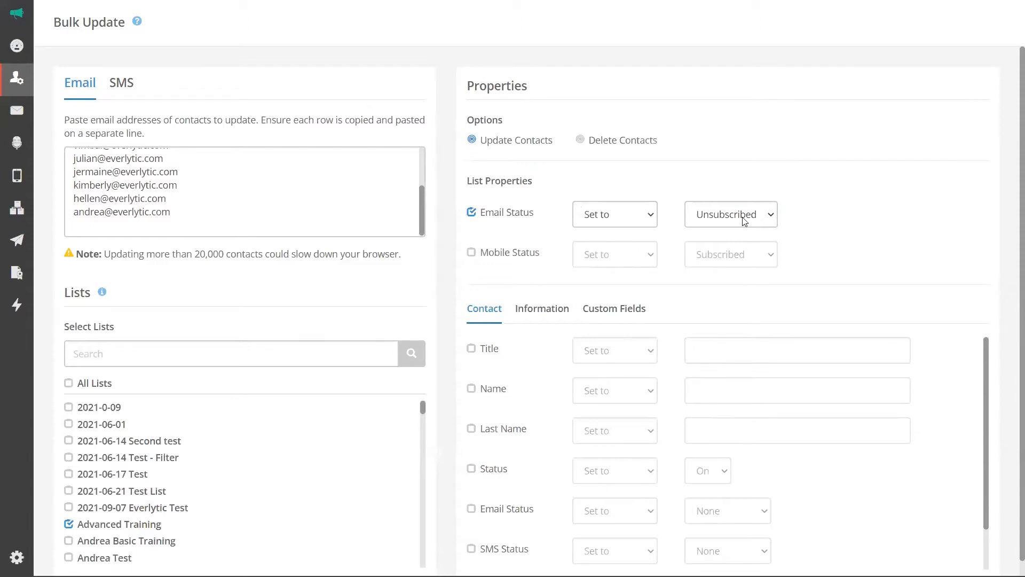
Leave both Email Status and Mobile Status unticked so neither is changed.
left_click(471, 213)
left_click(471, 255)
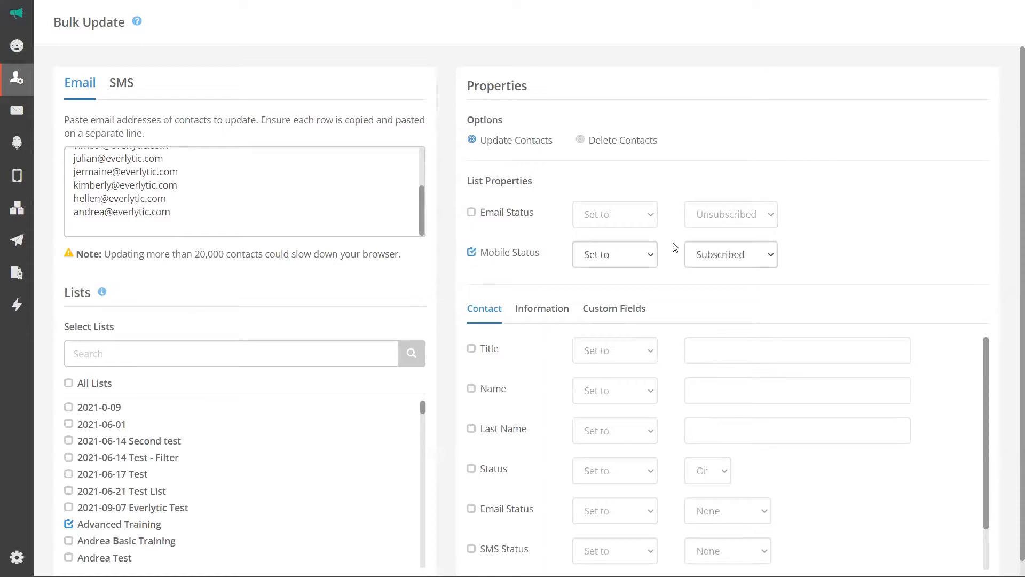
left_click(471, 215)
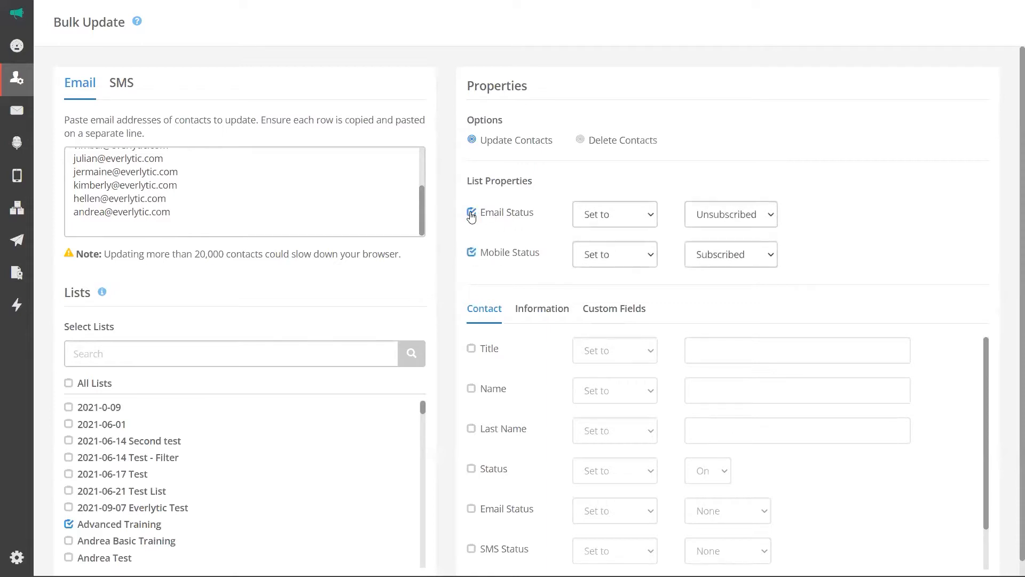
left_click(471, 254)
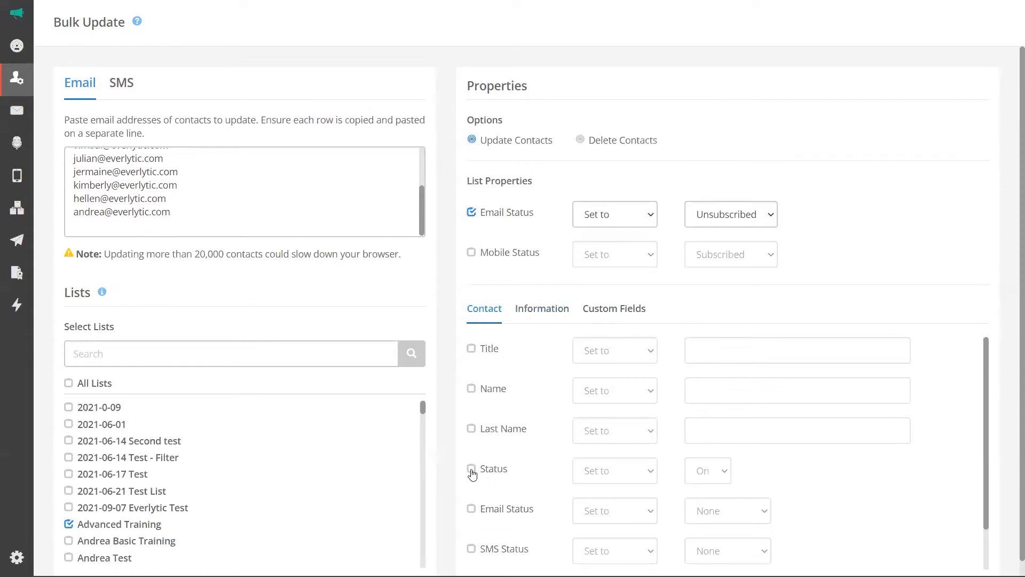
left_click(471, 213)
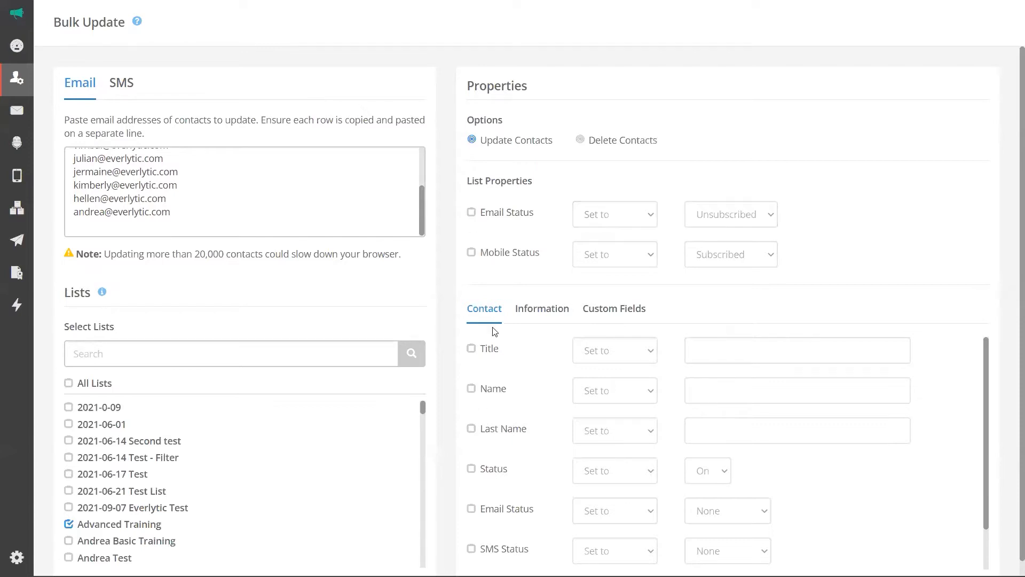
Tick the contact Status field and choose Off from its On/Off options.
left_click(471, 469)
left_click(726, 472)
left_click(726, 473)
left_click(726, 473)
left_click(726, 473)
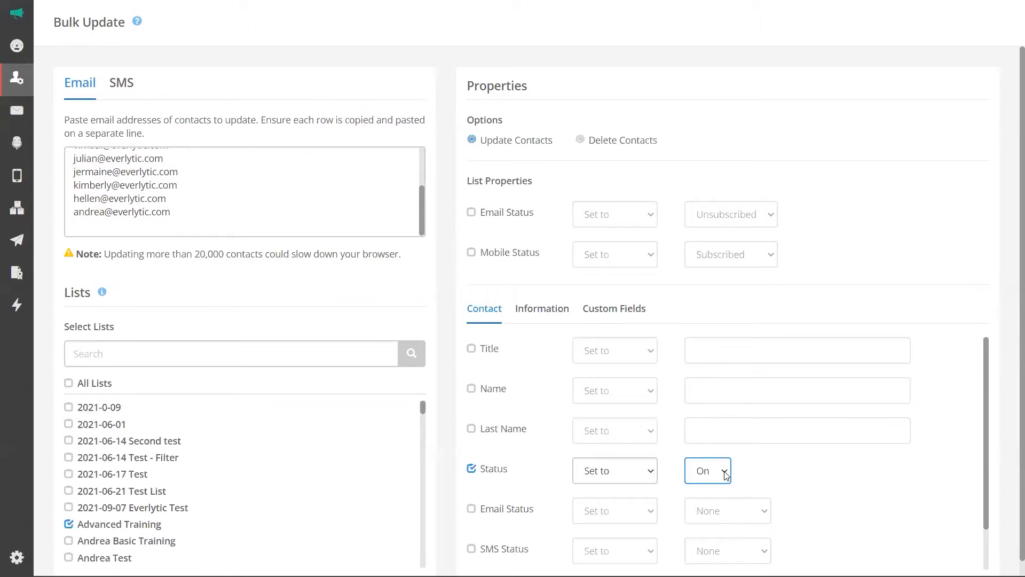
left_click(726, 476)
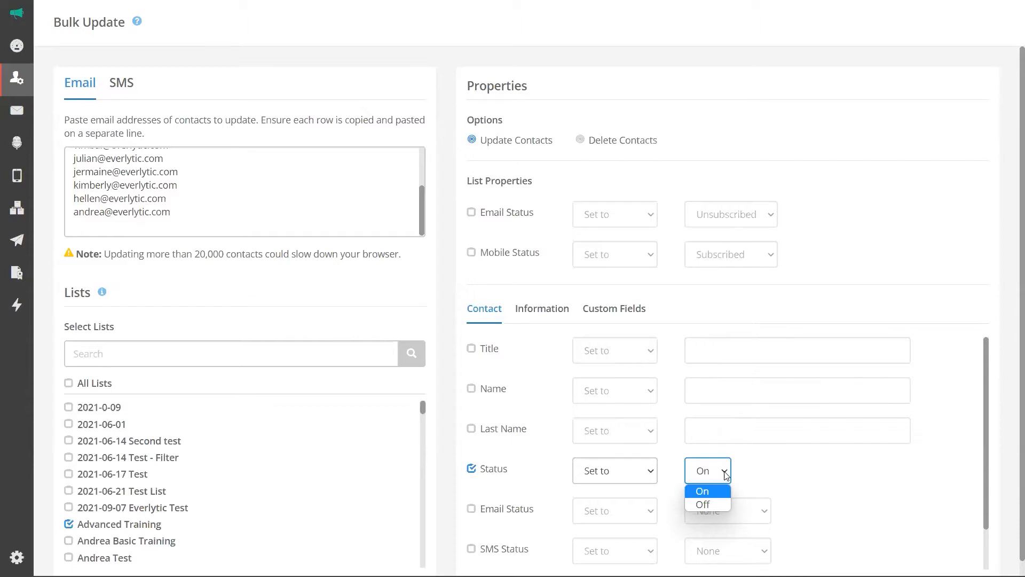
left_click(704, 506)
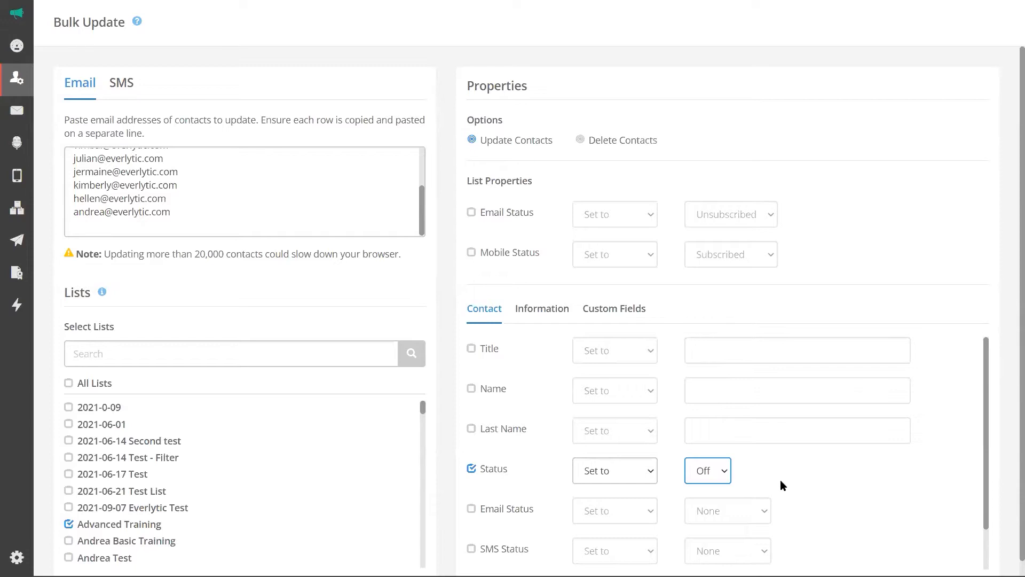
Tick All Lists and run the update: 9 contacts updated, 1 address not found.
left_click(68, 384)
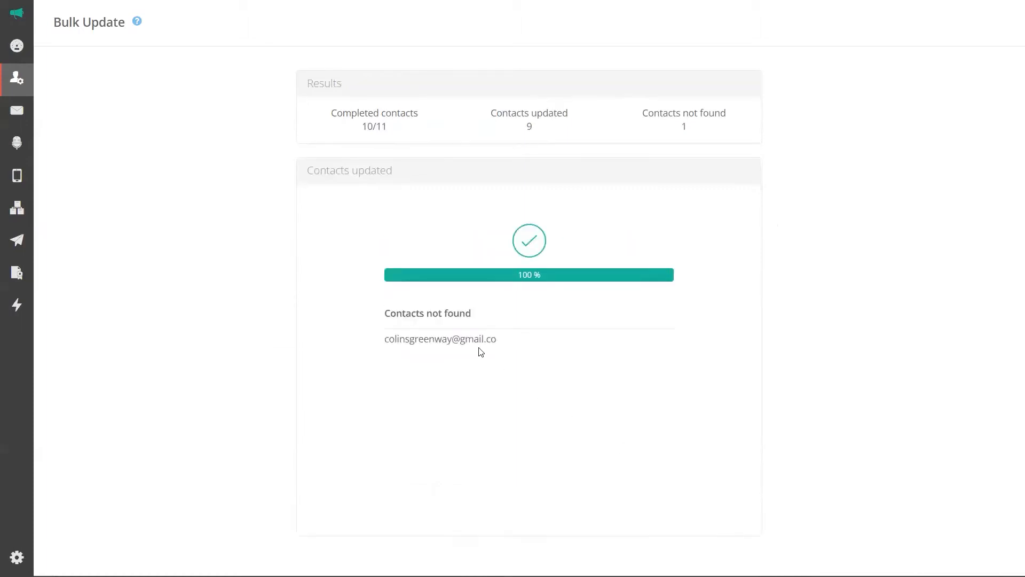
left_click_drag(502, 347, 383, 344)
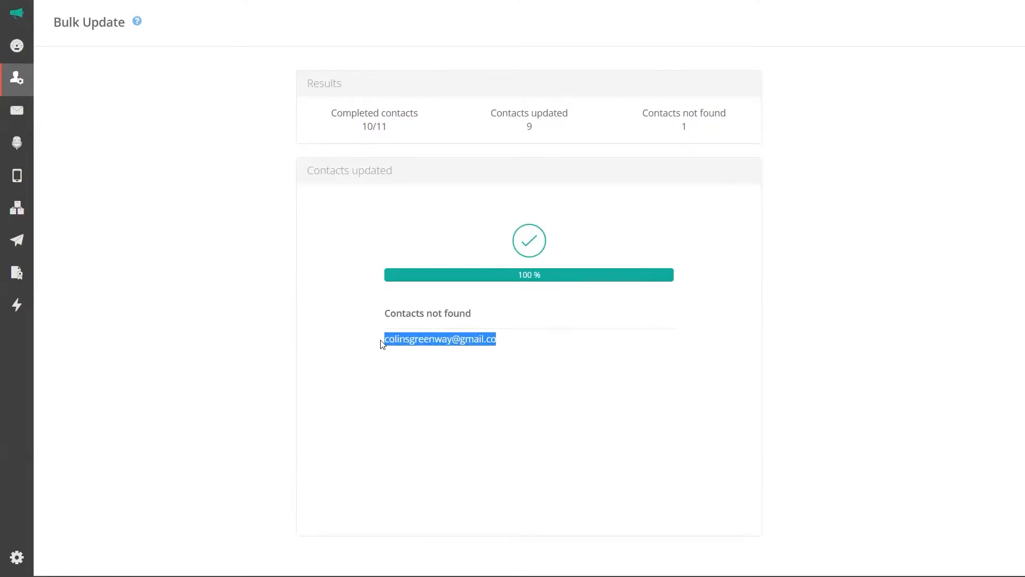
left_click(495, 341)
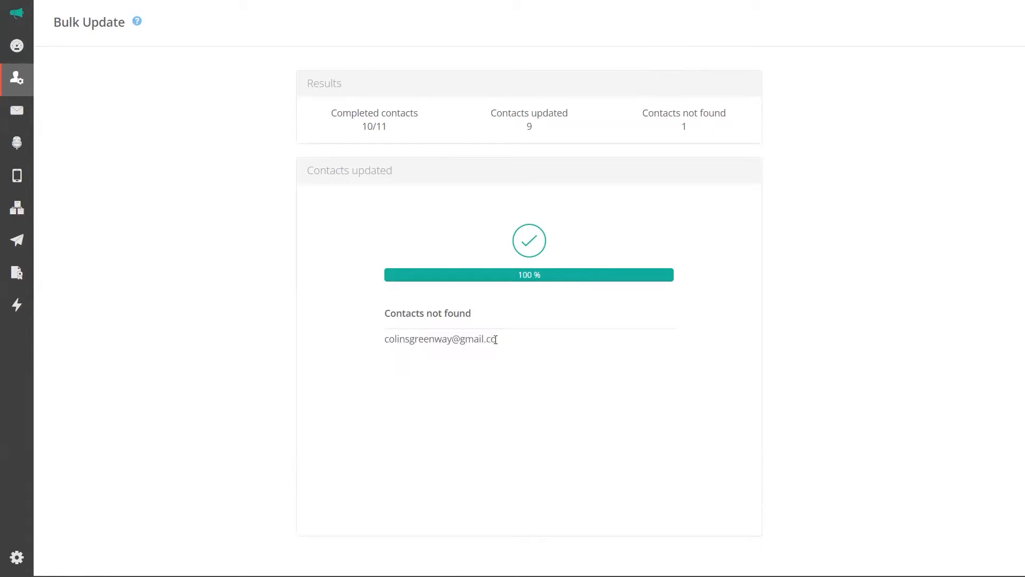
mouse_move(18, 81)
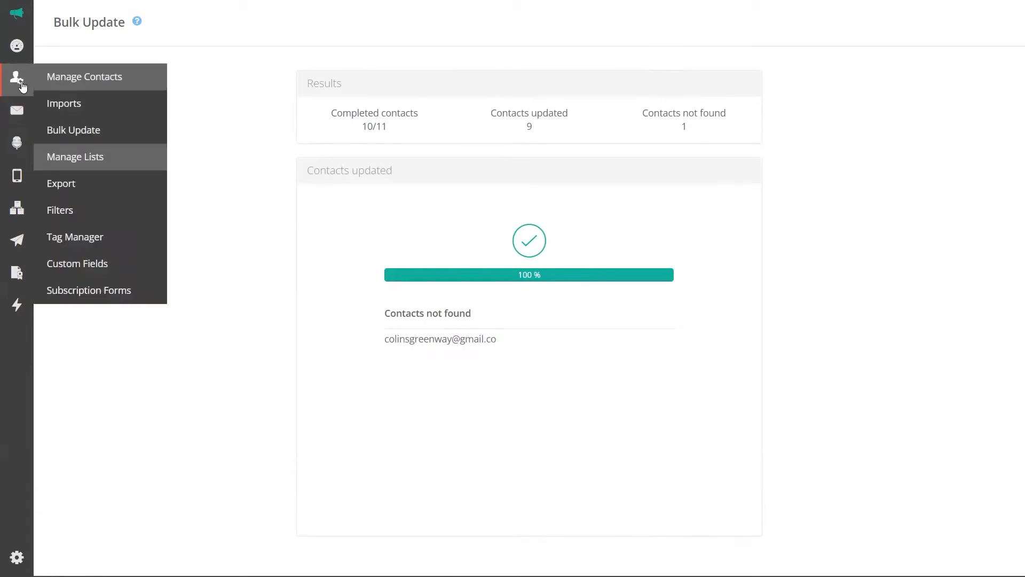
Start a fresh Bulk Update form with Email Status left unticked.
left_click(94, 136)
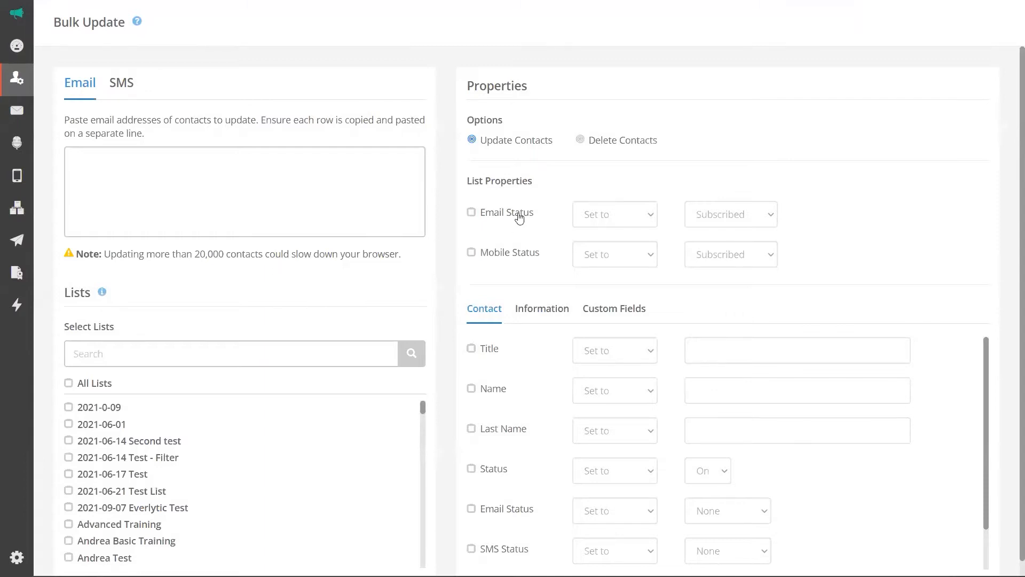
left_click(471, 213)
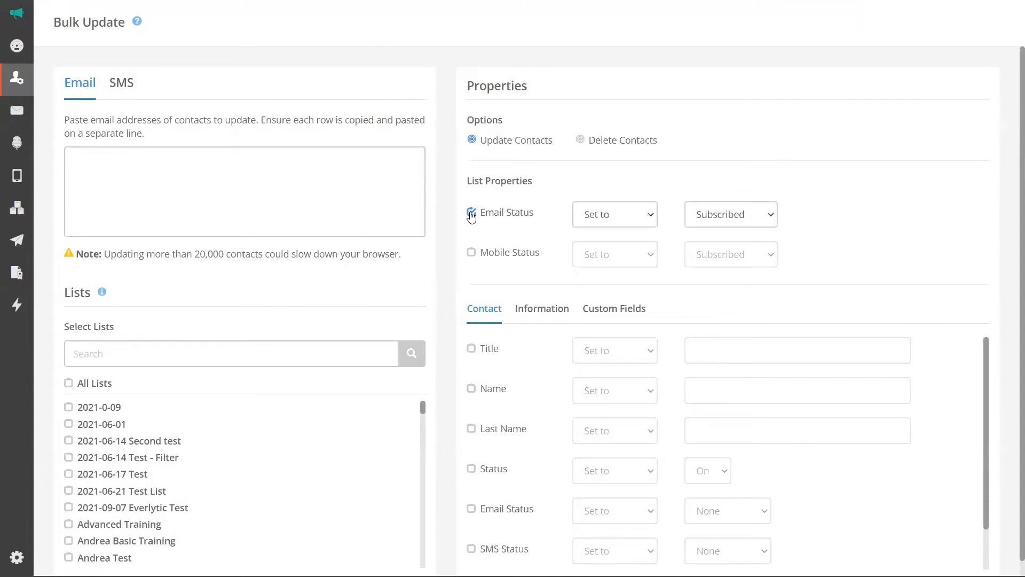
left_click(471, 213)
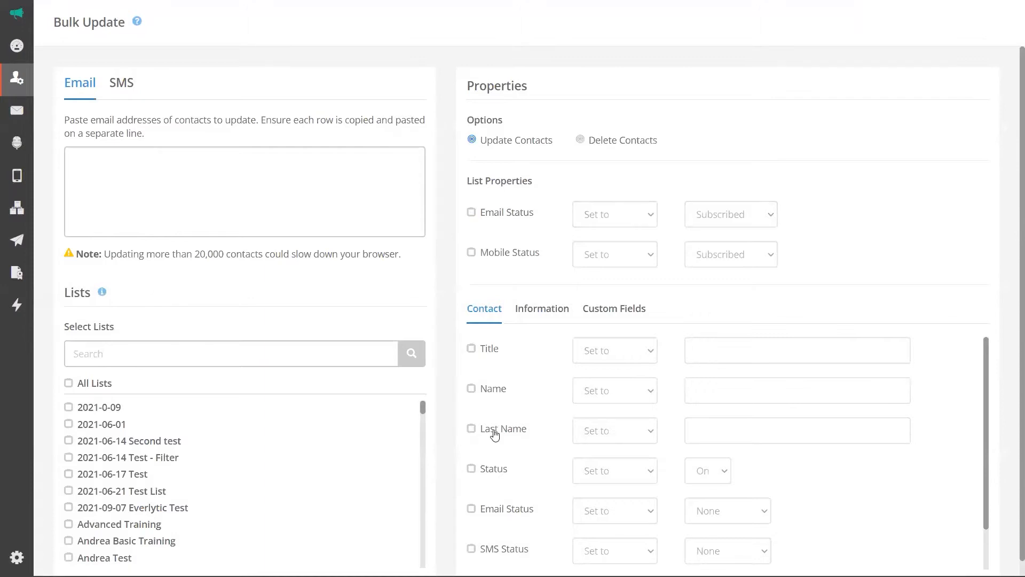
double_click(472, 469)
scroll(675, 347, "down", 3)
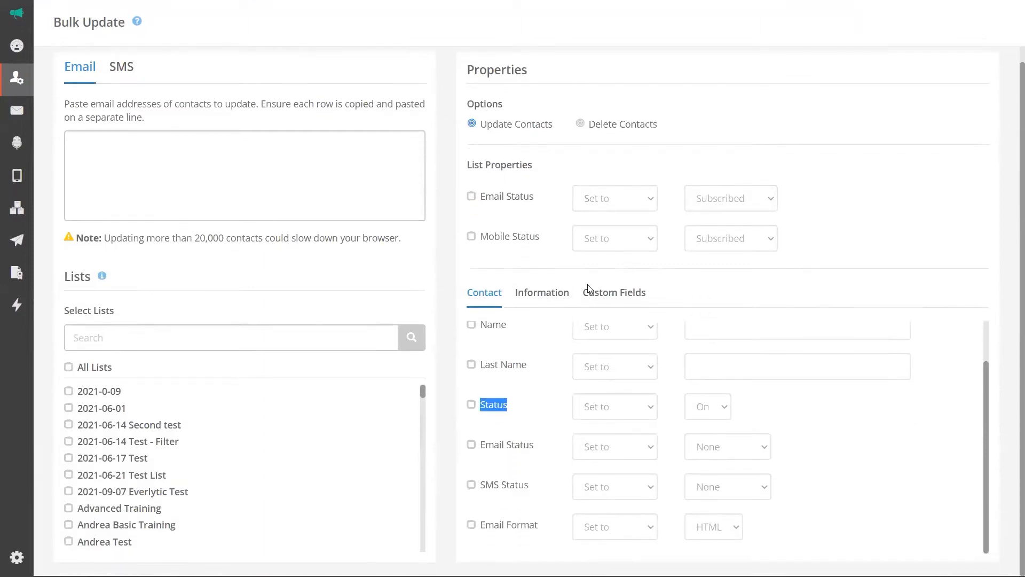
Tick the Client Type custom field for updating.
left_click(597, 296)
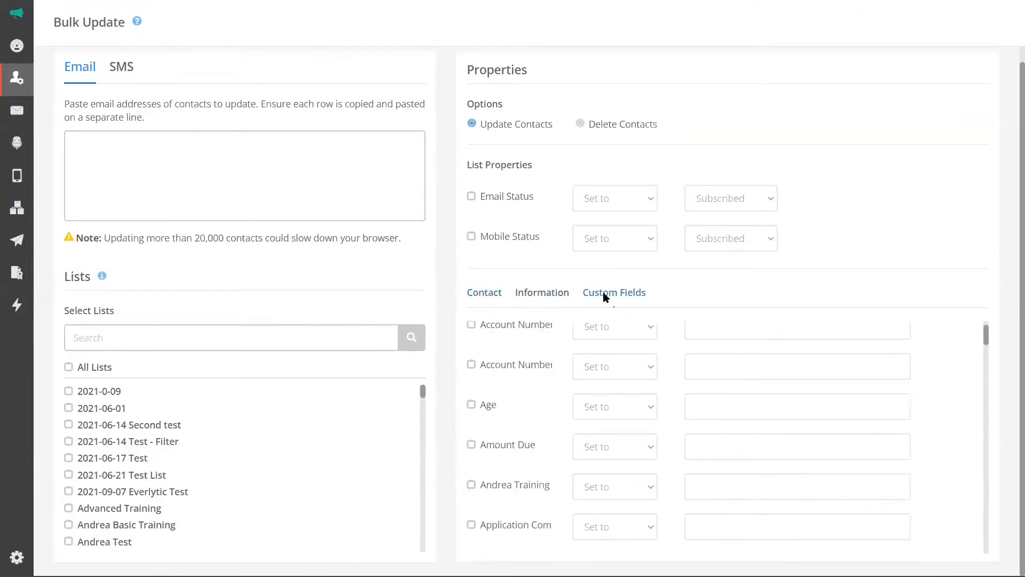
scroll(533, 421, "down", 3)
scroll(533, 420, "down", 2)
left_click(472, 431)
left_click(85, 145)
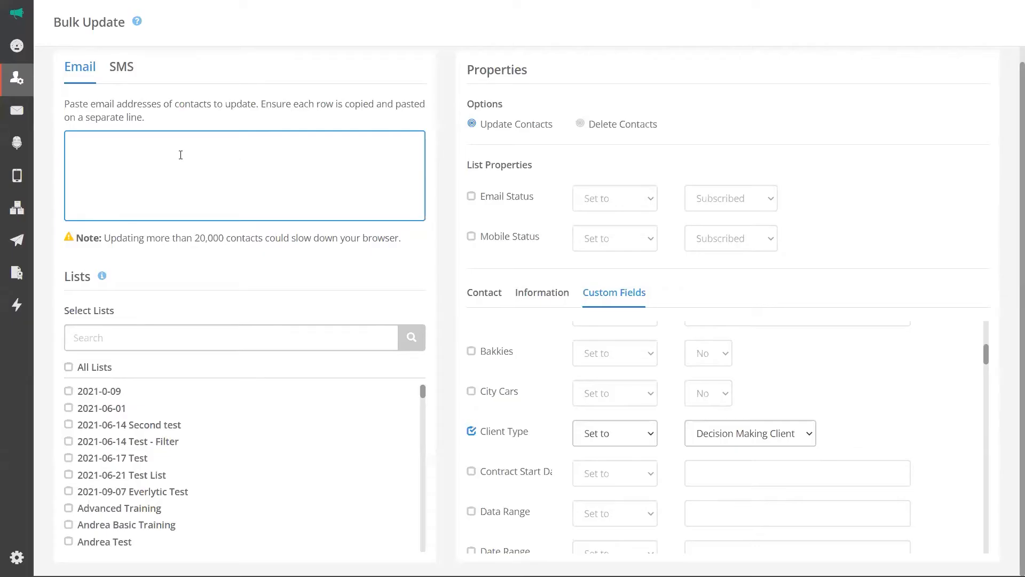
Paste the contact emails and untick Client Type after viewing its values.
key("ctrl+v")
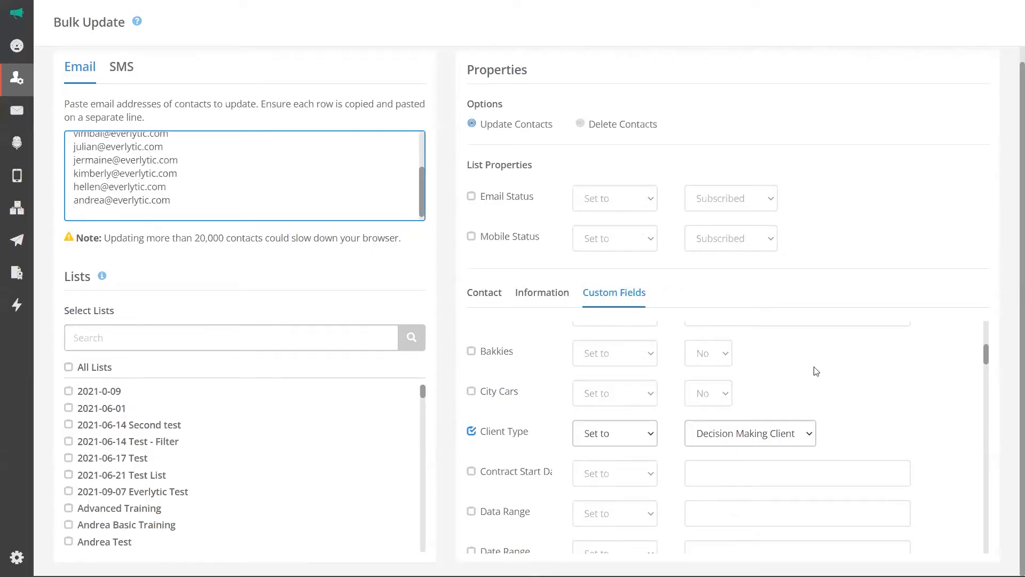
left_click(767, 438)
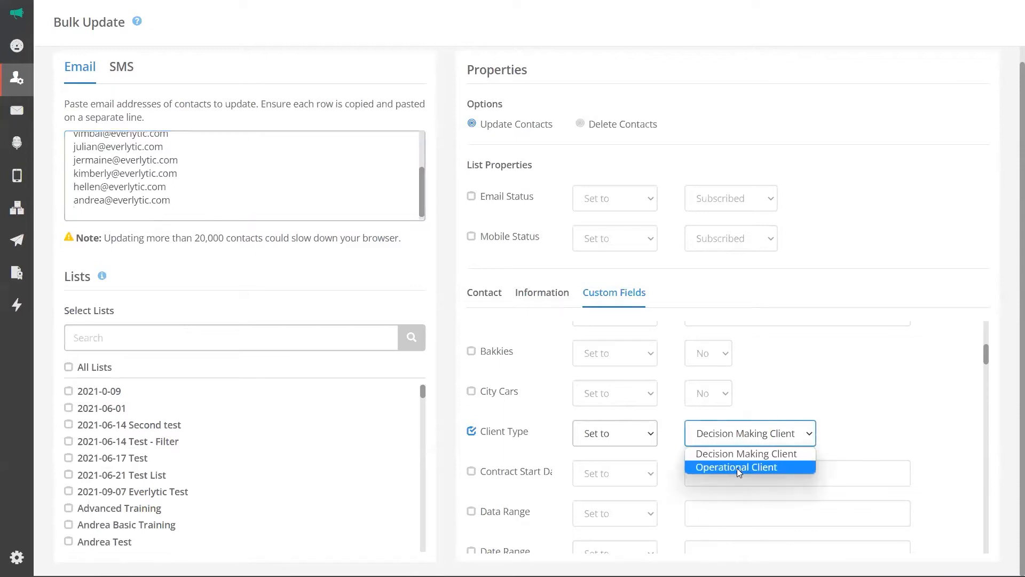
left_click(472, 431)
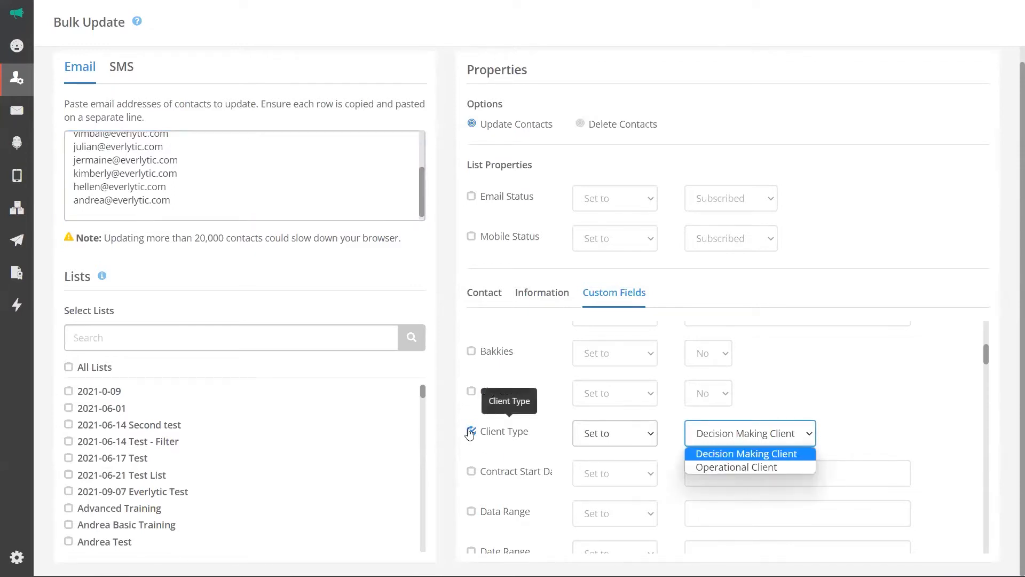
scroll(575, 446, "down", 3)
scroll(542, 483, "down", 1)
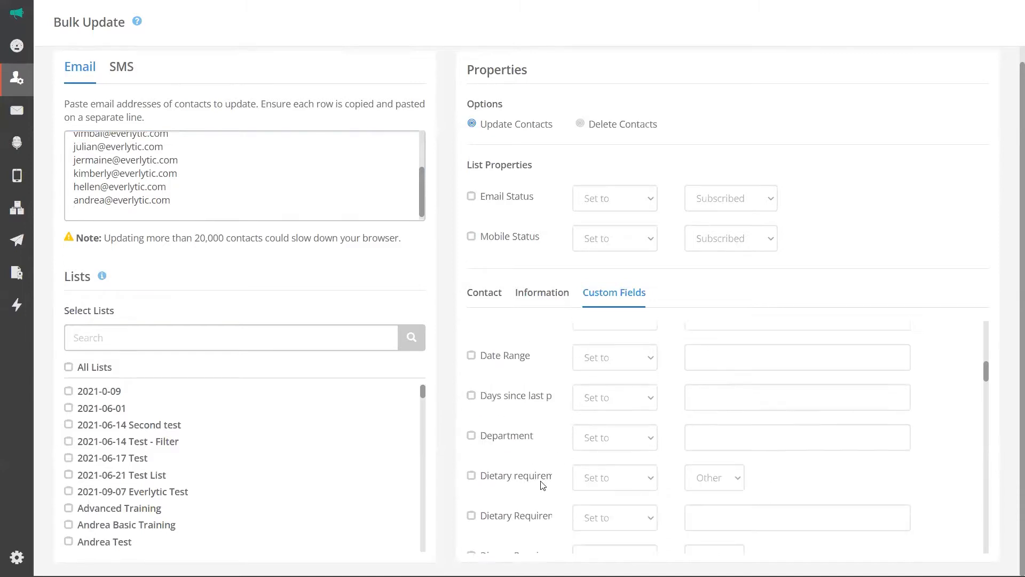
Browse the Information fields and mobile-number option, then return to the email list.
left_click(555, 297)
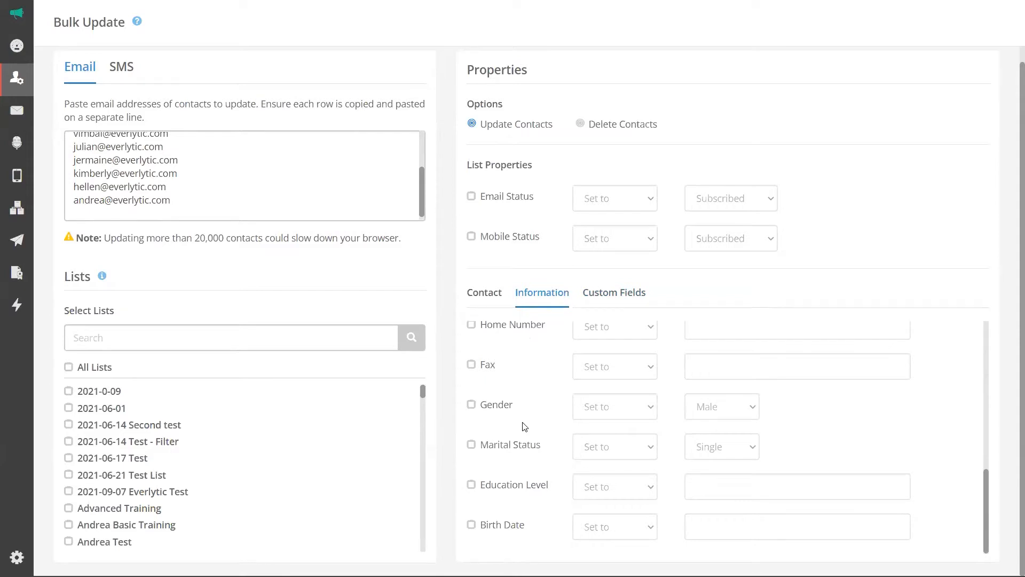
left_click(606, 302)
scroll(550, 406, "up", 3)
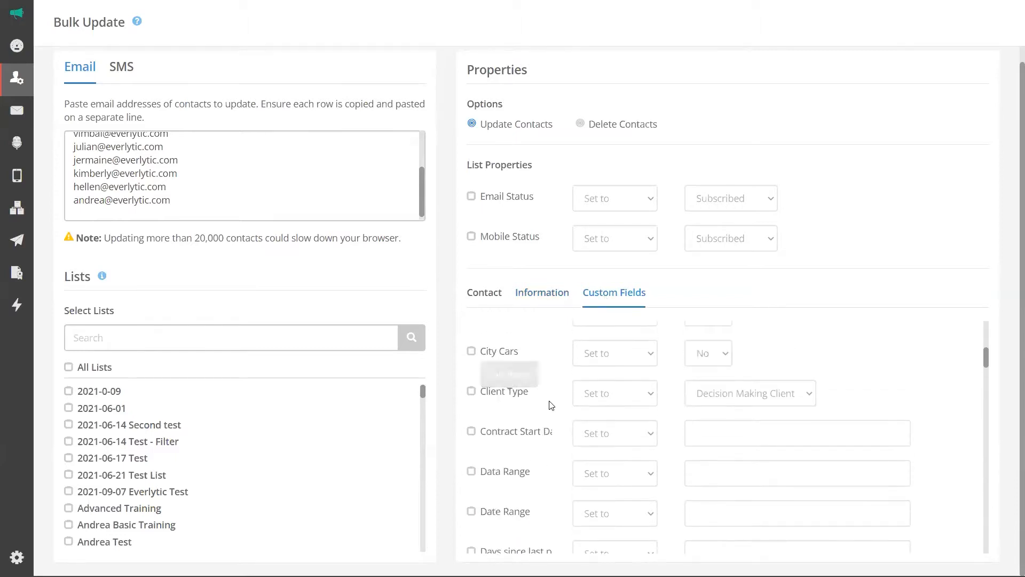
scroll(550, 406, "up", 3)
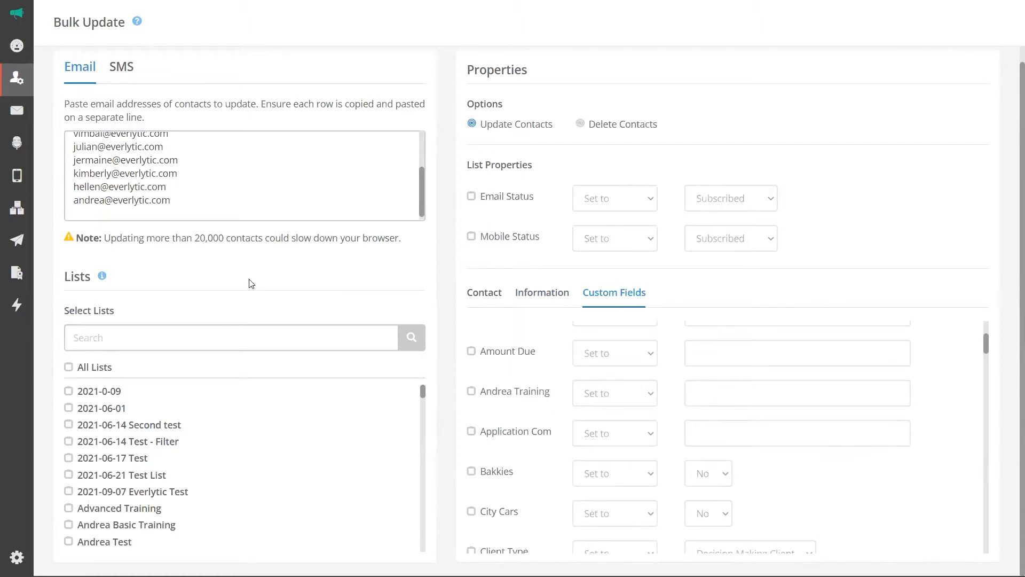
scroll(251, 283, "up", 1)
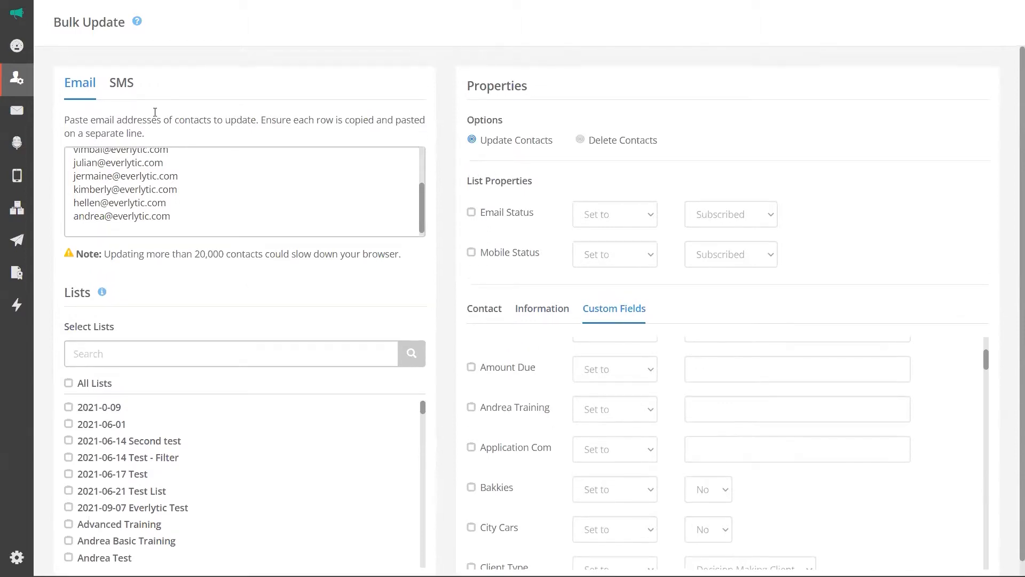
left_click(126, 86)
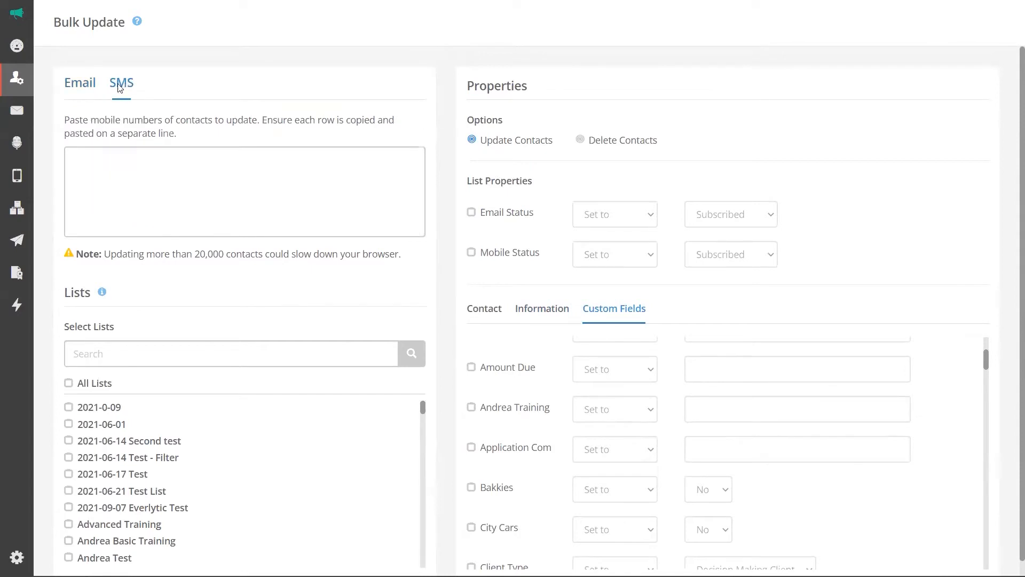
left_click(82, 86)
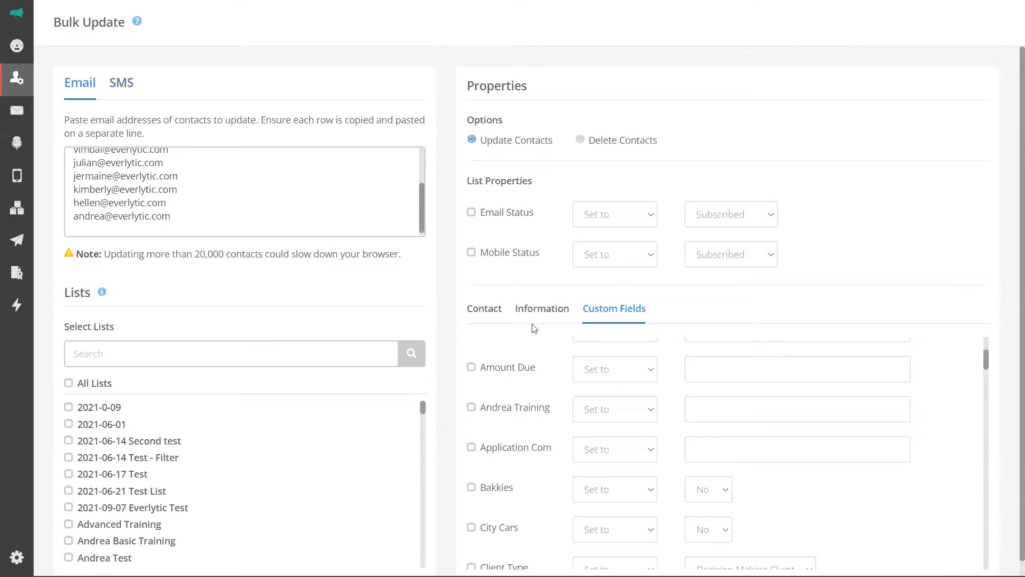
scroll(946, 382, "down", 1)
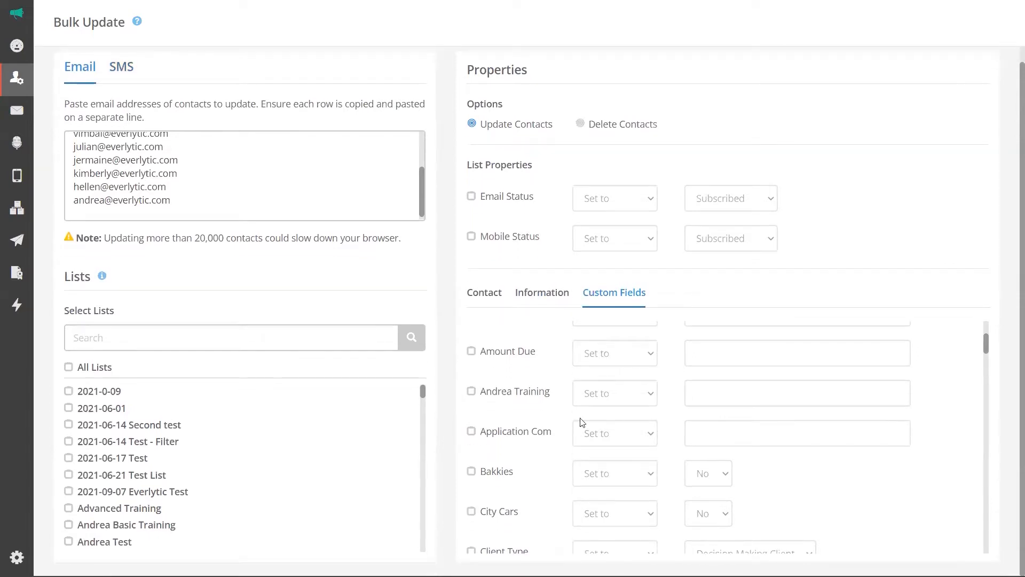
scroll(581, 419, "down", 3)
mouse_move(9, 85)
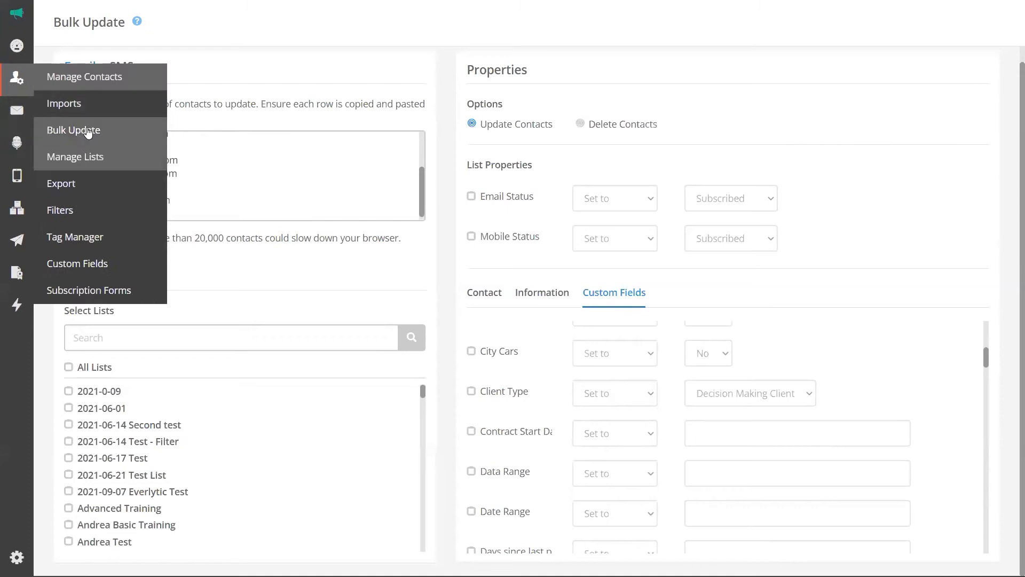
Open the Export Contacts page from the Contacts menu.
left_click(68, 193)
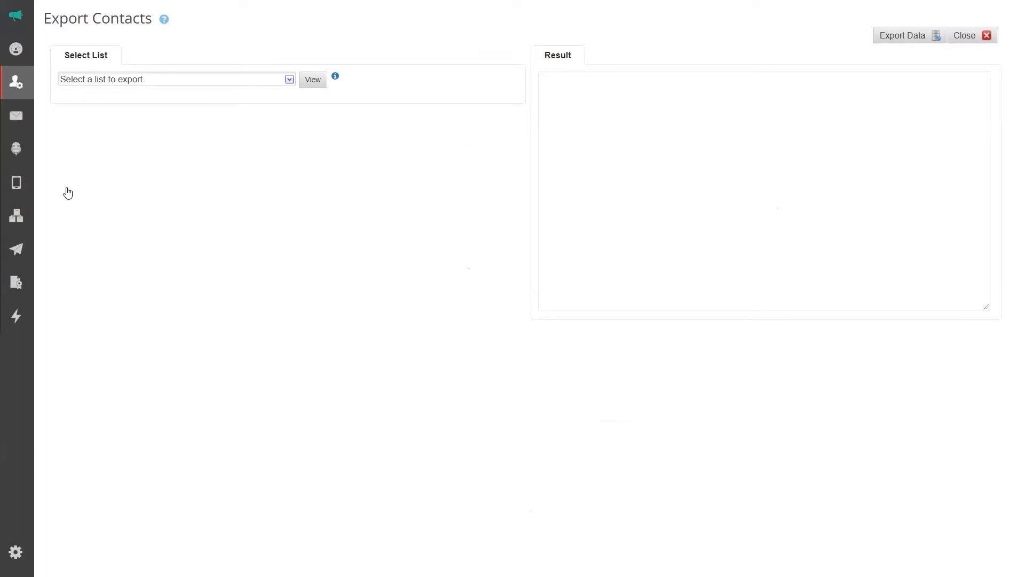
Check all 126 lists and view the 1083 contacts found for export.
mouse_move(20, 86)
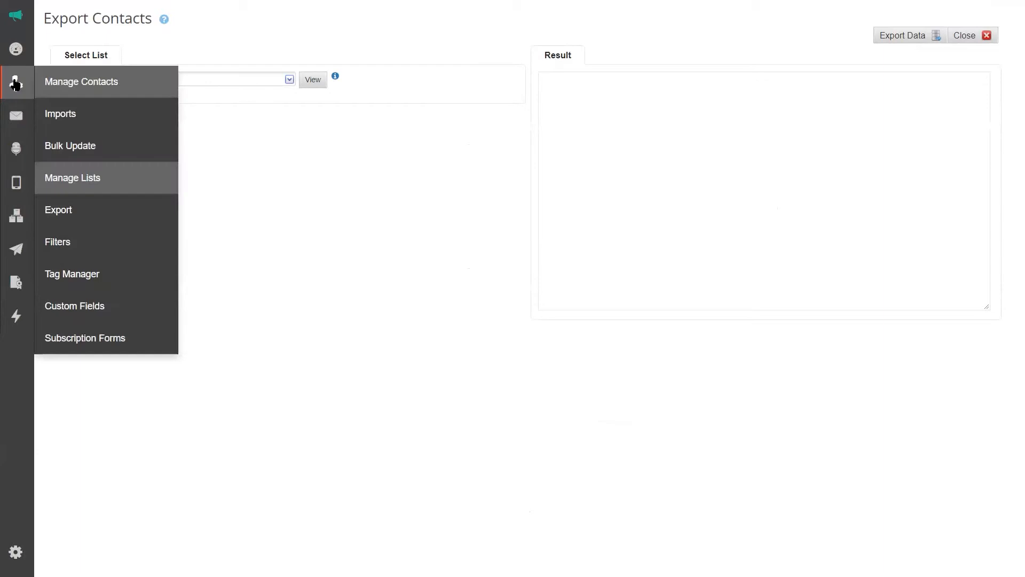
left_click(292, 81)
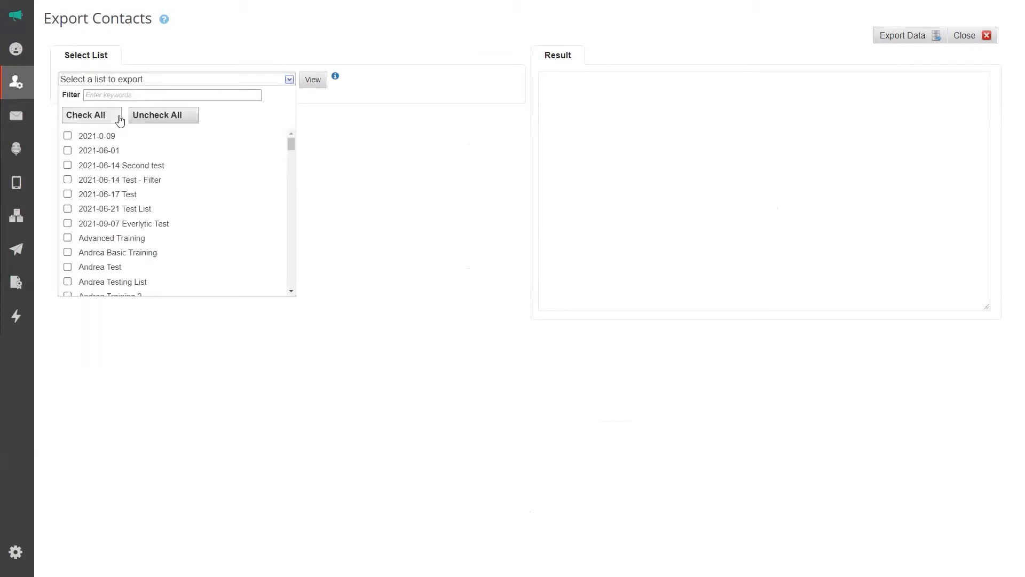
left_click(91, 116)
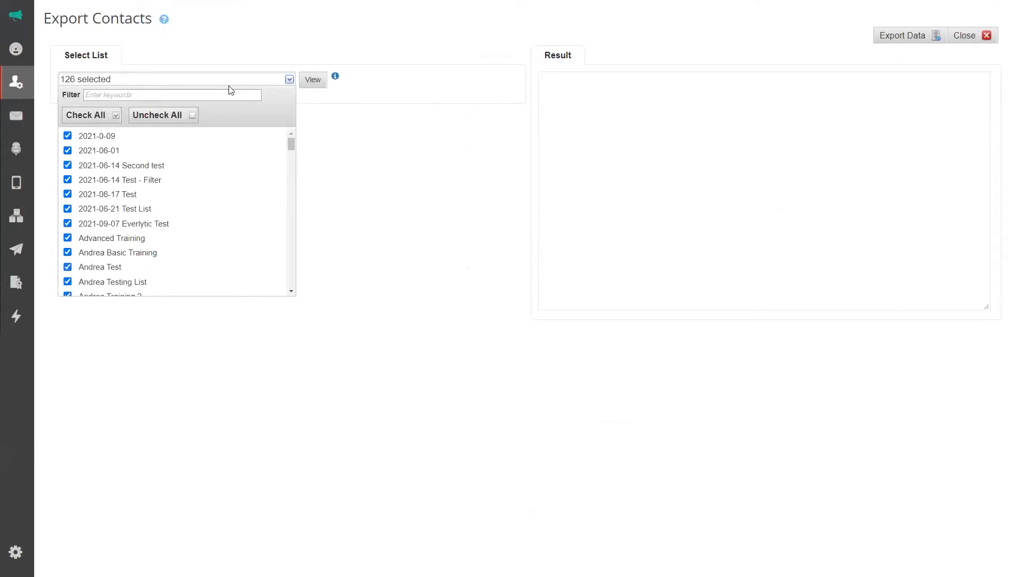
left_click(315, 83)
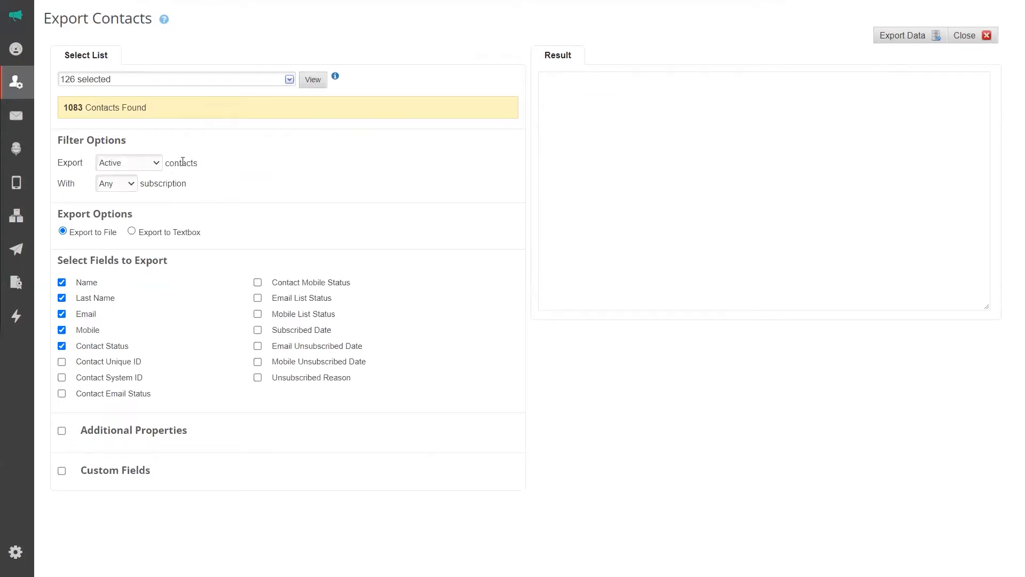
left_click(156, 164)
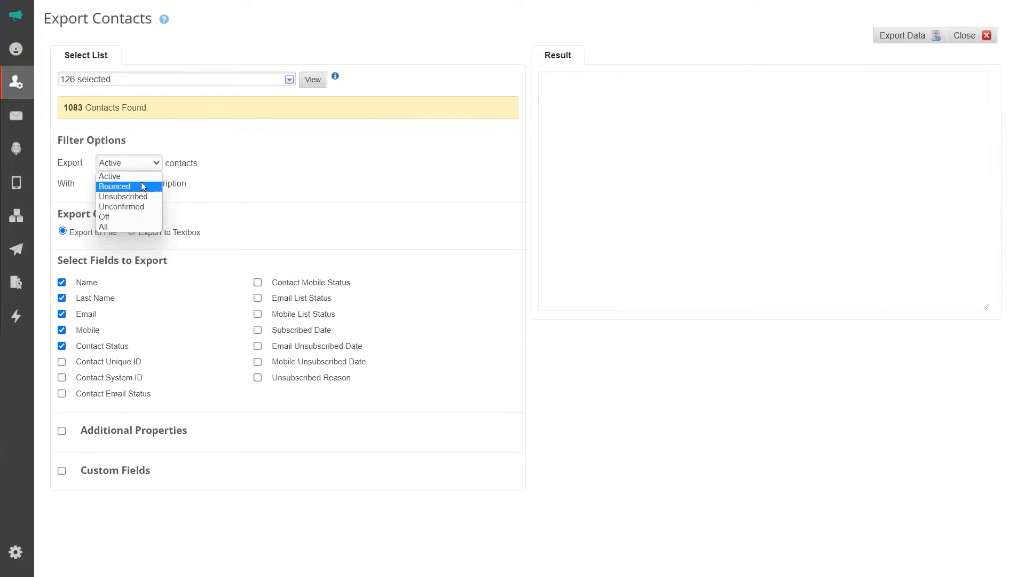
Set the export to All contacts, keeping Any as the subscription type.
left_click(128, 226)
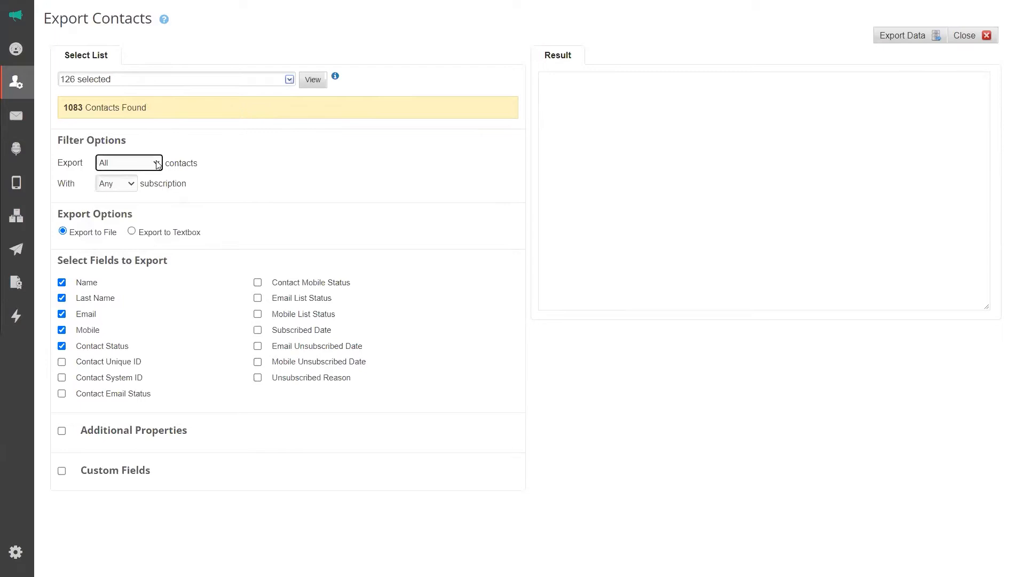
left_click(124, 184)
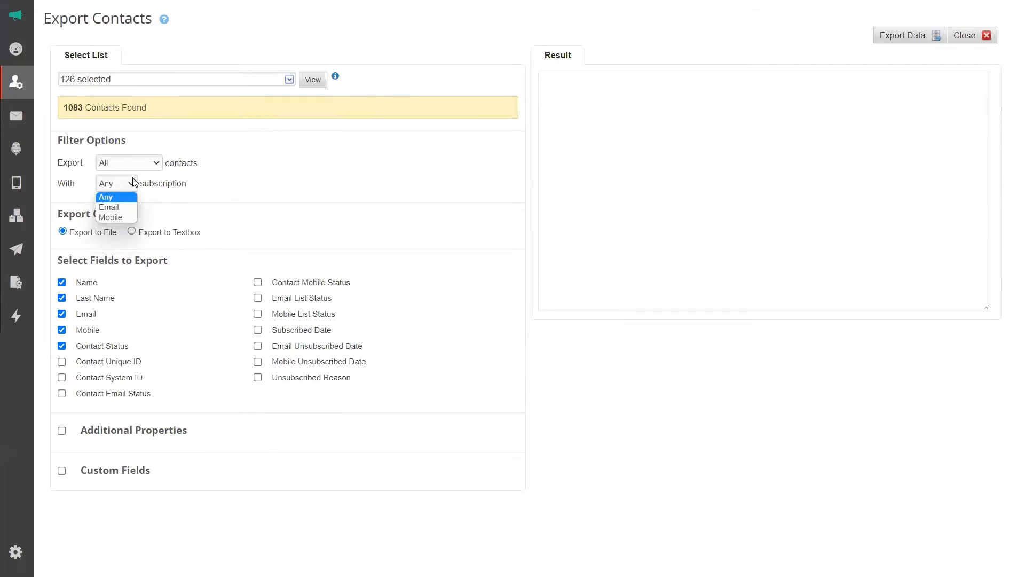
left_click(133, 179)
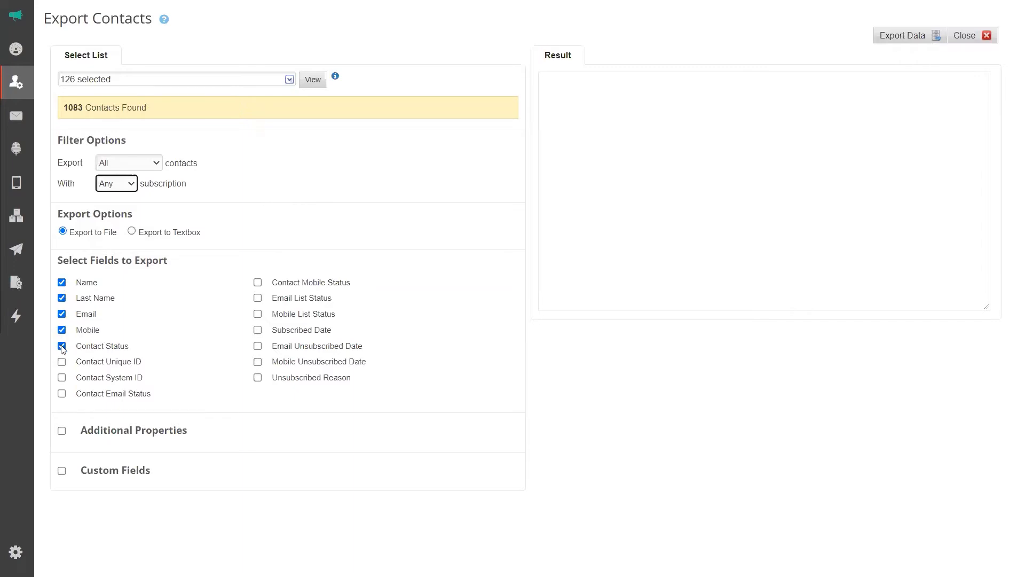
Tick Contact Email Status, Email List Status, Subscribed Date and additional contact properties for export.
left_click(62, 394)
left_click_drag(151, 396, 112, 395)
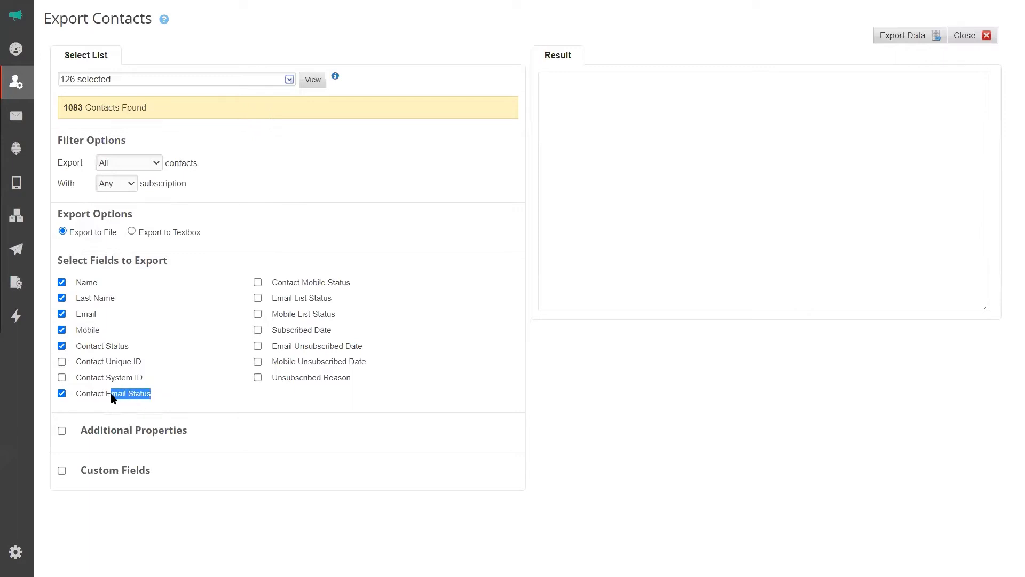
left_click(185, 401)
left_click(258, 298)
left_click(258, 331)
left_click(61, 431)
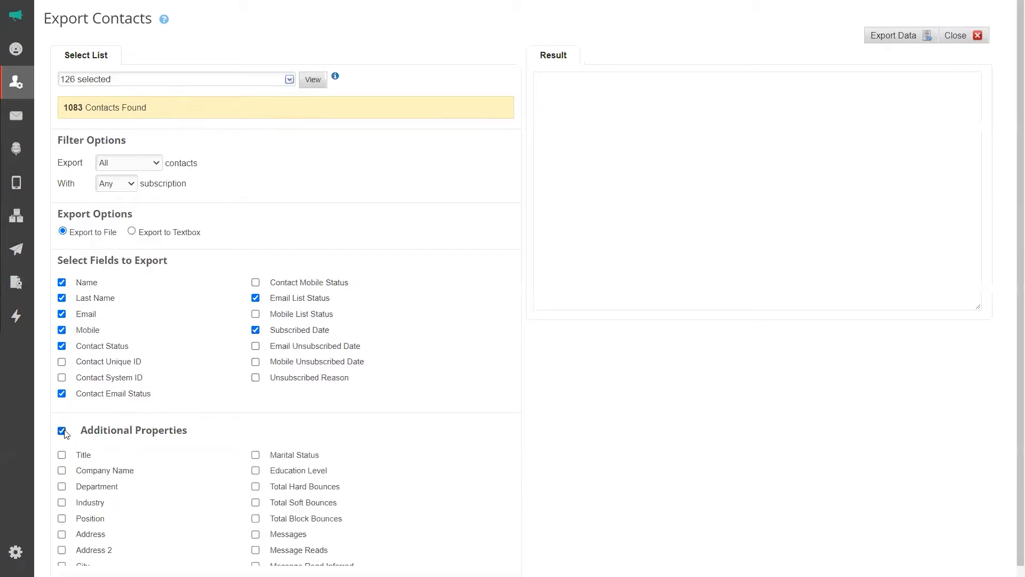
scroll(221, 355, "down", 3)
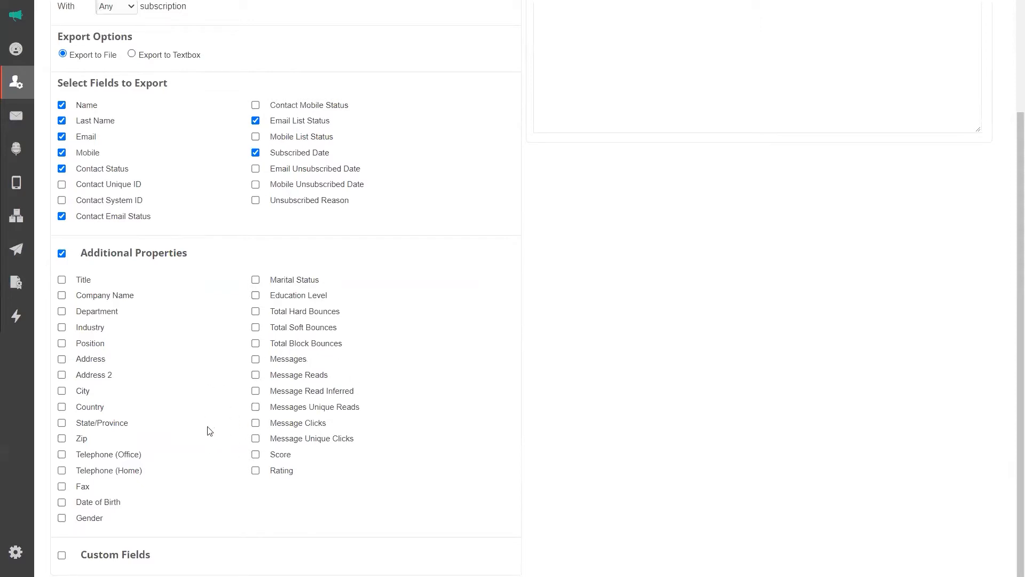
left_click(61, 555)
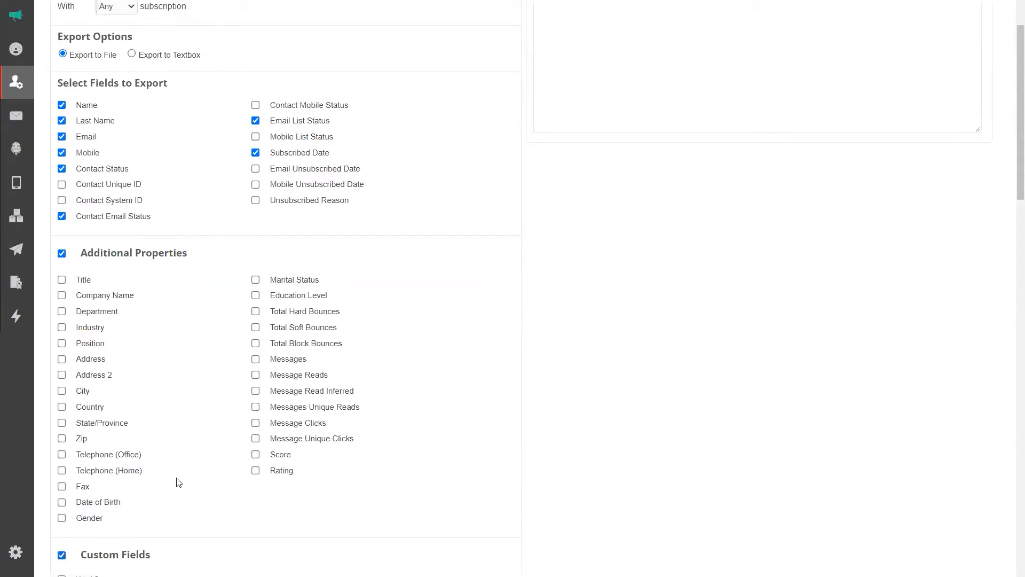
scroll(178, 482, "down", 8)
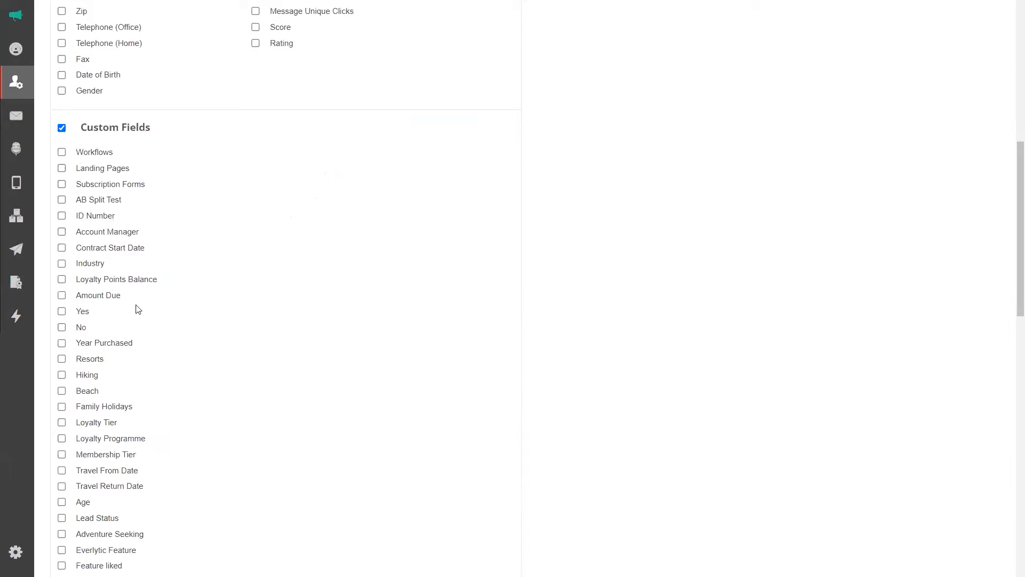
left_click_drag(106, 266, 75, 265)
left_click(113, 222)
left_click_drag(111, 219, 74, 214)
left_click_drag(143, 233, 76, 233)
scroll(219, 408, "down", 1)
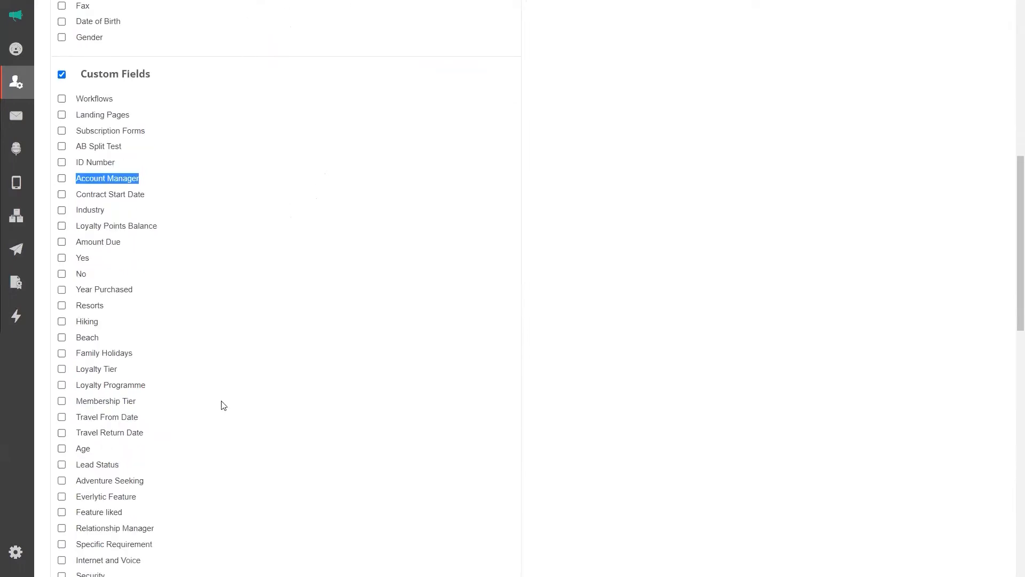
scroll(224, 404, "up", 4)
left_click(62, 288)
scroll(62, 288, "up", 8)
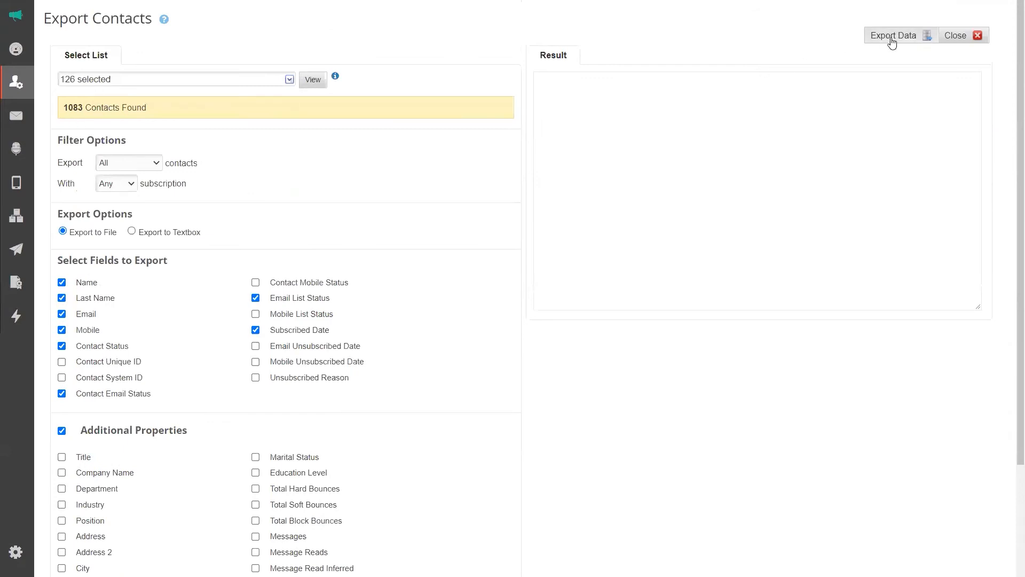
left_click(892, 38)
left_click(423, 270)
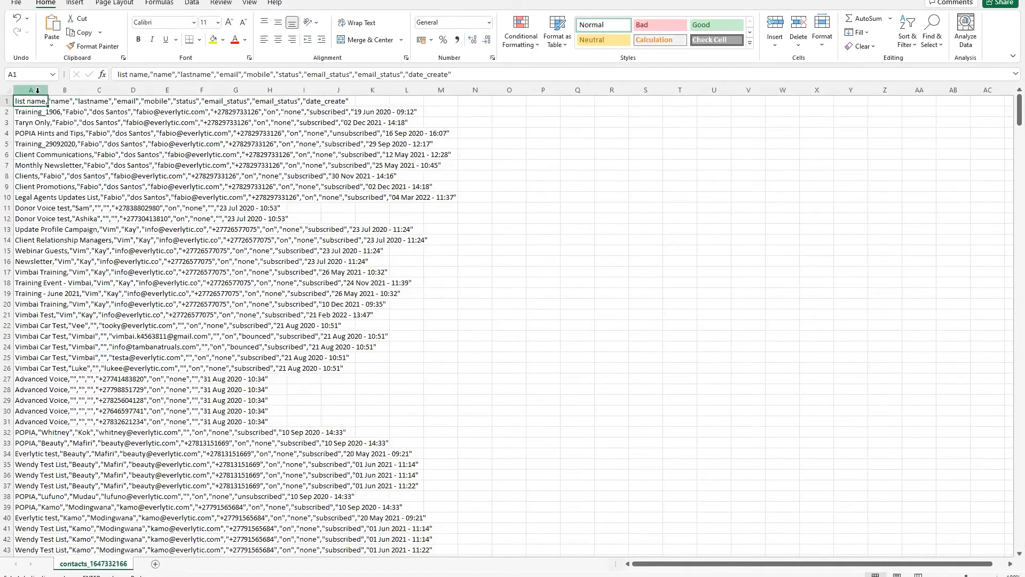
Split column A into separate columns with Text to Columns, Delimited on Comma.
left_click(37, 93)
left_click(191, 3)
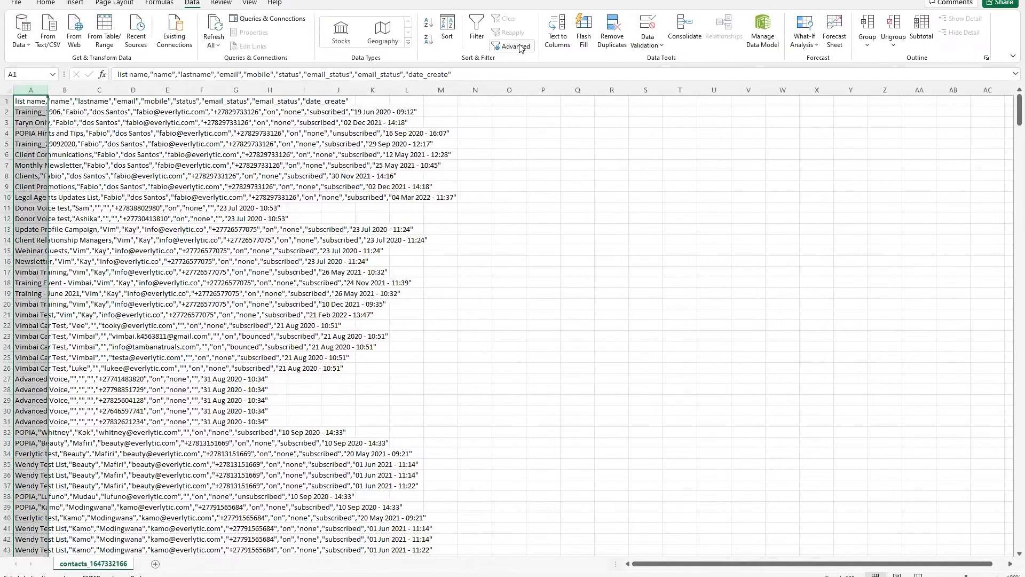
left_click(557, 32)
left_click(577, 347)
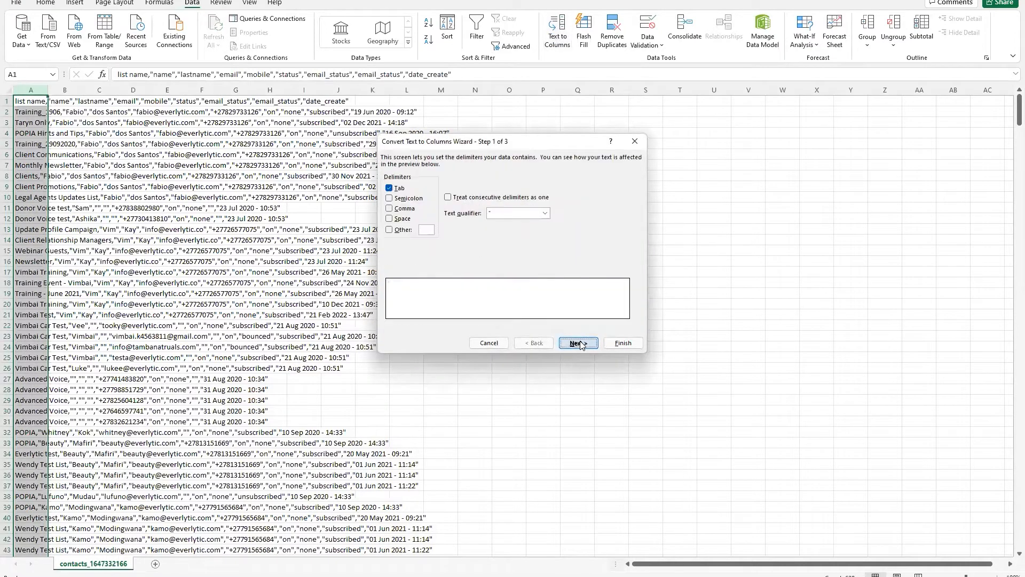
left_click(389, 209)
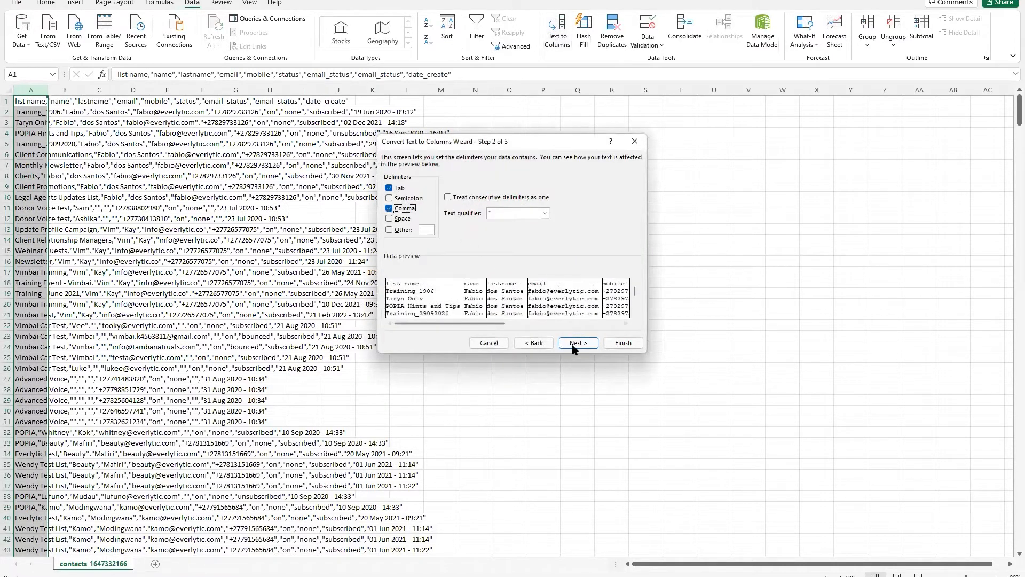
left_click(577, 343)
left_click(621, 343)
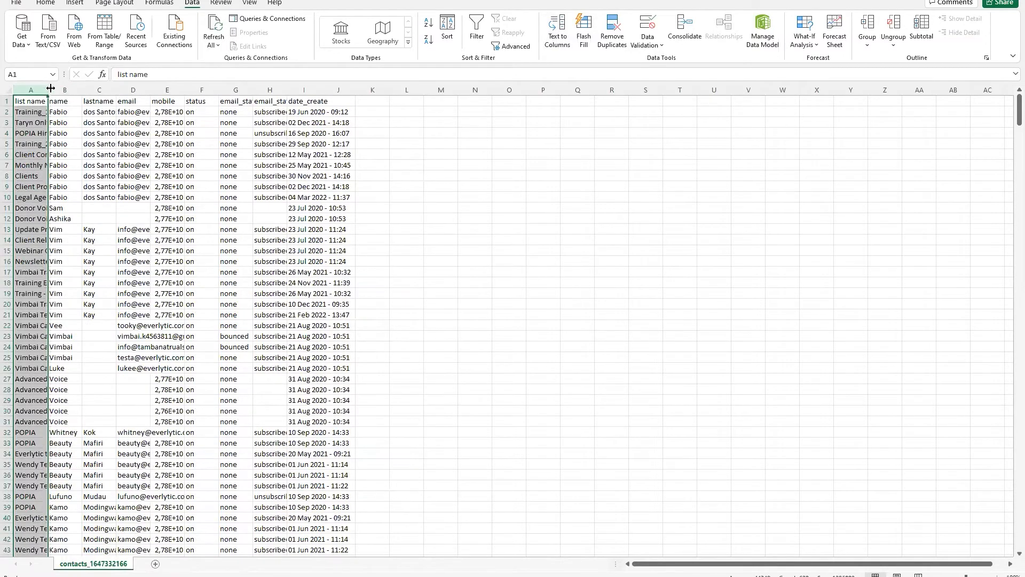
Widen column A and autofit columns C and H, checking values in rows 2–10.
left_click_drag(50, 86, 168, 87)
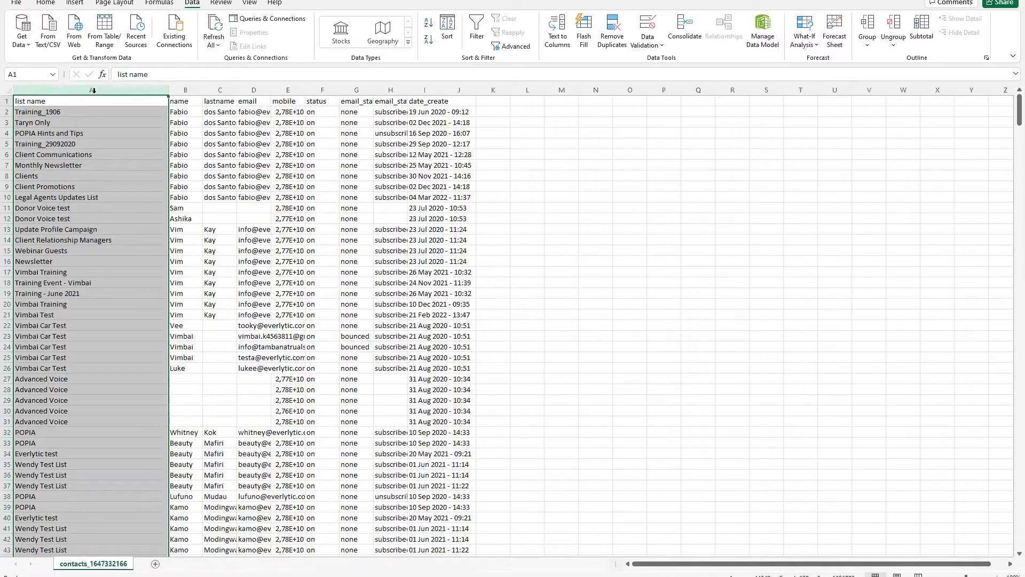
double_click(238, 86)
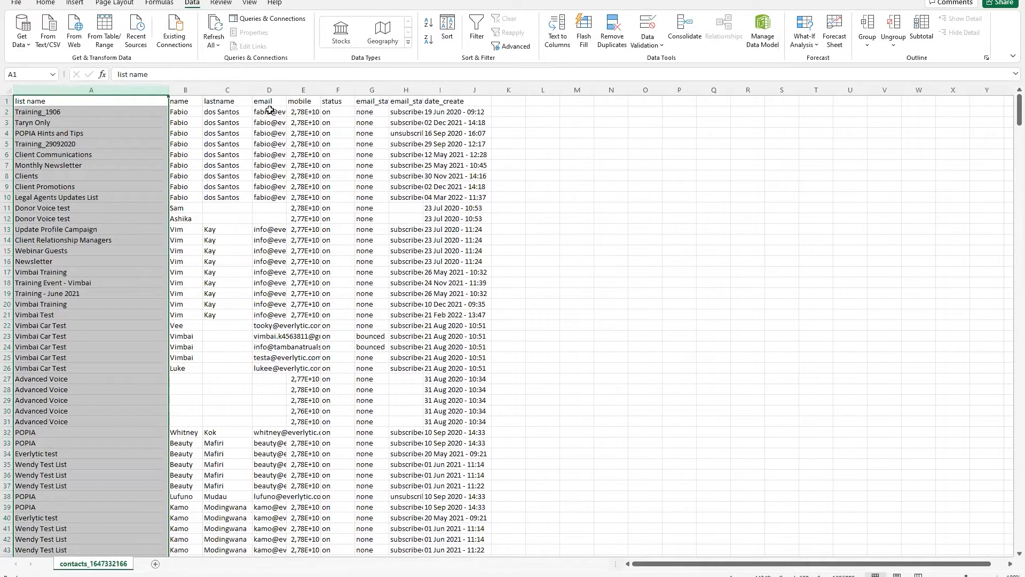
left_click_drag(115, 112, 99, 198)
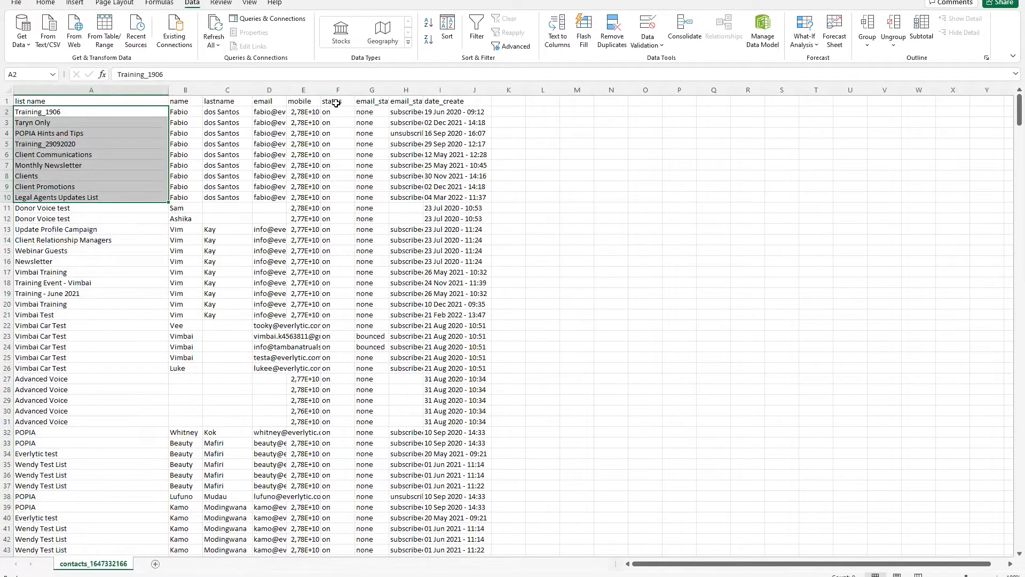
left_click_drag(336, 112, 337, 198)
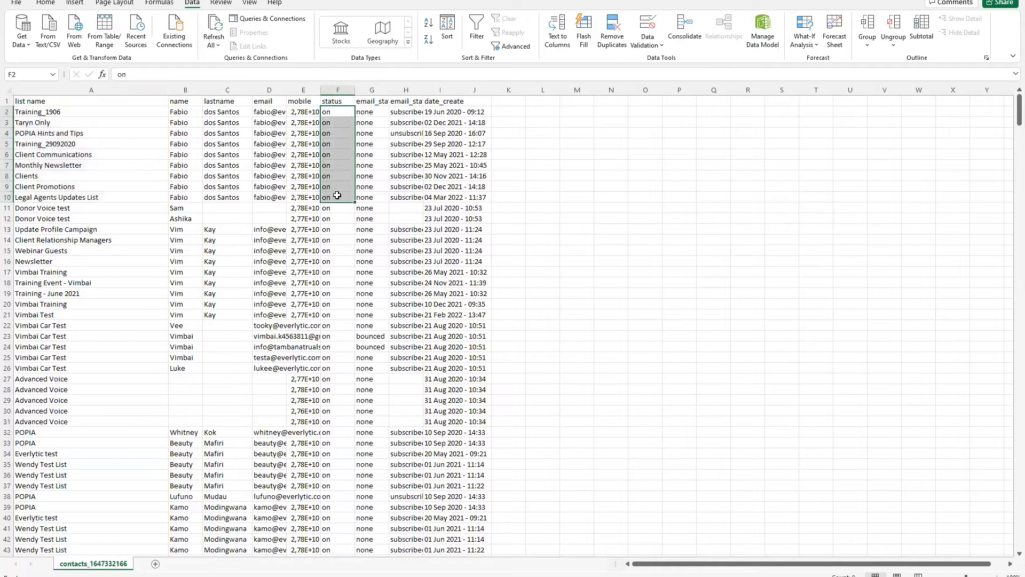
double_click(423, 90)
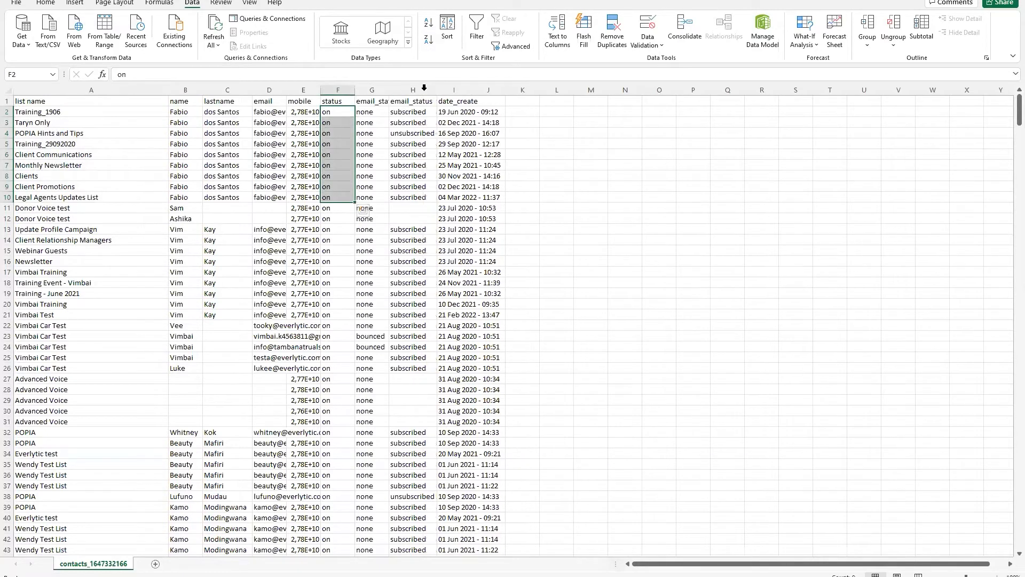
left_click_drag(404, 115, 405, 197)
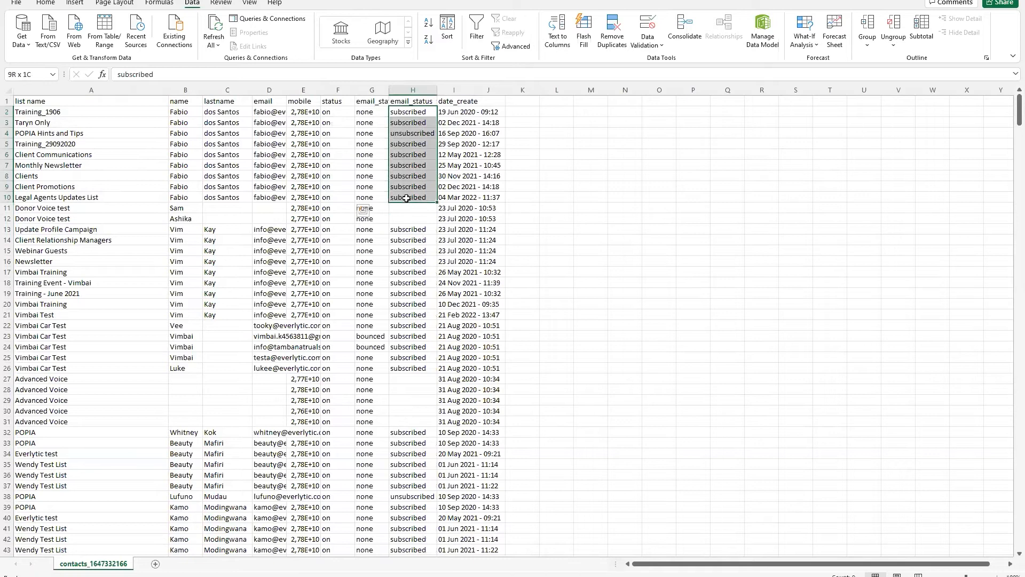
left_click_drag(466, 111, 467, 198)
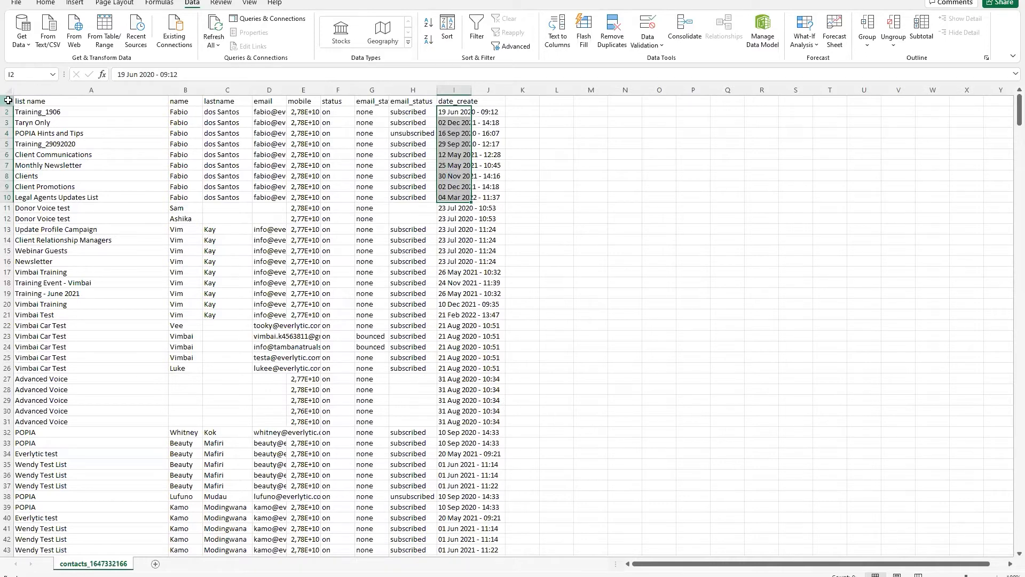
left_click(6, 101)
Filter list name to only Advanced Voice, then close the workbook choosing Don't Save.
left_click(477, 30)
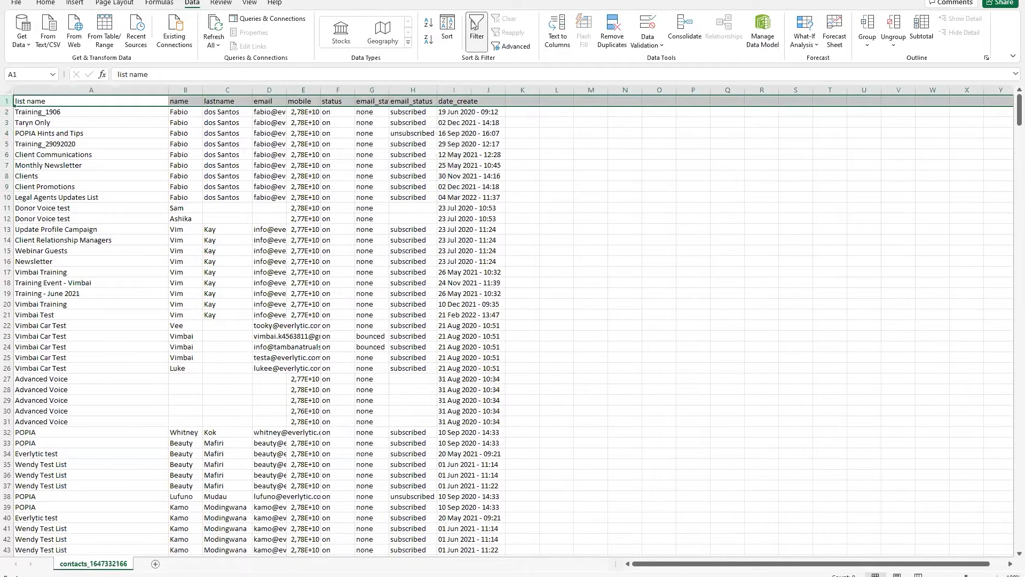
left_click(163, 101)
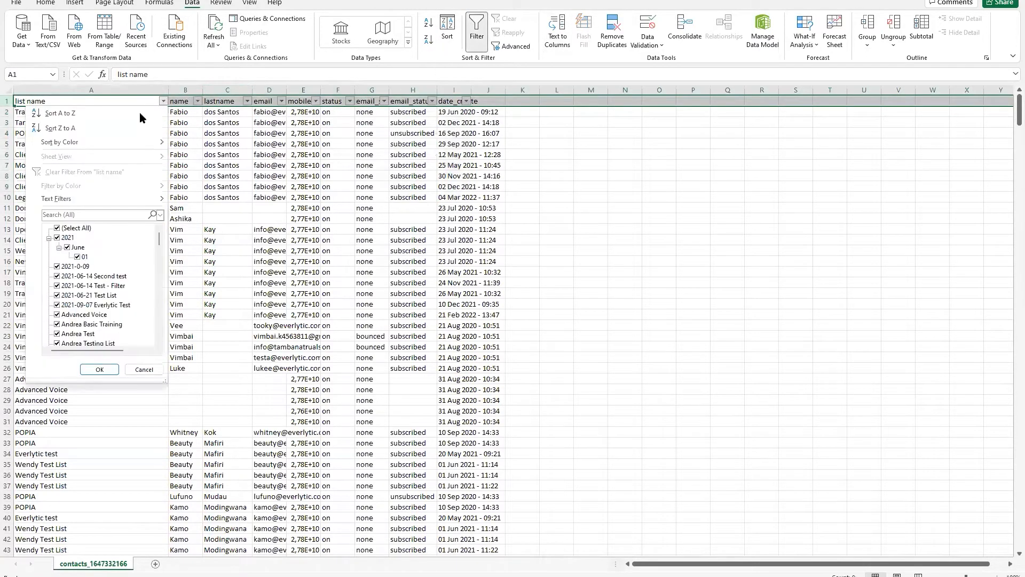
left_click(57, 229)
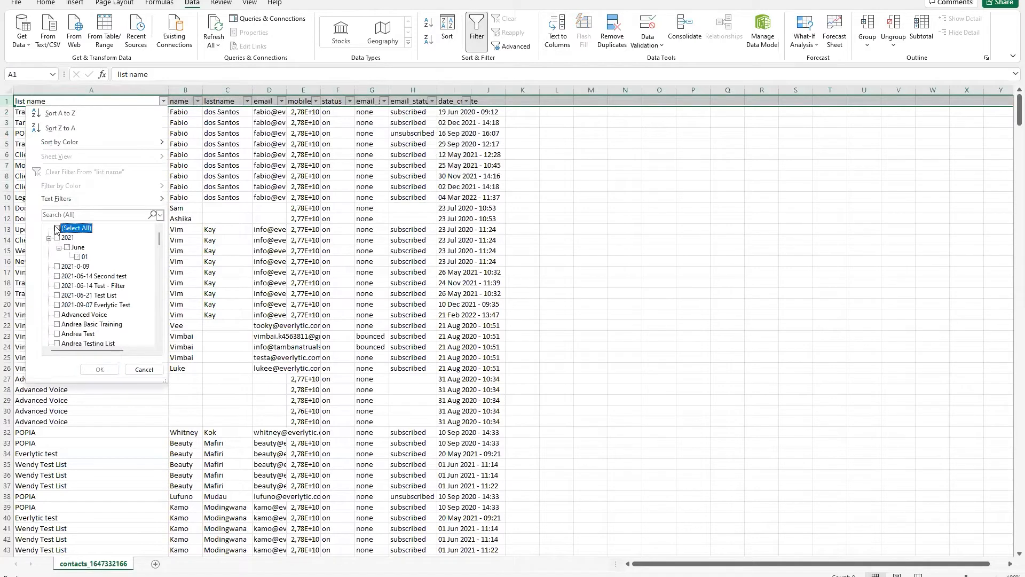
left_click(57, 315)
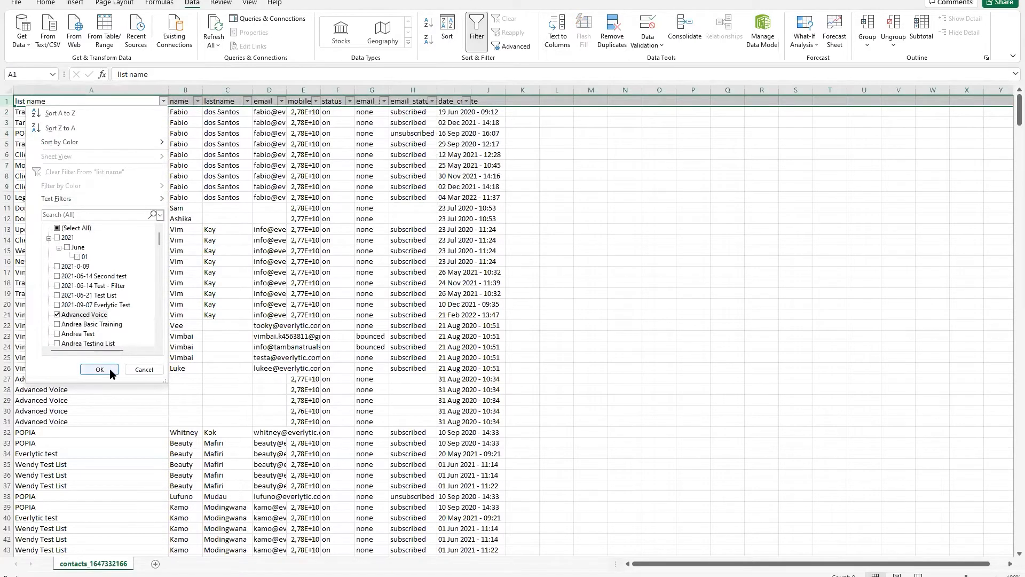
left_click(109, 369)
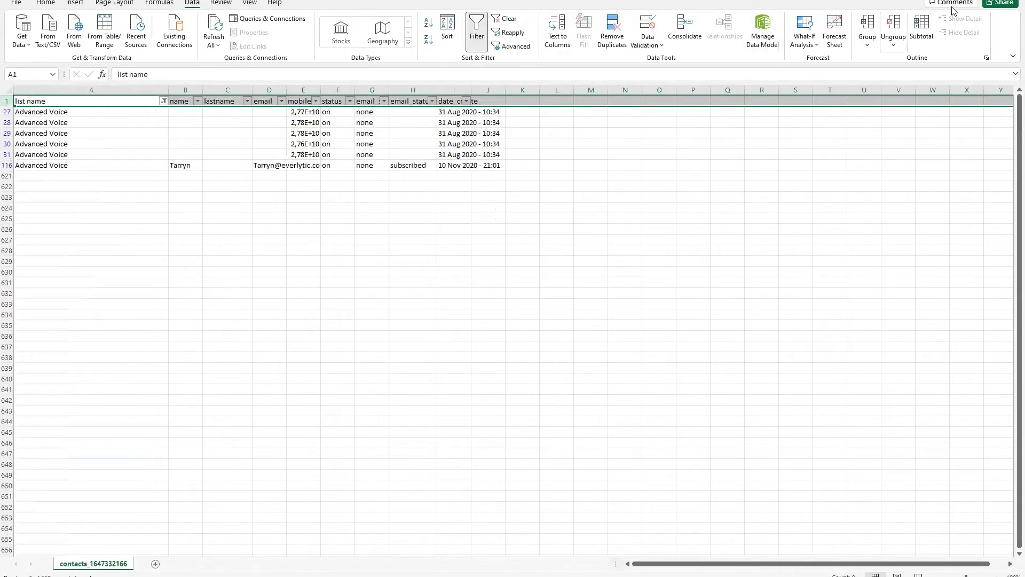
key("ctrl+w")
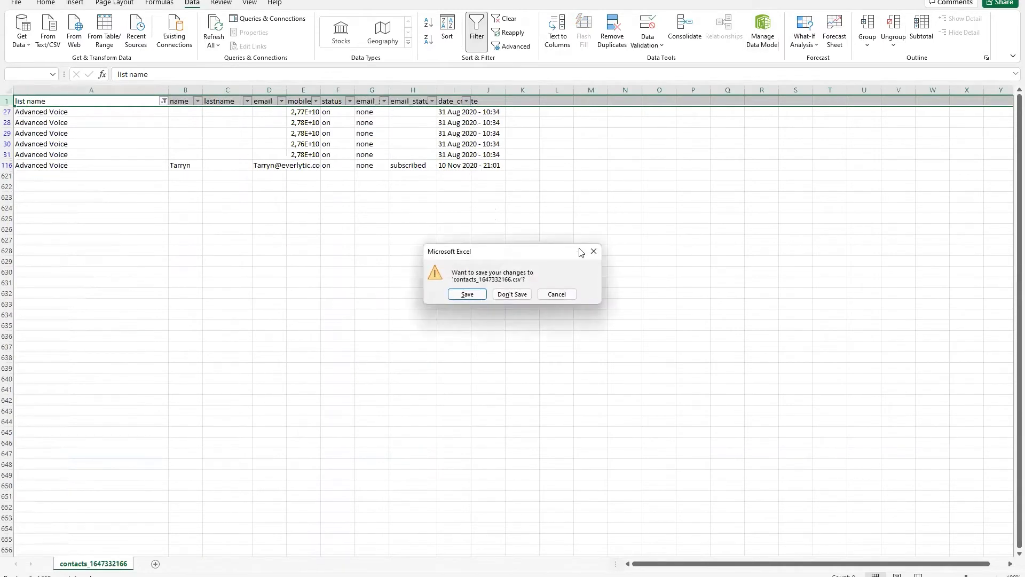
left_click(494, 297)
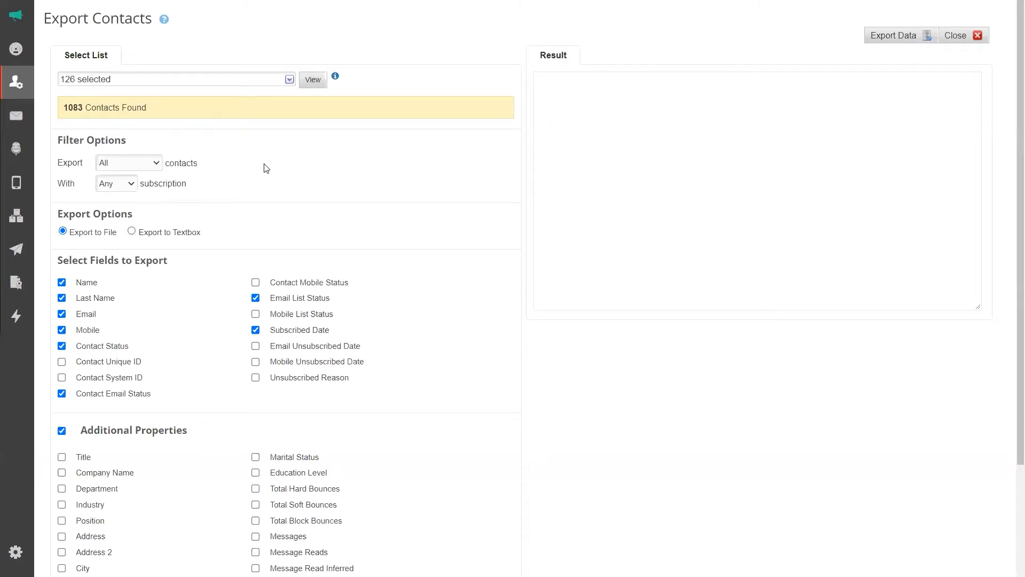
Tick Custom Fields and the Account Manager field for the export.
scroll(107, 522, "down", 3)
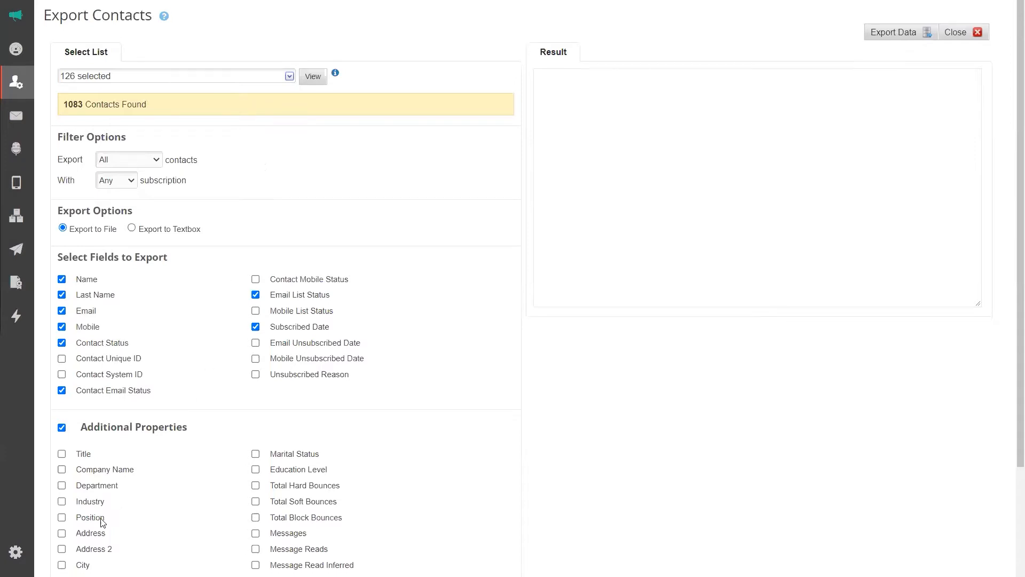
left_click(63, 557)
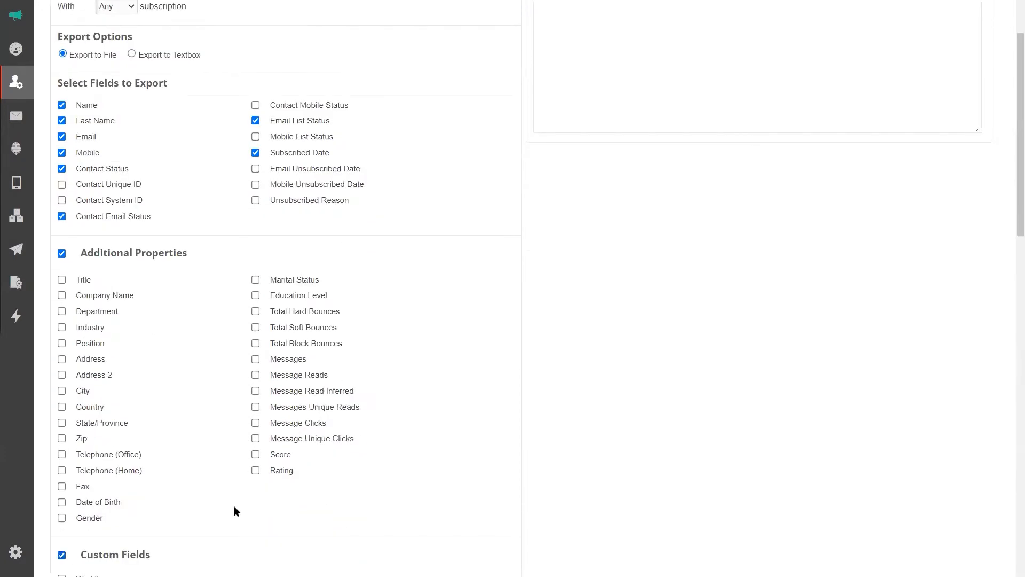
scroll(234, 504, "down", 4)
left_click(62, 446)
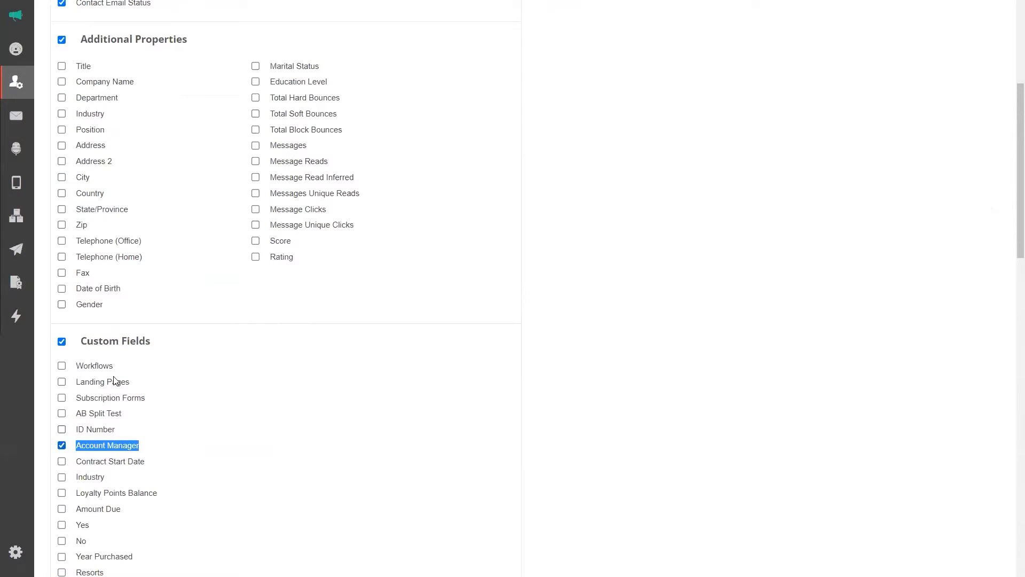
scroll(224, 327, "up", 3)
scroll(228, 330, "up", 4)
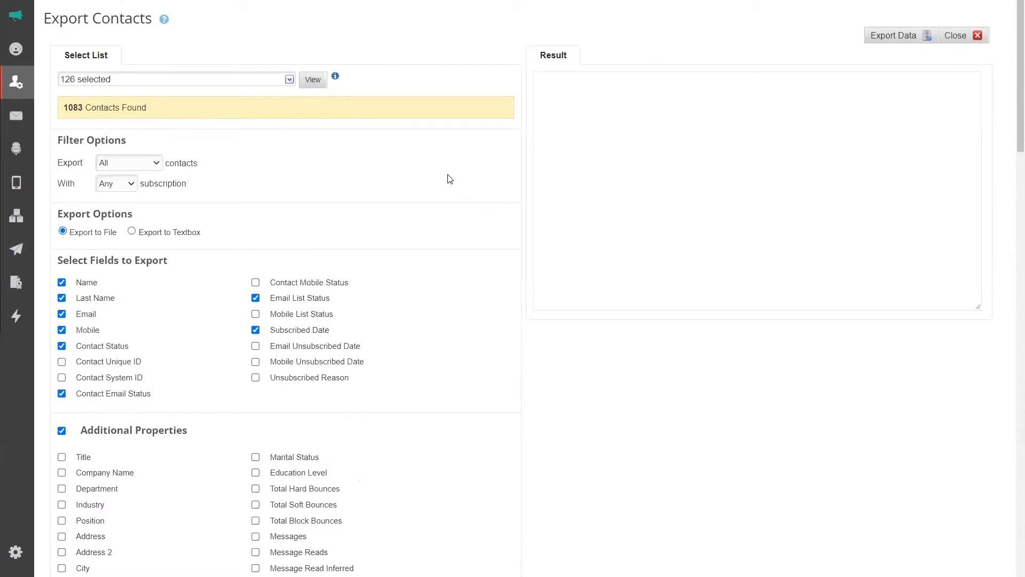
Go to Filters from the Contacts sidebar flyout.
mouse_move(17, 117)
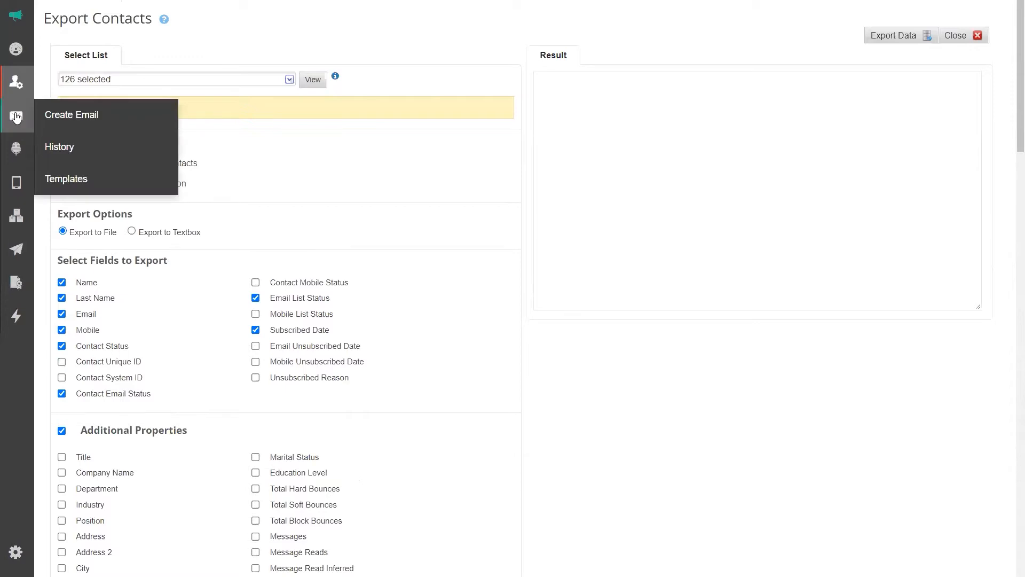
mouse_move(16, 81)
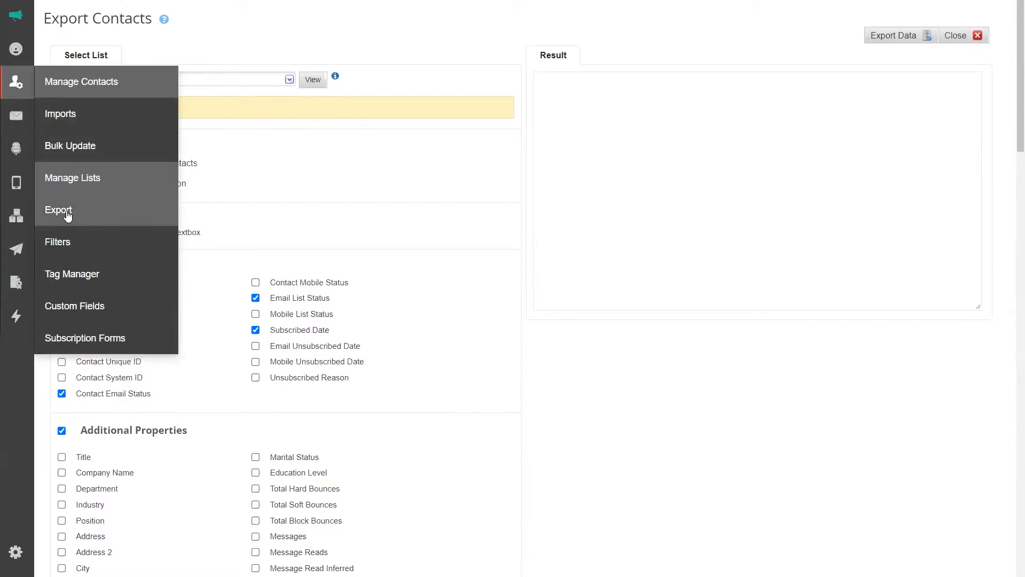
left_click(59, 245)
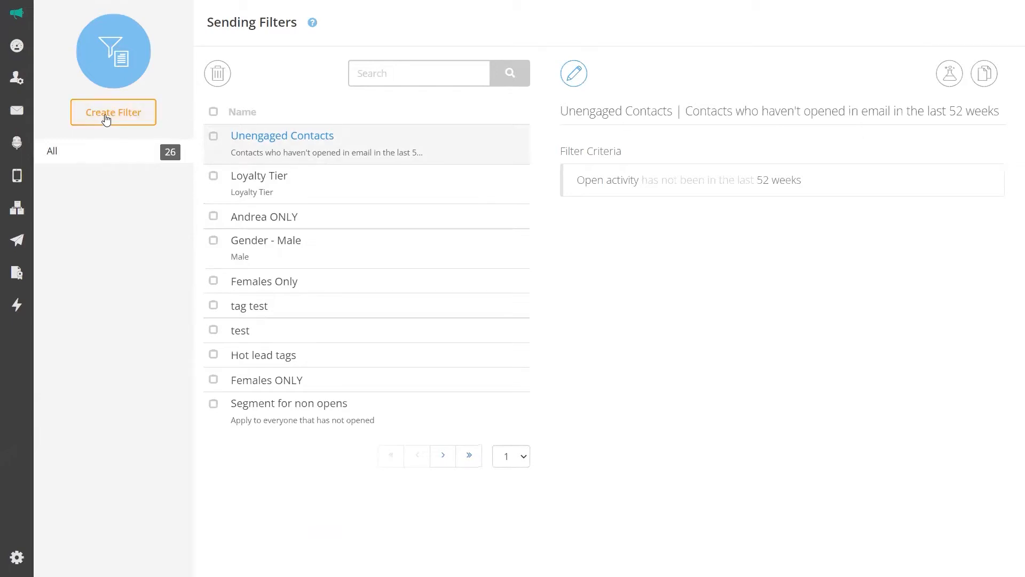
Choose Create Filter on the Sending Filters page.
left_click(106, 120)
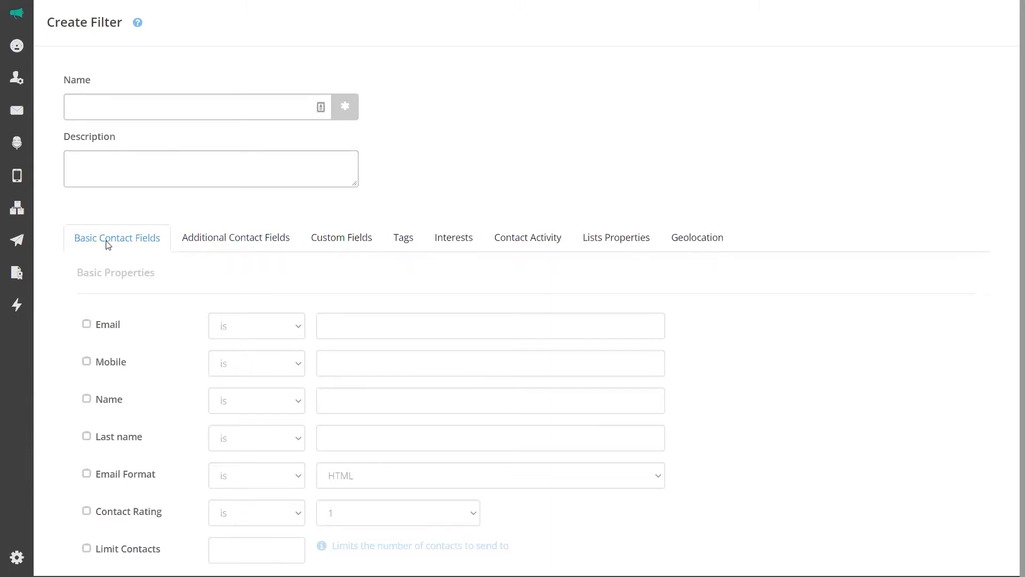
Browse the Additional Contact Fields and Custom Fields tabs, returning to Basic Contact Fields.
left_click(225, 240)
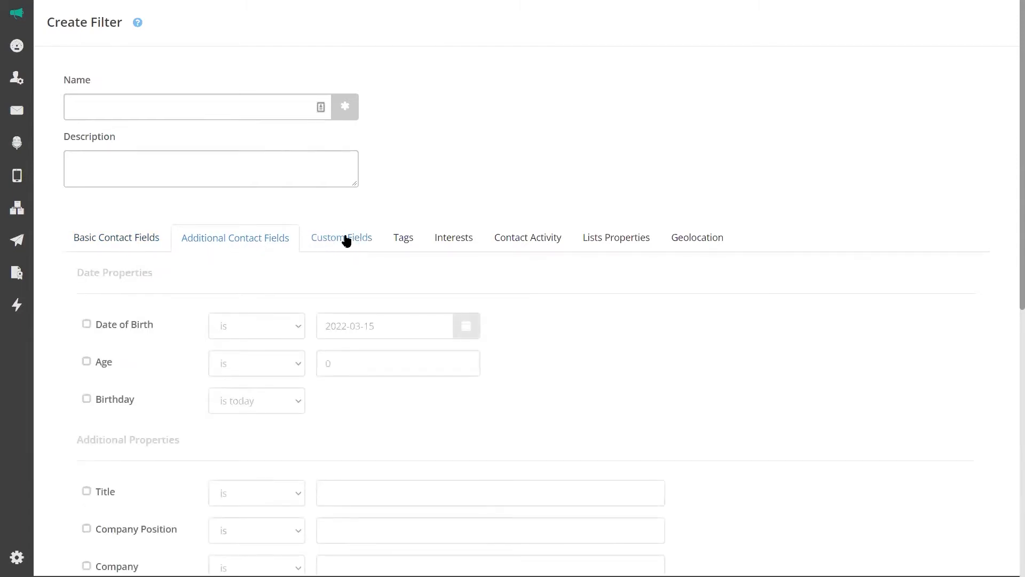
left_click(344, 239)
left_click(99, 243)
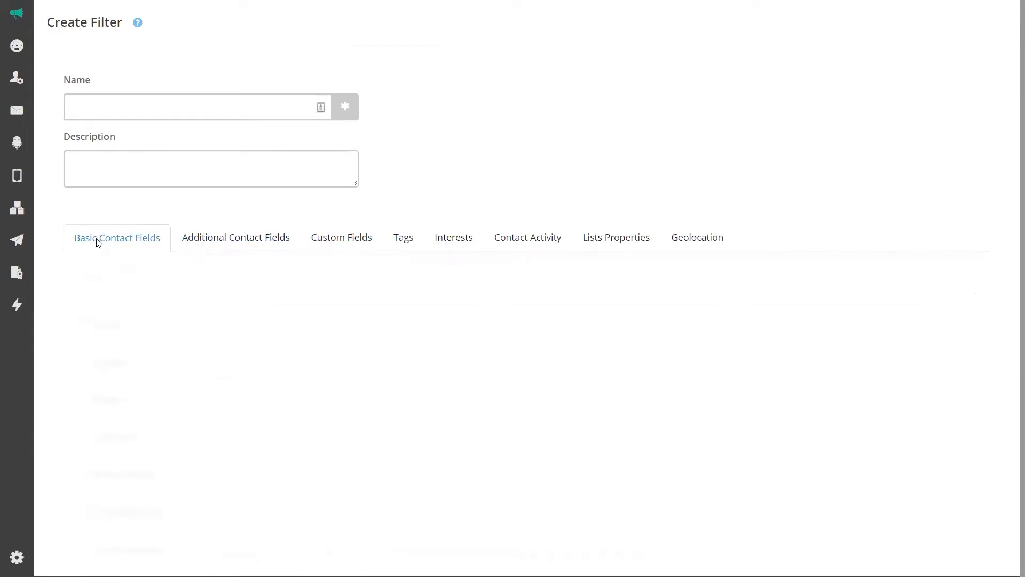
Name the filter 'Group Training Filter Example' with description 'Always add a description'.
left_click(89, 108)
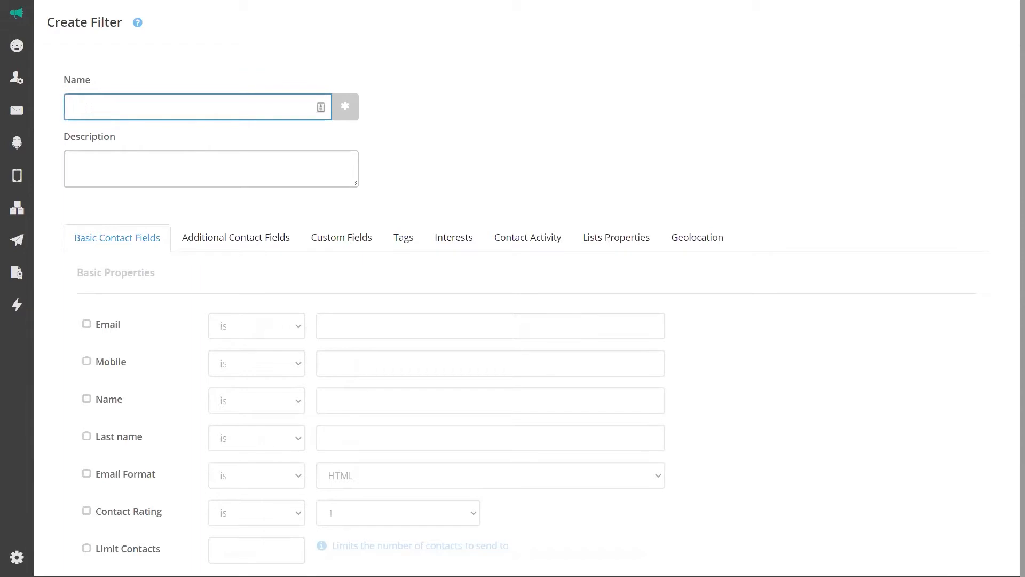
type("Group Training Filter E")
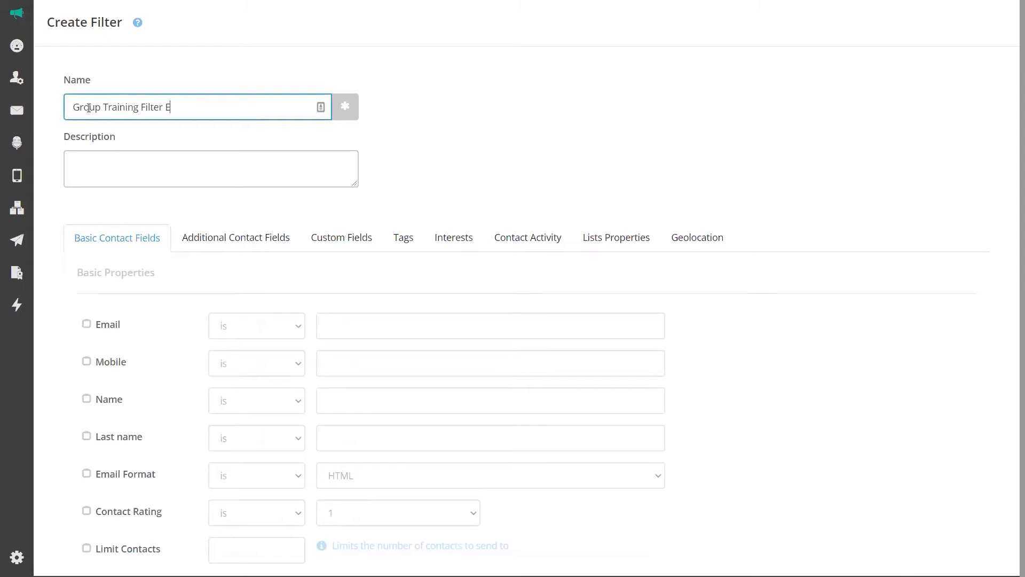
type("xample")
left_click(101, 159)
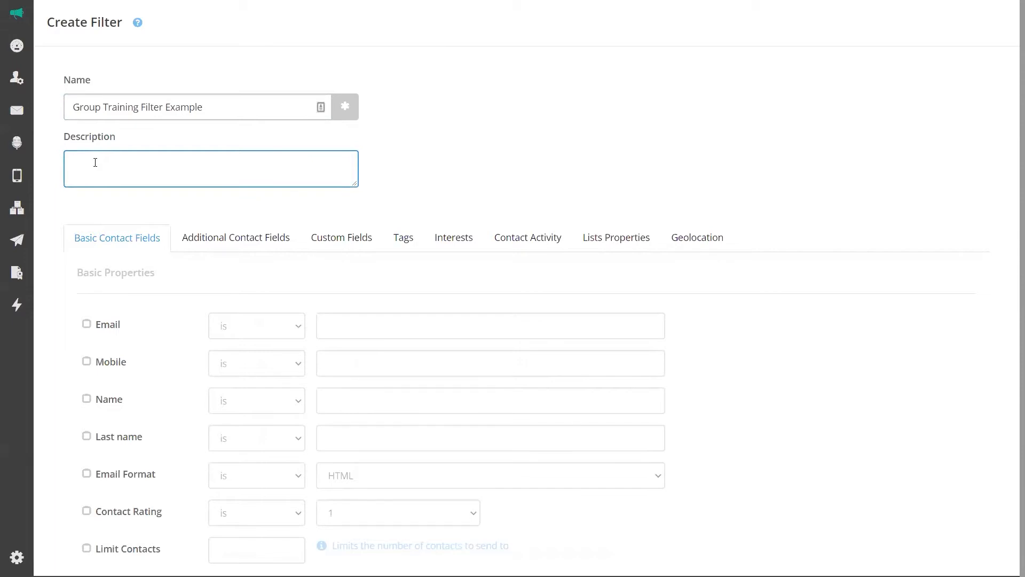
type("Always add a description")
Enable an Email condition set to like with the value gmail.com.
left_click(469, 162)
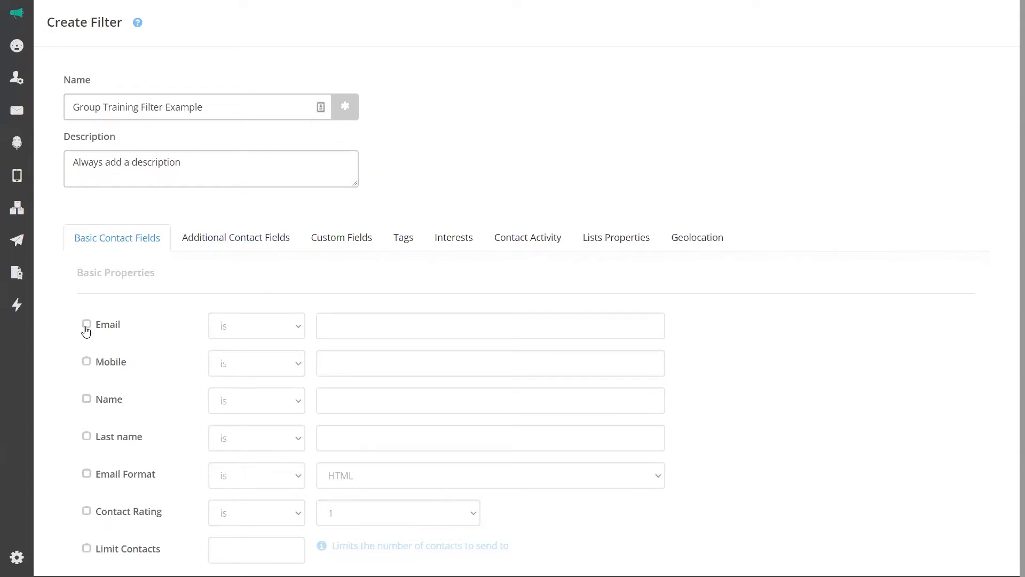
left_click(86, 326)
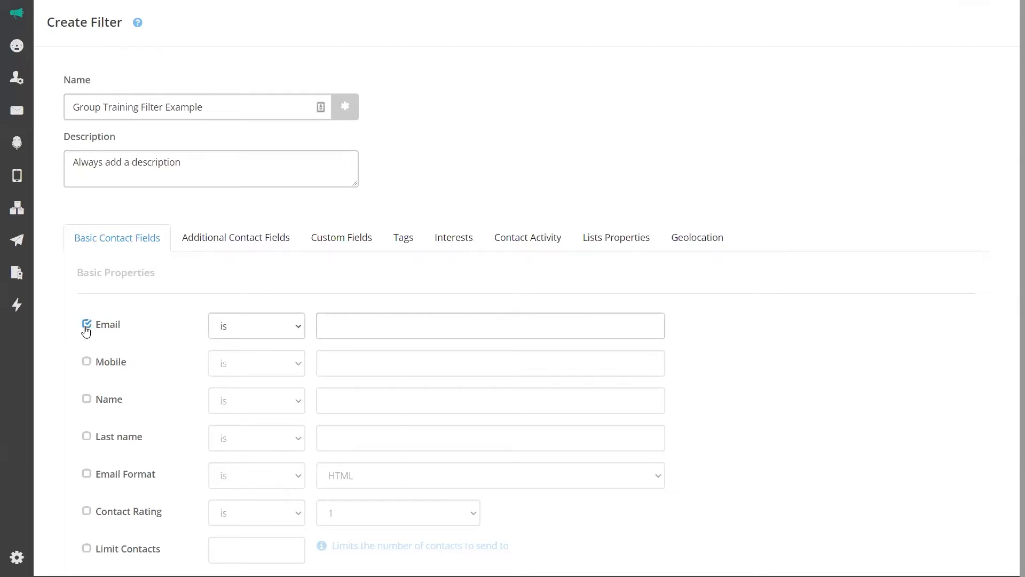
left_click(295, 327)
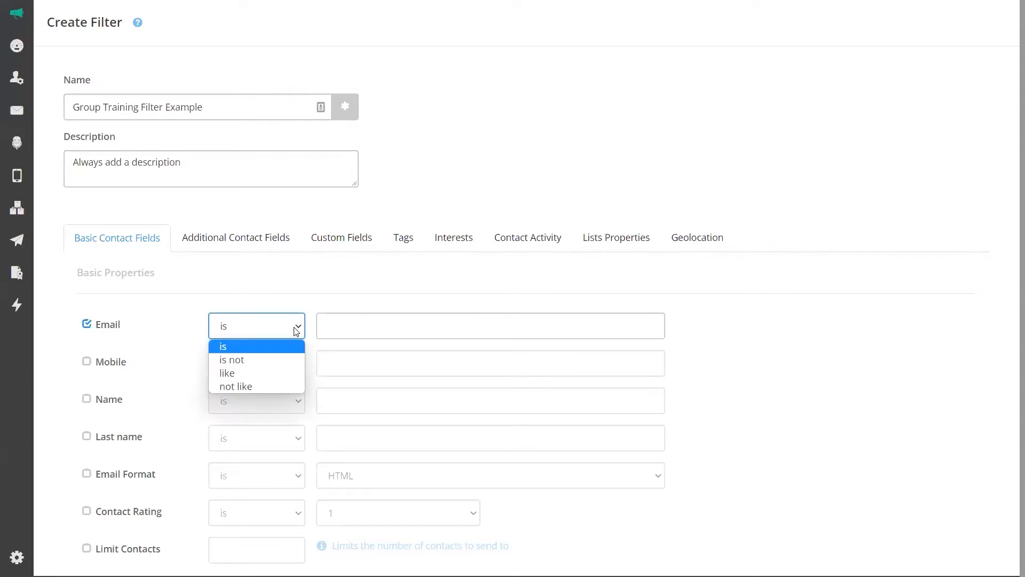
left_click(243, 373)
left_click(347, 329)
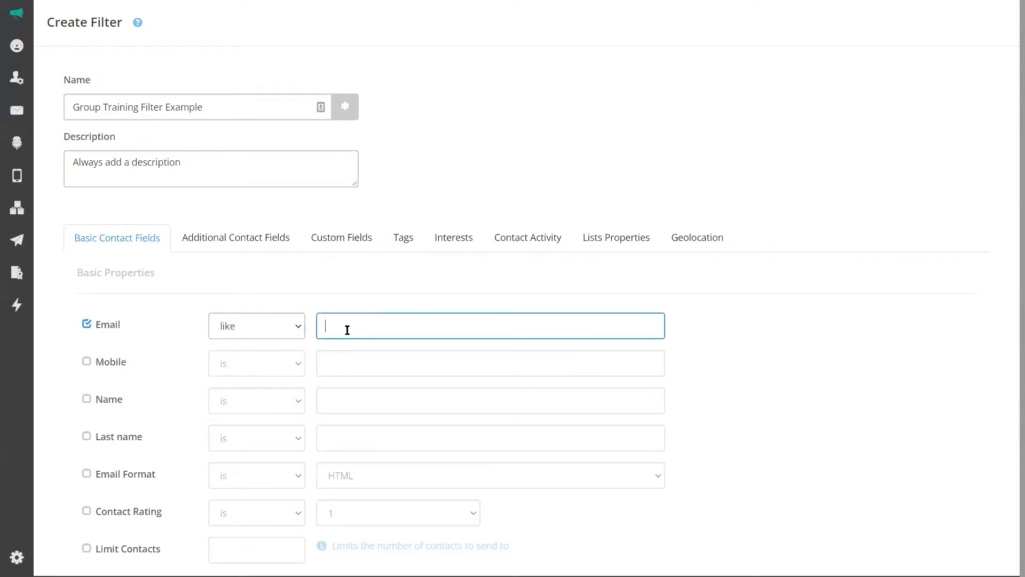
type("gmail.com")
Switch the Email comparison to is and clear the gmail.com value.
left_click(86, 327)
left_click(86, 327)
left_click(267, 325)
left_click(254, 346)
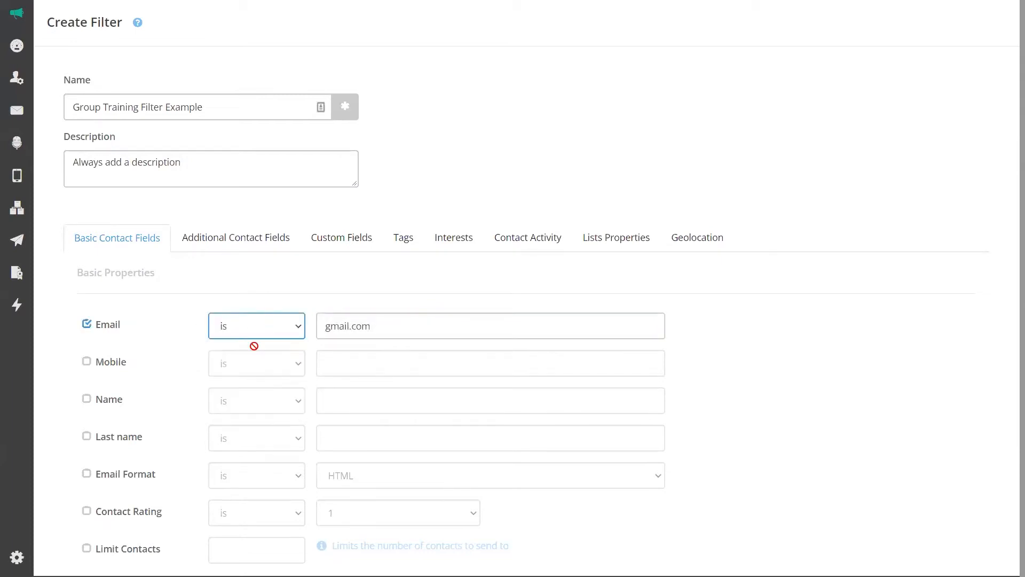
left_click_drag(381, 326, 321, 325)
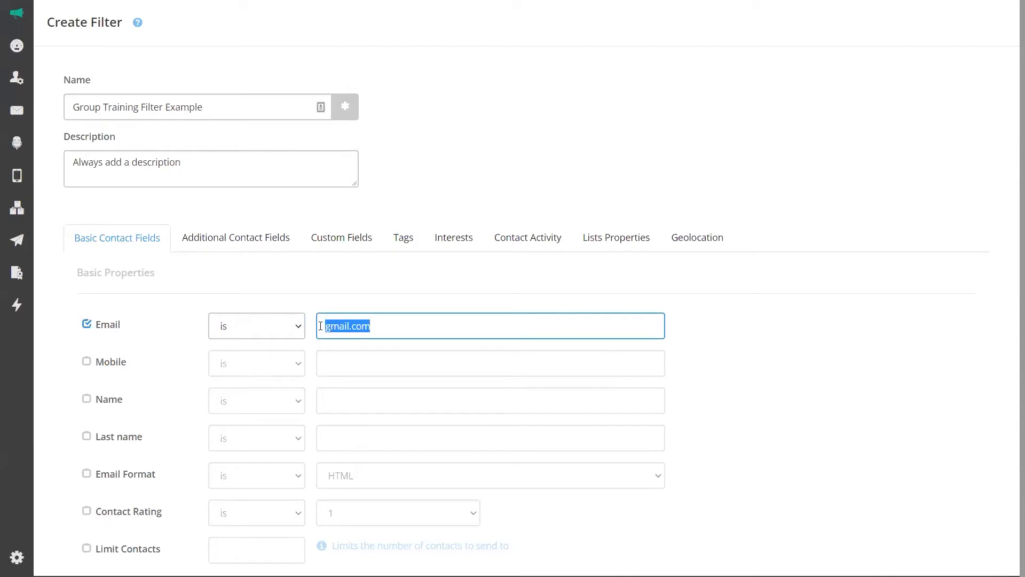
key("BackSpace")
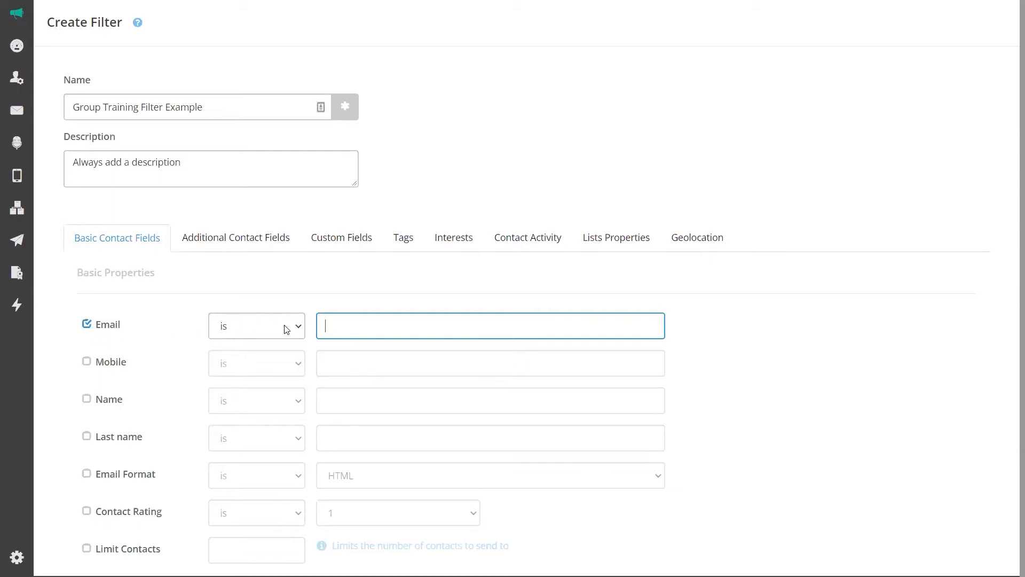
Switch off the Email condition, then try a Mobile condition and remove it again.
left_click(87, 324)
left_click(86, 362)
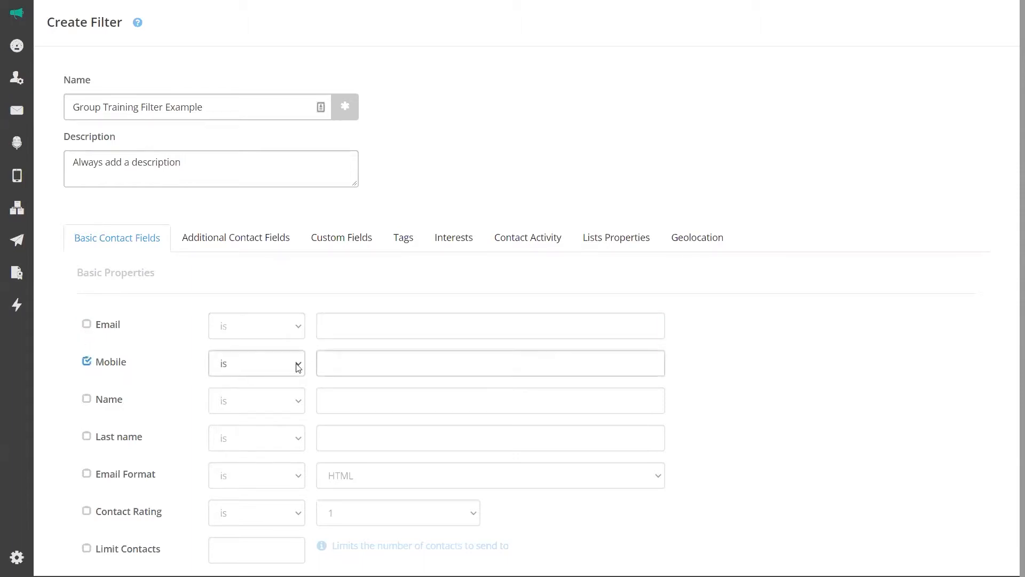
left_click(334, 363)
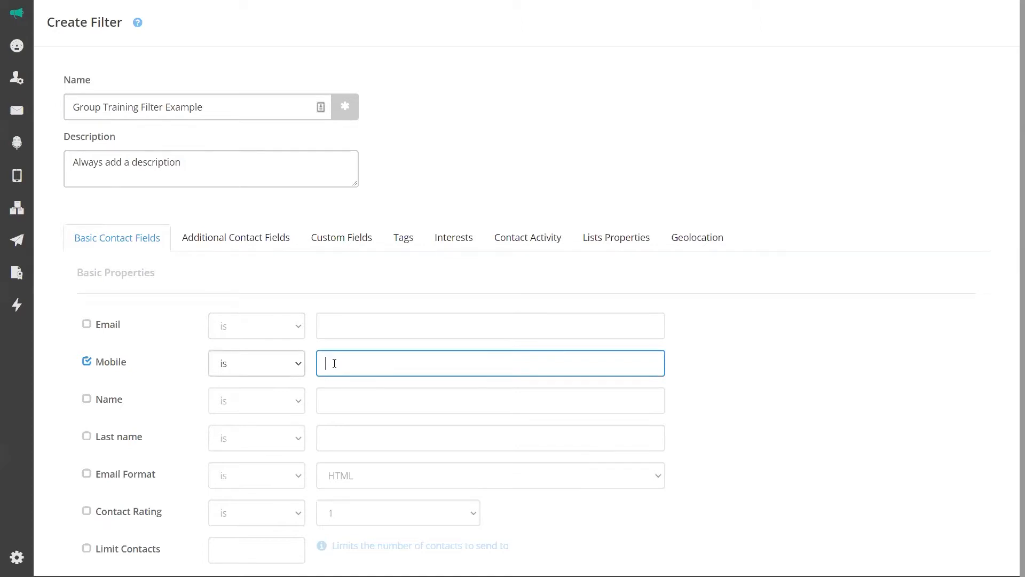
left_click(87, 362)
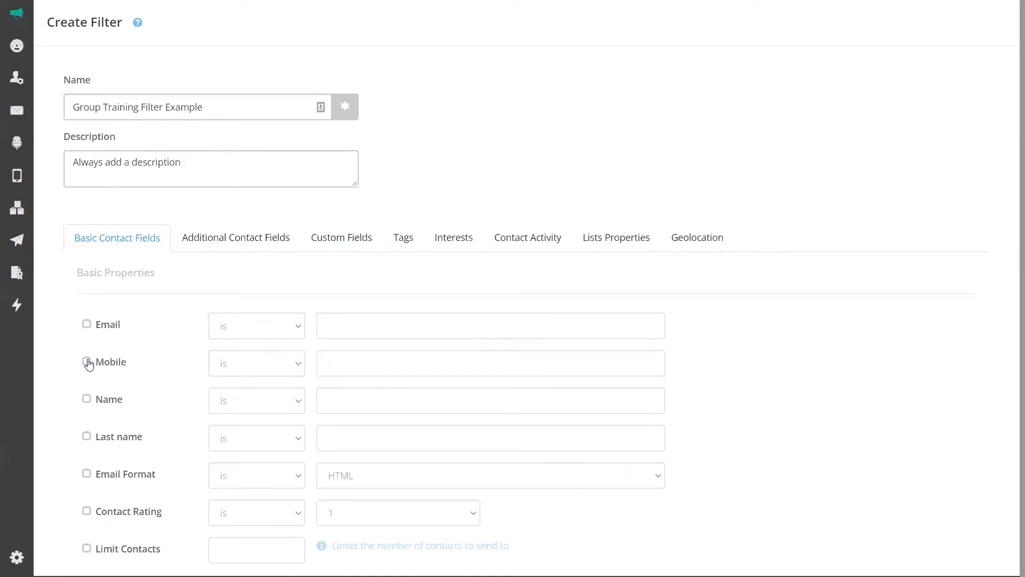
Re-enable Email, keep 'is' as its comparison, then switch Email off again.
left_click(87, 324)
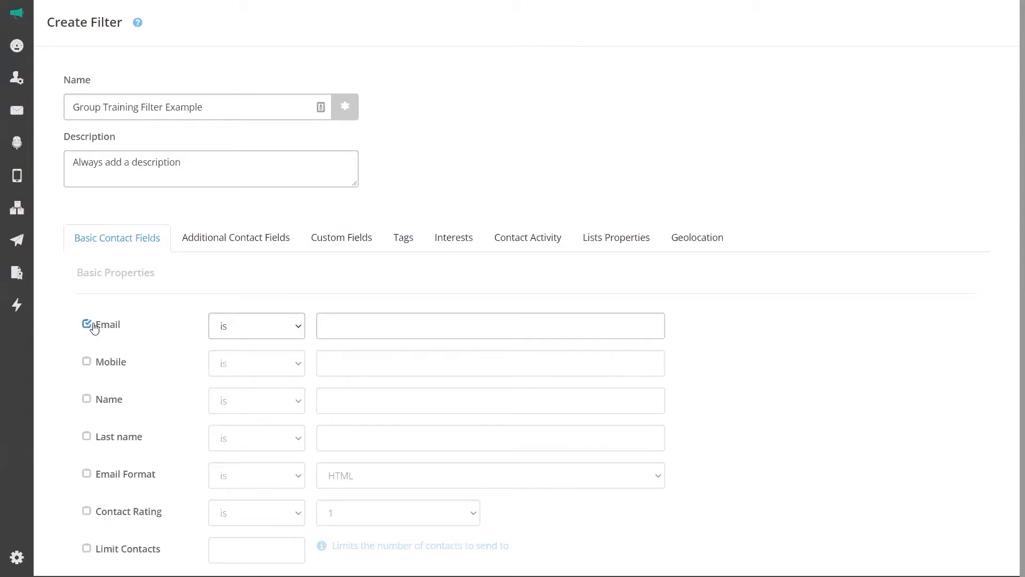
left_click(336, 324)
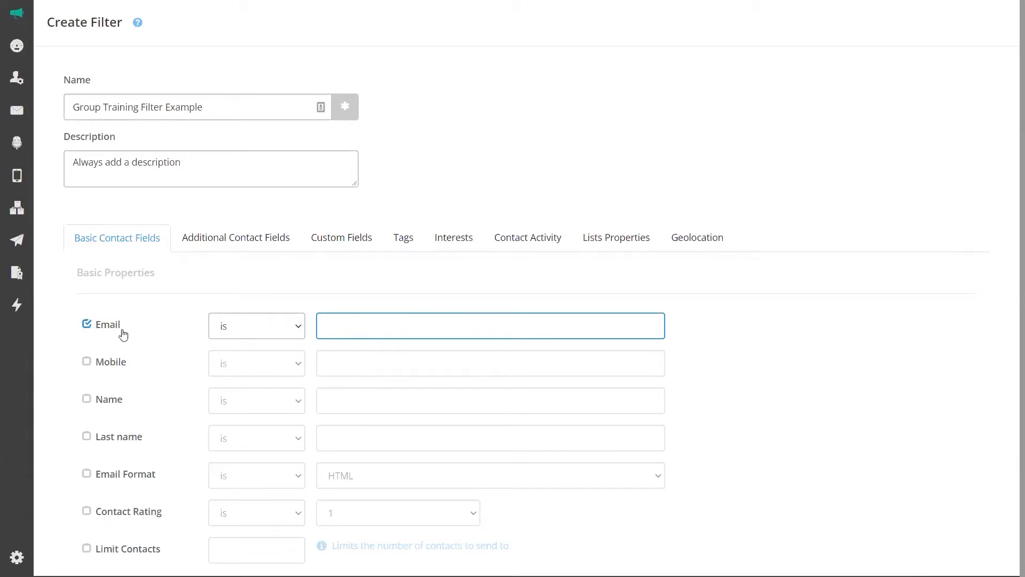
left_click(298, 327)
left_click(300, 325)
left_click(359, 318)
left_click(88, 329)
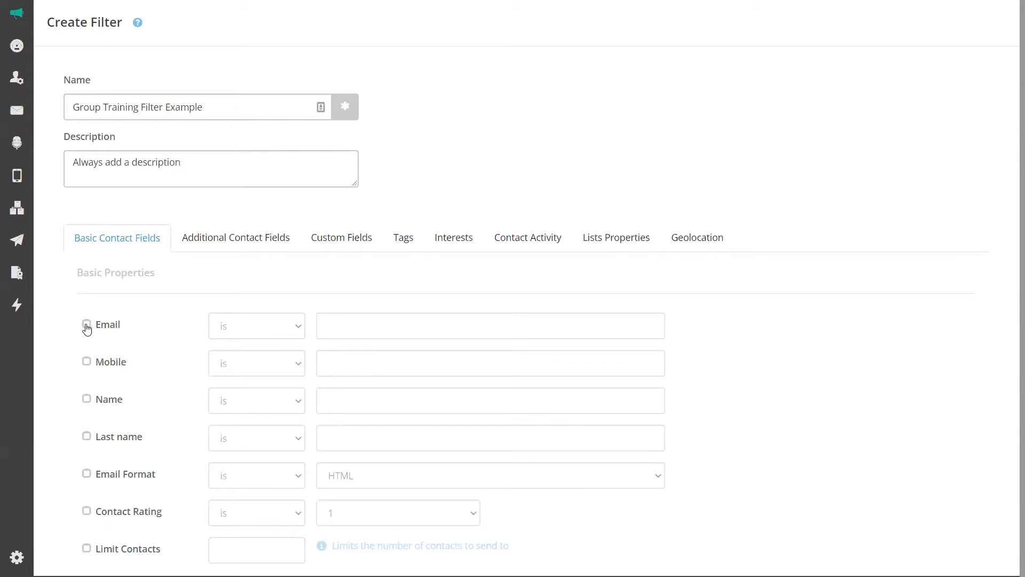
scroll(99, 393, "down", 1)
Toggle the Name condition on and off, then enable Contact Rating and view its values.
left_click(87, 381)
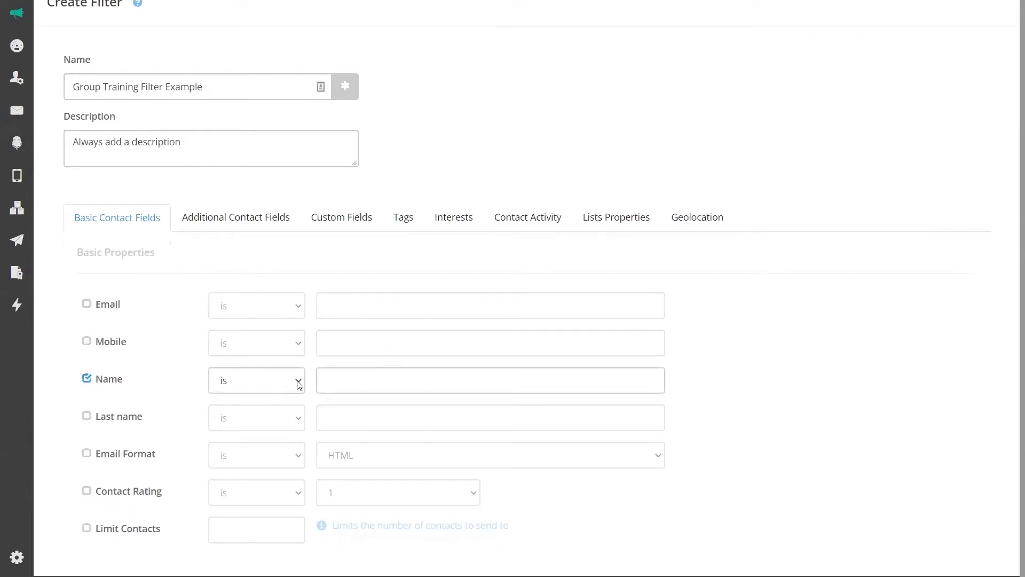
left_click(86, 378)
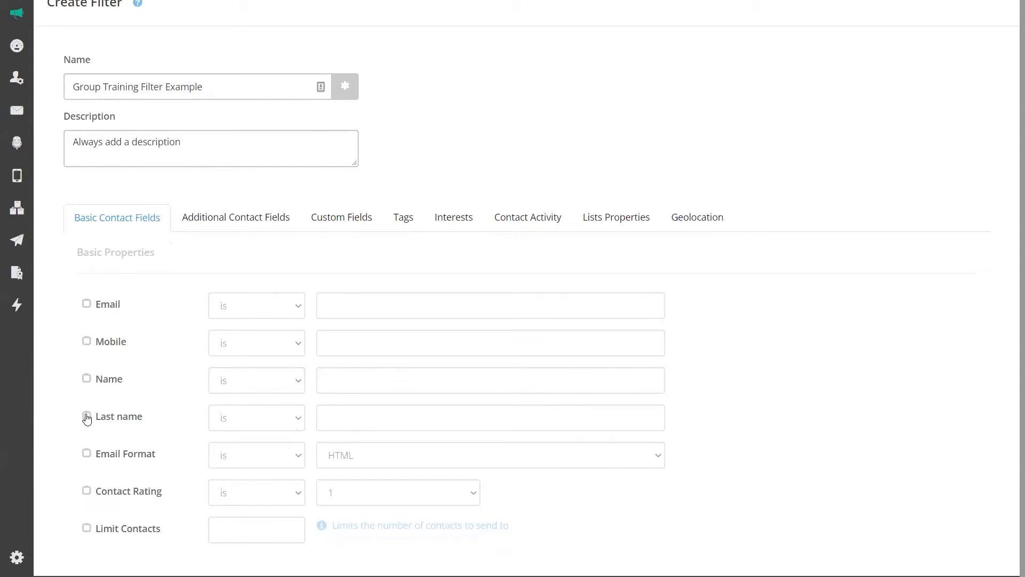
left_click(86, 490)
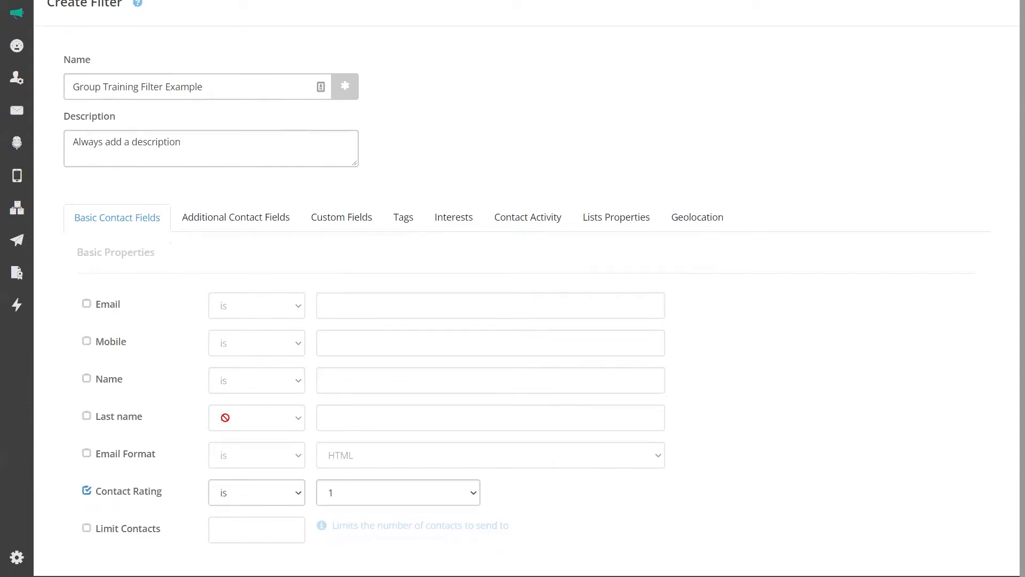
left_click(363, 496)
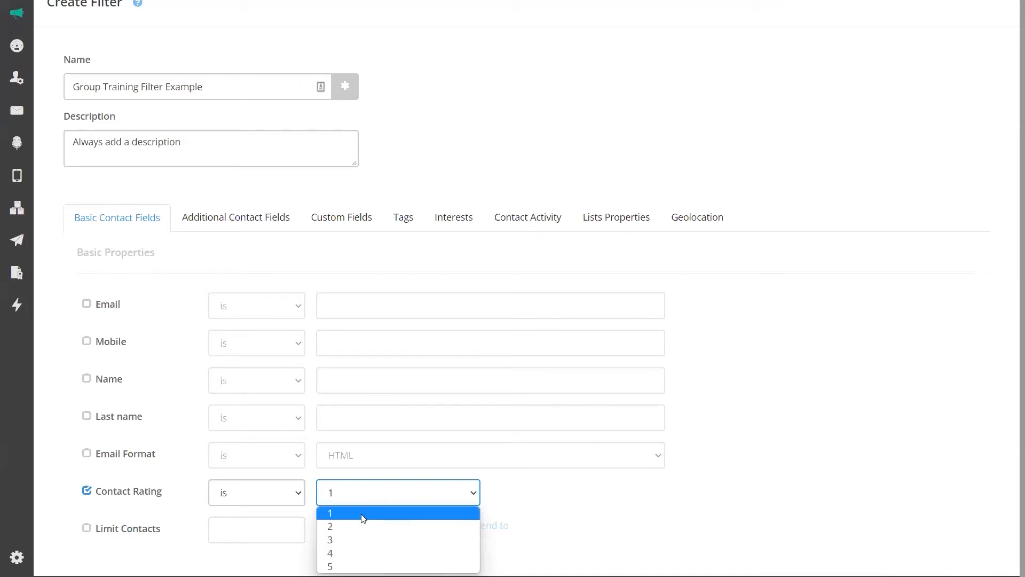
Set Contact Rating to greater than 3, switch it off, and enable Limit Contacts.
left_click(87, 492)
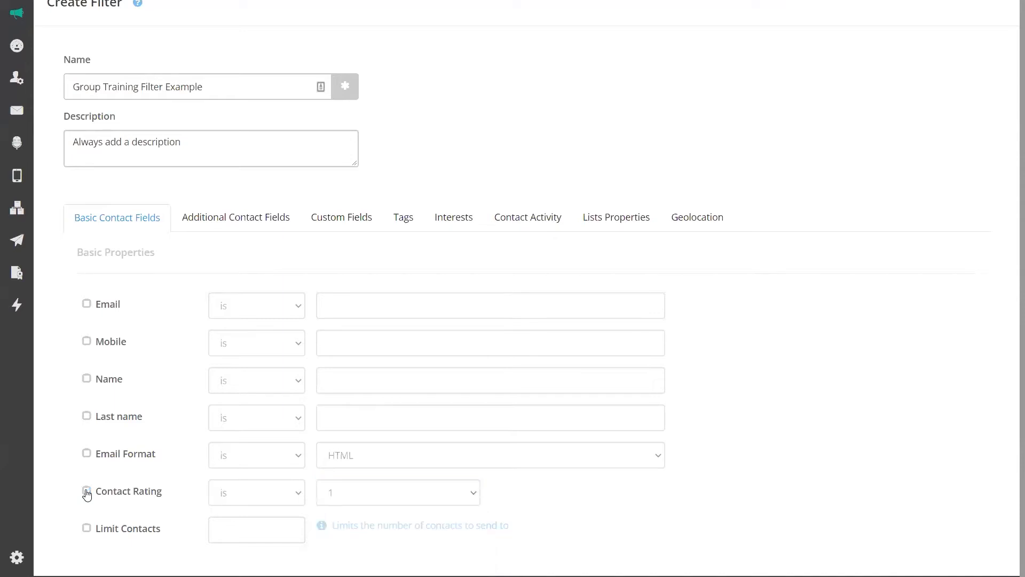
left_click(87, 491)
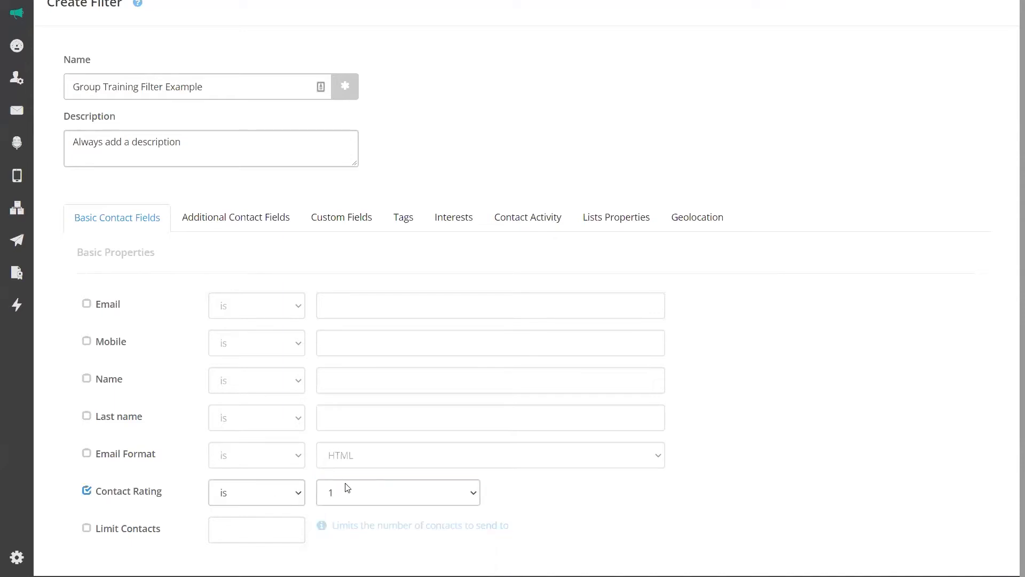
left_click(298, 495)
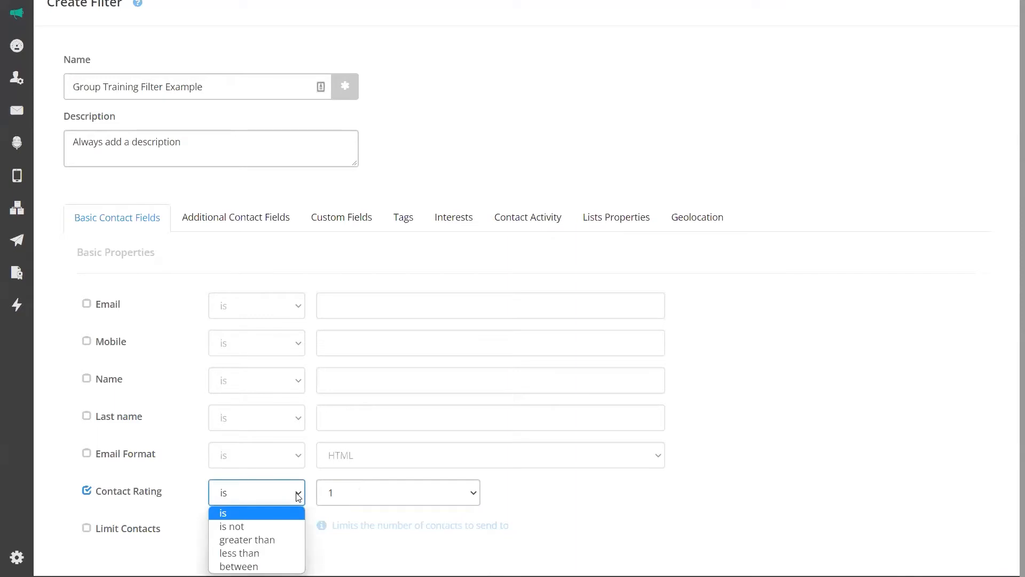
left_click(267, 540)
left_click(353, 493)
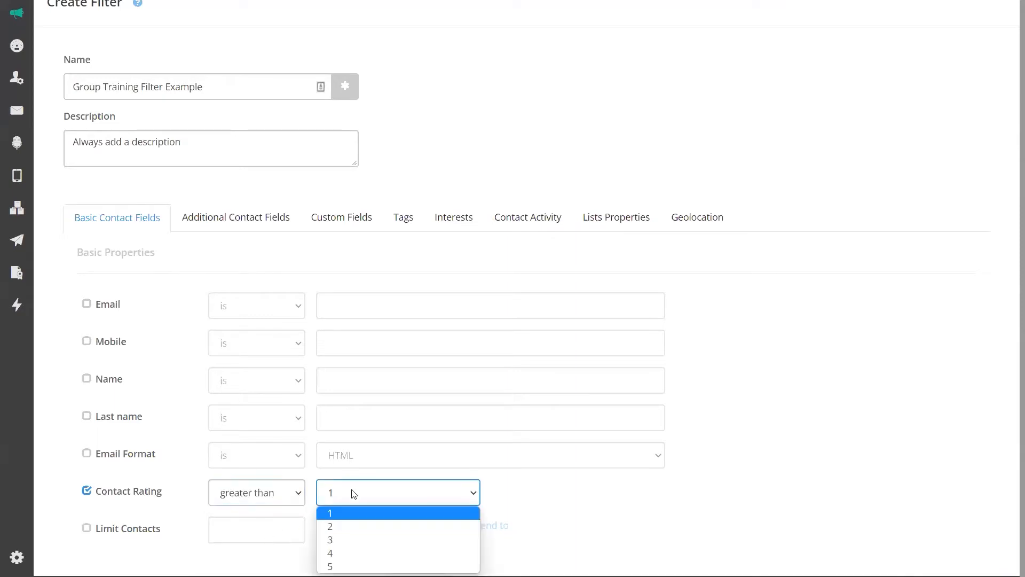
left_click(338, 539)
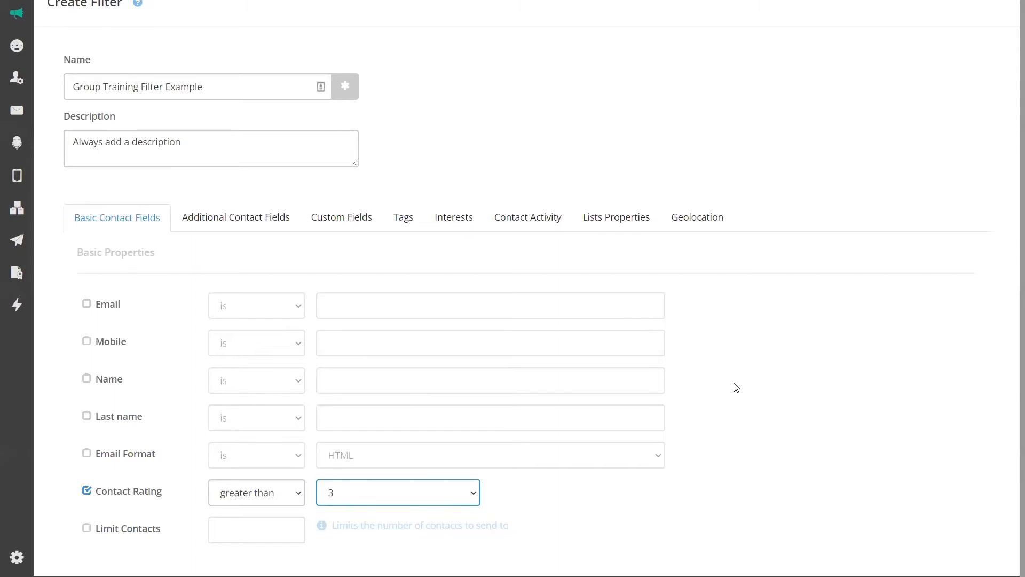
left_click(87, 490)
left_click(87, 530)
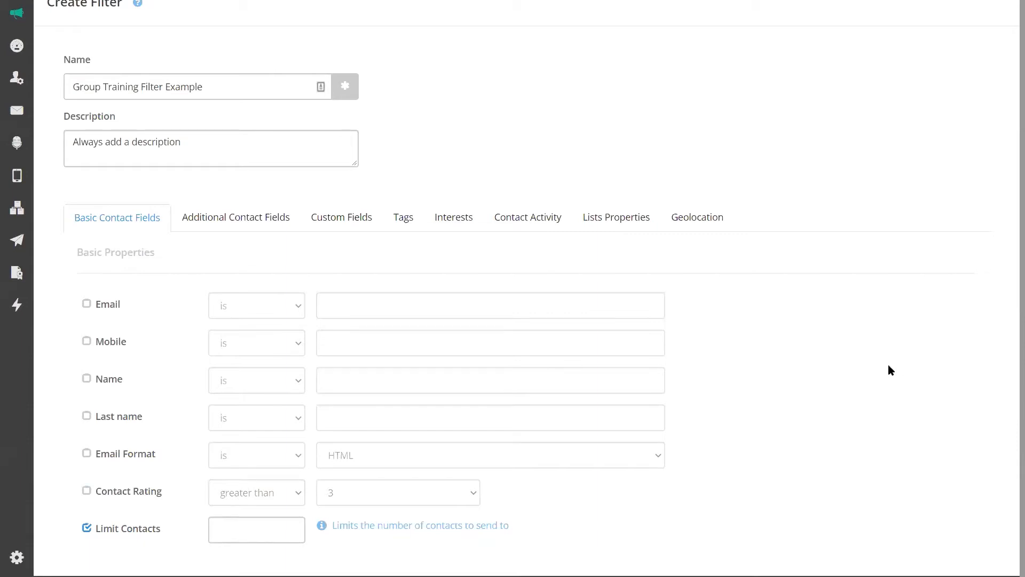
Enter a contact limit of 1000, then leave Limit Contacts and Contact Rating both switched off.
left_click(226, 533)
type("1000")
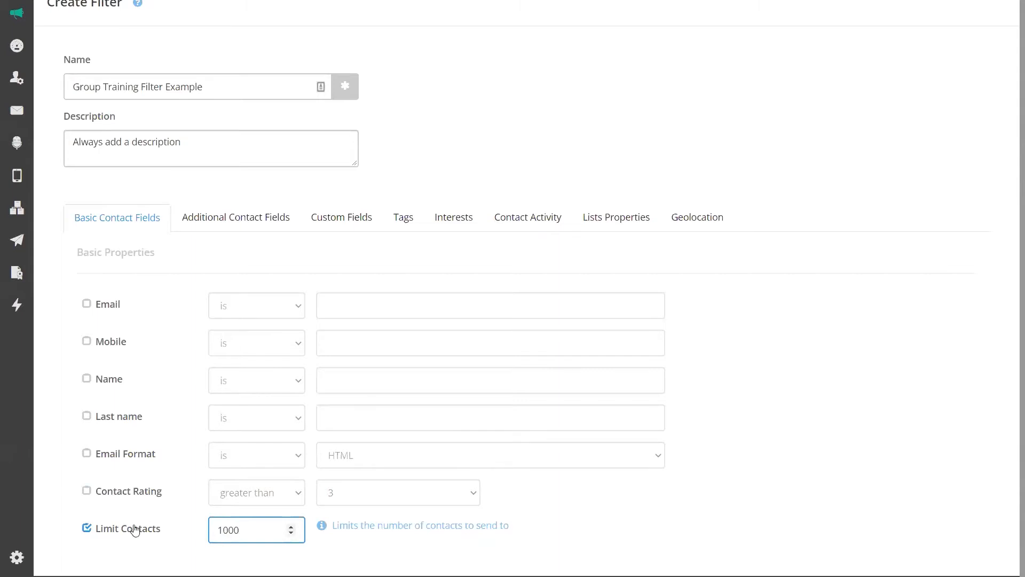
left_click(86, 528)
left_click(87, 491)
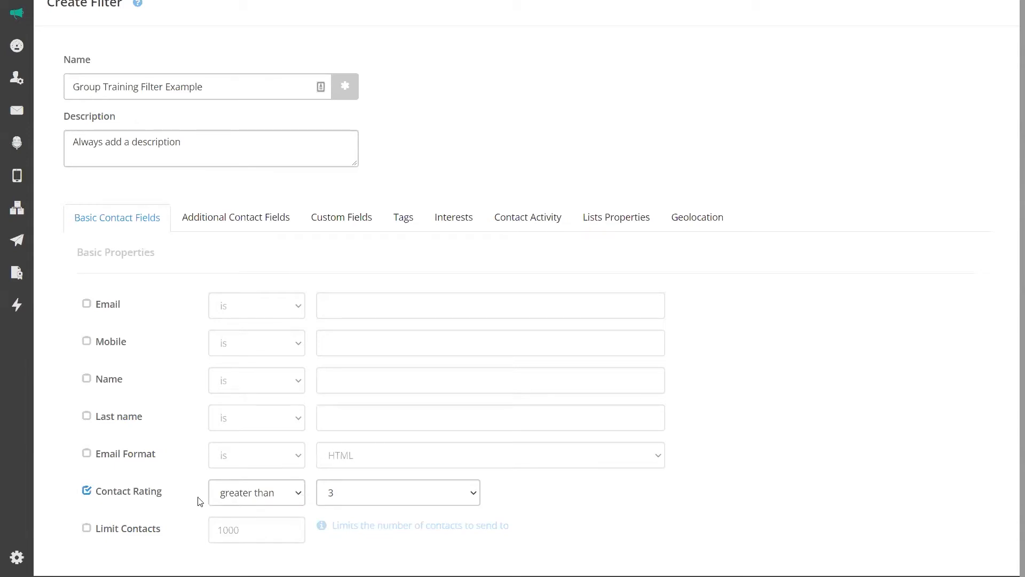
left_click(86, 491)
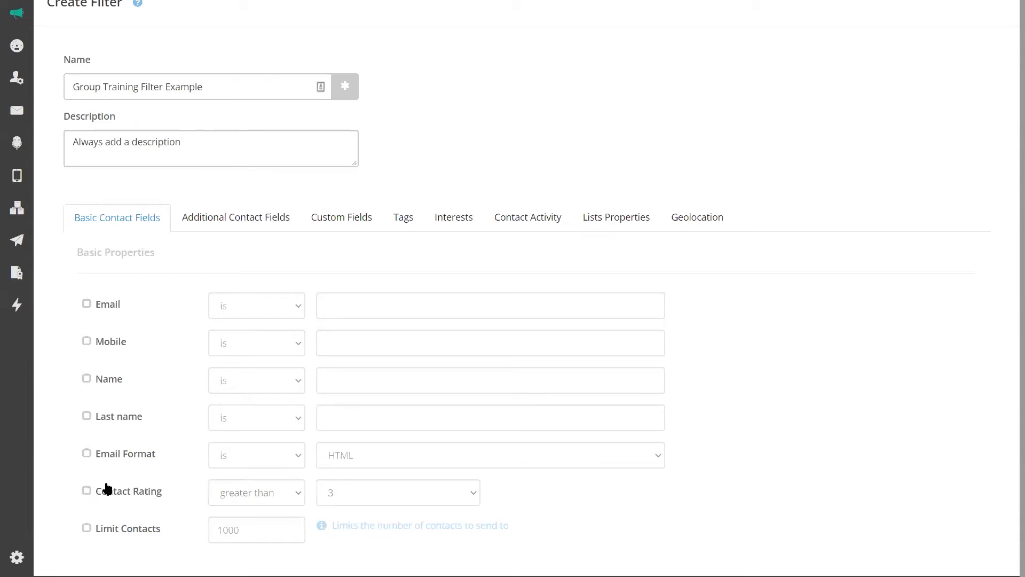
left_click(229, 221)
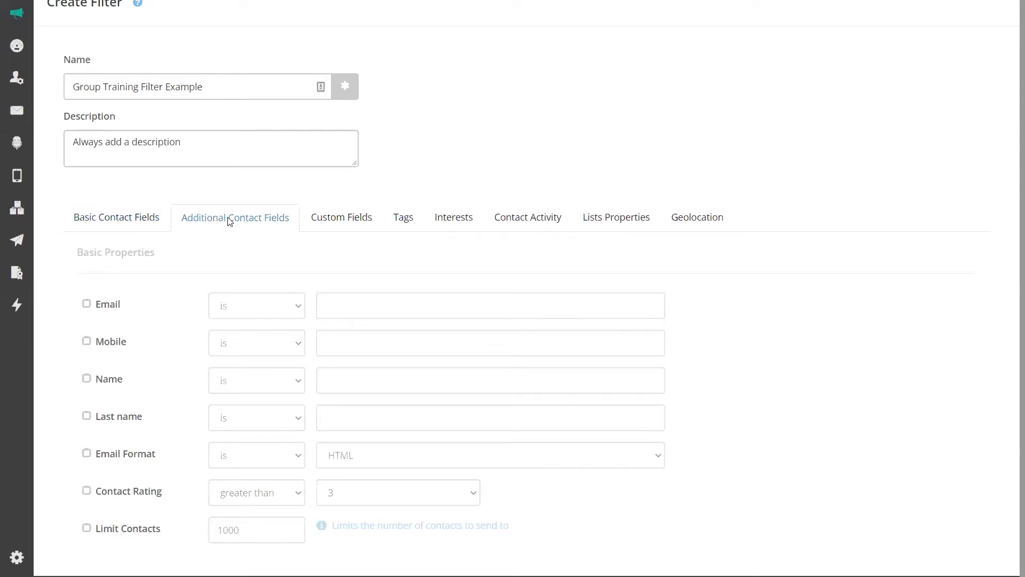
scroll(166, 282, "down", 2)
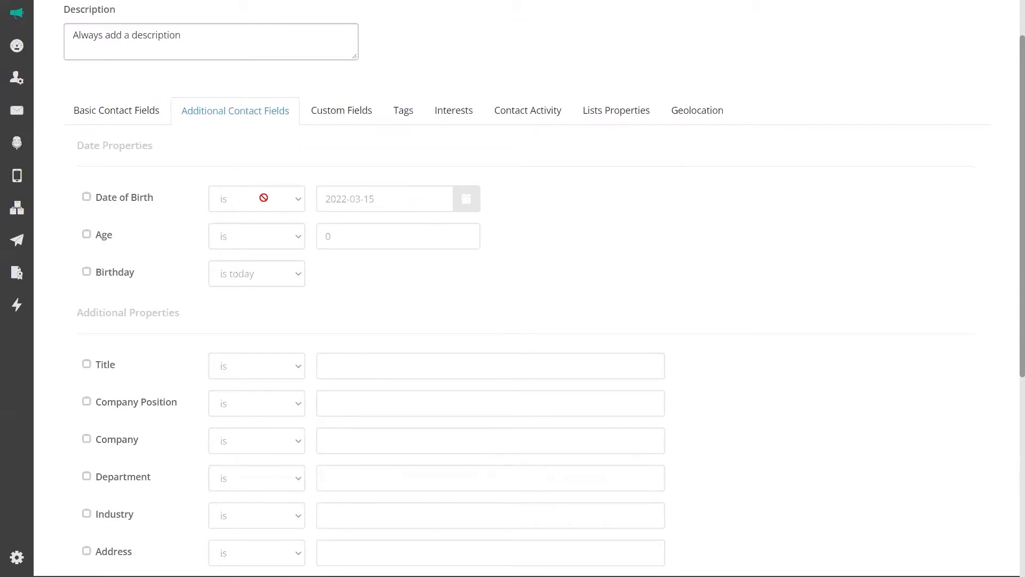
left_click(86, 197)
left_click(287, 205)
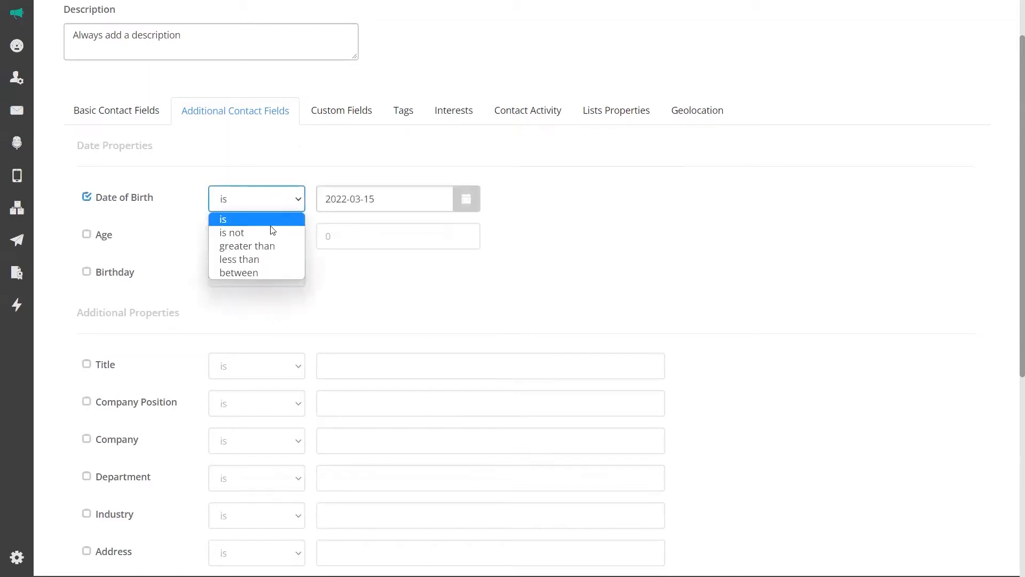
left_click(245, 271)
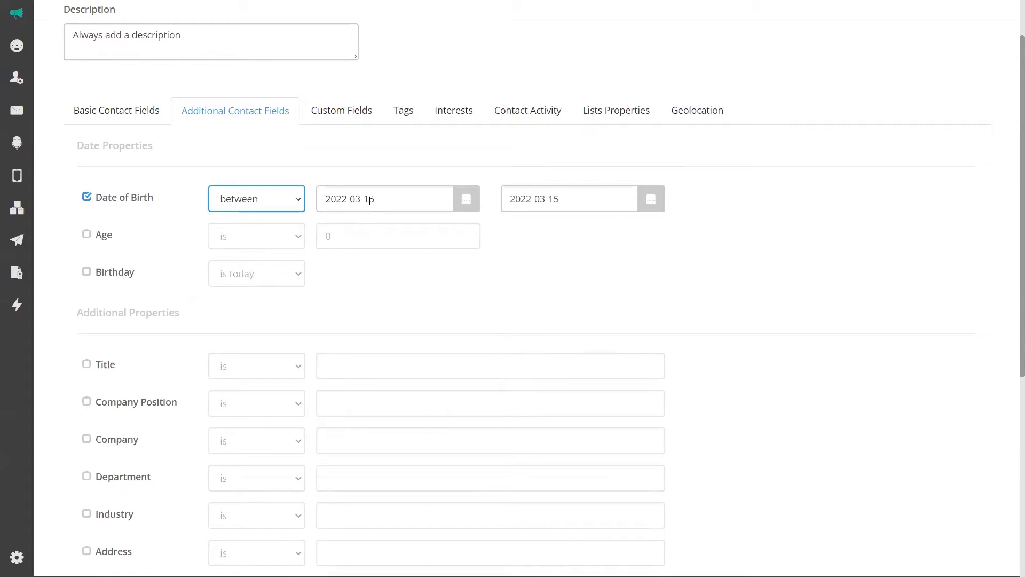
left_click(86, 200)
scroll(126, 306, "down", 2)
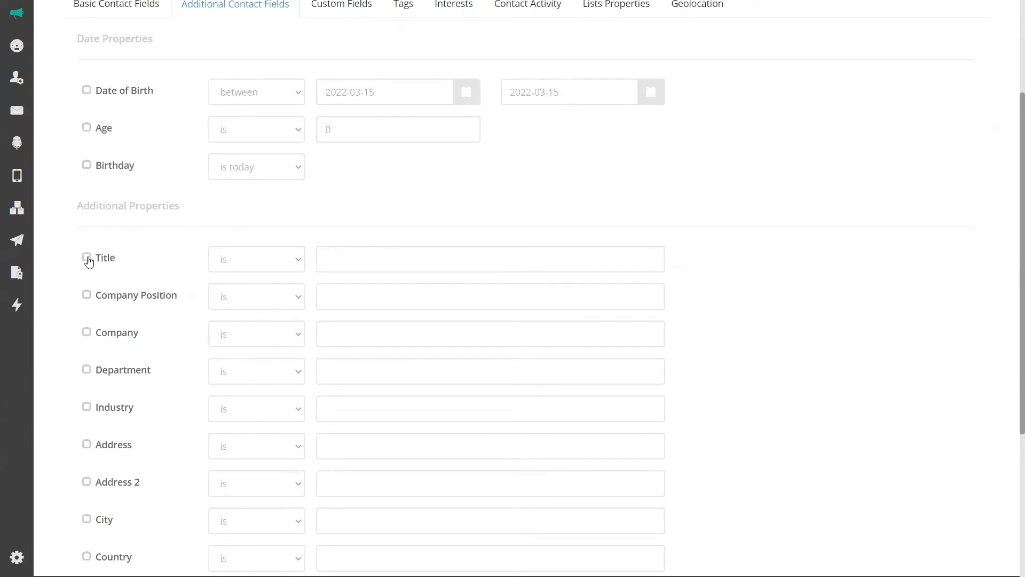
scroll(155, 432, "down", 5)
scroll(161, 444, "up", 9)
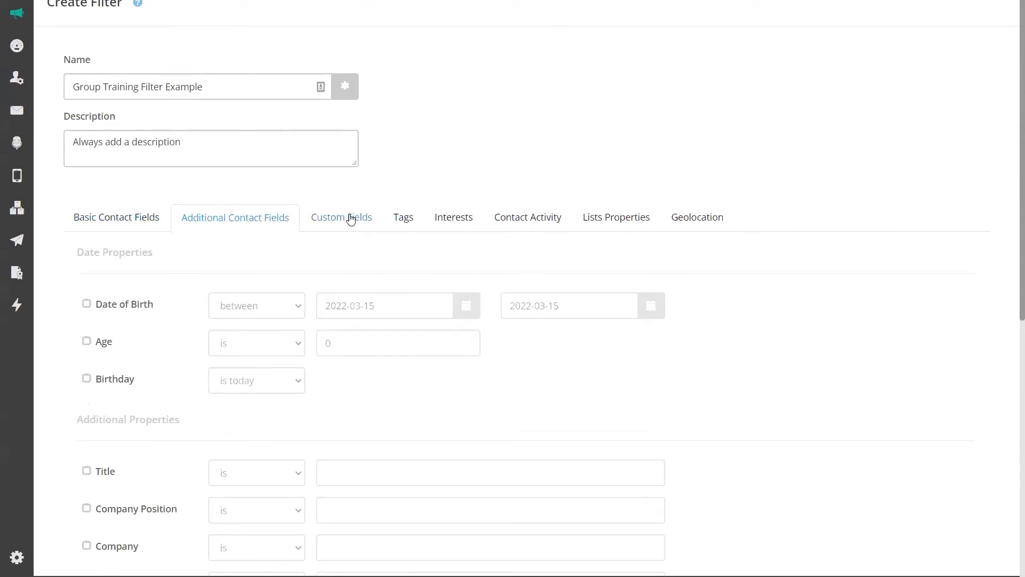
scroll(316, 279, "down", 1)
scroll(316, 280, "down", 3)
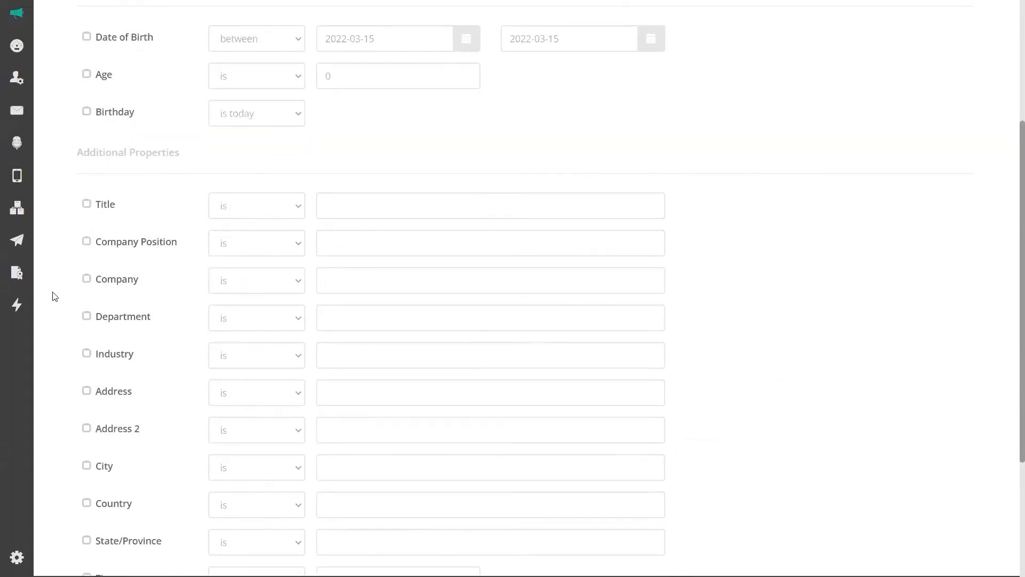
scroll(112, 343, "down", 1)
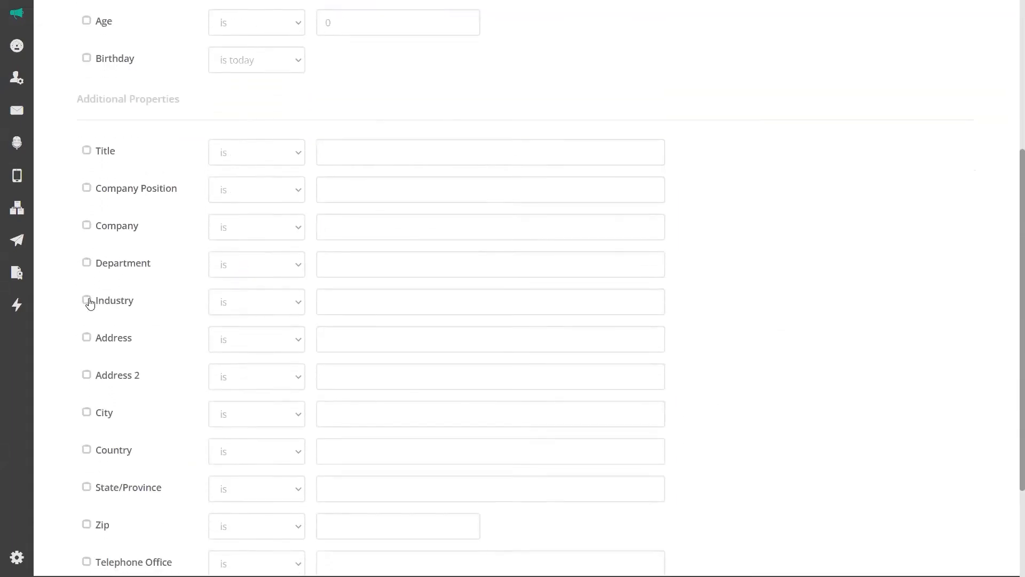
left_click(88, 302)
left_click(273, 302)
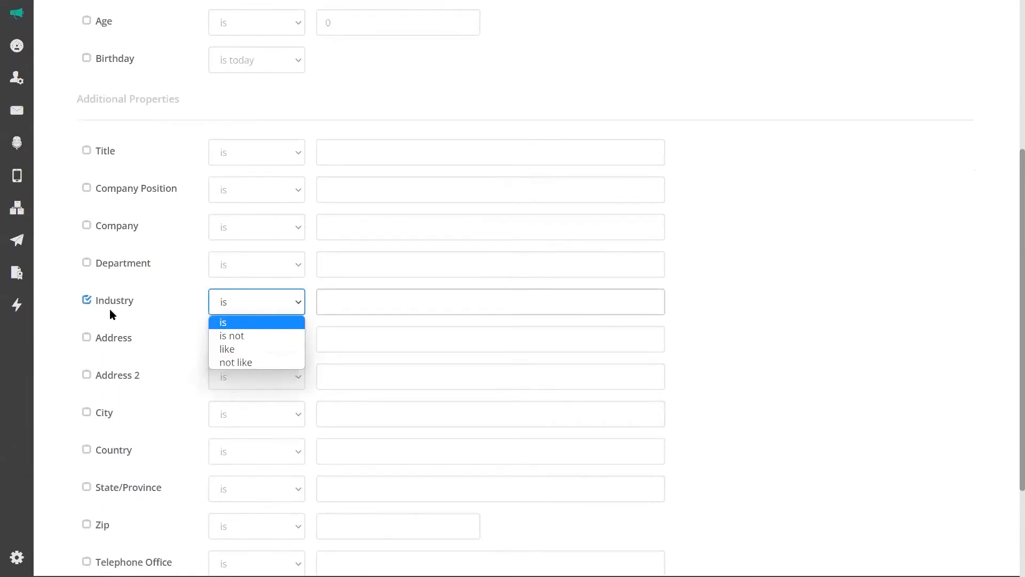
left_click(87, 303)
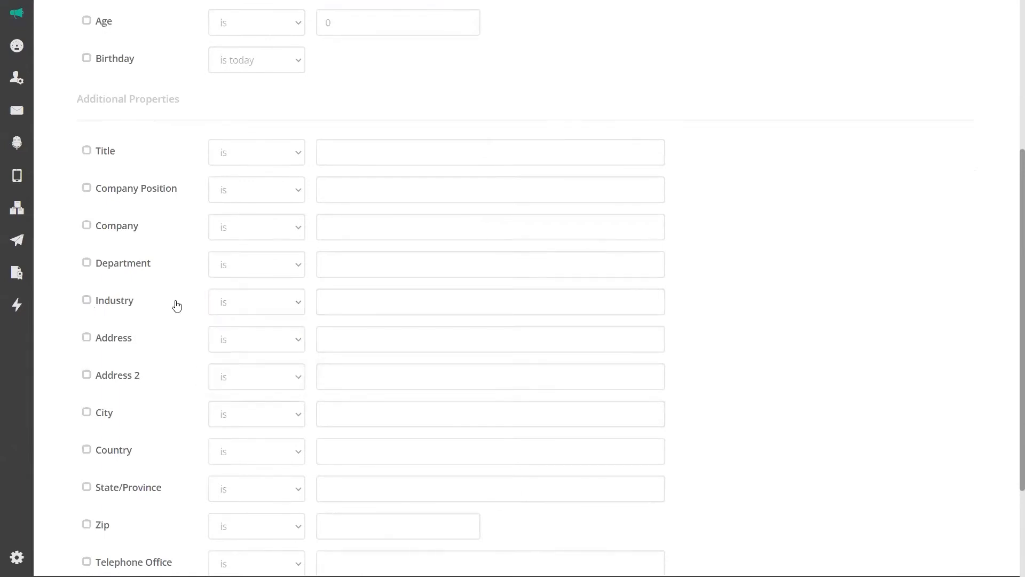
scroll(176, 305, "down", 4)
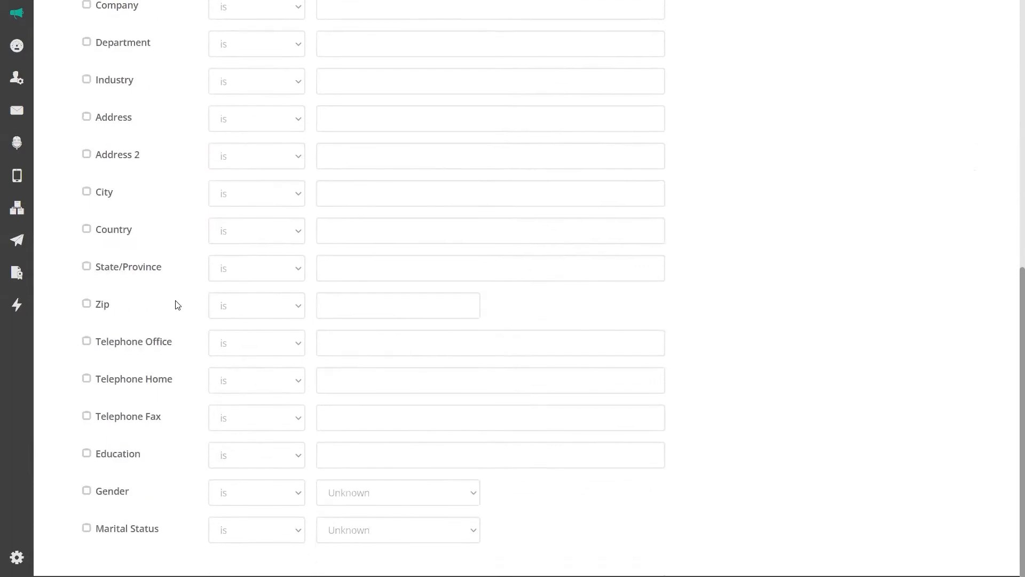
scroll(177, 305, "up", 10)
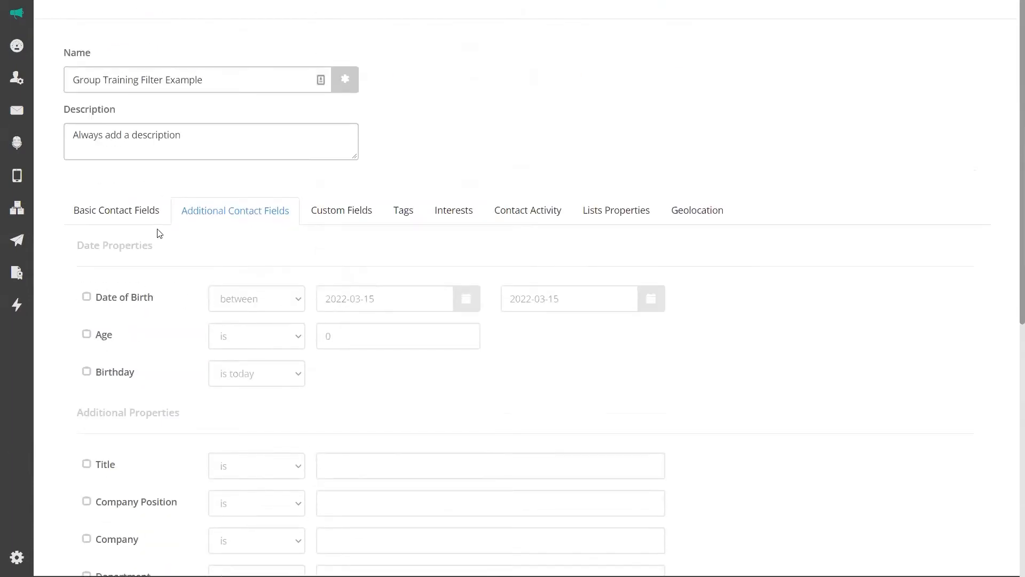
On Custom Fields, enable Account Manager with 'is' and enter a manager's name.
left_click(348, 215)
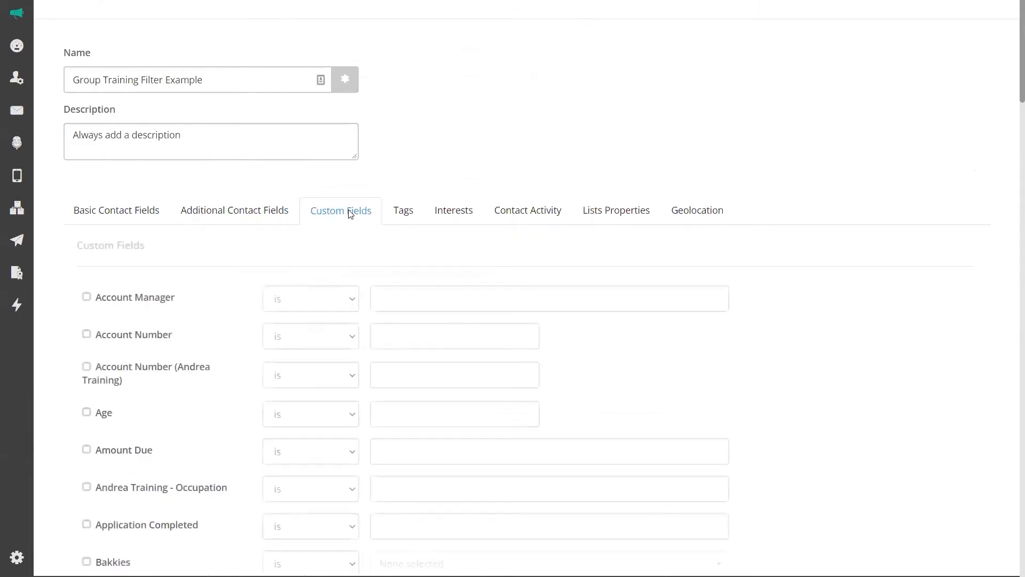
left_click(87, 297)
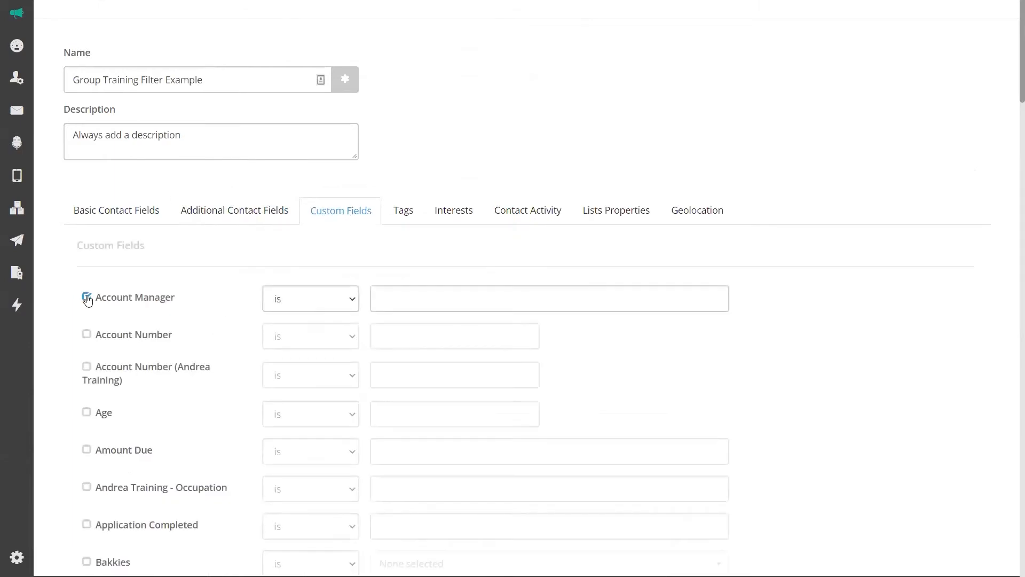
left_click(353, 303)
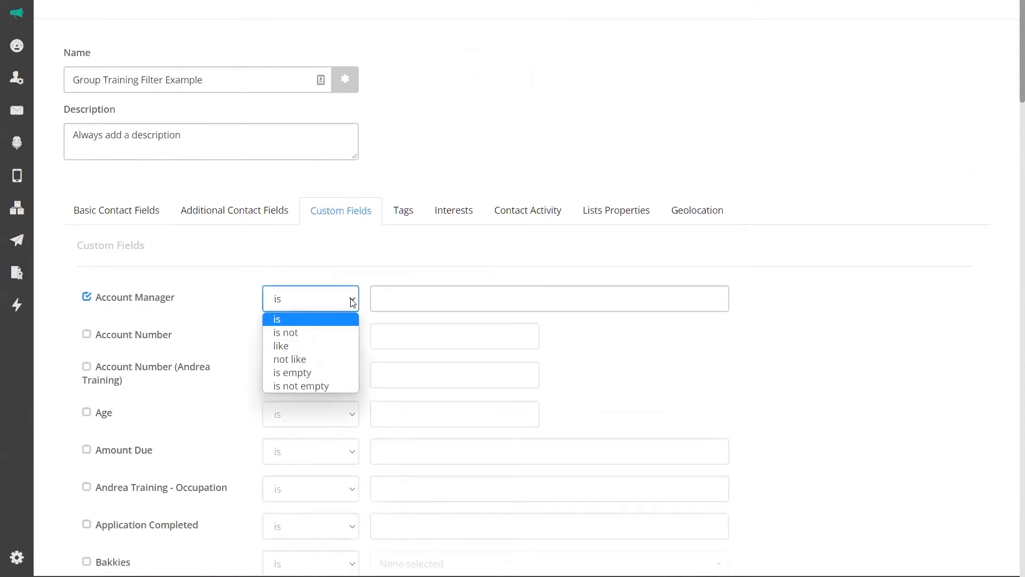
left_click(354, 302)
left_click(407, 300)
type("Colin")
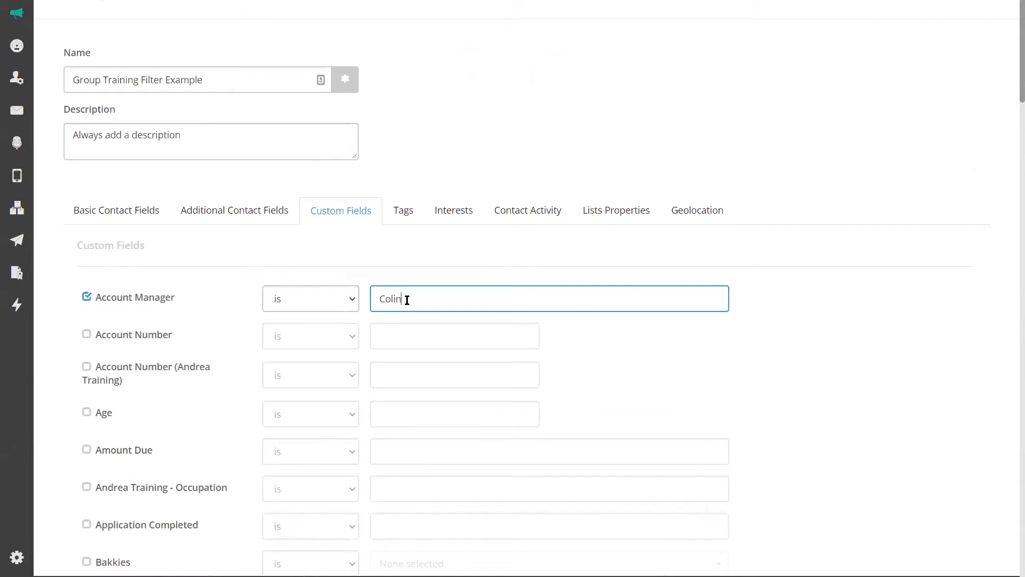
Switch off the Account Manager condition and scroll through the custom field list.
left_click(85, 296)
scroll(100, 311, "down", 2)
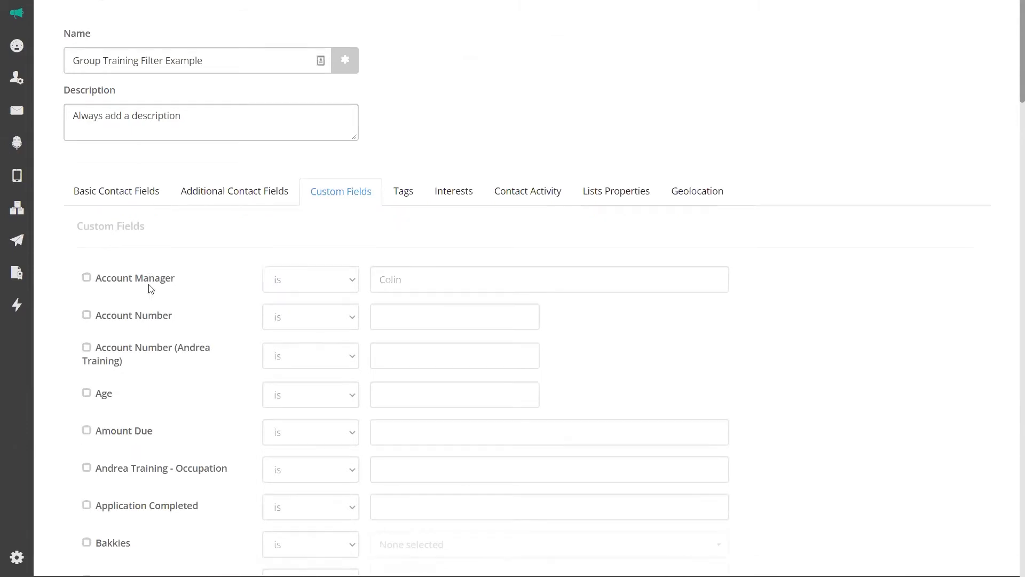
scroll(131, 337, "down", 2)
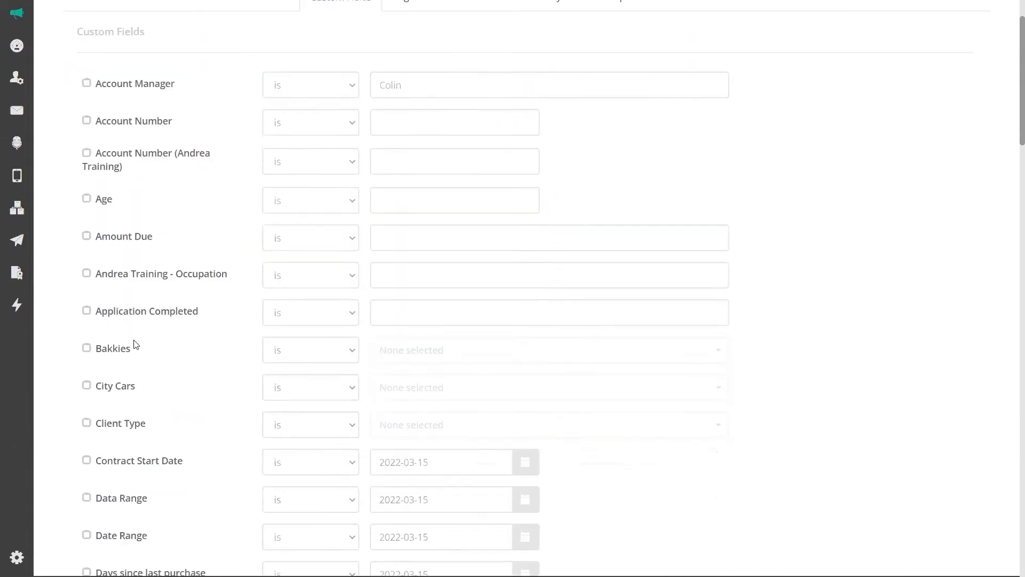
scroll(146, 451, "down", 4)
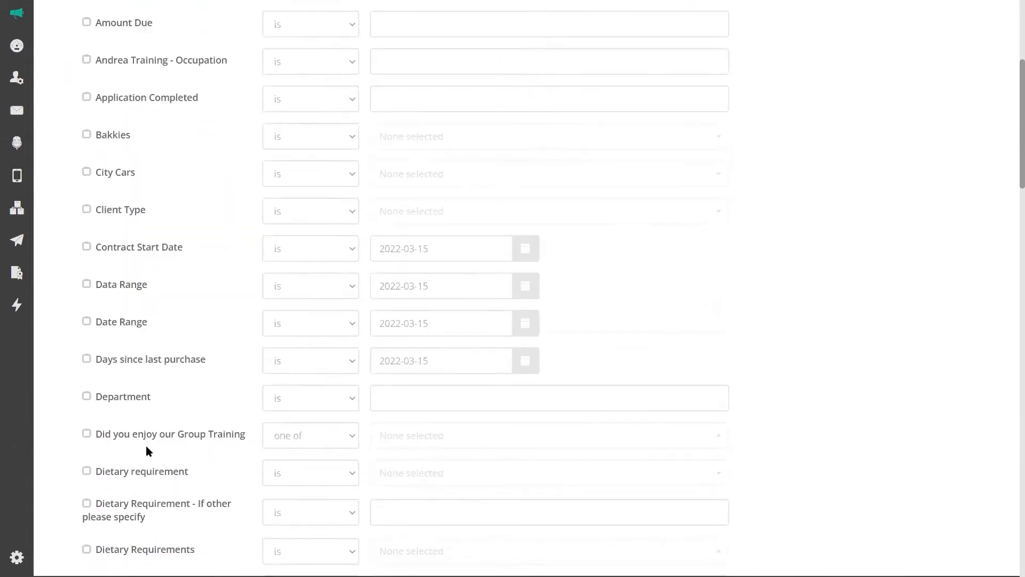
scroll(147, 448, "down", 2)
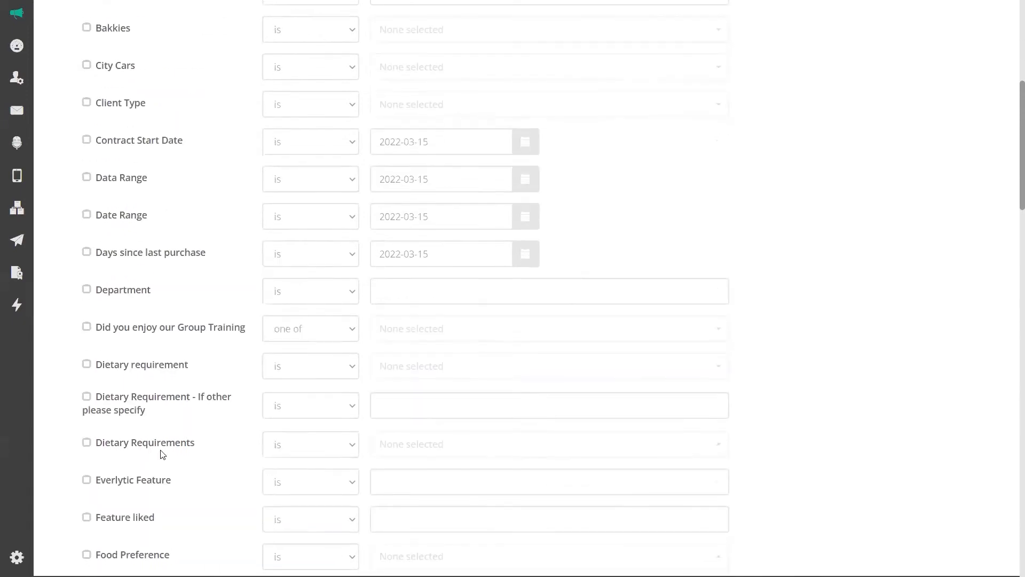
scroll(162, 454, "up", 3)
scroll(162, 454, "up", 8)
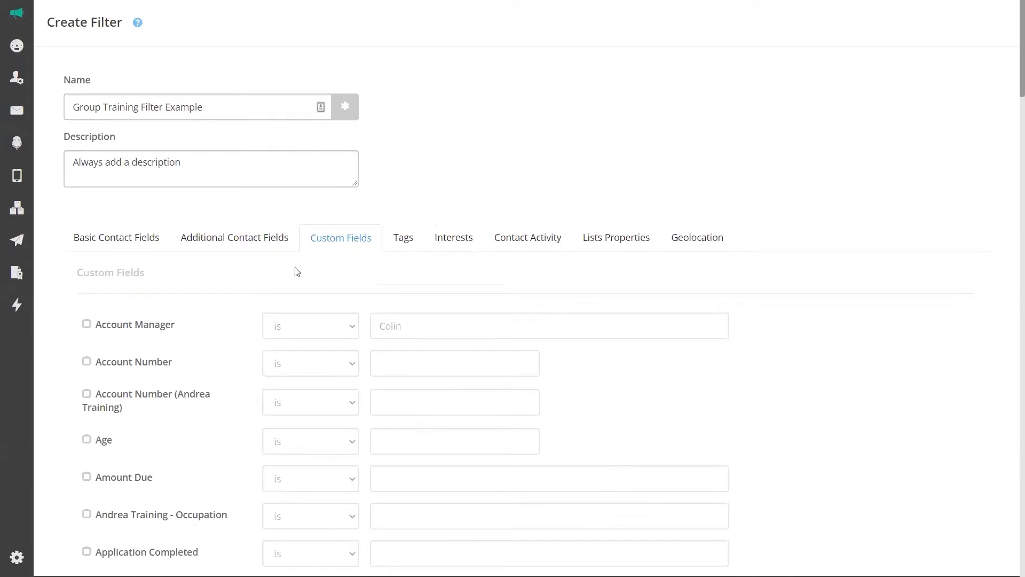
Show the tag conditions, then move to the help.everlytic.com Knowledge Base and its search box.
left_click(405, 242)
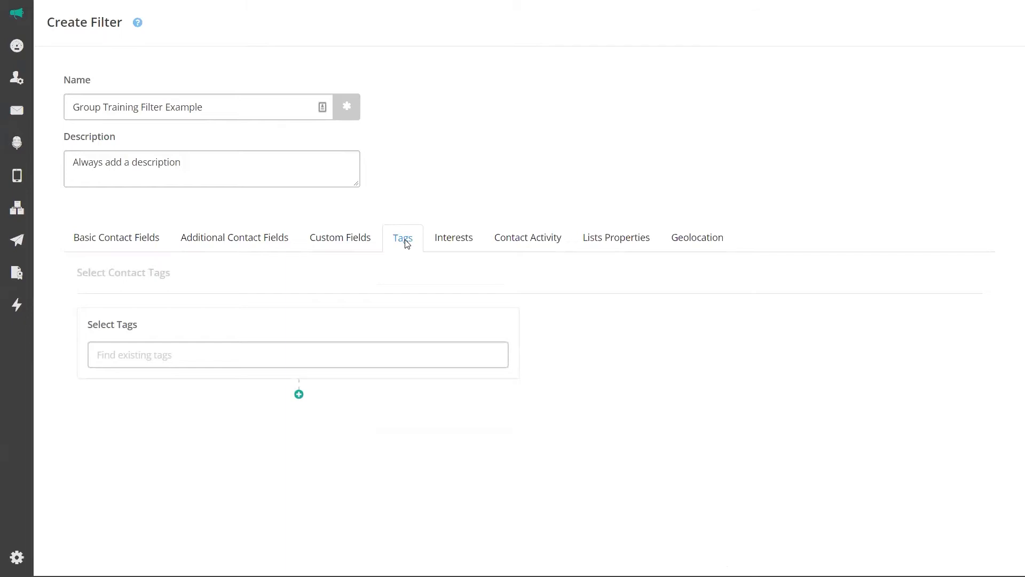
key("F11")
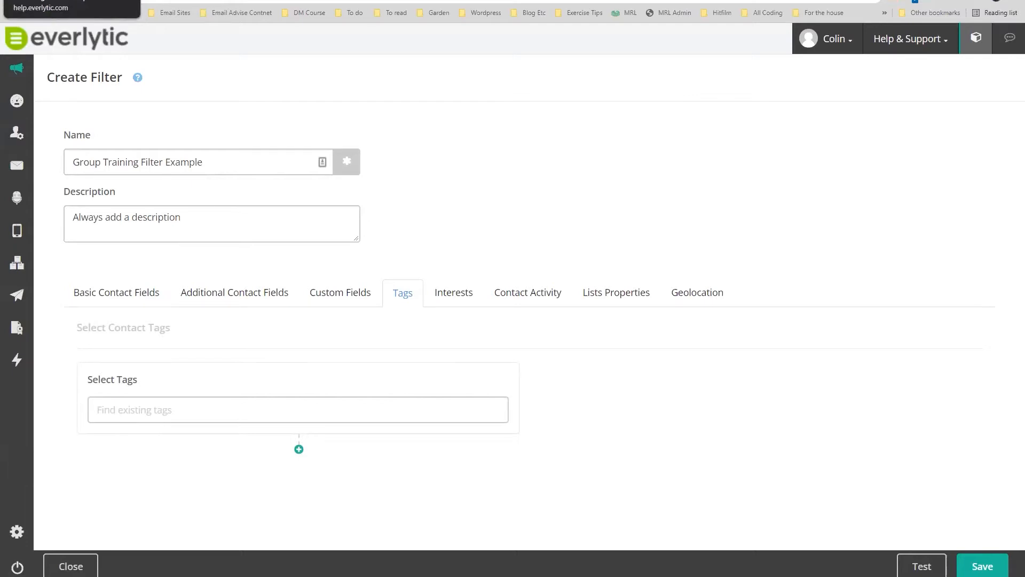
left_click(69, 1)
left_click(387, 215)
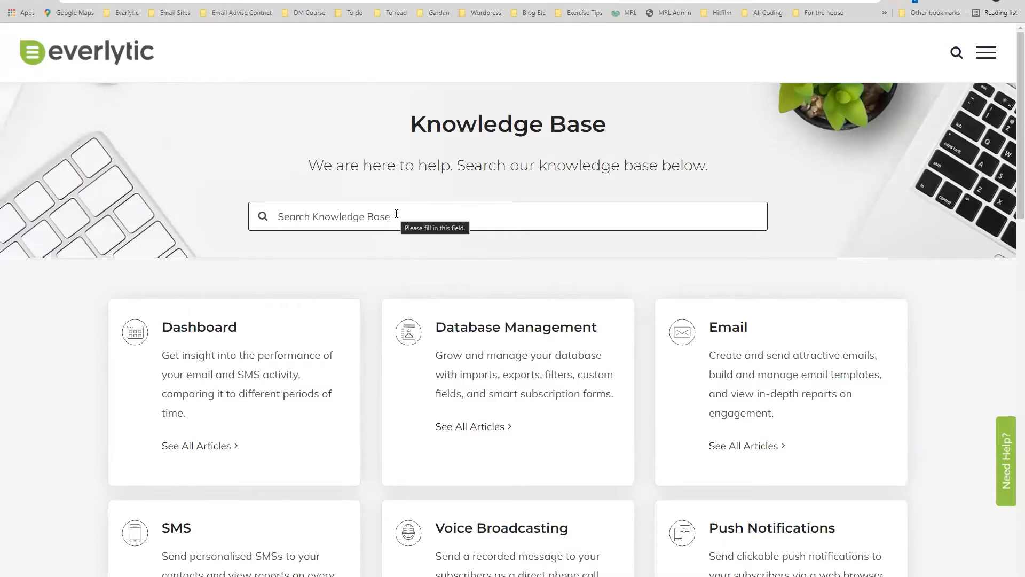
Search the Knowledge Base for 'tags' and open the contact and interest-based tagging FAQ article.
type("tags ")
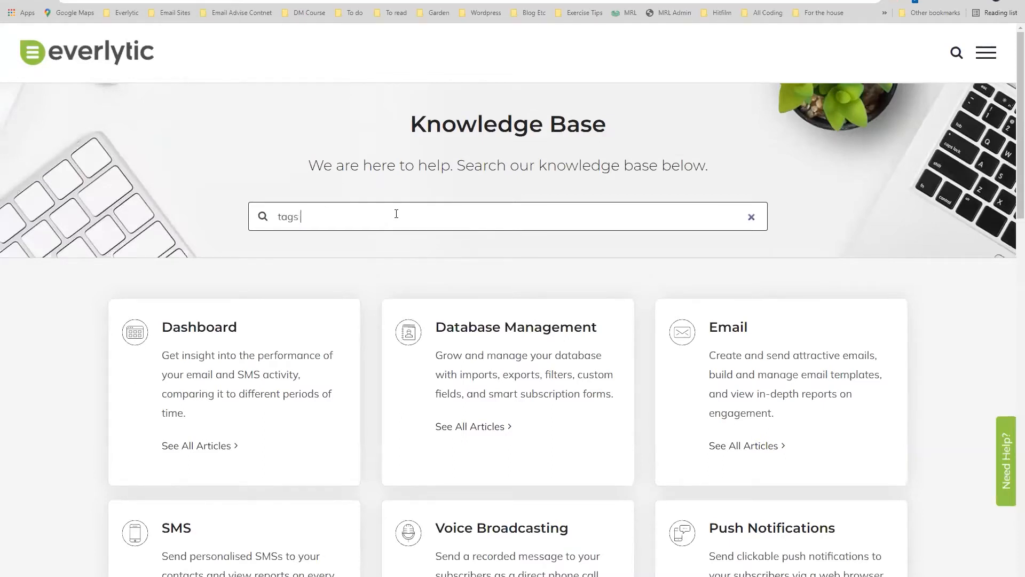
type("as")
key("BackSpace")
key("BackSpace")
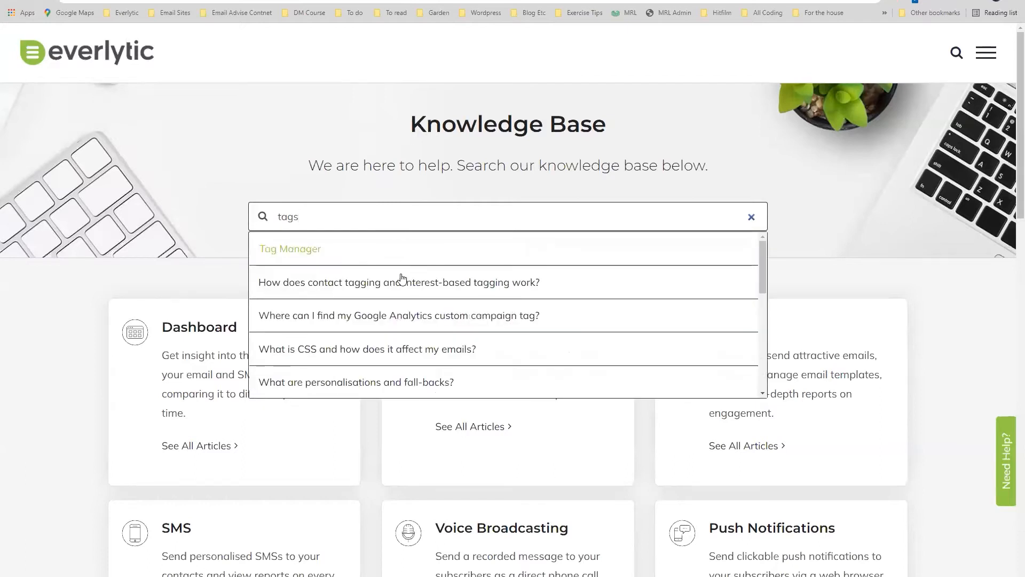
left_click(404, 290)
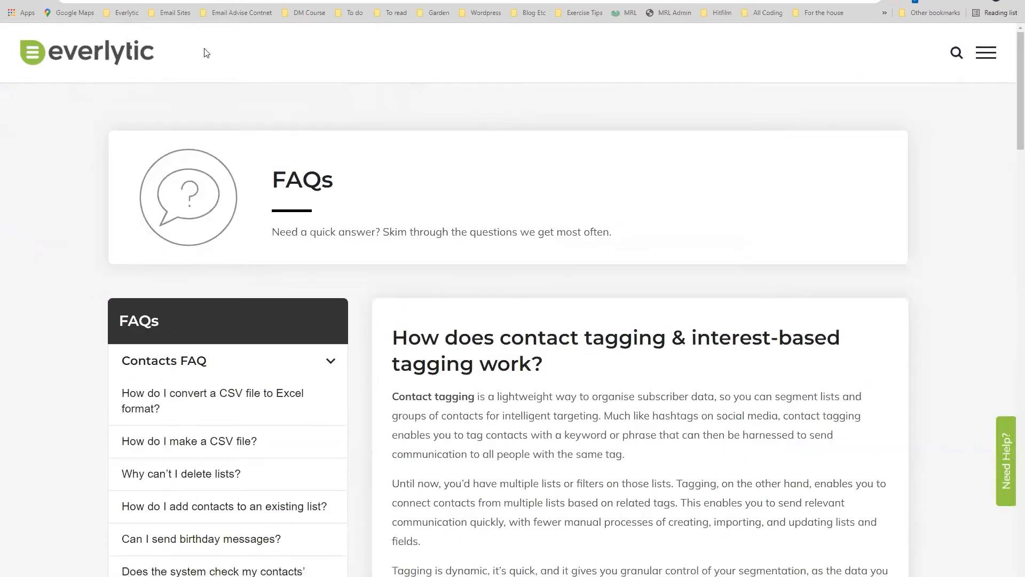
key("ctrl+shift+Tab")
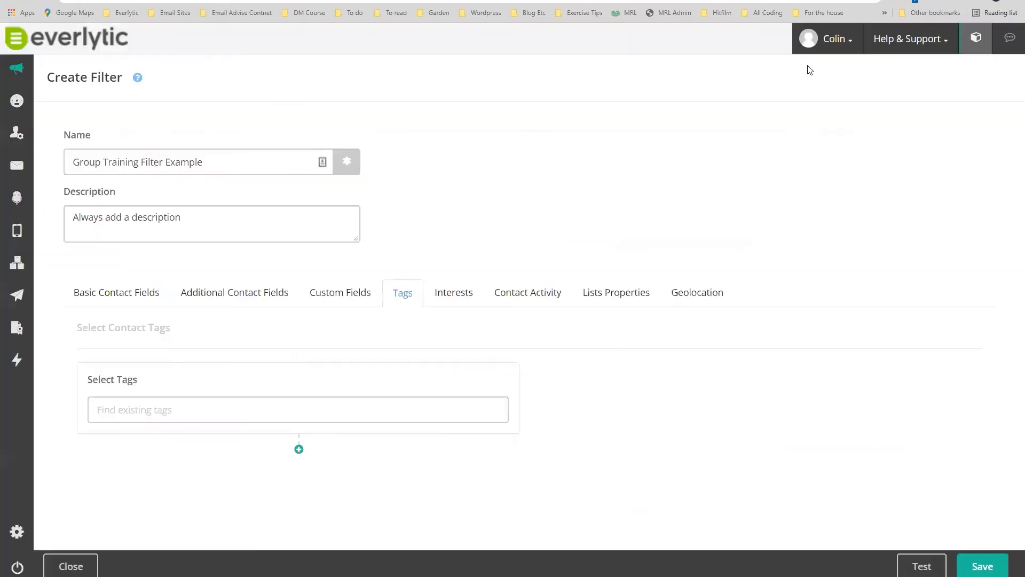
left_click(918, 43)
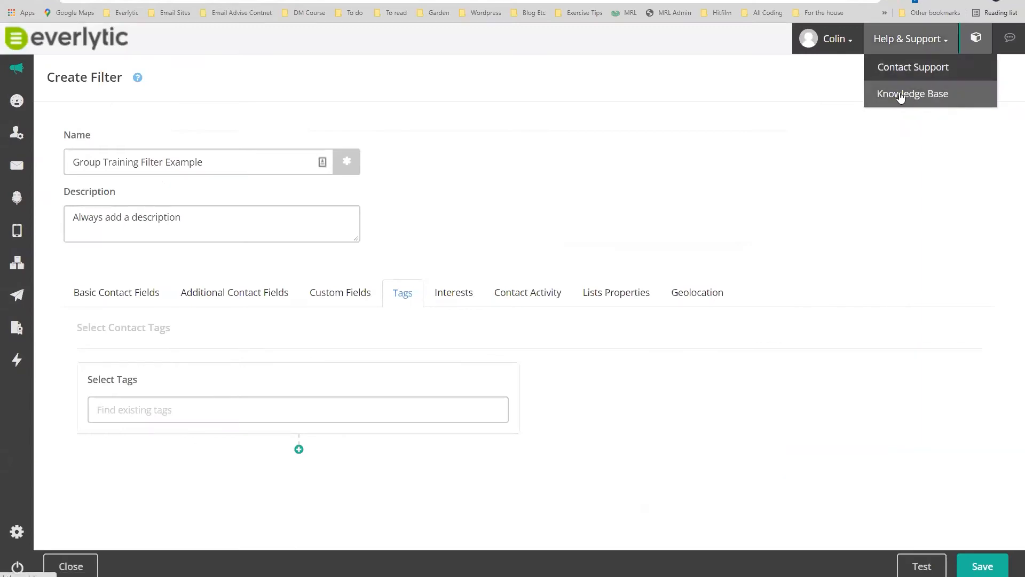
key("ctrl+Tab")
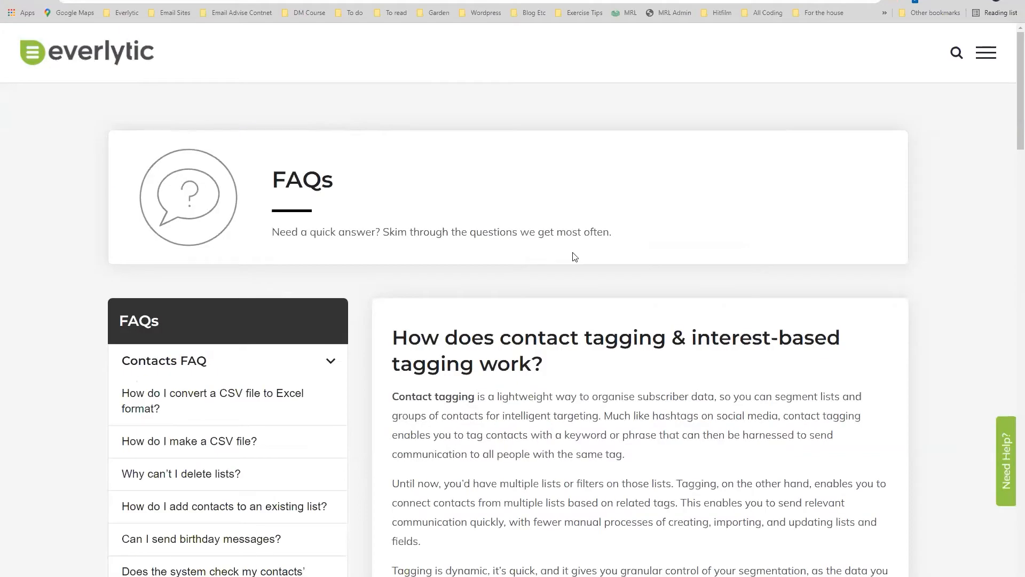
scroll(574, 255, "down", 4)
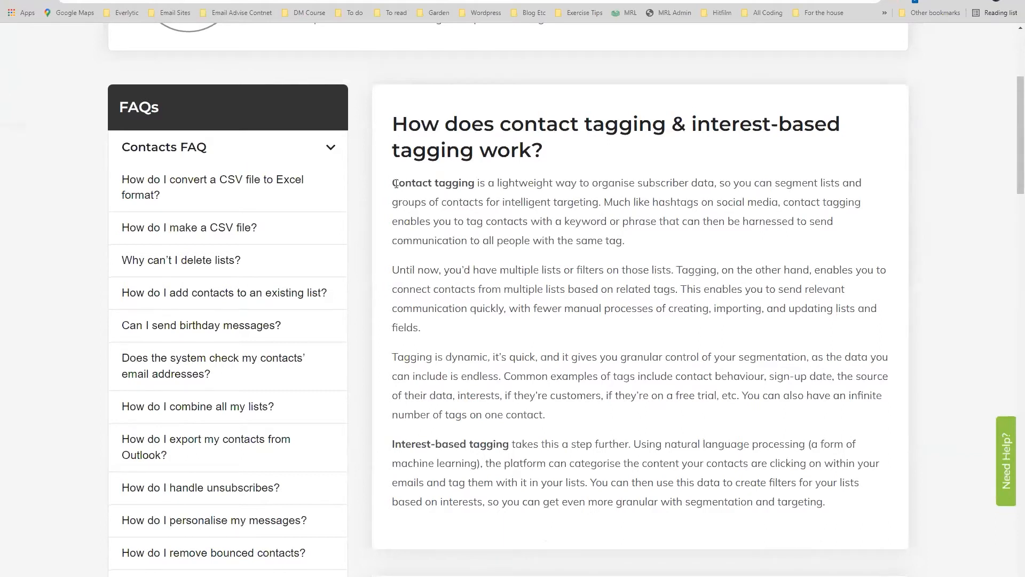
Highlight the opening sentences on contact tagging and social-media hashtags, then zoom into the contacts sheet.
left_click_drag(391, 184, 862, 183)
mouse_move(614, 203)
left_mouse_down()
mouse_move(500, 204)
mouse_move(609, 204)
left_mouse_up()
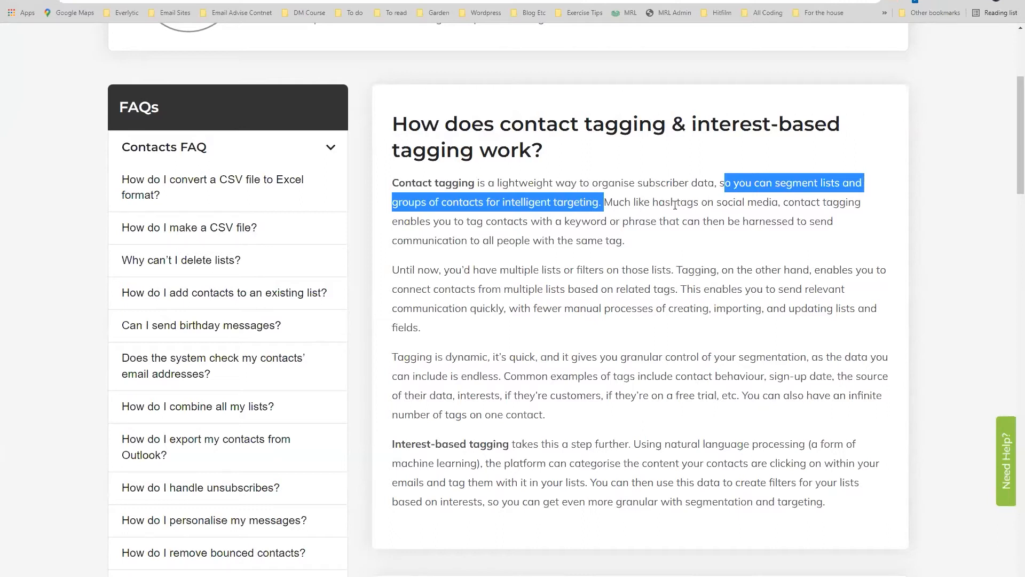
left_click_drag(657, 203, 779, 197)
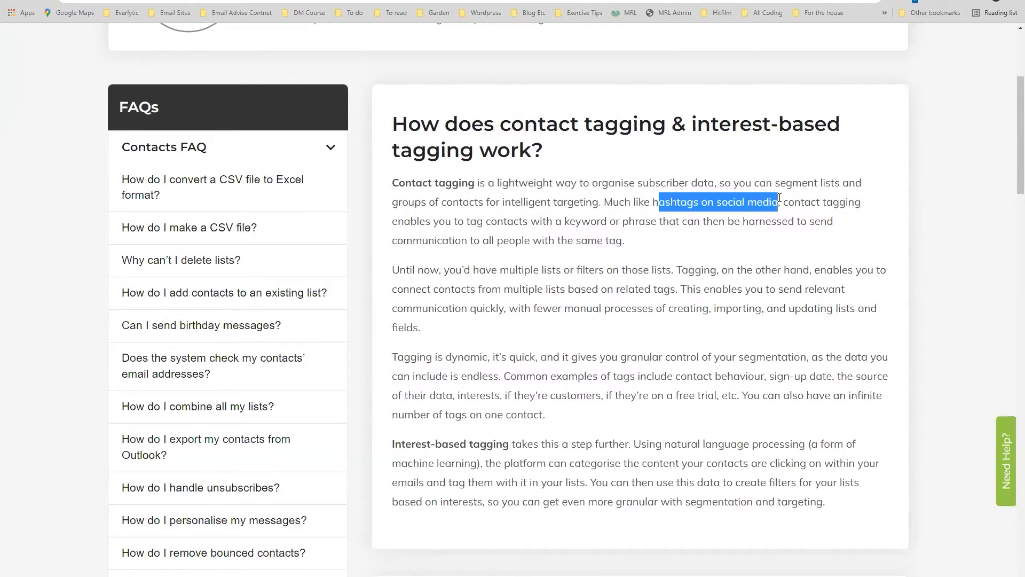
left_click(781, 203)
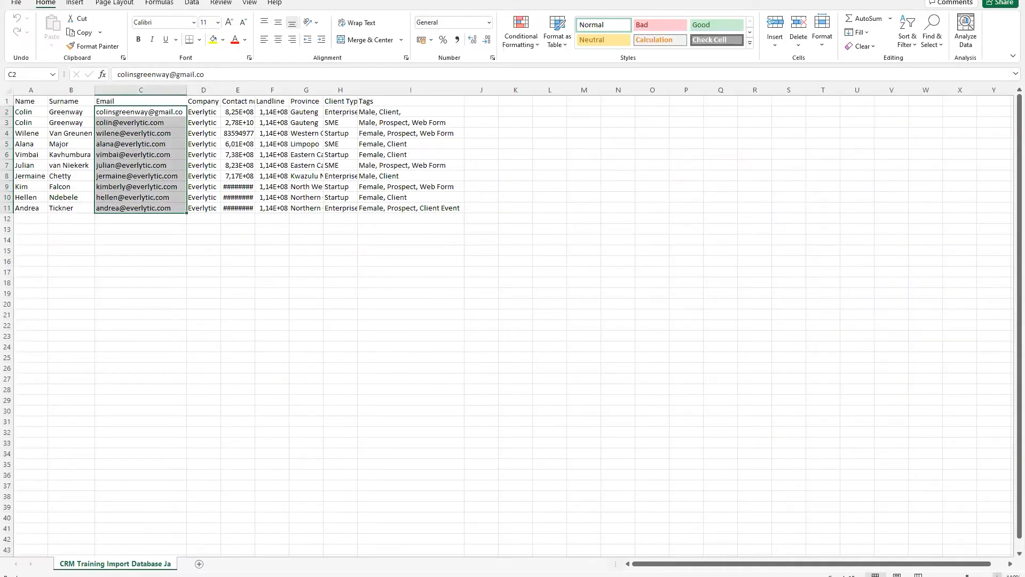
left_click(997, 575)
left_click(997, 575)
left_click(997, 576)
left_click(998, 576)
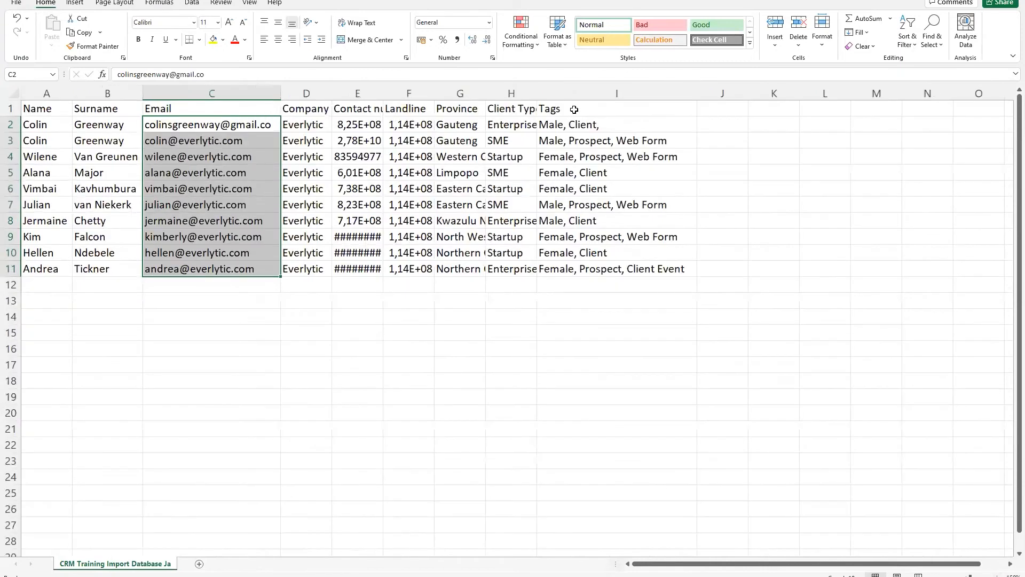
Autofit column H (Client Type) and inspect the Tags values in cells I1–I4.
double_click(538, 92)
left_click(581, 109)
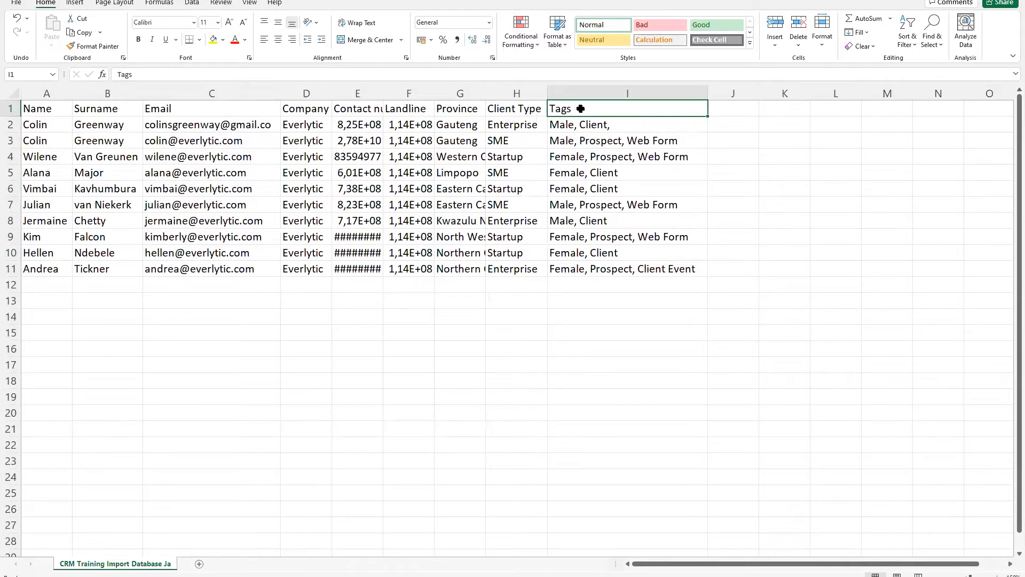
left_click(579, 127)
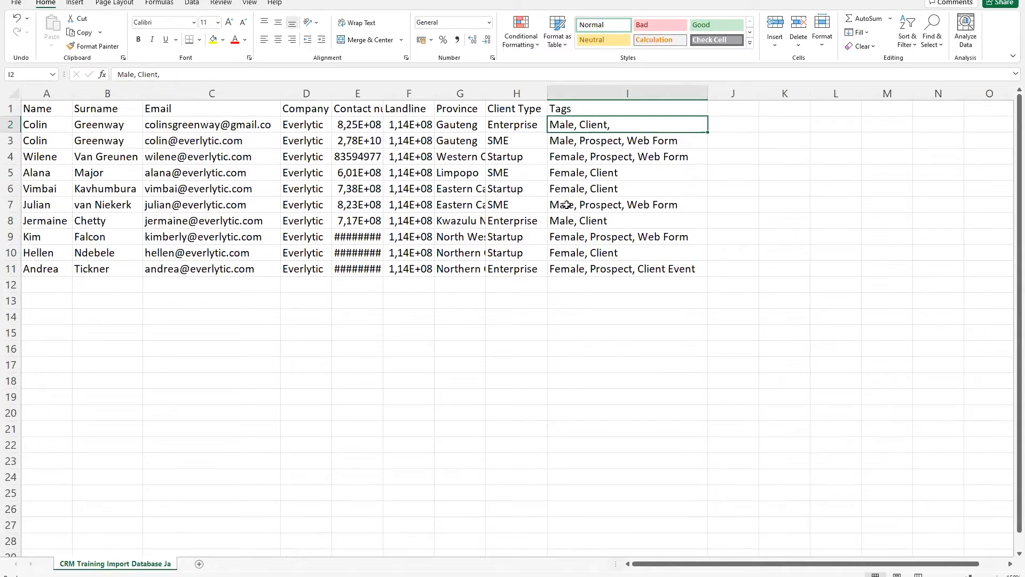
left_click(587, 143)
left_click(603, 158)
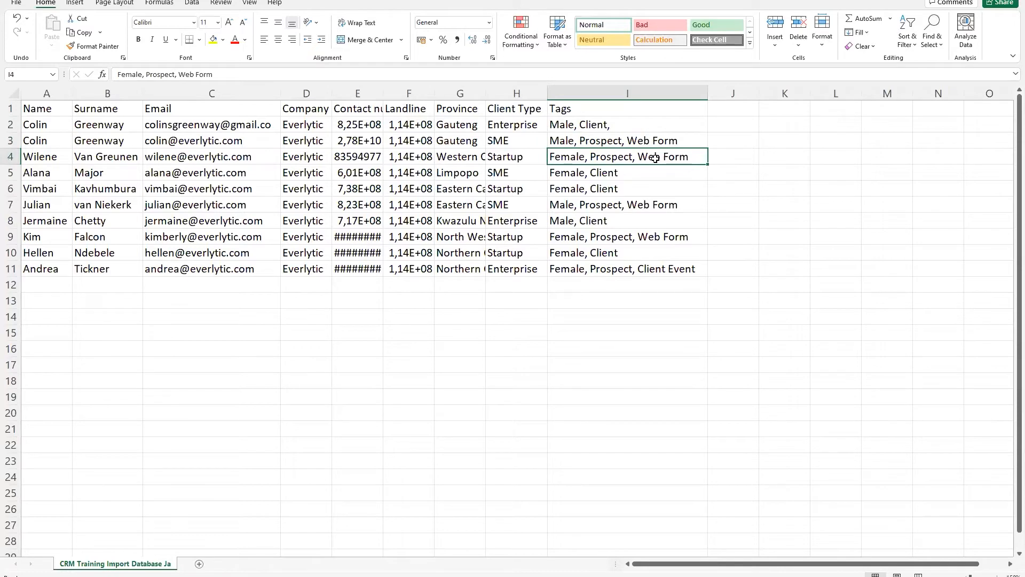
left_click(578, 123)
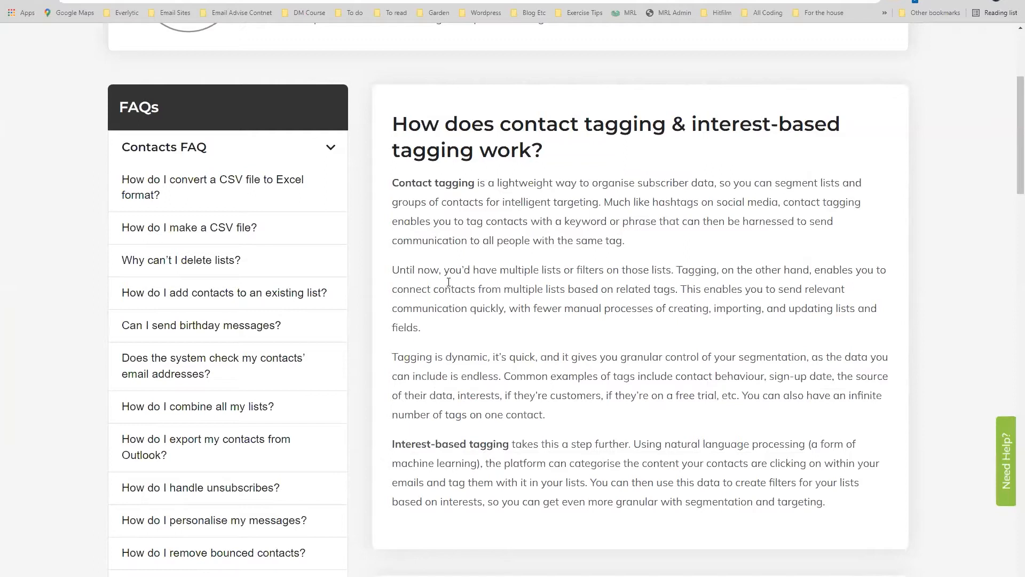
Highlight the passages on connecting contacts across lists, granular segmentation, and 'Contact tagging'.
left_click_drag(444, 271, 682, 294)
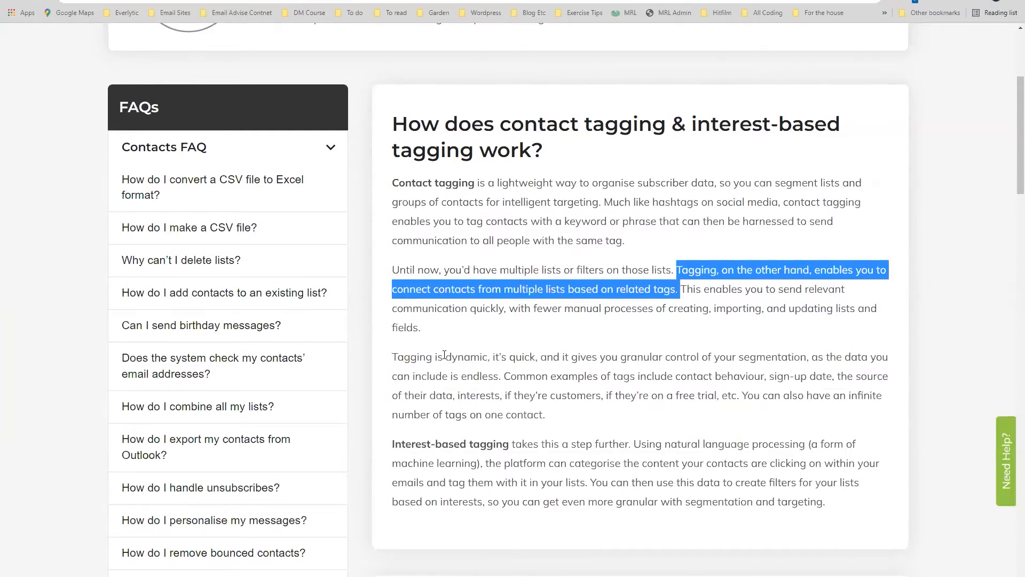
left_click_drag(447, 356, 808, 356)
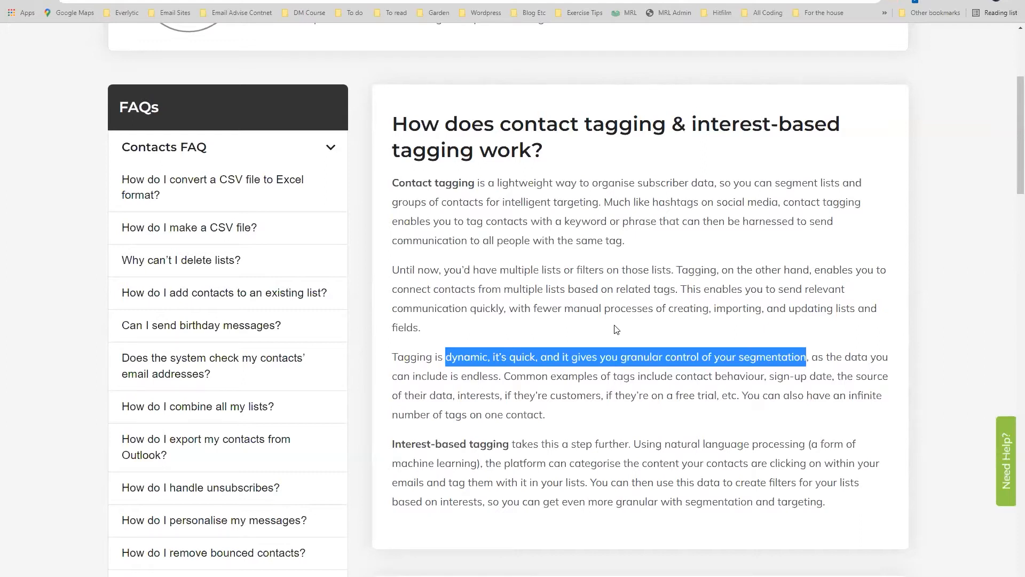
left_click_drag(393, 184, 475, 187)
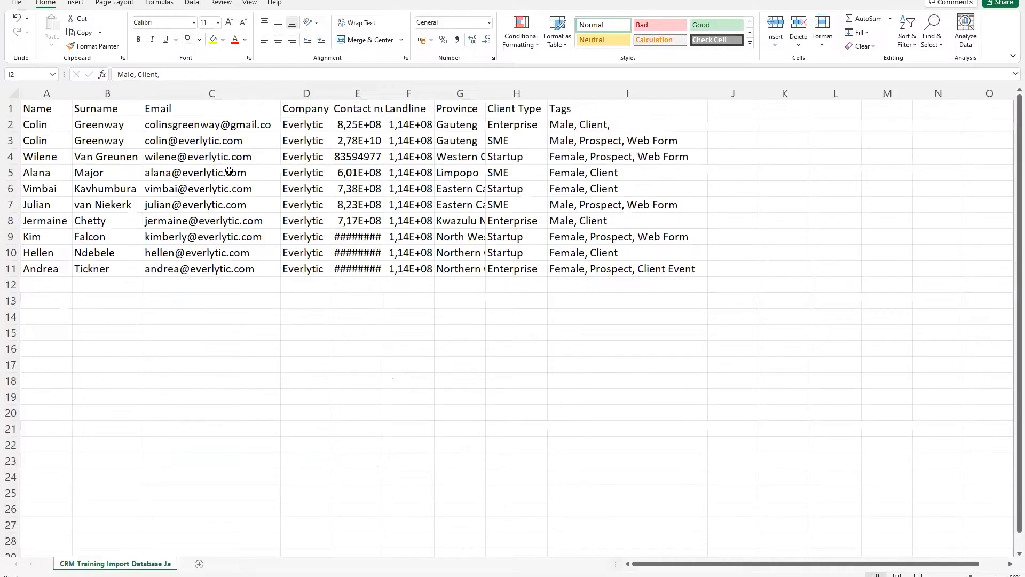
Back on Create Filter, search tags for 'pr' and add the Prospect tag.
left_click(572, 128)
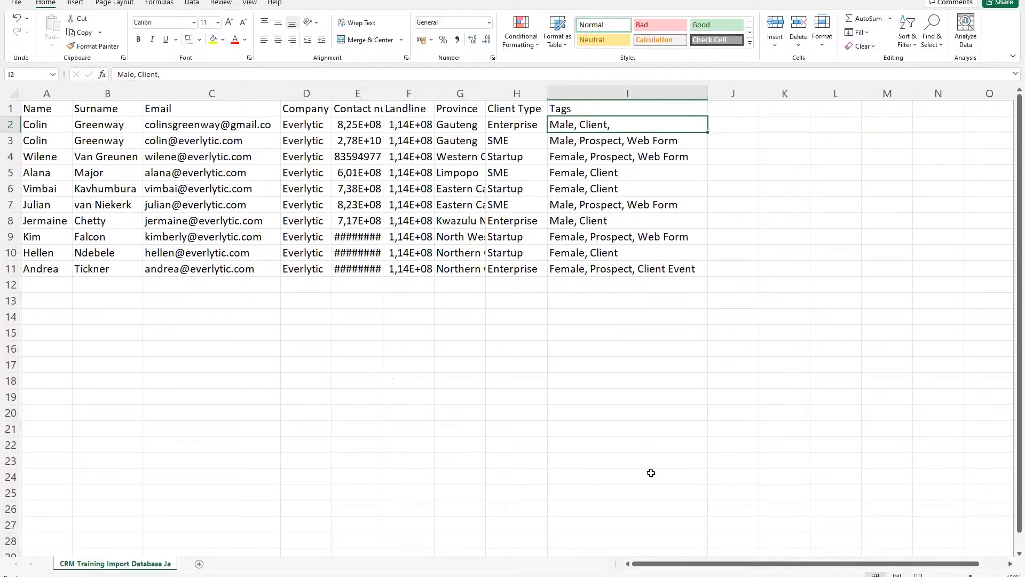
mouse_move(647, 575)
left_click(601, 531)
left_click(182, 404)
type("pr")
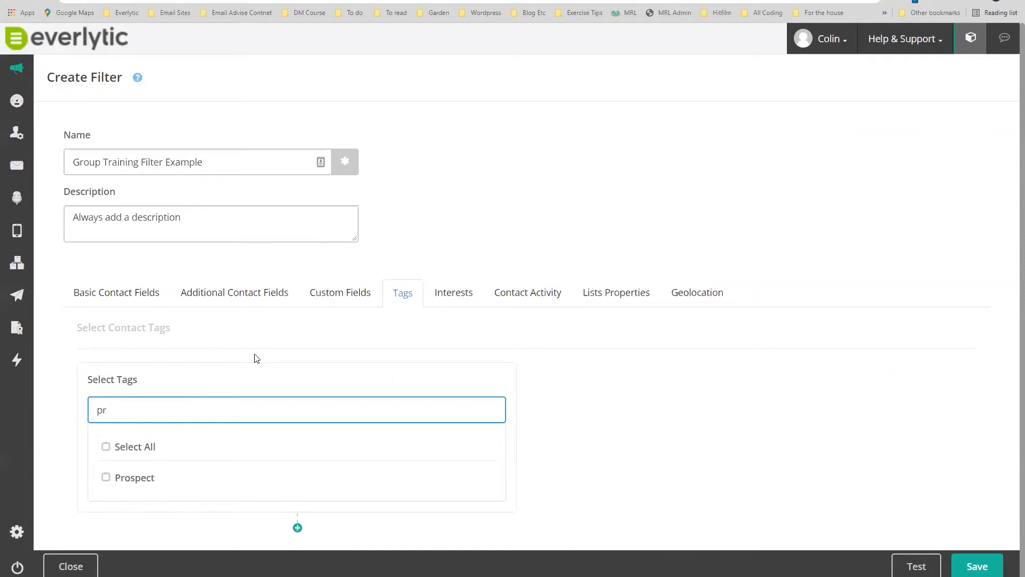
left_click(110, 477)
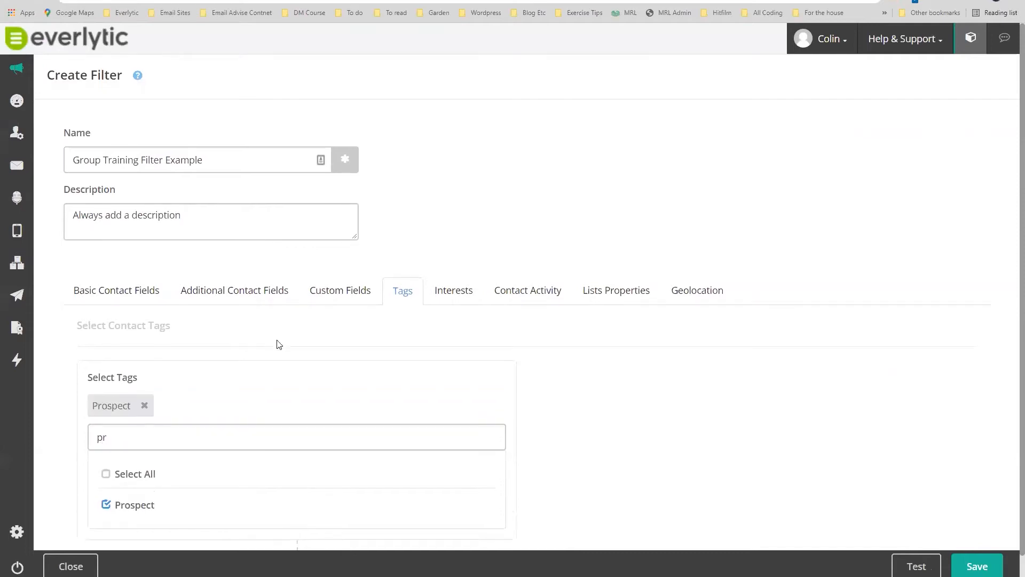
Add an AND tag condition with the Male tag, found via 'ma', and save the filter.
left_click(297, 527)
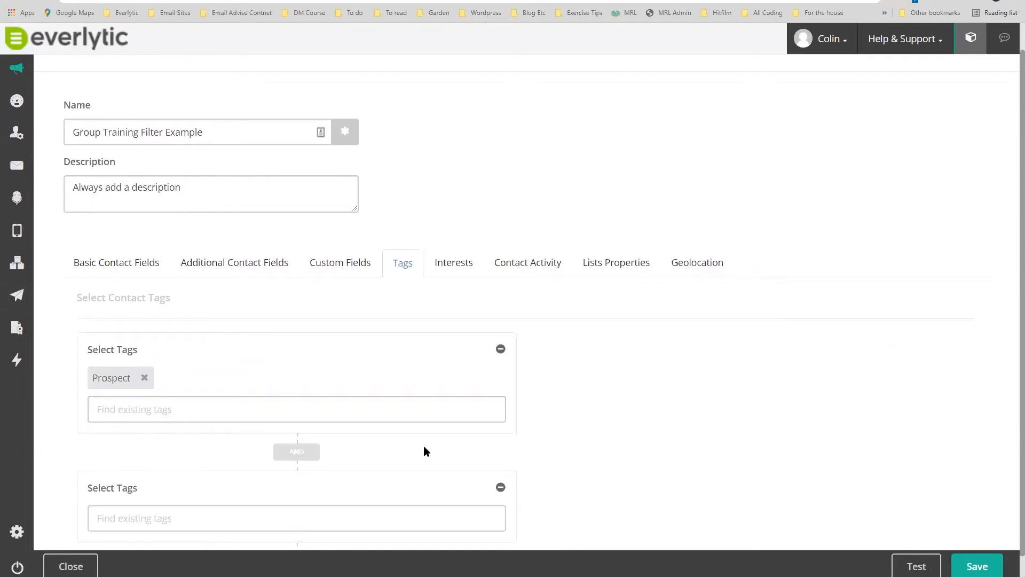
scroll(448, 444, "down", 1)
left_click(153, 487)
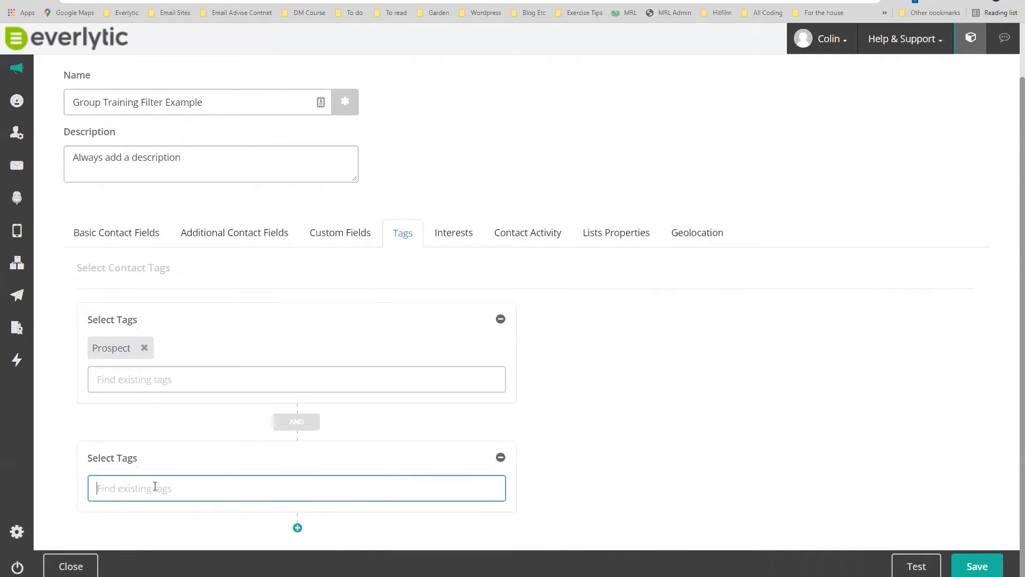
type("ma")
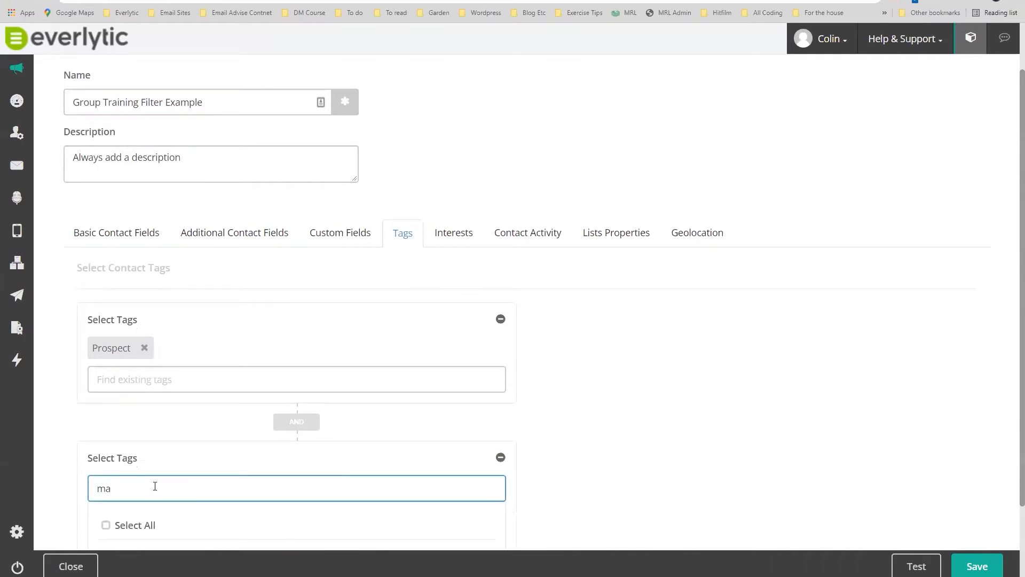
scroll(668, 344, "down", 2)
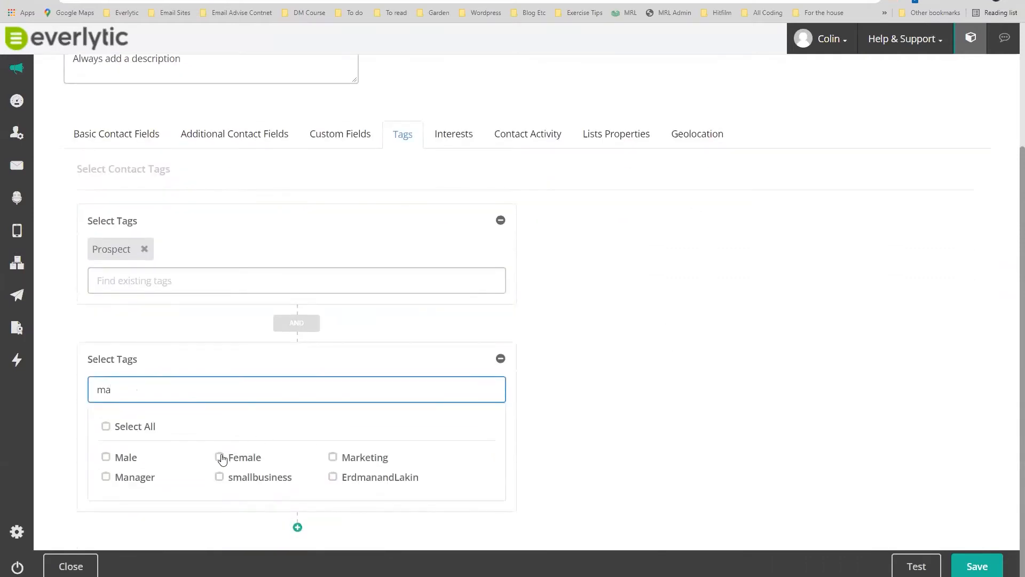
left_click(106, 458)
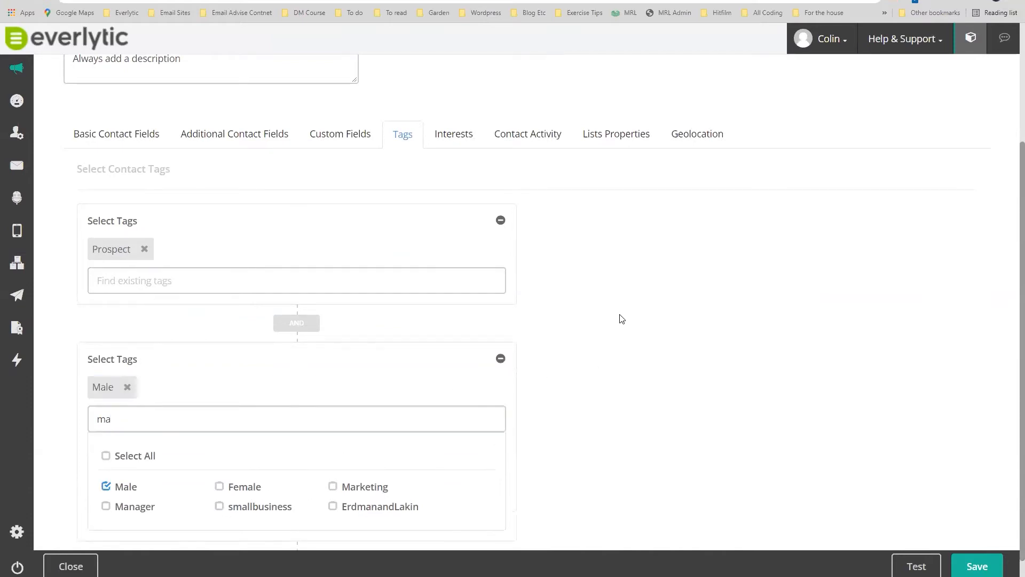
scroll(623, 318, "up", 2)
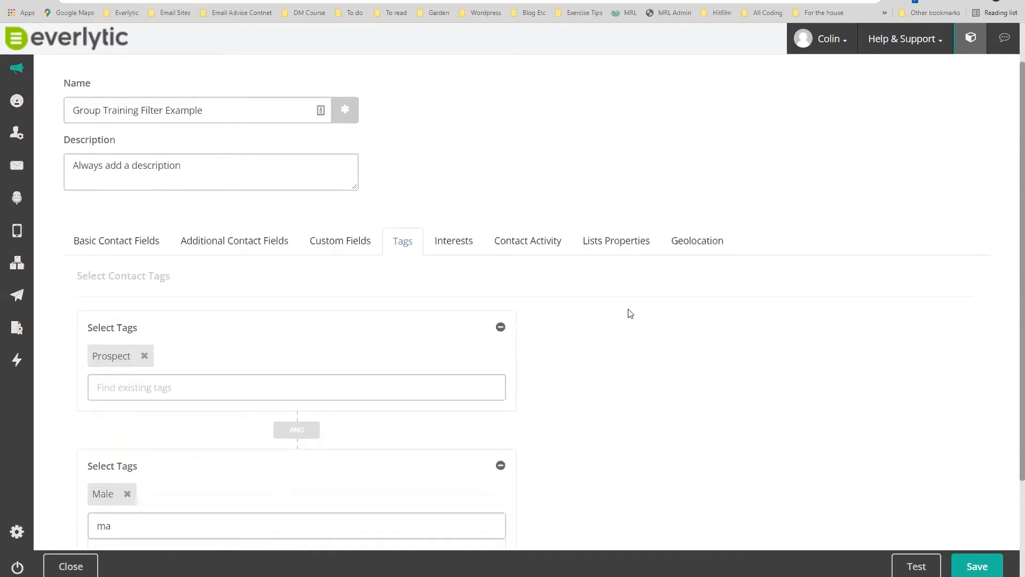
scroll(629, 313, "down", 2)
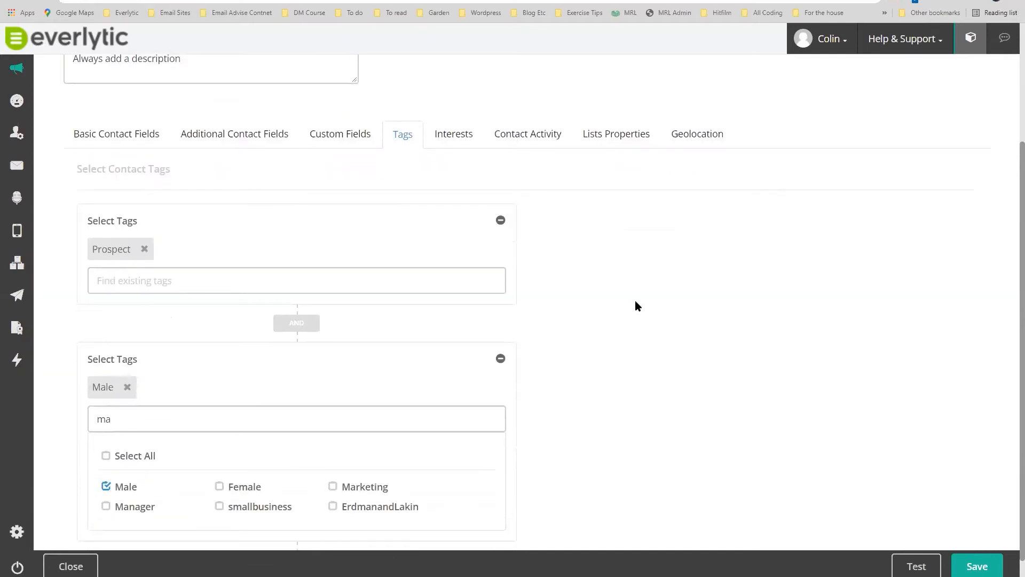
left_click(977, 567)
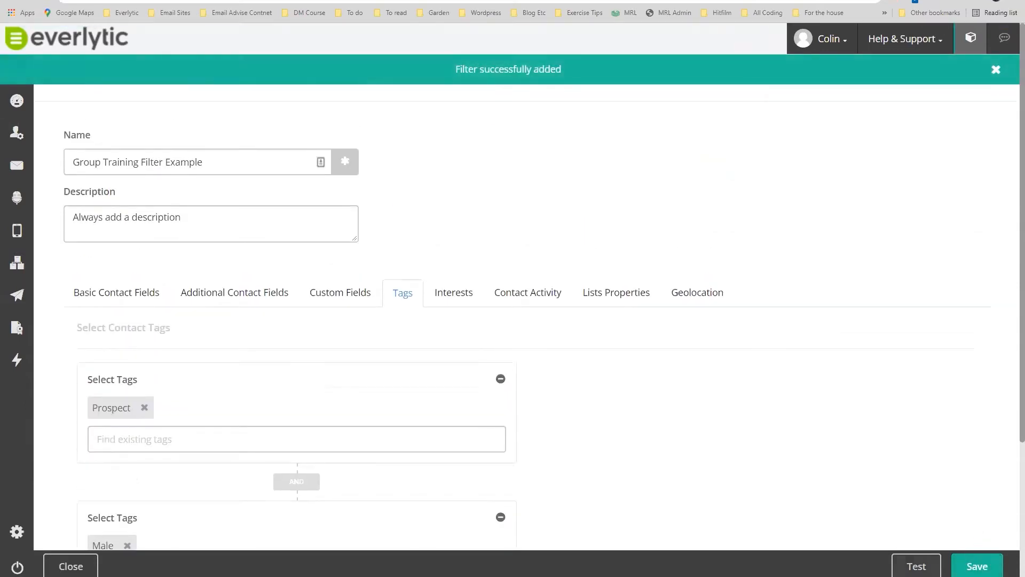
Test the filter against the CRM Team list for email recipients and close the results.
left_click(915, 565)
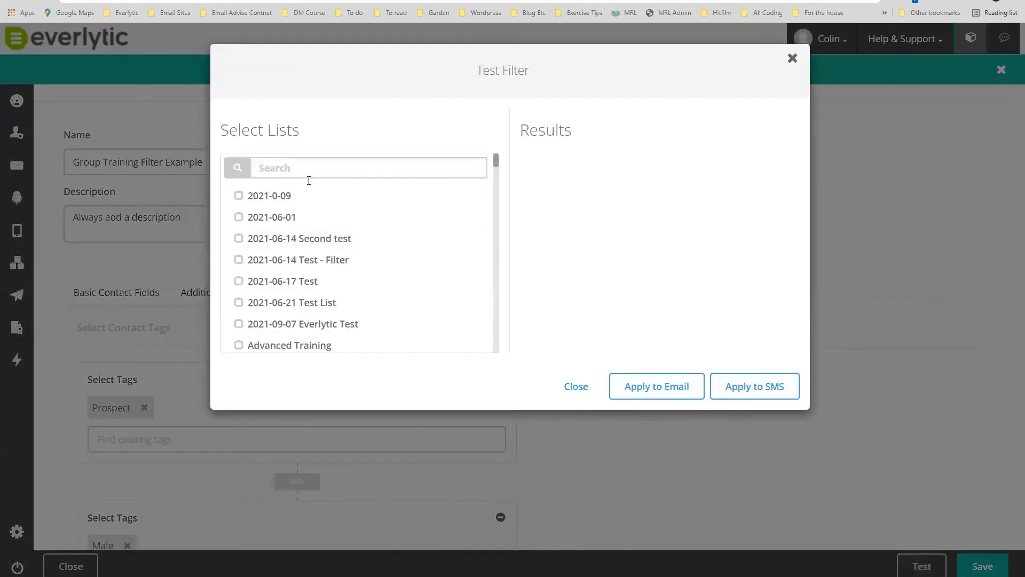
left_click(308, 170)
type("crm")
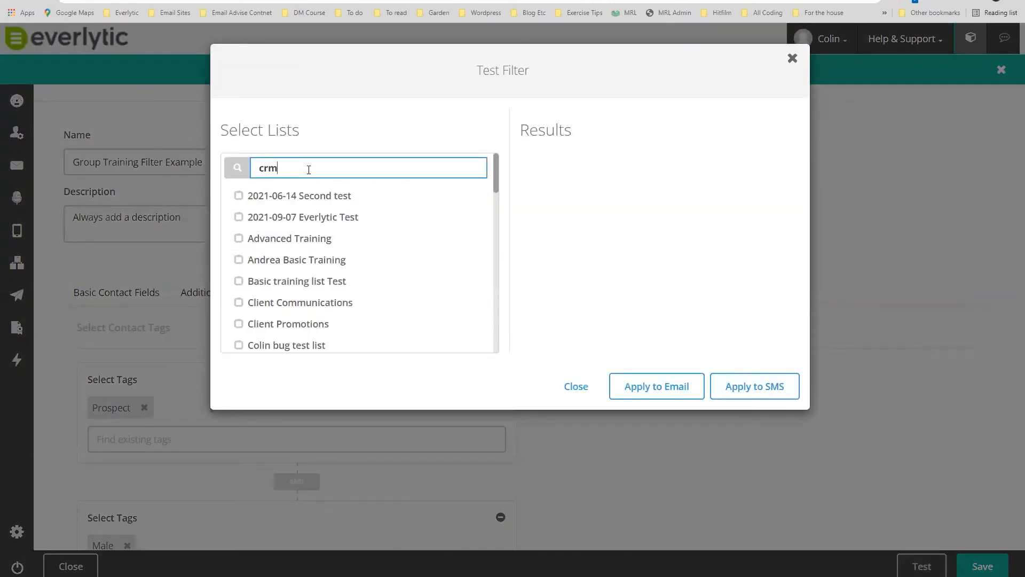
left_click(238, 195)
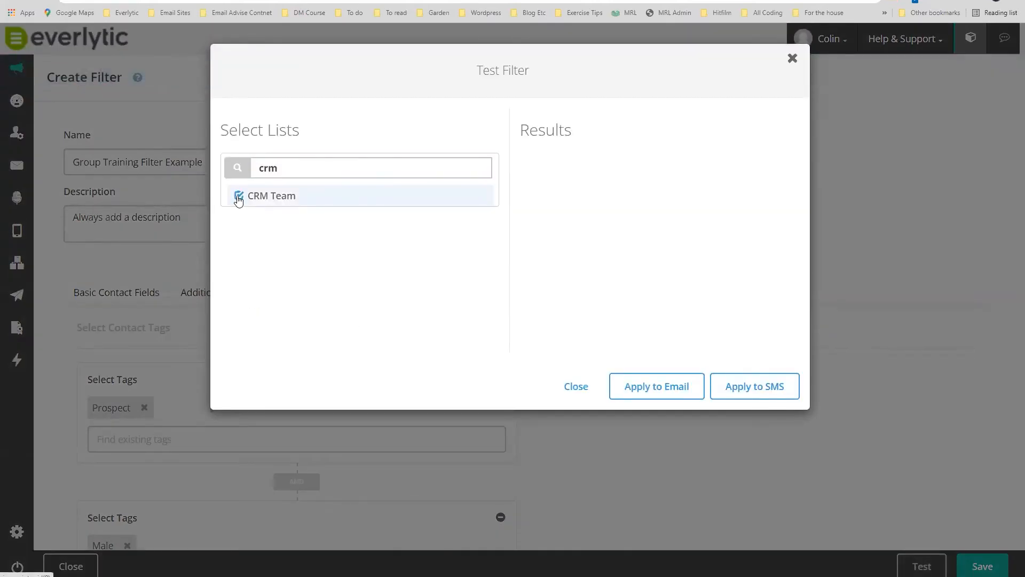
left_click(656, 387)
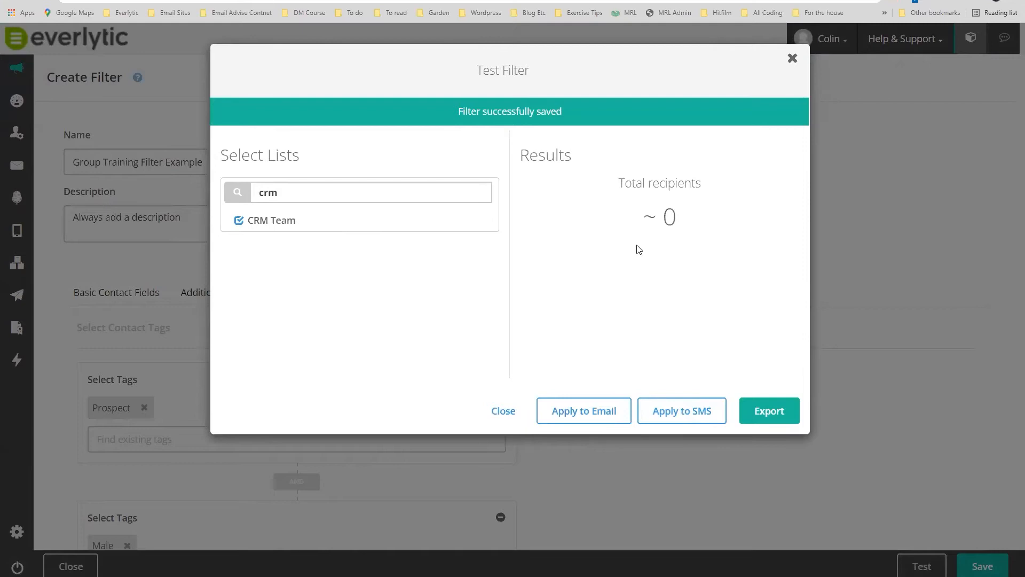
left_click(793, 58)
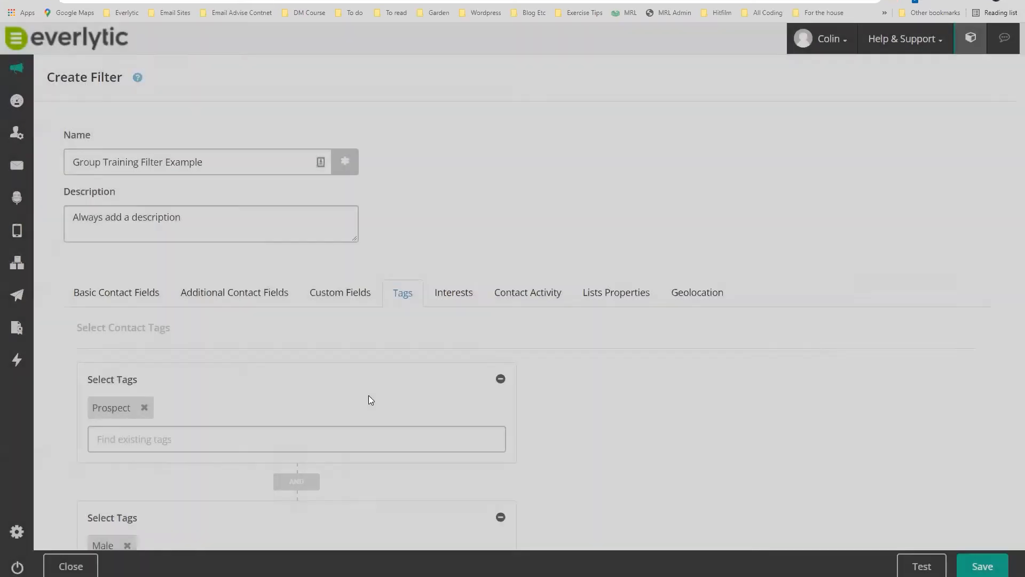
Remove the Male tag and second tag condition, save, and retest for email.
left_click(128, 386)
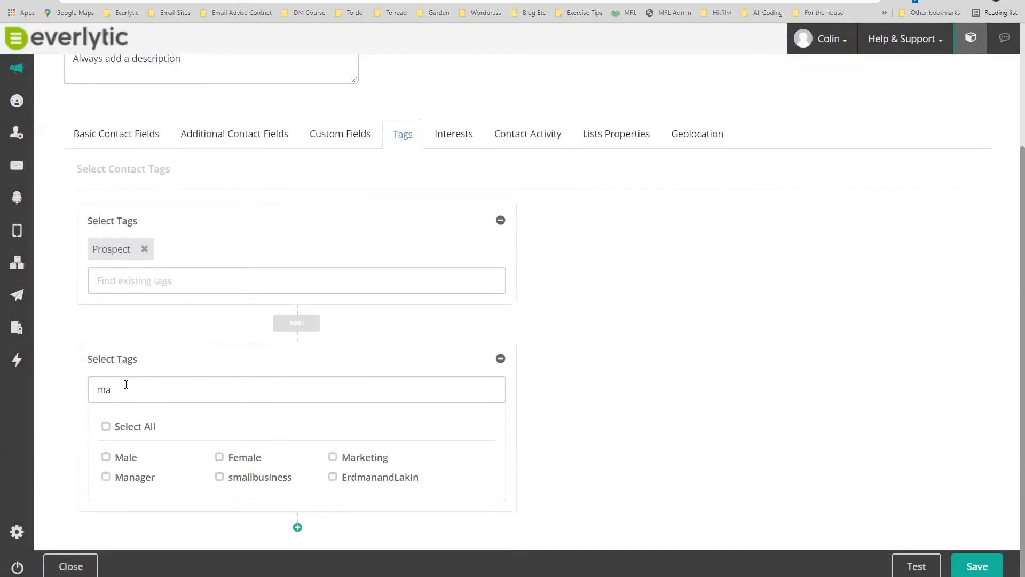
left_click(500, 359)
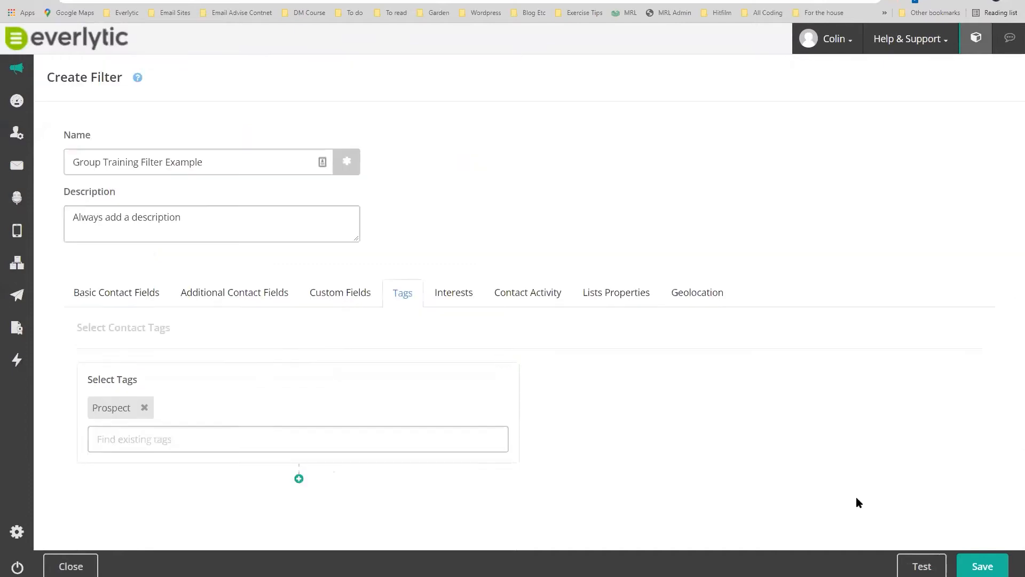
left_click(980, 564)
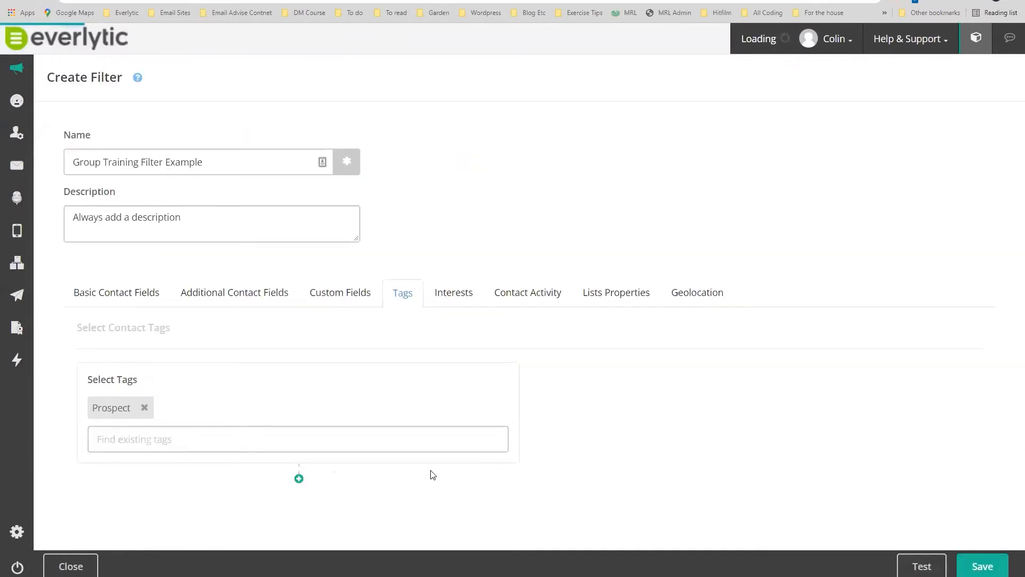
left_click(920, 565)
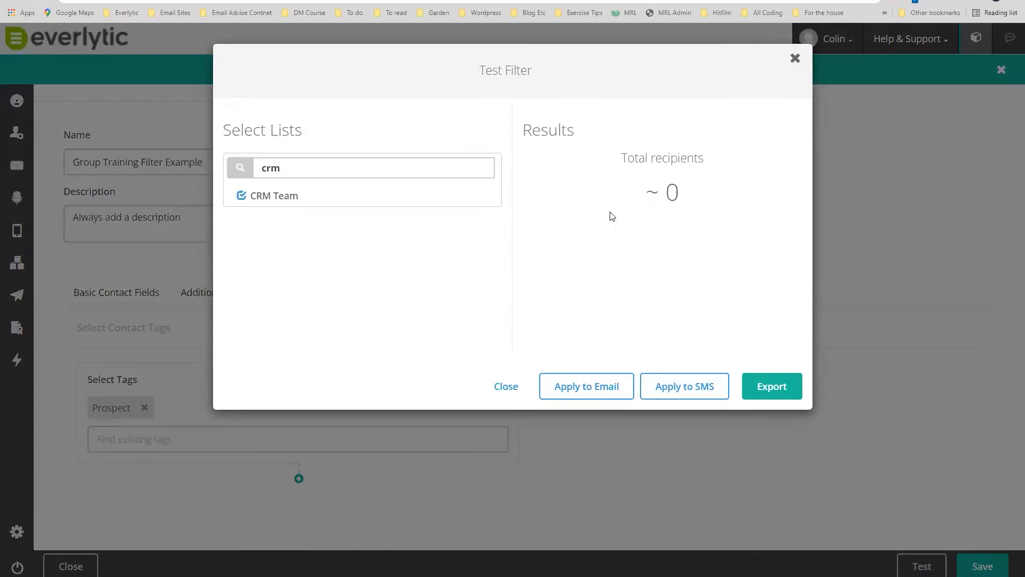
left_click(590, 386)
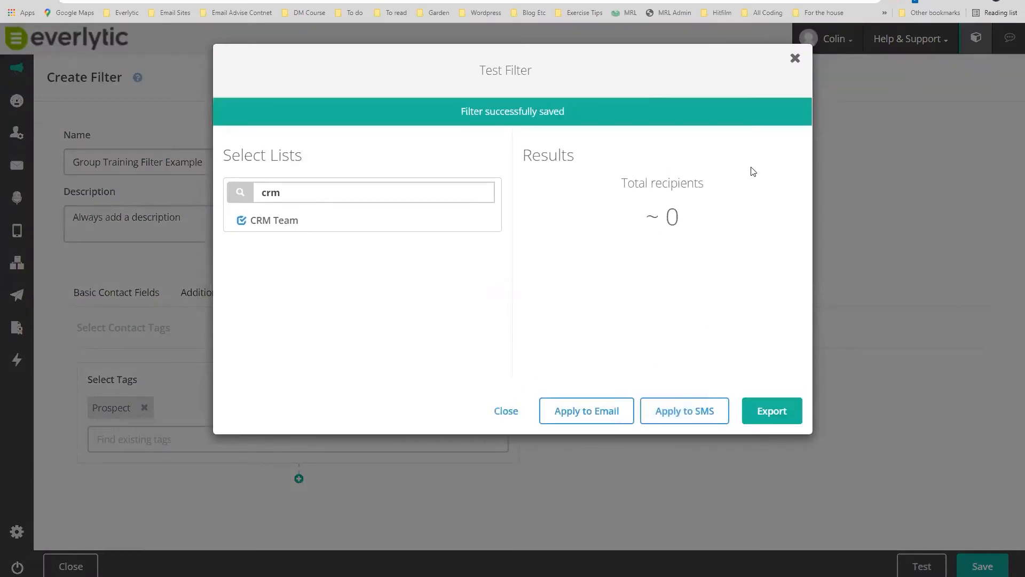
left_click(795, 59)
Swap the Prospect tag for Male, save, and review the CRM Team test showing about 1 recipient.
left_click(144, 408)
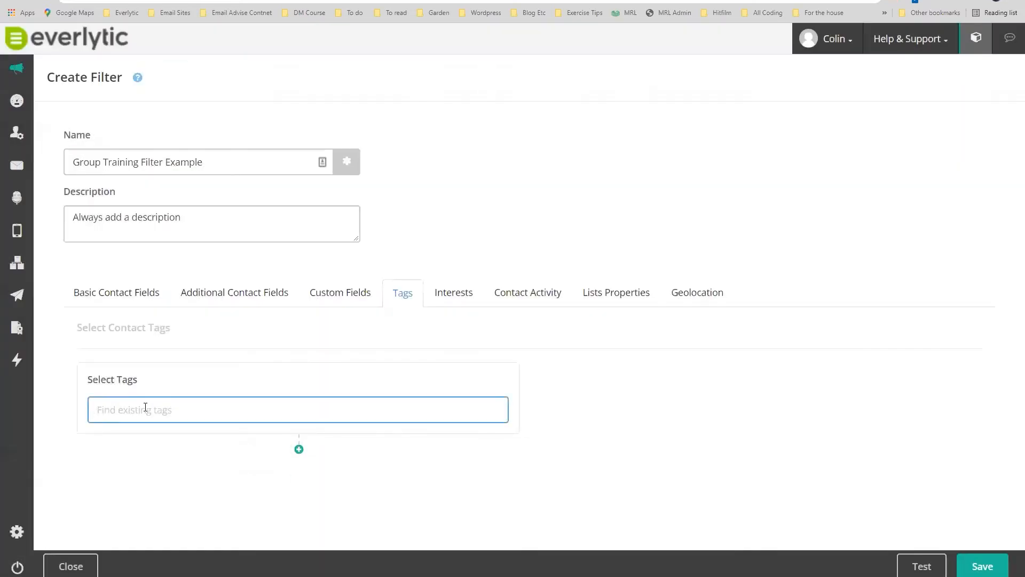
type("male")
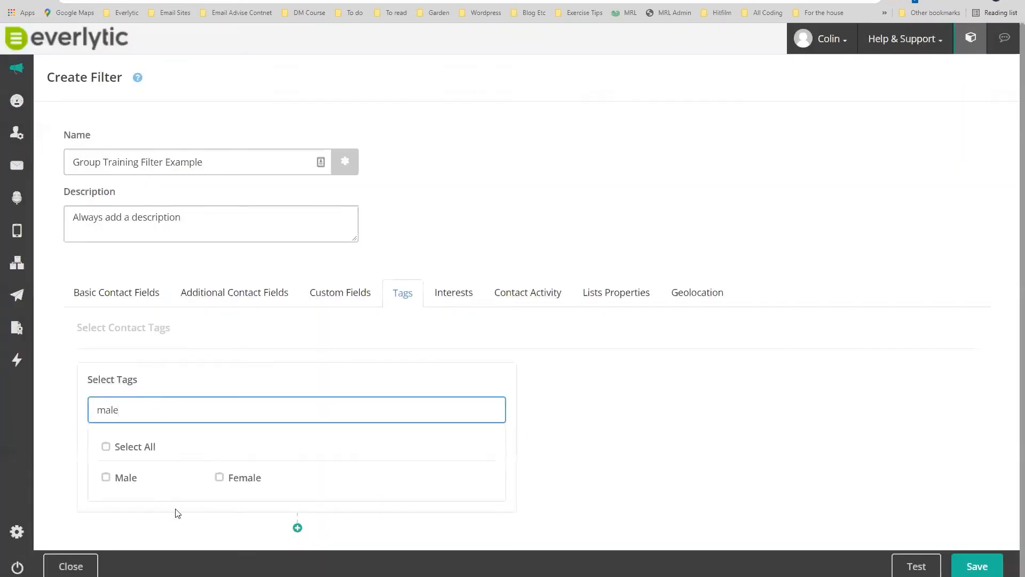
left_click(105, 477)
left_click(975, 567)
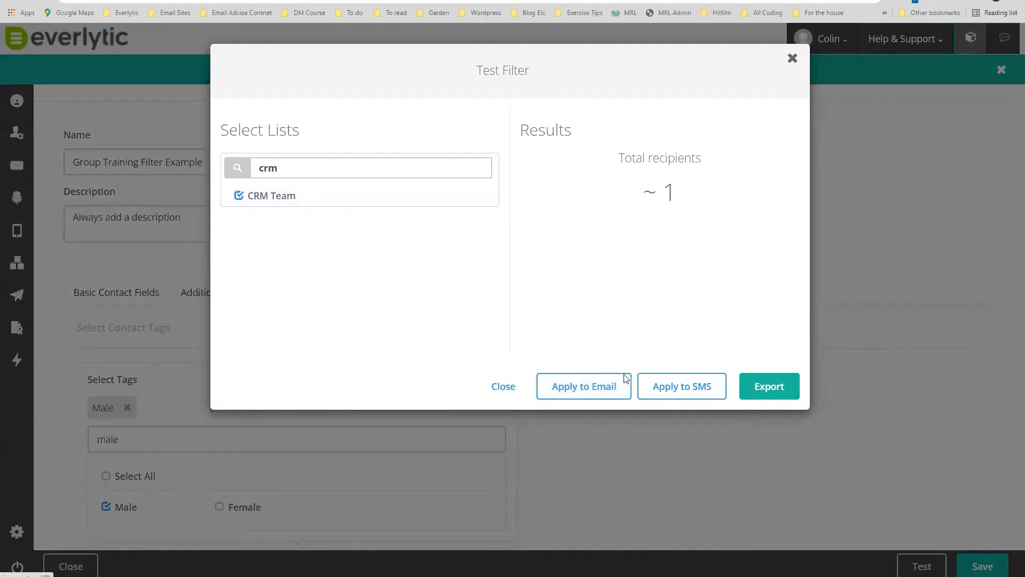
left_click(792, 58)
scroll(518, 360, "down", 1)
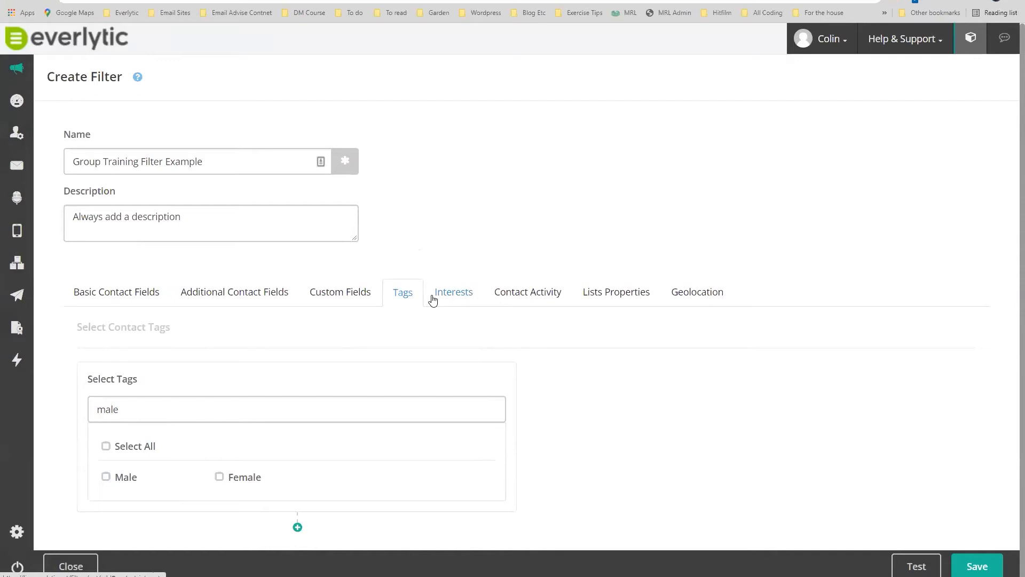
Show the interest conditions and highlight the help article's explanation of interest-based tagging.
left_click(465, 297)
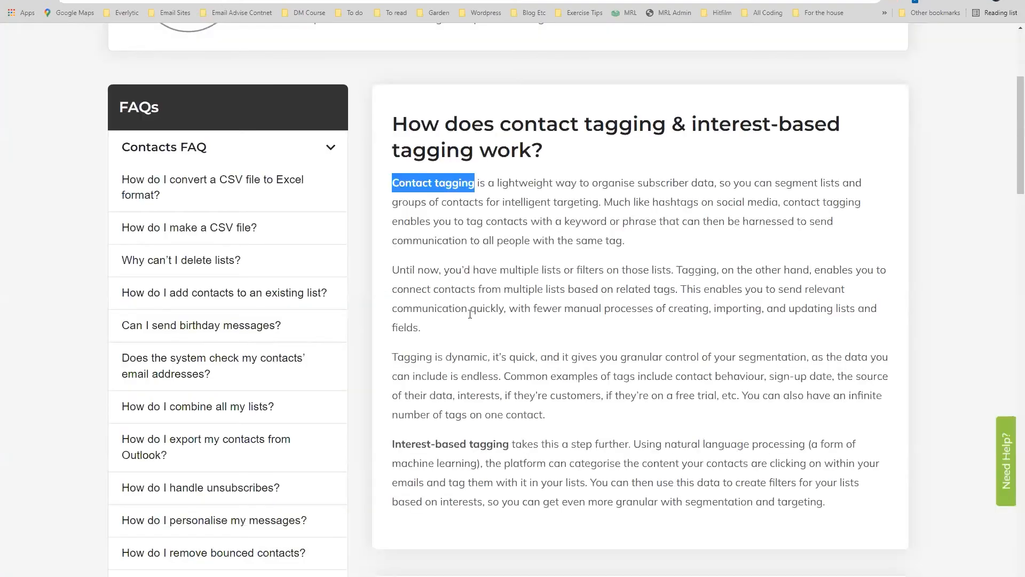
scroll(384, 272, "down", 3)
left_click_drag(392, 286, 631, 286)
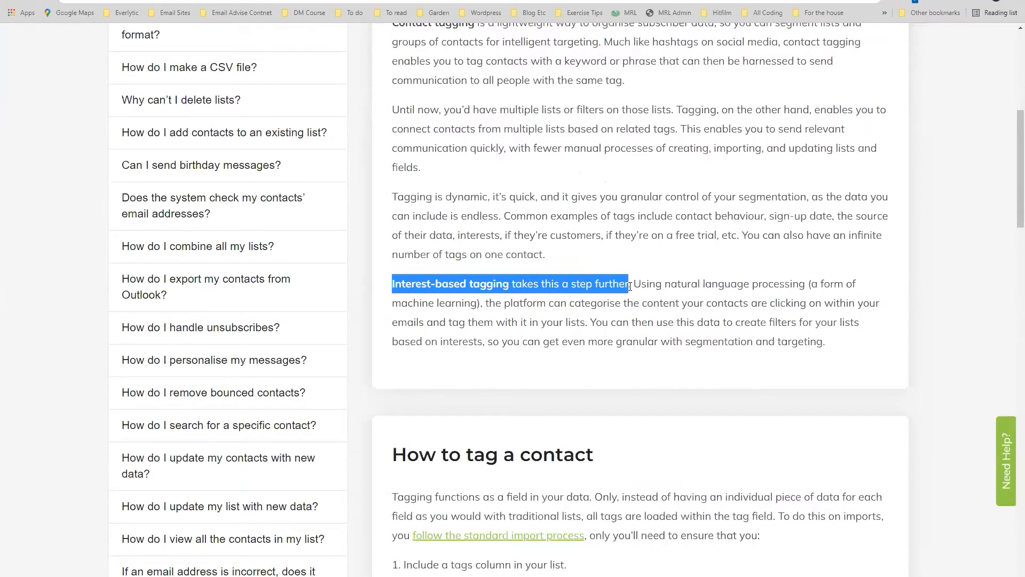
left_click_drag(637, 283, 612, 306)
left_click_drag(480, 306, 728, 301)
left_click_drag(807, 298, 587, 324)
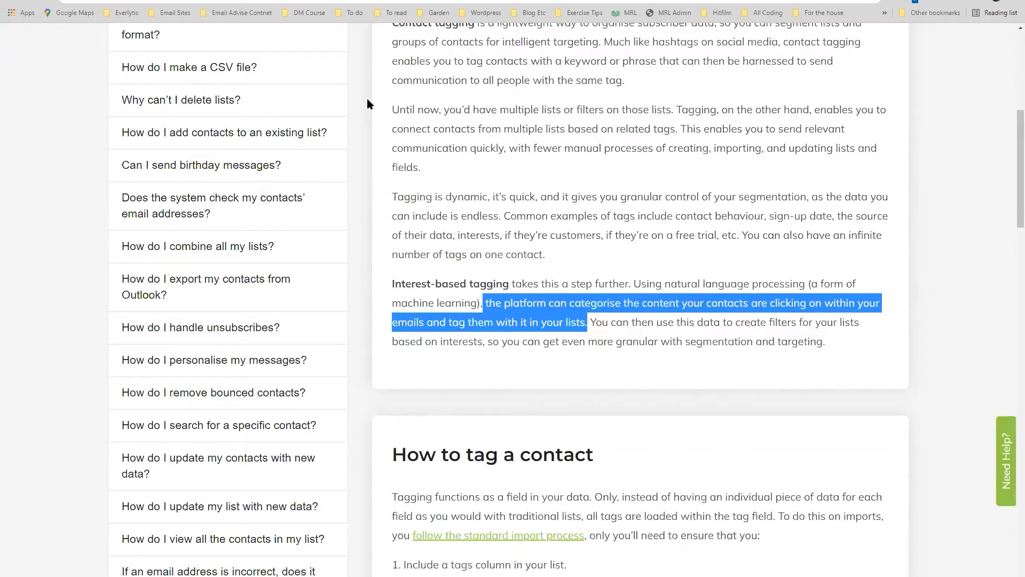
Return to the Create Filter tab and bring up link options for the email History page.
left_click(217, 1)
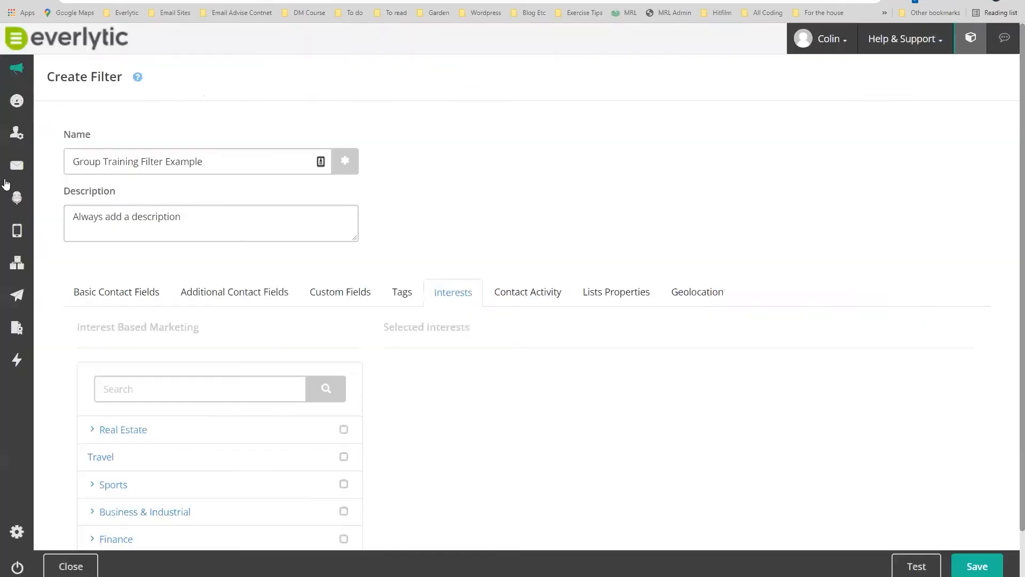
mouse_move(16, 165)
right_click(67, 194)
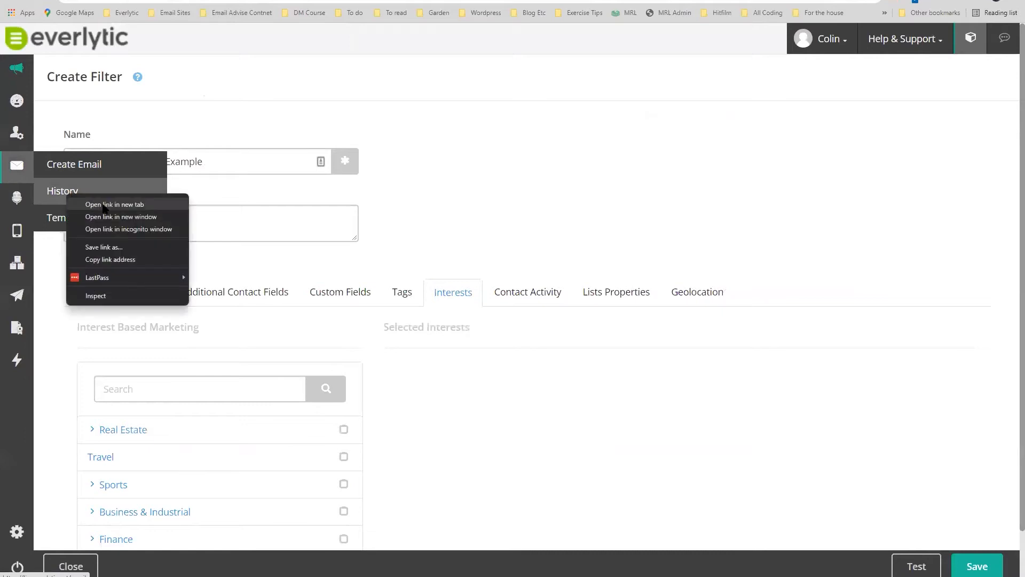
Open Email History in a new tab and search it for 'interests', then 'tag'.
left_click(86, 204)
left_click(252, 2)
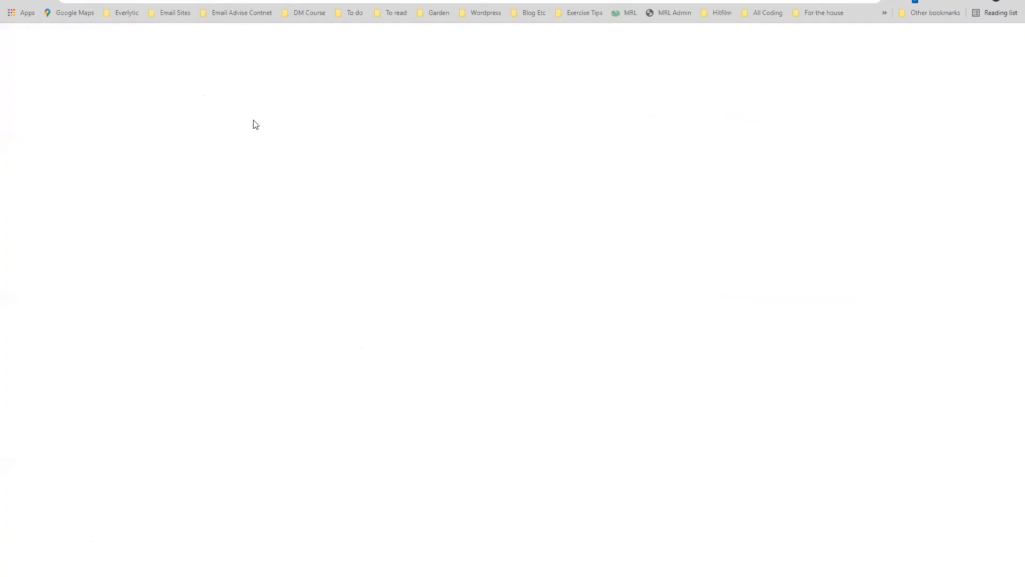
left_click(366, 132)
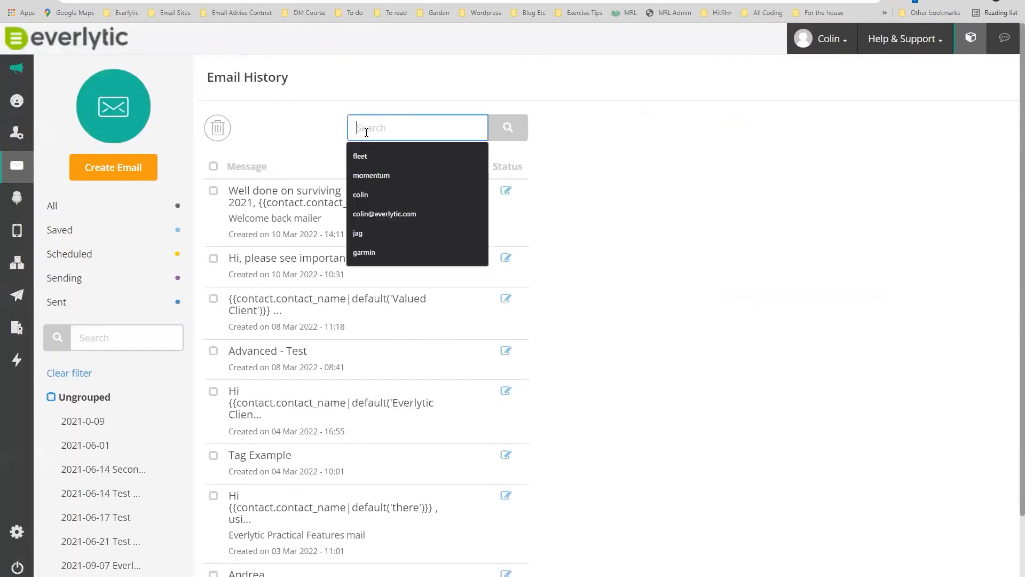
type("in")
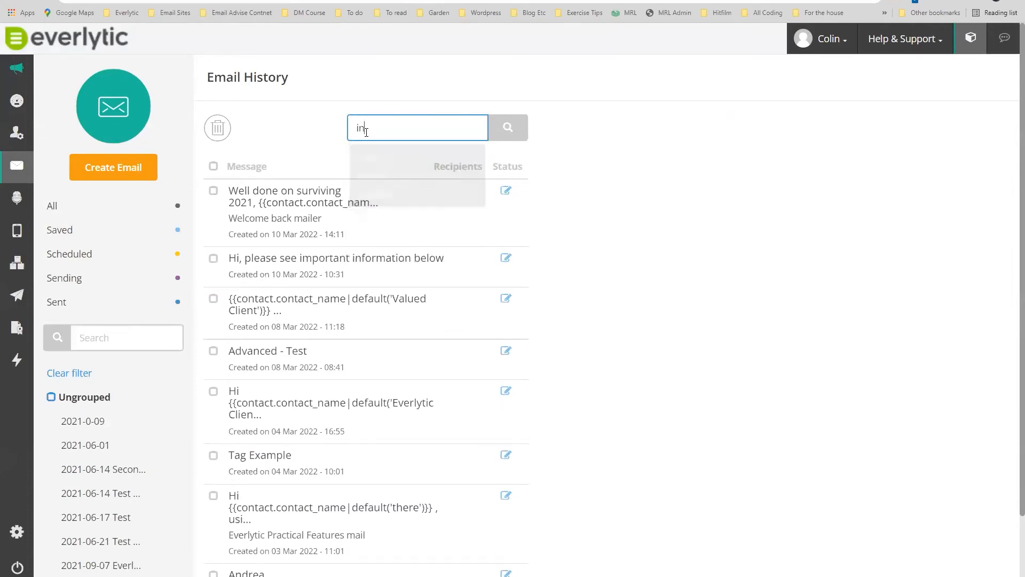
key("BackSpace")
key("BackSpace")
type("int")
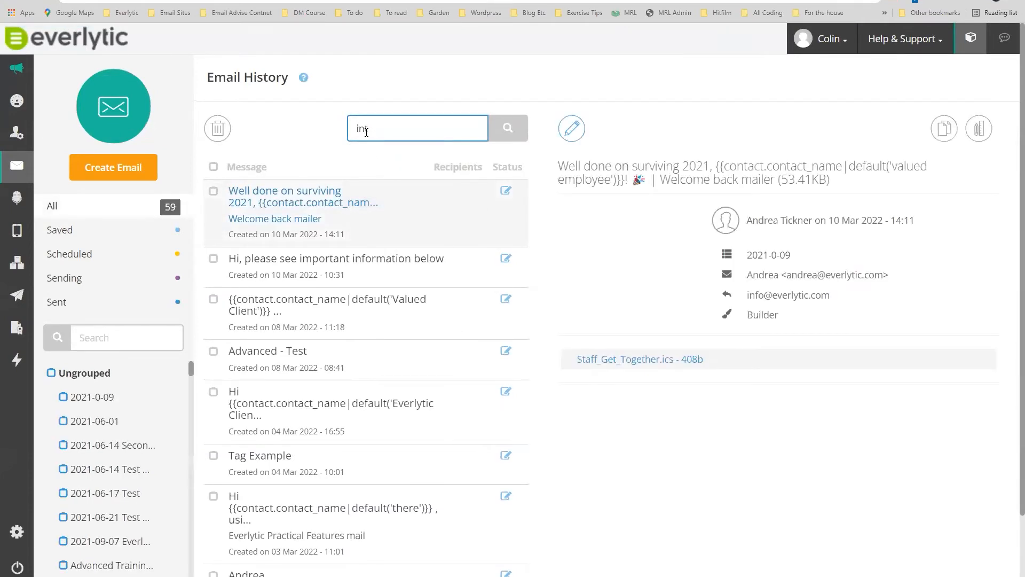
type("erests")
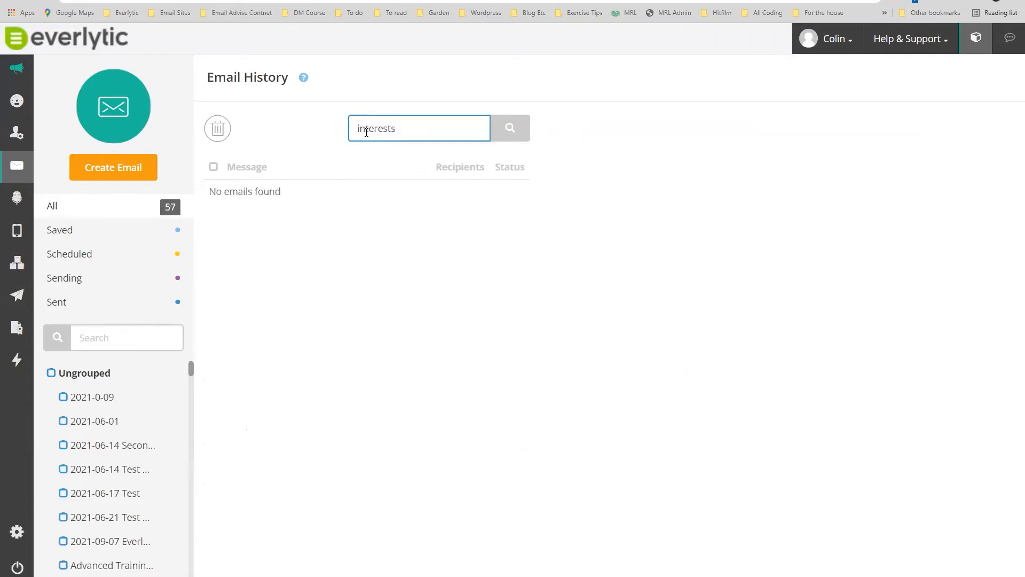
key("BackSpace")
key("BackSpace")
key("BackSpace")
key("BackSpace")
key("BackSpace")
key("BackSpace")
type("tag")
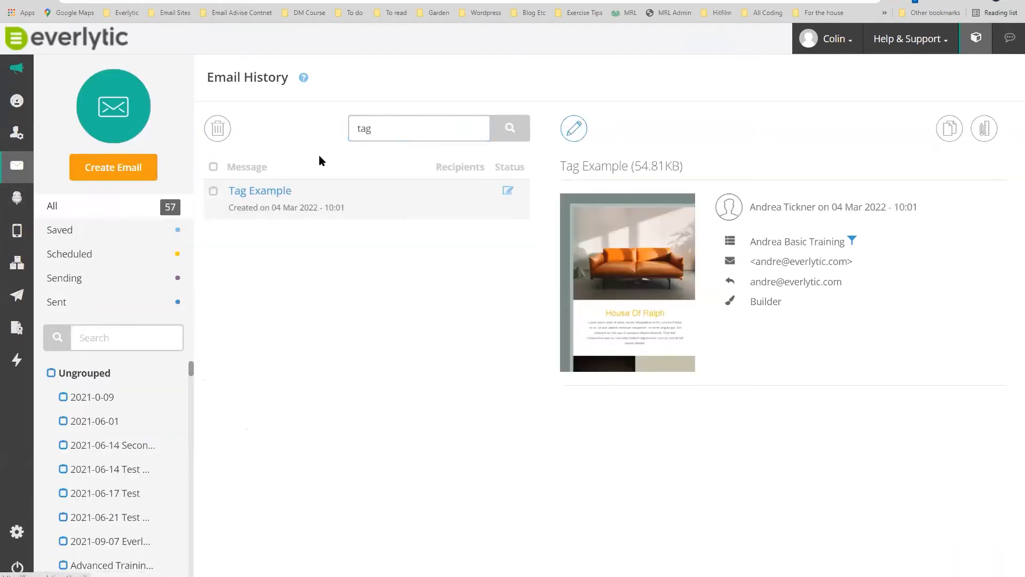
left_click(387, 131)
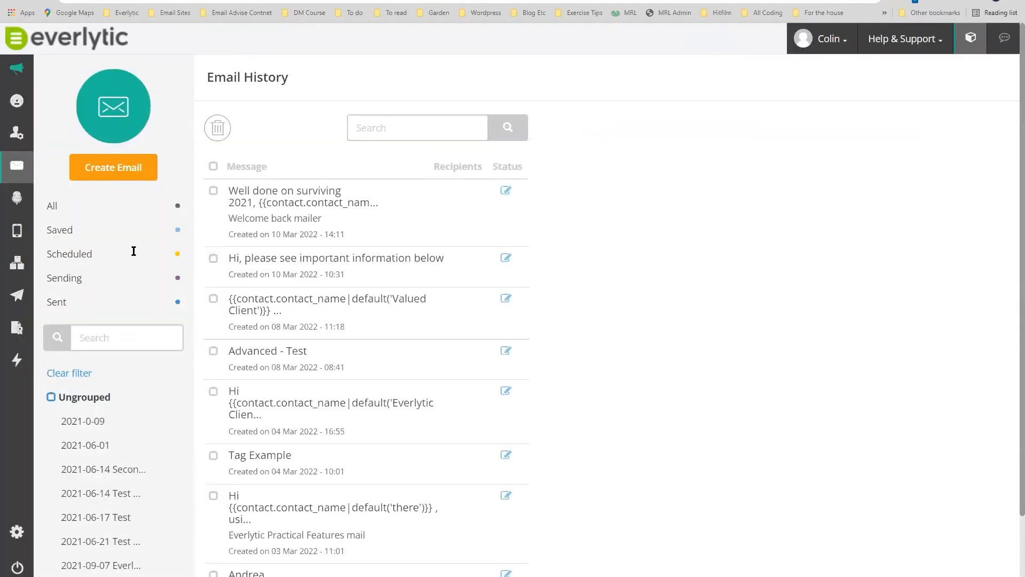
List only sent emails and open the Interest Tracking test email report.
left_click(101, 313)
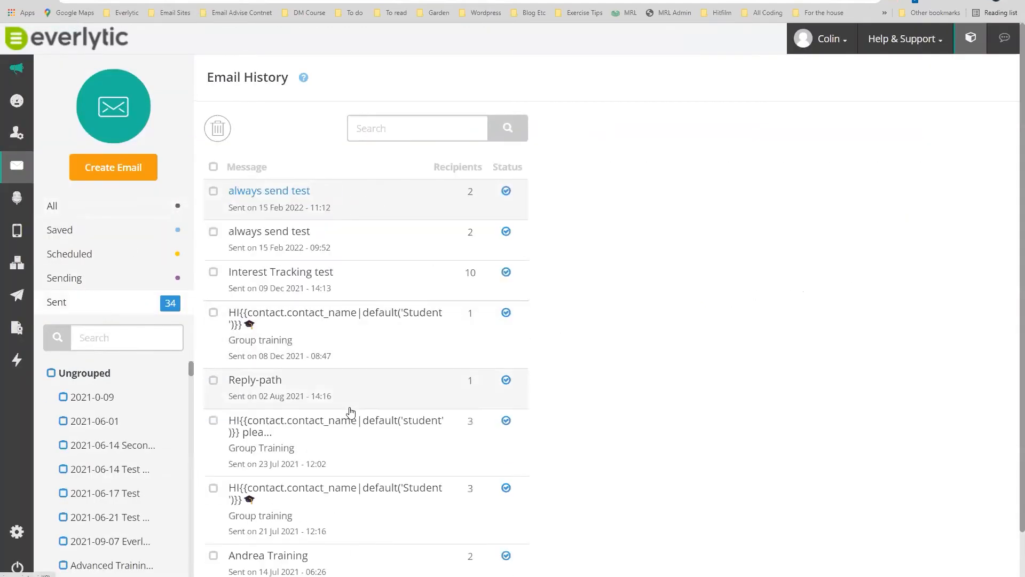
scroll(350, 412, "down", 3)
left_click(438, 558)
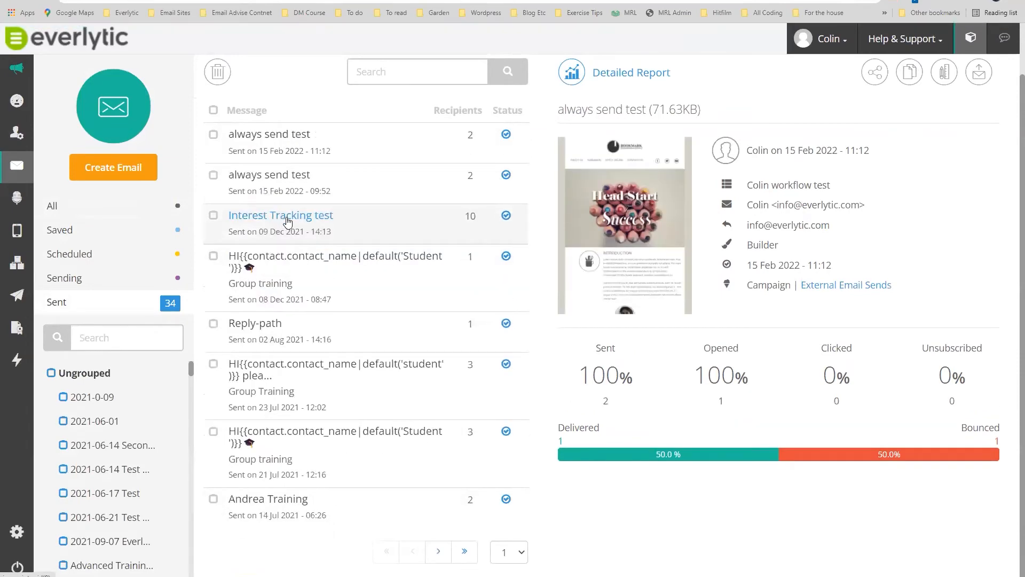
left_click(288, 222)
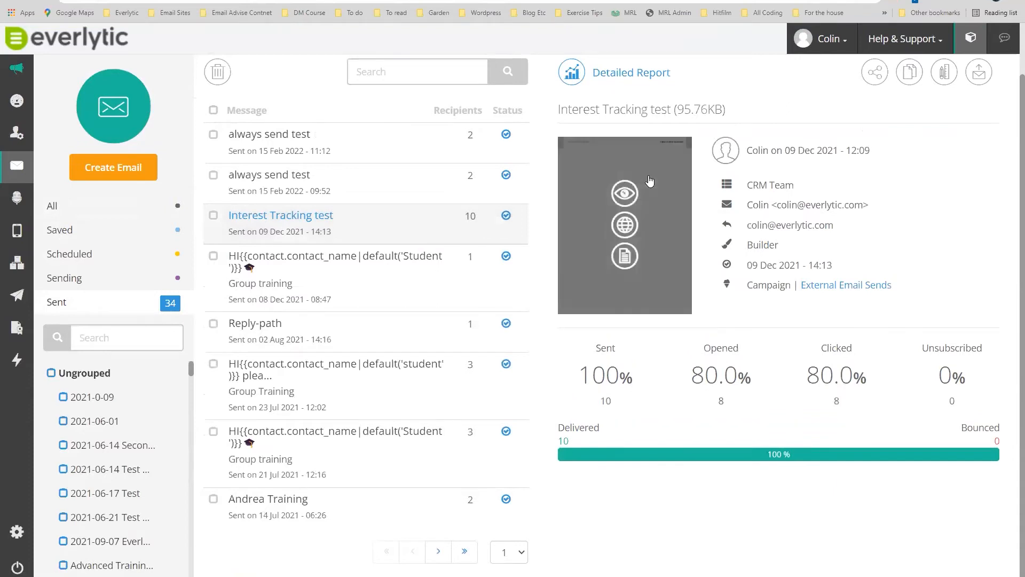
View the Interest Tracking test email online and scroll through its topic links.
left_click(626, 225)
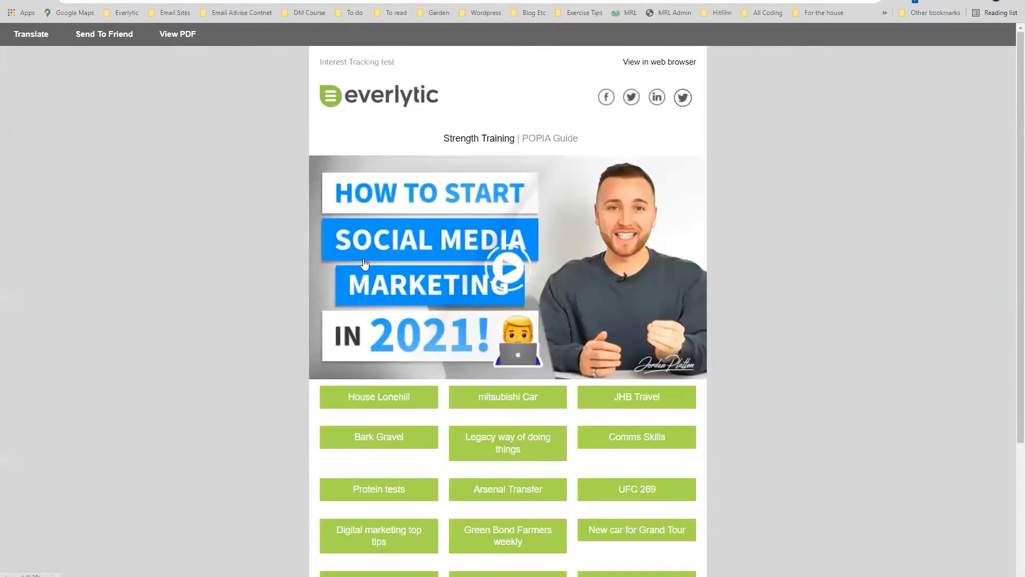
scroll(323, 265, "down", 1)
scroll(483, 383, "down", 2)
scroll(492, 340, "down", 1)
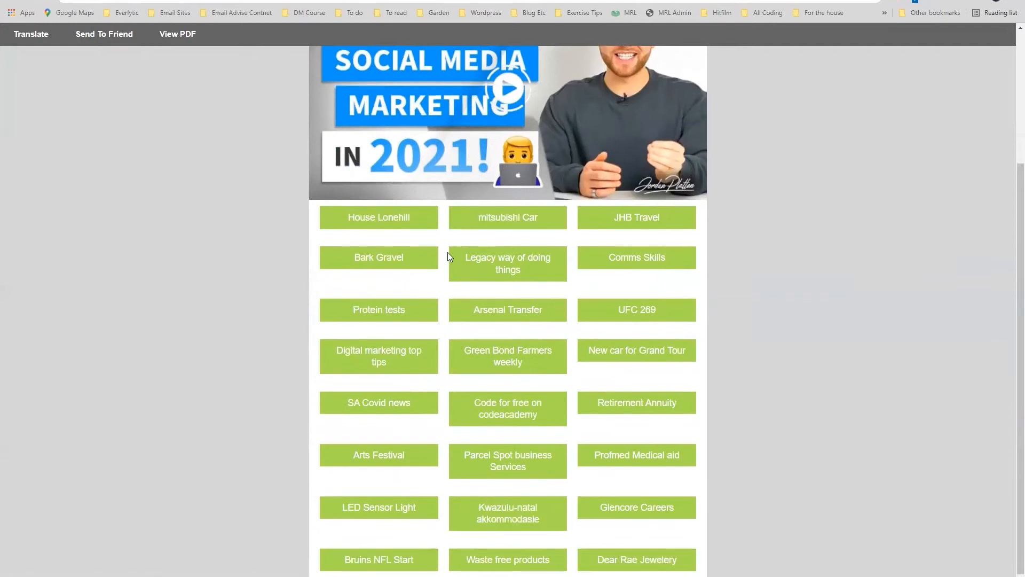
scroll(447, 260, "up", 1)
scroll(447, 261, "up", 3)
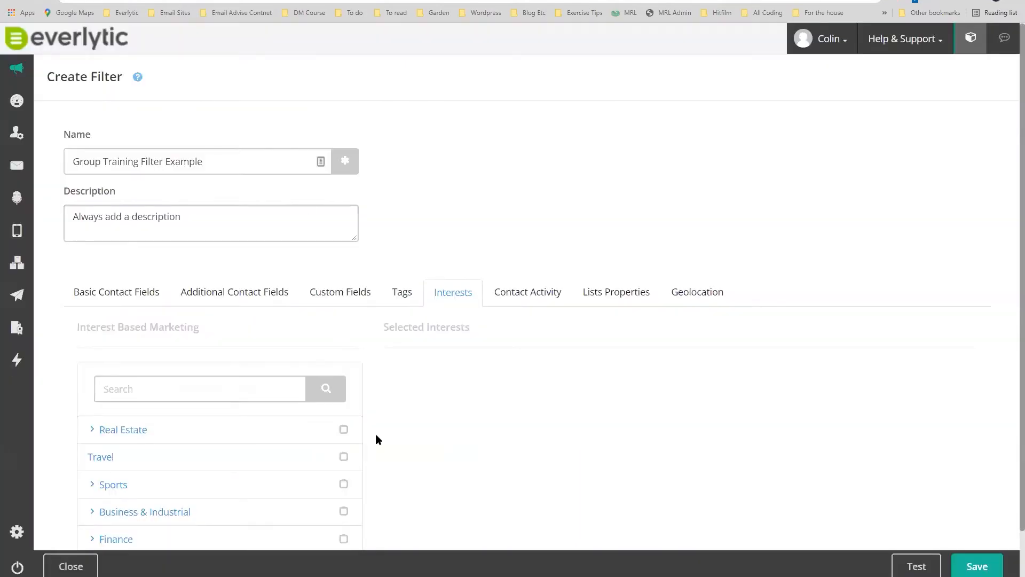
scroll(411, 426, "down", 1)
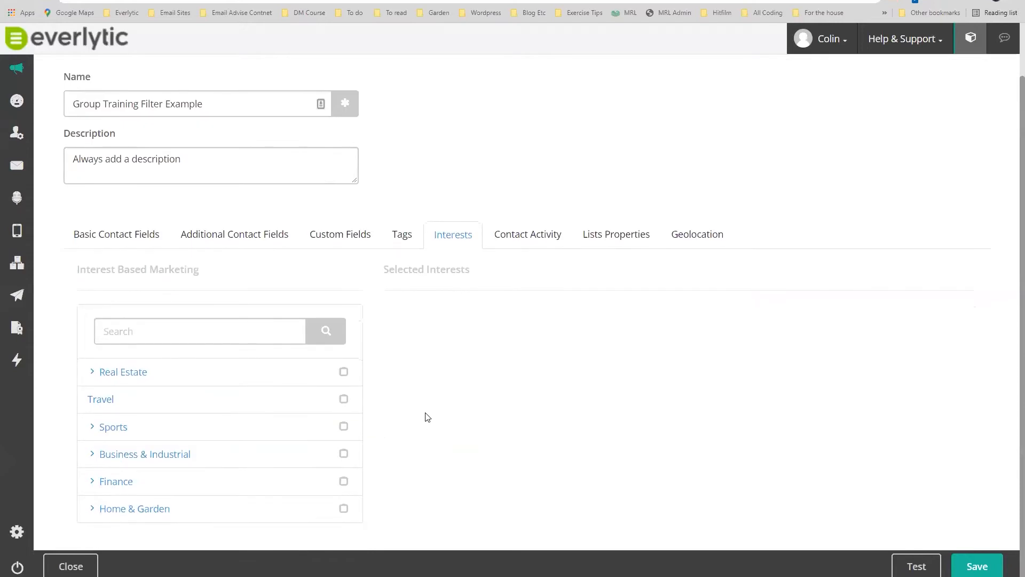
Expand the Real Estate, Sports, Business & Industrial, Finance and Financial Planning & Management interest categories.
left_click(93, 374)
scroll(204, 387, "down", 1)
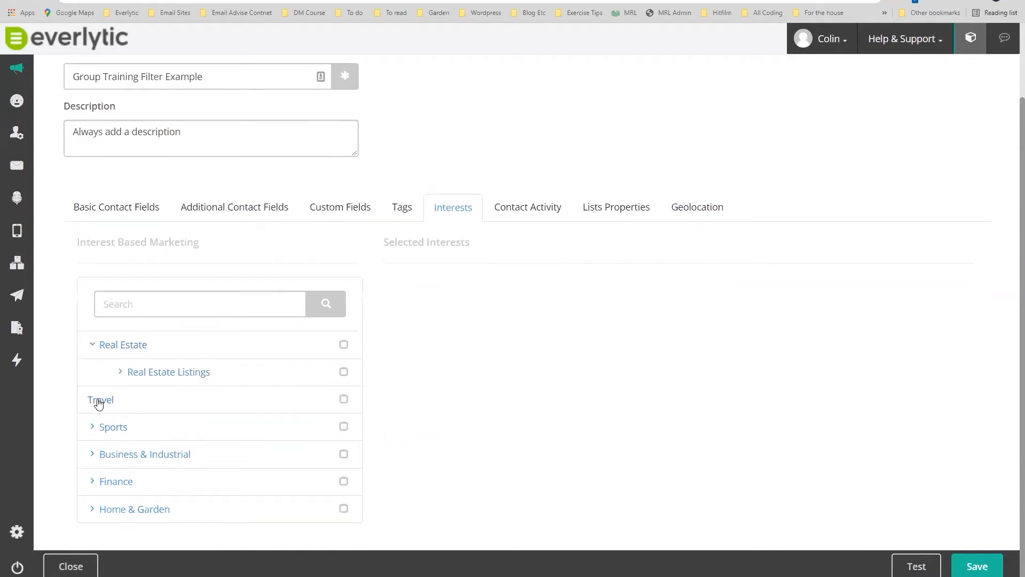
left_click(92, 425)
scroll(180, 407, "down", 1)
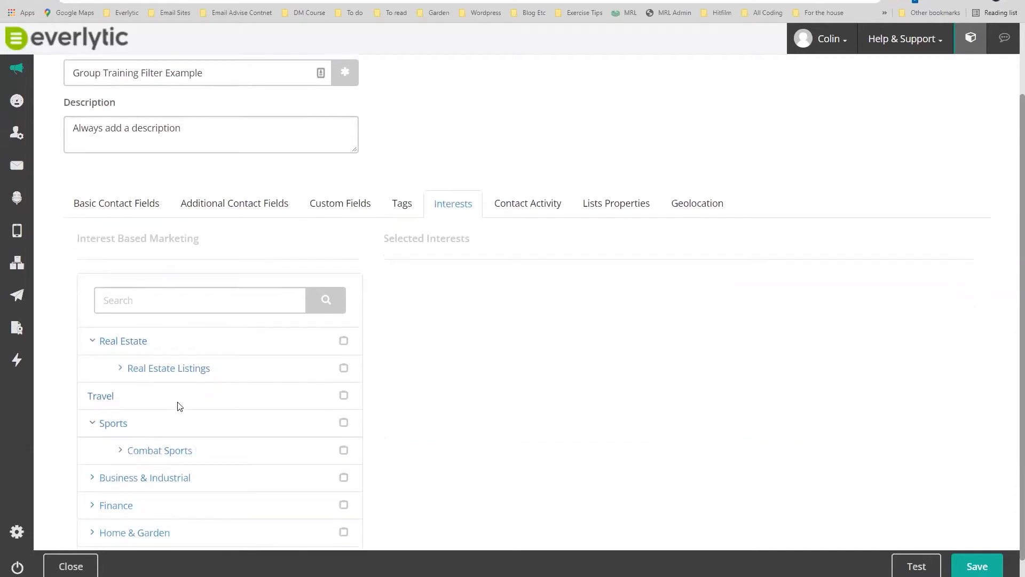
left_click(93, 453)
scroll(158, 461, "down", 1)
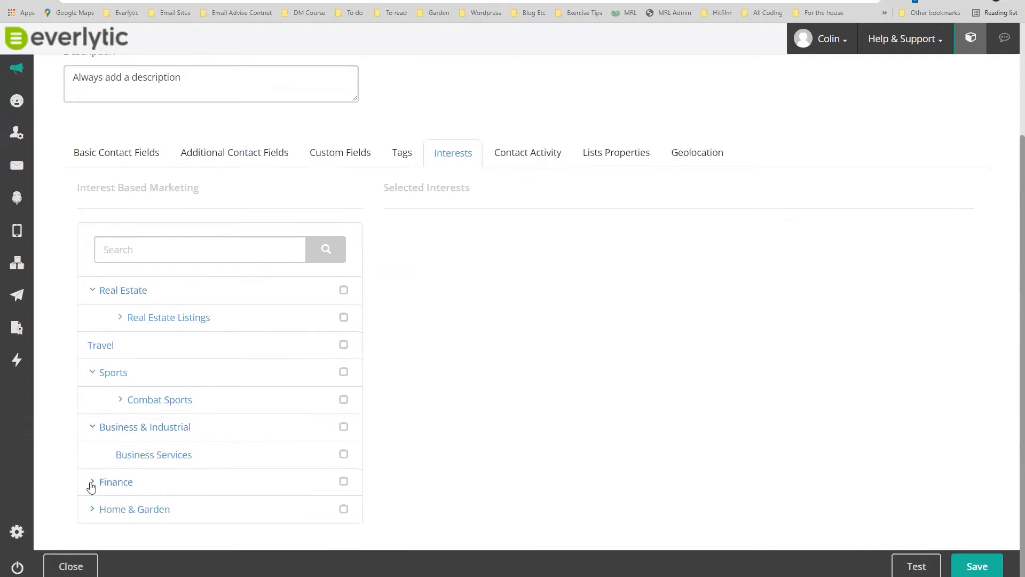
left_click(92, 483)
scroll(126, 483, "down", 2)
left_click(121, 481)
scroll(82, 508, "down", 1)
left_click(92, 509)
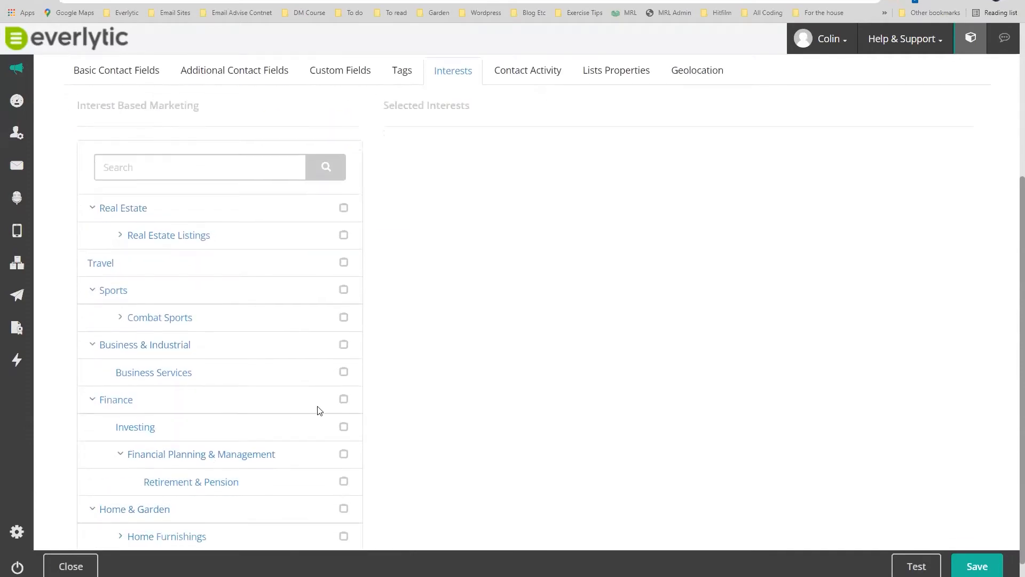
scroll(299, 443, "down", 1)
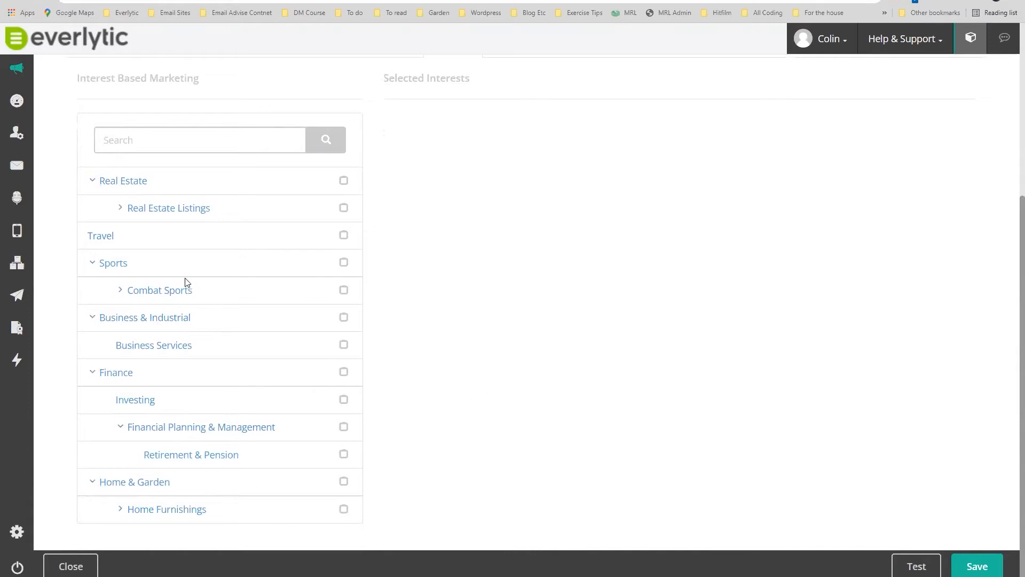
scroll(579, 234, "up", 8)
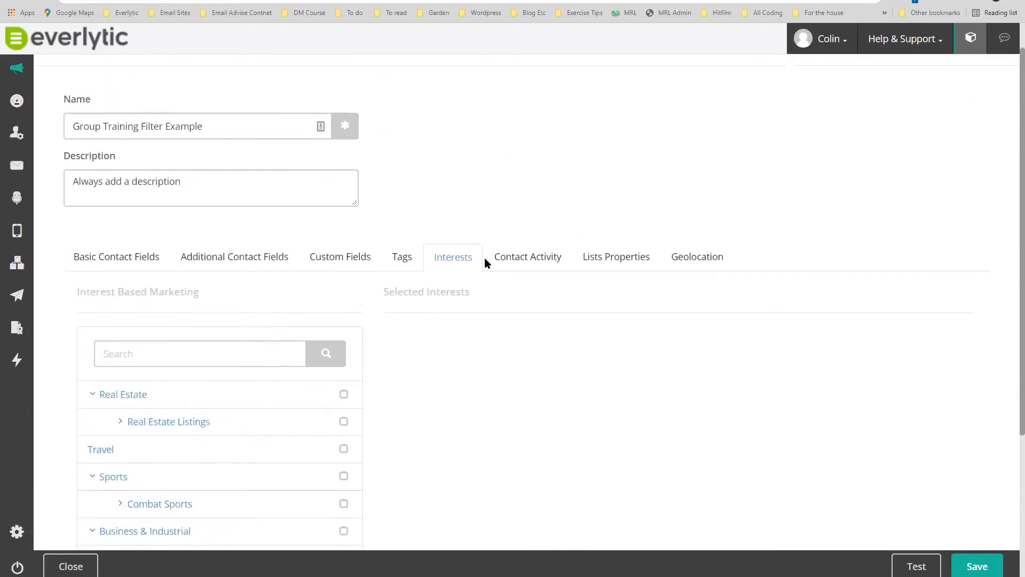
scroll(409, 357, "down", 4)
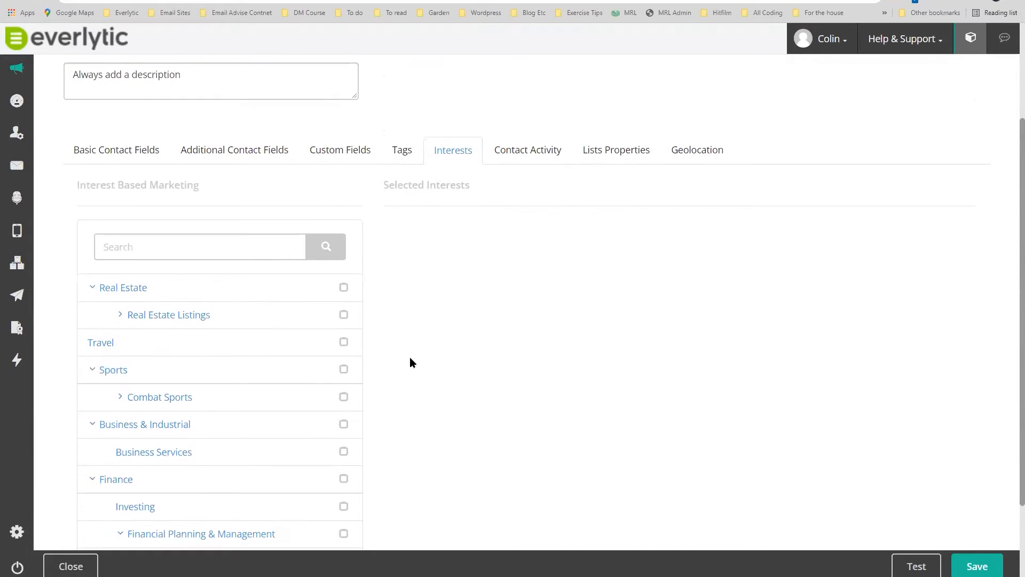
Add Real Estate Listings as an interest and test against CRM Team, returning about 0 recipients.
left_click(344, 315)
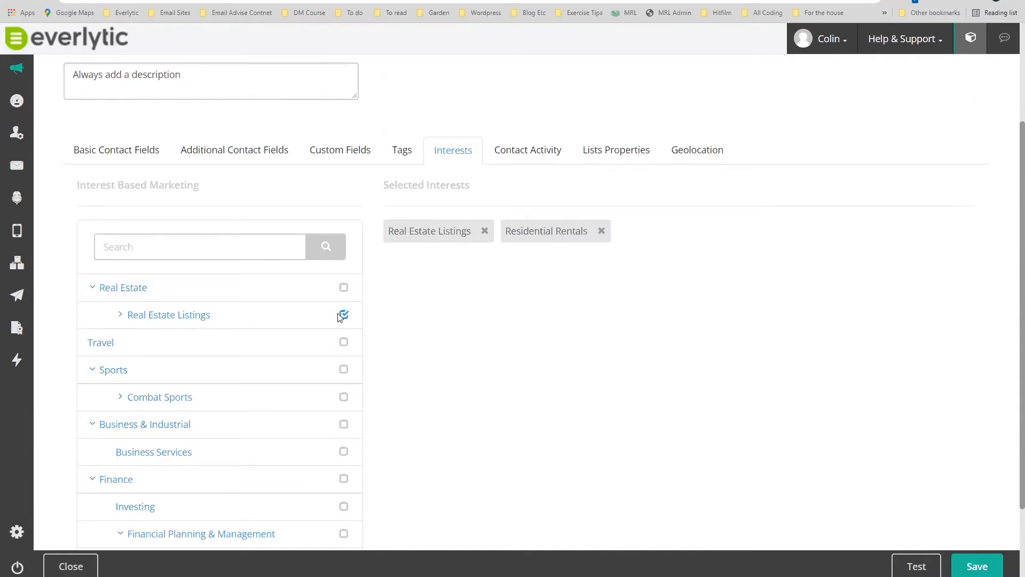
left_click(916, 566)
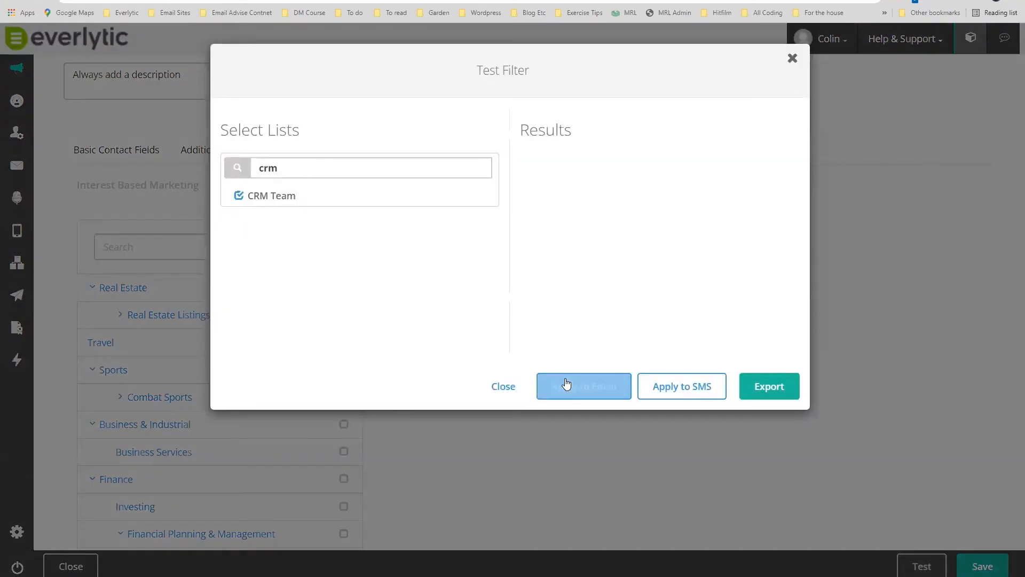
left_click(567, 383)
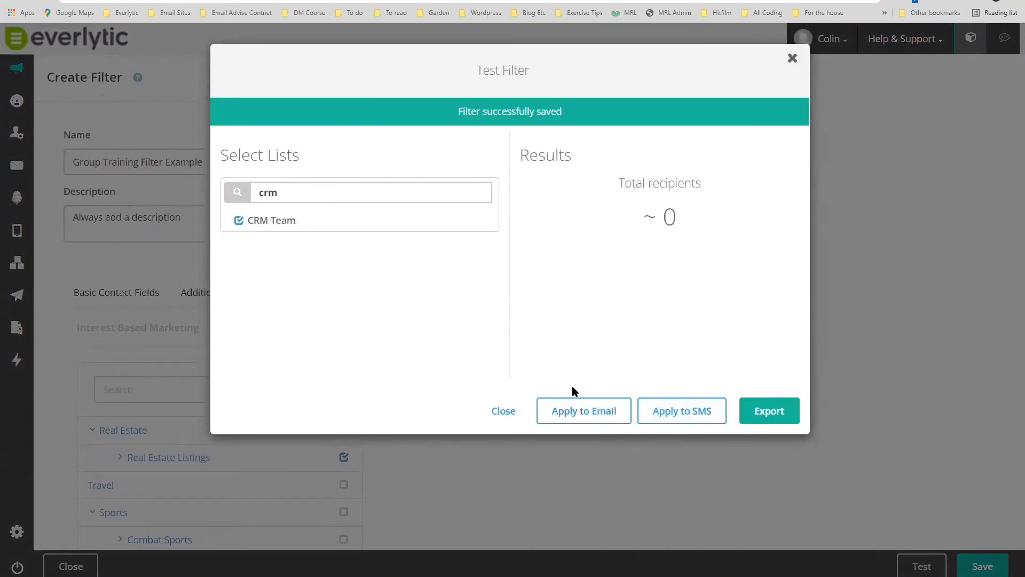
left_click(793, 59)
Replace Real Estate Listings with Retirement & Pension, Financial Planning & Management, Finance and Business & Industrial.
scroll(437, 422, "down", 2)
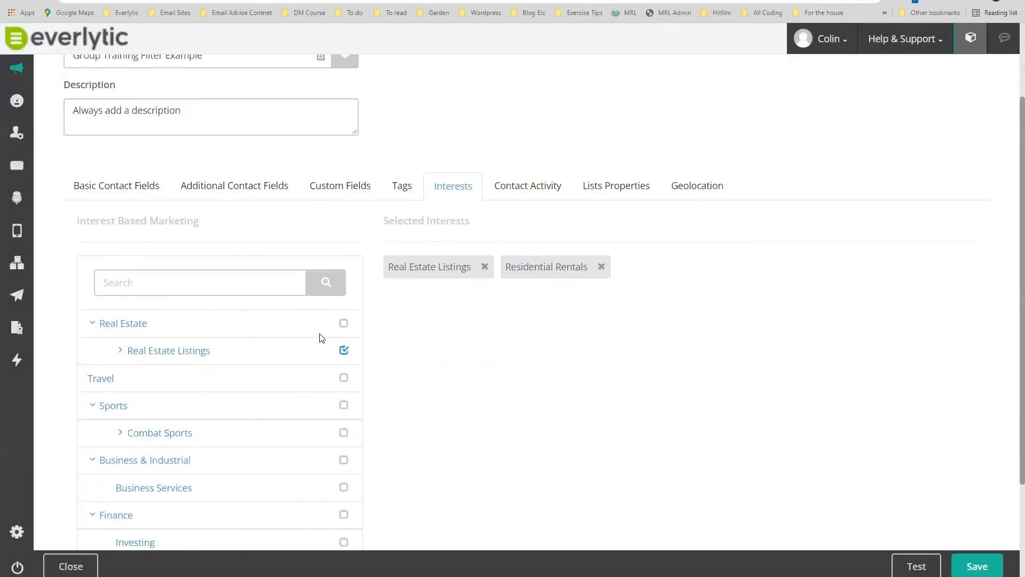
left_click(344, 351)
scroll(178, 409, "down", 2)
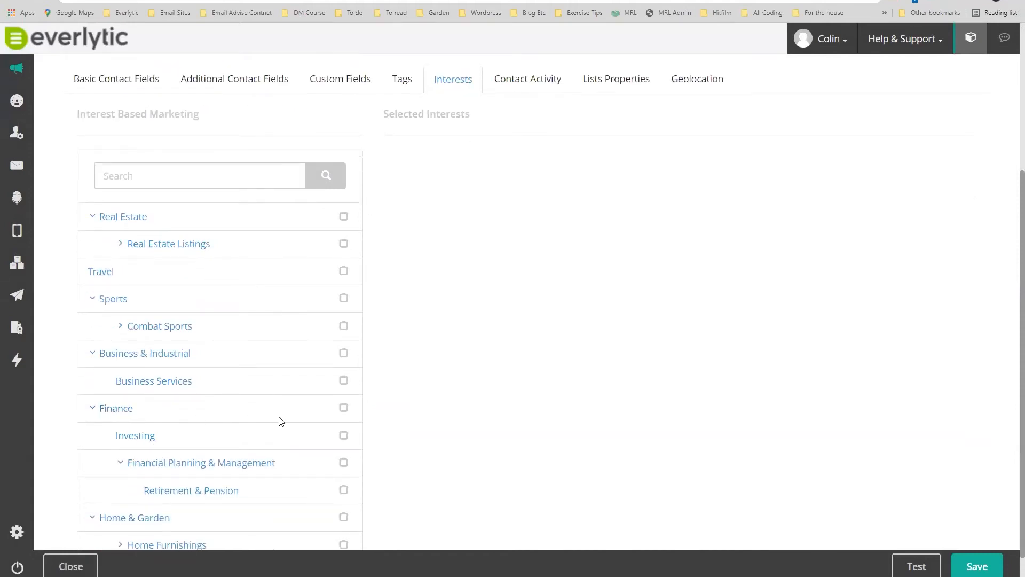
left_click(344, 490)
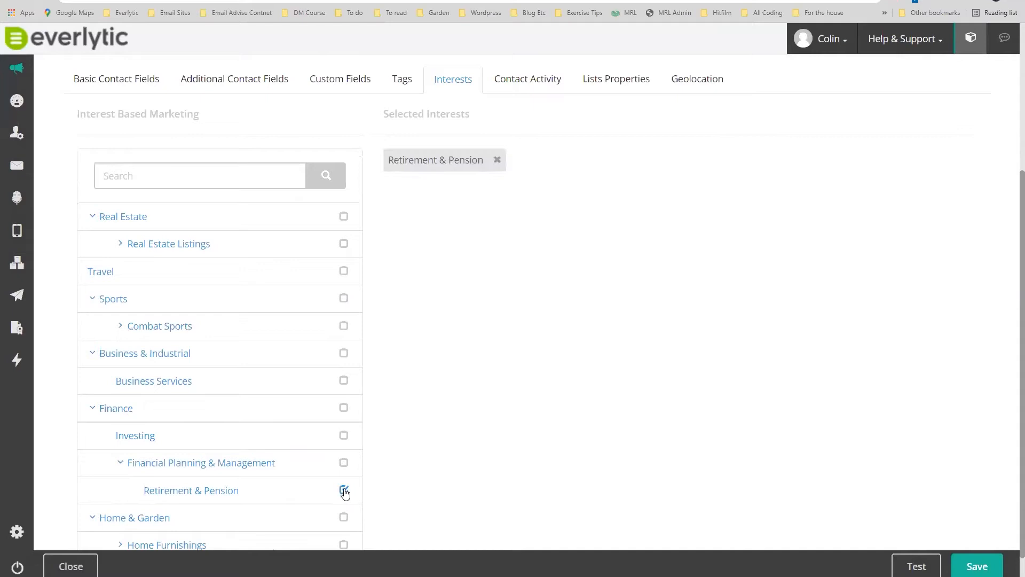
left_click(343, 464)
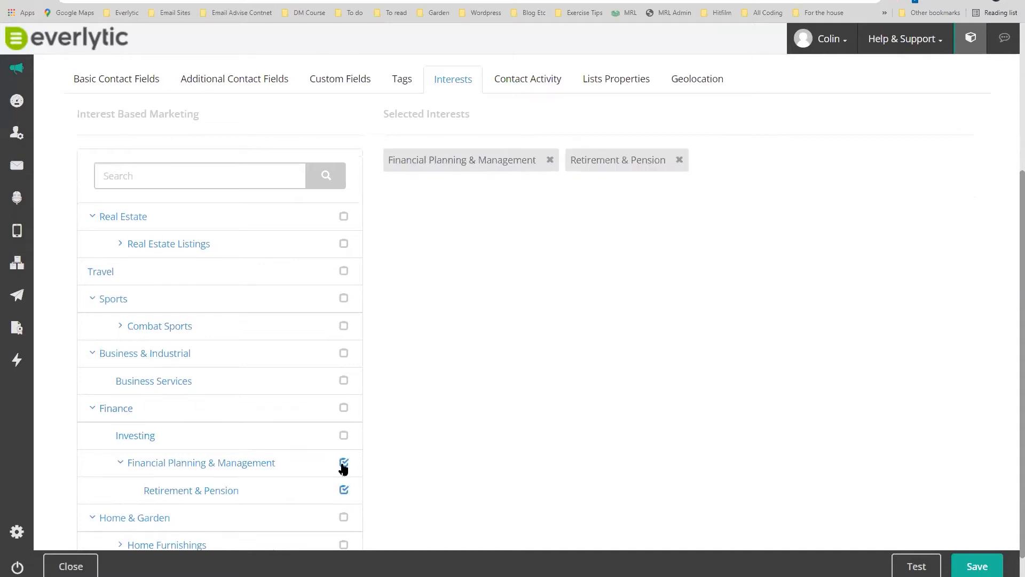
left_click(344, 409)
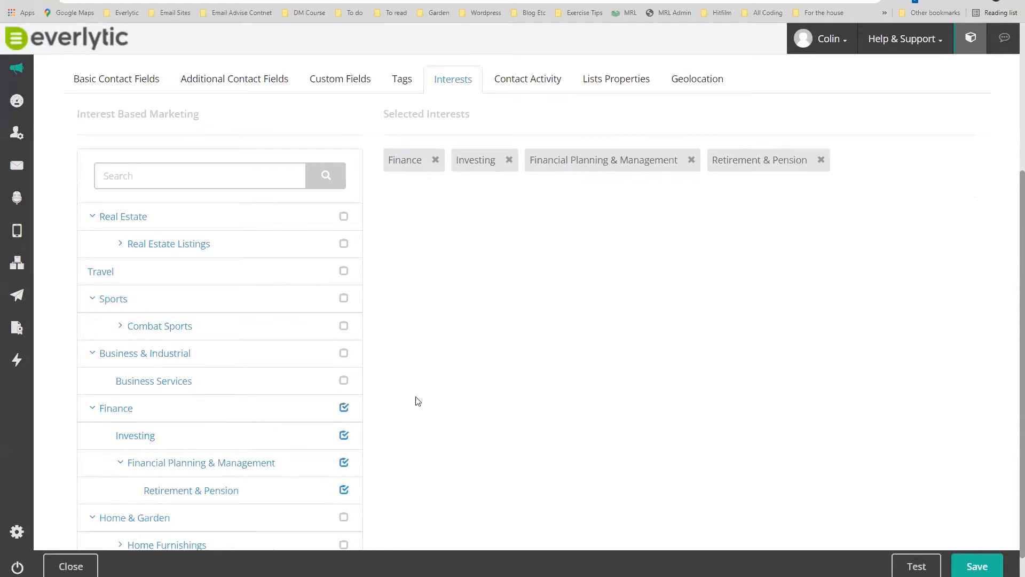
scroll(418, 401, "down", 1)
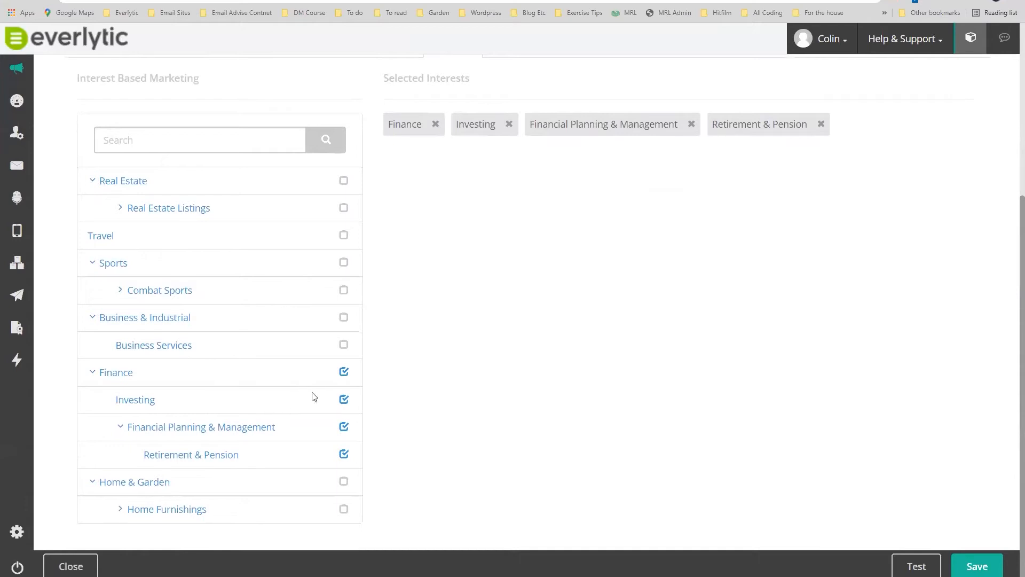
left_click(344, 319)
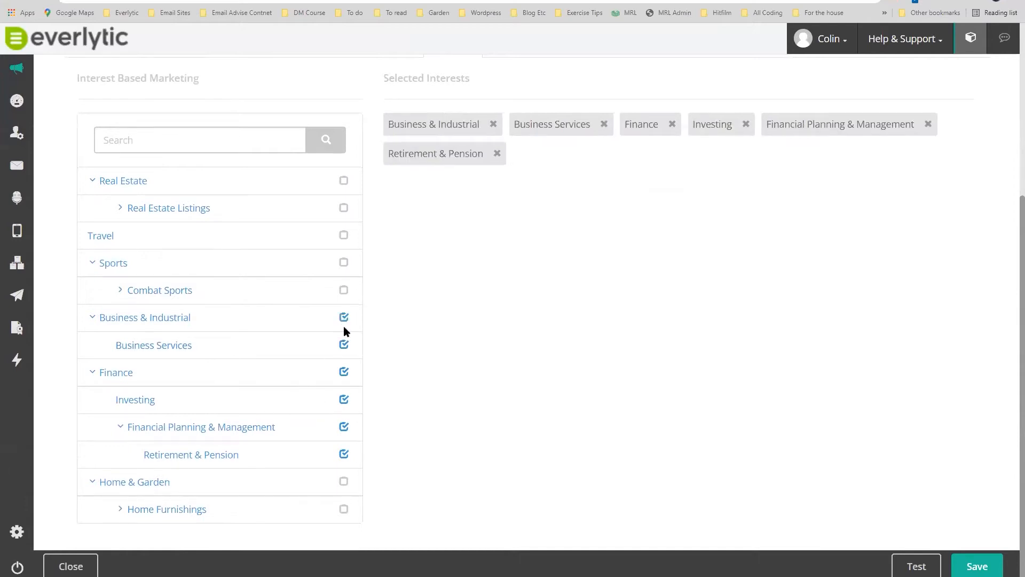
Save the filter and test it against CRM Team, returning about 0 recipients.
left_click(978, 566)
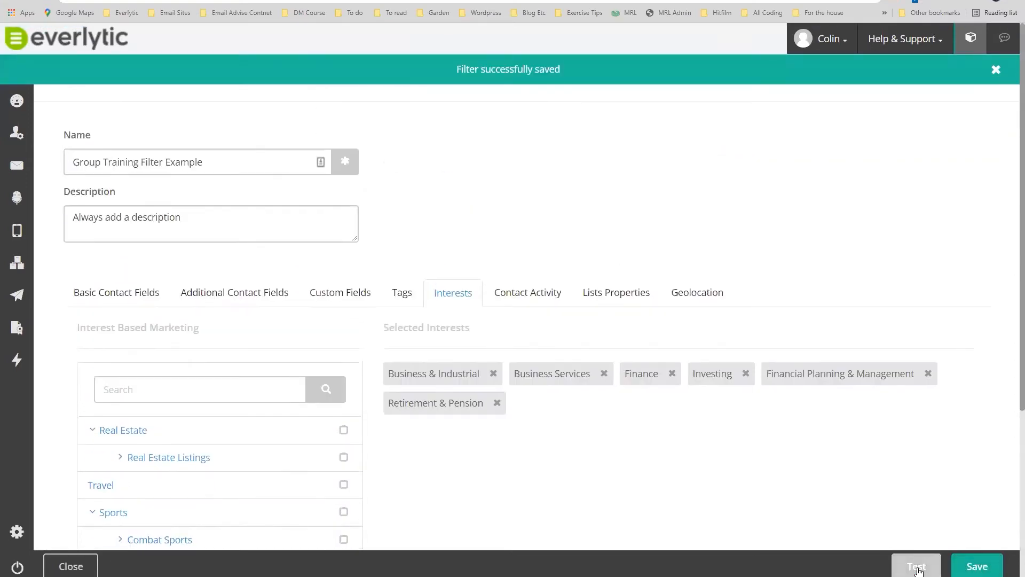
left_click(918, 568)
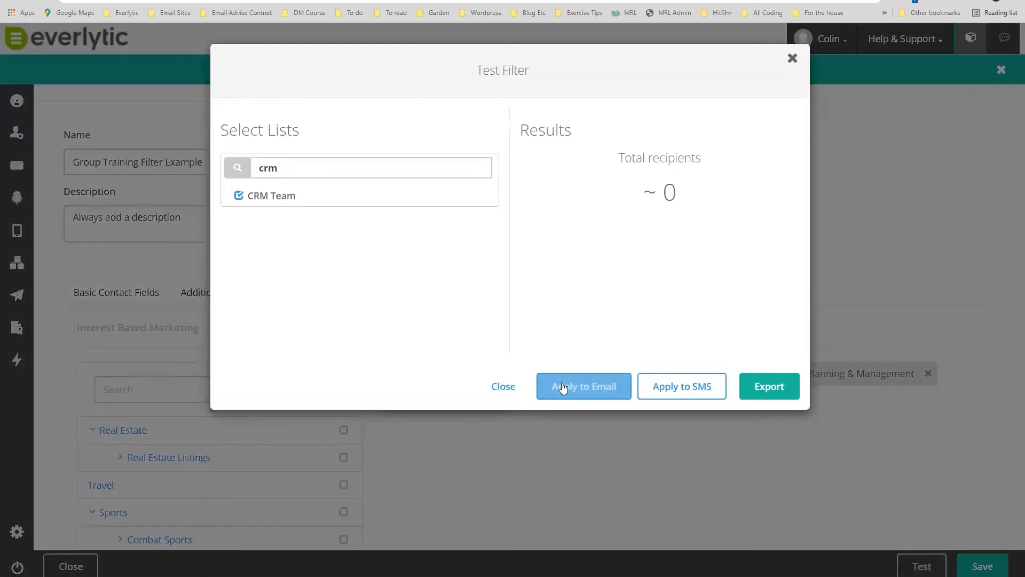
left_click(562, 387)
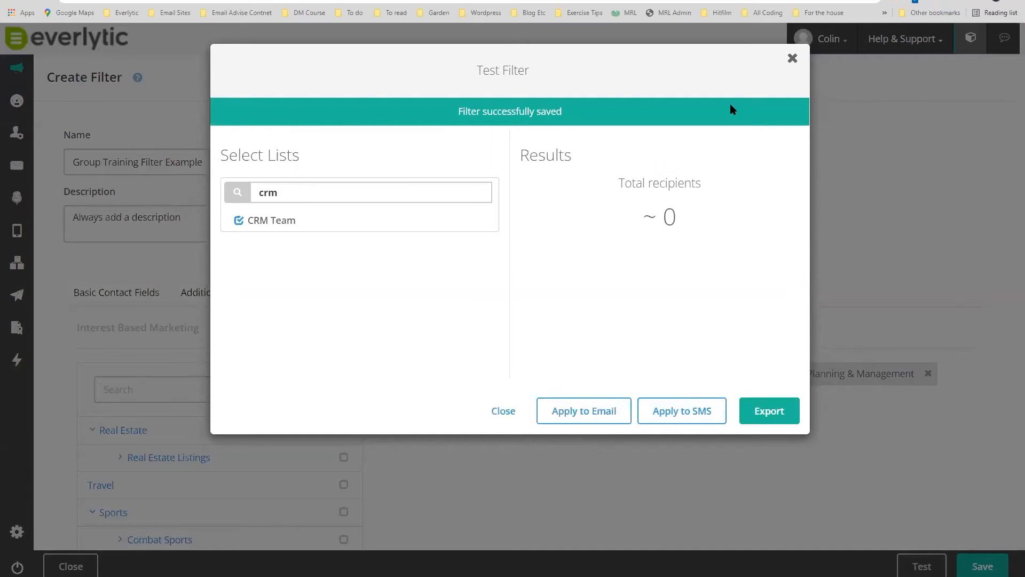
left_click(793, 59)
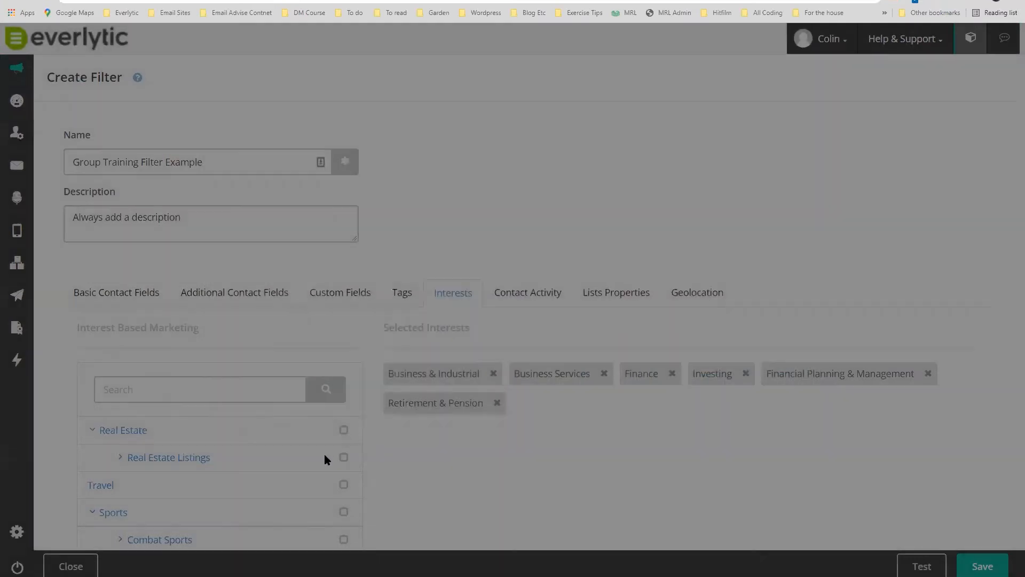
scroll(450, 422, "down", 3)
Compare the chosen Tags and Interests, then show Contact Activity conditions down to Message Activity.
scroll(450, 424, "down", 1)
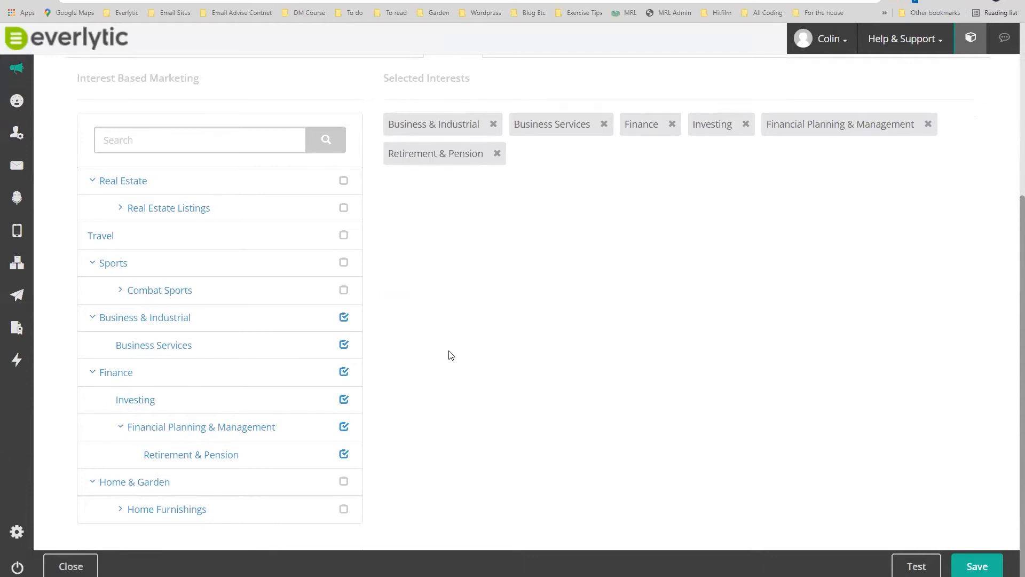
scroll(458, 334, "up", 1)
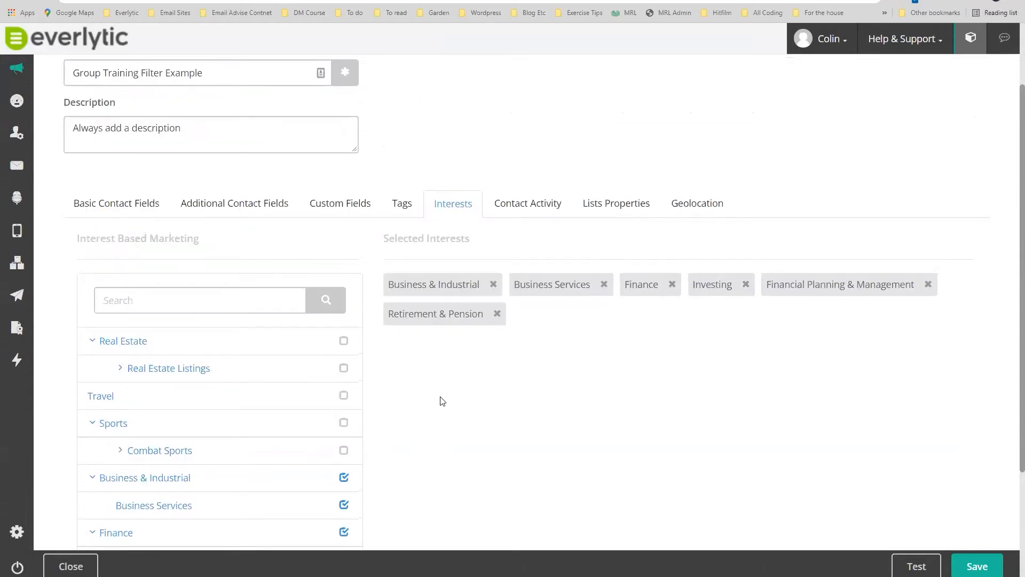
scroll(442, 401, "down", 3)
scroll(449, 374, "up", 4)
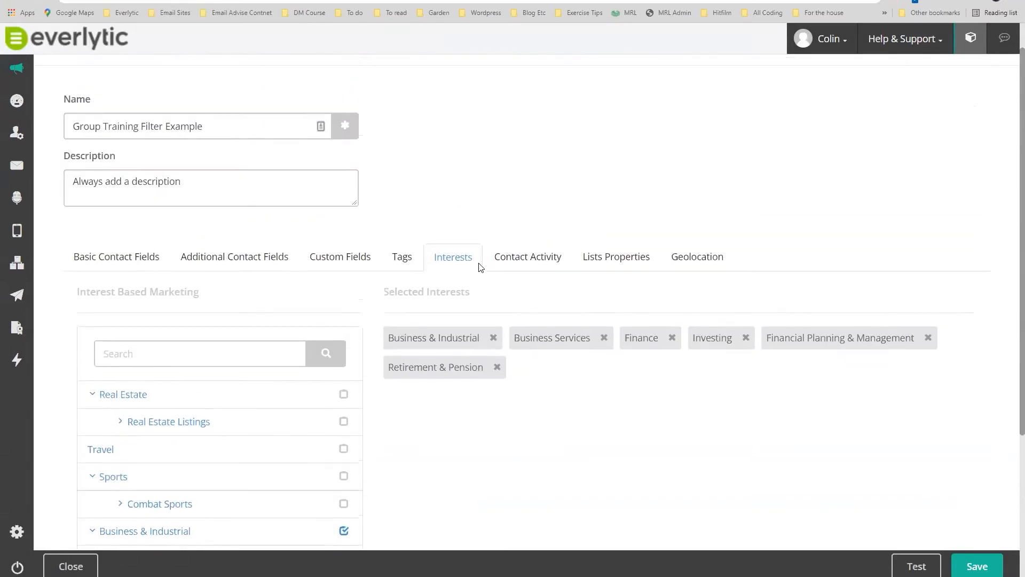
left_click(402, 258)
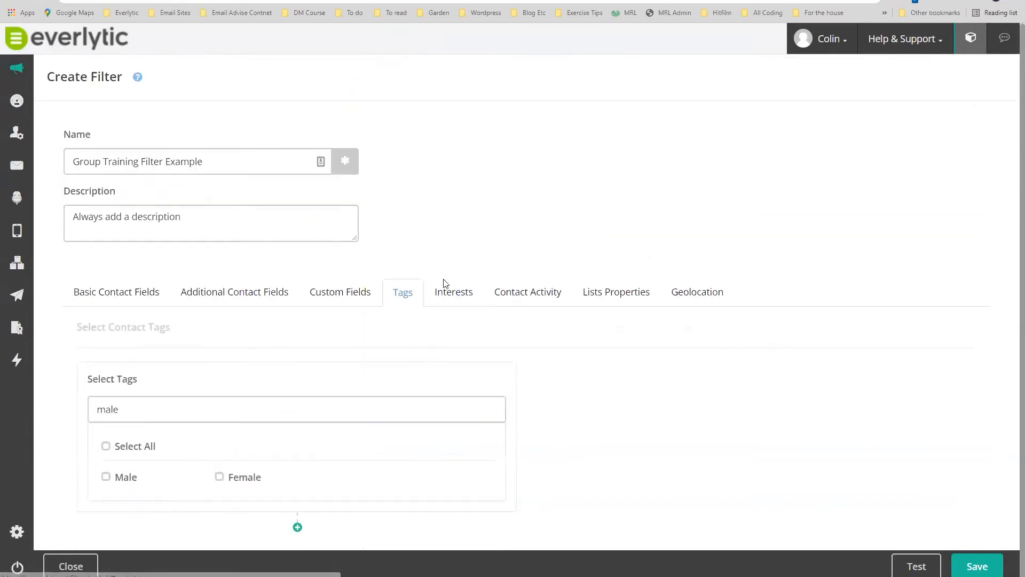
left_click(450, 298)
left_click(402, 293)
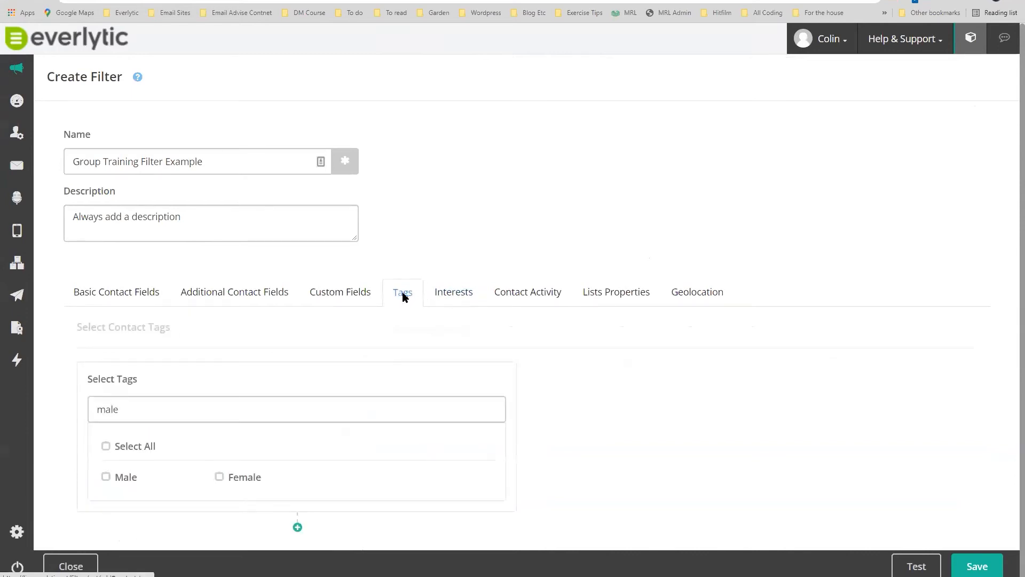
left_click(462, 297)
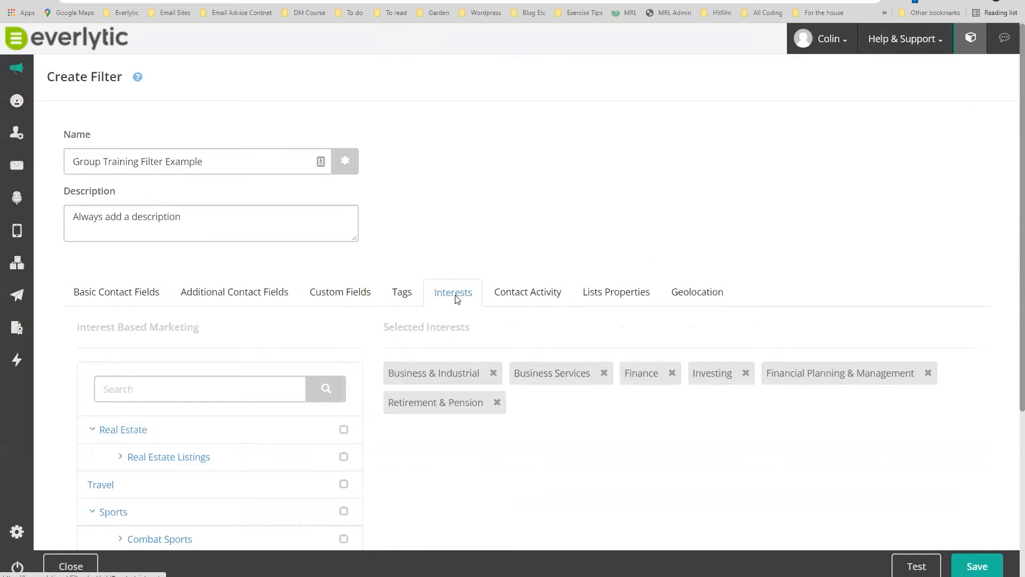
left_click(537, 297)
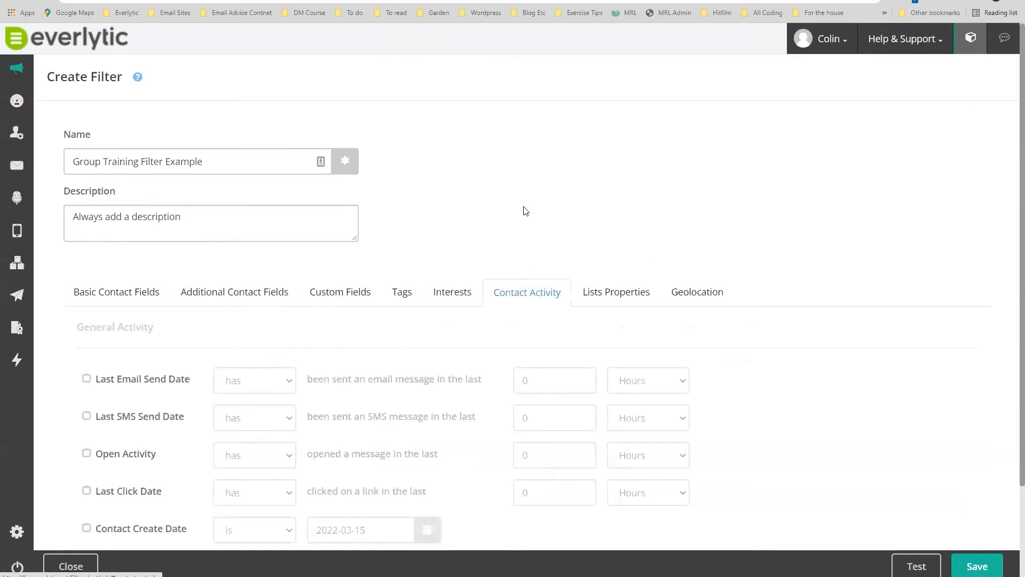
scroll(524, 211, "down", 2)
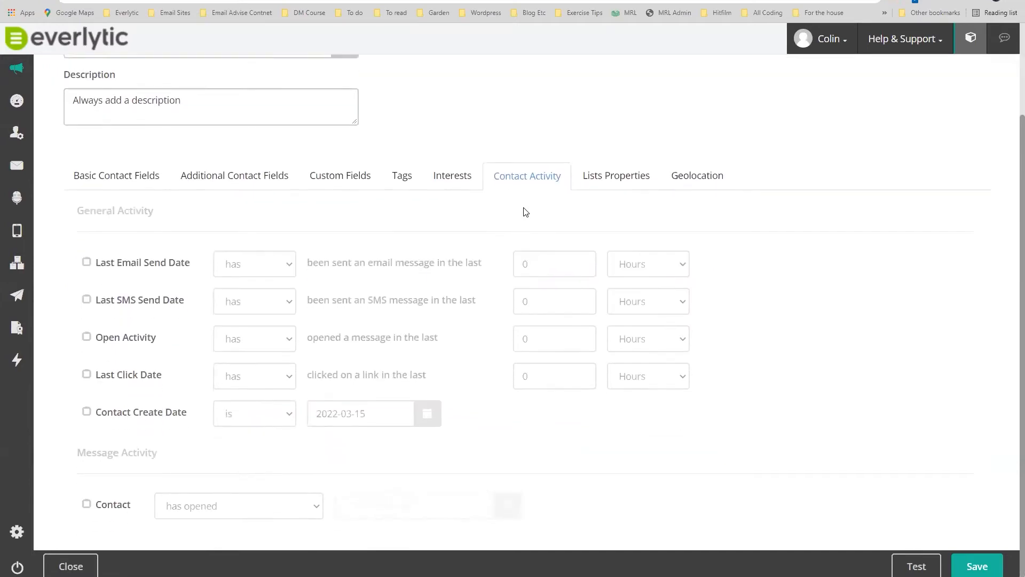
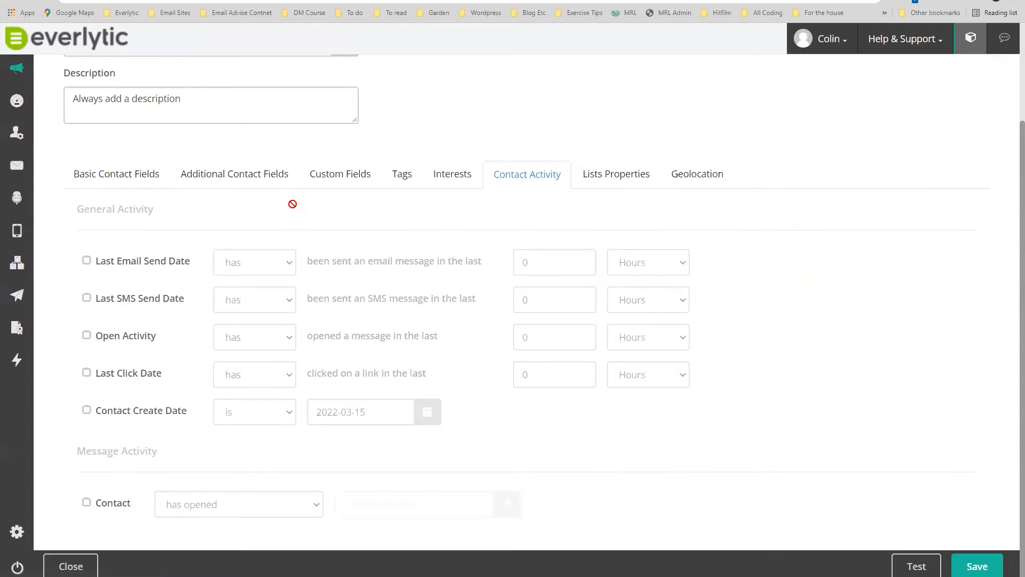
Try a Last Email Send Date condition of 'has not' within 4 weeks, then switch it off.
left_click(86, 261)
left_click(279, 260)
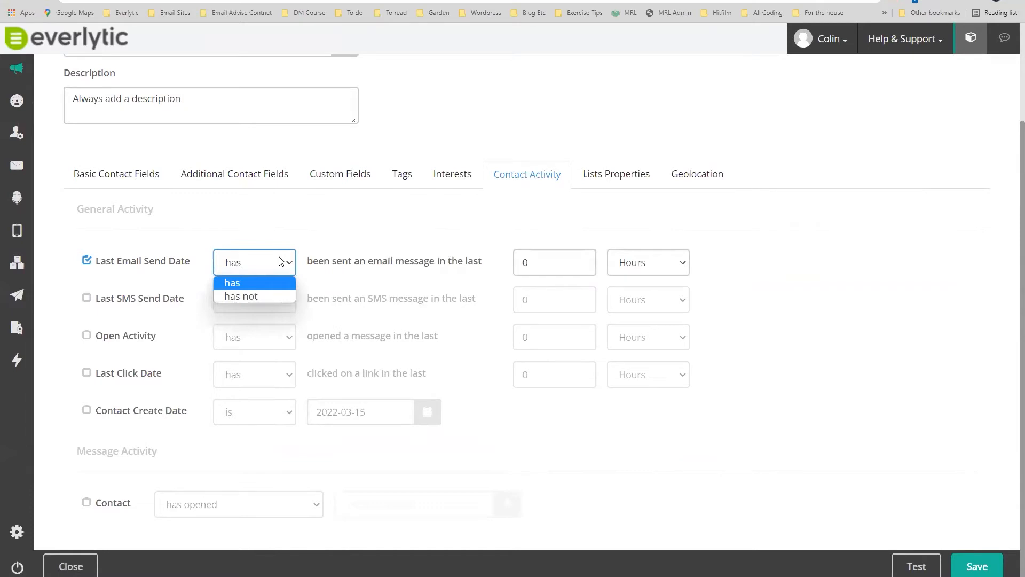
left_click(266, 294)
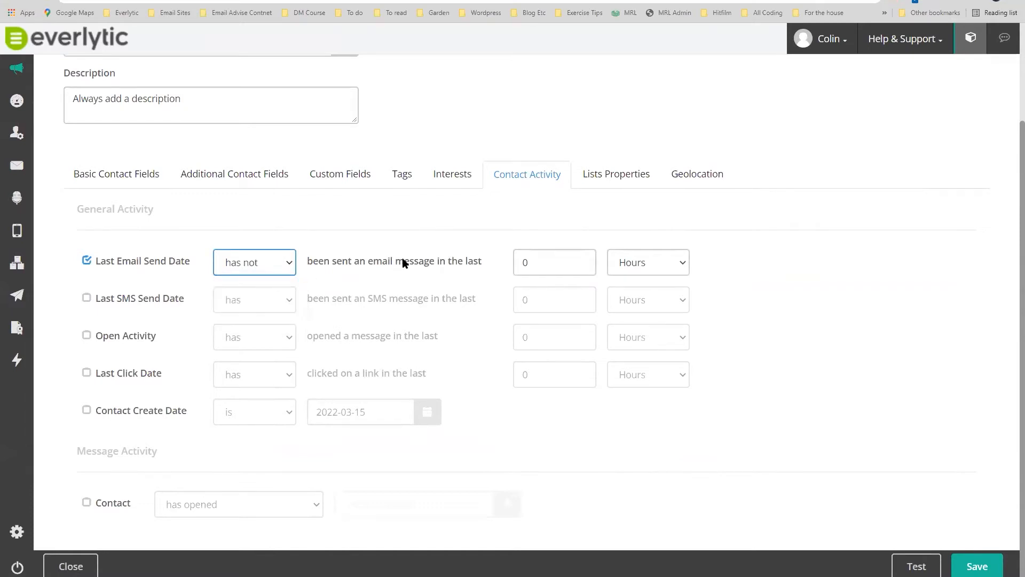
left_click(581, 258)
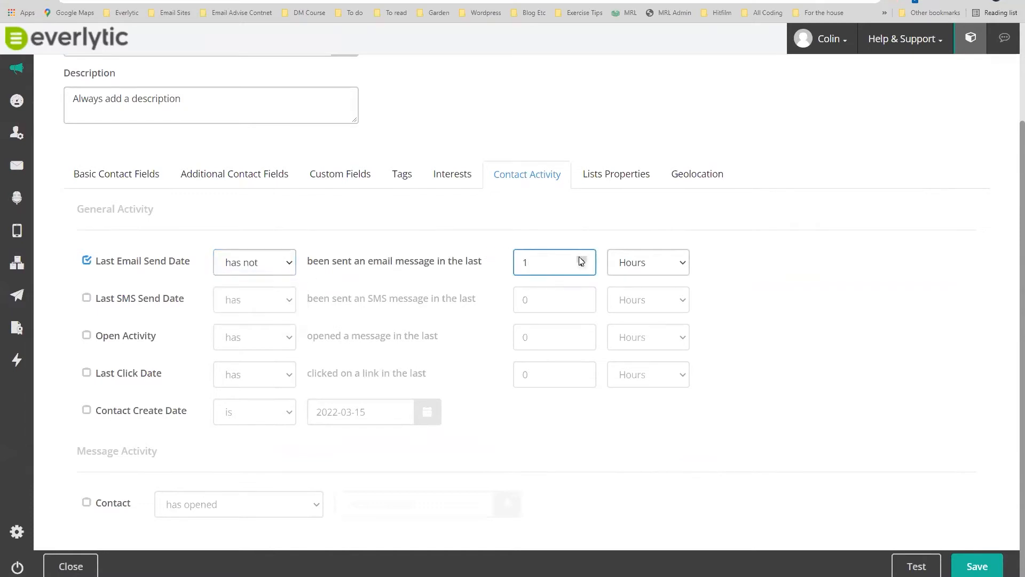
left_click(581, 259)
left_click(581, 258)
left_click(662, 264)
left_click(624, 308)
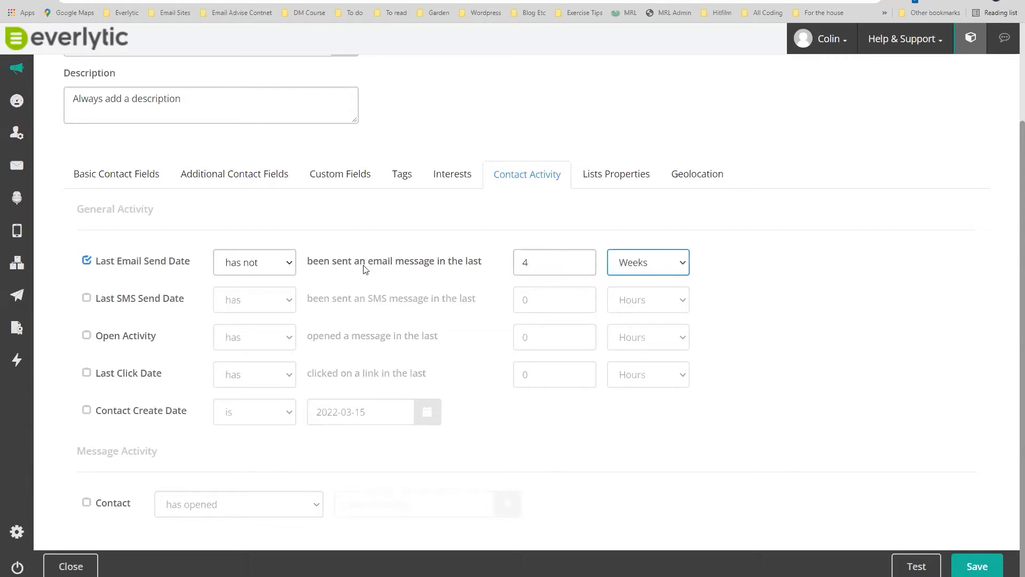
left_click(87, 260)
Add an Open Activity condition: has not opened a message in the last 12 weeks.
left_click(87, 336)
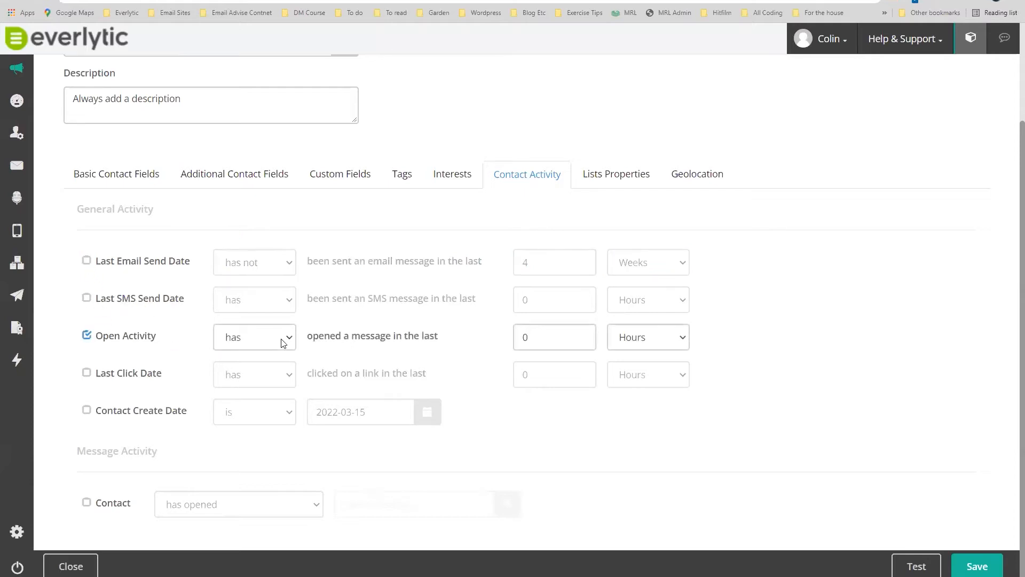
left_click(282, 340)
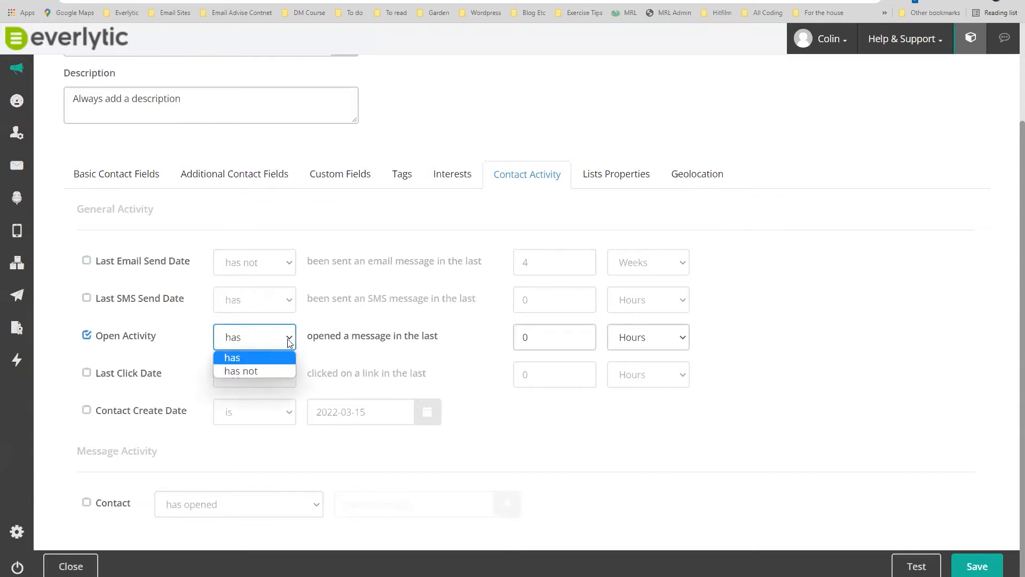
left_click(272, 370)
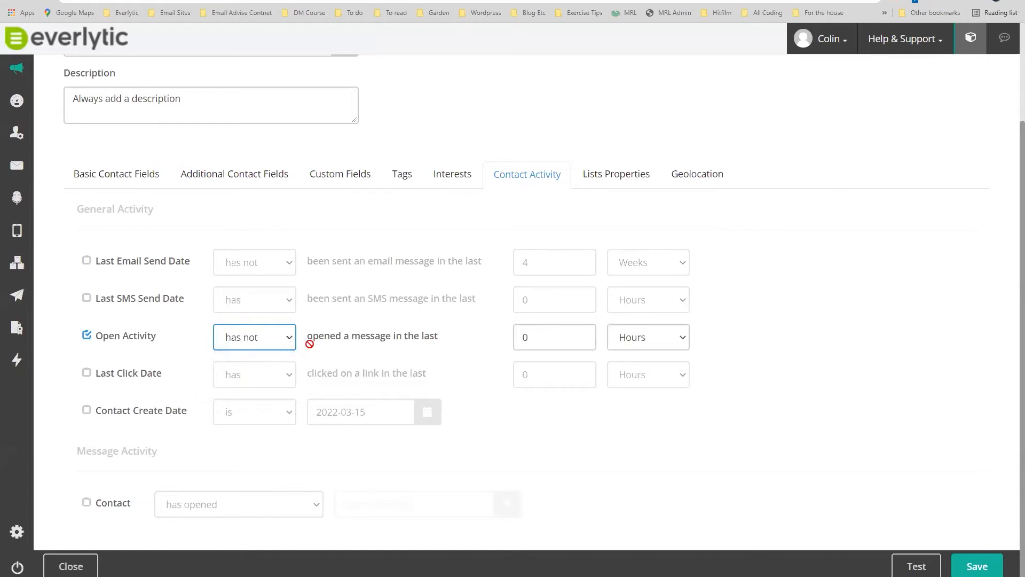
left_click(582, 334)
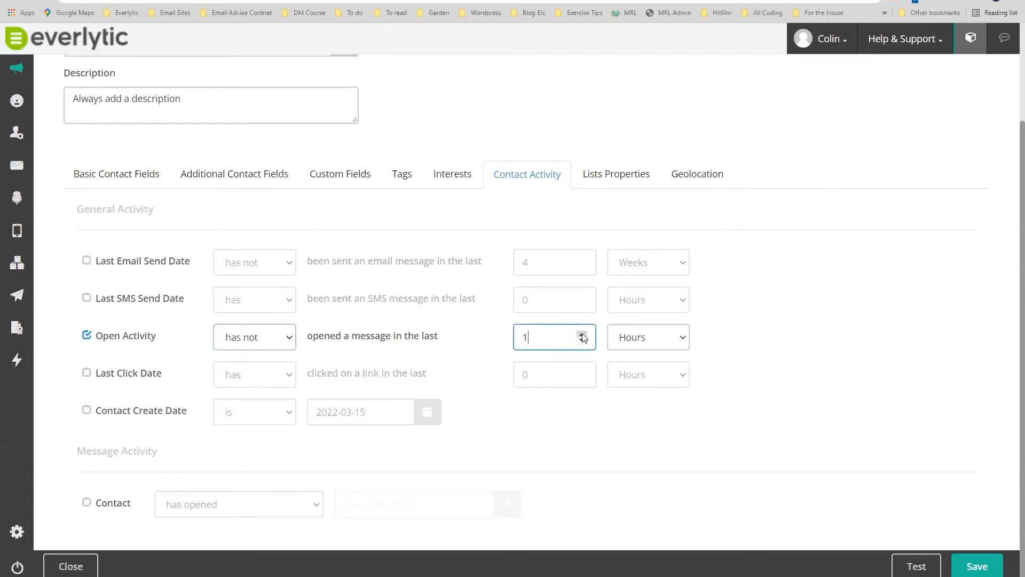
left_click(583, 335)
left_click(583, 336)
left_click(582, 335)
left_click(583, 335)
left_click(581, 334)
left_click(649, 337)
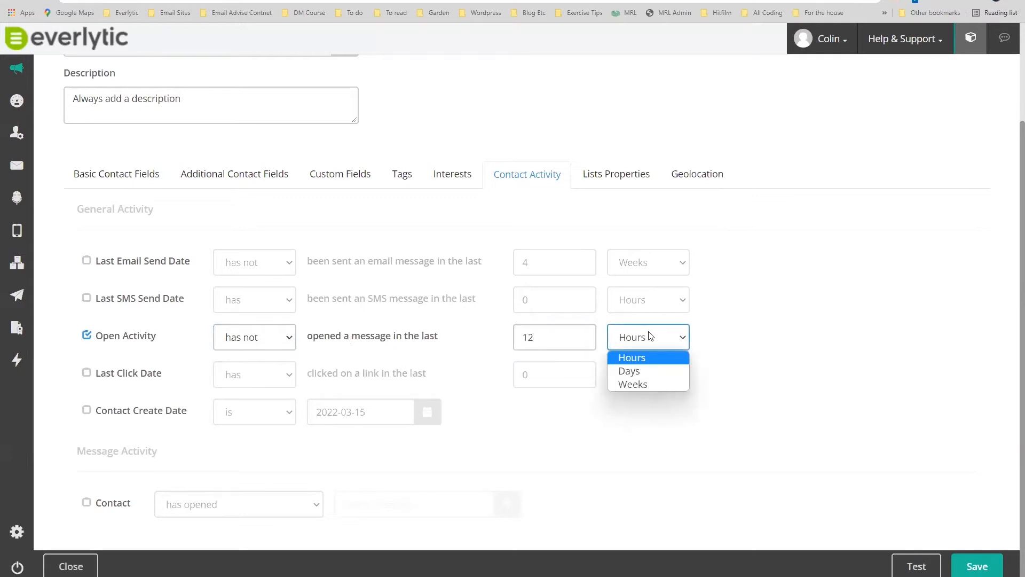
left_click(639, 385)
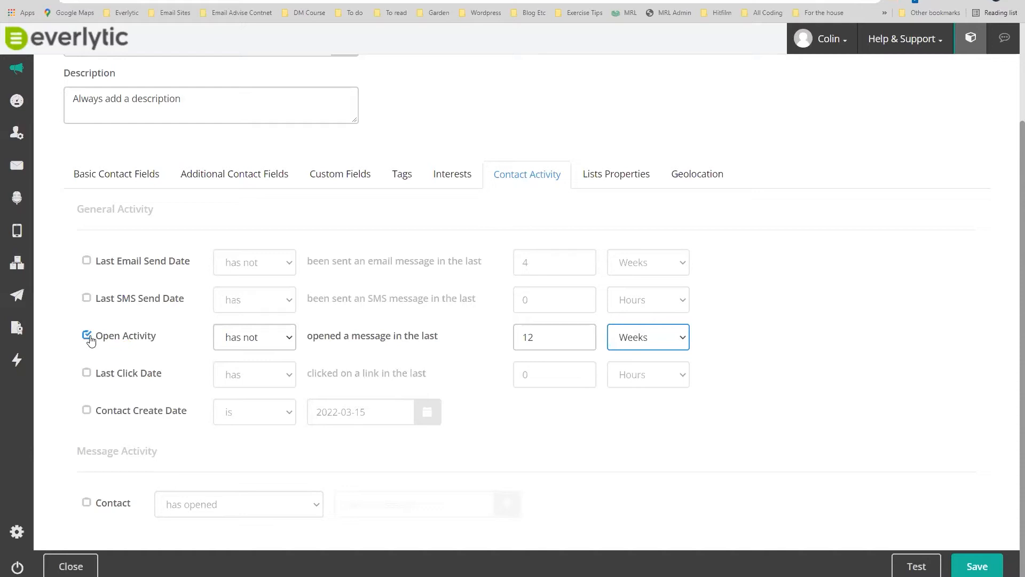
Test the filter against the CRM Team list and close the results.
left_click(915, 566)
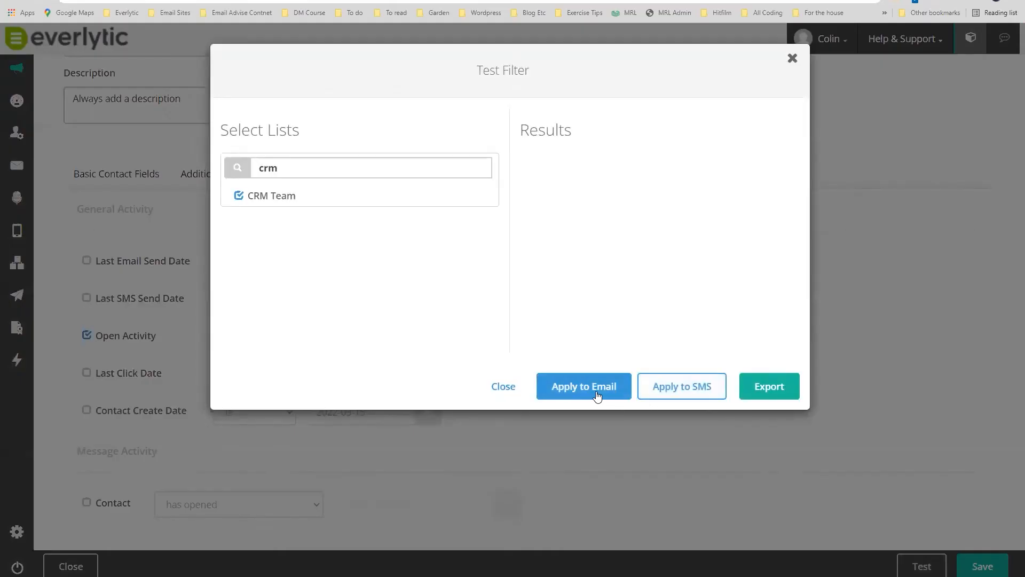
left_click(597, 395)
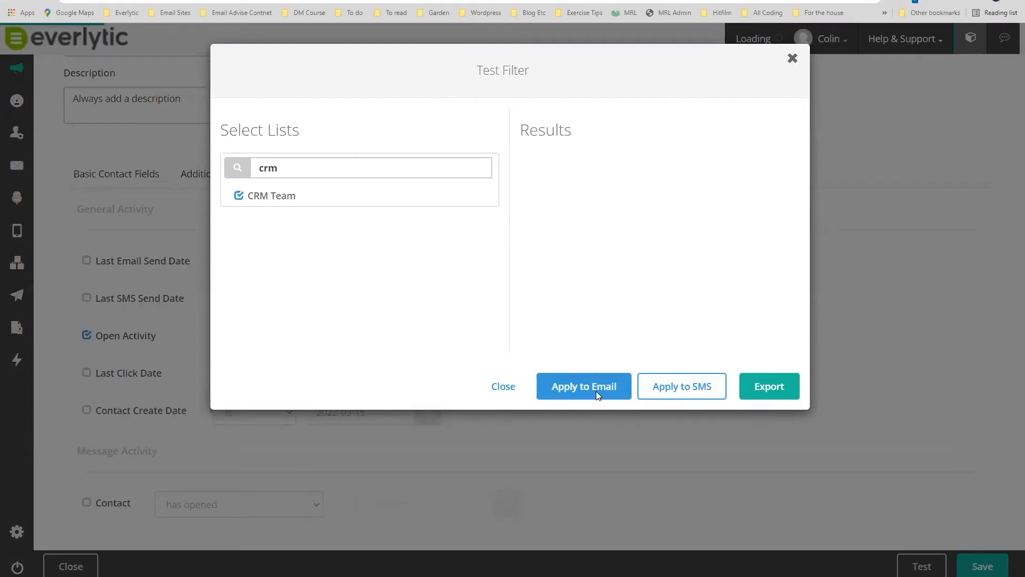
left_click(793, 58)
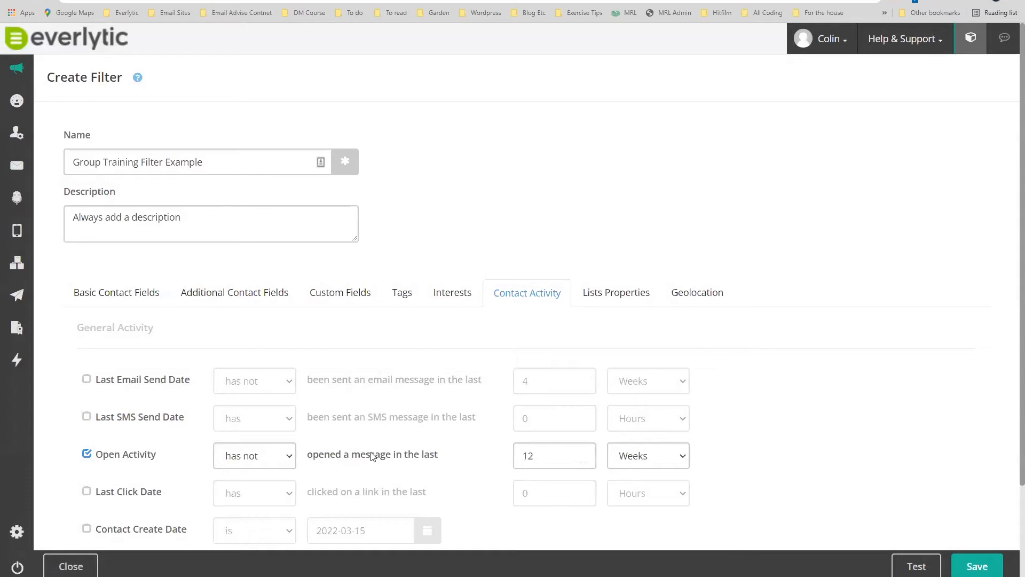
Switch off Open Activity and briefly try a Last Click Date 'has' condition.
scroll(214, 395, "down", 2)
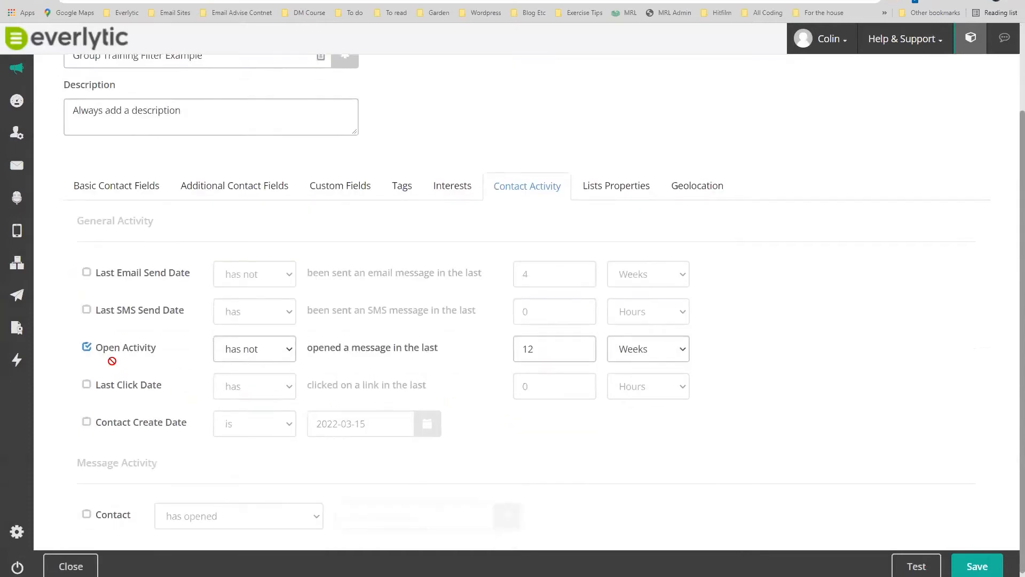
left_click(86, 347)
left_click(86, 384)
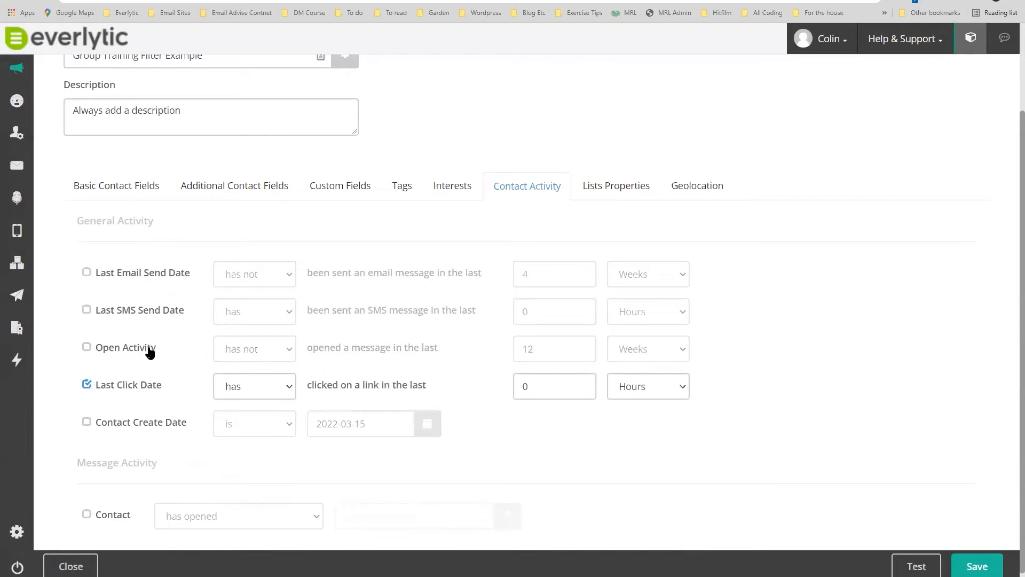
left_click(284, 391)
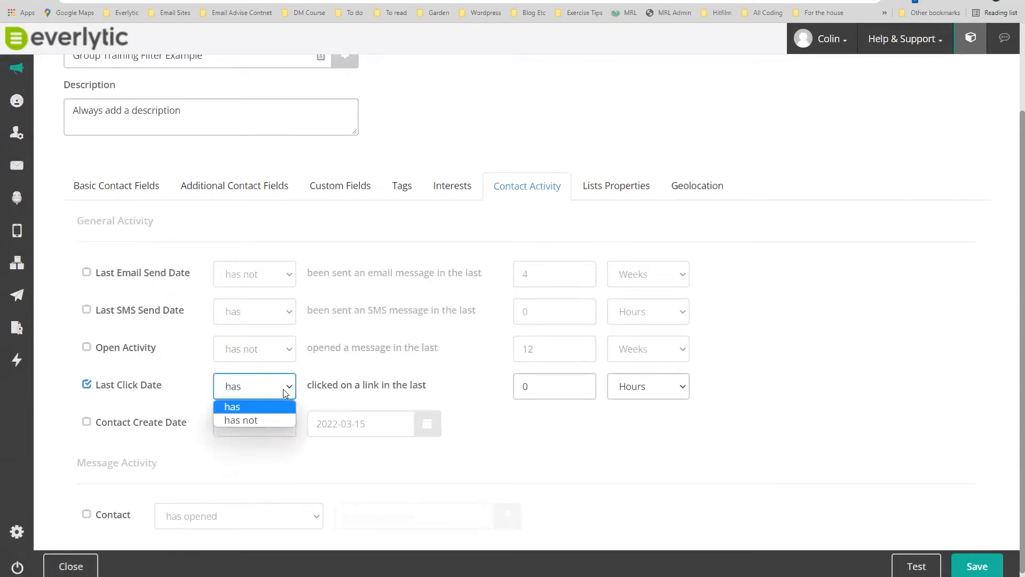
left_click(283, 389)
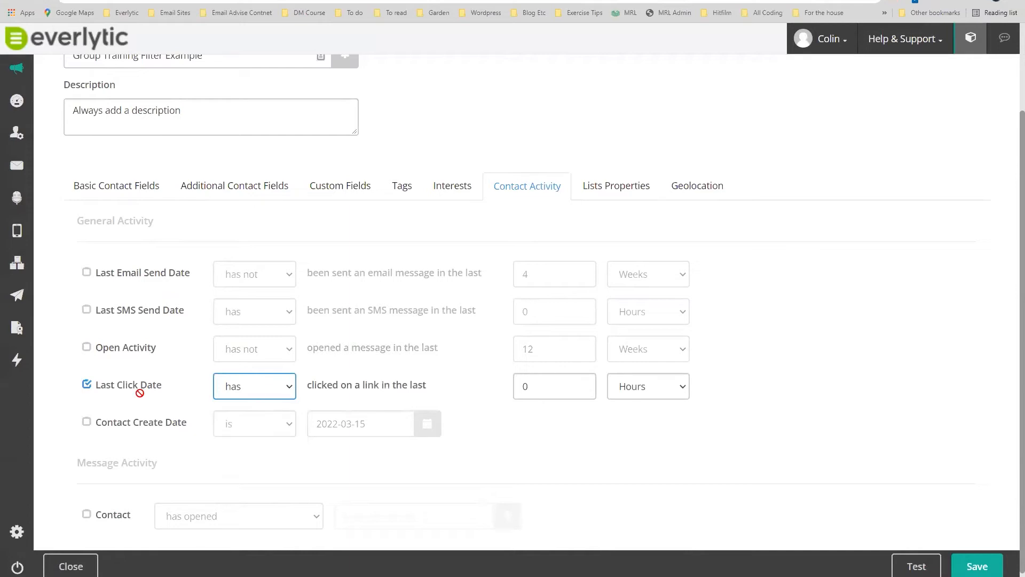
left_click(86, 385)
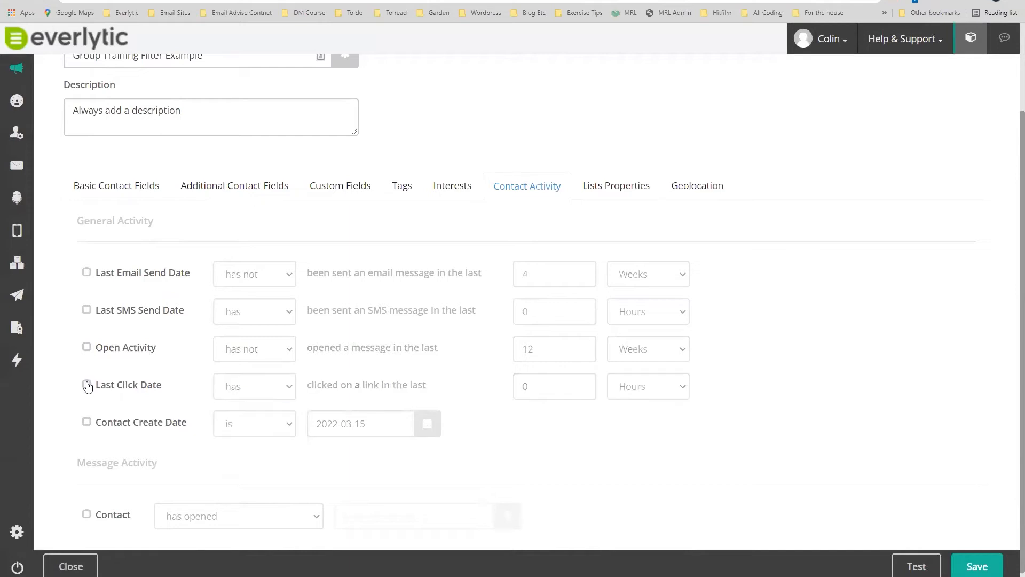
Try a Contact Create Date 'between' condition, then switch it off.
left_click(88, 423)
left_click(283, 426)
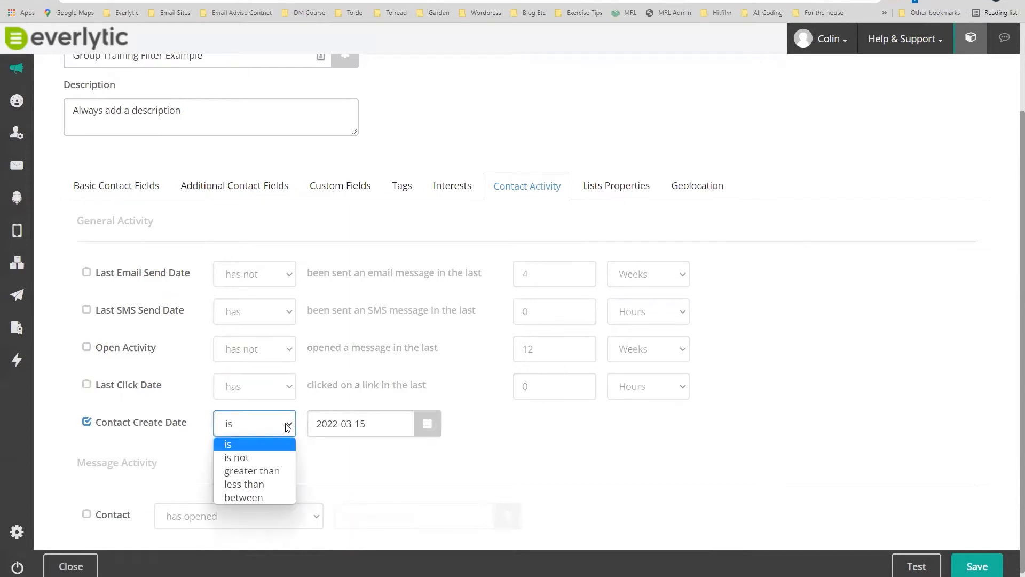
left_click(254, 498)
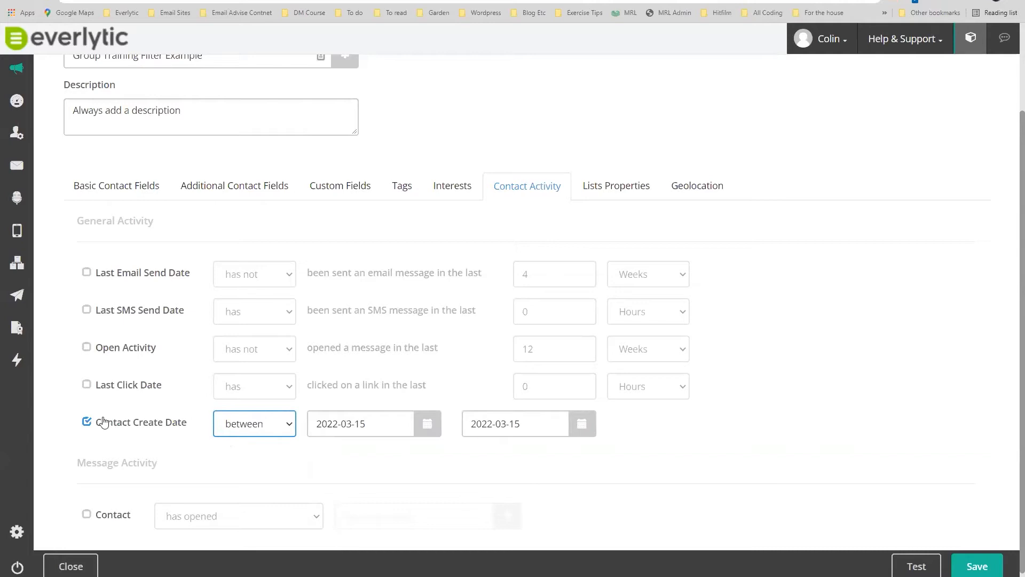
left_click(88, 427)
scroll(235, 401, "down", 1)
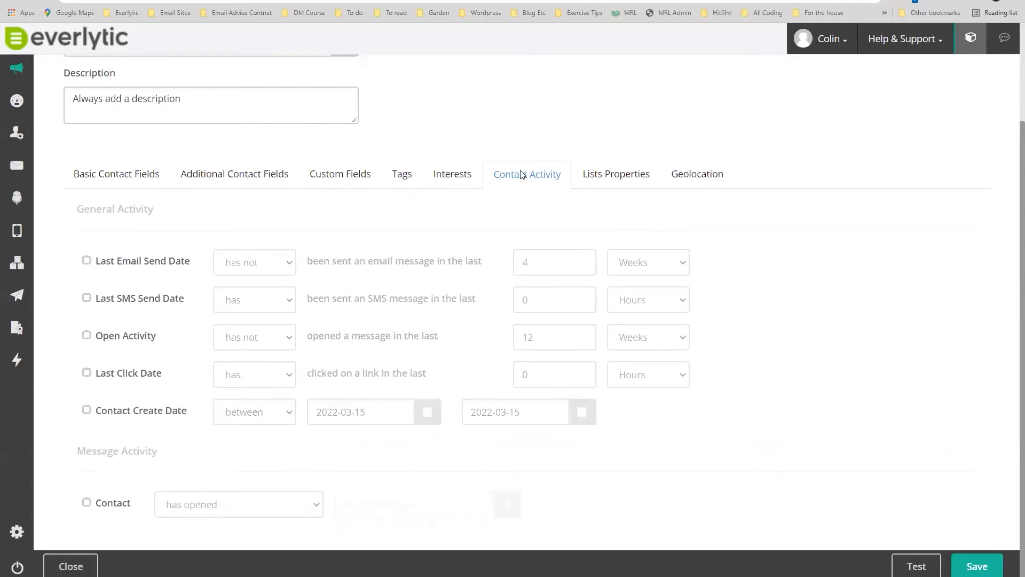
Turn on a contact condition for having clicked the Interest Tracking test message.
left_click(87, 502)
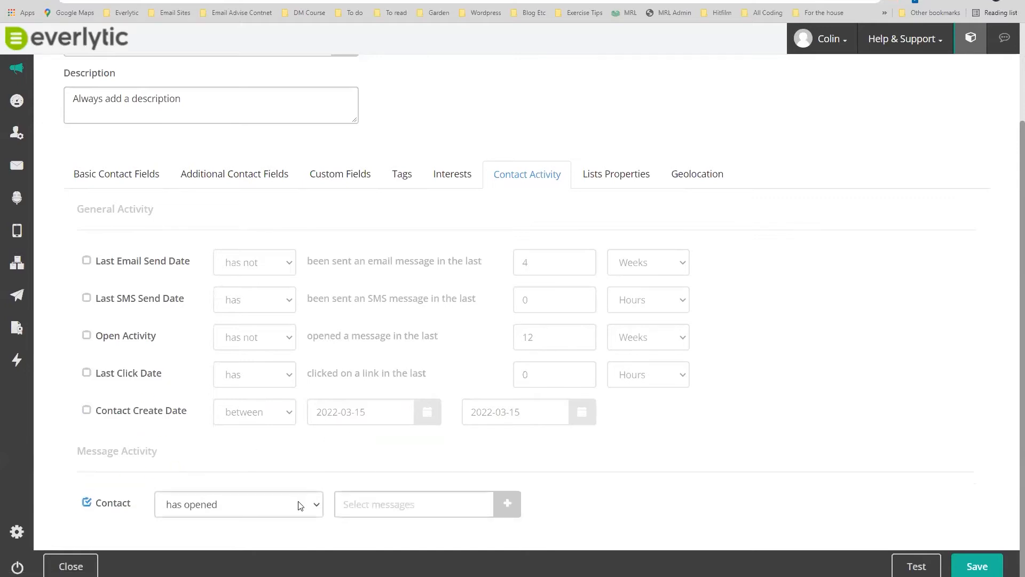
left_click(316, 505)
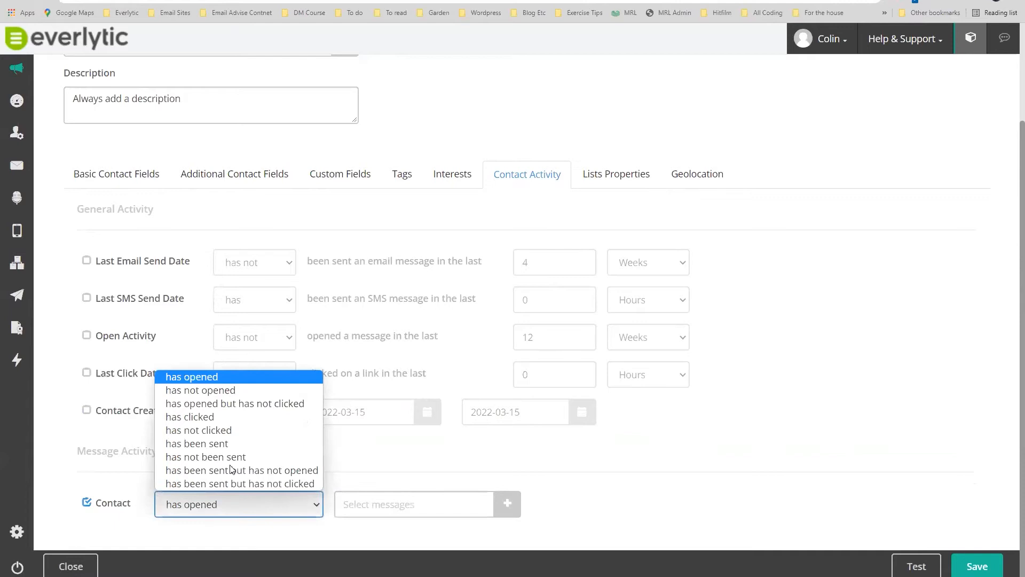
left_click(192, 418)
left_click(396, 502)
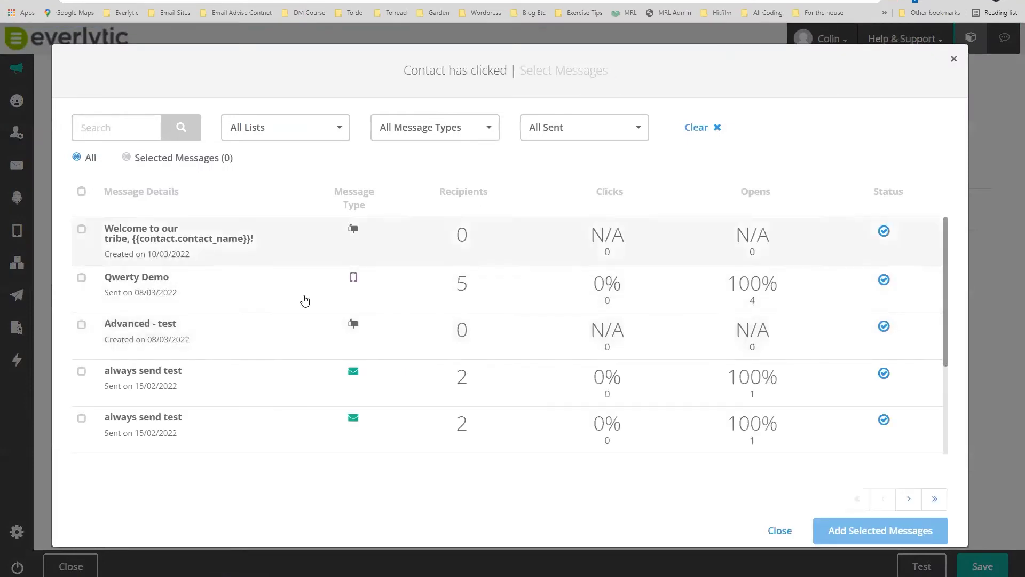
left_click(908, 501)
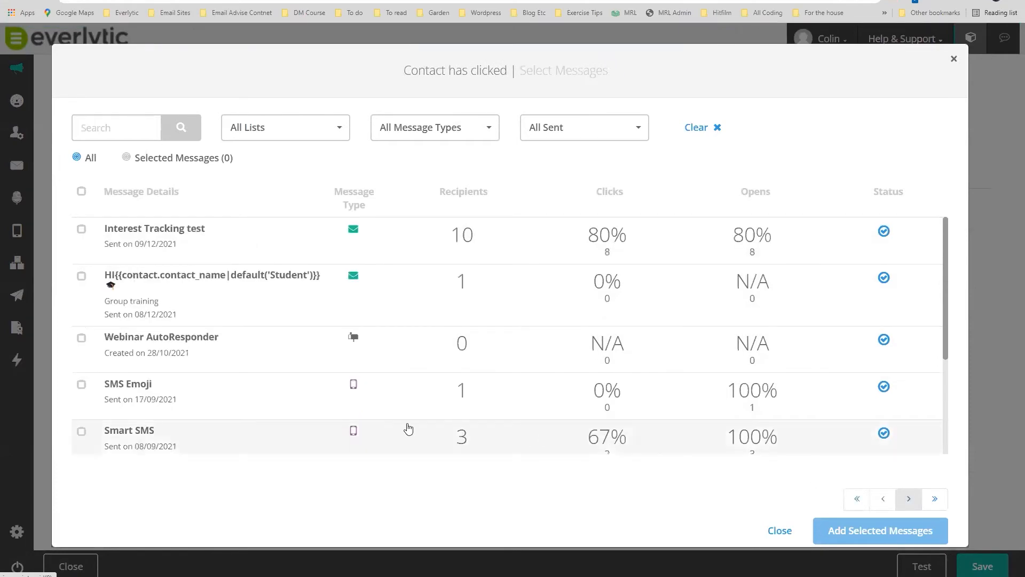
left_click(177, 239)
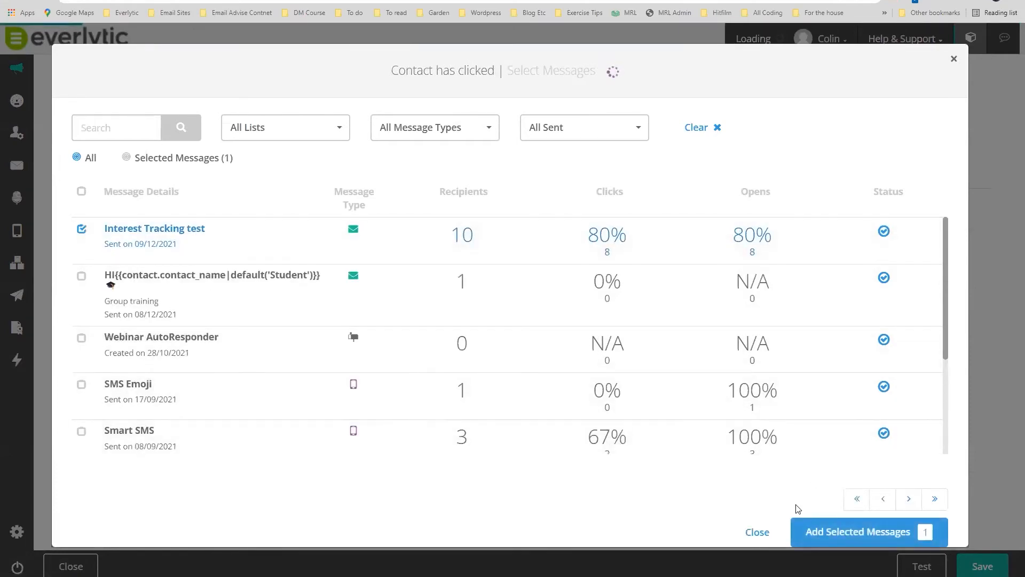
left_click(856, 532)
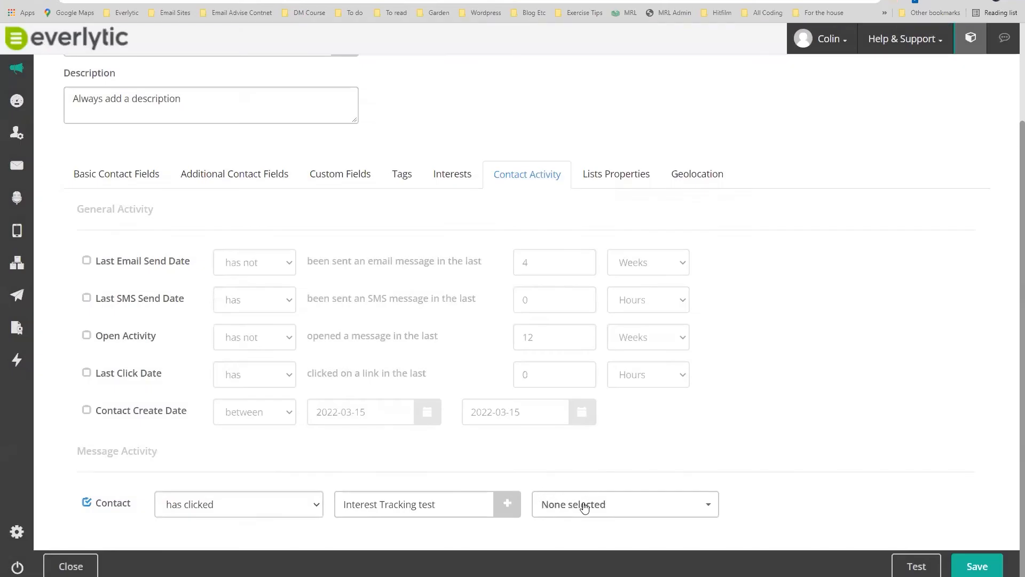
Limit the clicked links to the ProofHub, Topco and stonebarkgravel.co.za URLs.
left_click(582, 504)
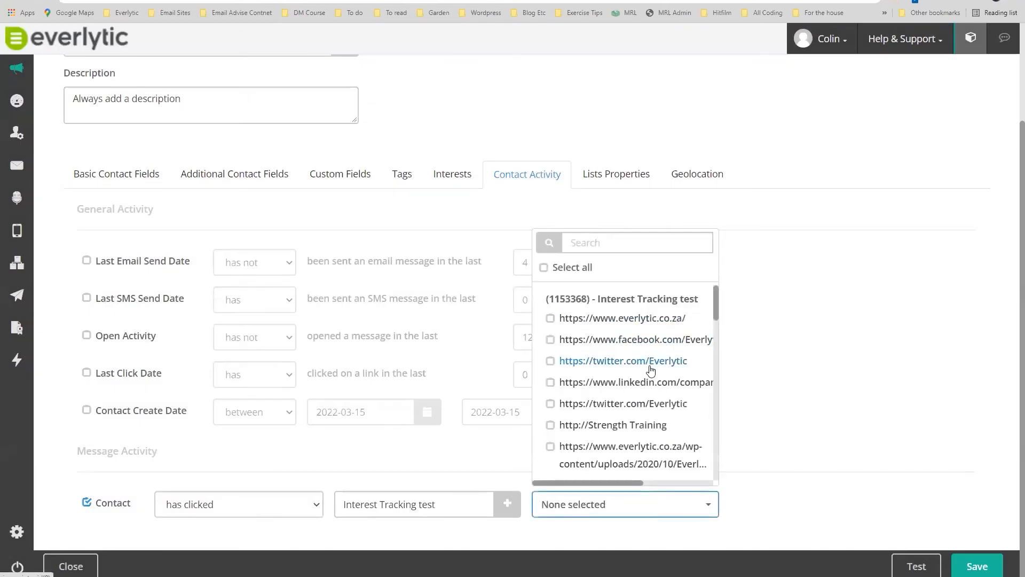
scroll(652, 373, "down", 5)
scroll(666, 404, "down", 3)
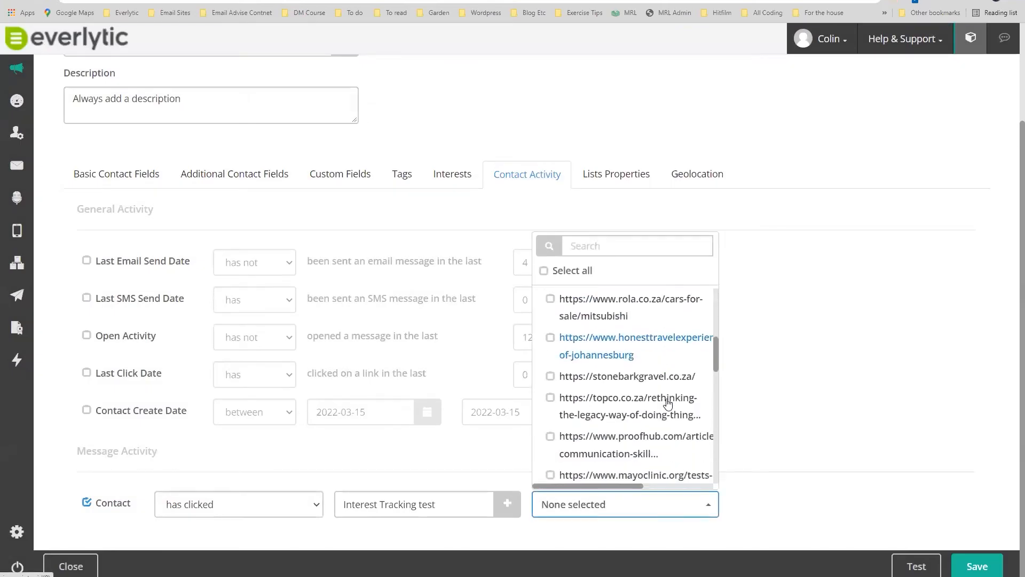
scroll(668, 404, "down", 2)
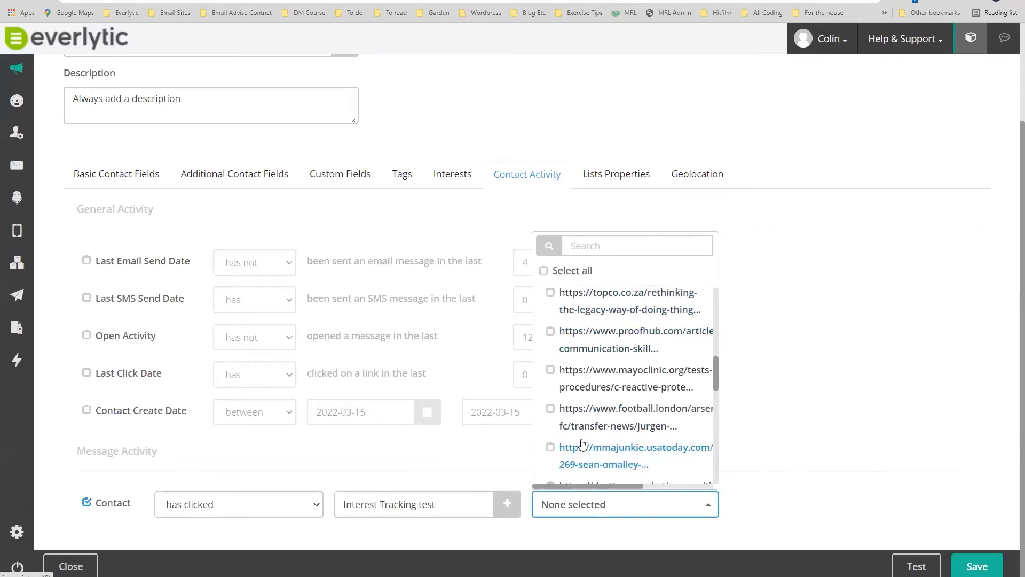
scroll(574, 453, "up", 1)
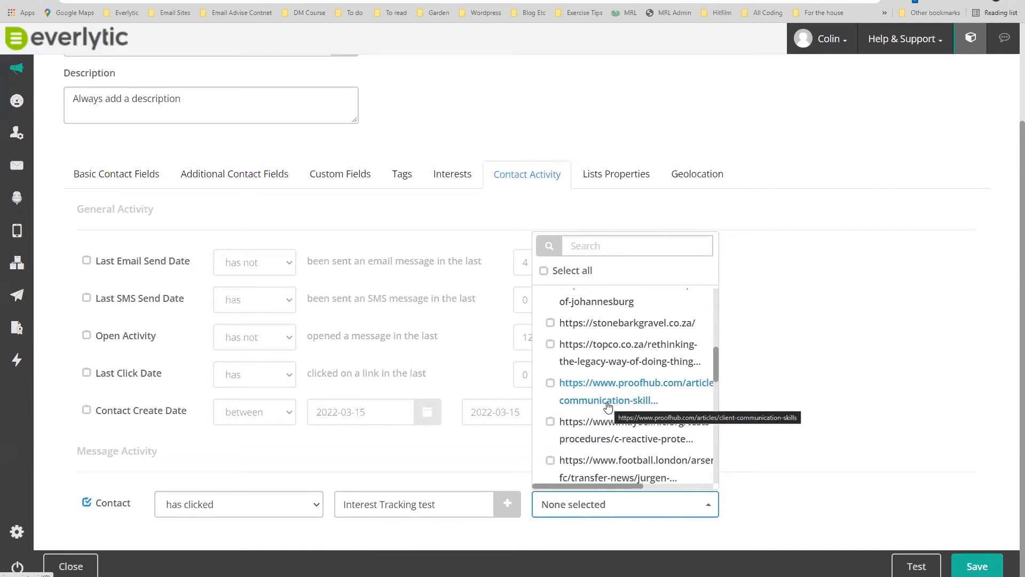
left_click(551, 385)
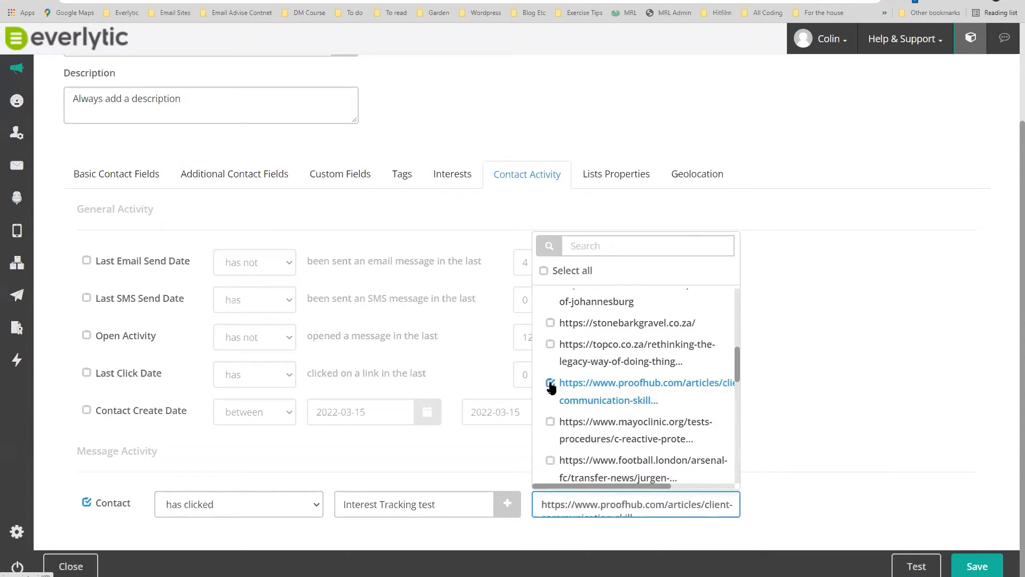
left_click(551, 346)
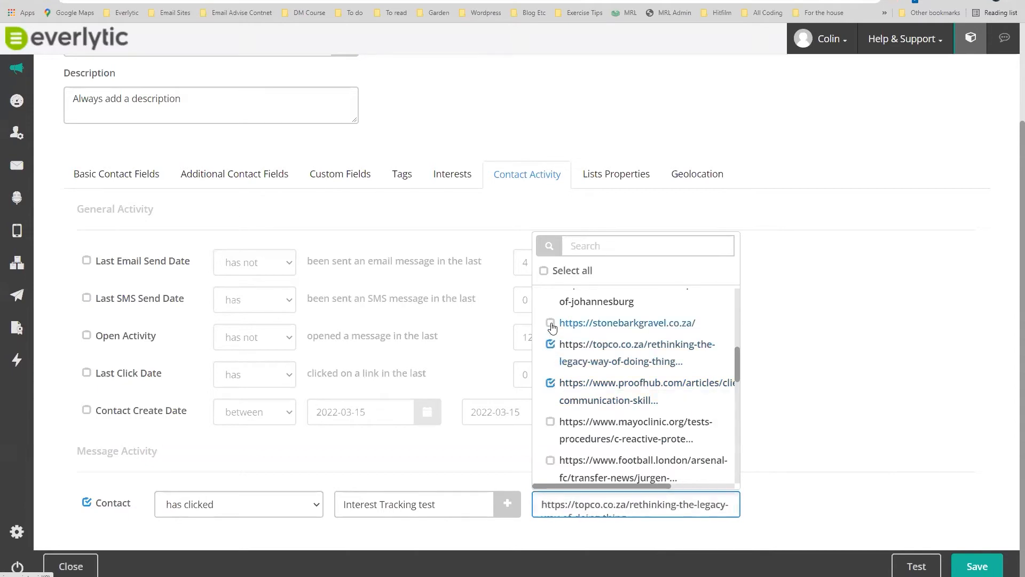
left_click(551, 323)
Save and test the filter, then dismiss the test results.
left_click(917, 566)
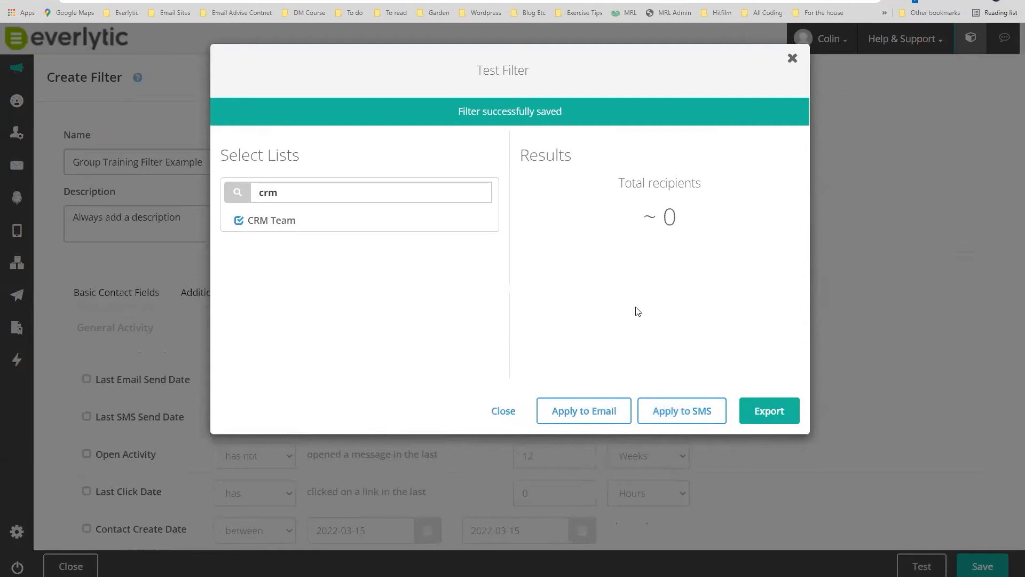
left_click(791, 62)
scroll(193, 484, "down", 2)
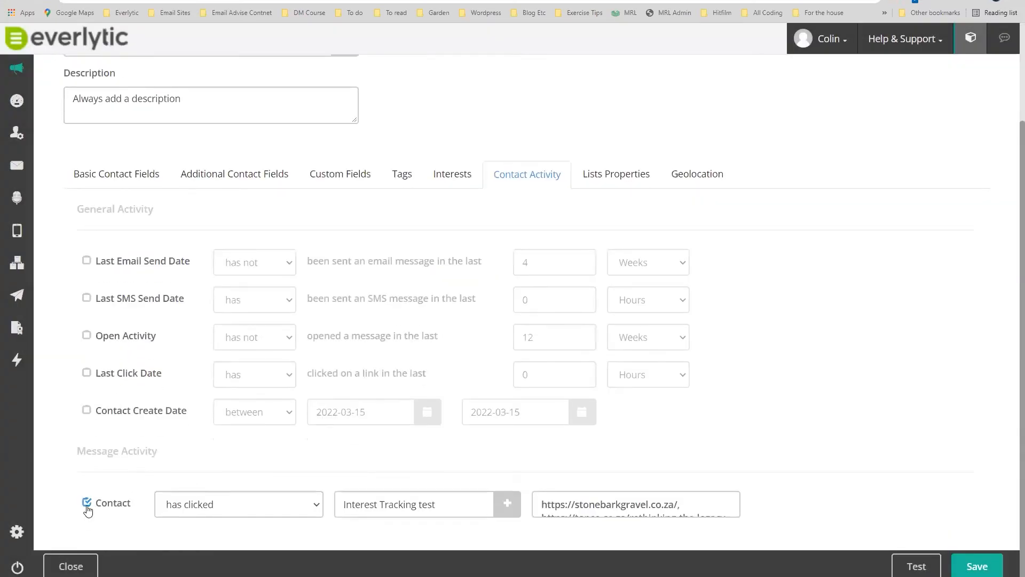
Switch off the link-click condition, toggle Open Activity on and off, and show Lists Properties.
left_click(216, 505)
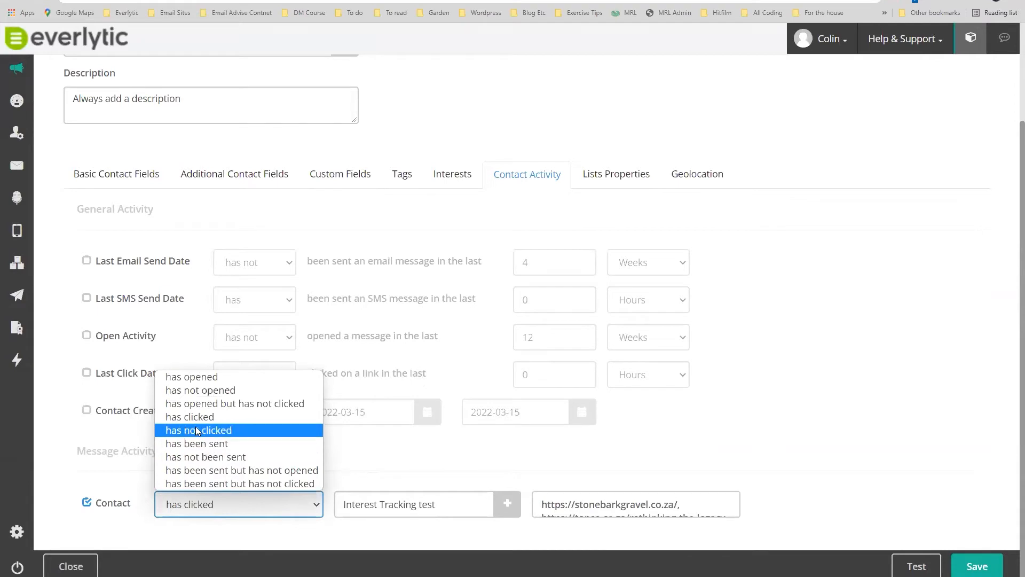
left_click(87, 504)
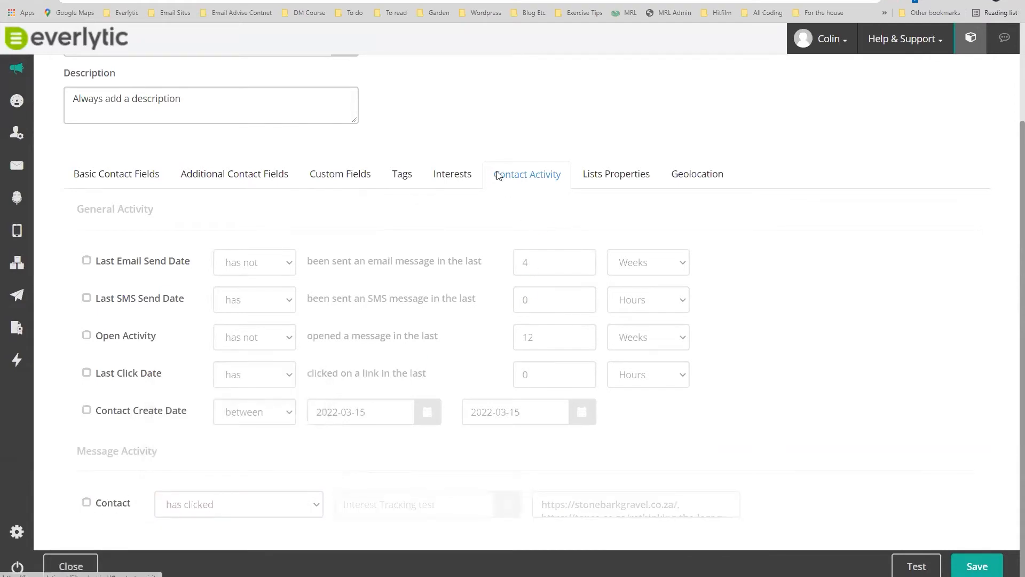
mouse_move(565, 181)
left_mouse_down()
mouse_move(527, 174)
mouse_move(531, 208)
mouse_move(514, 214)
mouse_move(555, 200)
left_mouse_up()
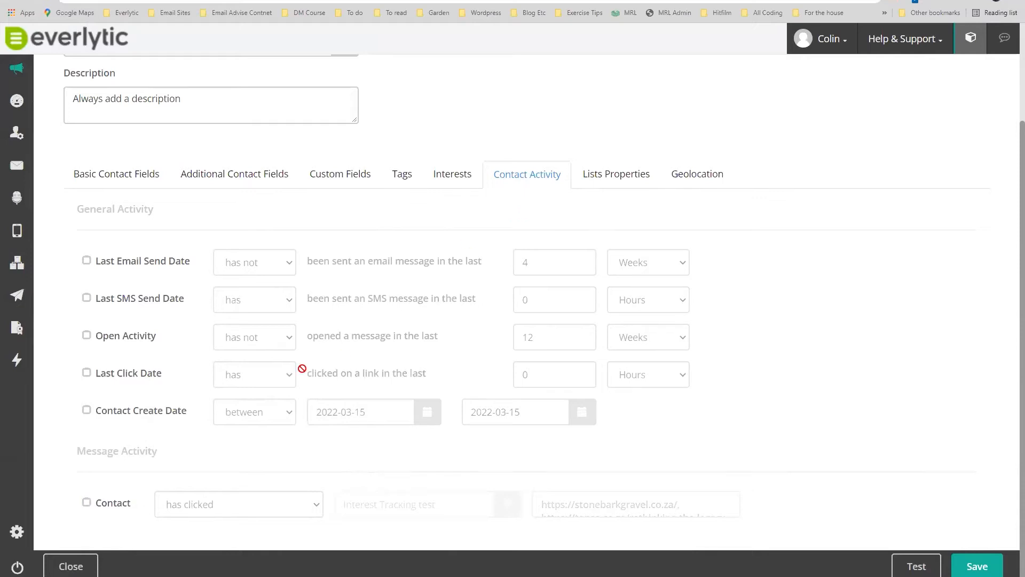
left_click(88, 337)
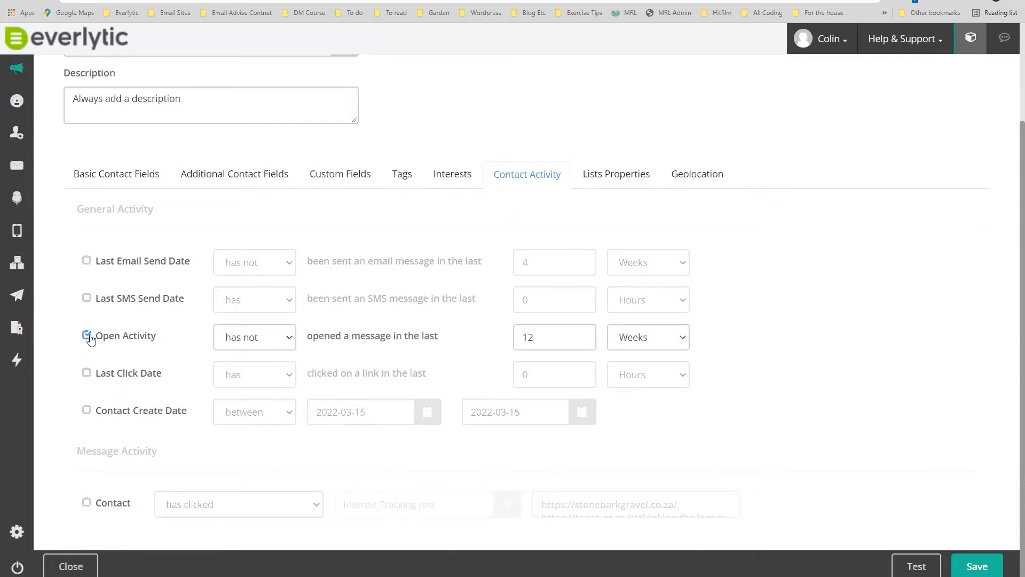
left_click(277, 337)
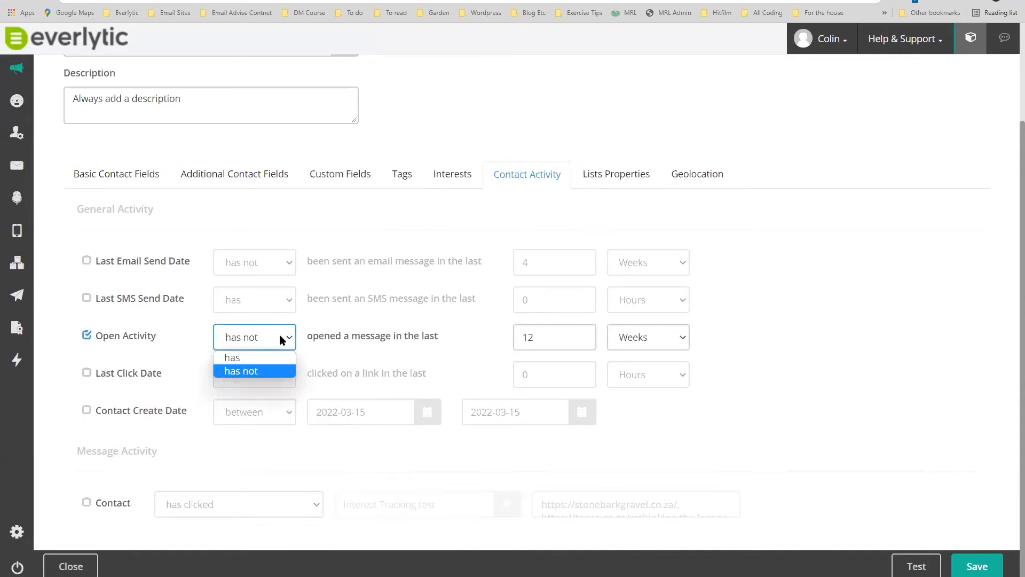
left_click(87, 337)
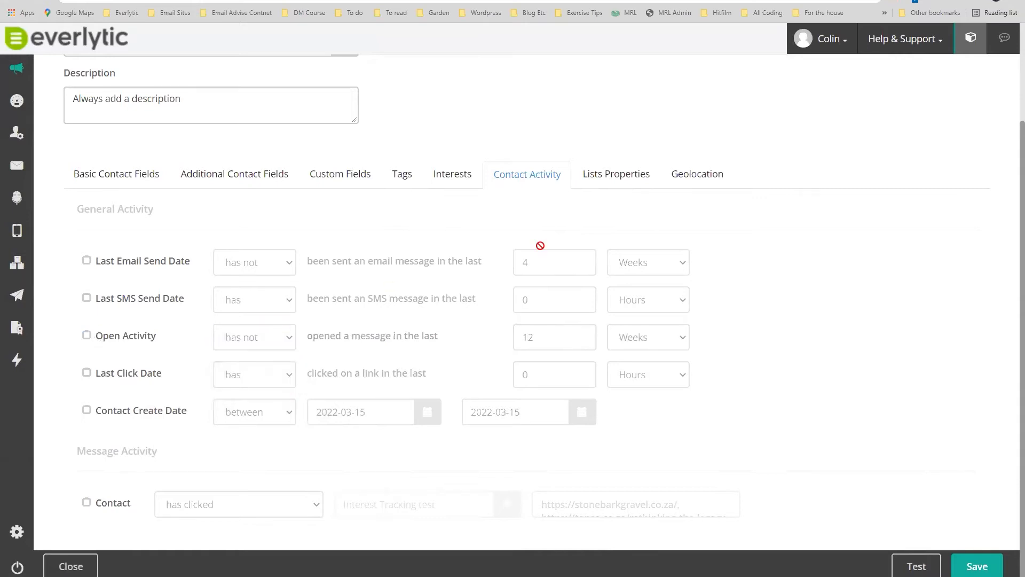
left_click(608, 176)
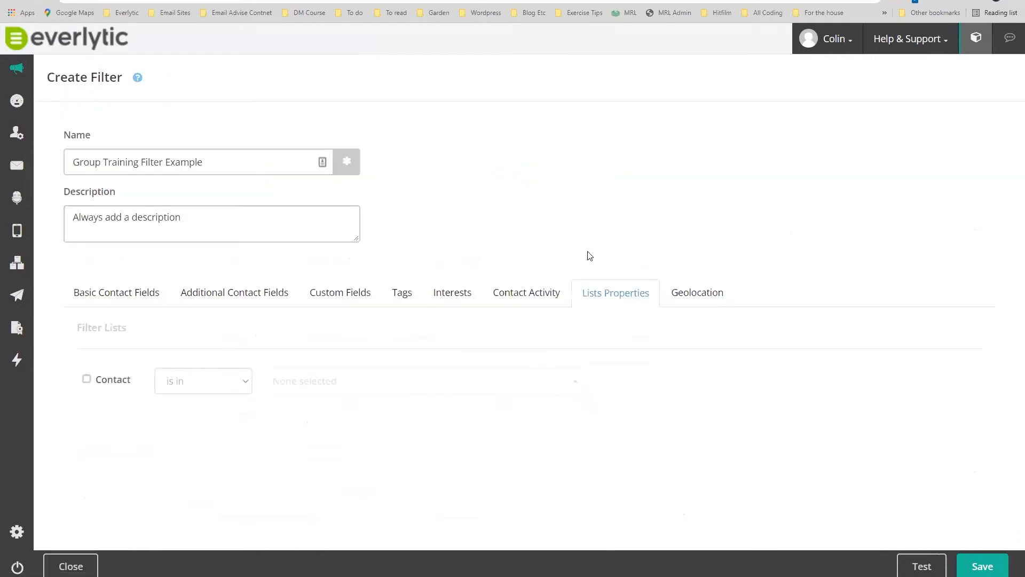
Add a list condition 'Contact is not in Advanced Training', found by searching 'training'.
left_click(86, 380)
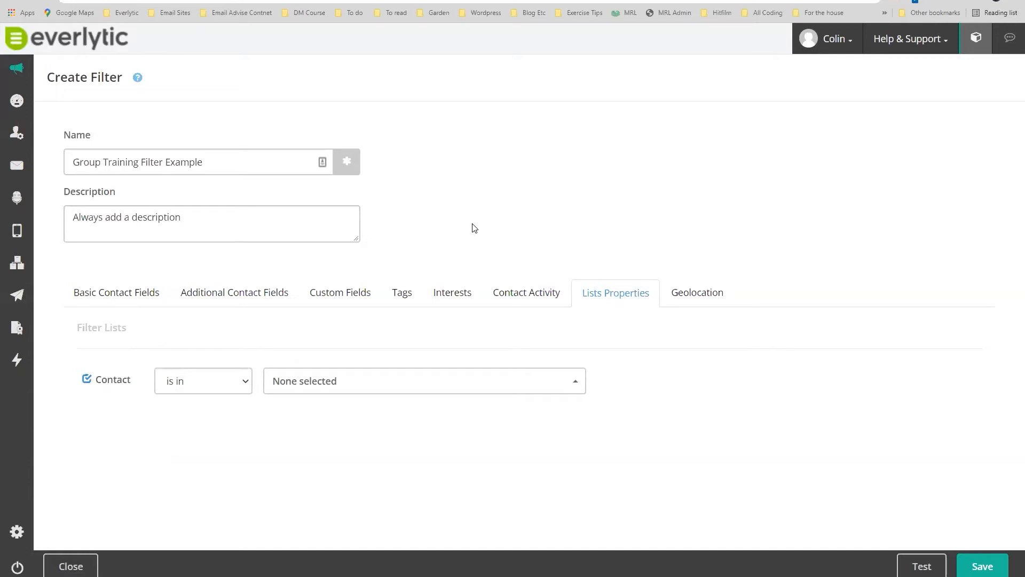
left_click(237, 387)
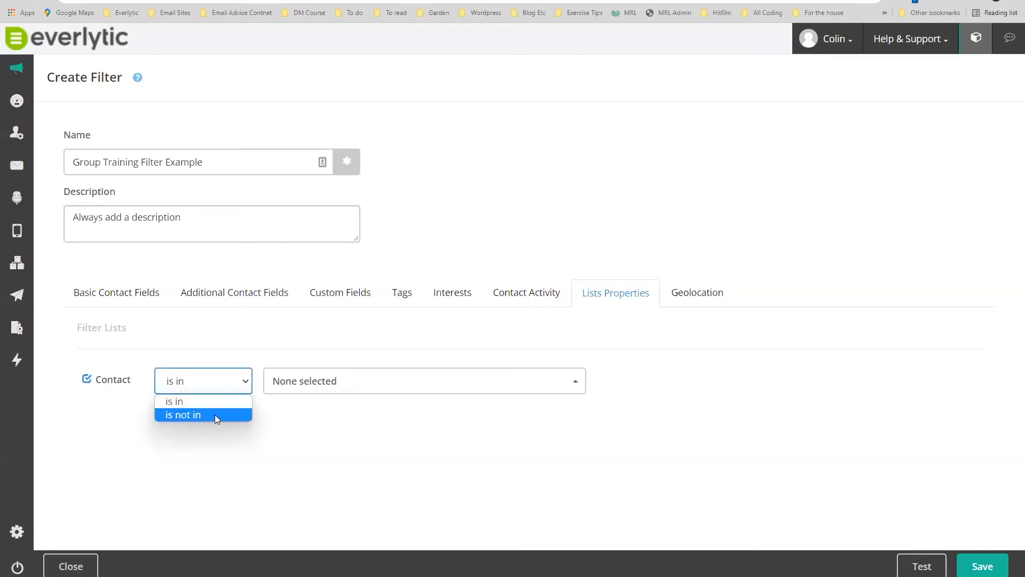
left_click(215, 414)
left_click(337, 380)
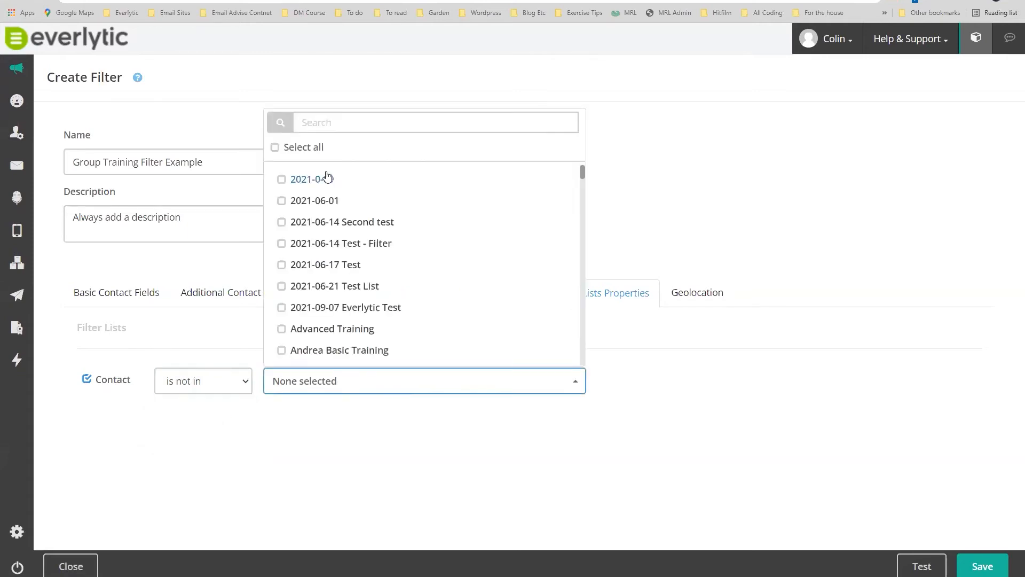
left_click(320, 124)
type("training")
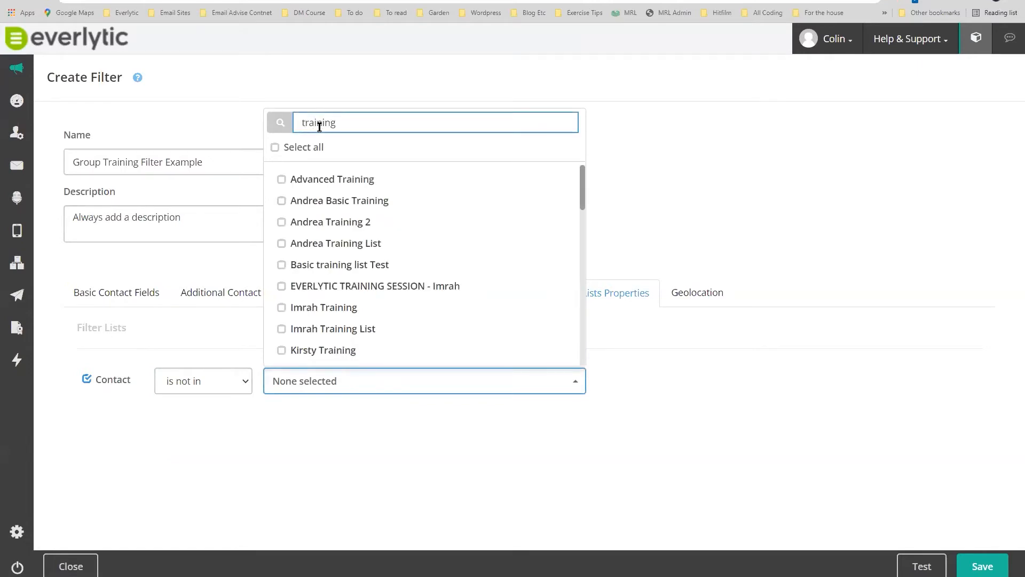
left_click(282, 180)
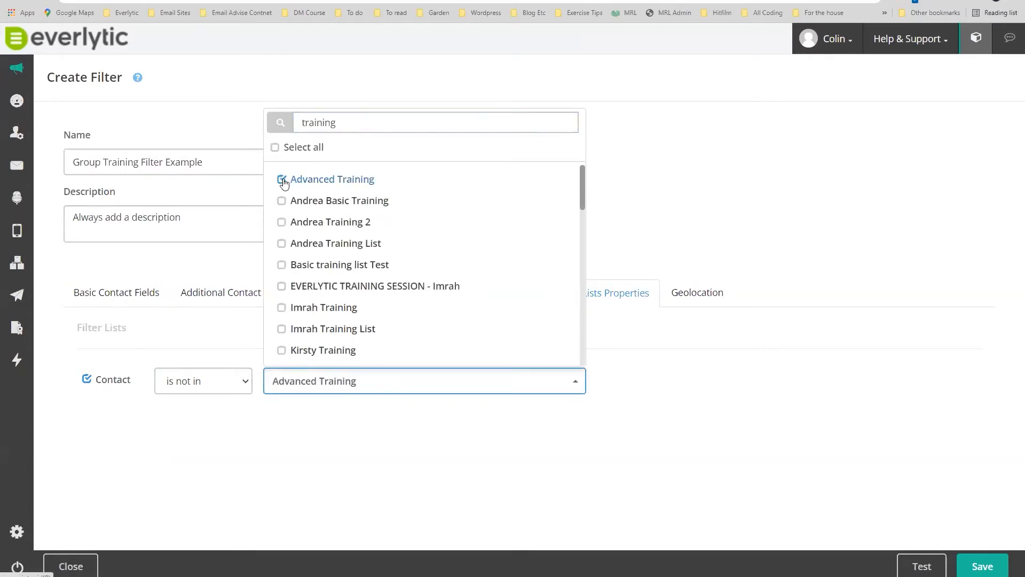
left_click(832, 484)
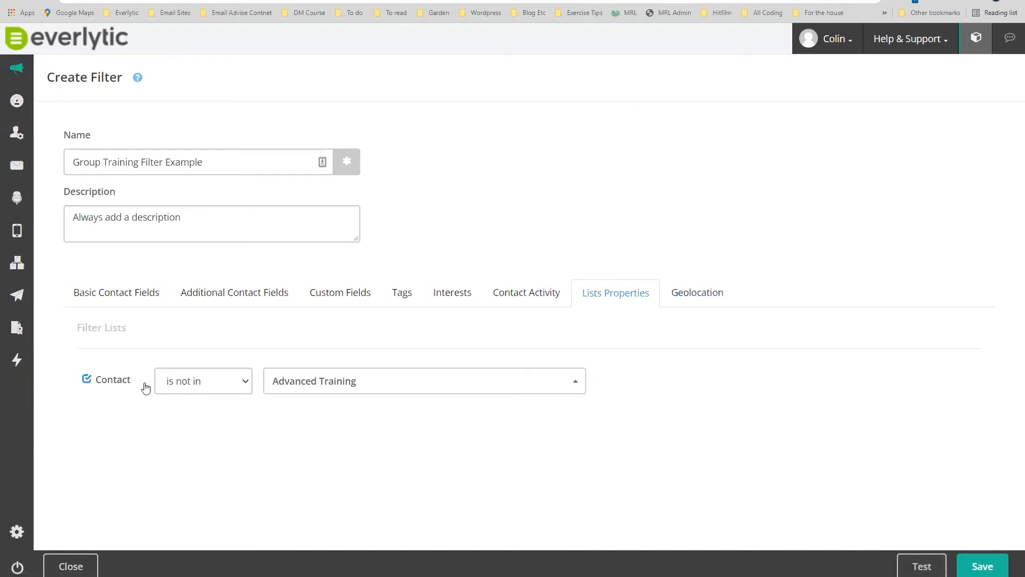
Switch off the list condition and add a Geolocation condition for South Africa.
left_click(86, 379)
left_click(679, 294)
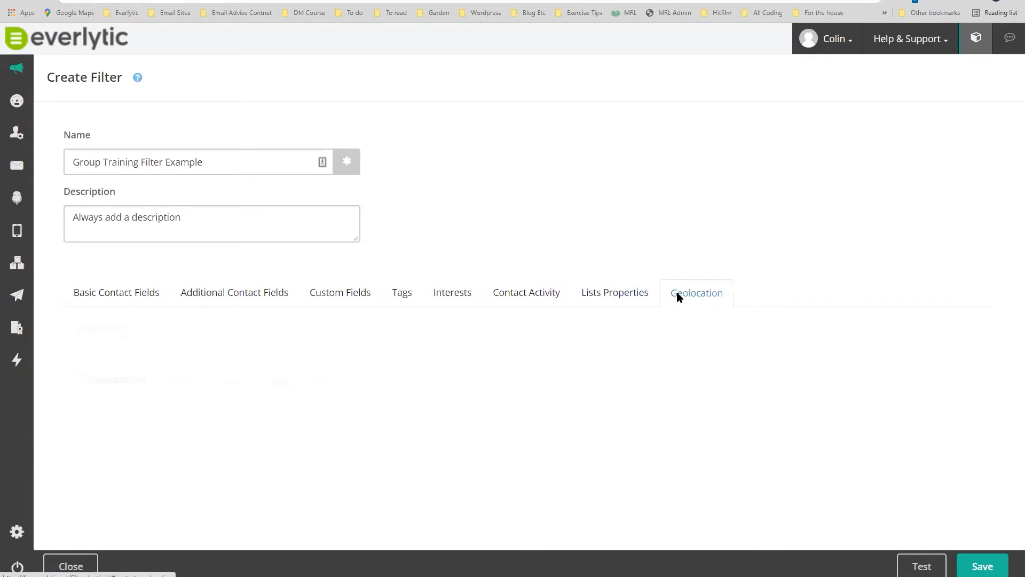
left_click(86, 379)
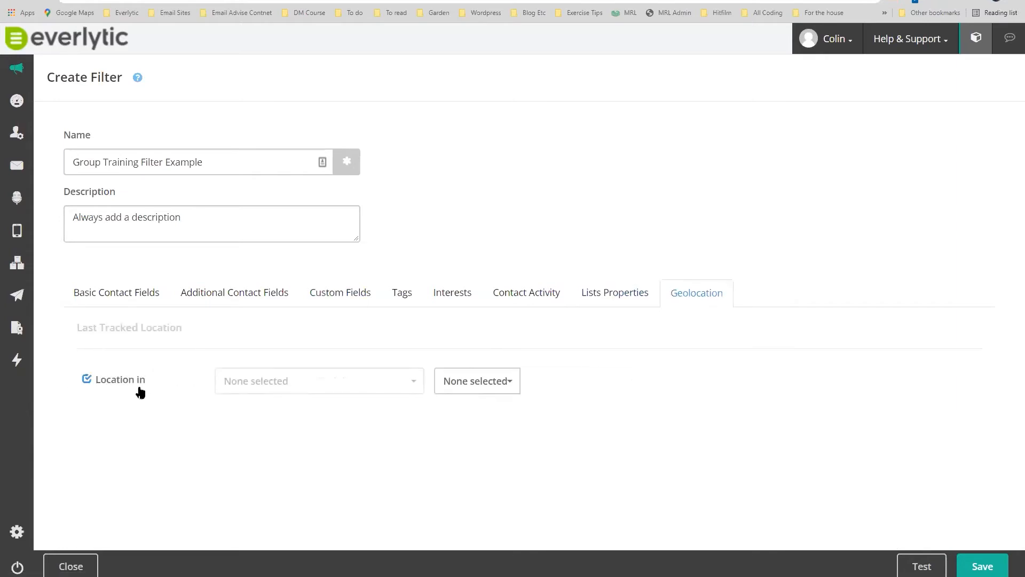
left_click(314, 386)
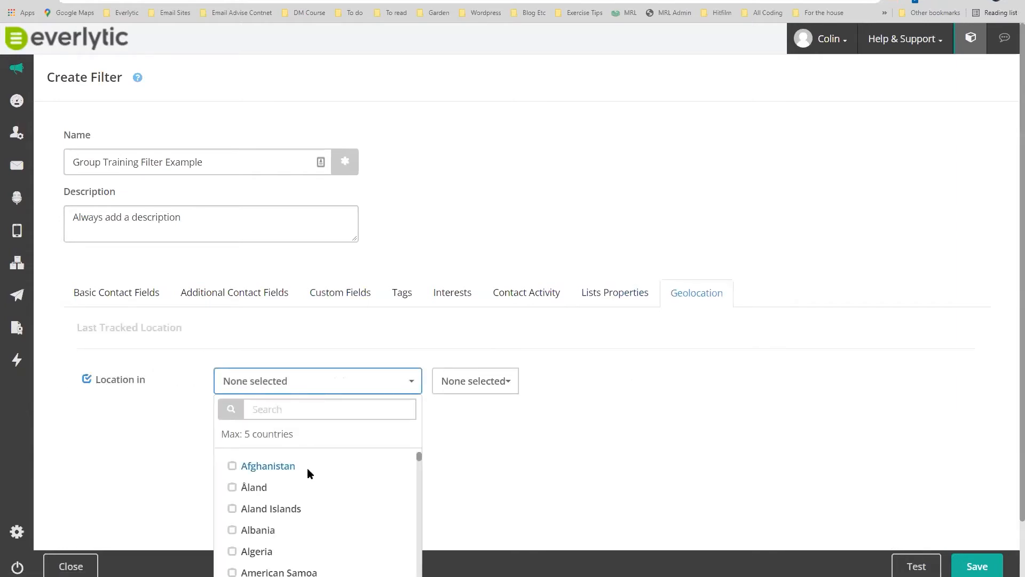
left_click(498, 389)
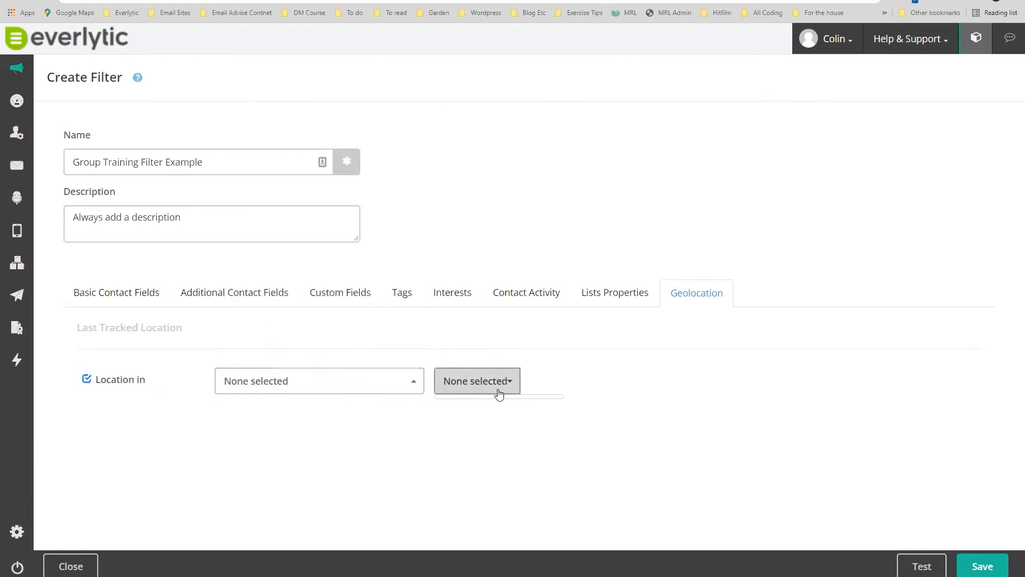
left_click(366, 387)
left_click(258, 122)
type("colin")
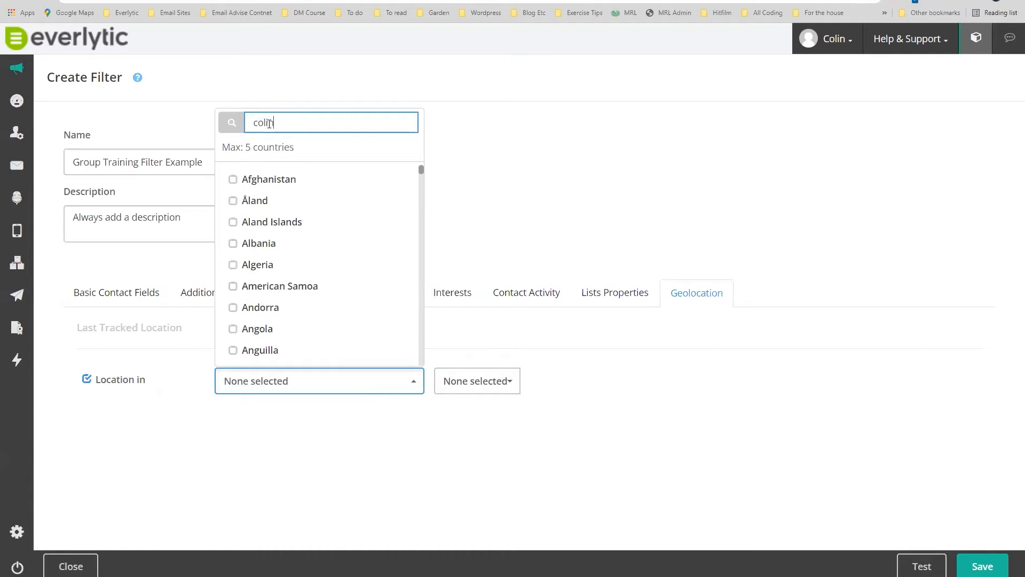
double_click(309, 352)
type("south")
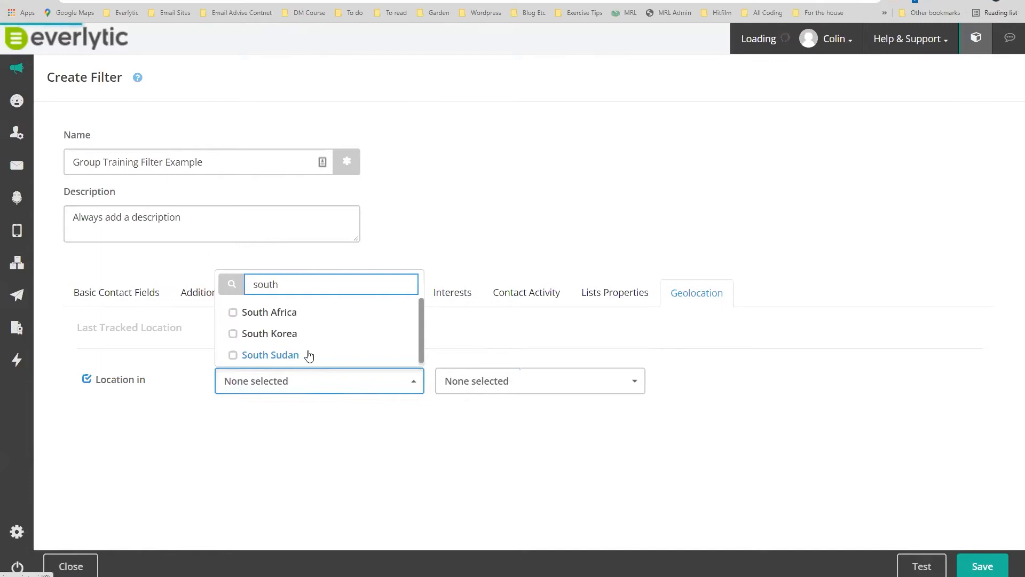
left_click(234, 313)
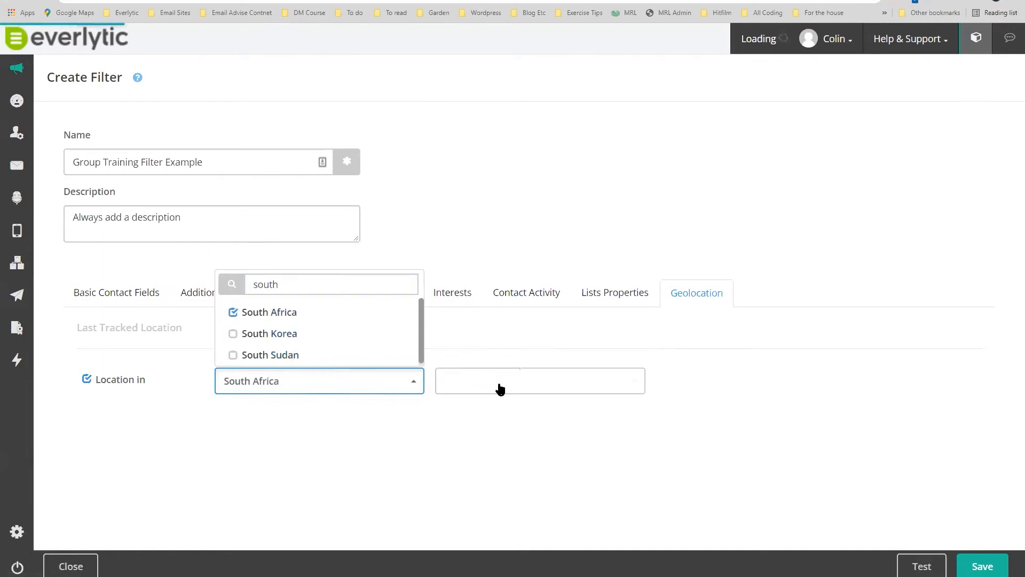
Browse the South African province options without choosing one, then switch off 'Location in'.
left_click(499, 386)
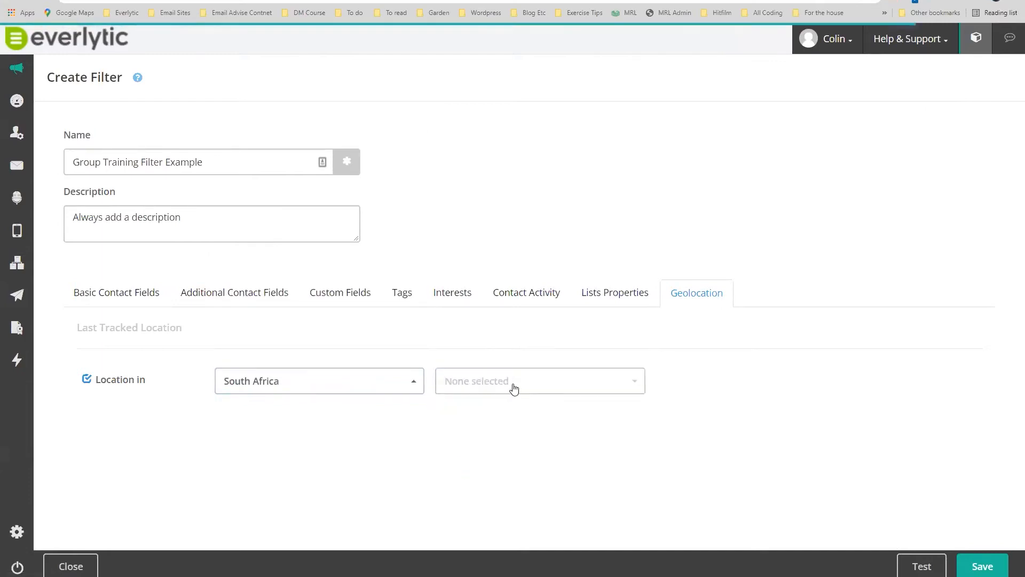
left_click(513, 385)
scroll(586, 254, "down", 2)
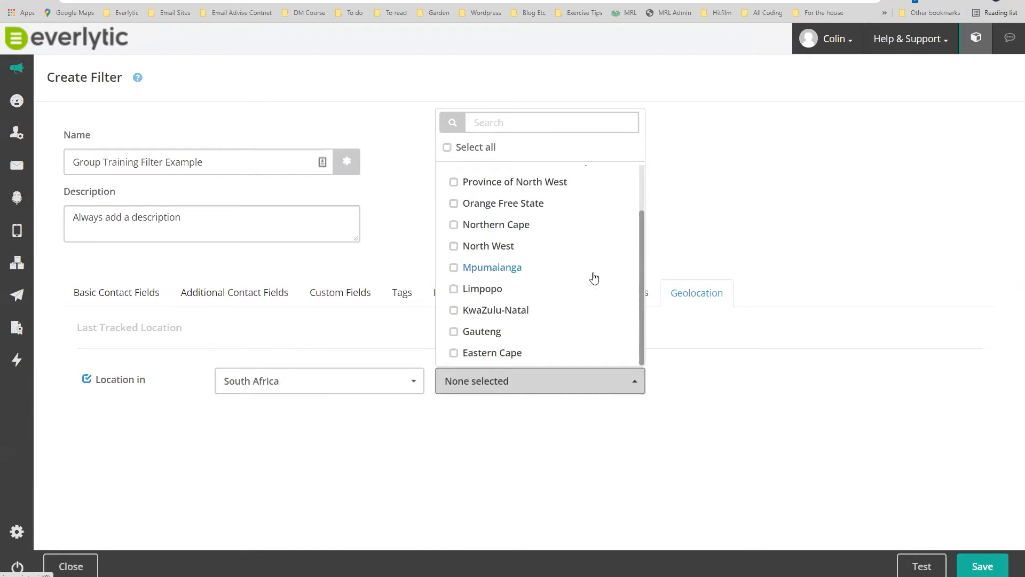
scroll(592, 277, "up", 2)
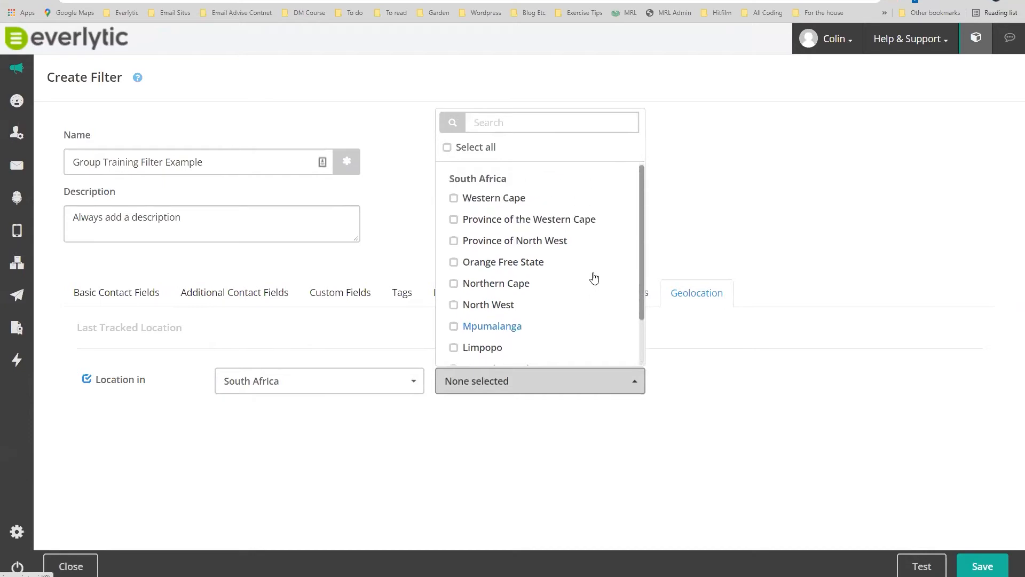
left_click(721, 245)
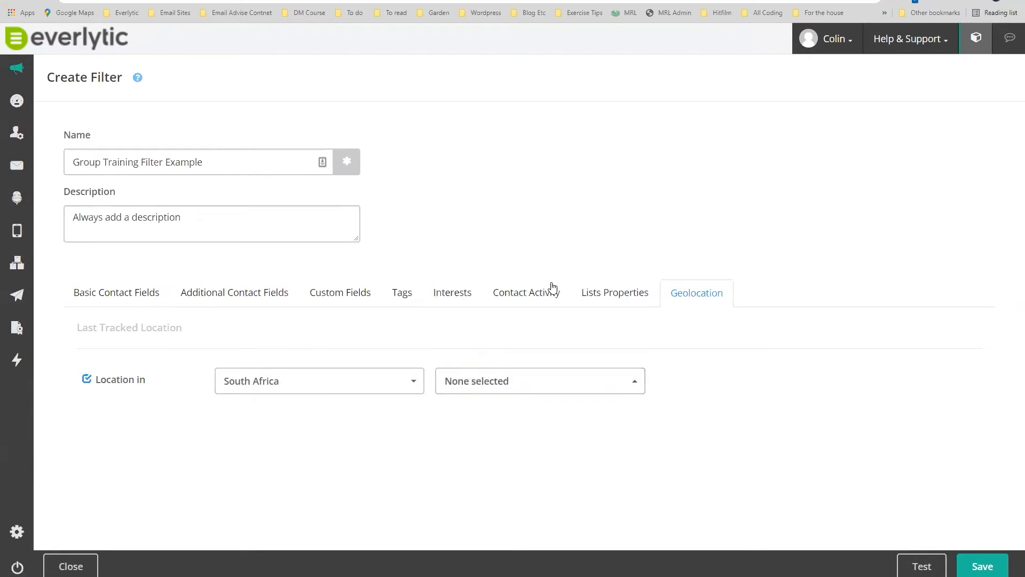
left_click(87, 381)
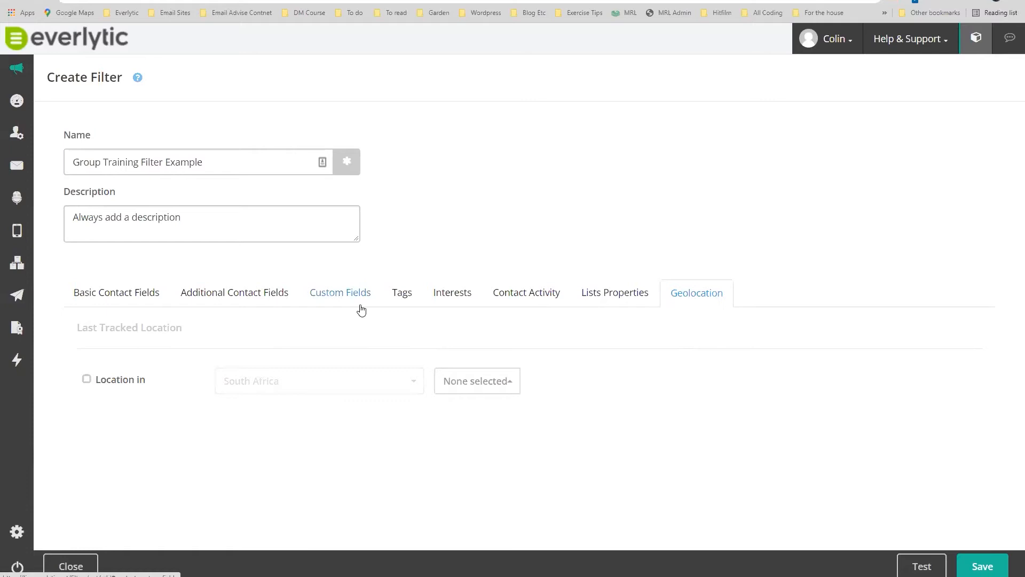
Enable Open Activity as 'has not' opened within the last 1 week.
left_click(534, 292)
scroll(255, 398, "down", 2)
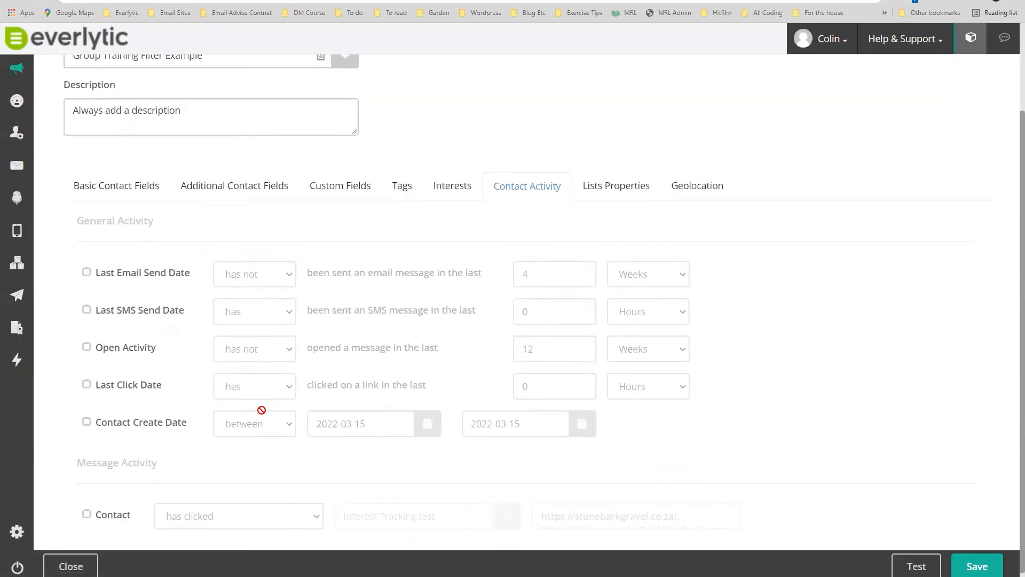
left_click(87, 347)
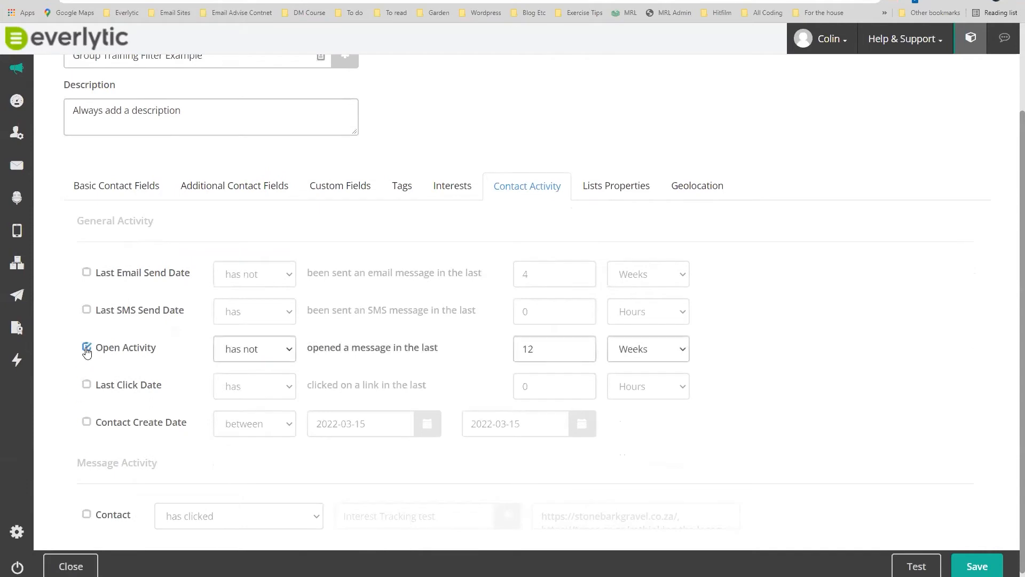
mouse_move(17, 137)
left_click(290, 350)
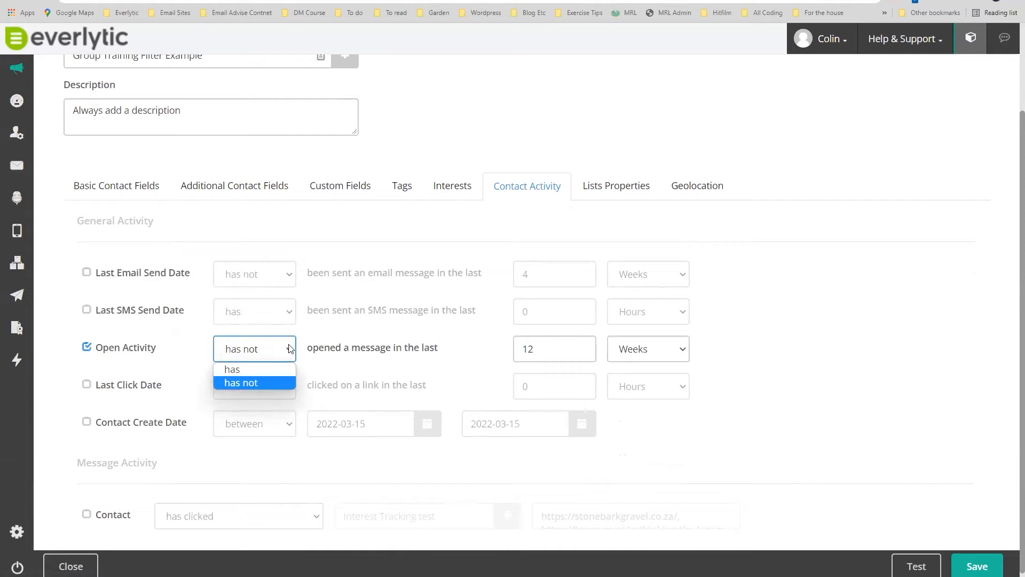
left_click(284, 383)
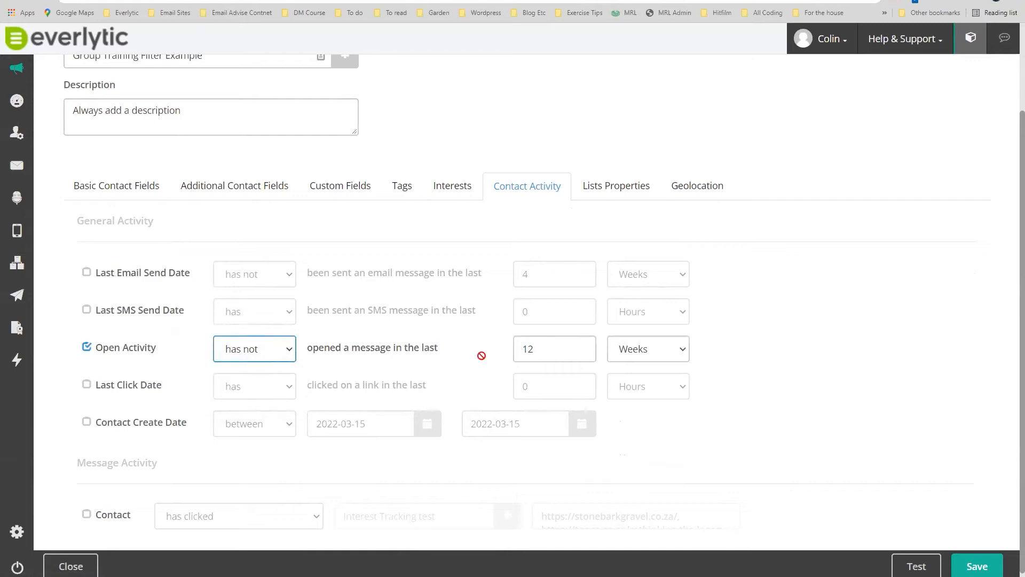
left_click(582, 345)
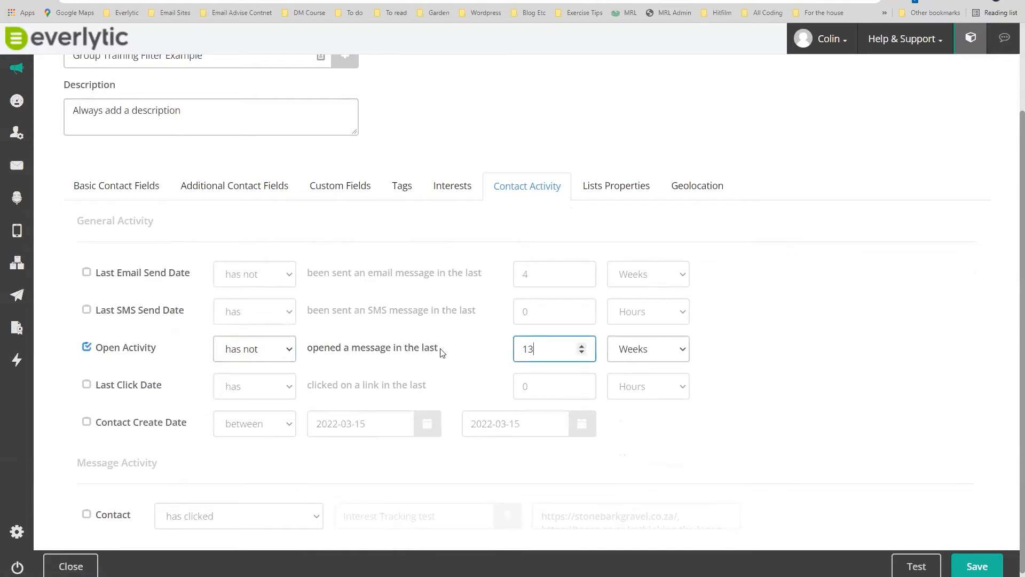
left_click(581, 346)
left_click(581, 346)
left_click(581, 346)
left_click(582, 346)
left_click(582, 347)
left_click(583, 346)
left_click(582, 346)
left_click(582, 352)
left_click(582, 353)
left_click(582, 353)
left_click(582, 353)
Test the filter on the CRM Team list for email, then close the results.
left_click(914, 568)
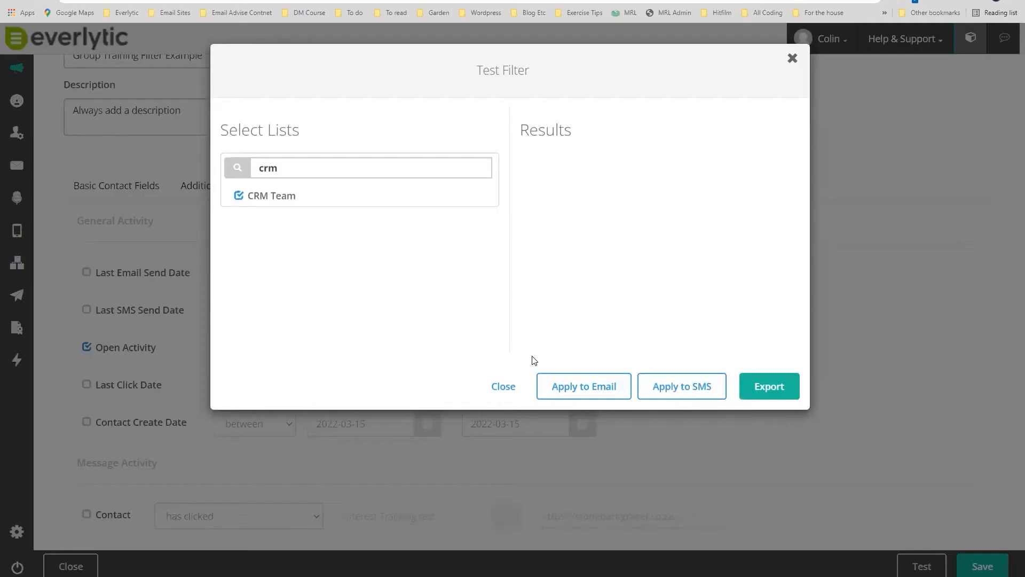
left_click(581, 390)
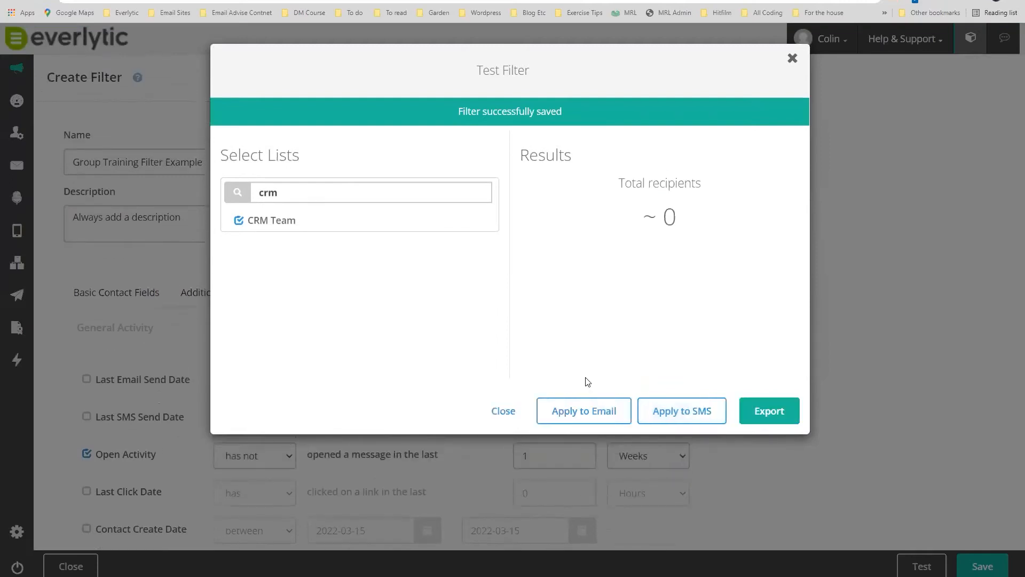
left_click(747, 414)
left_click(791, 59)
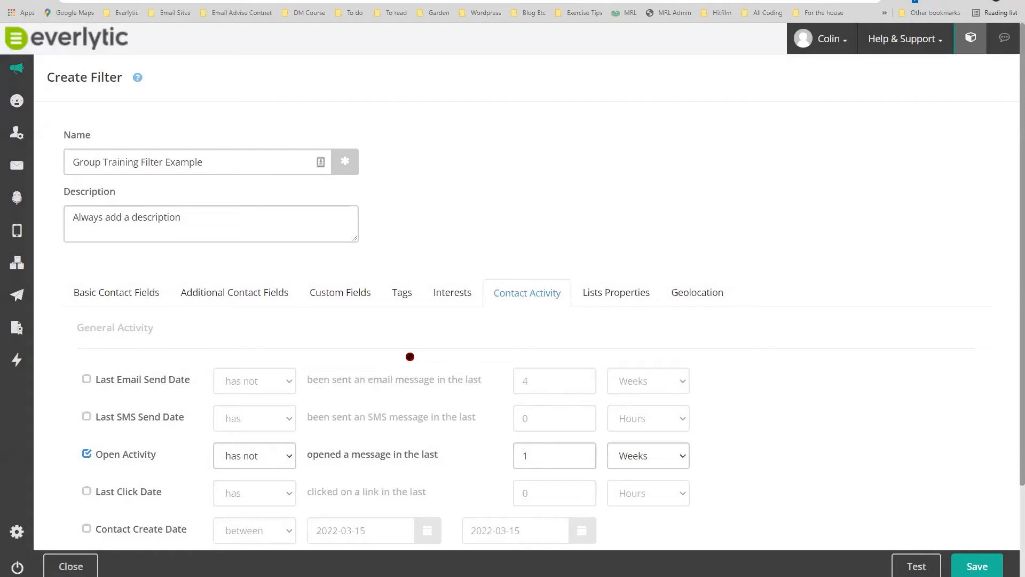
scroll(293, 337, "down", 2)
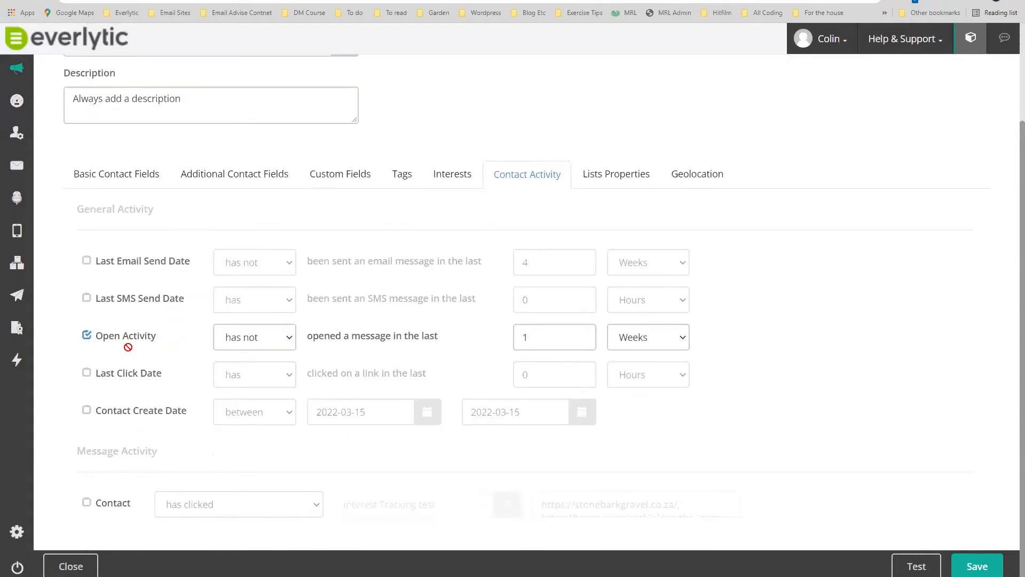
Switch off Open Activity and open the Tag Manager from Contacts.
left_click(87, 336)
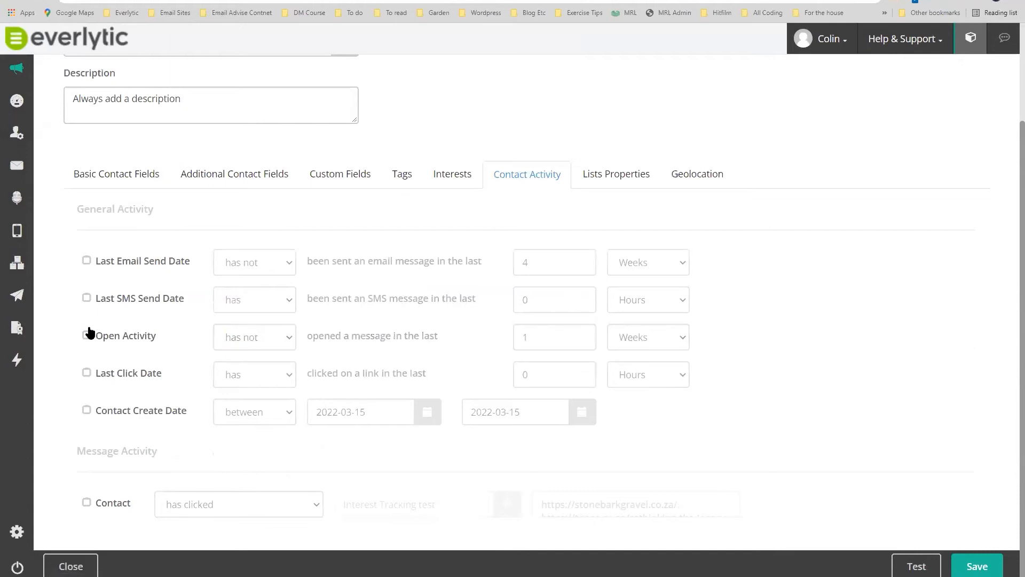
mouse_move(11, 137)
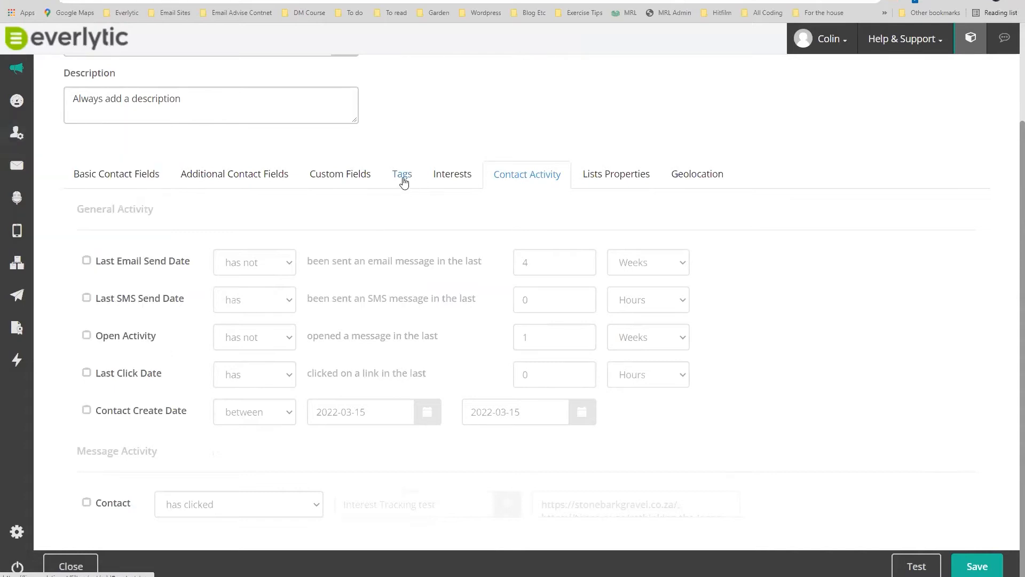
mouse_move(25, 185)
left_click(75, 298)
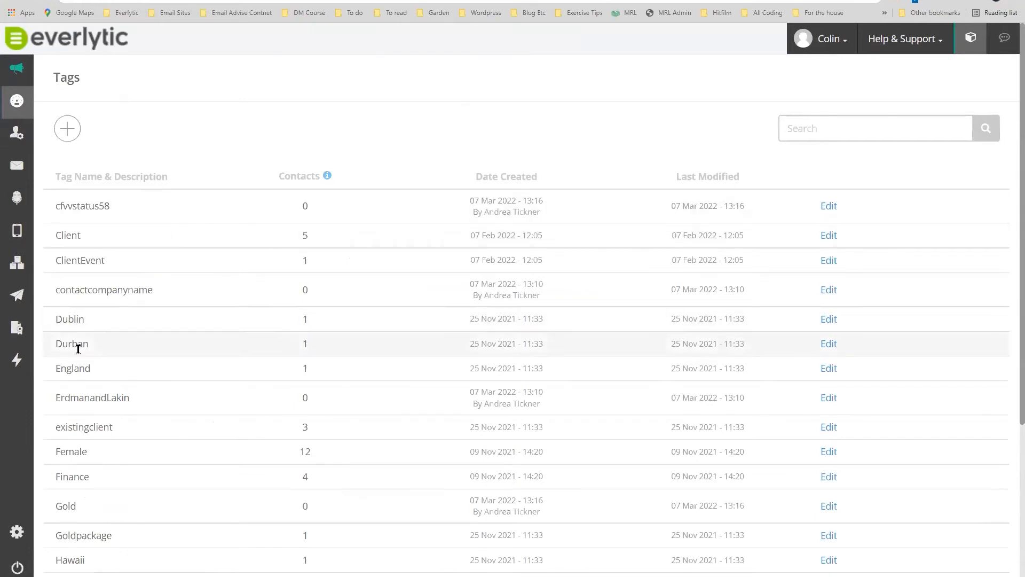
Review tag contact counts: Female 12, IT 2 and Client 5.
scroll(78, 352, "down", 3)
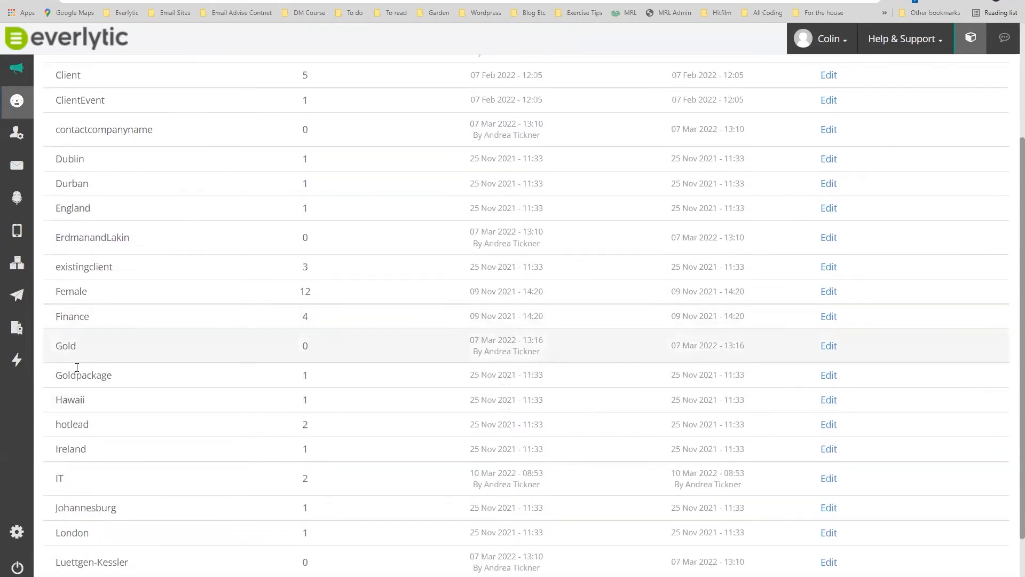
scroll(115, 451, "down", 1)
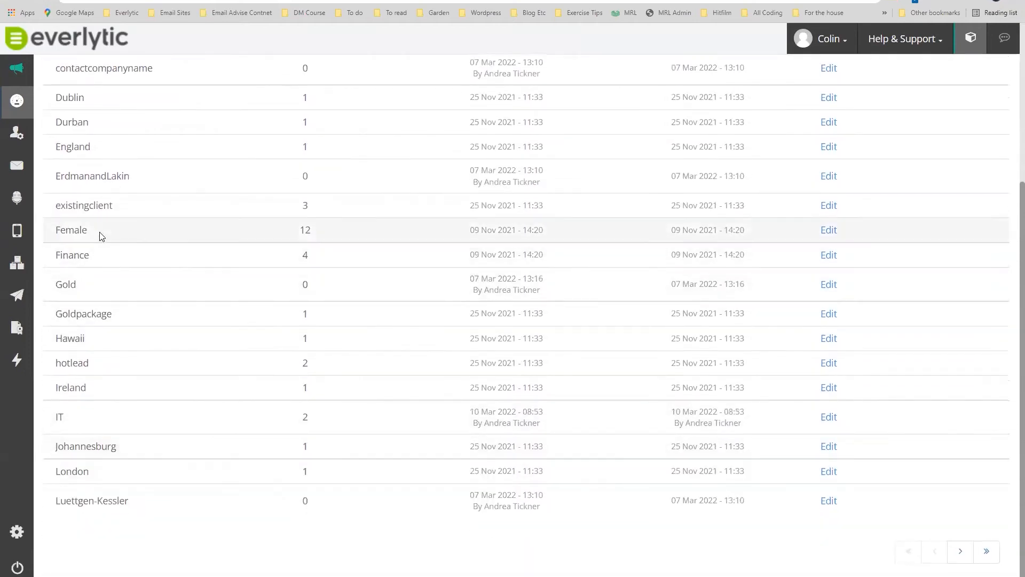
left_click_drag(316, 233, 294, 231)
left_click_drag(317, 419, 295, 421)
scroll(314, 318, "up", 3)
left_click_drag(316, 175, 296, 172)
scroll(437, 282, "up", 1)
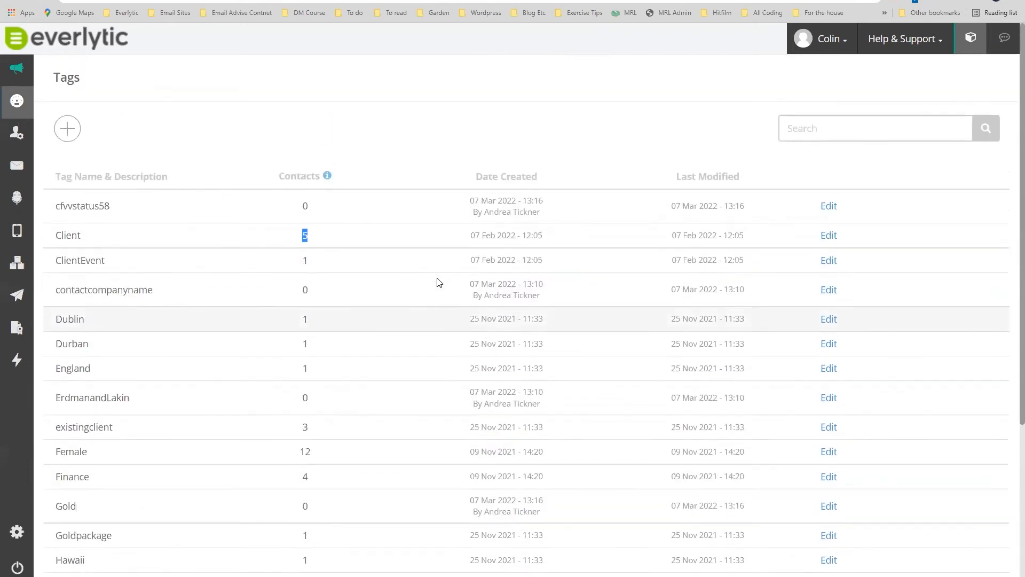
Open and cancel the Create Tag dialog, and view the cfvvstatus58 tag without changes.
left_click(68, 128)
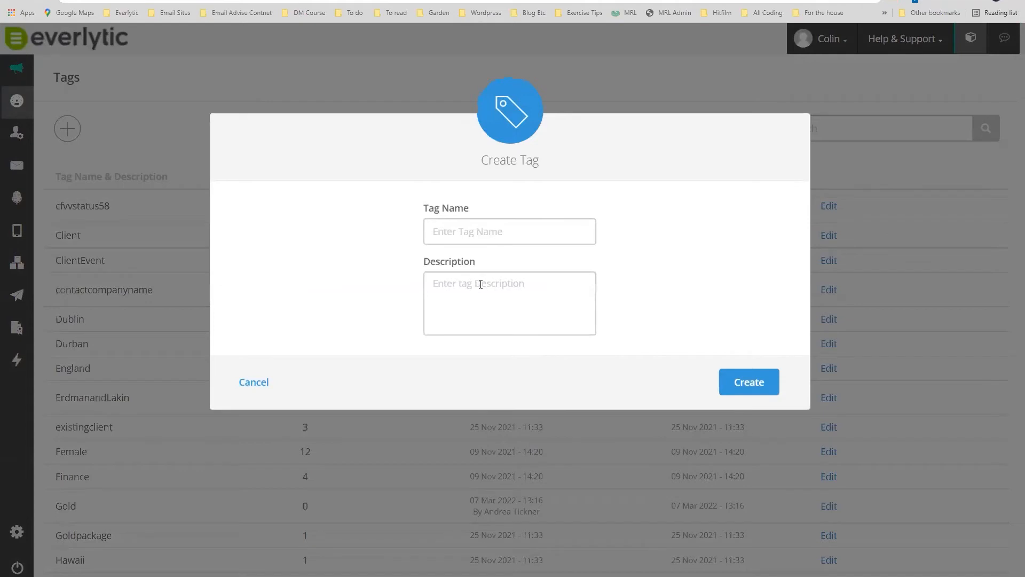
left_click(252, 383)
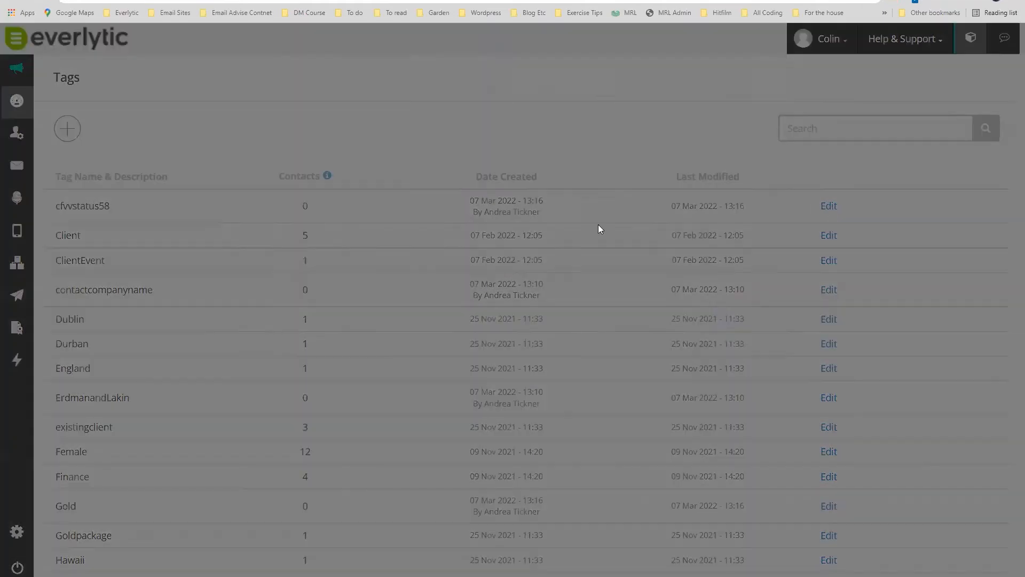
left_click(254, 383)
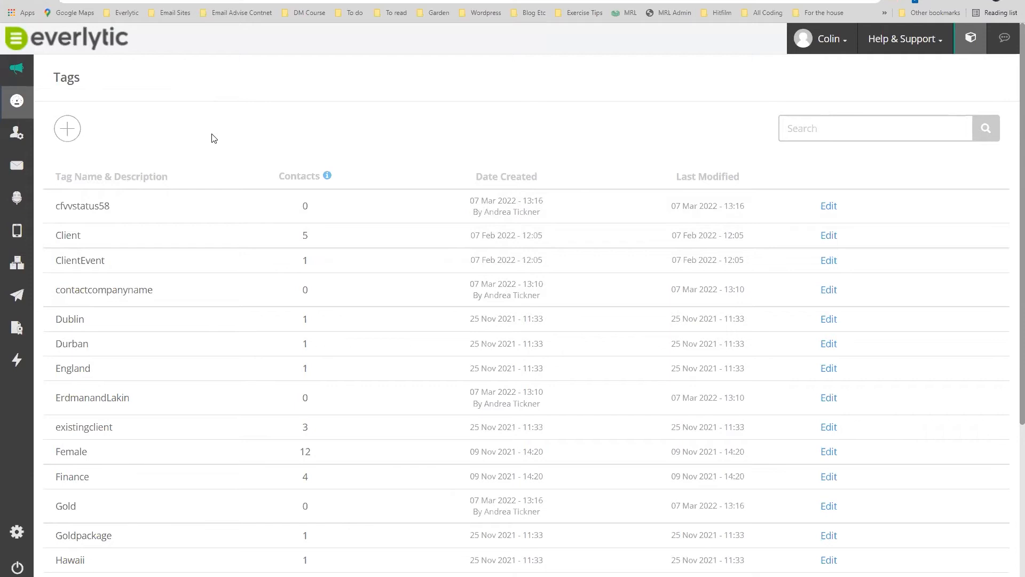
mouse_move(17, 133)
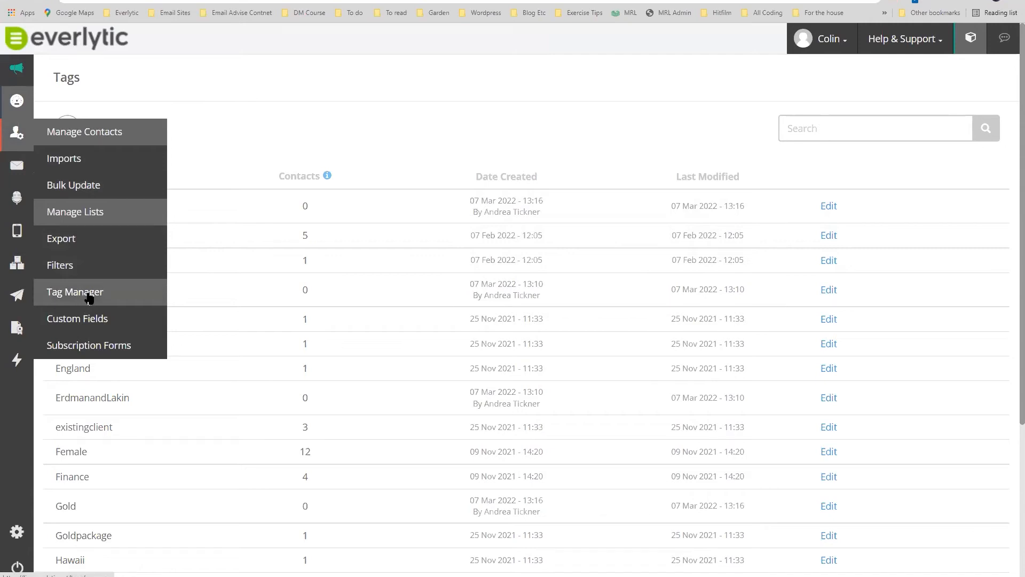
mouse_move(17, 300)
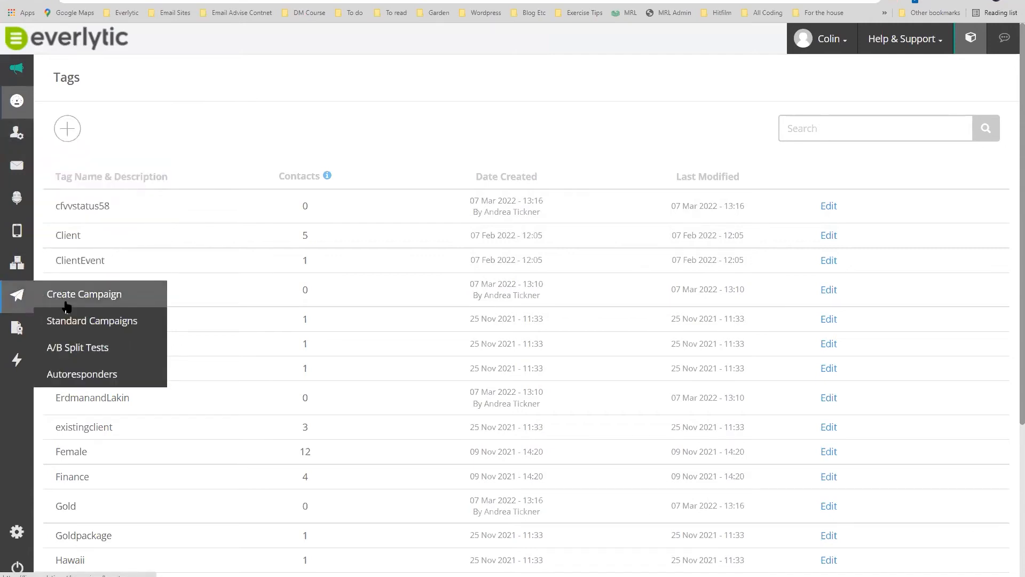
View the Standard Campaign History, then choose another Campaigns page, which fails to load.
left_click(85, 324)
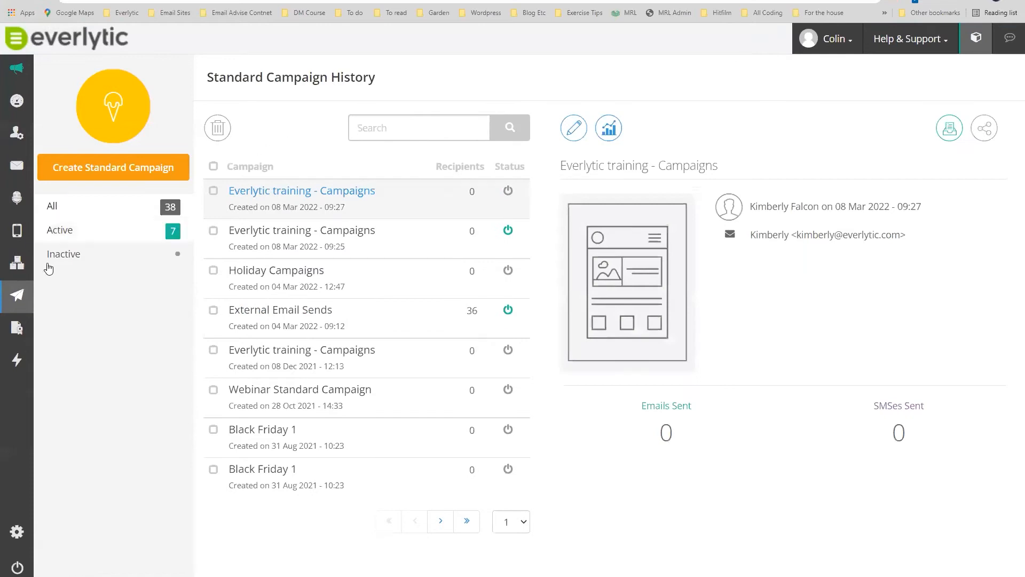
mouse_move(64, 295)
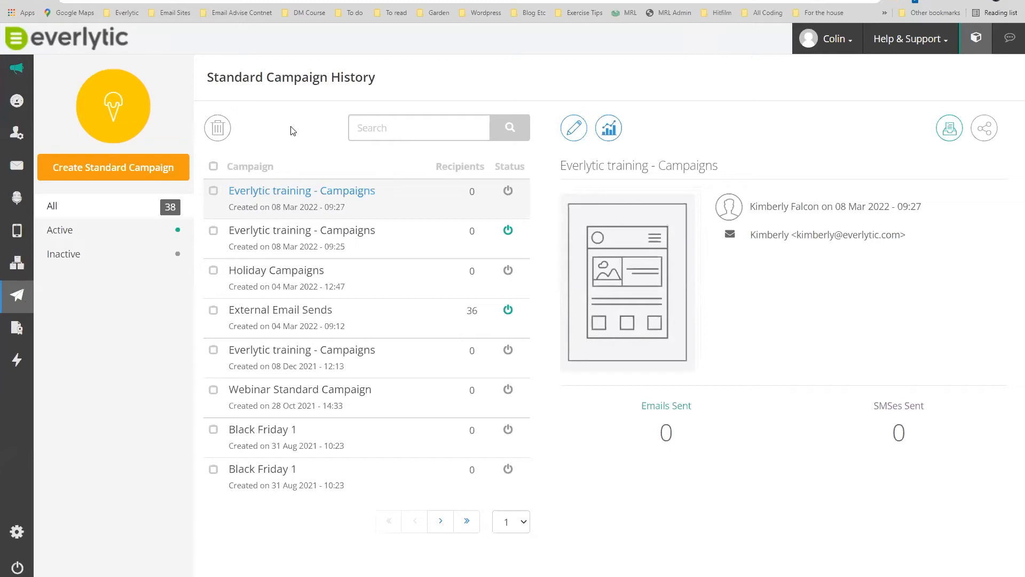
left_click(109, 173)
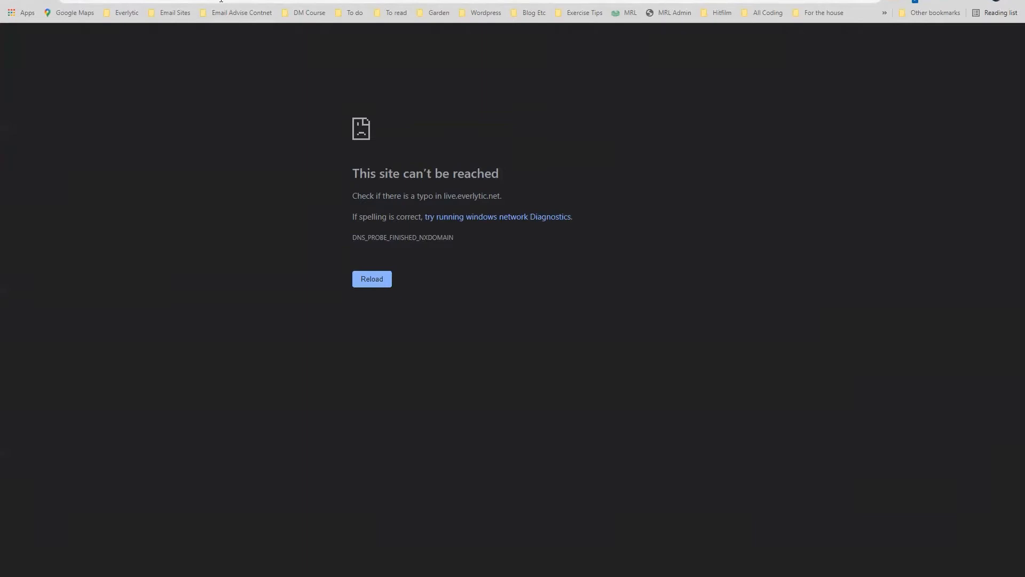
Load the live1 Everlytic server address in the address bar to restore the dashboard.
left_click(214, 1)
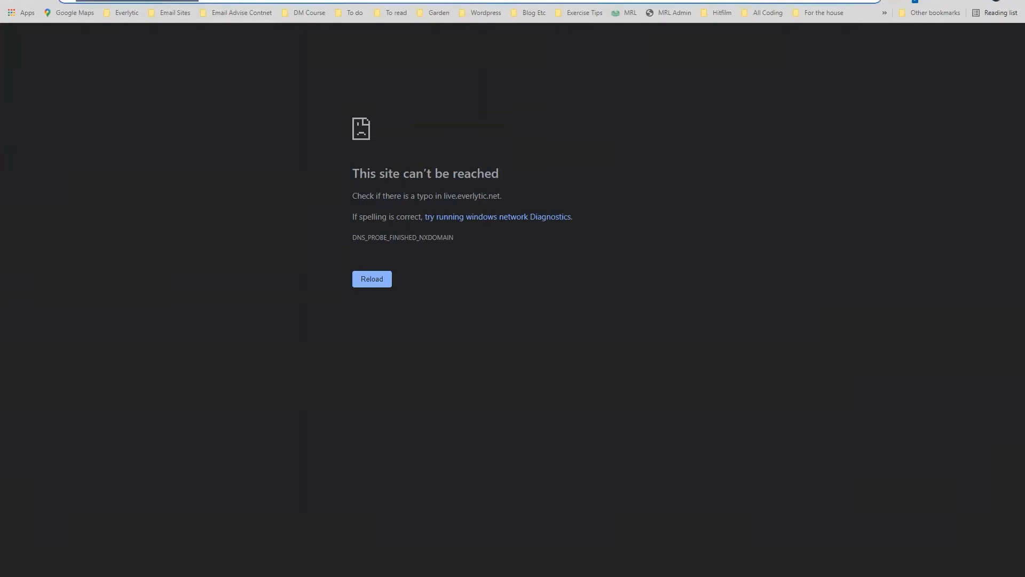
type("live")
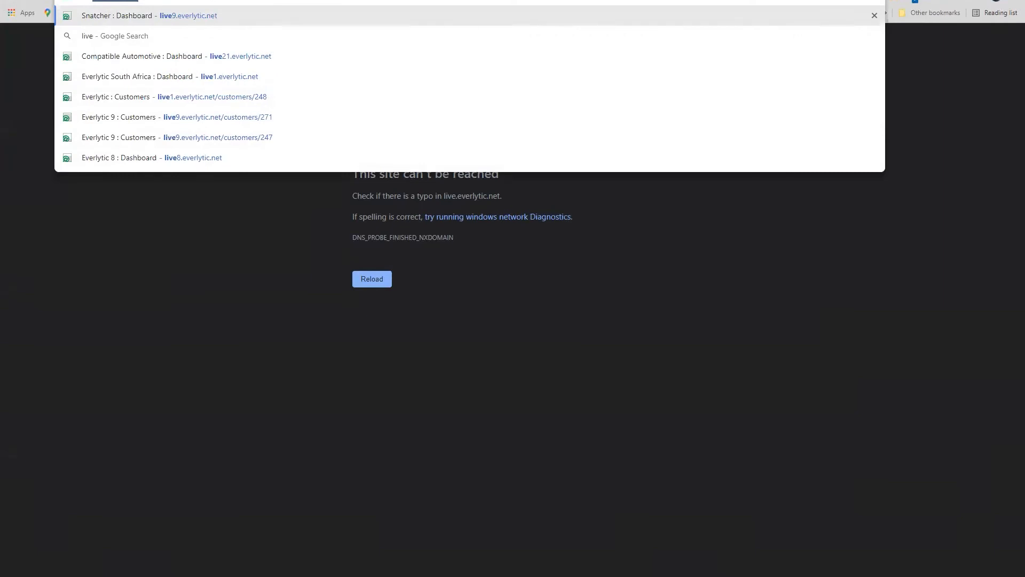
key("Right")
key("BackSpace")
type("1")
key("Return")
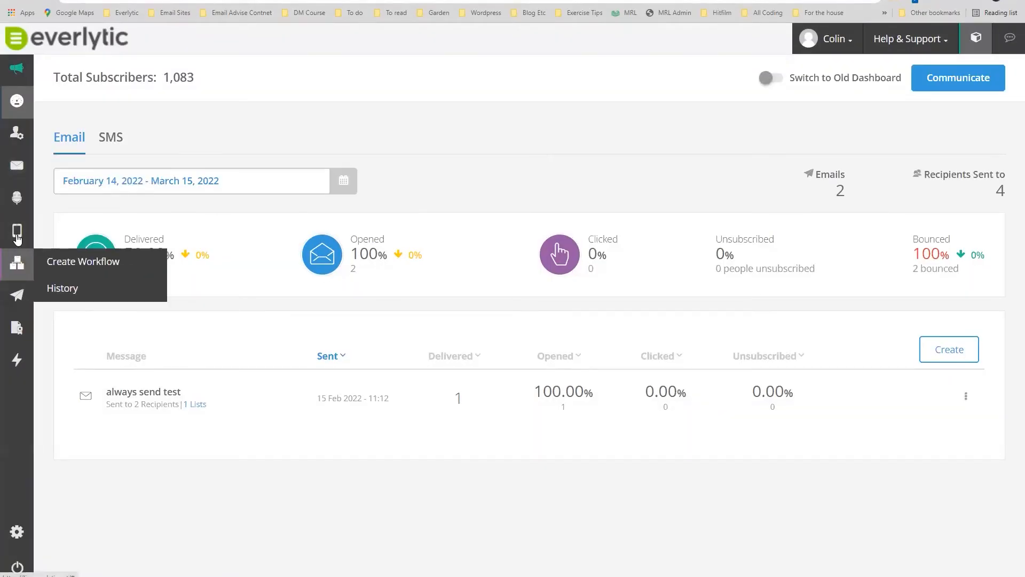
Create a new campaign from the Campaigns > Standard Campaigns menu.
mouse_move(16, 294)
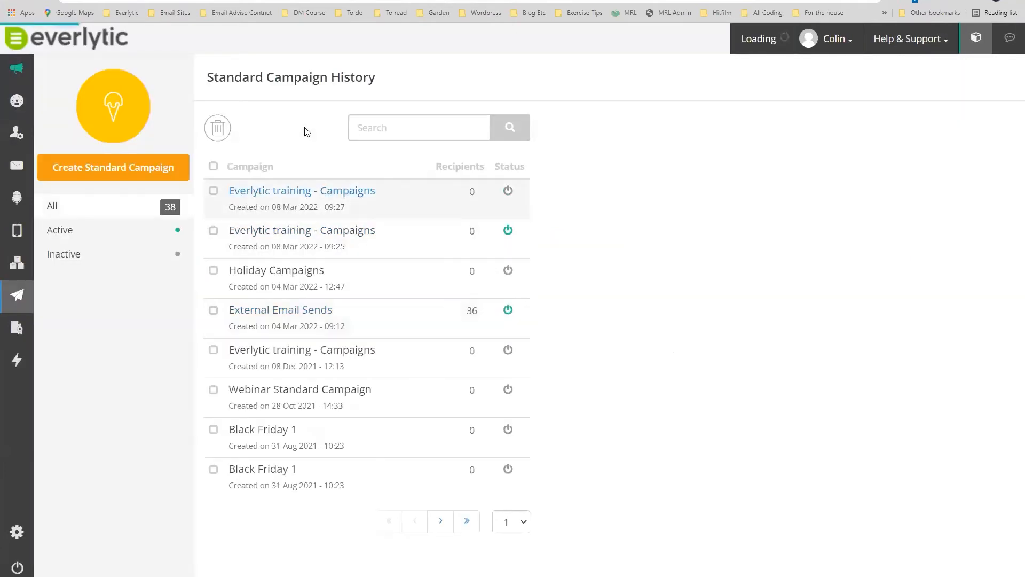
left_click(113, 169)
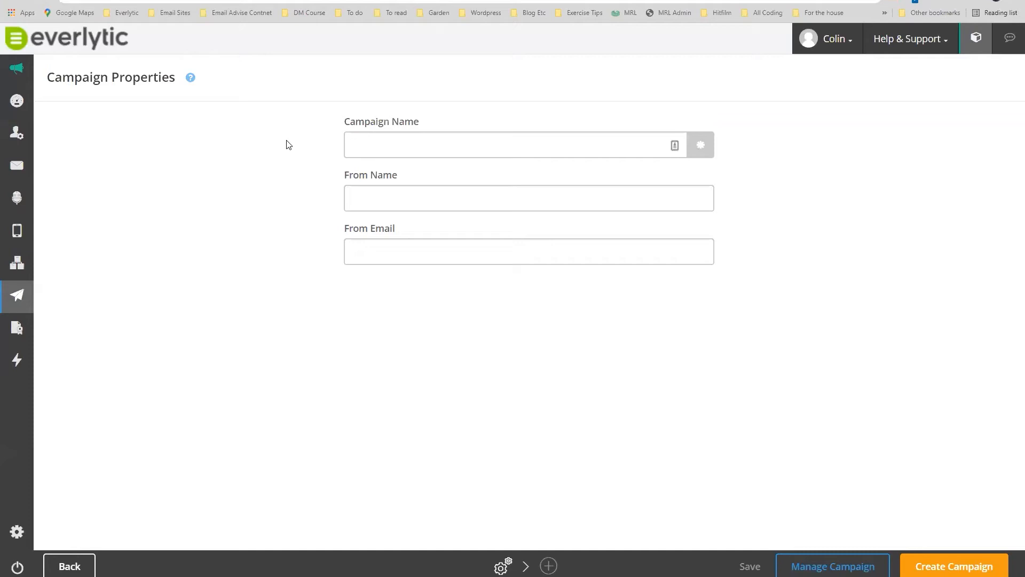
key("F11")
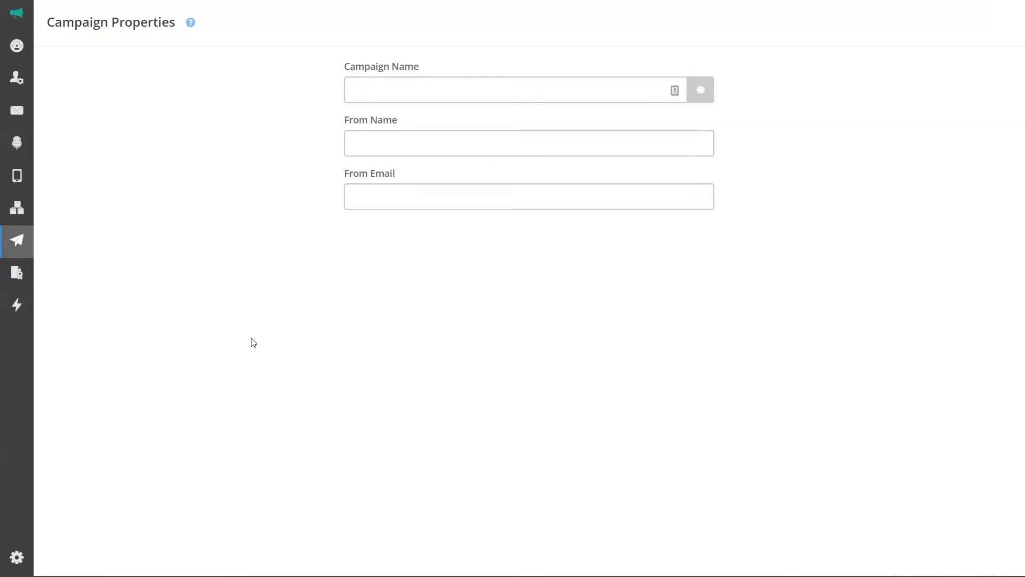
key("F11")
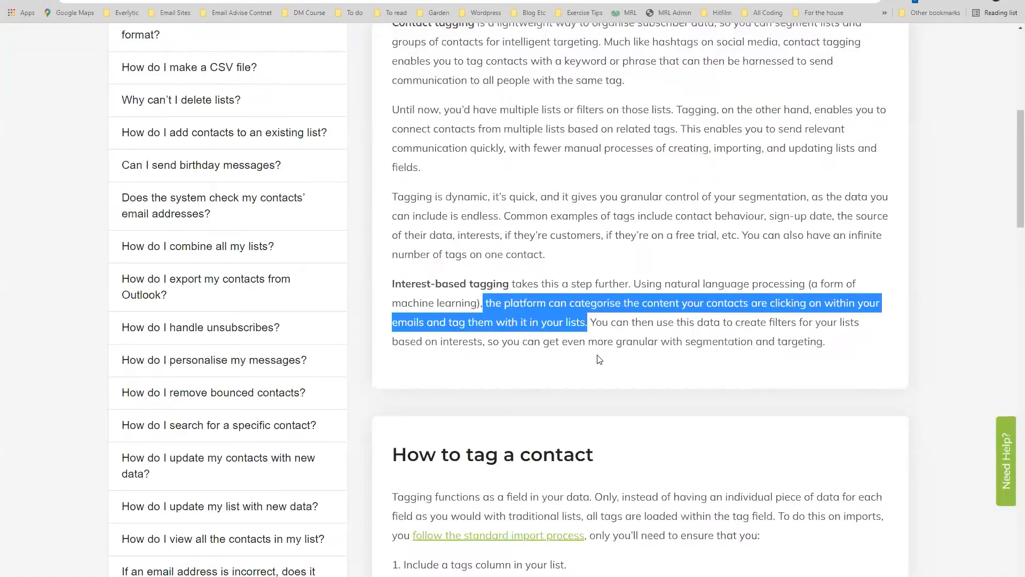
Read the Help Centre's Interest-based tagging section, then return to the Everlytic Campaign Properties page.
scroll(609, 355, "down", 4)
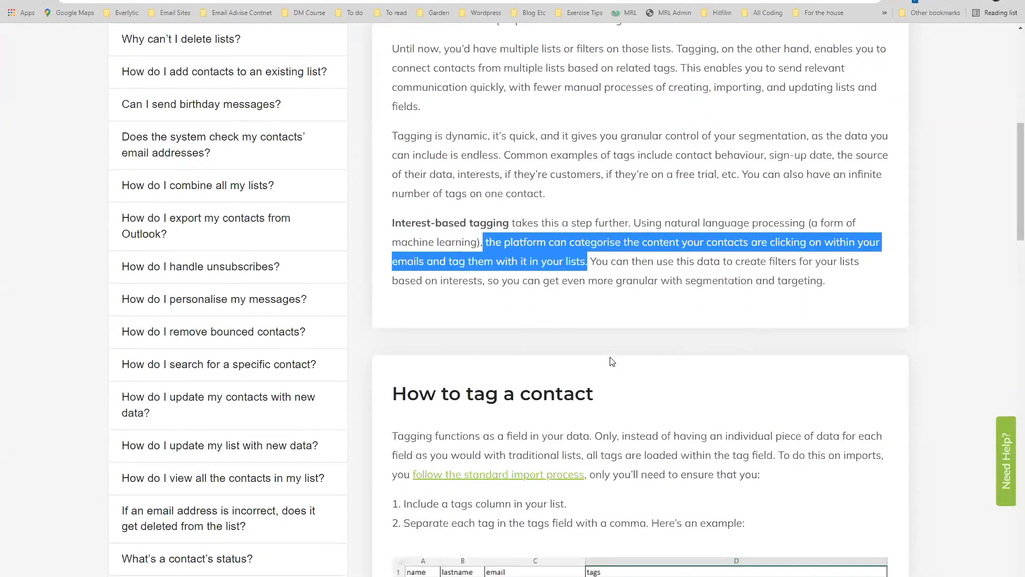
scroll(612, 361, "down", 10)
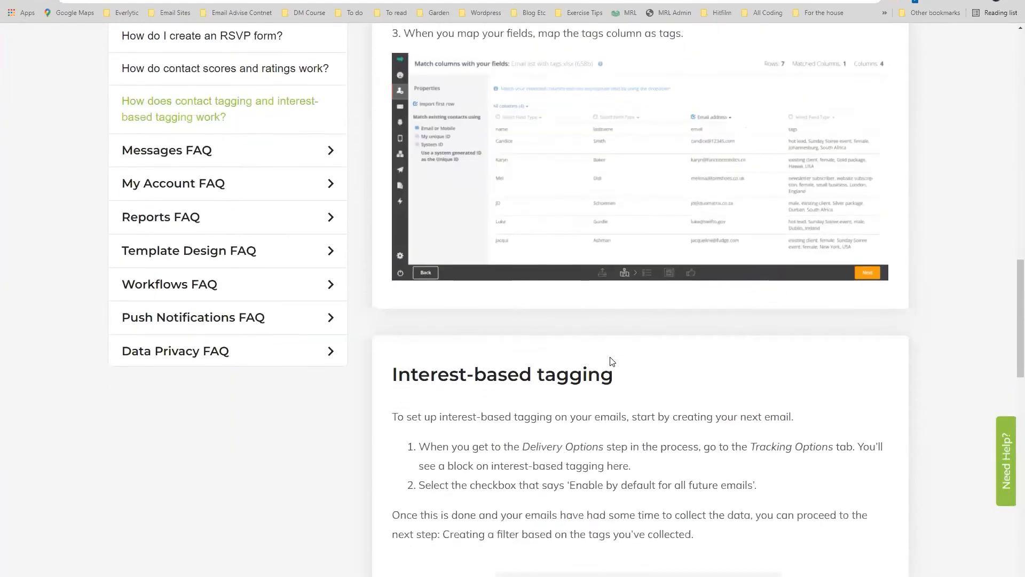
scroll(614, 357, "down", 3)
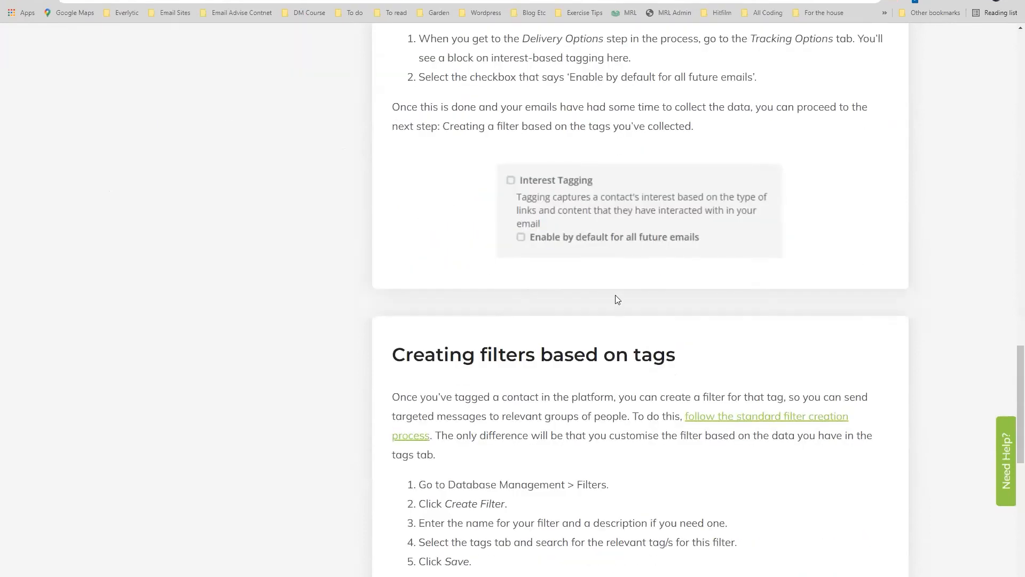
scroll(627, 293, "up", 1)
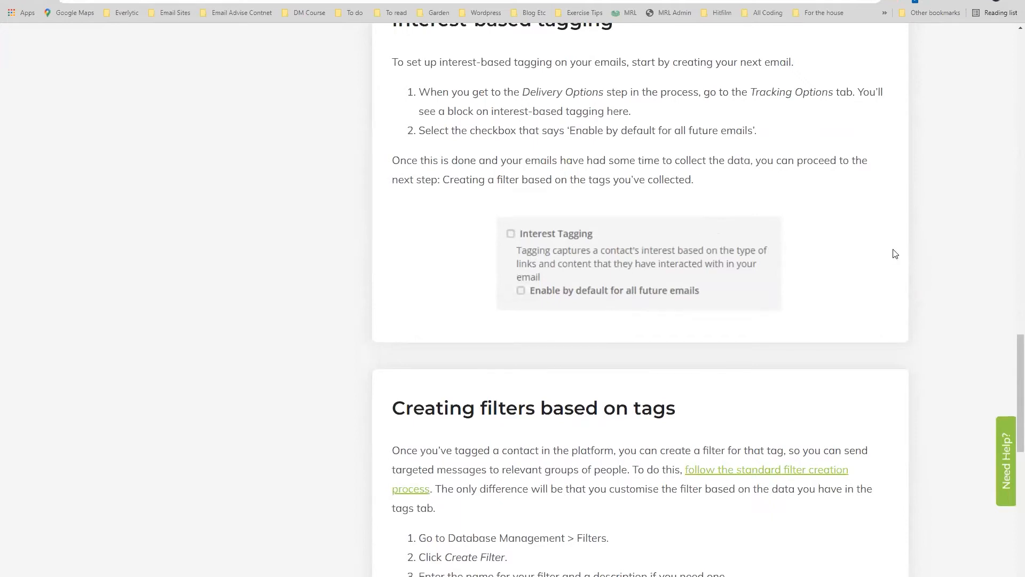
scroll(896, 253, "up", 1)
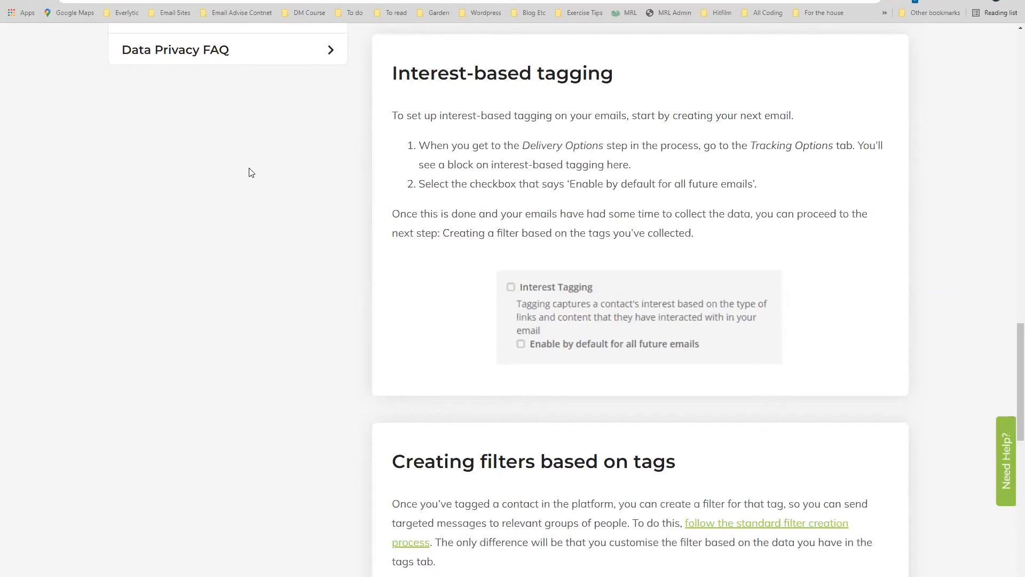
scroll(251, 171, "up", 2)
scroll(251, 172, "down", 1)
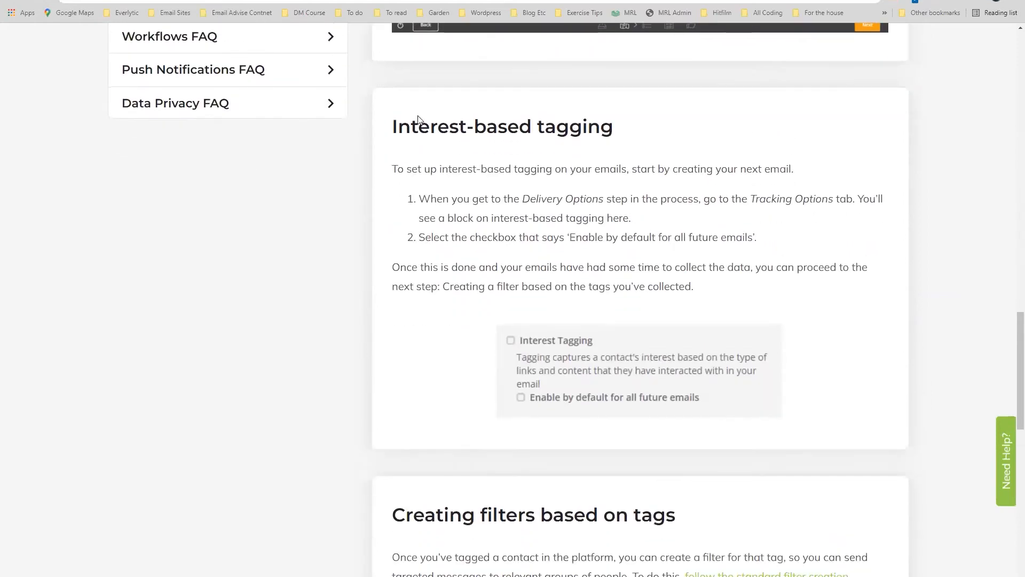
left_click_drag(394, 130, 622, 130)
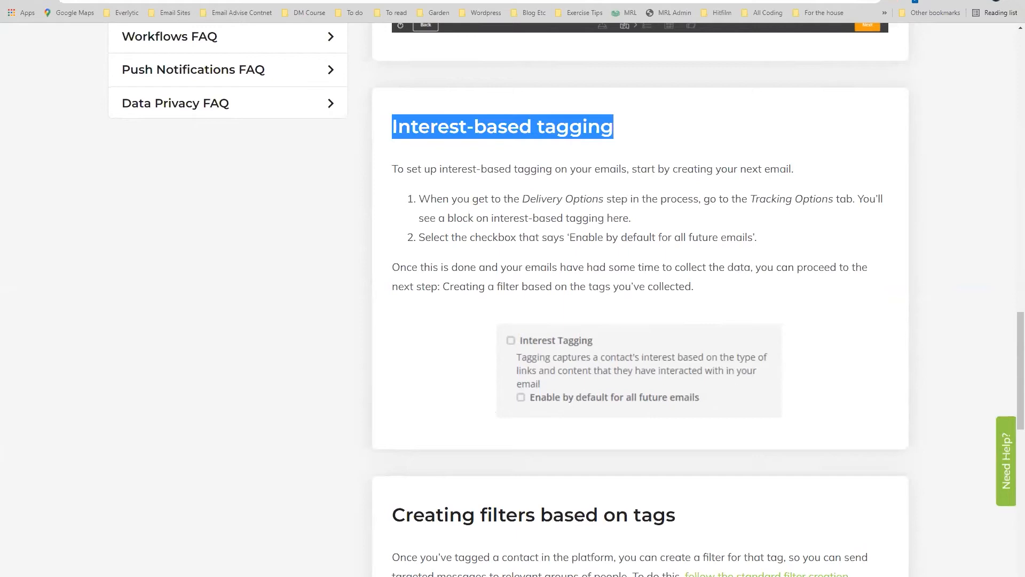
left_click(155, 0)
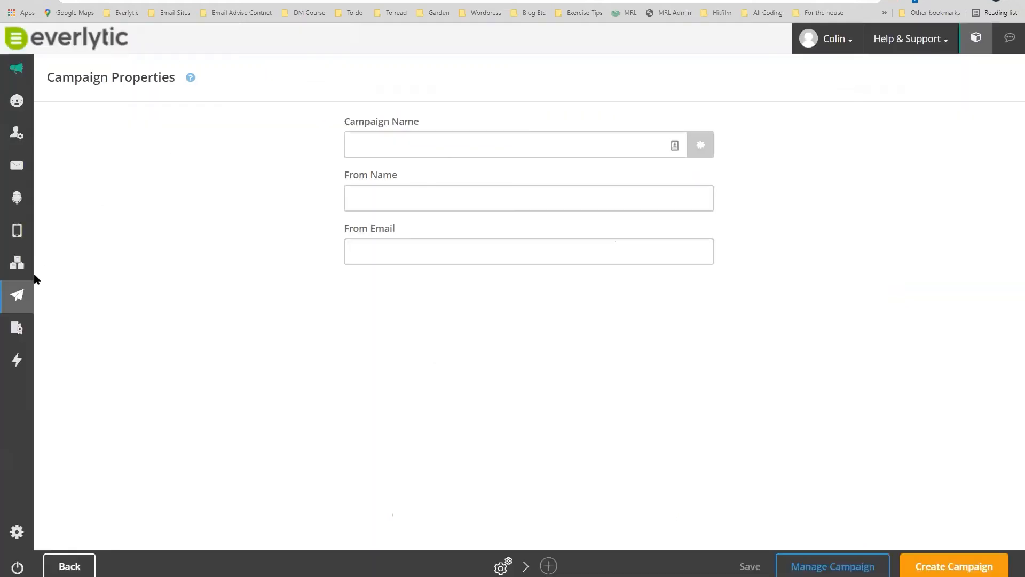
Create campaign 'Website launch' with From Name 'Everlytic' and the company's info e-mail as sender.
mouse_move(22, 297)
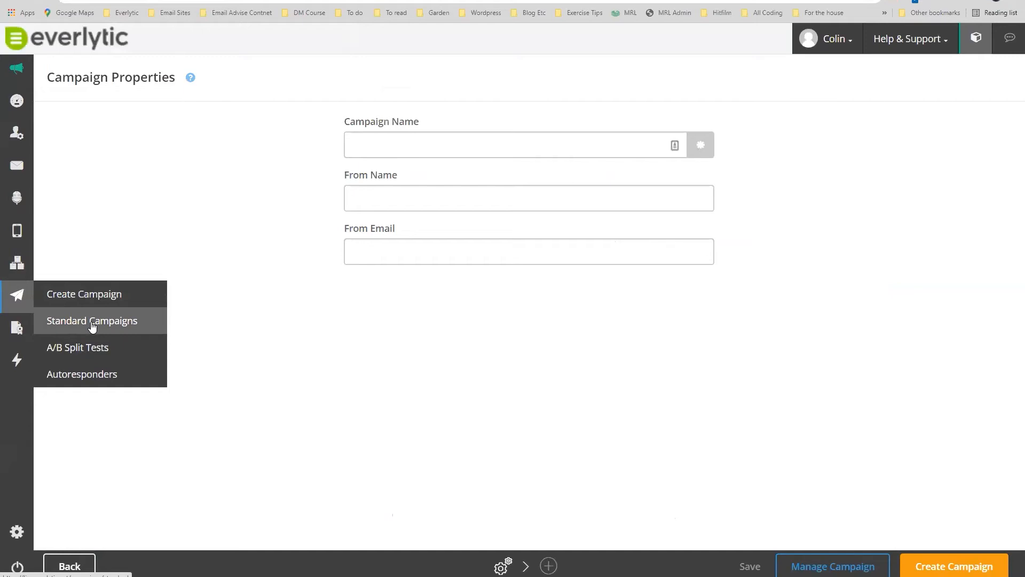
left_click(432, 142)
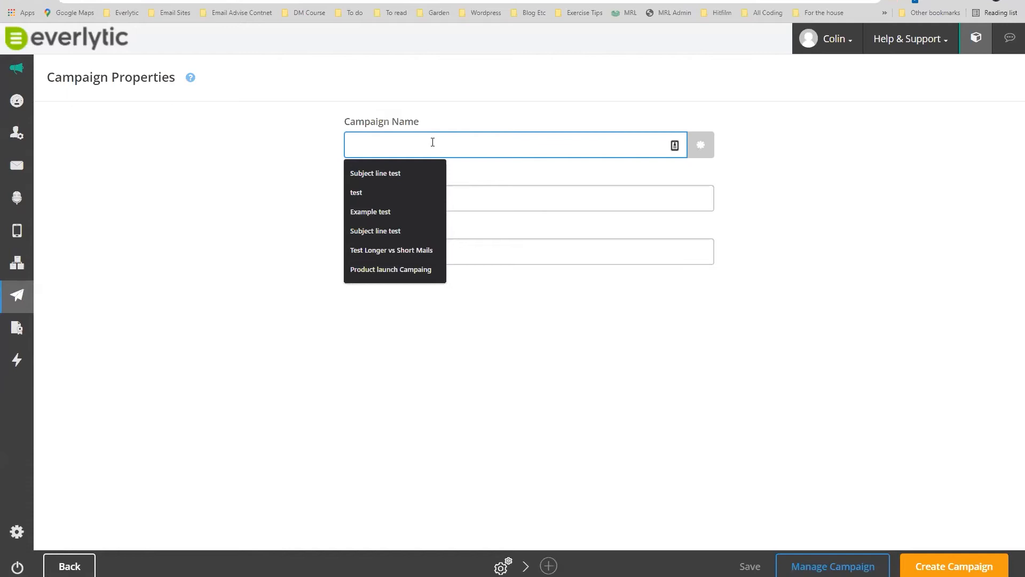
type("Website launch")
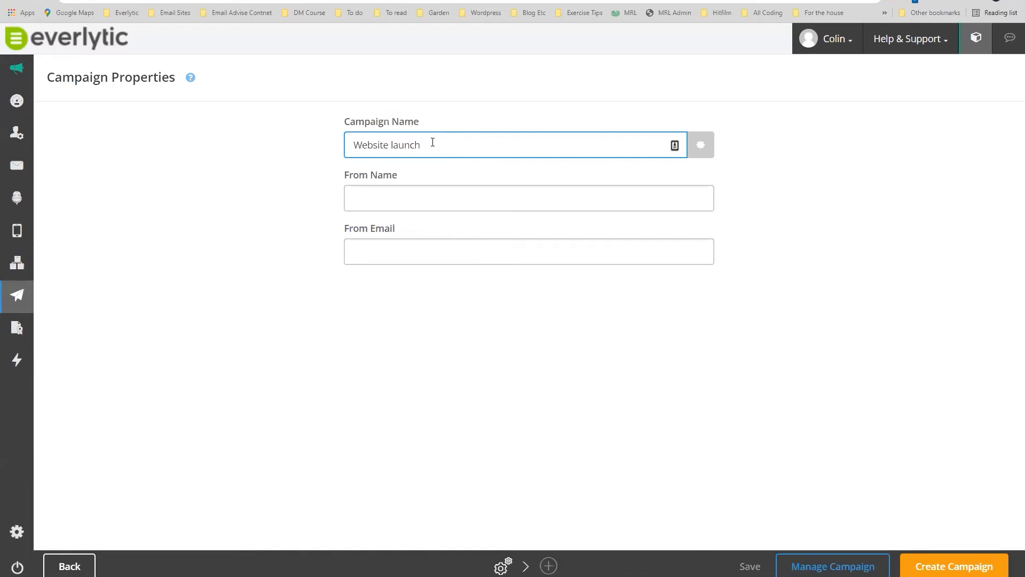
left_click(424, 199)
type("Everlytic")
left_click(406, 249)
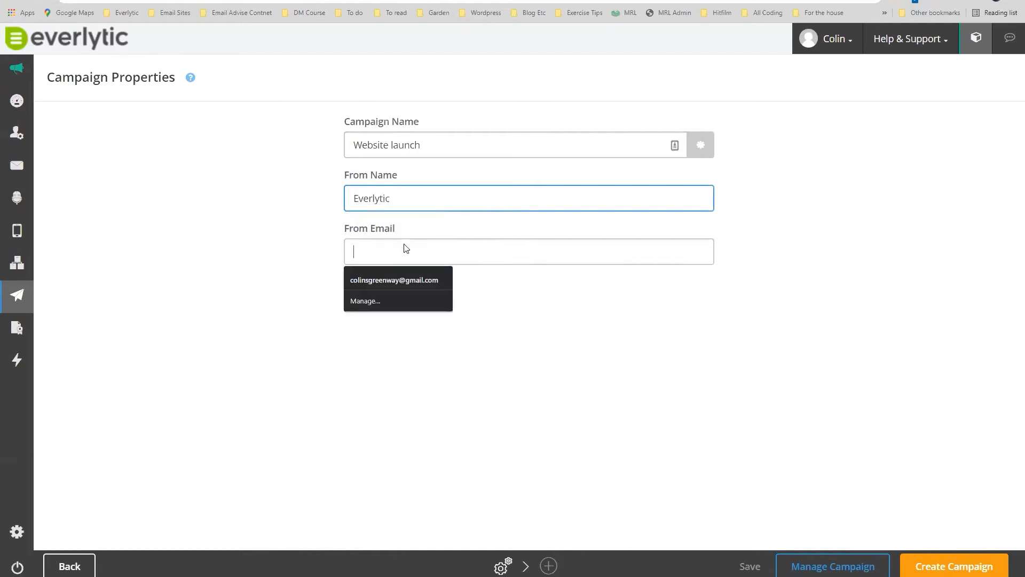
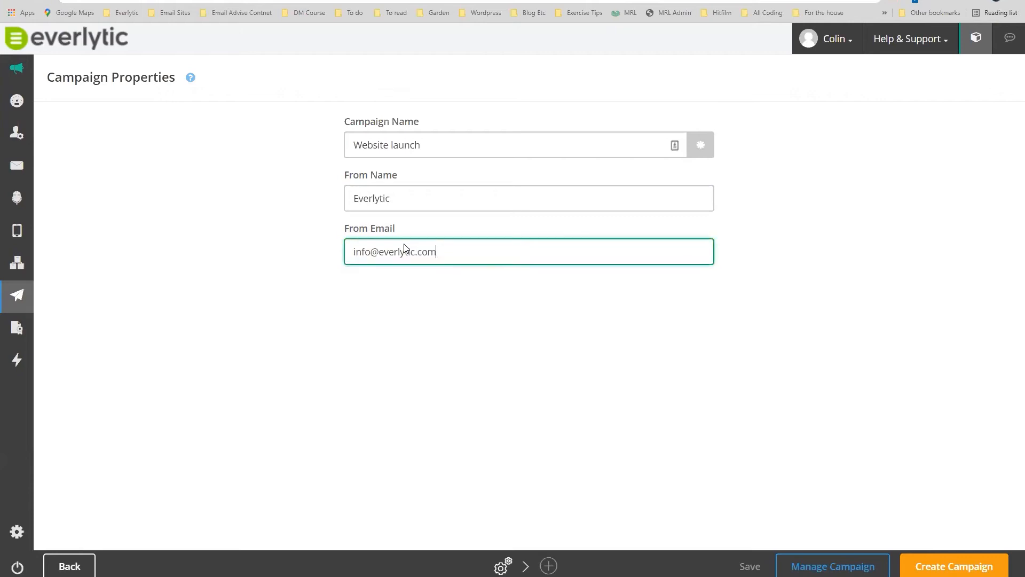
left_click(946, 564)
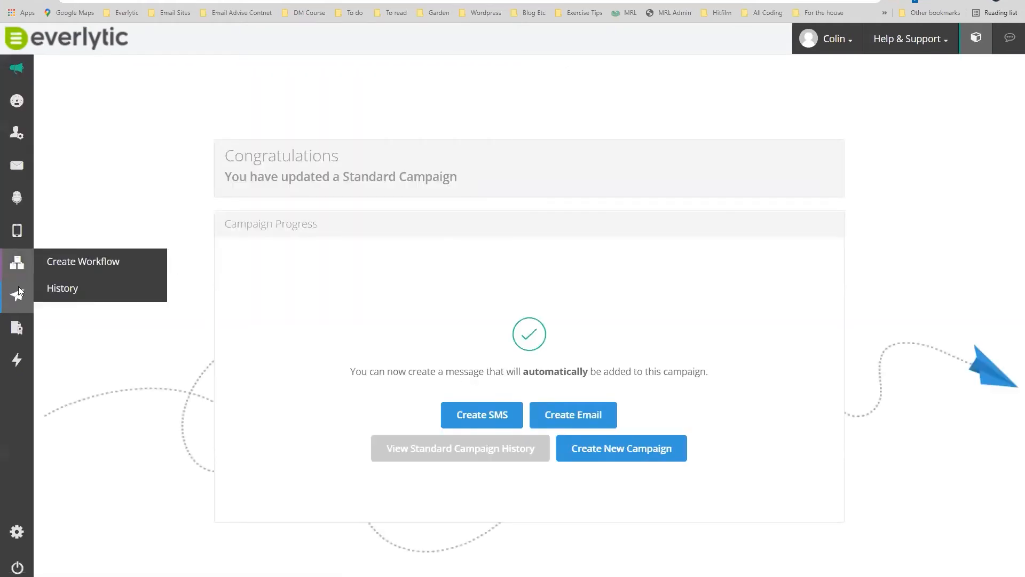
Check the messages in the Website launch campaign from the Standard Campaigns list.
mouse_move(18, 297)
left_click(103, 327)
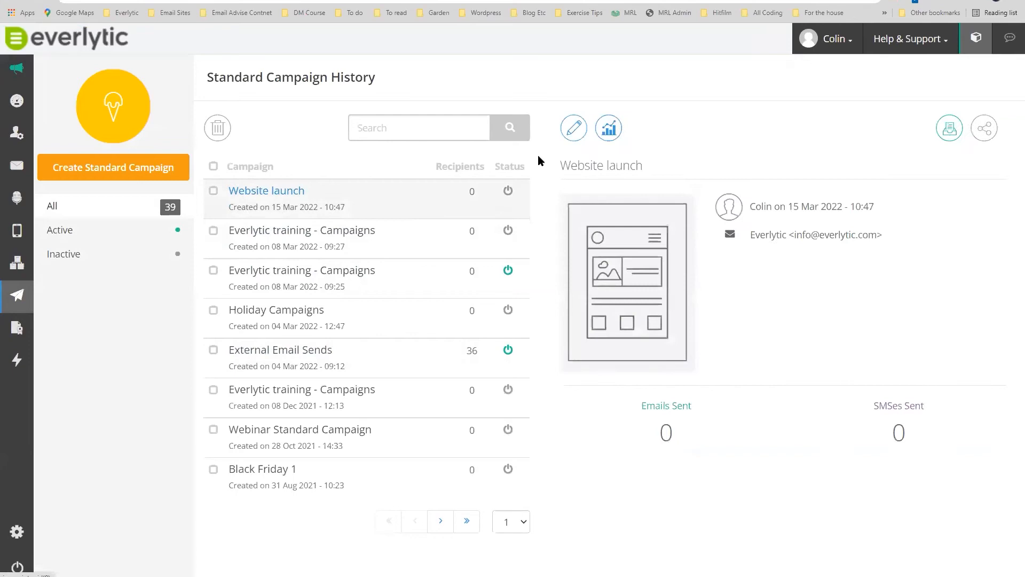
left_click(950, 131)
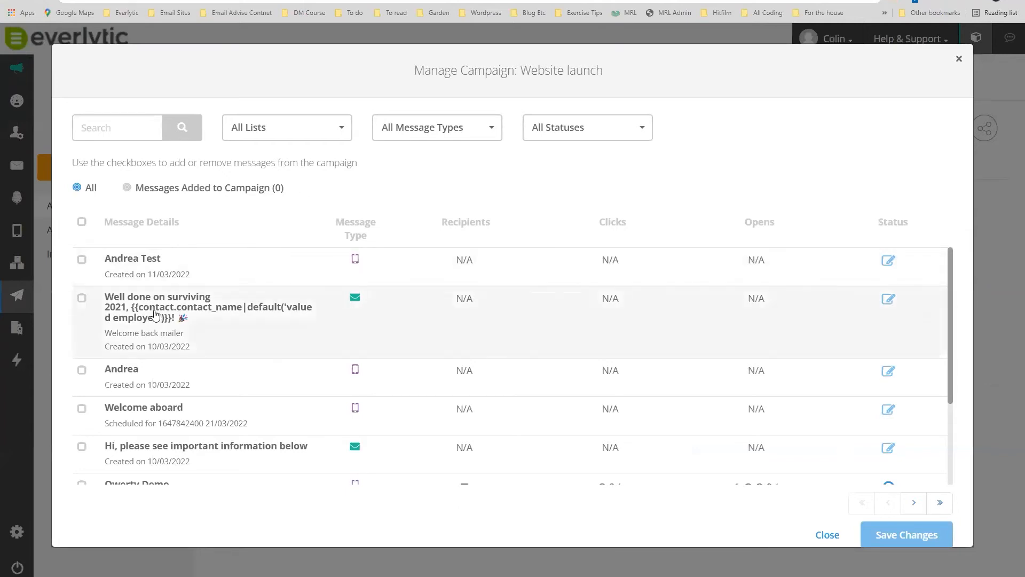
scroll(177, 314, "down", 2)
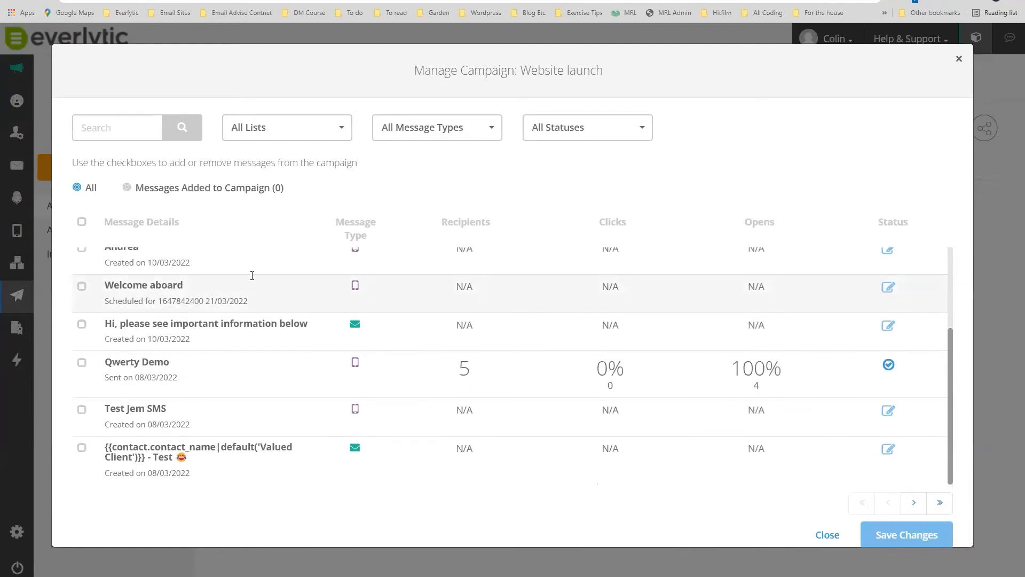
left_click(960, 58)
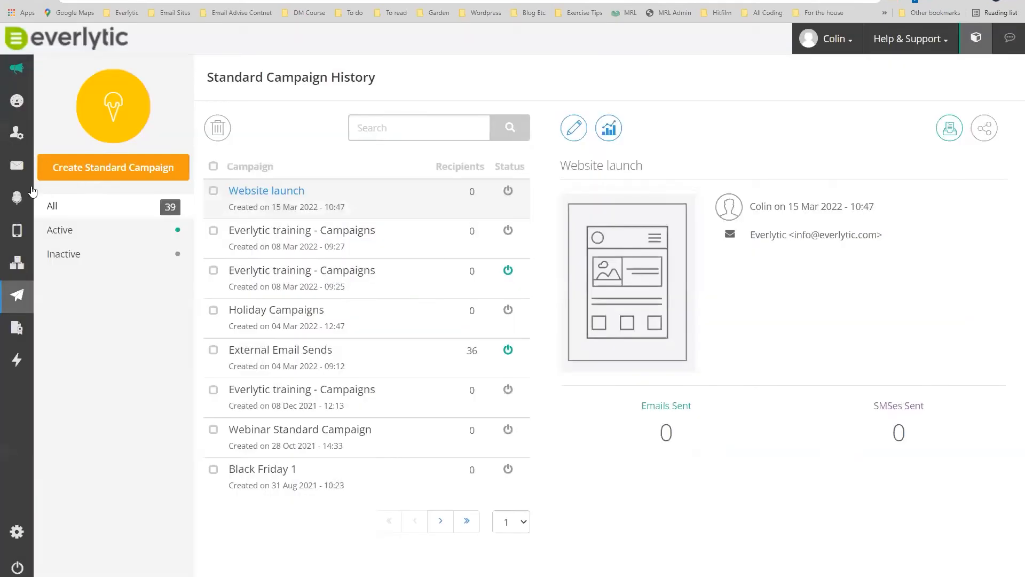
Start creating a new email in a separate browser tab.
mouse_move(13, 171)
right_click(72, 162)
left_click(123, 171)
left_click(224, 1)
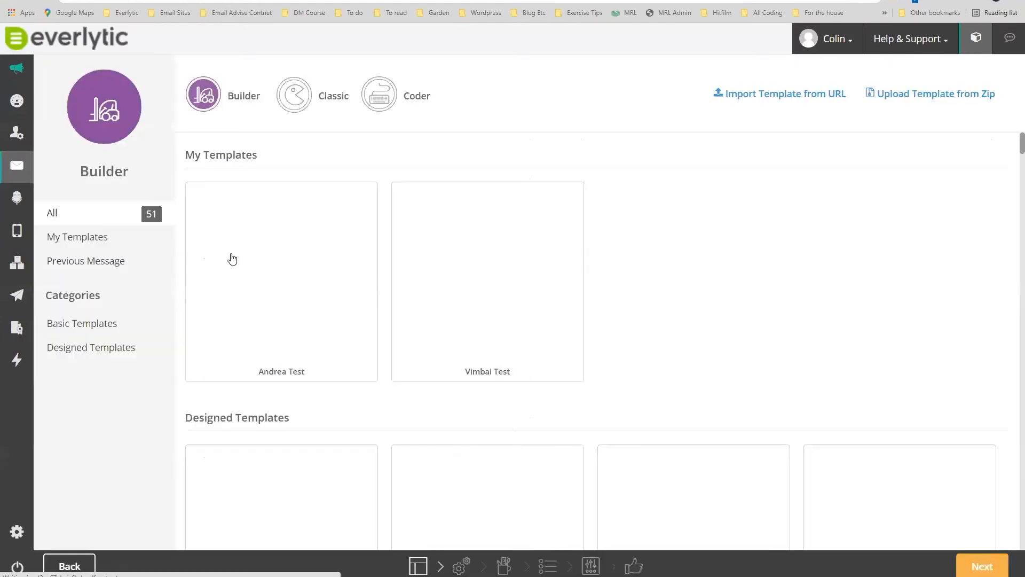
Start a new email from the Travel template, keeping it out of any campaign.
mouse_move(456, 289)
scroll(457, 289, "down", 3)
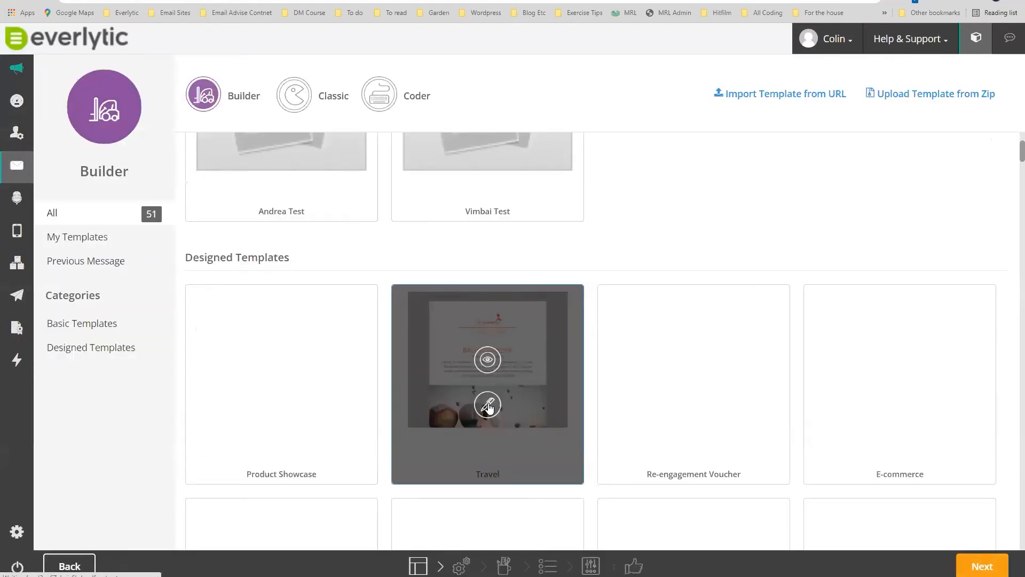
left_click(488, 406)
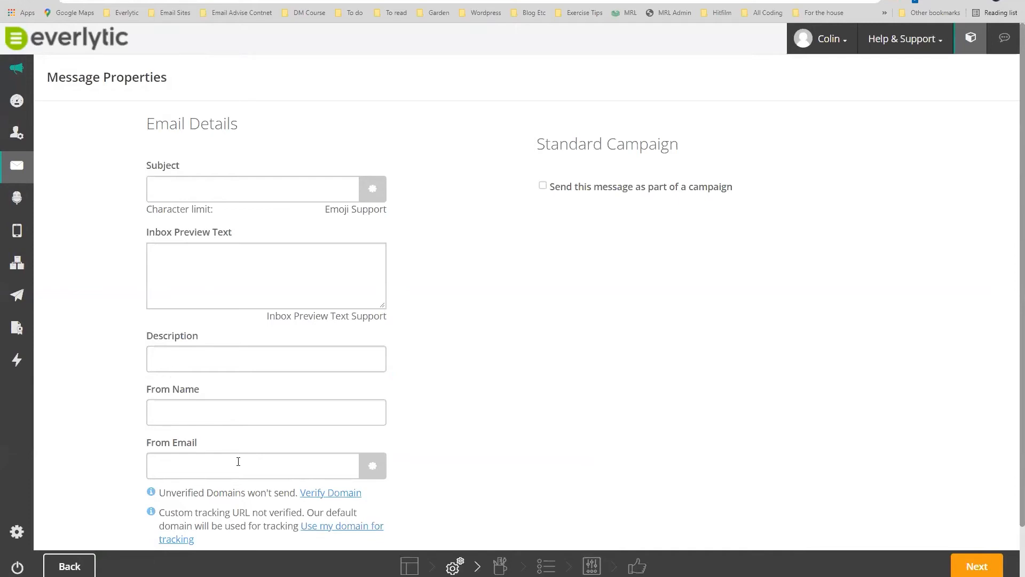
left_click(542, 186)
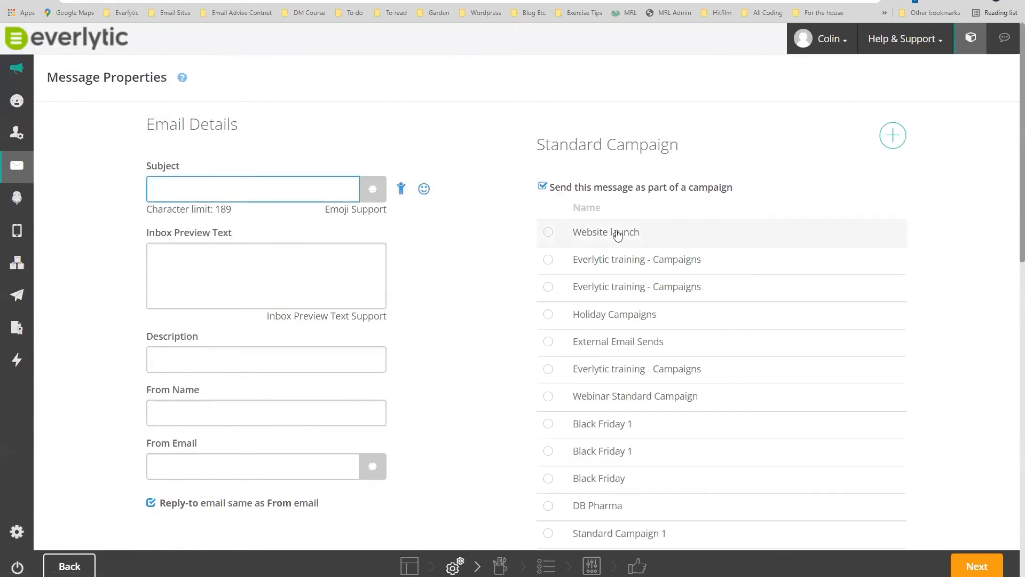
left_click(540, 189)
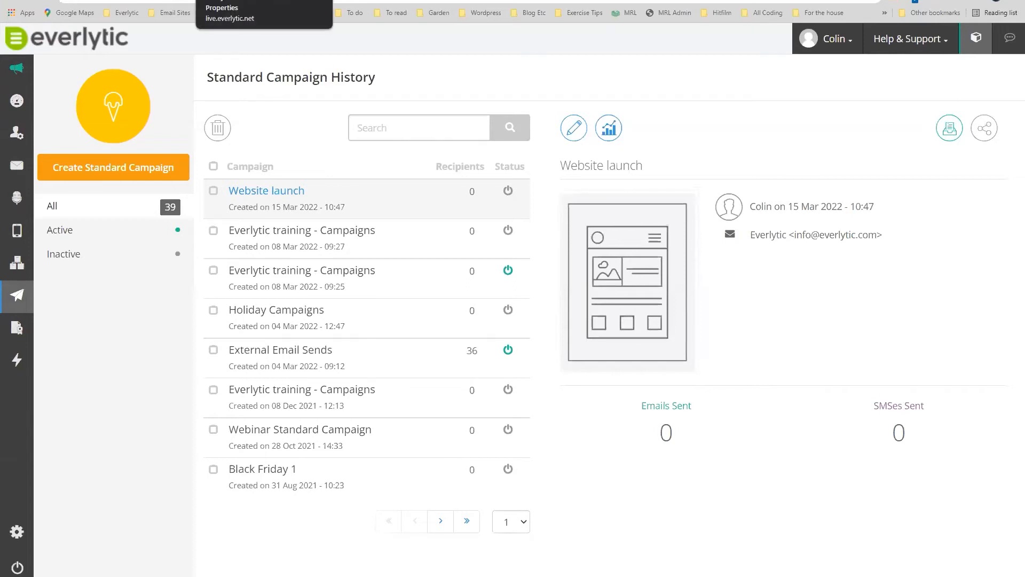
Open the Group Training 2022 report and show its Email Stats broken down by device.
left_click(249, 1)
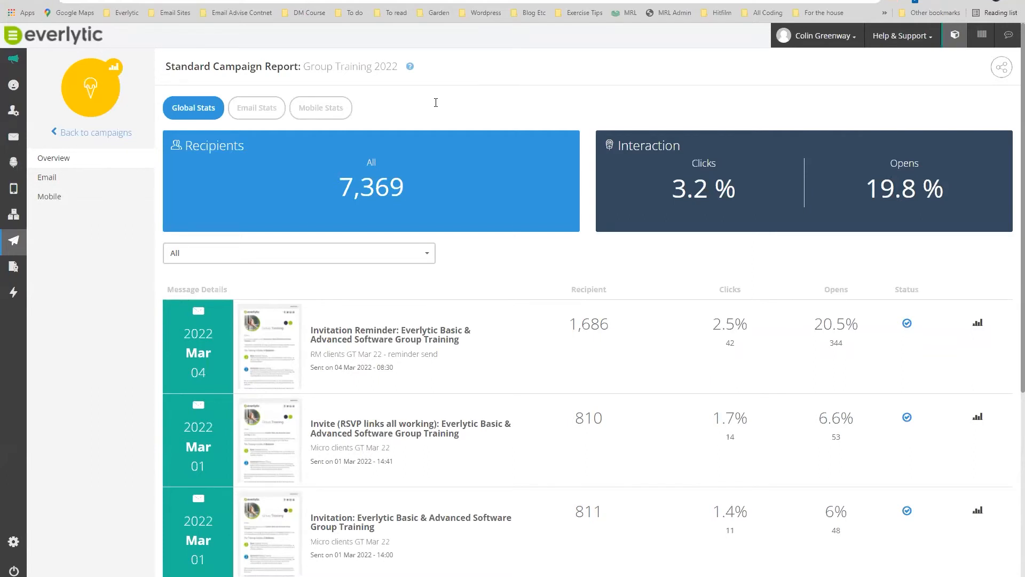
left_click_drag(304, 68, 394, 70)
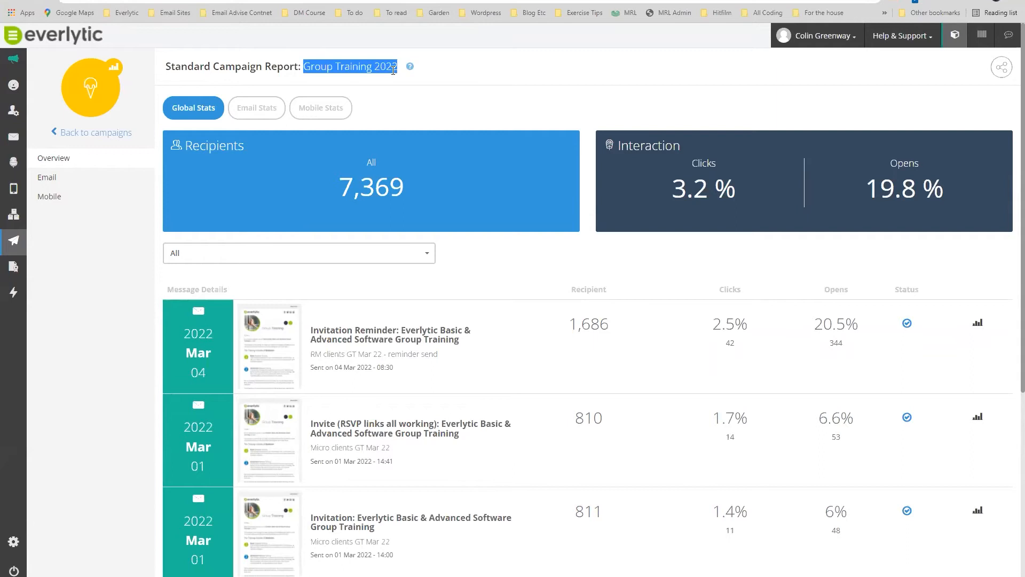
scroll(470, 320, "down", 5)
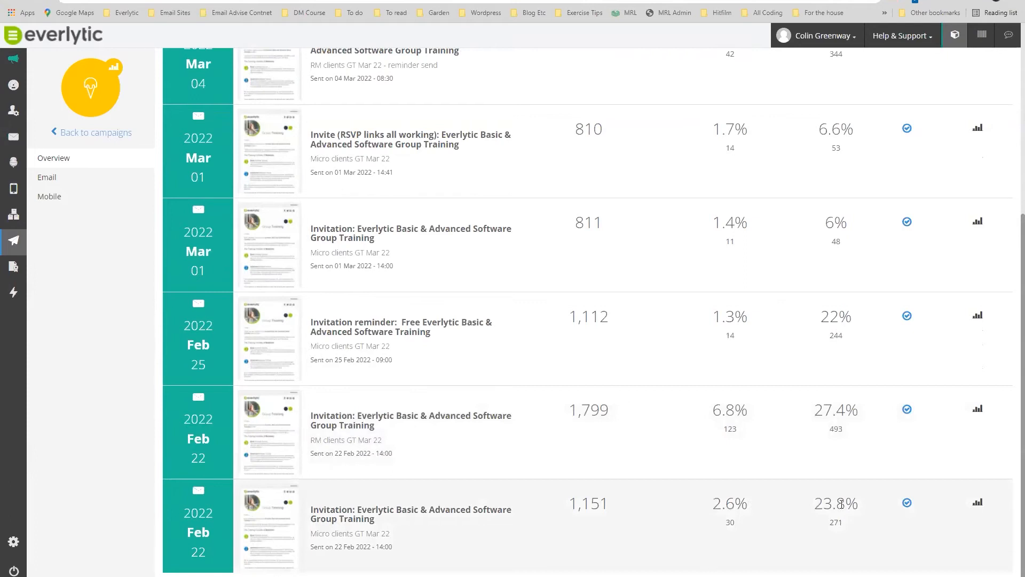
scroll(839, 401, "up", 5)
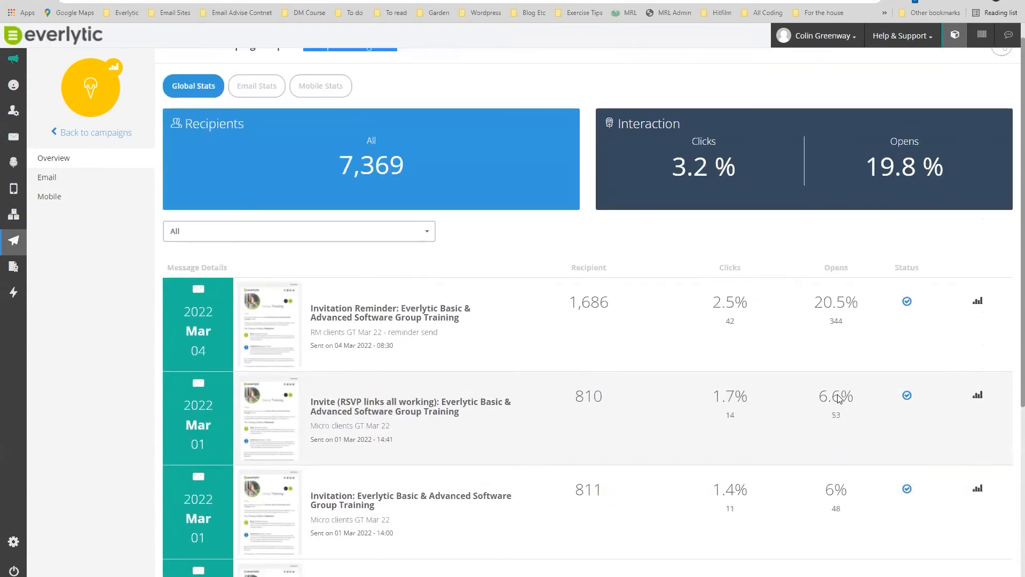
scroll(839, 398, "up", 1)
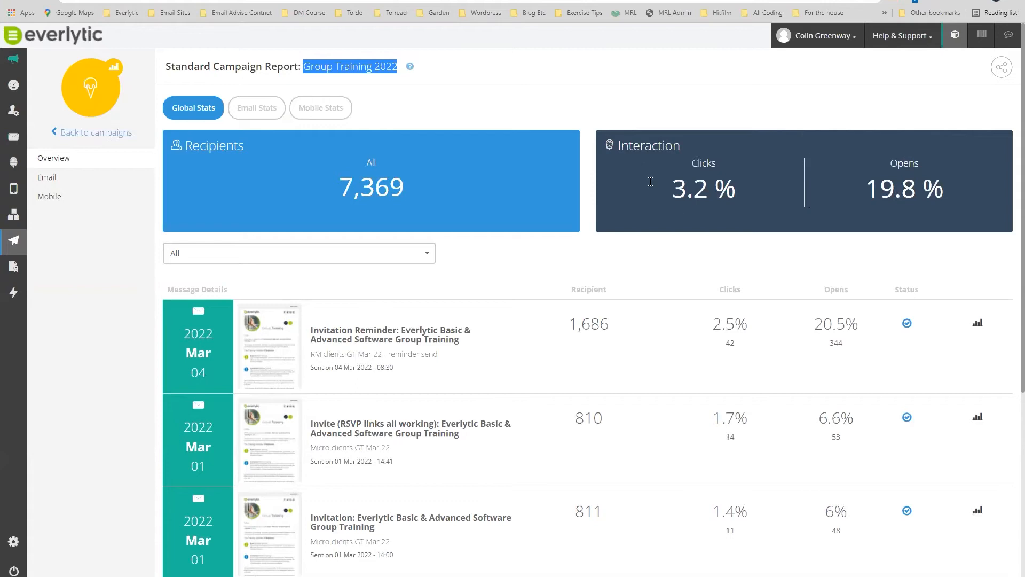
left_click(261, 113)
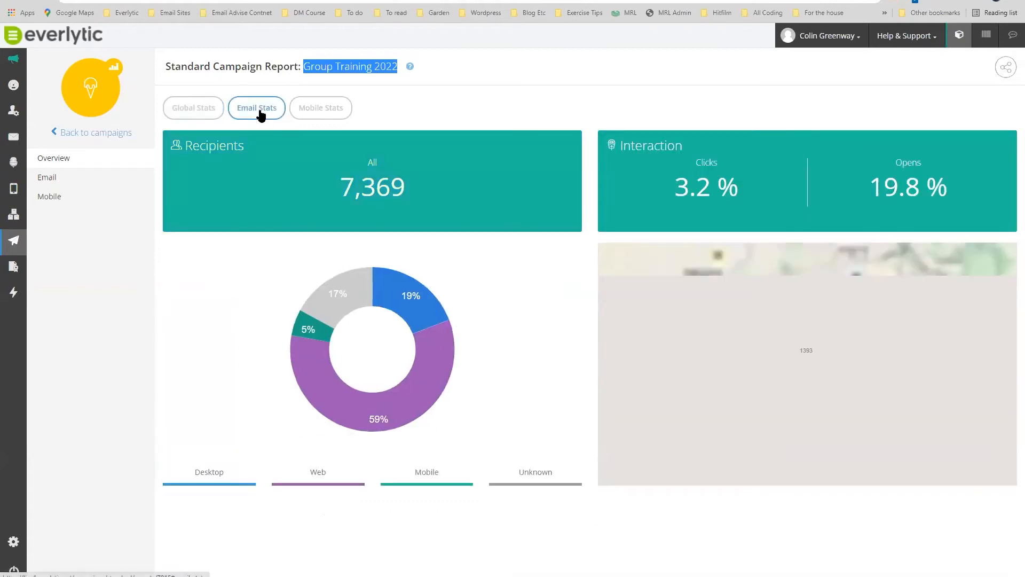
View Group Training 2022's Mobile Stats, then its per-message Email report.
left_click(301, 110)
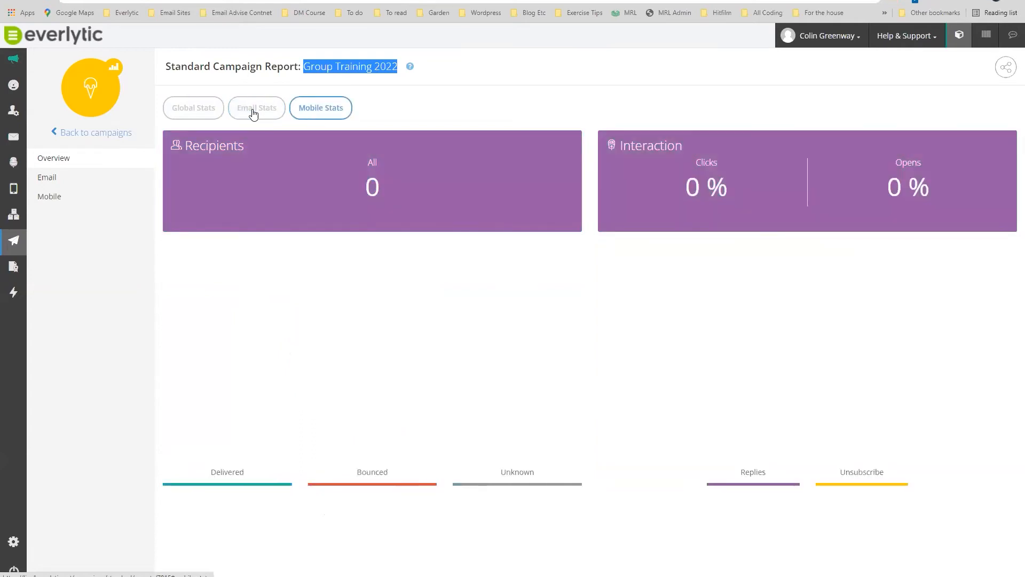
left_click(51, 180)
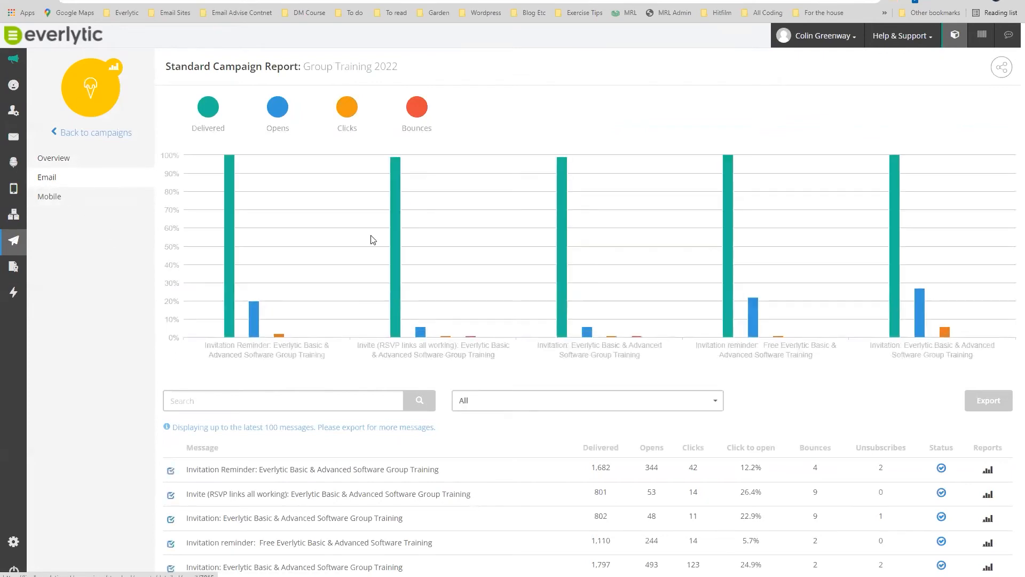
Hide bounces and limit the email chart to three invitation messages, then view the Mobile report.
left_click(417, 109)
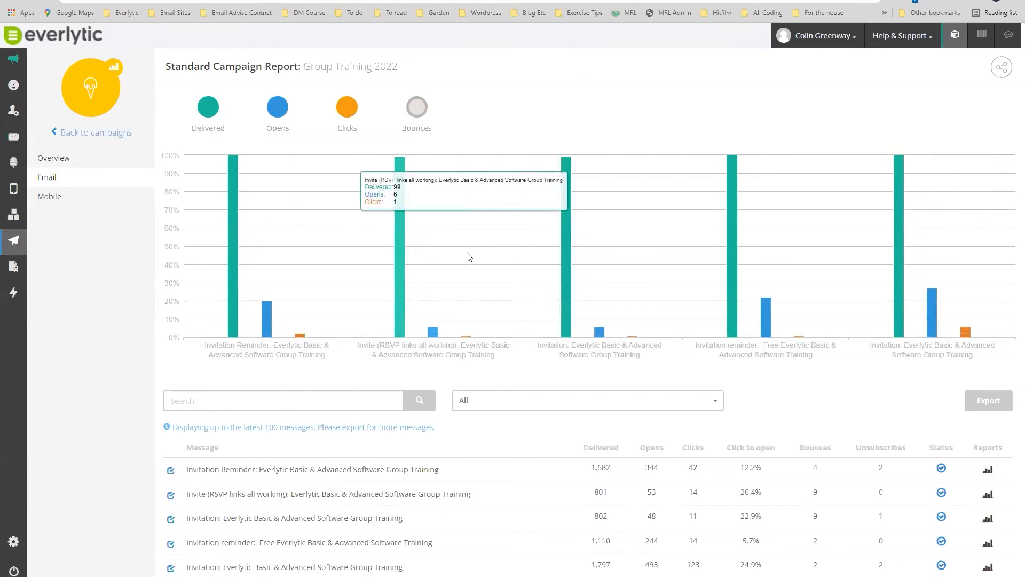
scroll(348, 416, "down", 1)
scroll(347, 416, "down", 1)
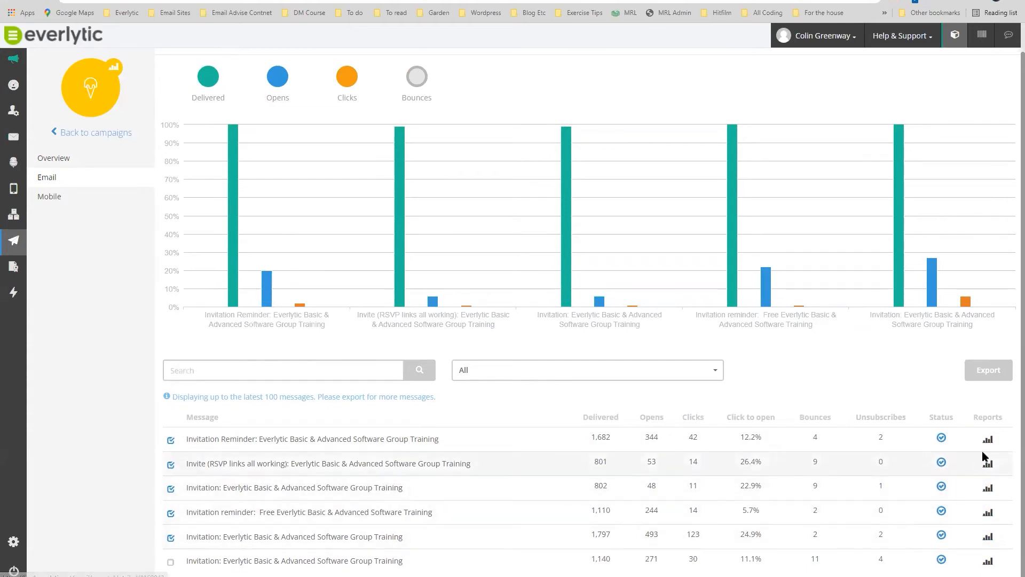
left_click(169, 538)
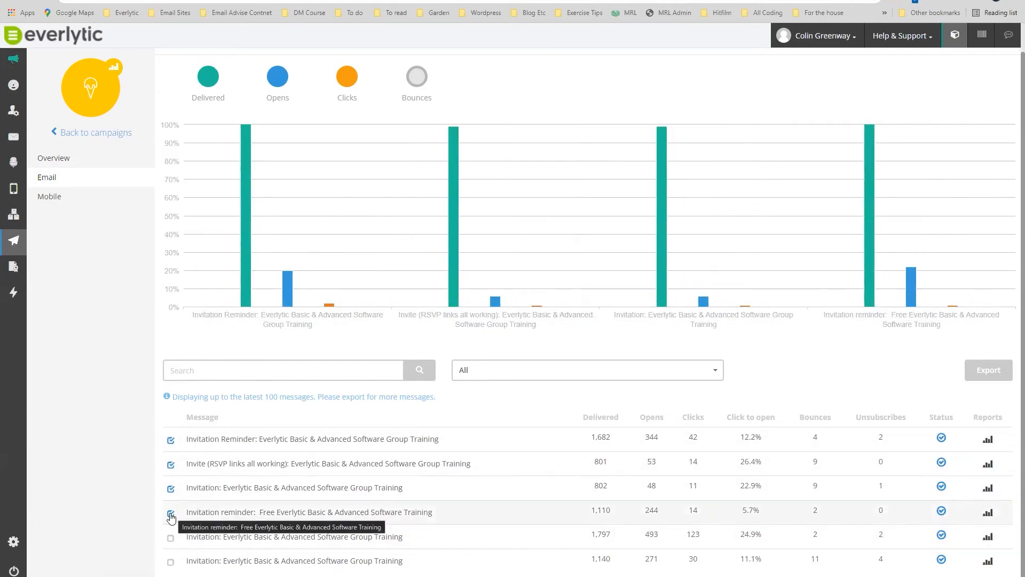
left_click(171, 464)
left_click(170, 538)
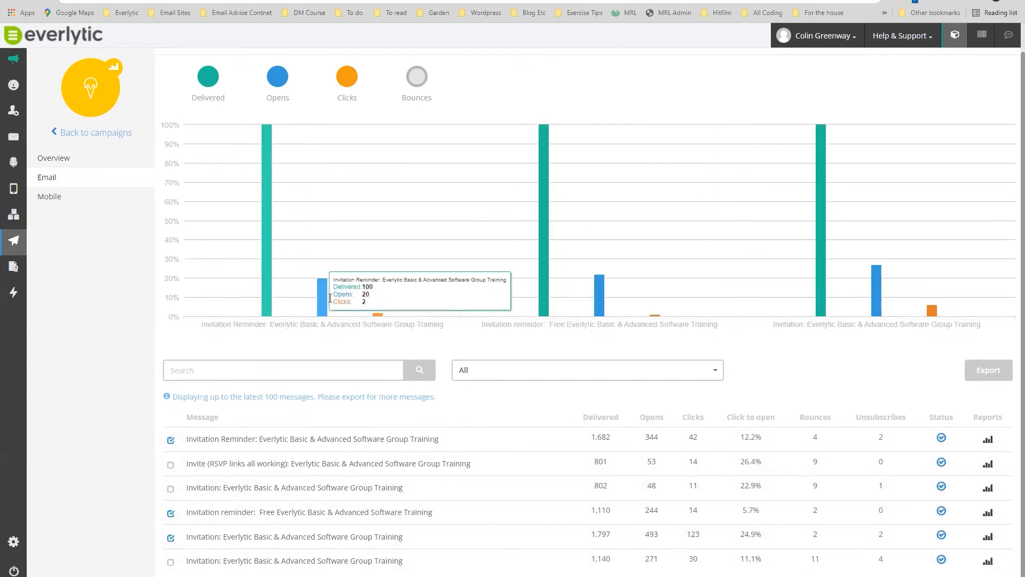
mouse_move(584, 259)
mouse_move(860, 280)
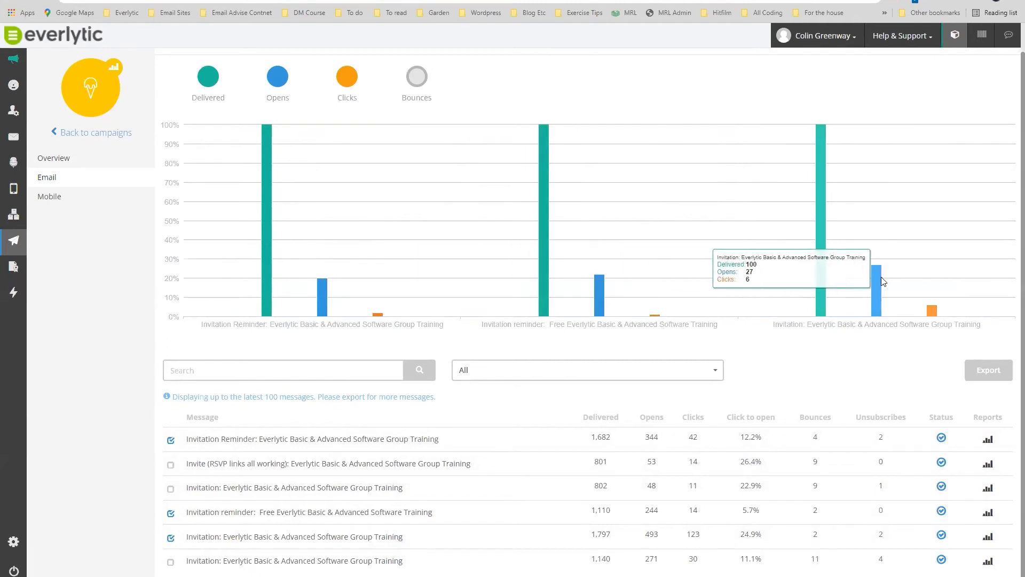
left_click(48, 197)
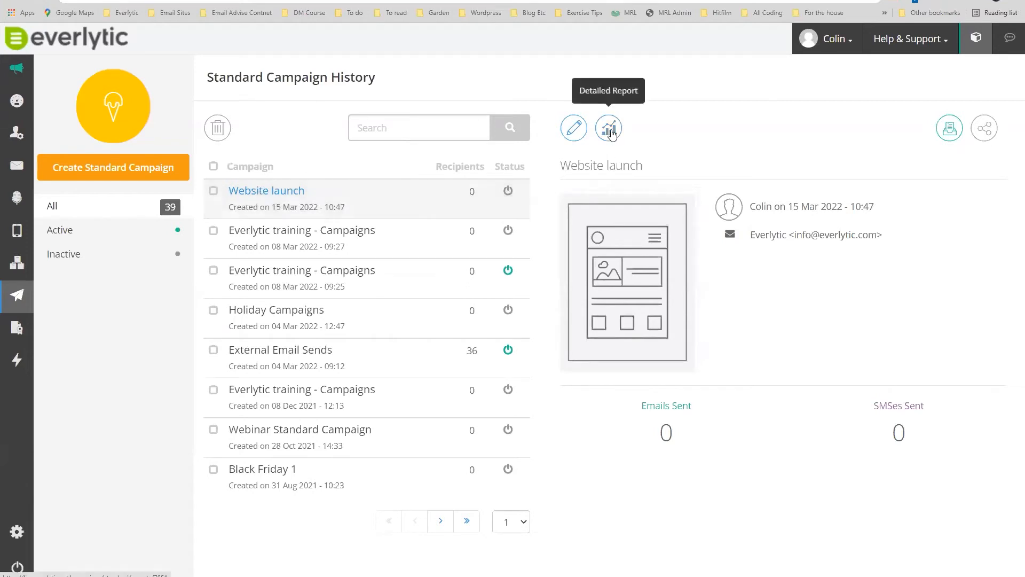
Copy the Website launch report's share link without data export and close the dialog.
left_click(984, 130)
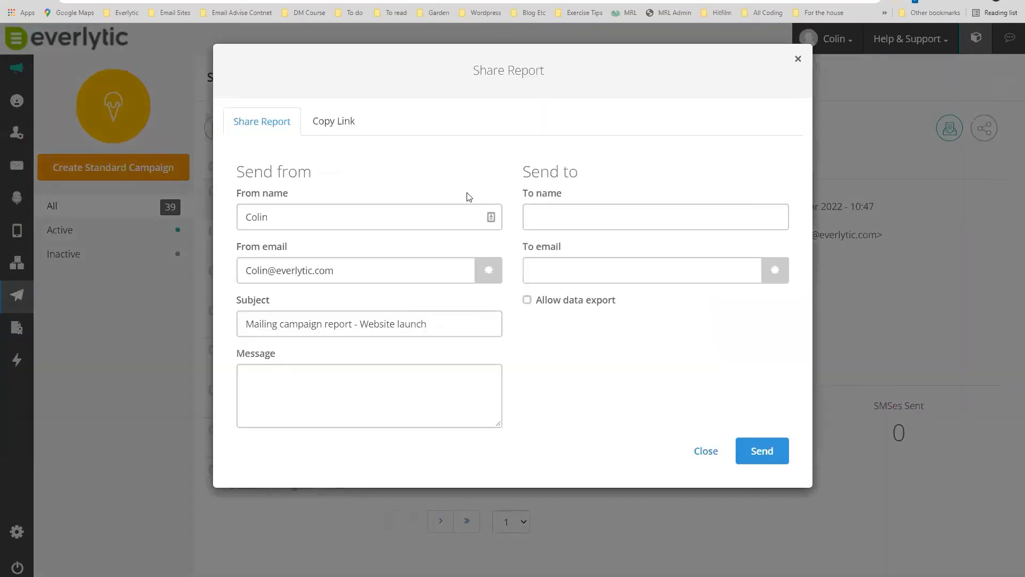
left_click(337, 121)
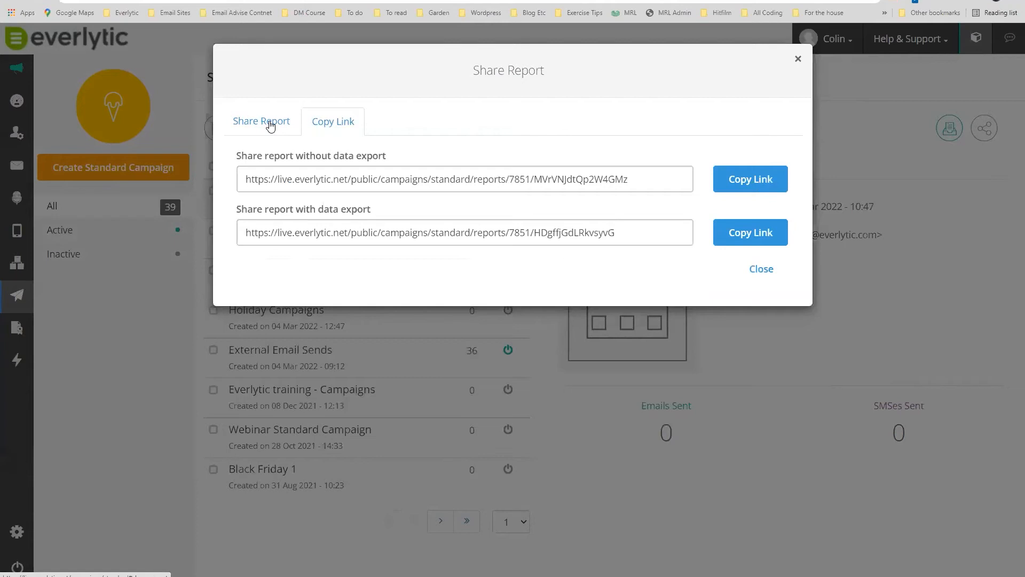
left_click(750, 180)
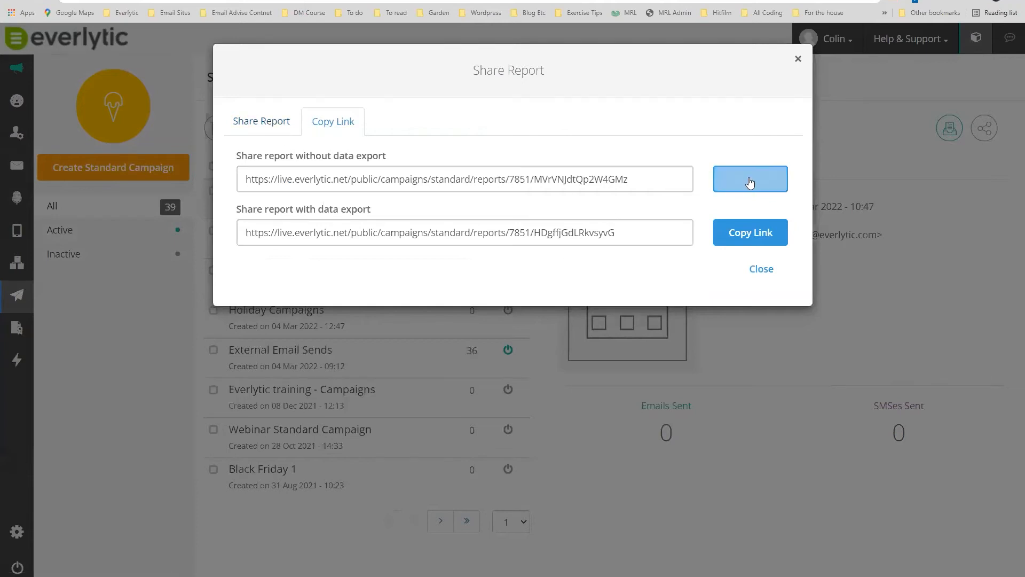
left_click(797, 61)
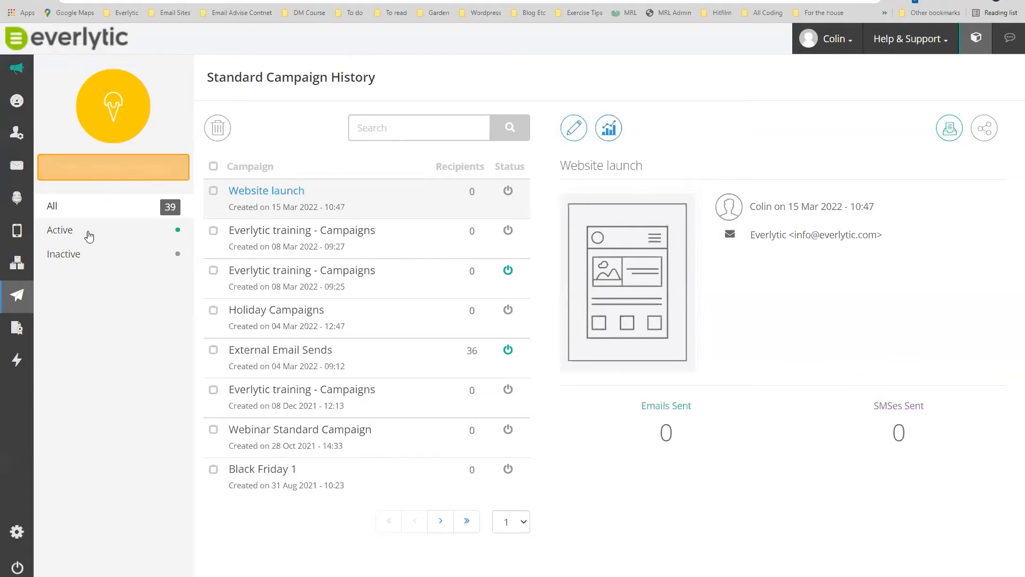
Go to Campaigns > A/B Split Tests to list the 23 existing split tests.
mouse_move(20, 299)
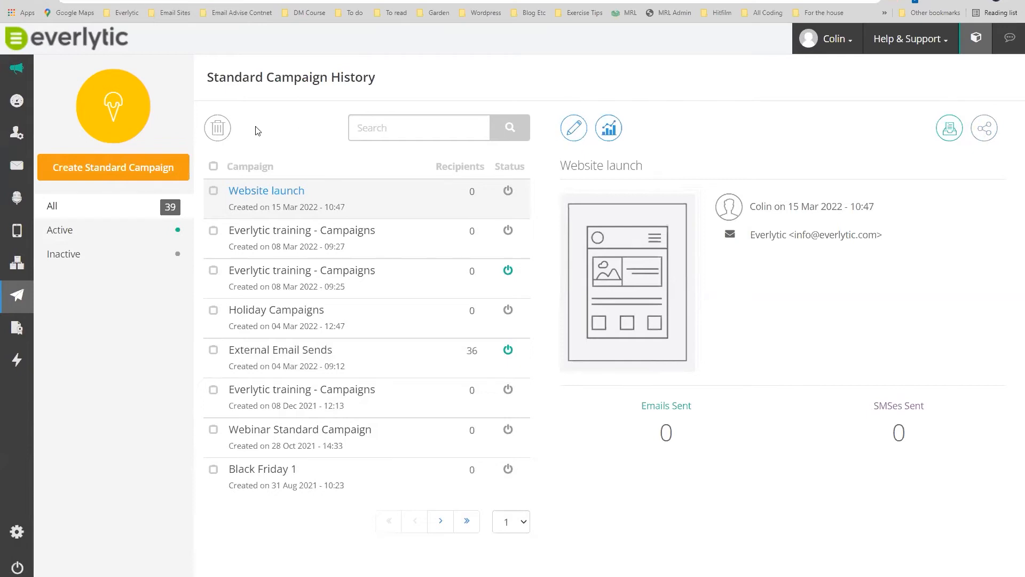
mouse_move(53, 291)
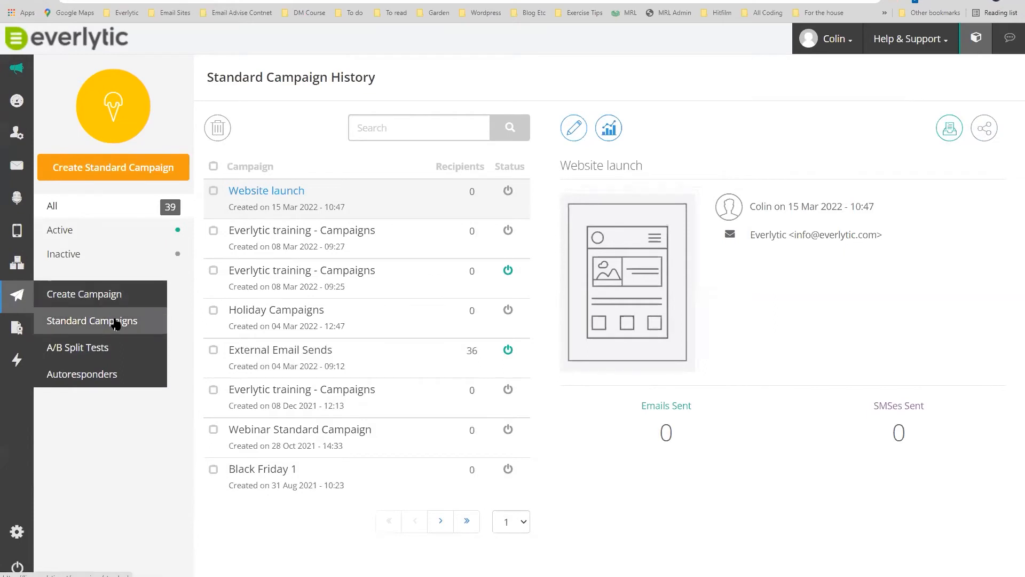
left_click(78, 353)
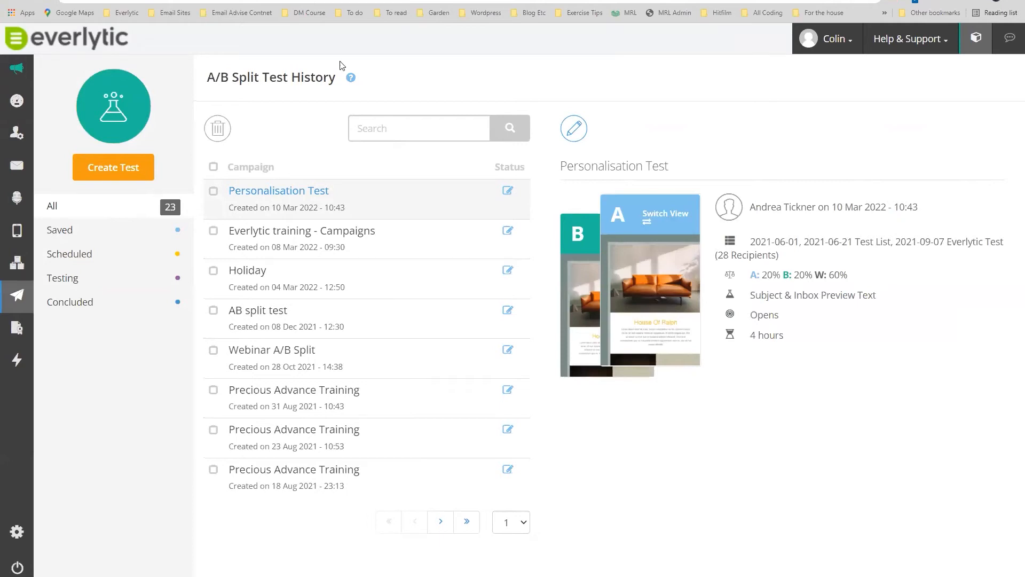
Create a new A/B split test and put the cursor in its empty Test Name field.
left_click_drag(207, 80, 229, 79)
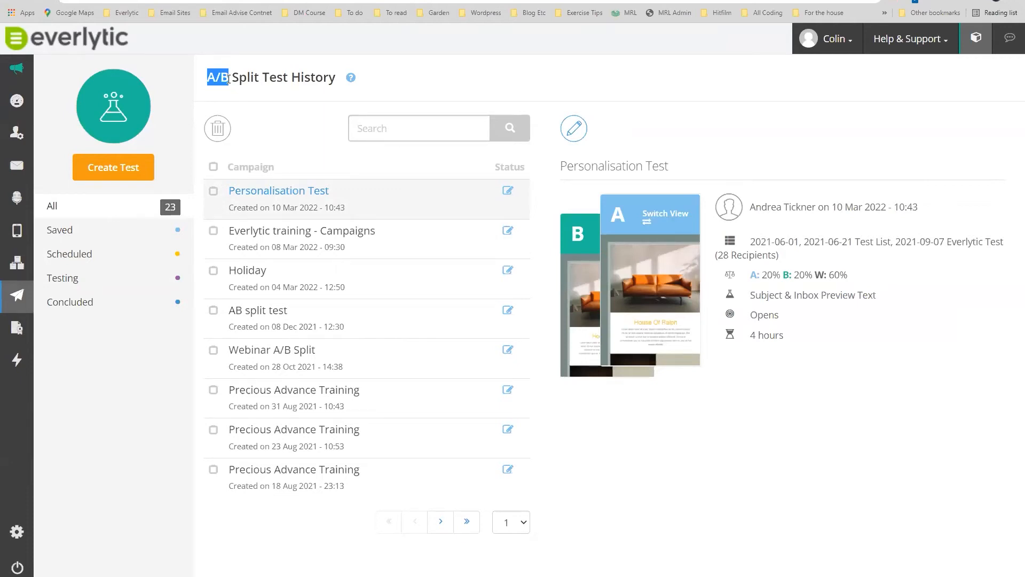
left_click(106, 169)
left_click(394, 143)
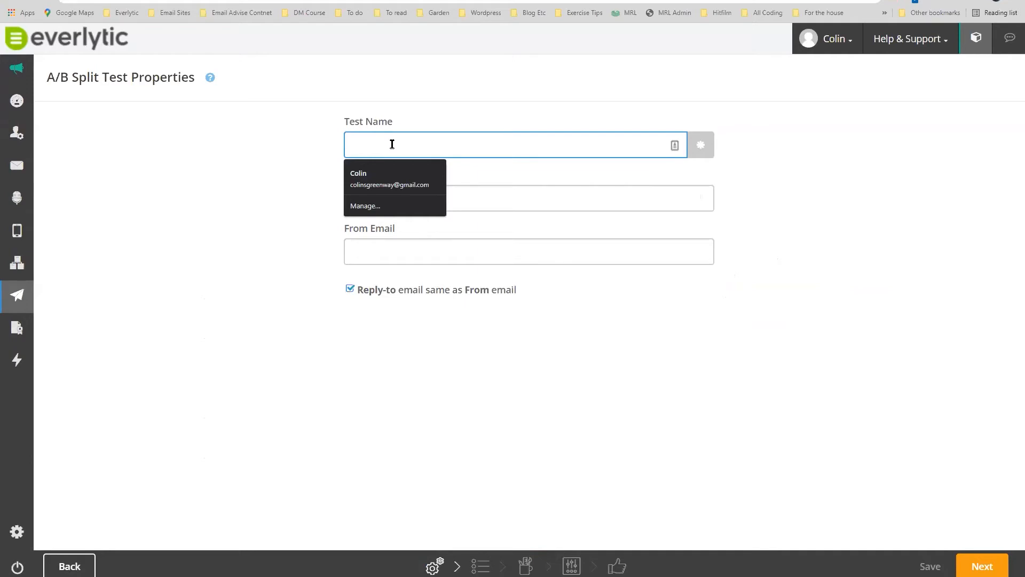
Name the split test 'Subject line test'.
left_click(257, 162)
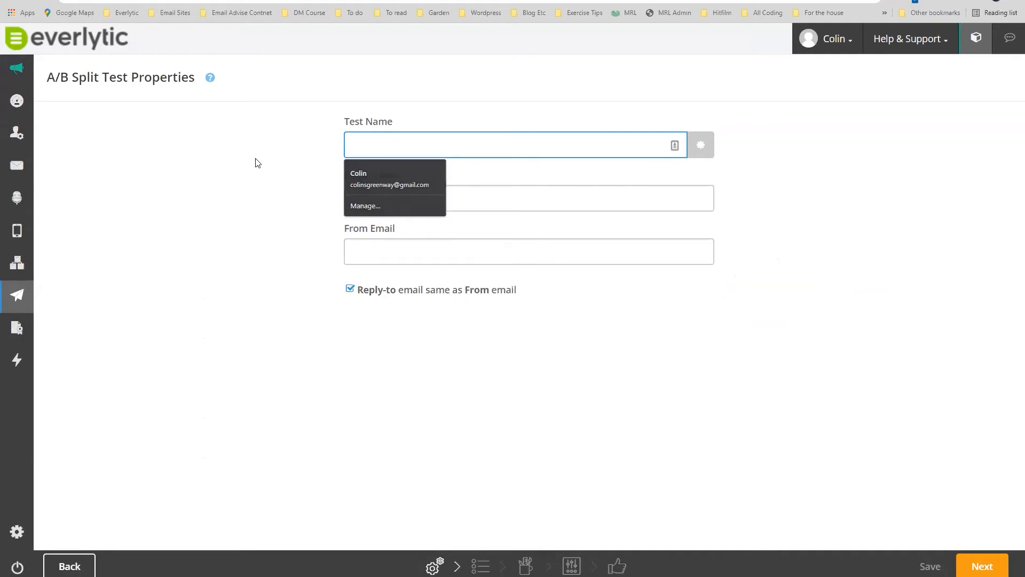
left_click(371, 143)
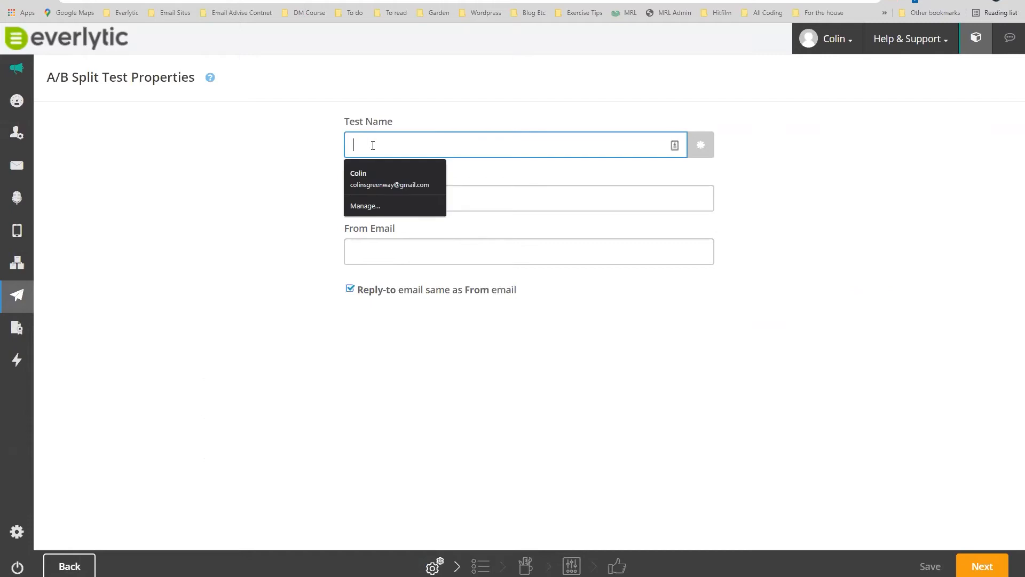
type("Subjecxt")
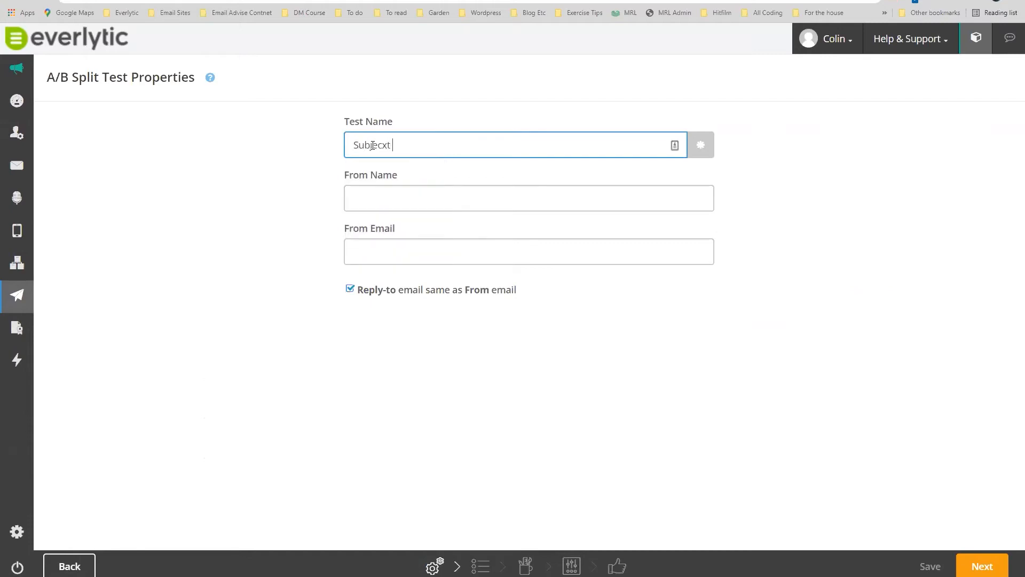
key("BackSpace")
key("BackSpace")
type("t lie")
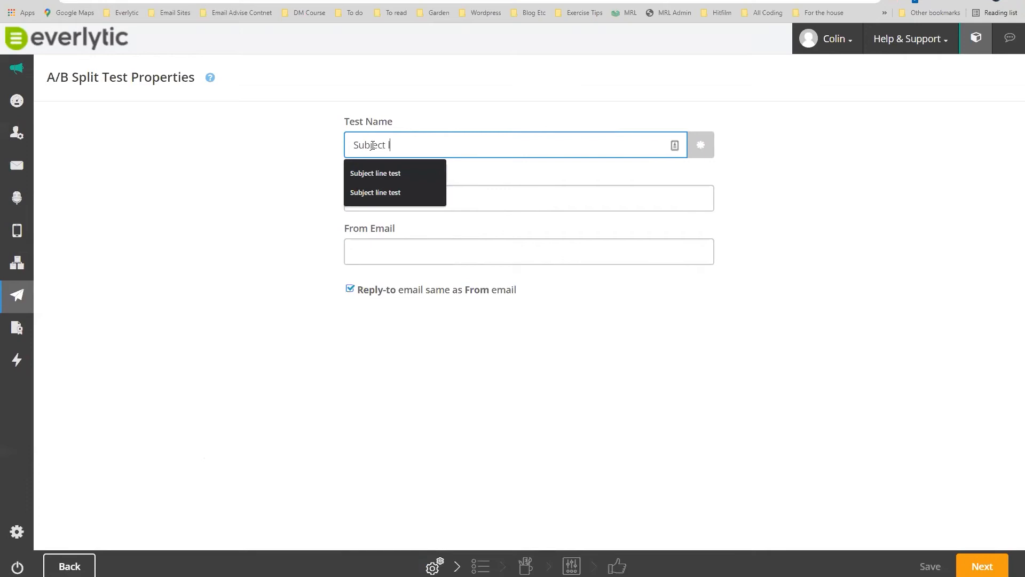
key("BackSpace")
type("ne test")
key("Escape")
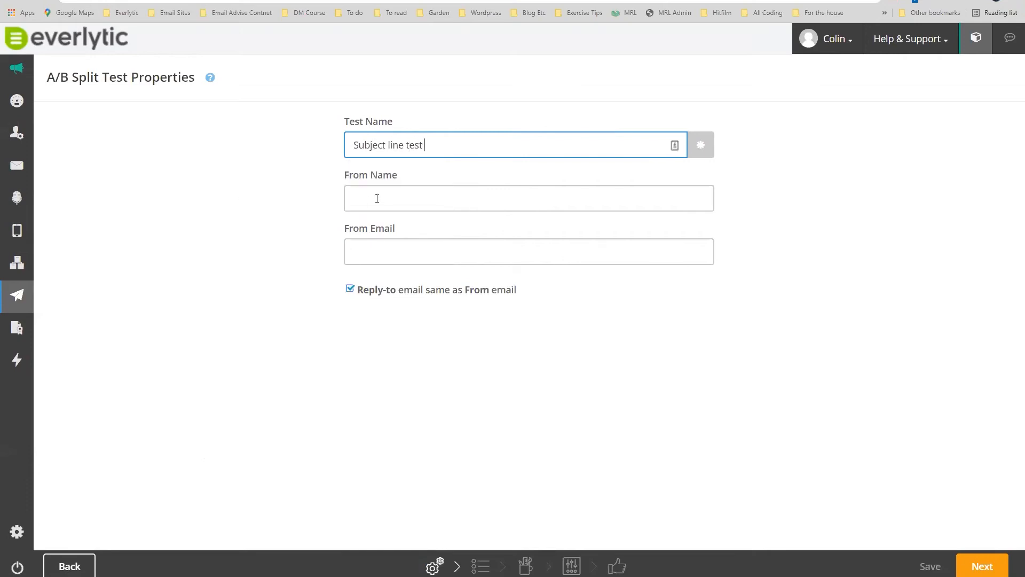
Set From Name to Everlytic and From Email to the company info address, then continue.
left_click(377, 199)
type("Everlyti")
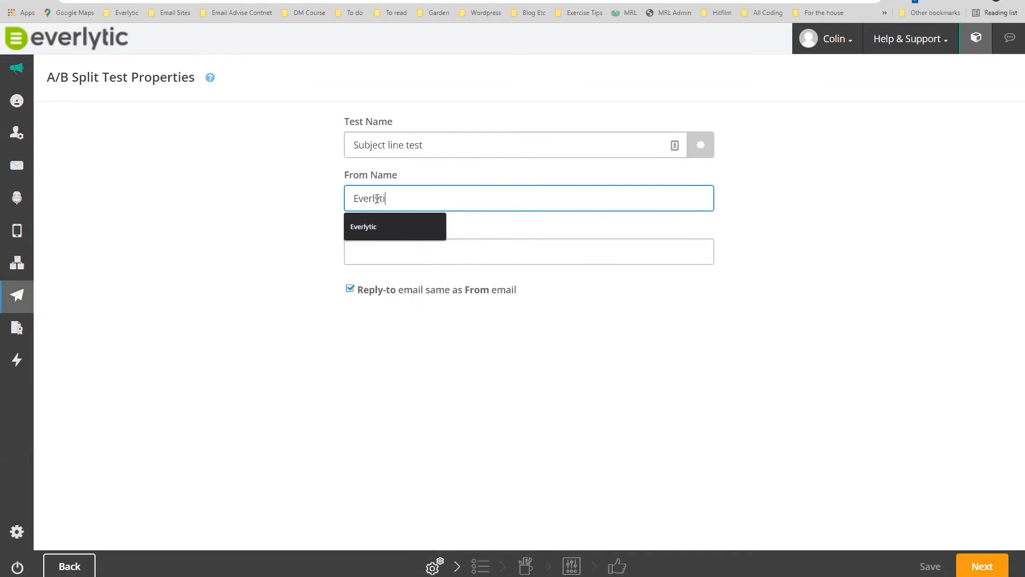
type("c")
left_click(391, 250)
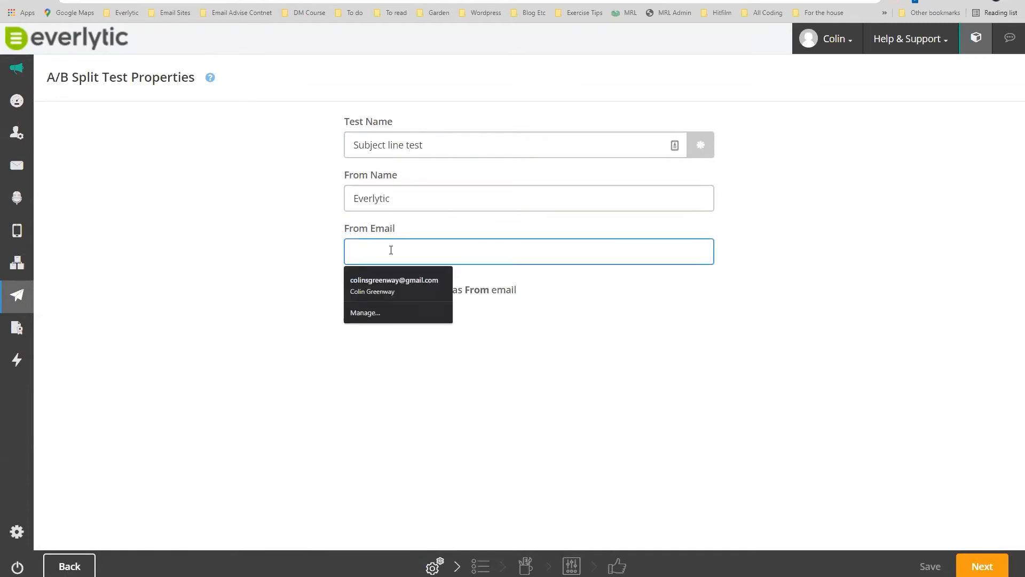
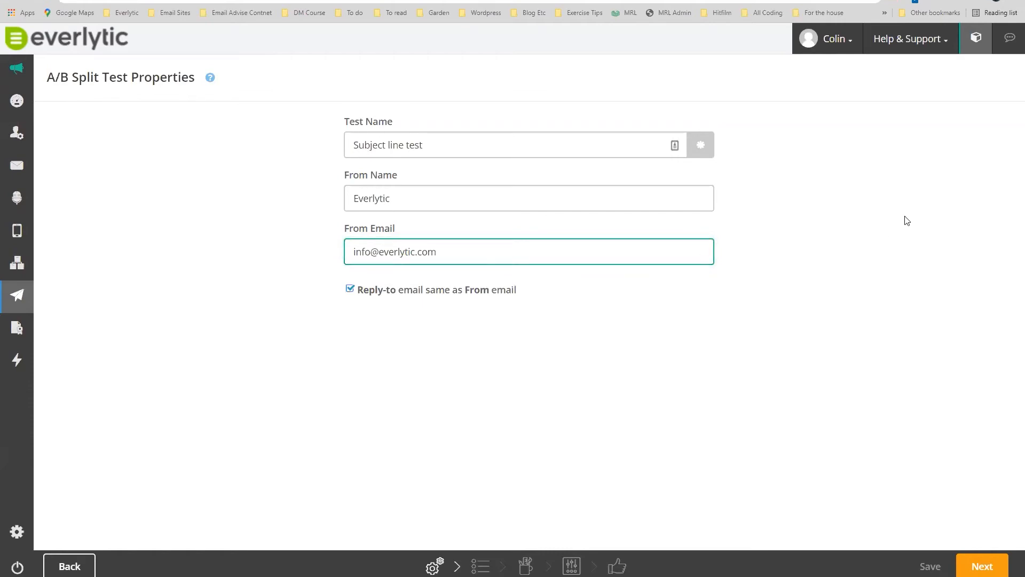
left_click(982, 566)
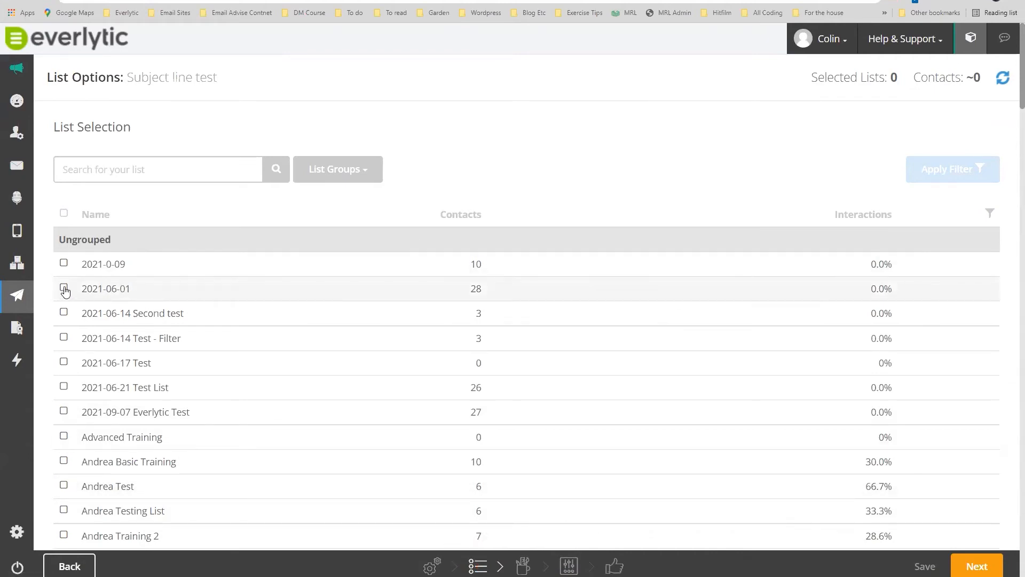
Select the 2021-09-07 Everlytic Test list (~27 contacts), view its filter options, and proceed to Set Up.
left_click(64, 411)
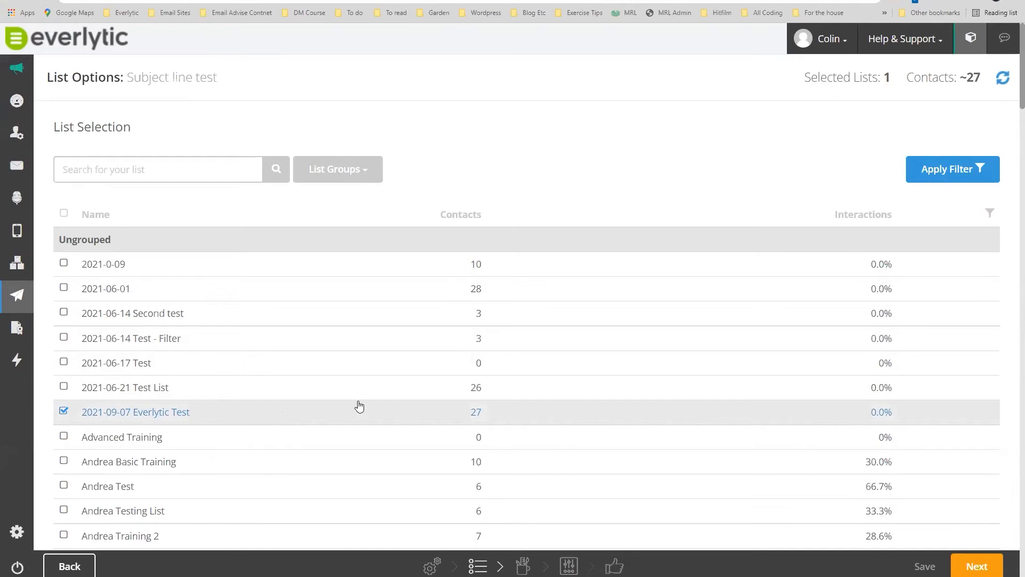
left_click(943, 172)
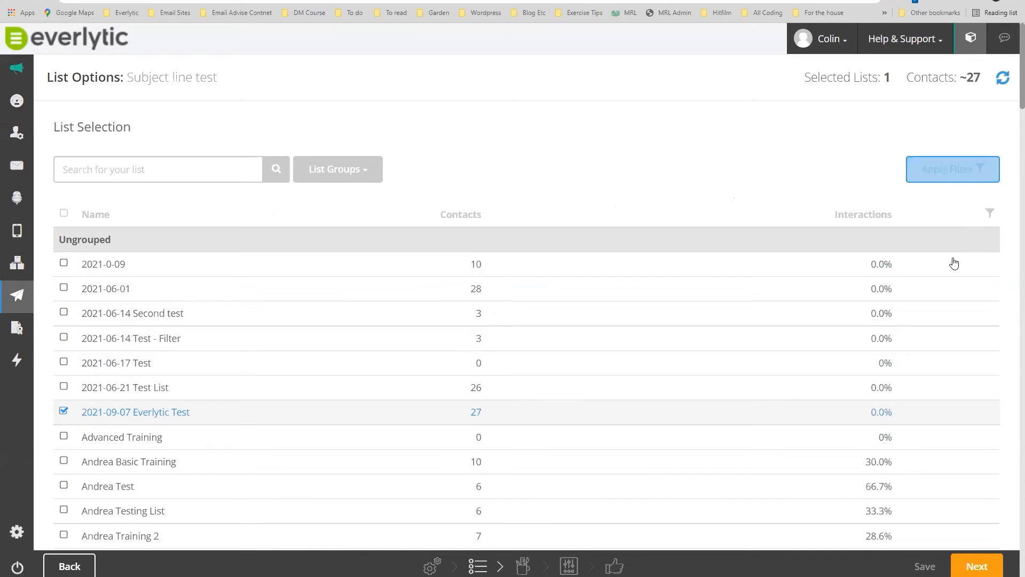
left_click(976, 562)
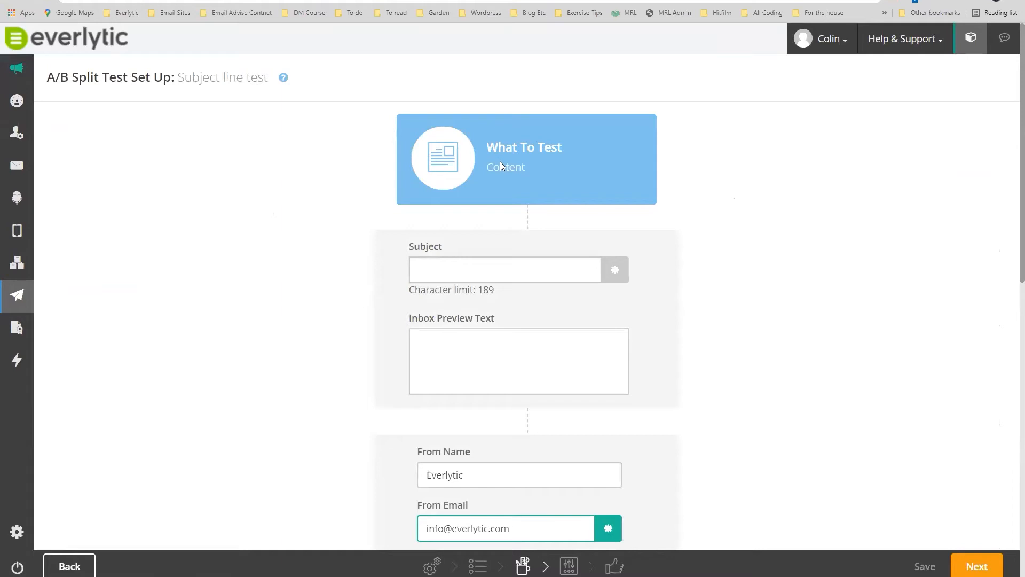
Open the What To Test card and look at its Subject and Inbox Preview fields.
left_click(525, 159)
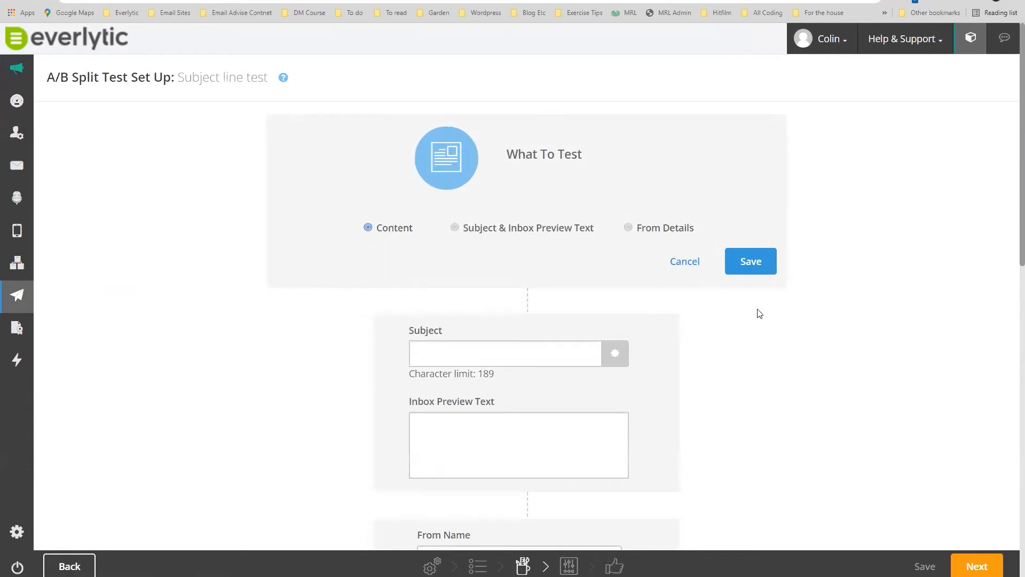
scroll(898, 187, "down", 2)
scroll(902, 202, "down", 1)
left_click(496, 191)
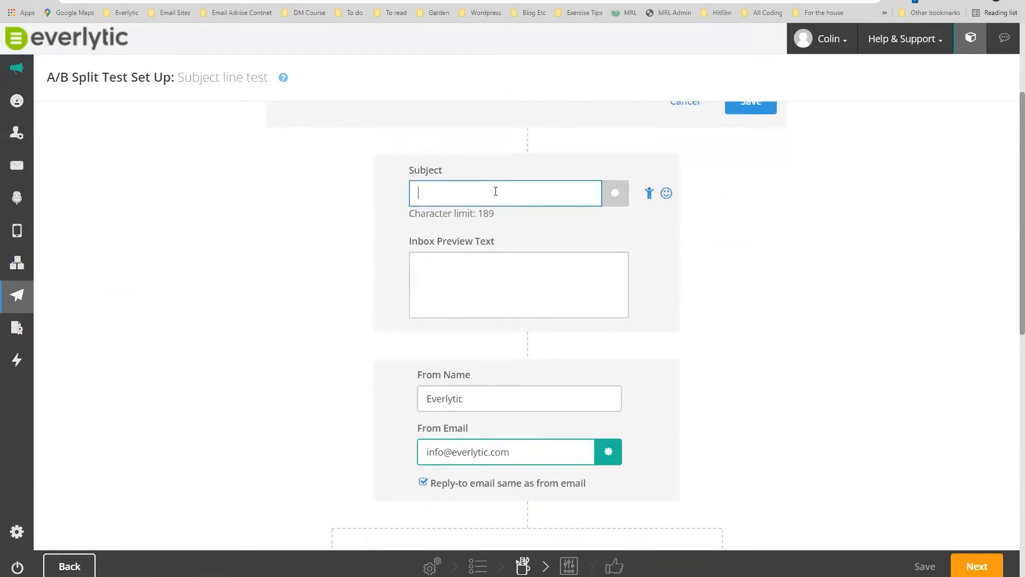
left_click(460, 283)
scroll(443, 299, "down", 2)
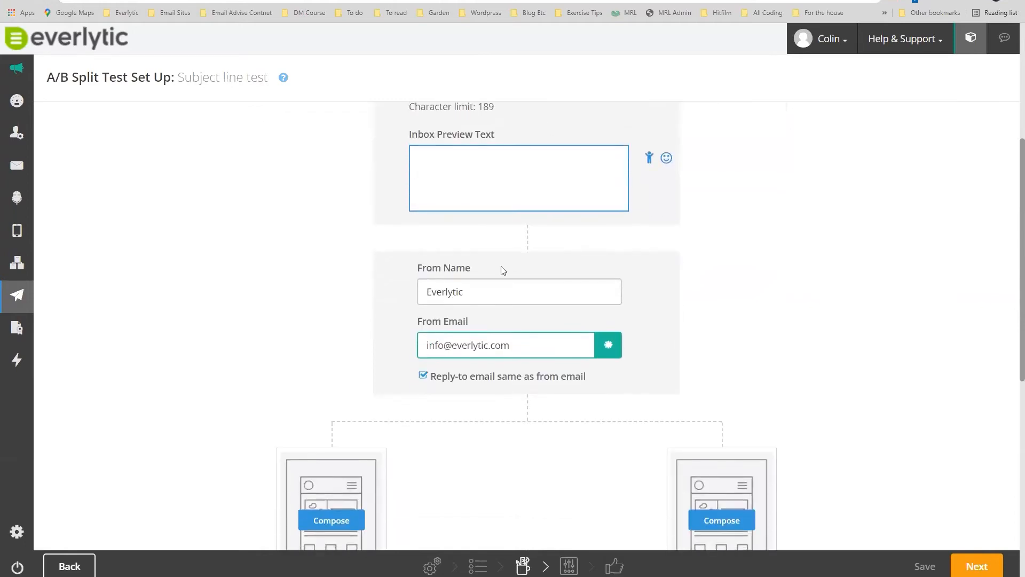
scroll(430, 258, "down", 3)
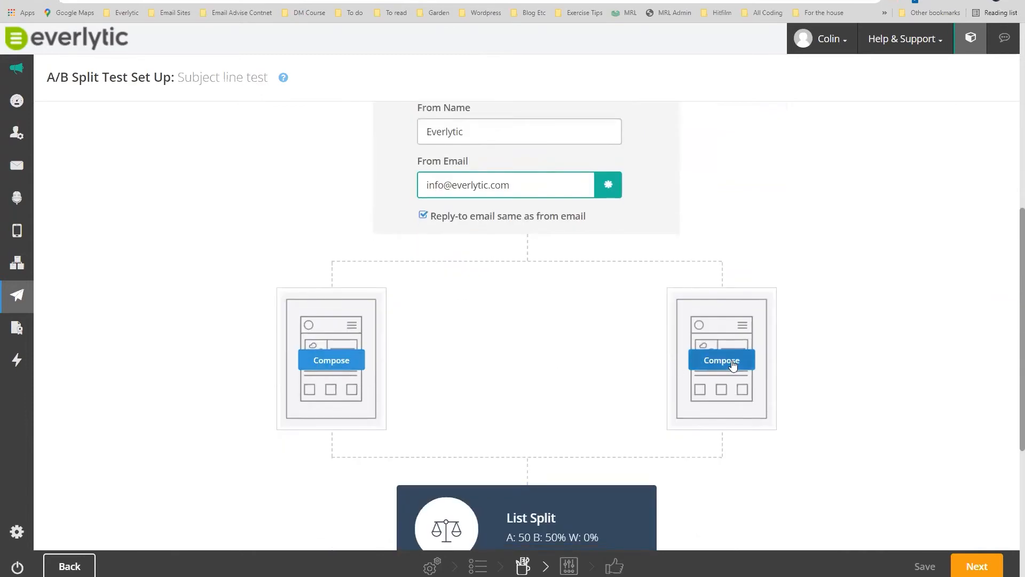
Try repeatedly to compose the first version, which is blocked by the empty required Subject.
left_click(329, 366)
left_click(339, 364)
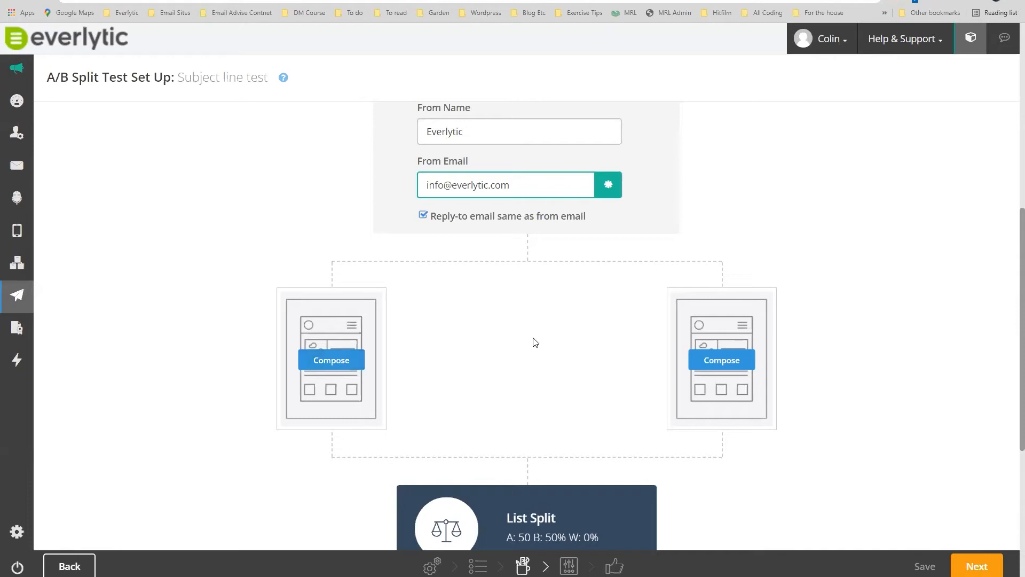
scroll(538, 342, "up", 8)
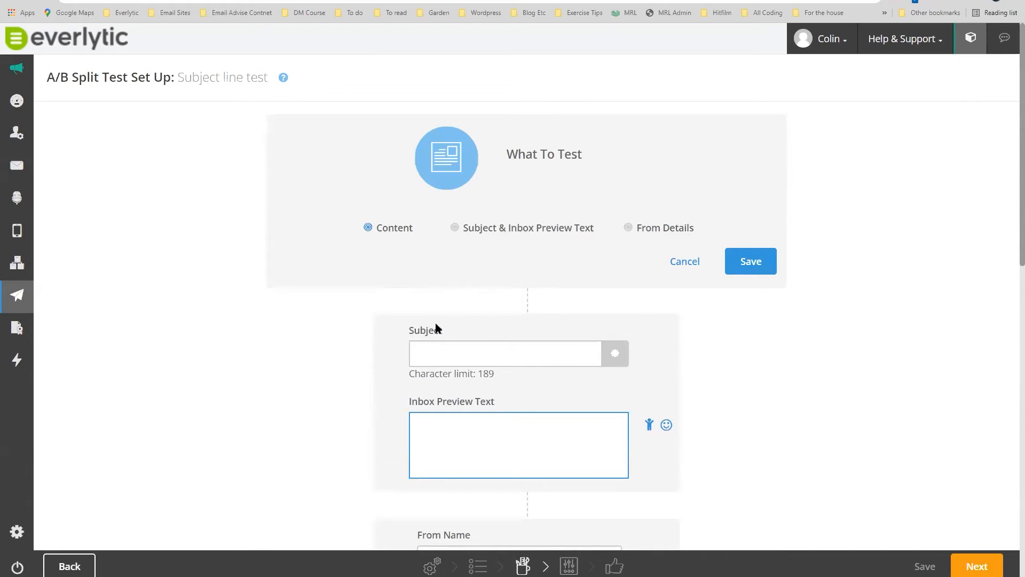
scroll(538, 393, "down", 4)
scroll(538, 387, "down", 4)
left_click(328, 360)
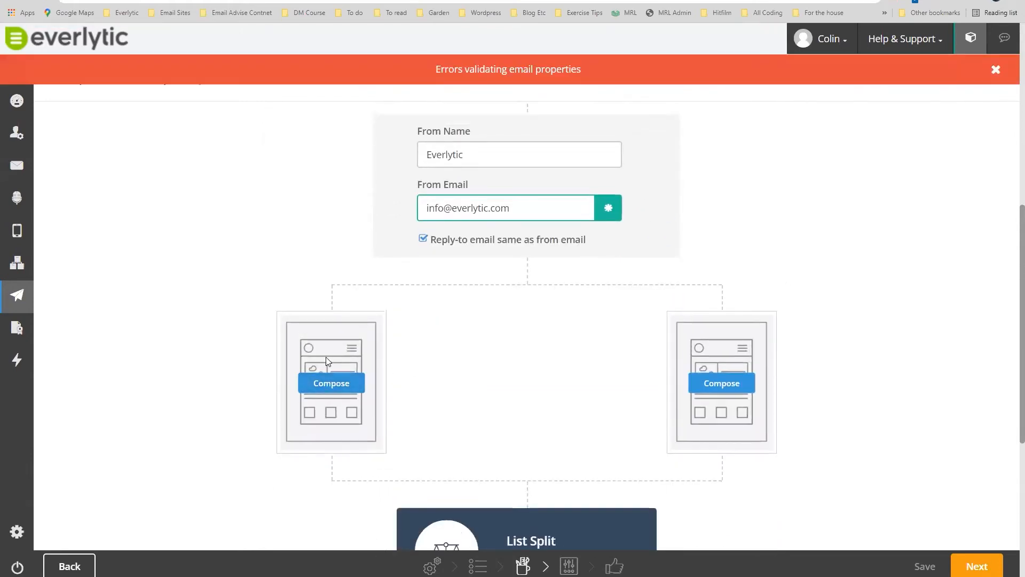
scroll(521, 251, "up", 3)
scroll(521, 251, "up", 3)
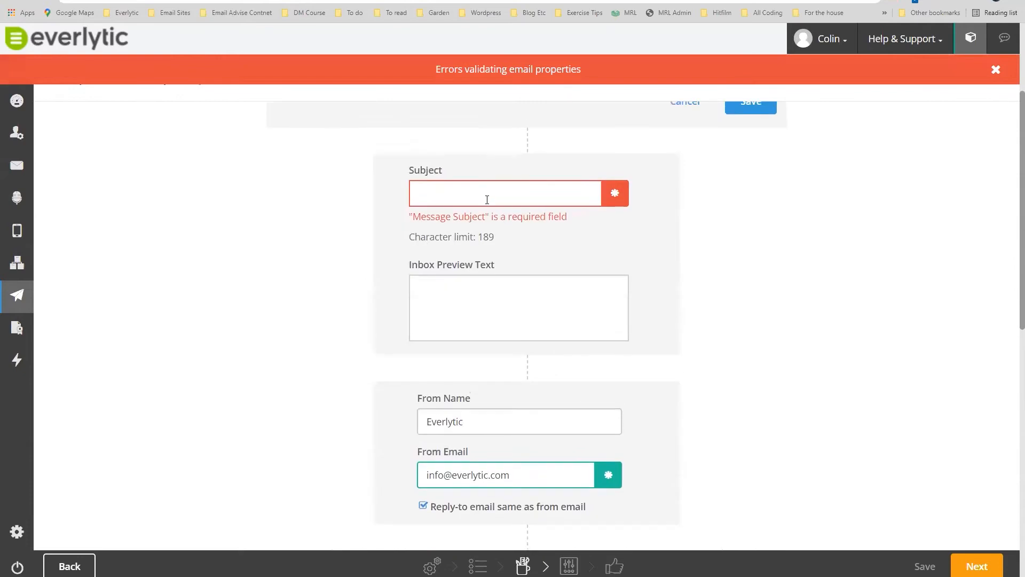
scroll(487, 200, "down", 7)
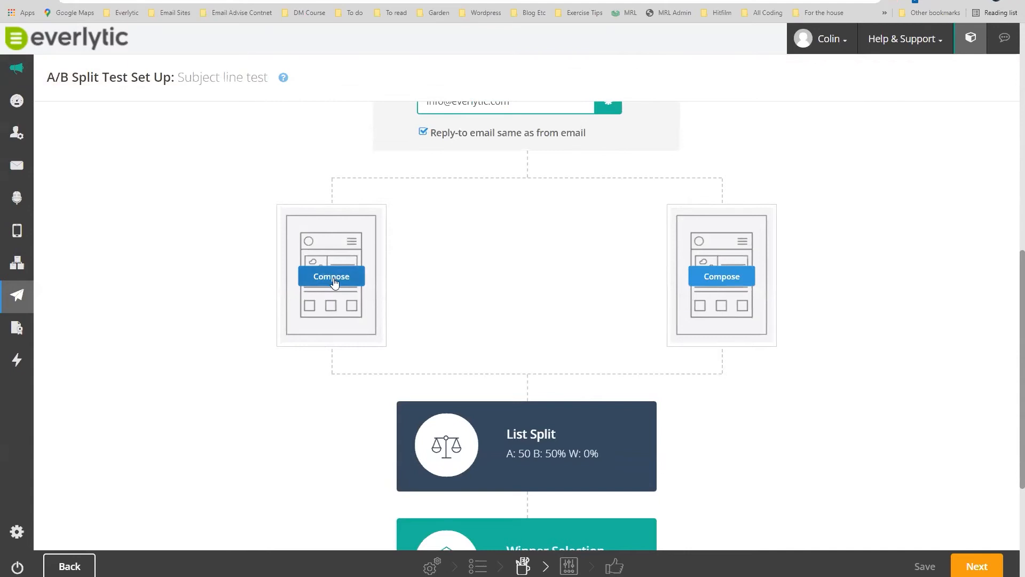
scroll(625, 249, "up", 9)
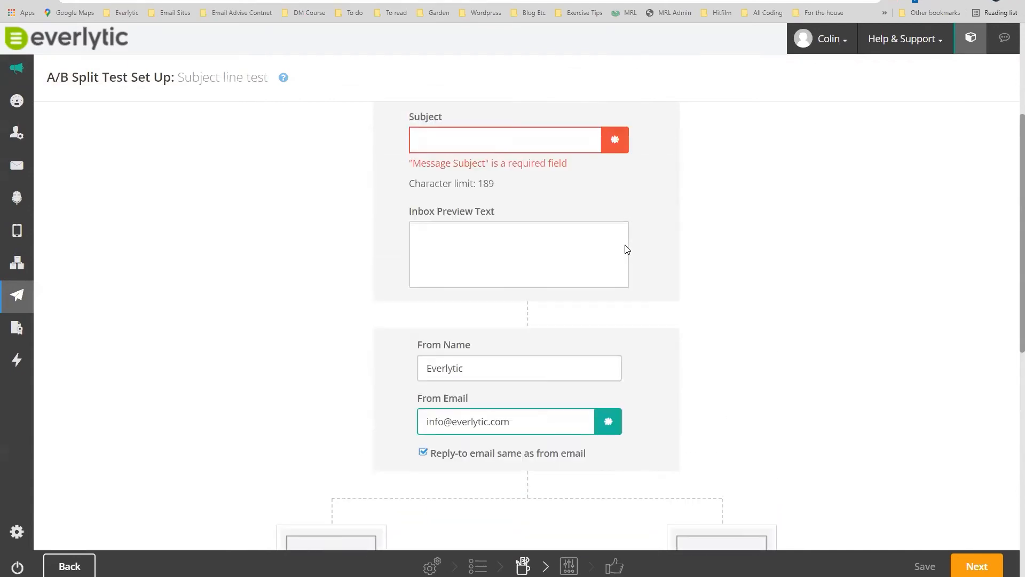
Enter the placeholder subject 'test' and compose the first version.
left_click(486, 295)
type("test")
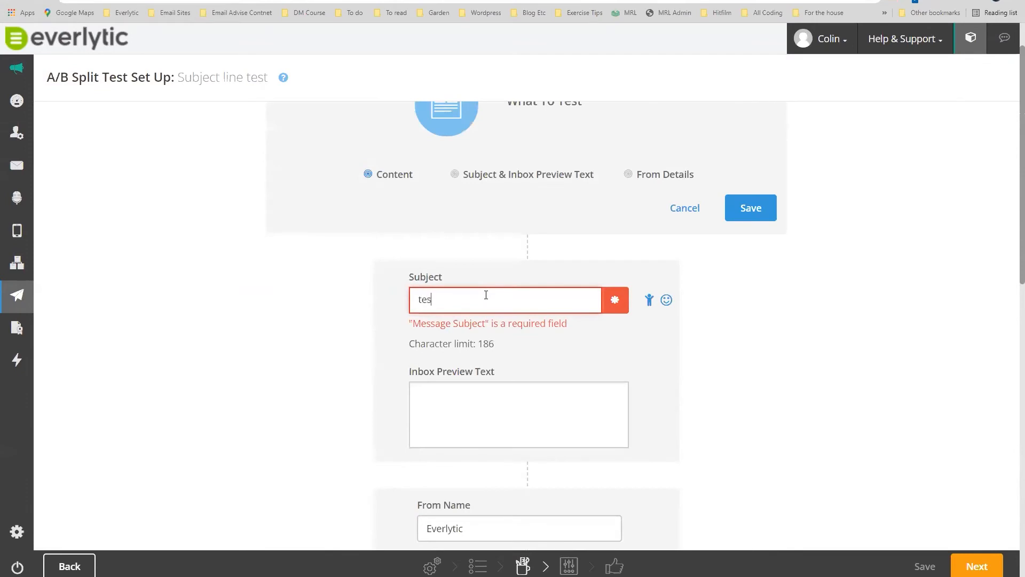
scroll(337, 268, "down", 8)
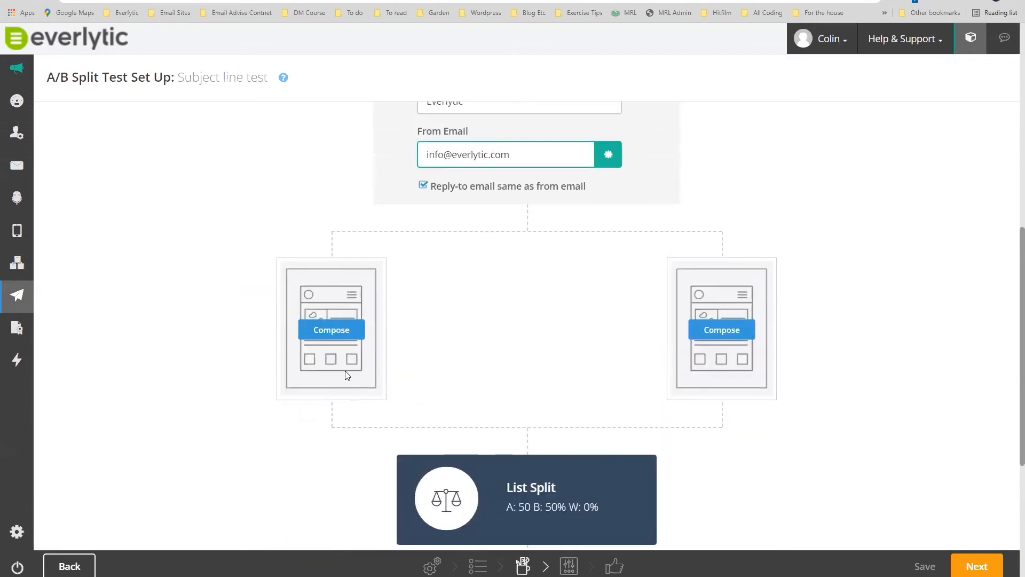
scroll(334, 329, "down", 1)
left_click(335, 320)
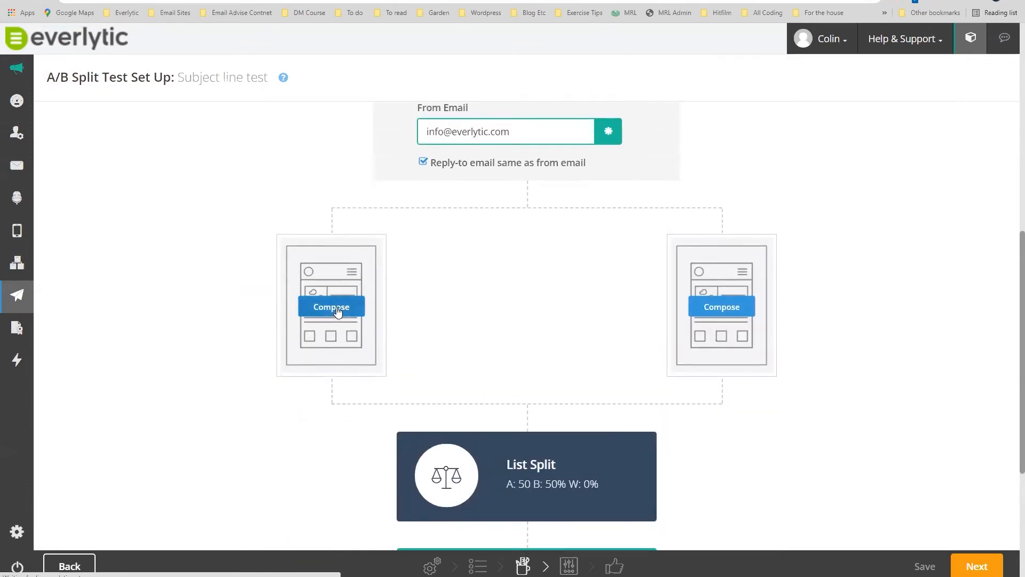
Pick Builder, browse the Previous Message templates, then go back to Composition Options.
left_click(193, 301)
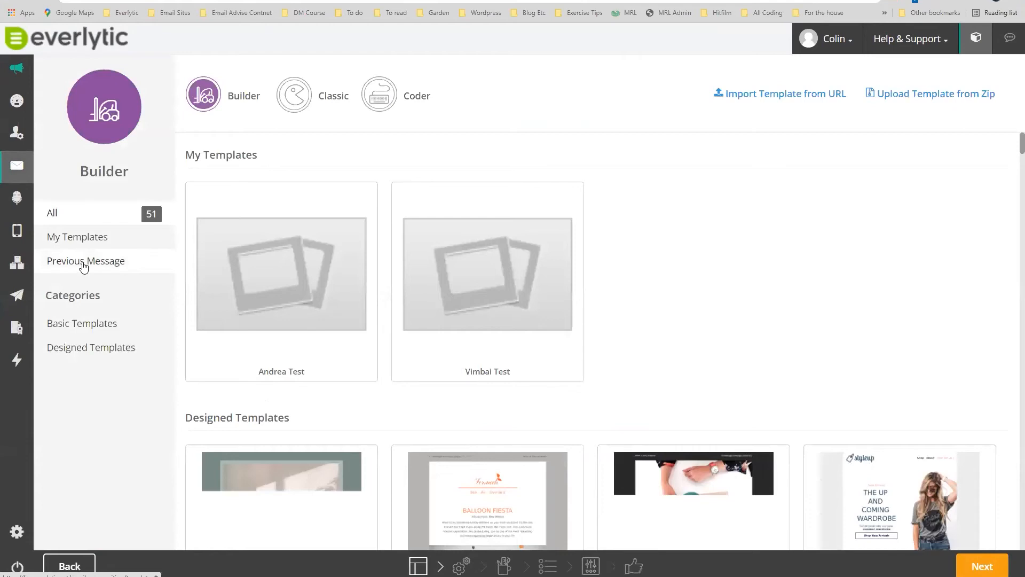
left_click(81, 263)
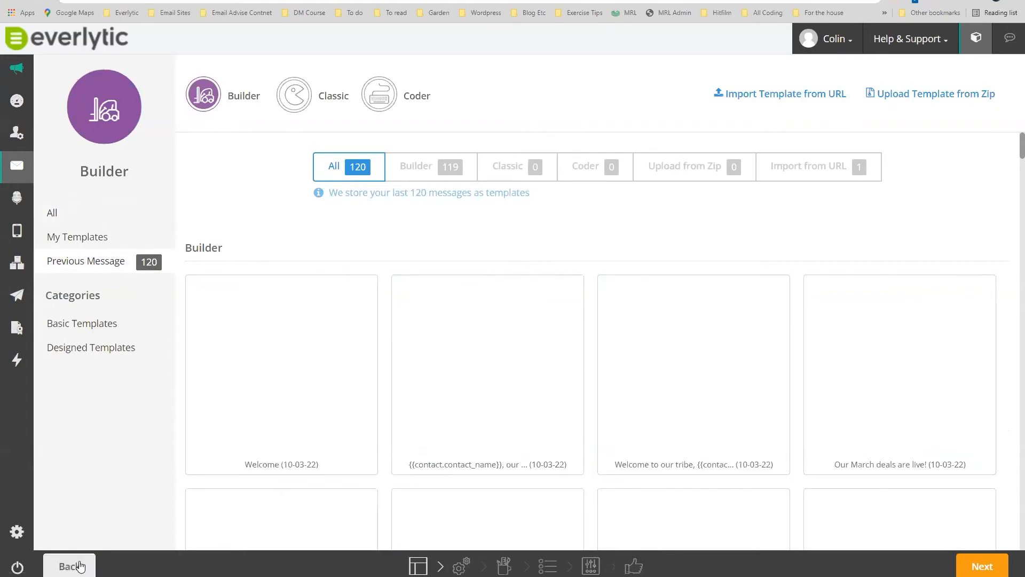
left_click(79, 566)
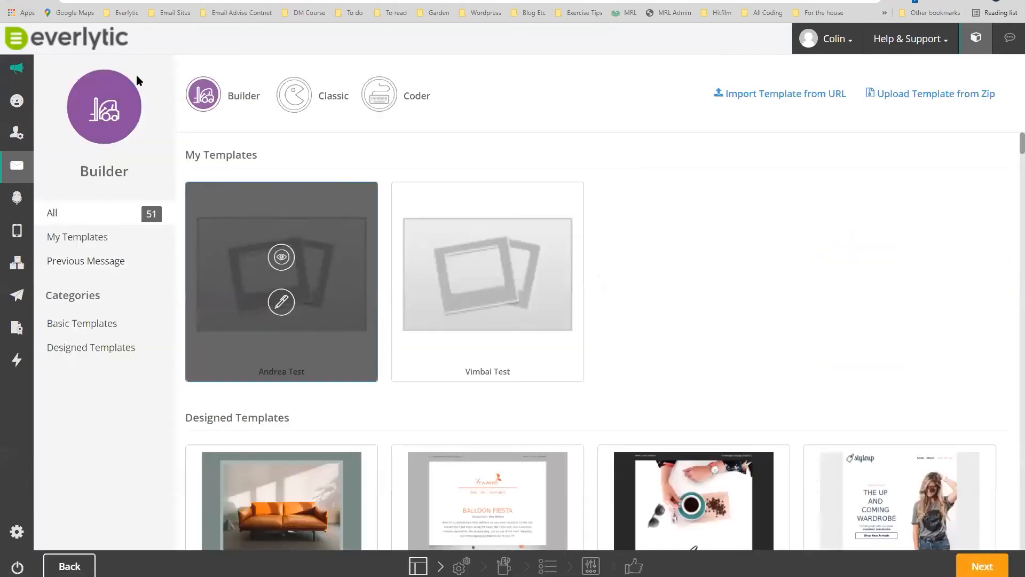
left_click(12, 1)
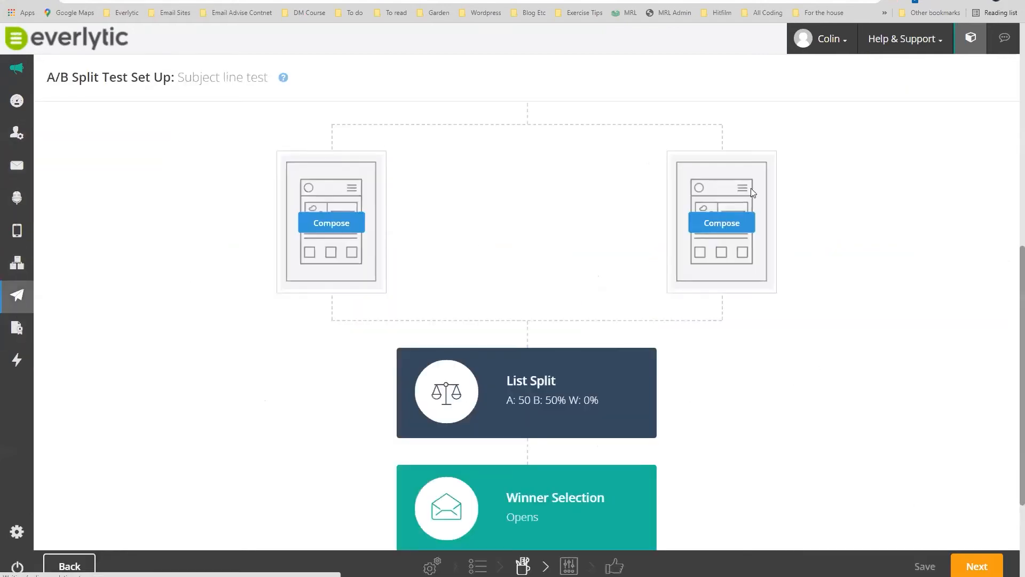
Switch What To Test to 'Subject & Inbox Preview Text' and save it.
scroll(876, 179, "up", 4)
scroll(875, 176, "up", 4)
scroll(874, 193, "down", 4)
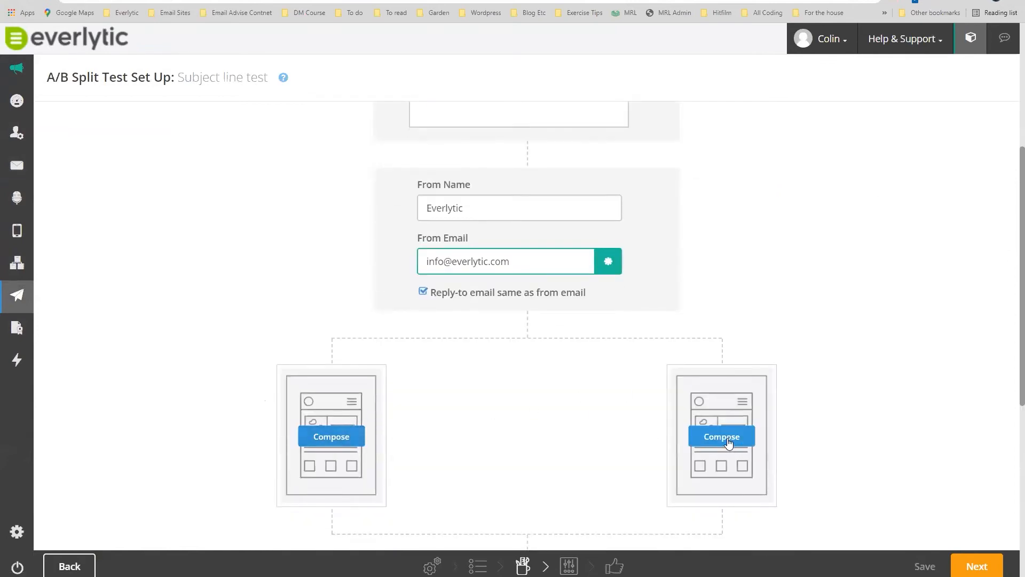
scroll(337, 338, "up", 3)
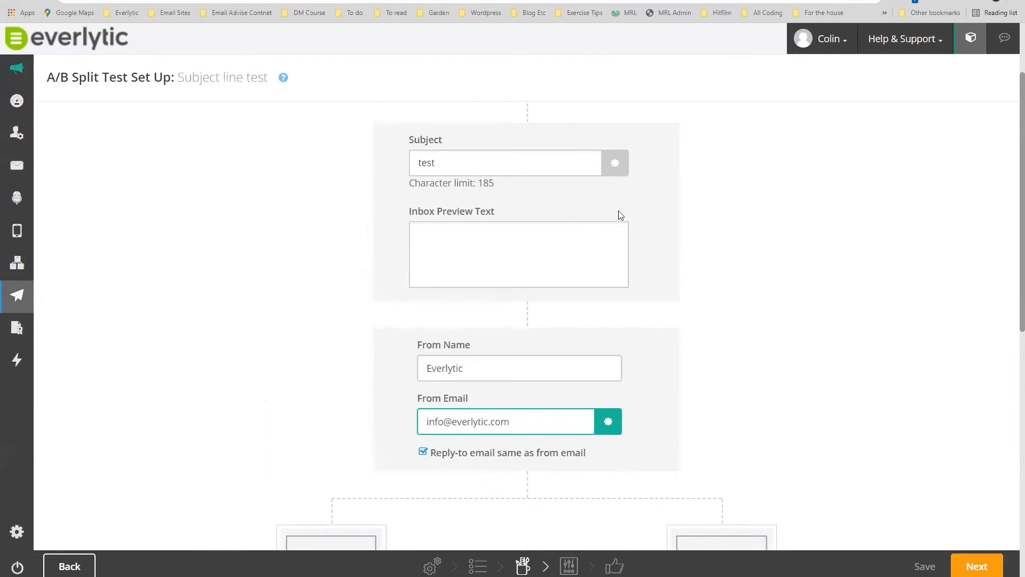
scroll(675, 206, "up", 2)
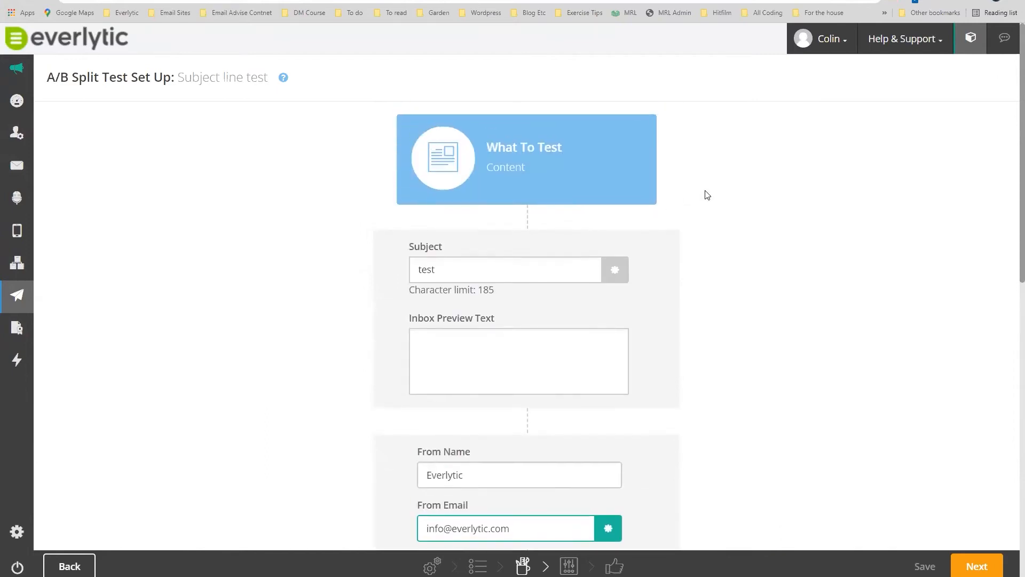
left_click(523, 161)
left_click(455, 227)
left_click(752, 265)
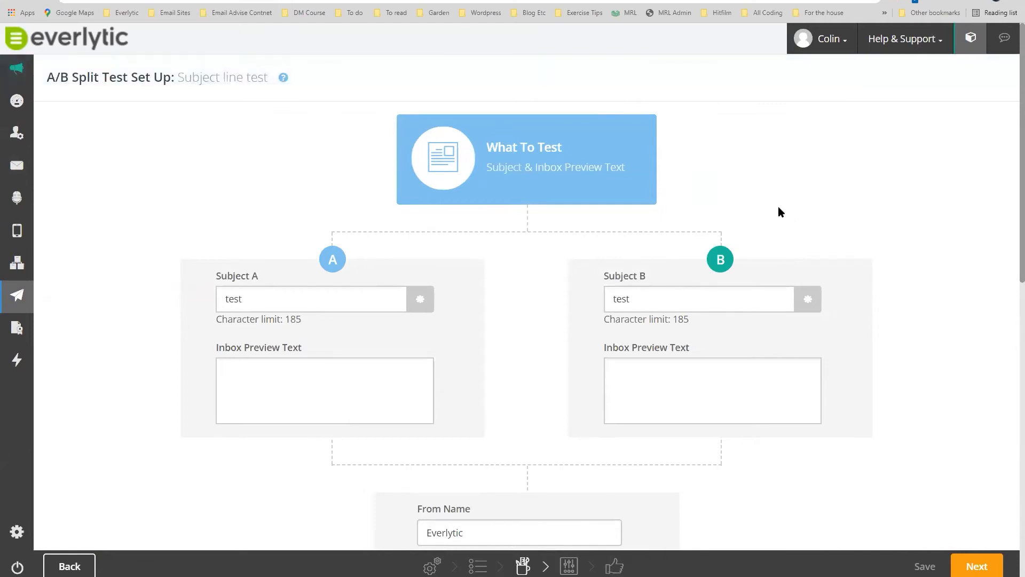
Replace Subject A's placeholder with 'We have launched our new Web portal'.
left_click(251, 298)
left_click_drag(251, 298, 221, 299)
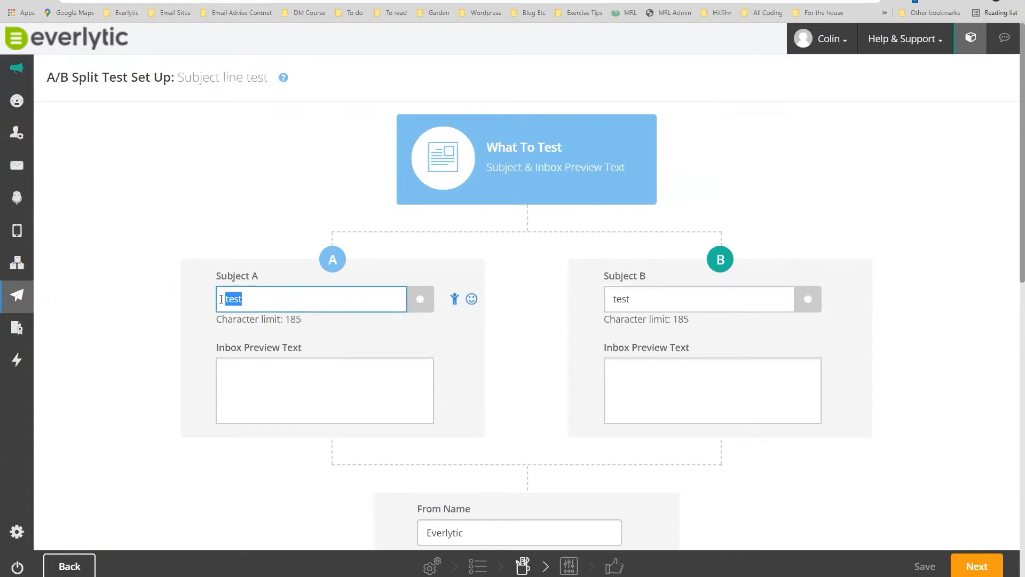
key("BackSpace")
type("Please")
key("BackSpace")
key("BackSpace")
key("BackSpace")
key("BackSpace")
key("BackSpace")
key("BackSpace")
key("BackSpace")
type("We have luanhc")
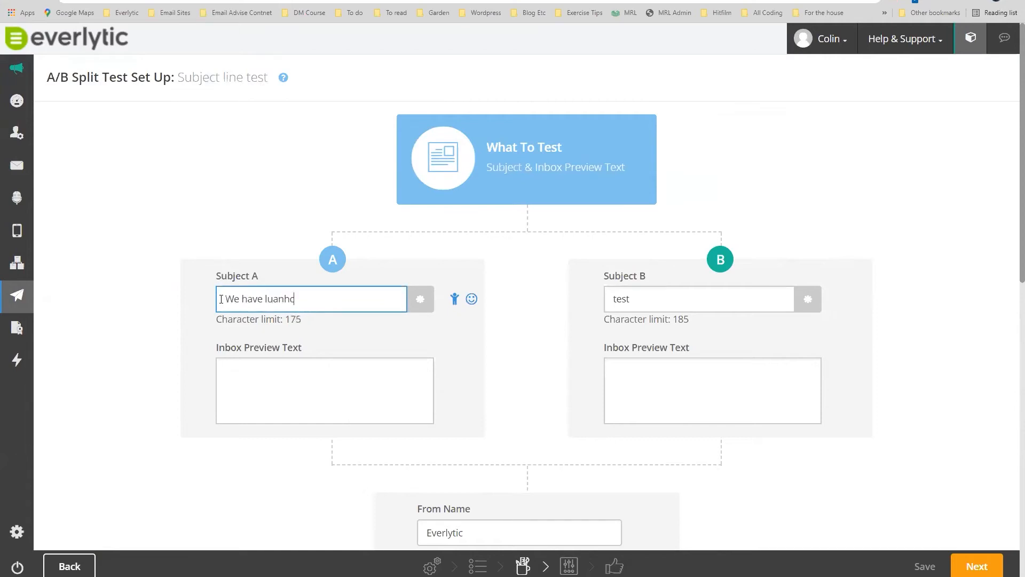
key("BackSpace")
key("BackSpace")
key("BackSpace")
key("BackSpace")
key("BackSpace")
type("aunched our new Web portal")
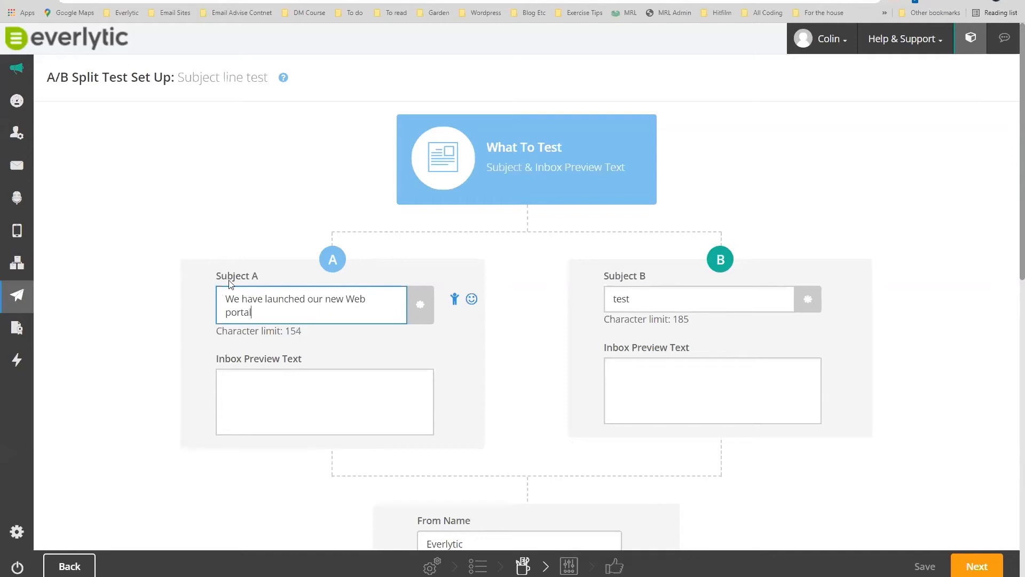
Replace the 'test' placeholder in Subject B with 'Hi'.
left_click_drag(632, 299, 597, 303)
key("BackSpace")
type("Hi")
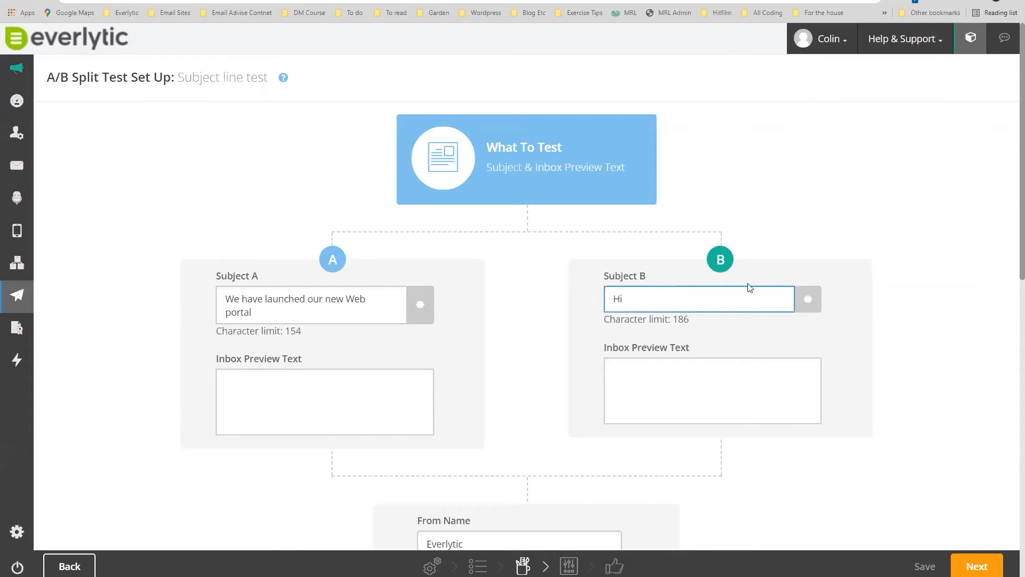
Insert a First name merge field with fallback 'there' after 'Hi' in Subject B.
left_click(843, 300)
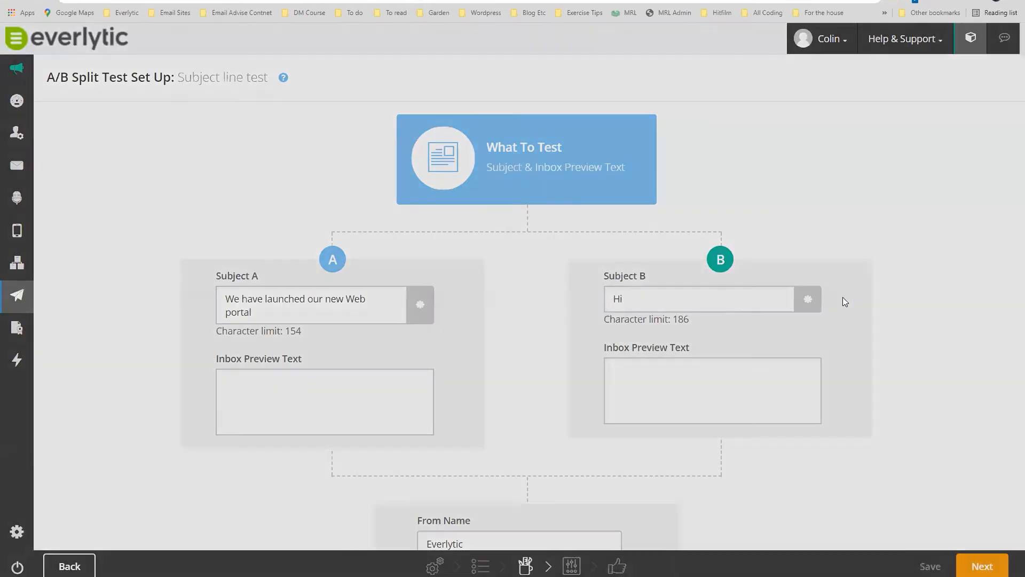
left_click(468, 115)
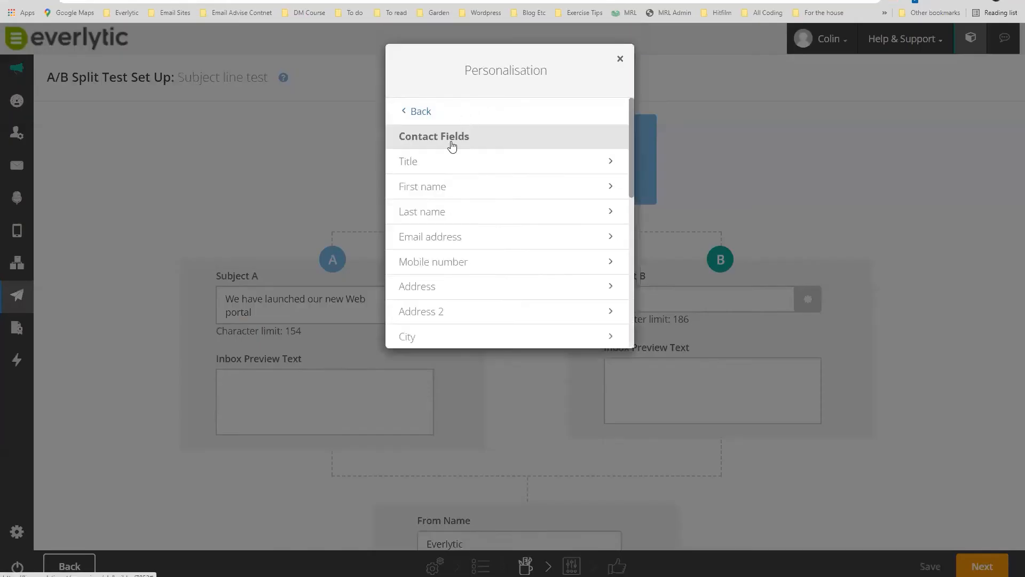
left_click(431, 187)
left_click(403, 196)
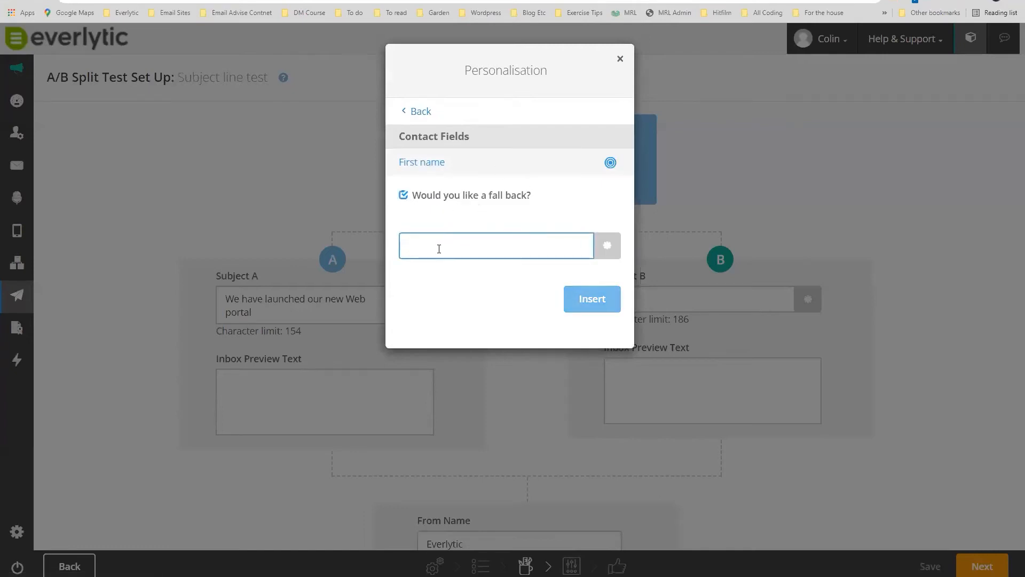
left_click(408, 244)
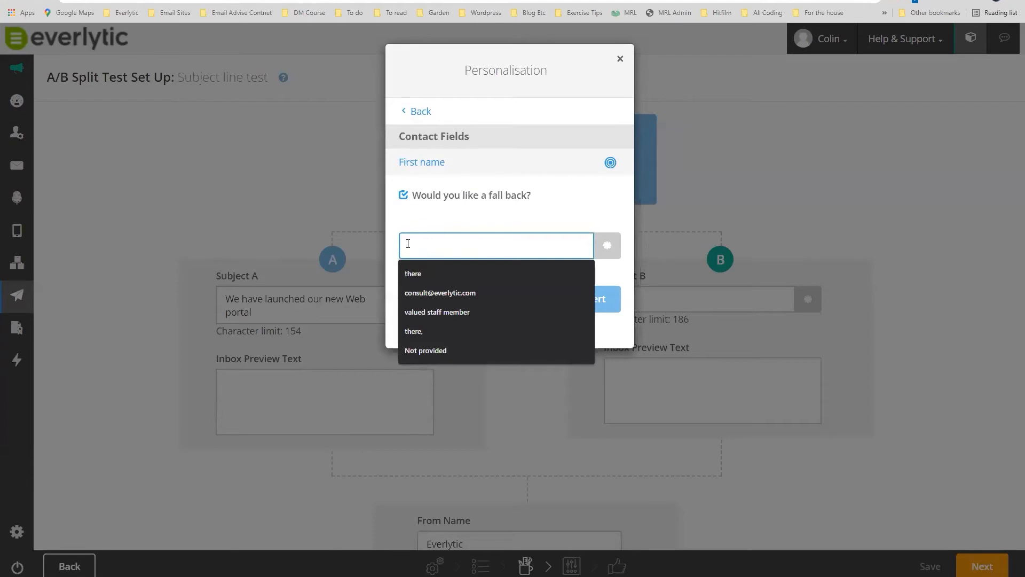
left_click(417, 274)
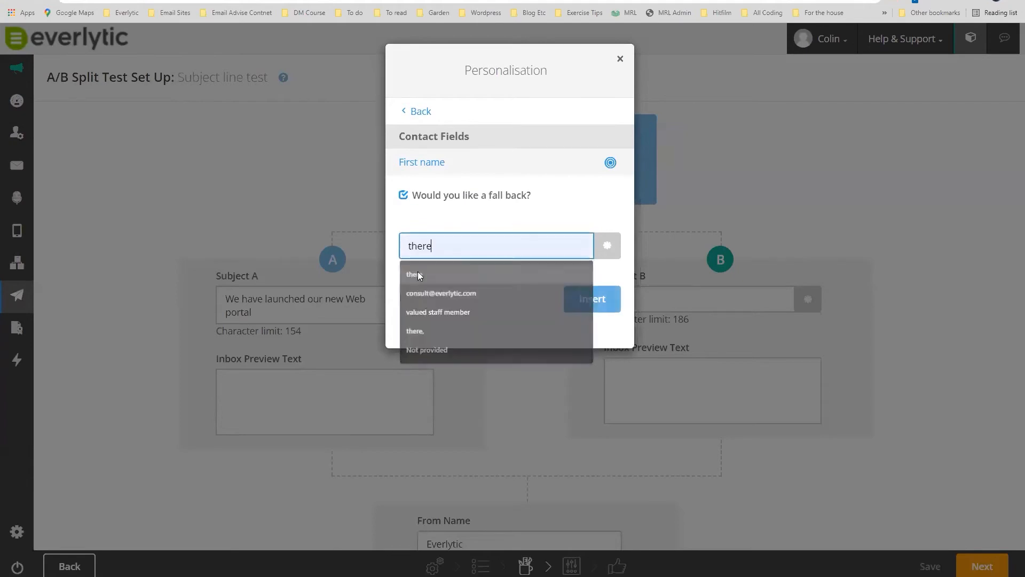
left_click(589, 297)
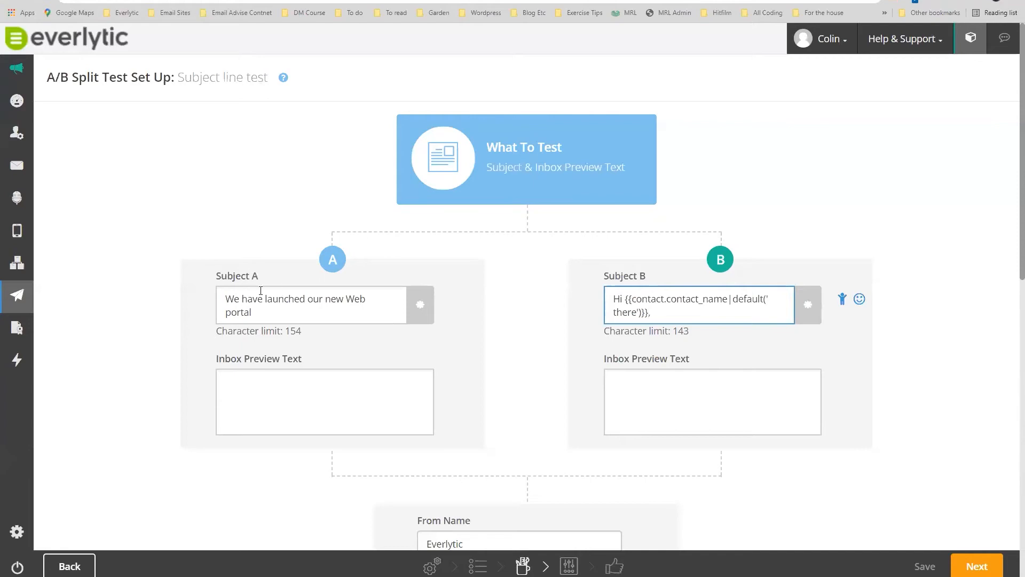
Copy Subject A's launch message into Subject B after the merge tag, lowercasing 'we'.
left_click_drag(228, 296, 270, 310)
right_click(279, 307)
left_click(354, 348)
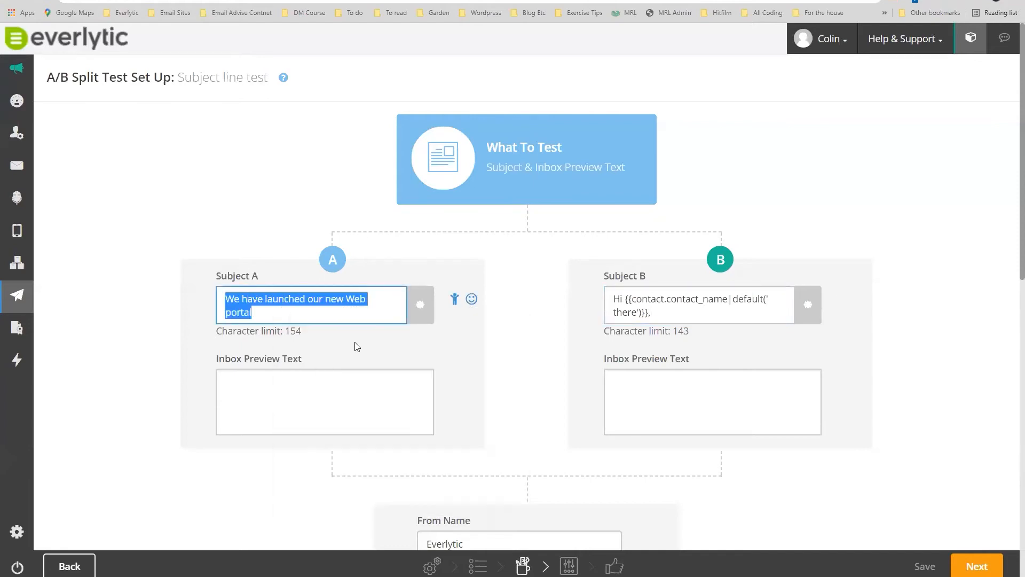
key("ctrl+v")
left_click(662, 315)
key("BackSpace")
type("w")
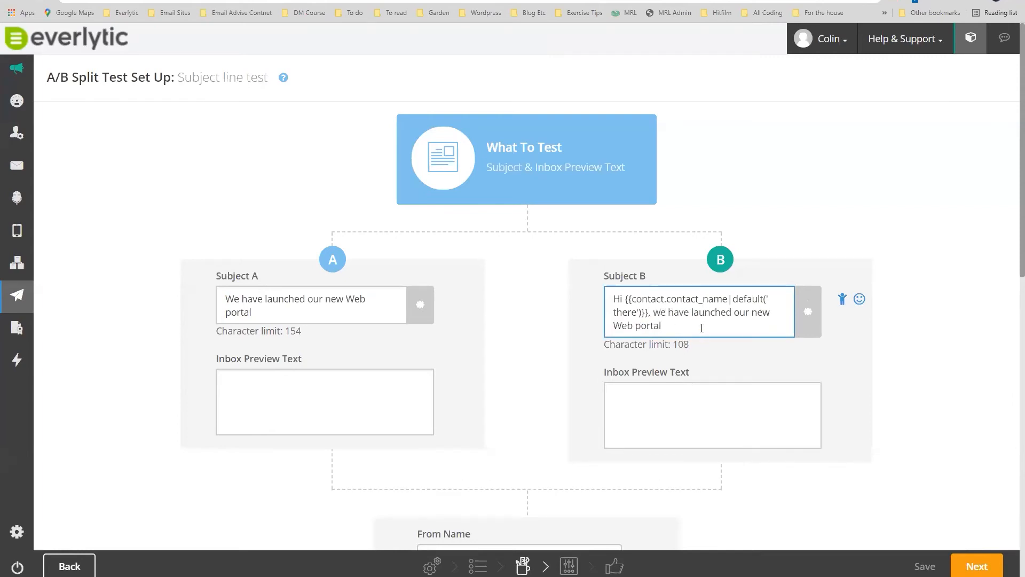
left_click(669, 333)
Type version A's inbox preview text about not missing the exciting launch.
left_click(268, 382)
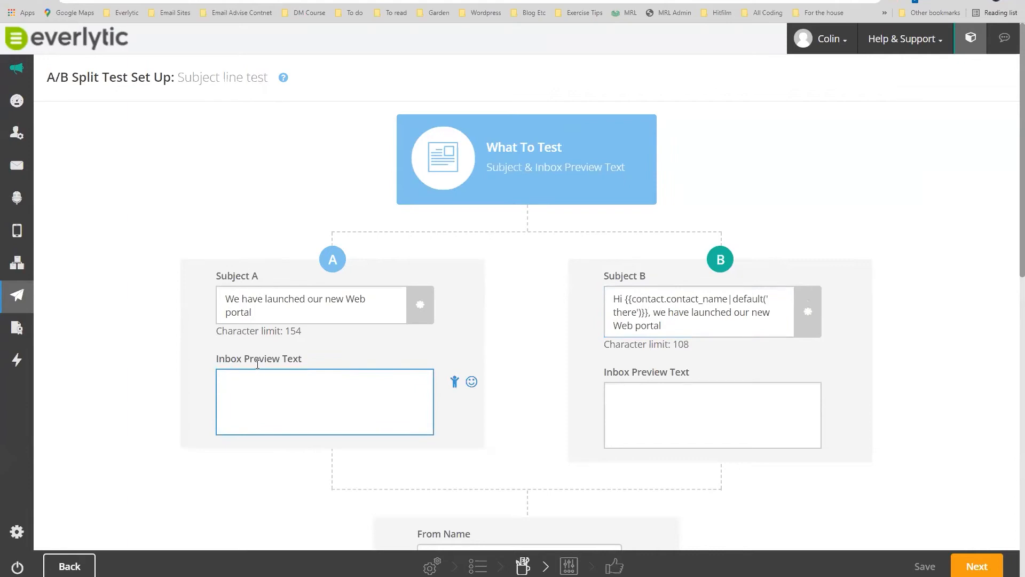
type("Dont miss this exiccting launch")
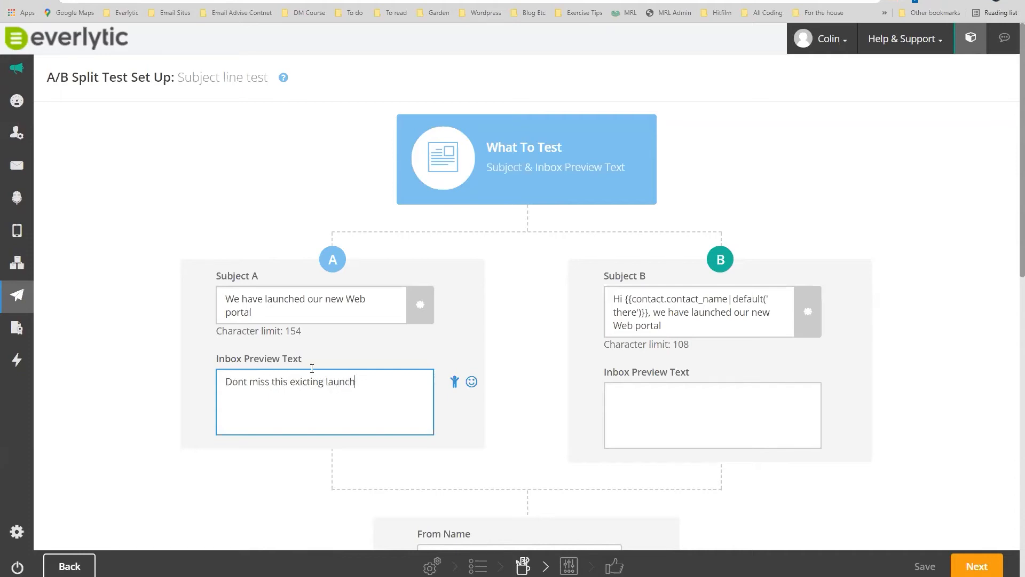
Give version B the inbox preview text 'This is one to not miss'.
left_click(627, 394)
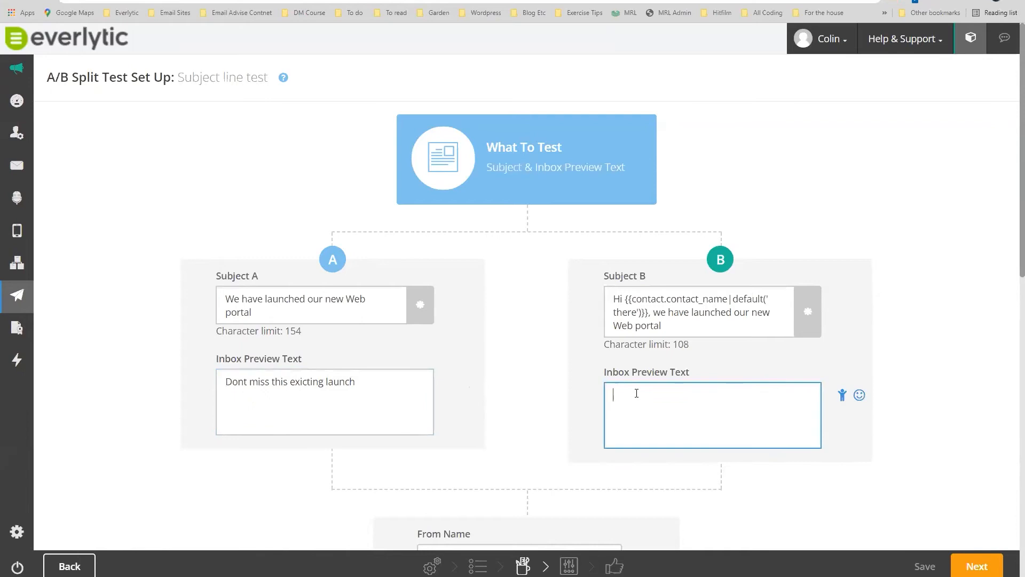
type("This is one to not miss")
scroll(545, 347, "down", 5)
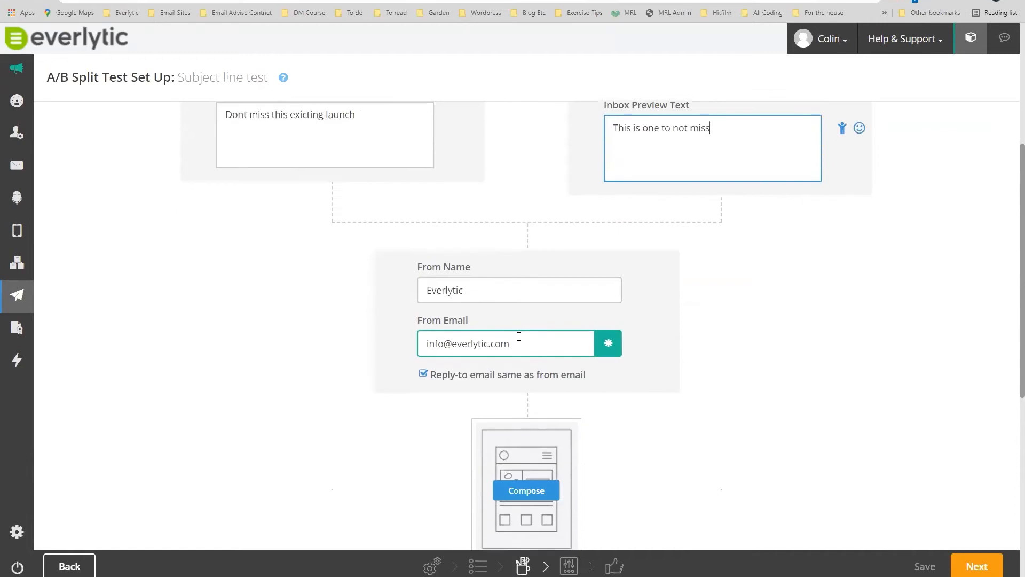
scroll(522, 403, "down", 4)
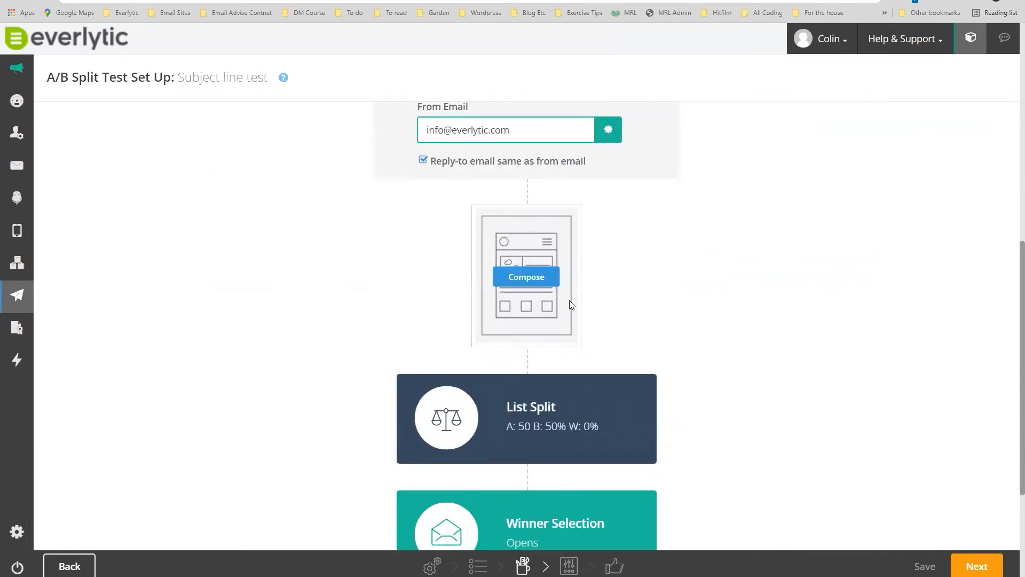
scroll(582, 294, "up", 5)
scroll(595, 300, "up", 3)
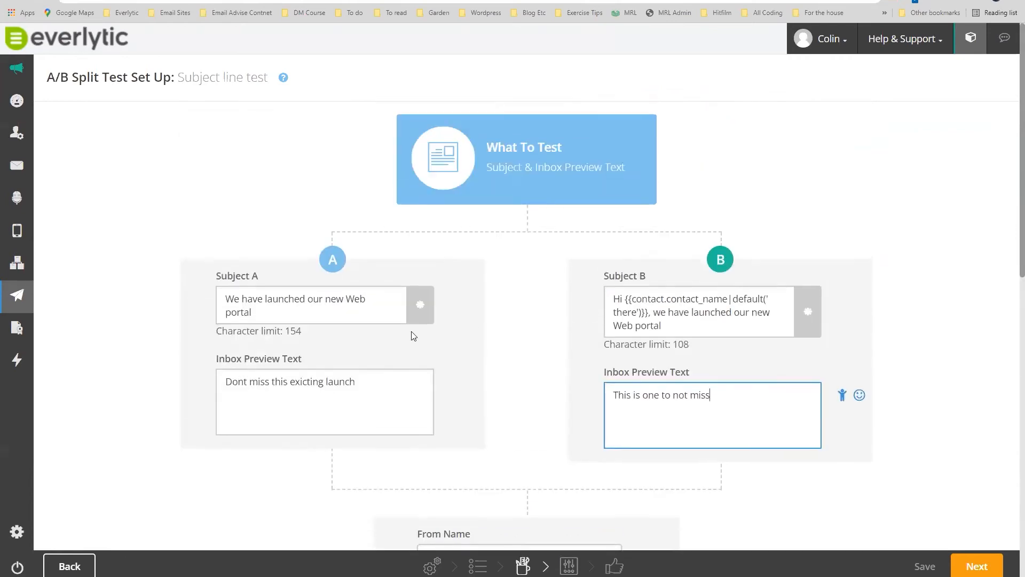
left_click(286, 318)
Open the What To Test options, still set to Subject & Inbox Preview Text, and review them.
left_click(665, 327)
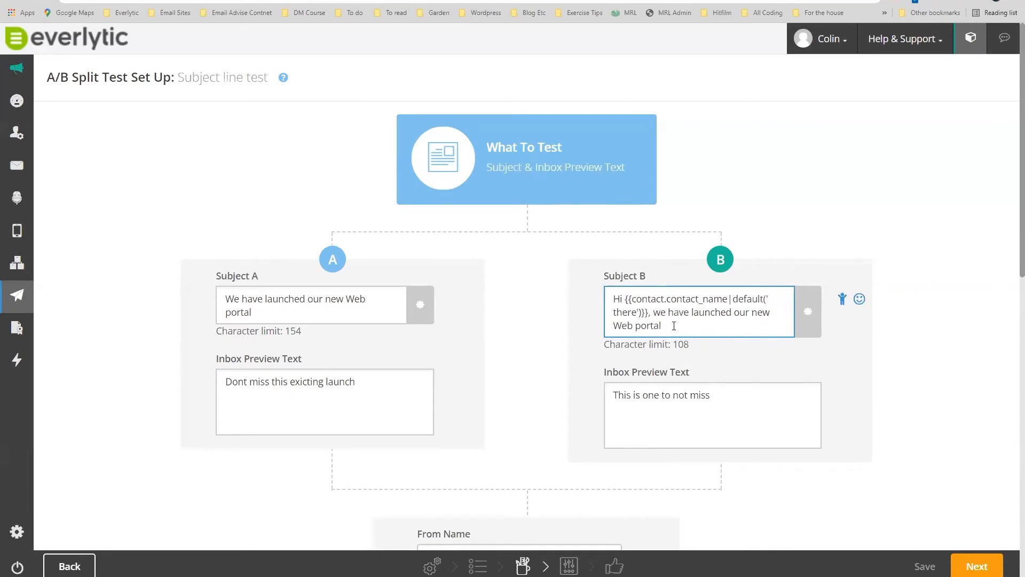
left_click(519, 160)
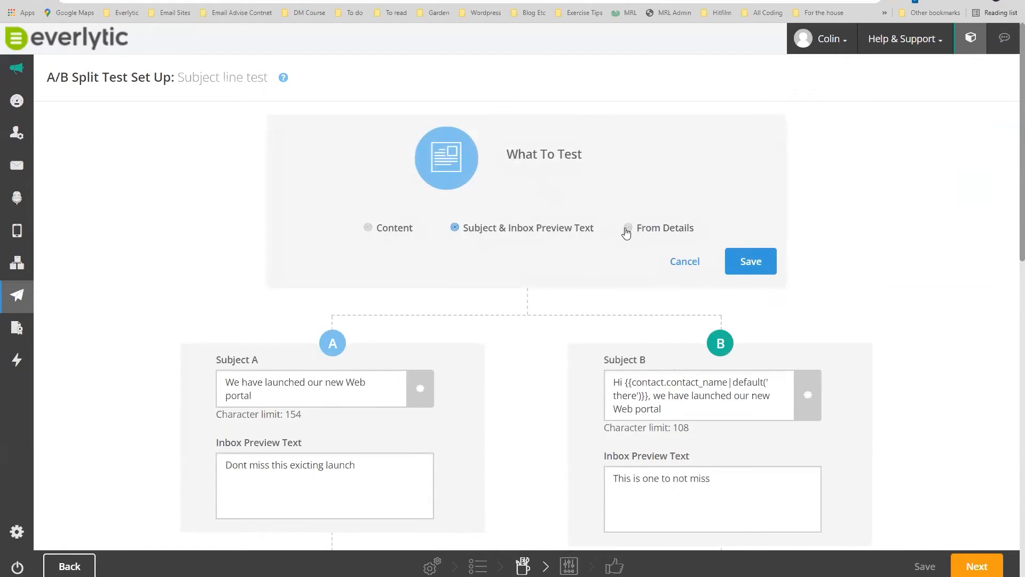
scroll(581, 259, "down", 3)
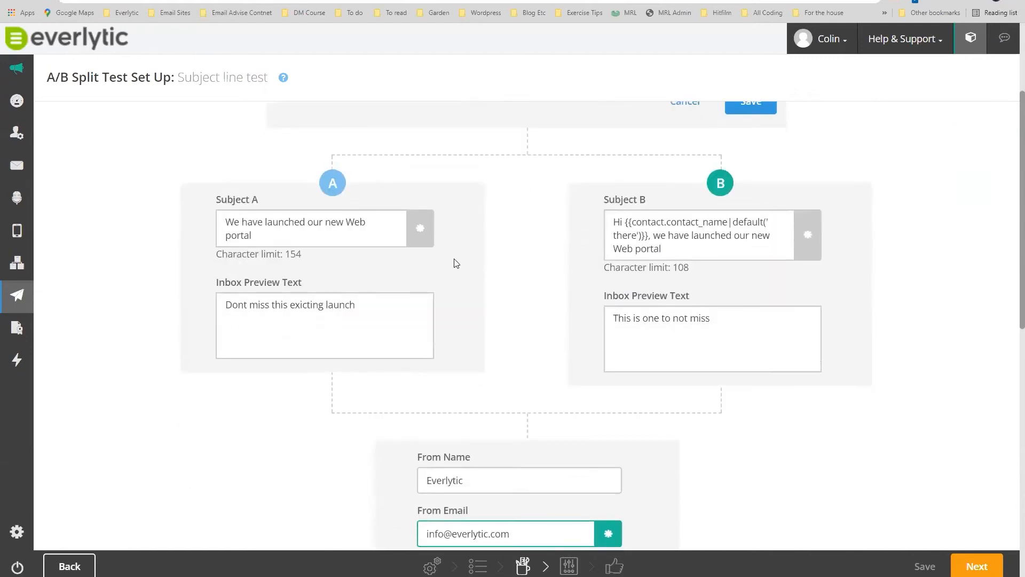
scroll(561, 261, "down", 3)
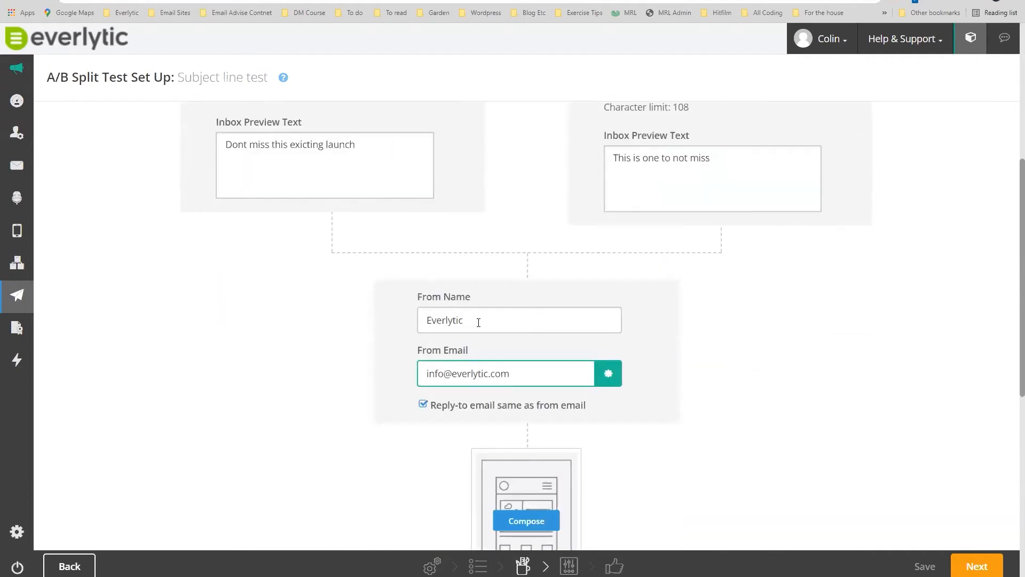
scroll(478, 323, "up", 6)
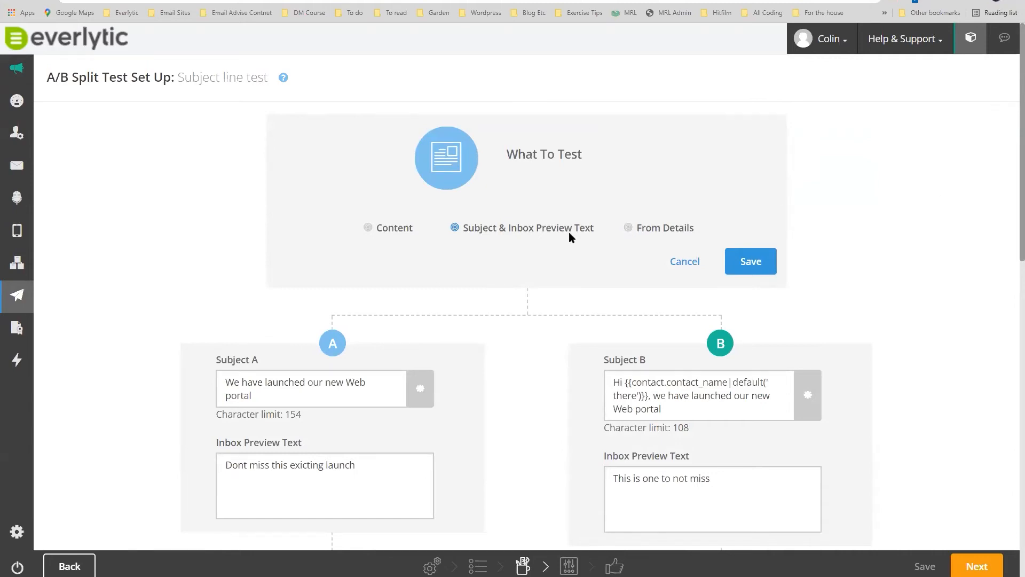
Set the List Split to A 25%, B 25%, winner 50%, giving 6, 6 and 15 contacts.
left_click_drag(606, 227, 465, 234)
scroll(918, 210, "down", 6)
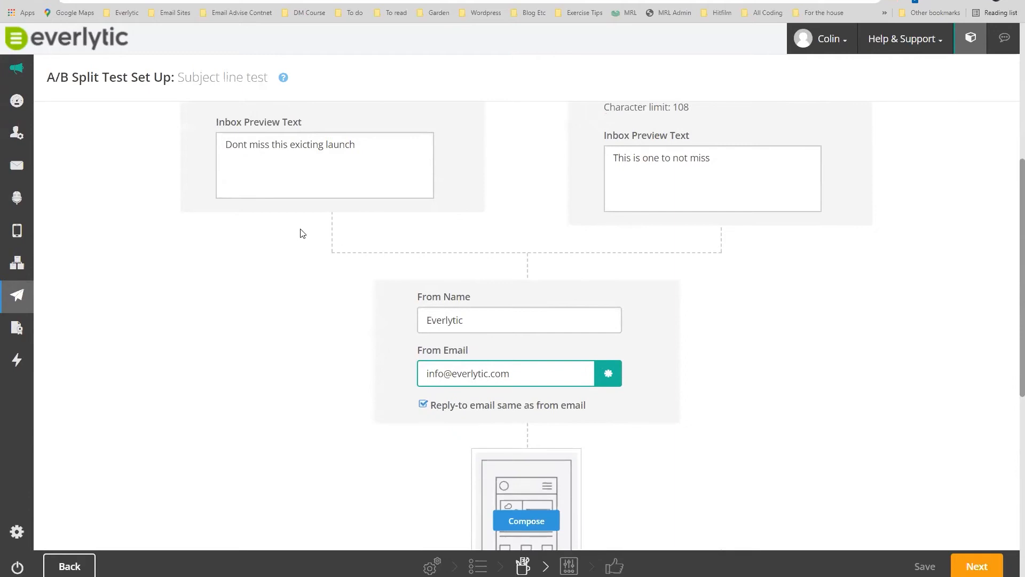
scroll(298, 231, "down", 2)
scroll(561, 248, "down", 2)
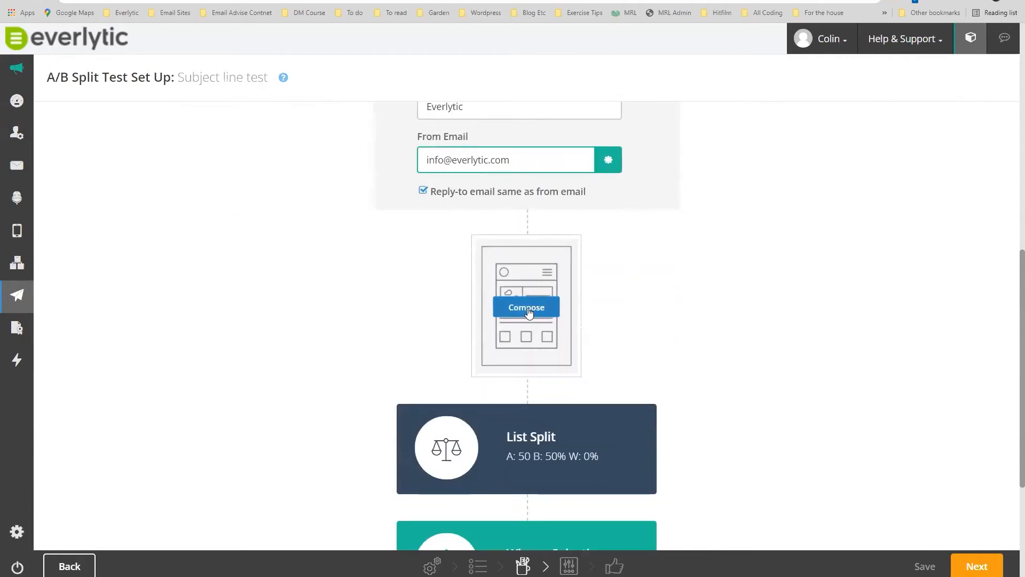
scroll(732, 235, "down", 4)
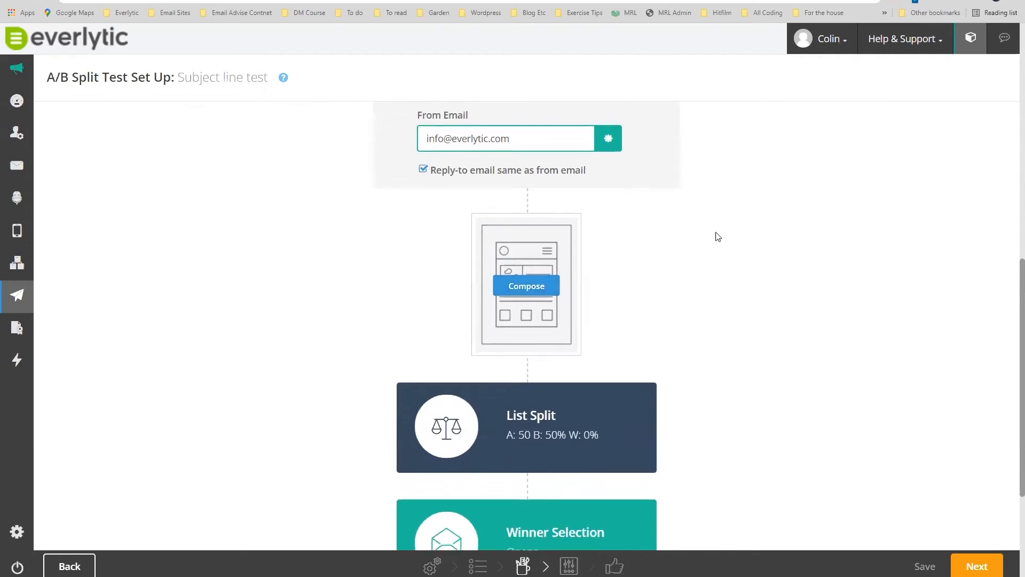
left_click(527, 224)
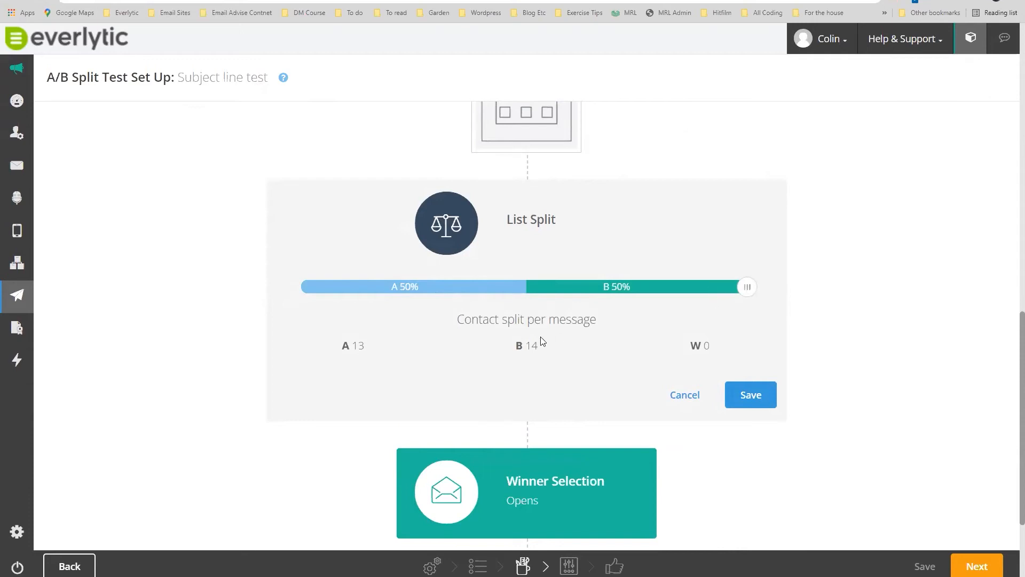
double_click(525, 345)
left_click_drag(747, 292, 525, 292)
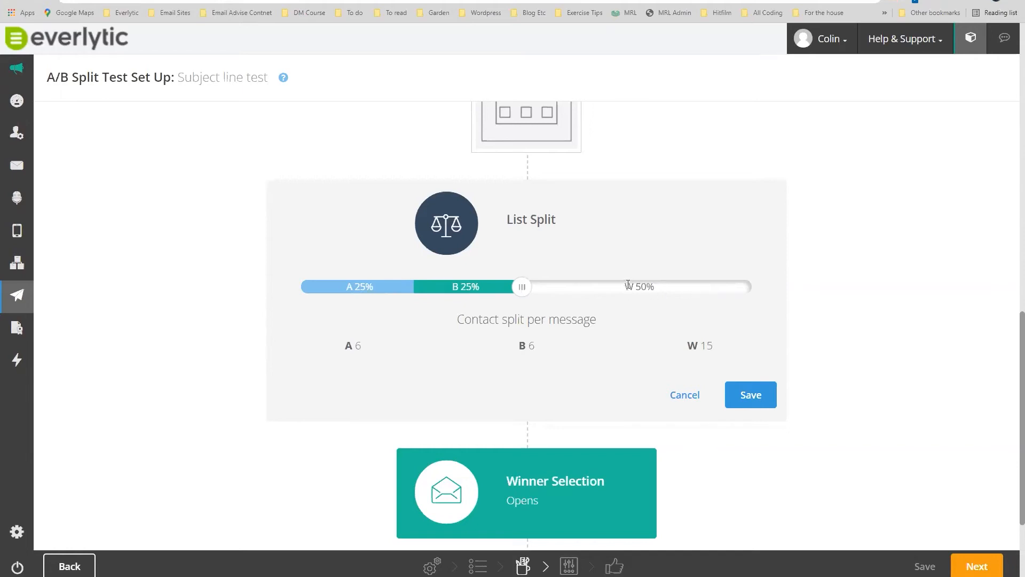
mouse_move(524, 288)
left_mouse_down()
mouse_move(399, 290)
mouse_move(529, 290)
left_mouse_up()
scroll(567, 247, "down", 3)
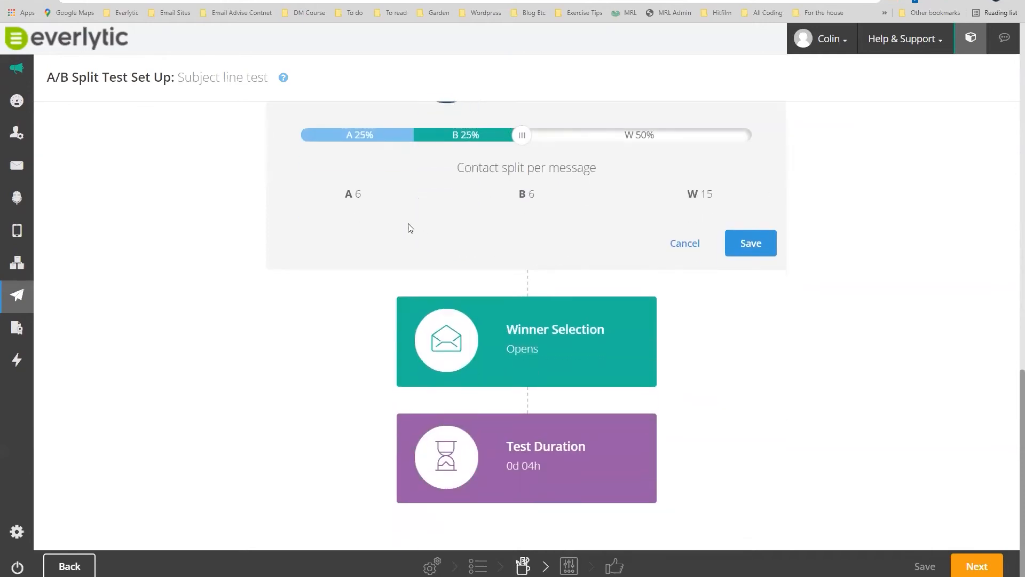
scroll(408, 225, "up", 2)
scroll(540, 223, "down", 2)
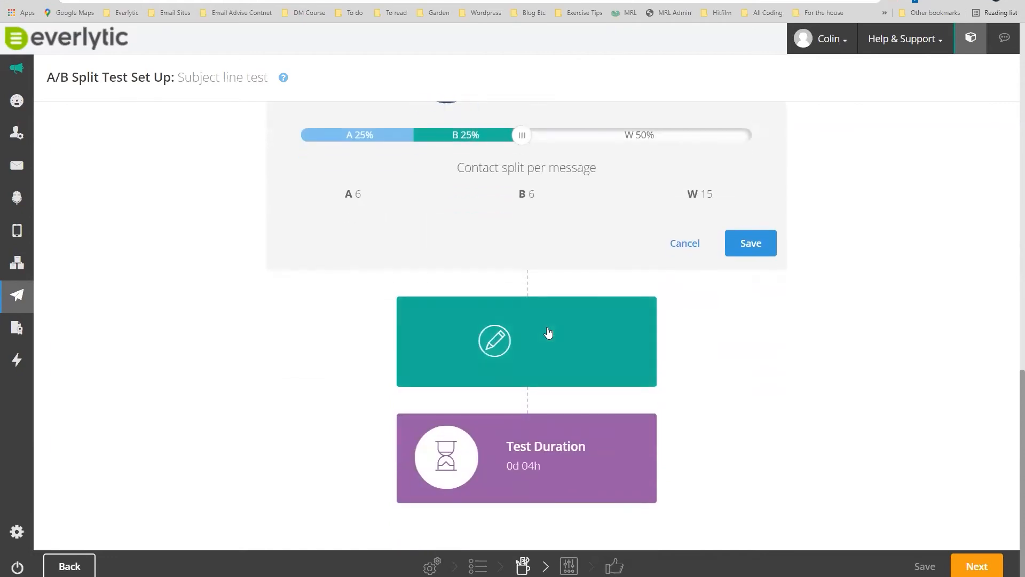
Set the winner selection to Opens after briefly trying Clicks.
left_click(541, 332)
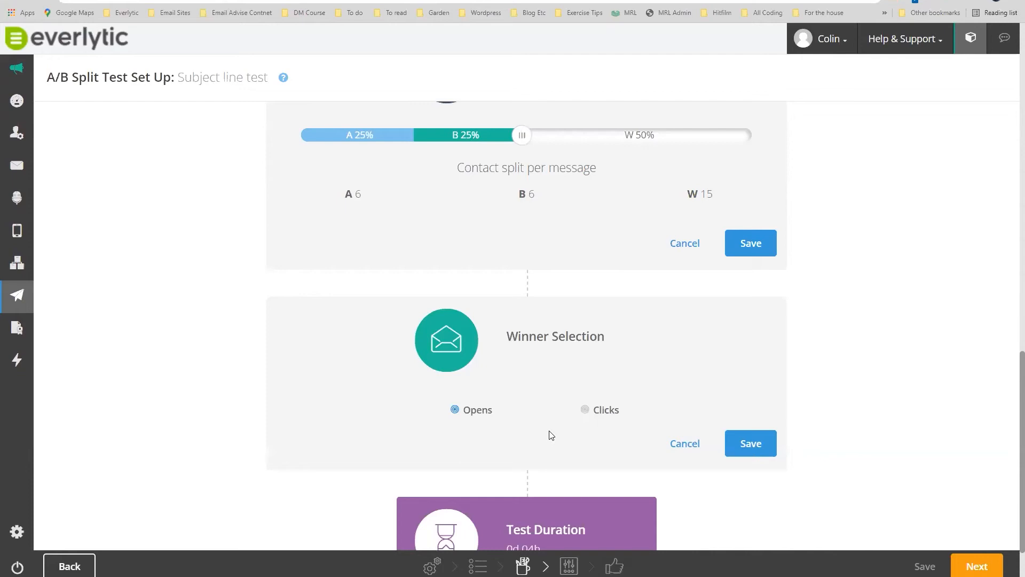
scroll(555, 320, "up", 15)
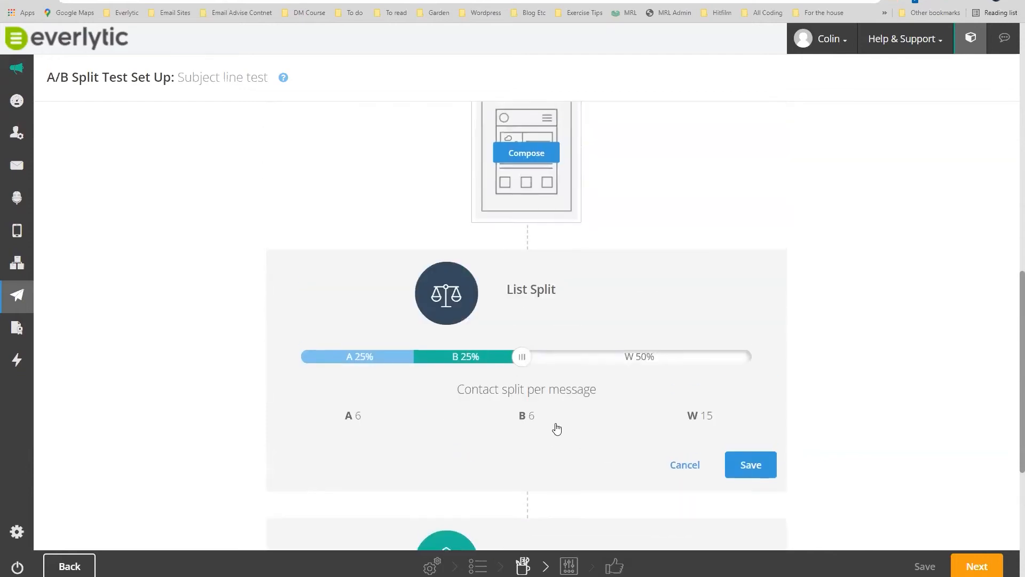
scroll(559, 227, "up", 2)
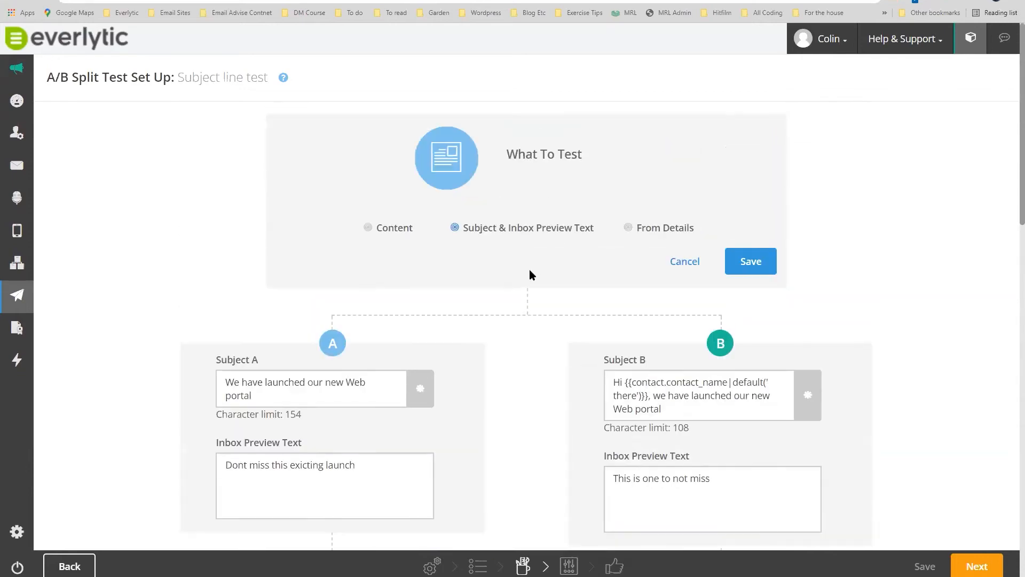
scroll(530, 269, "down", 15)
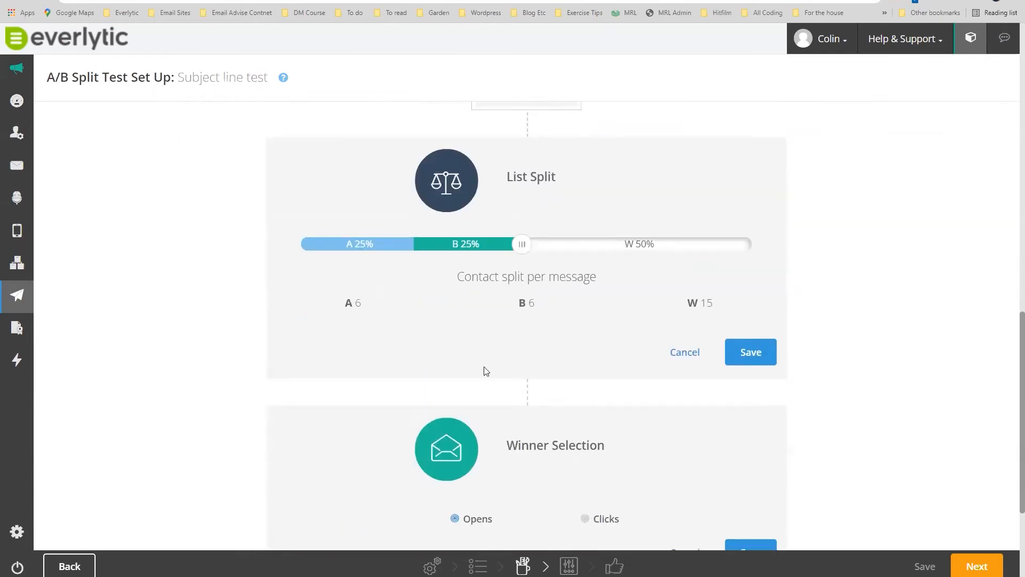
scroll(544, 423, "down", 3)
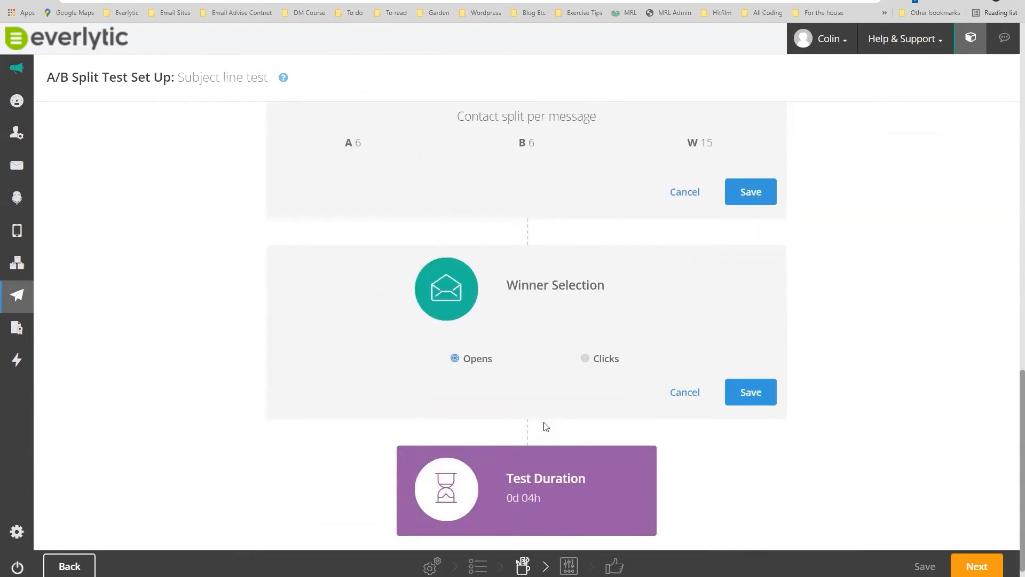
left_click(586, 360)
left_click(457, 359)
Save the split test settings along with the Opens winner selection.
scroll(462, 359, "up", 15)
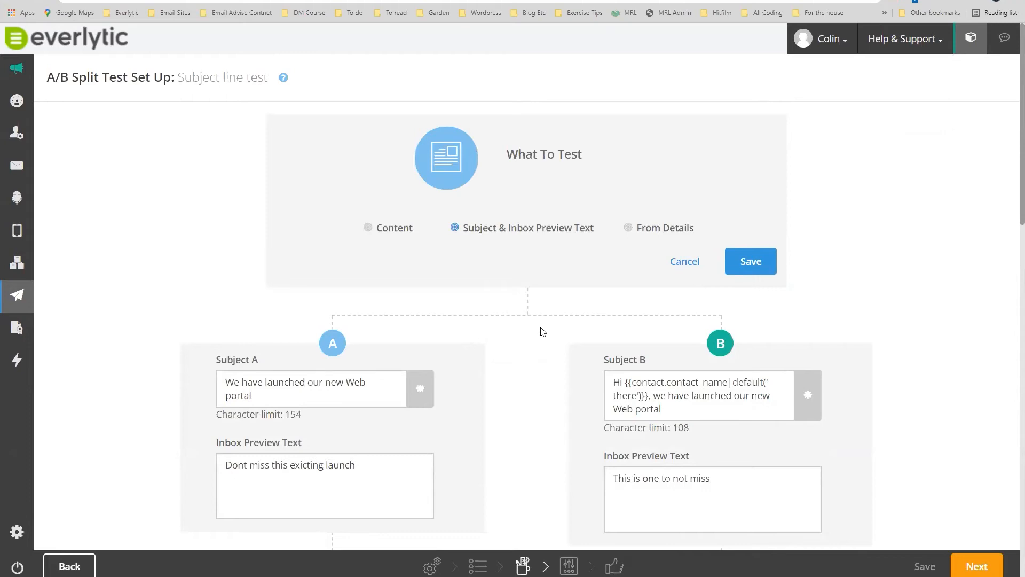
scroll(542, 332, "down", 10)
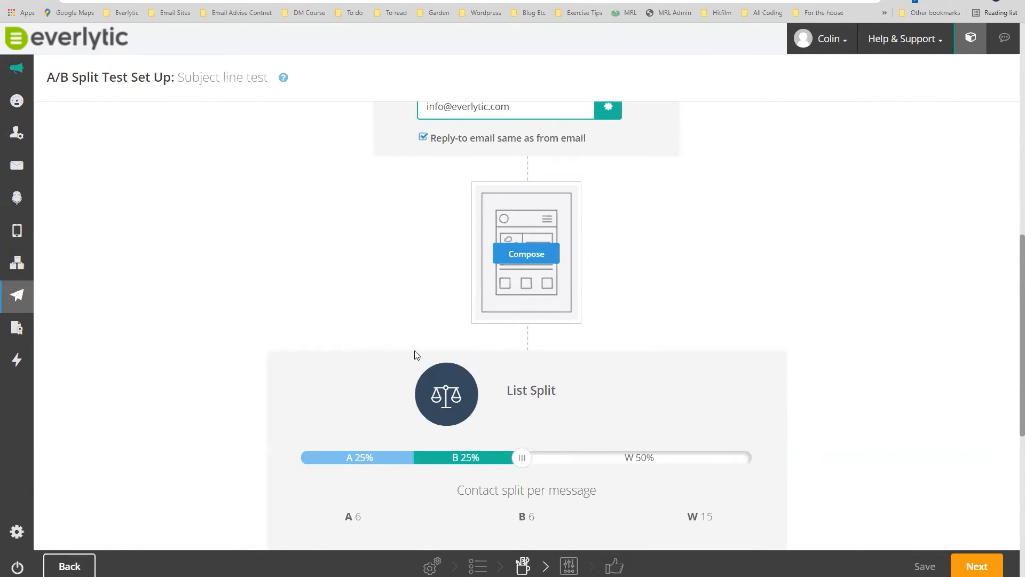
scroll(414, 353, "down", 2)
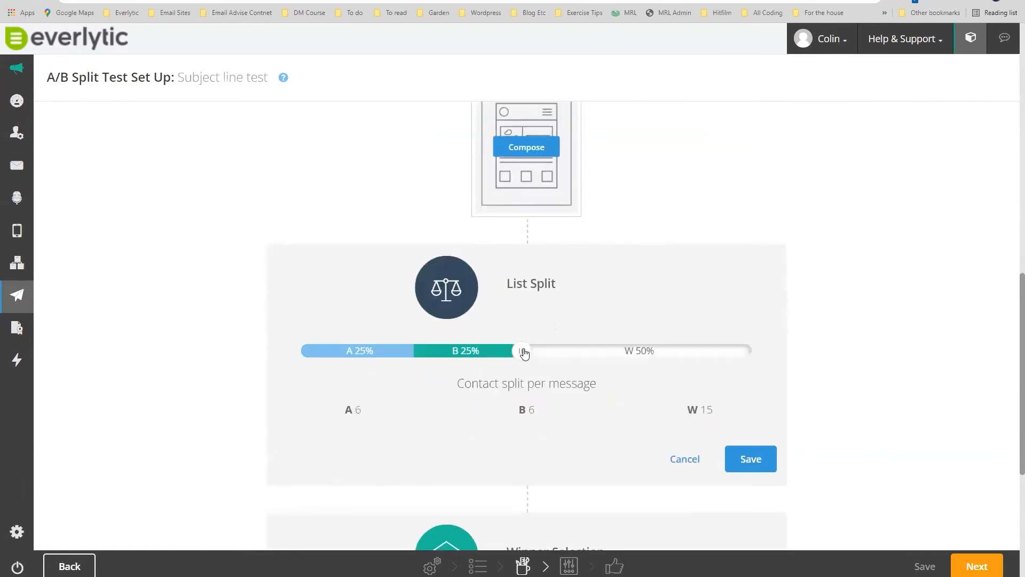
scroll(662, 275, "down", 3)
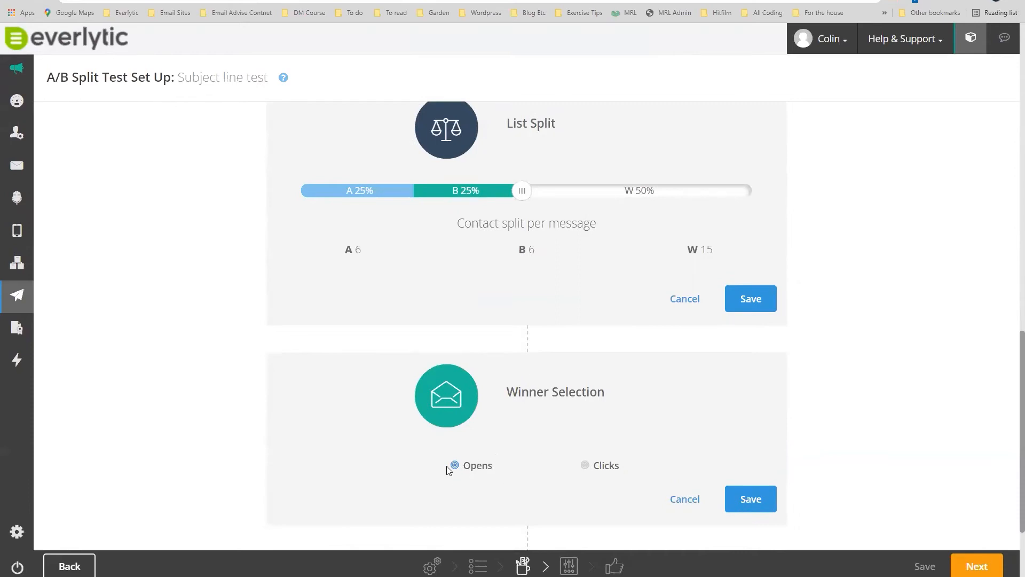
scroll(738, 389, "down", 3)
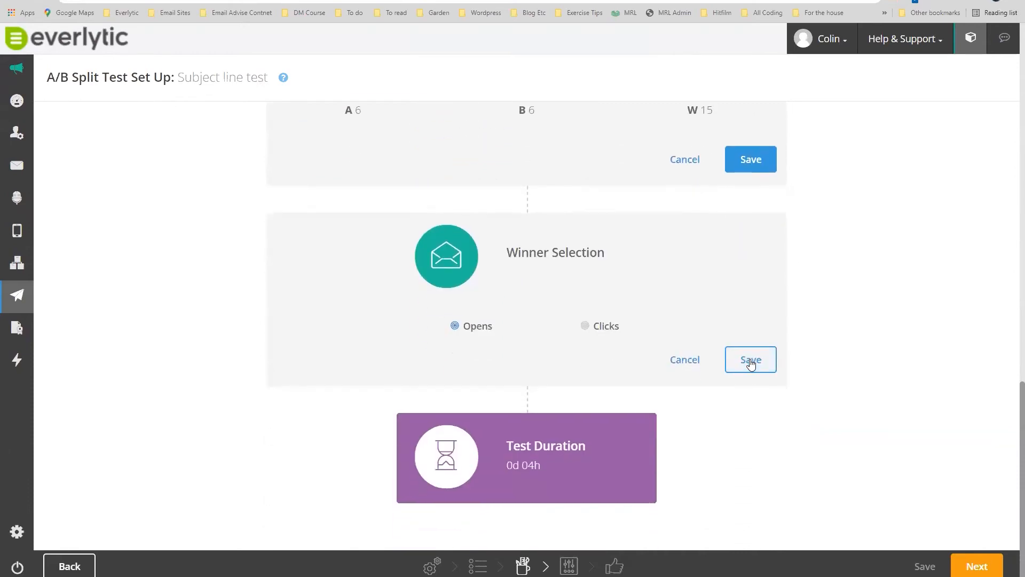
left_click(748, 160)
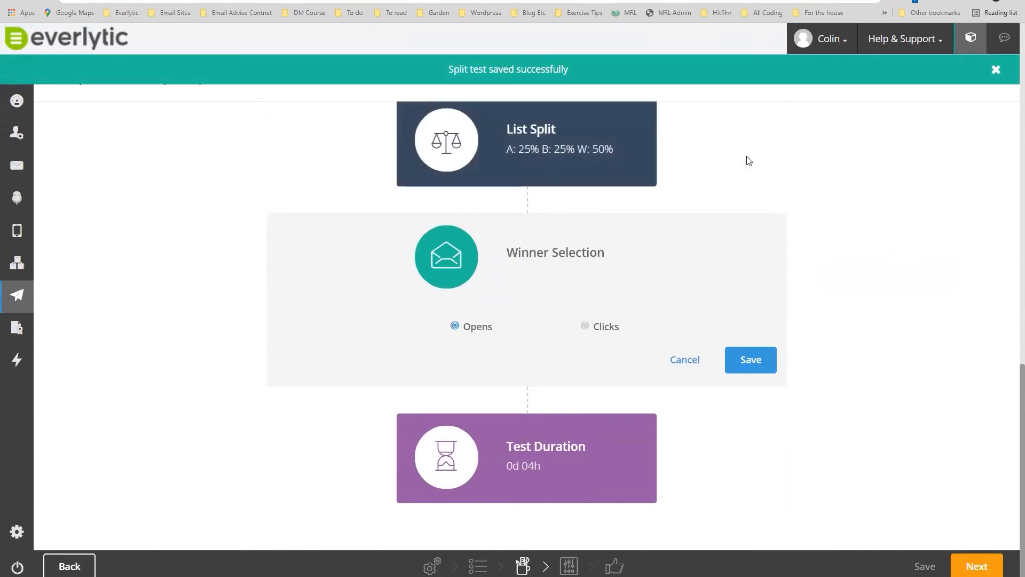
left_click(754, 359)
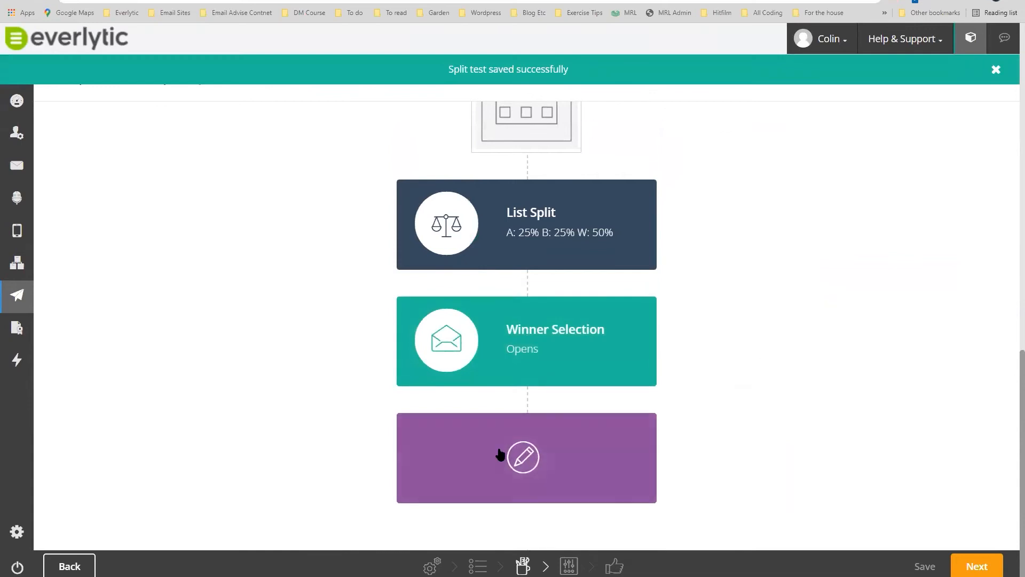
Try test durations of 1 day and then 2 days in the Test Duration block.
left_click(502, 454)
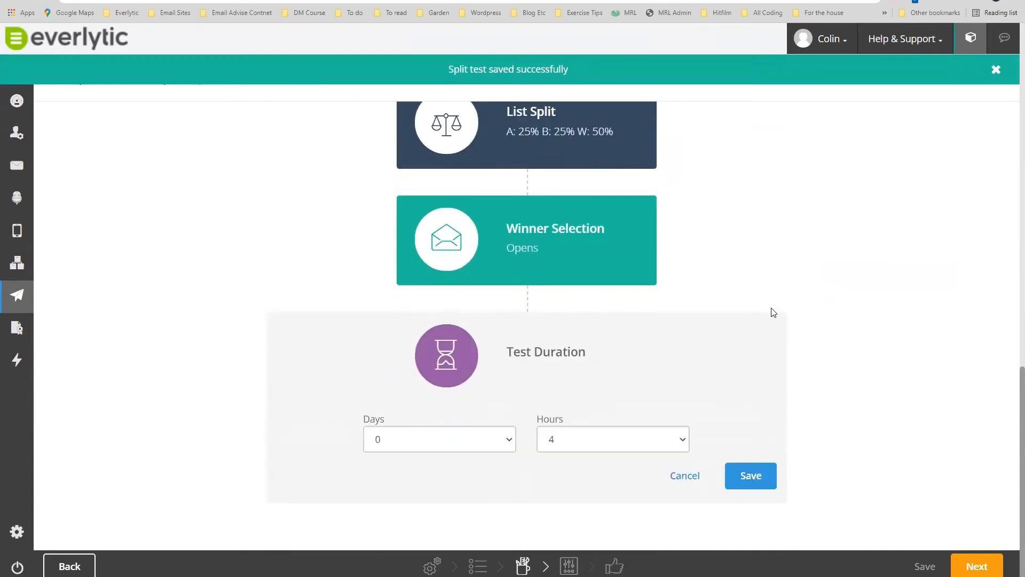
scroll(777, 297, "up", 2)
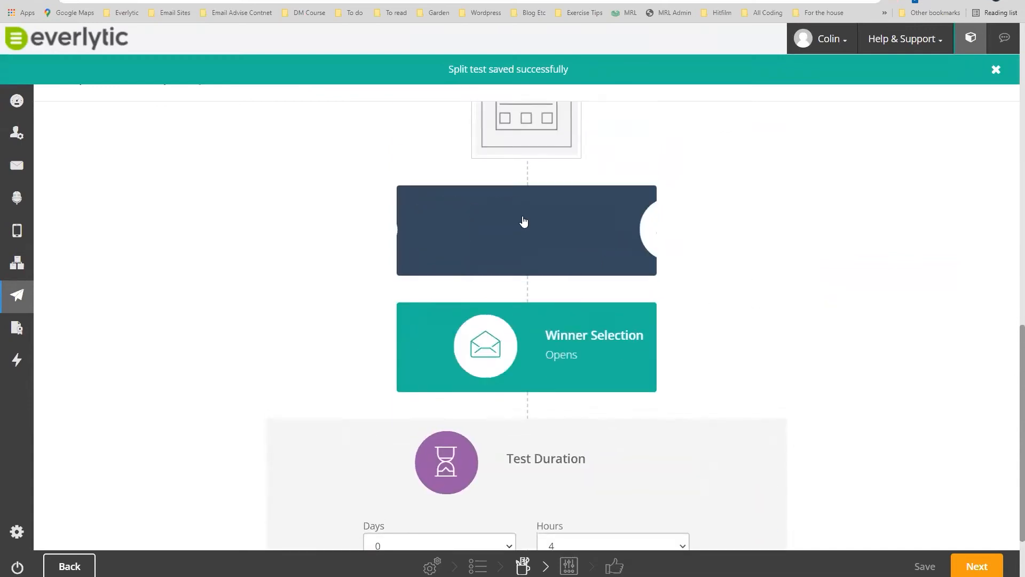
scroll(784, 328, "down", 2)
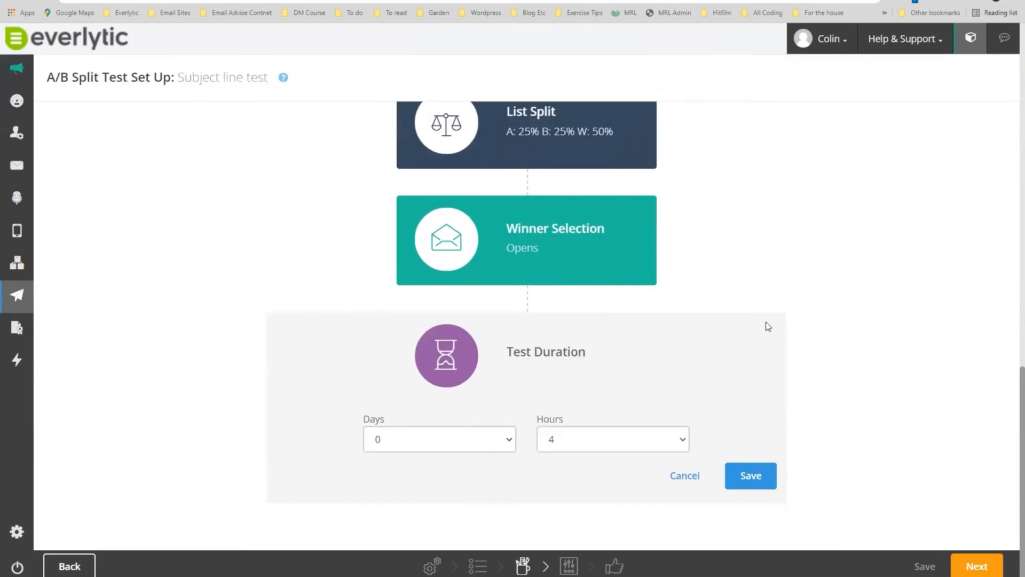
left_click(509, 441)
left_click(398, 472)
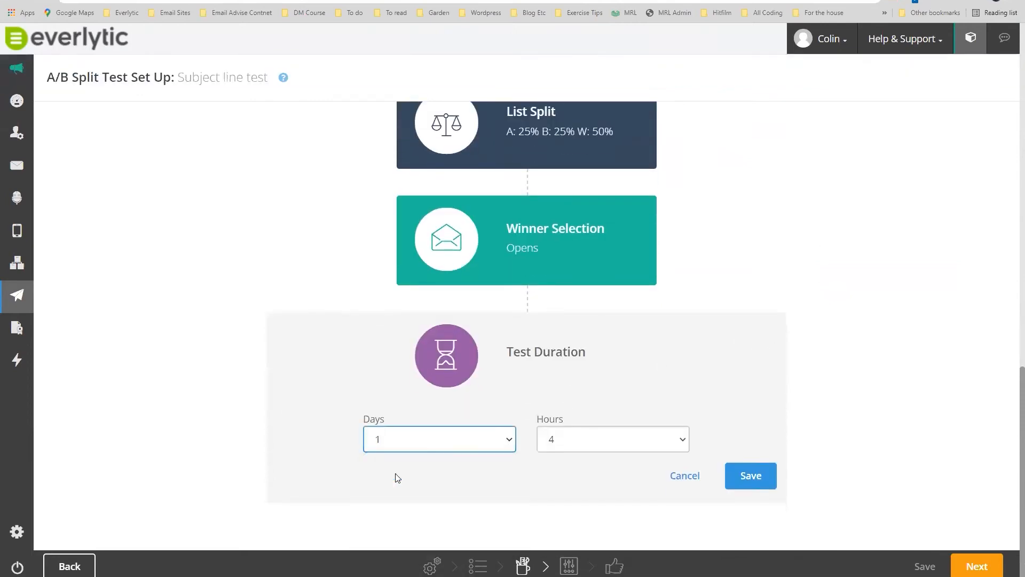
left_click(627, 442)
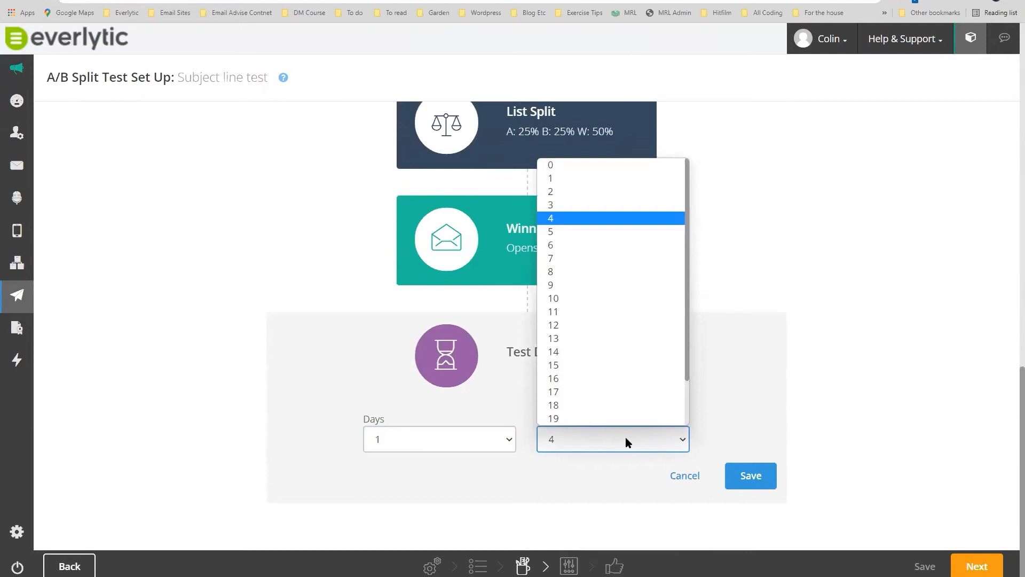
left_click(504, 448)
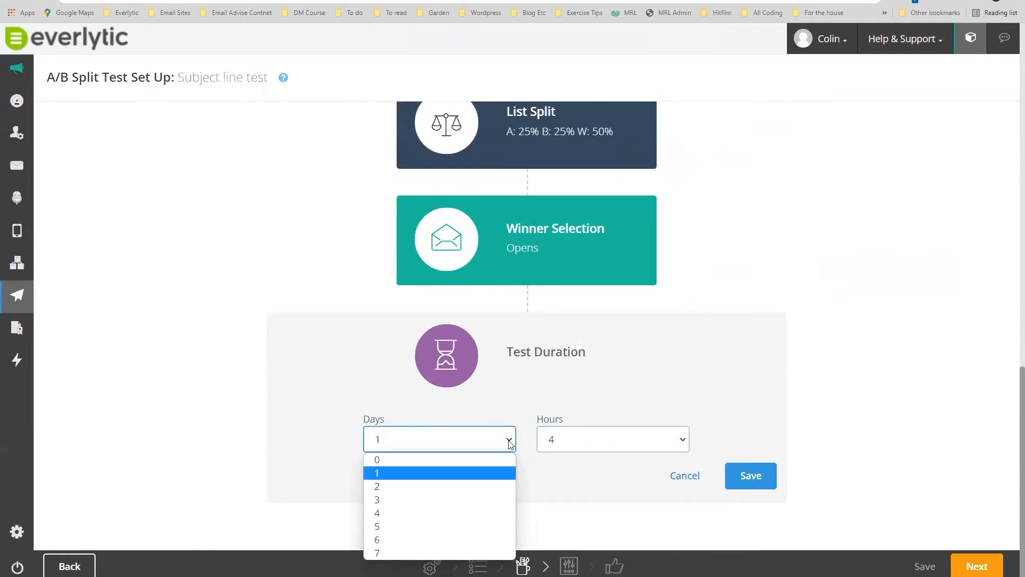
left_click(403, 486)
Return the test duration to 0 days and 4 hours.
left_click(615, 438)
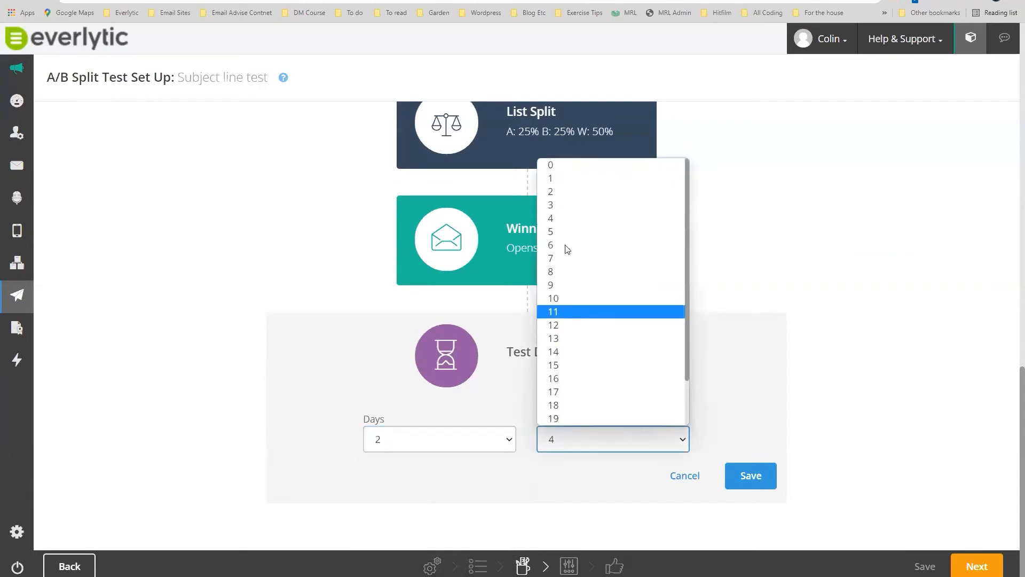
left_click(567, 166)
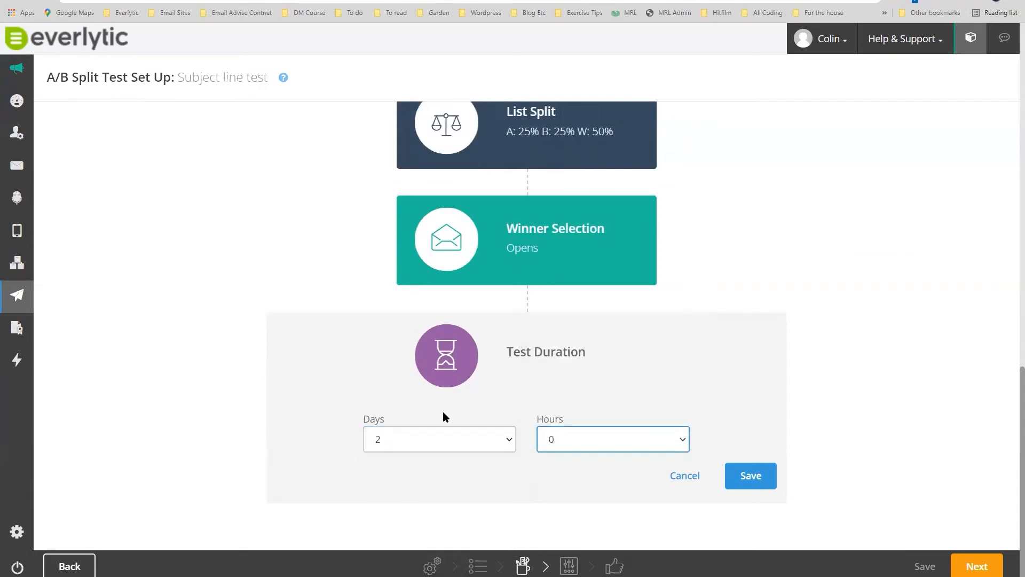
left_click(495, 437)
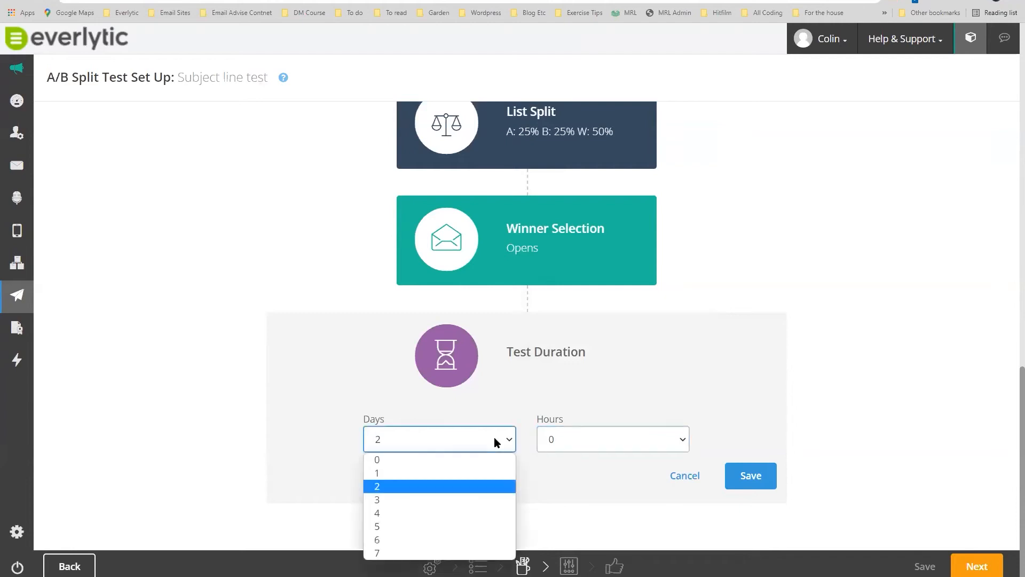
left_click(439, 460)
left_click(674, 377)
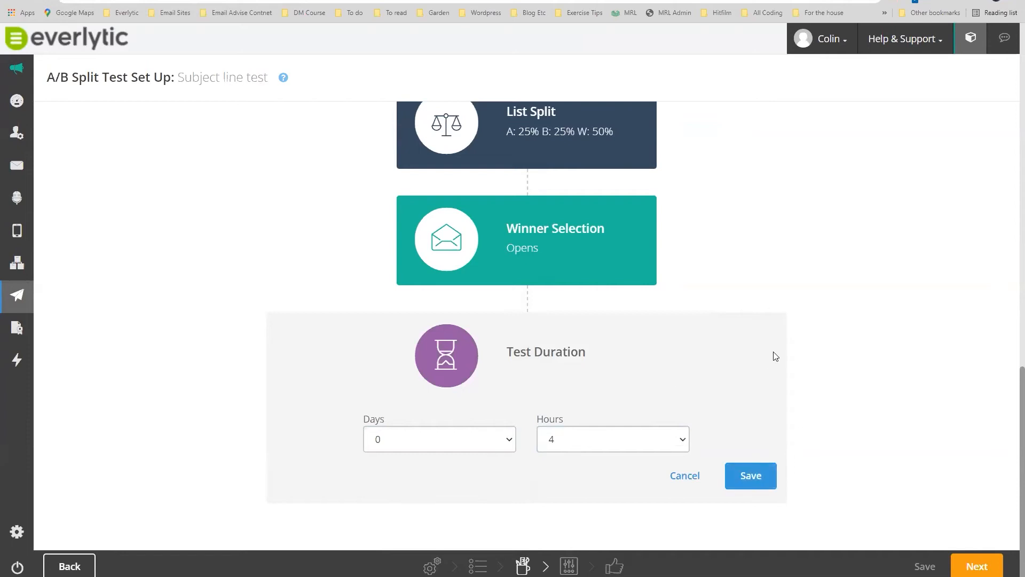
scroll(776, 356, "up", 2)
scroll(776, 356, "down", 2)
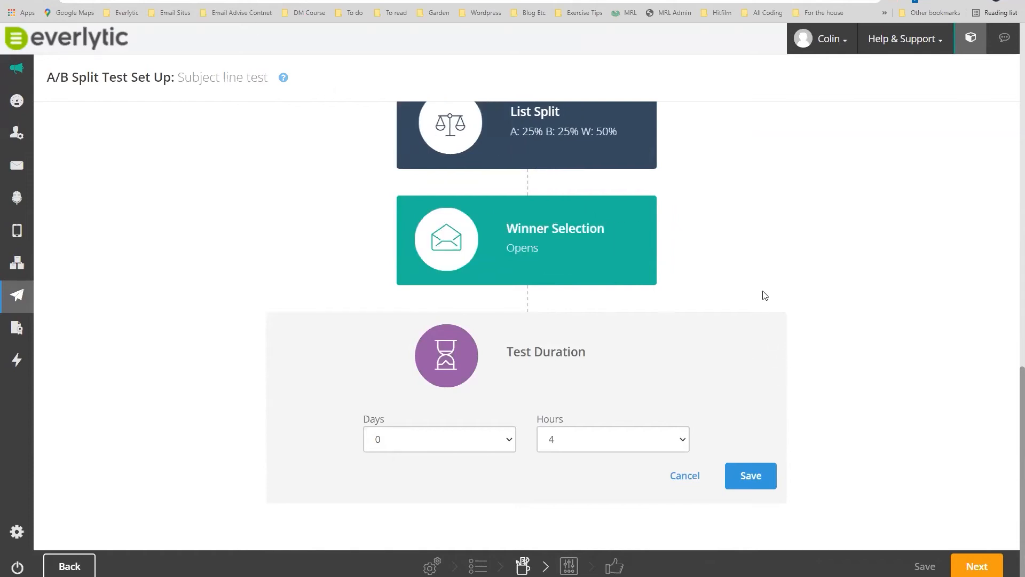
scroll(796, 304, "up", 3)
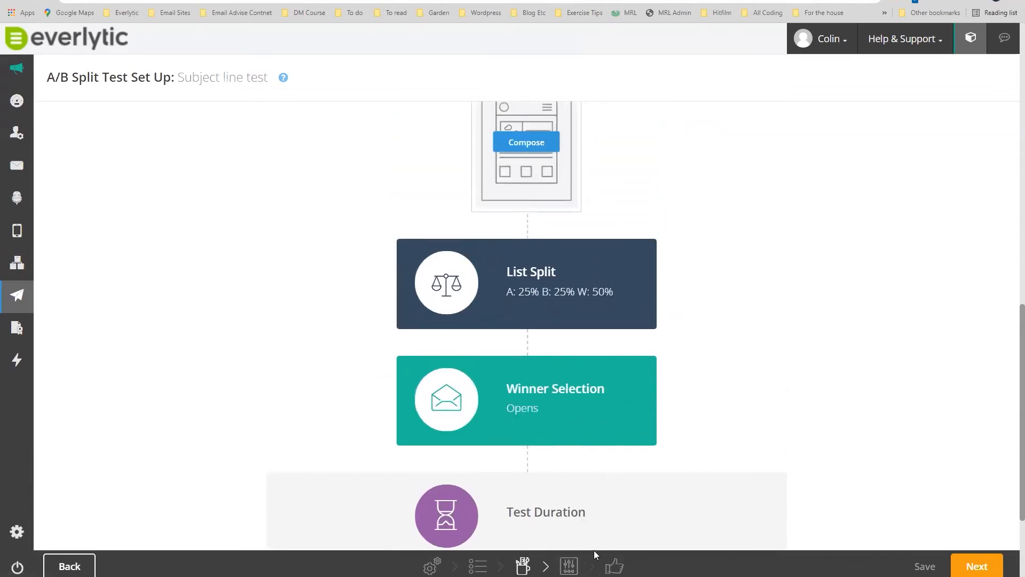
Cycle through the Message Properties, sent emails report and web preview browser tabs.
scroll(522, 396, "up", 2)
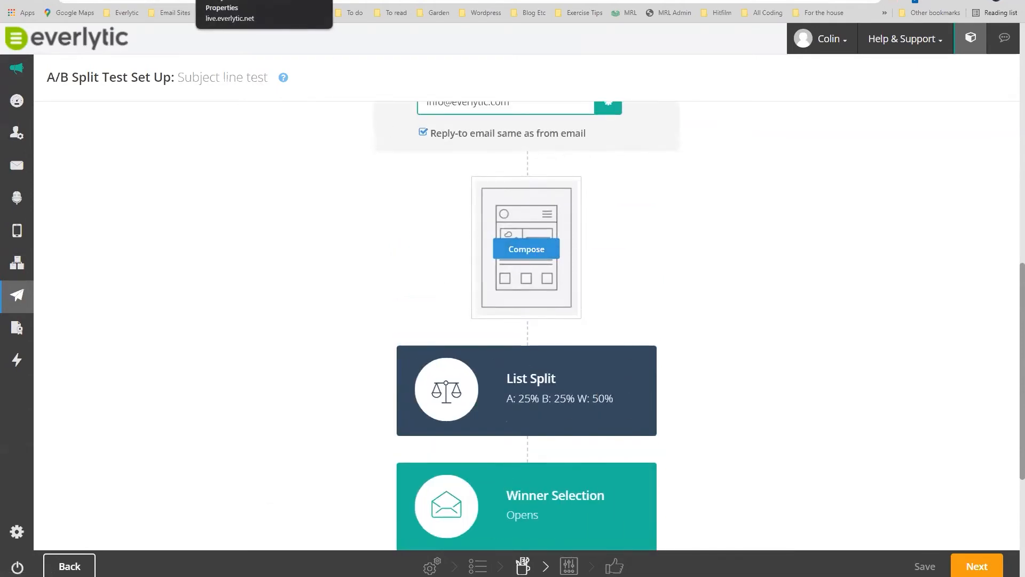
left_click(235, 1)
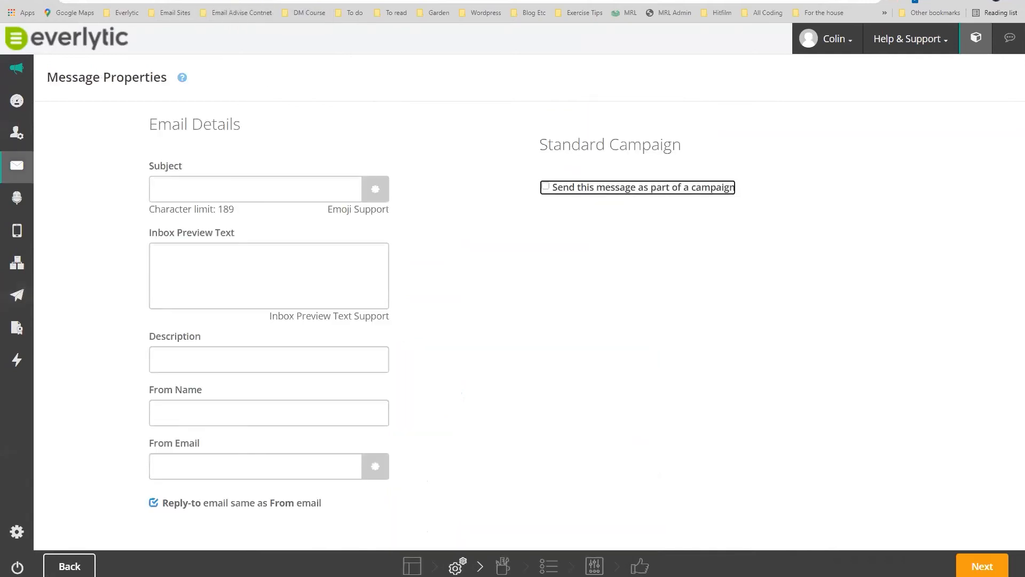
key("ctrl+Tab")
key("ctrl+Tab")
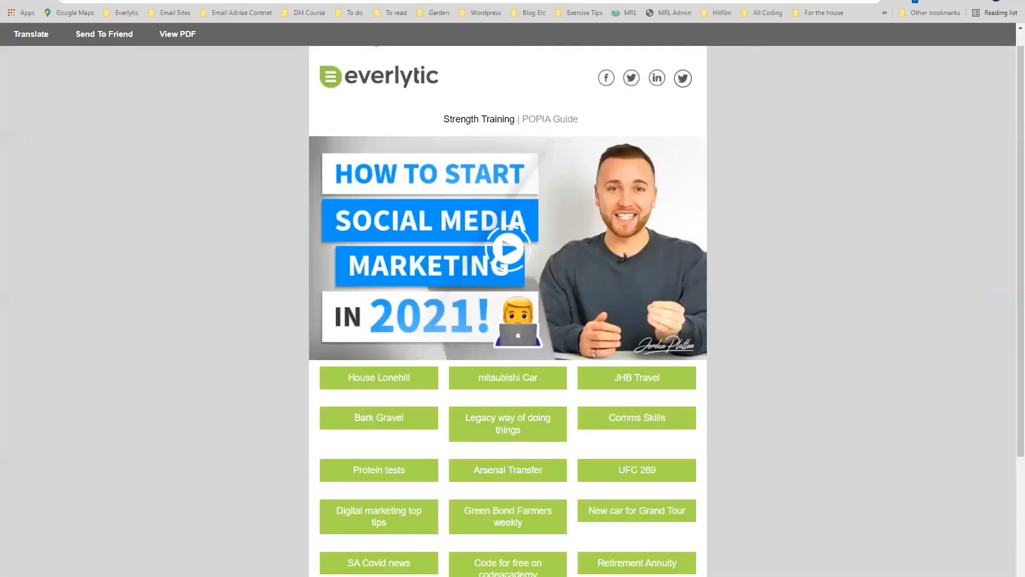
key("ctrl+Tab")
key("ctrl+Tab")
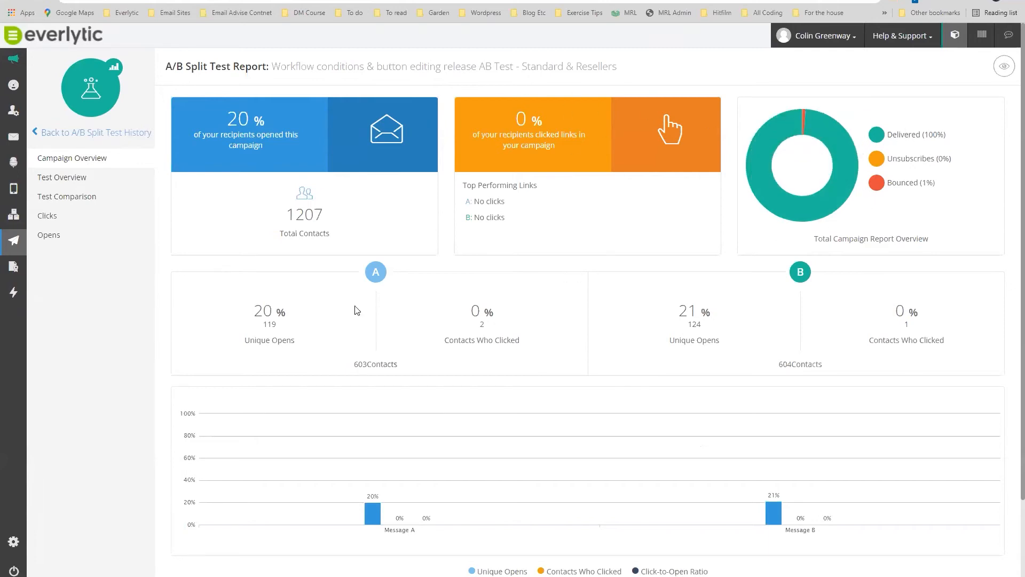
Compare Test Overview all-time results (A: 119 opens, 2 clicks; B: 124, 1) with the test period.
mouse_move(384, 273)
mouse_move(13, 137)
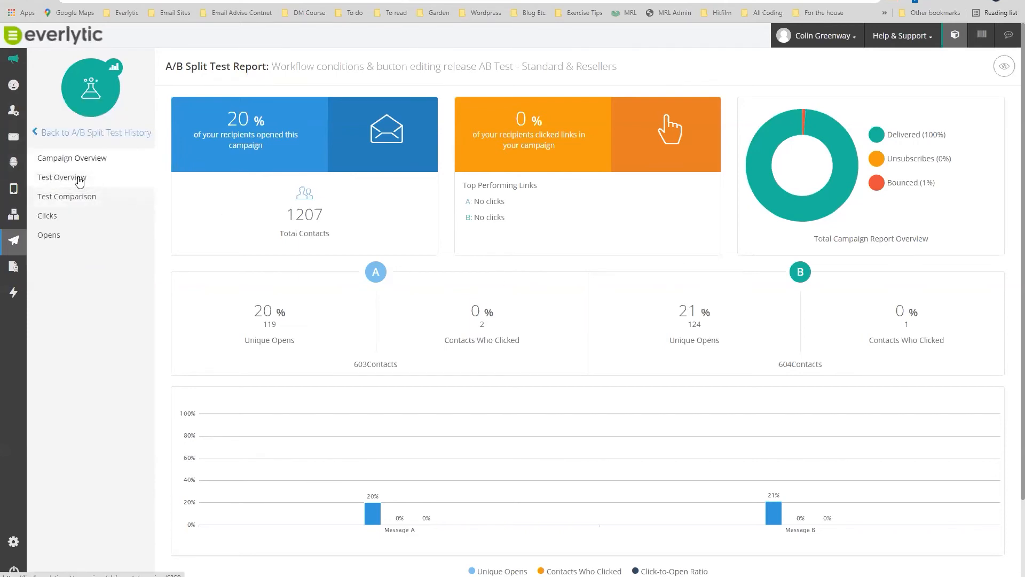
left_click(79, 179)
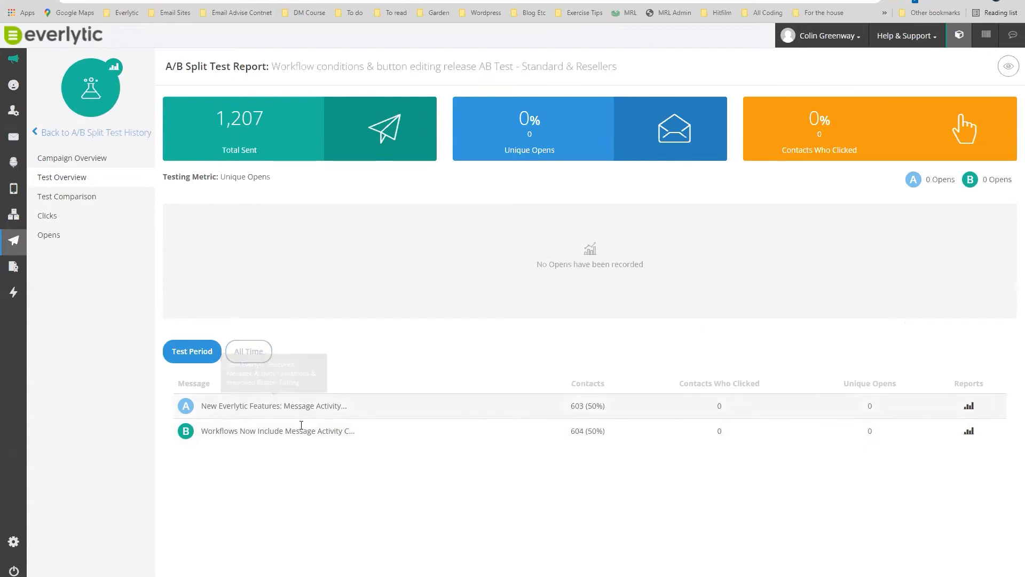
left_click(243, 354)
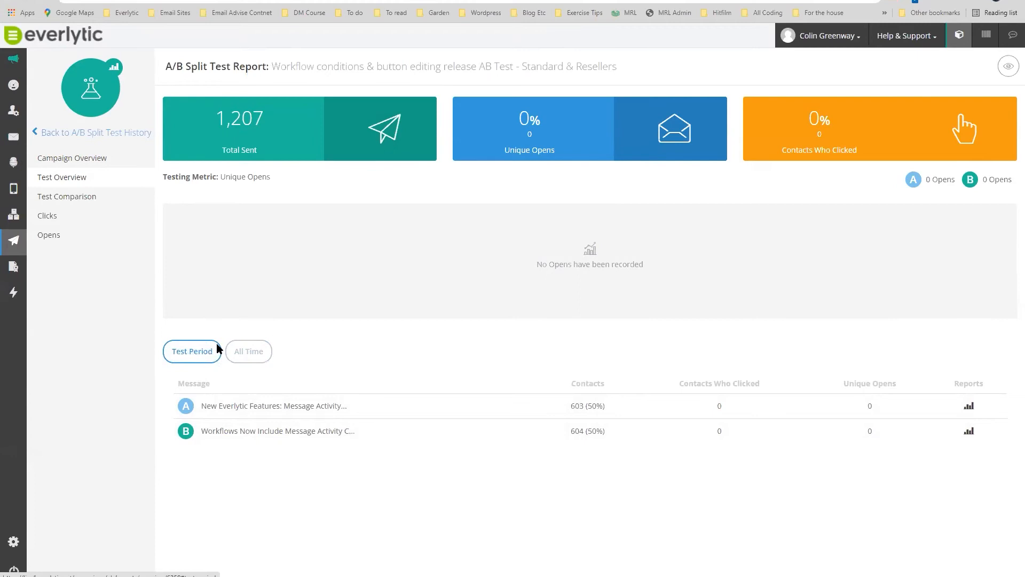
left_click(253, 353)
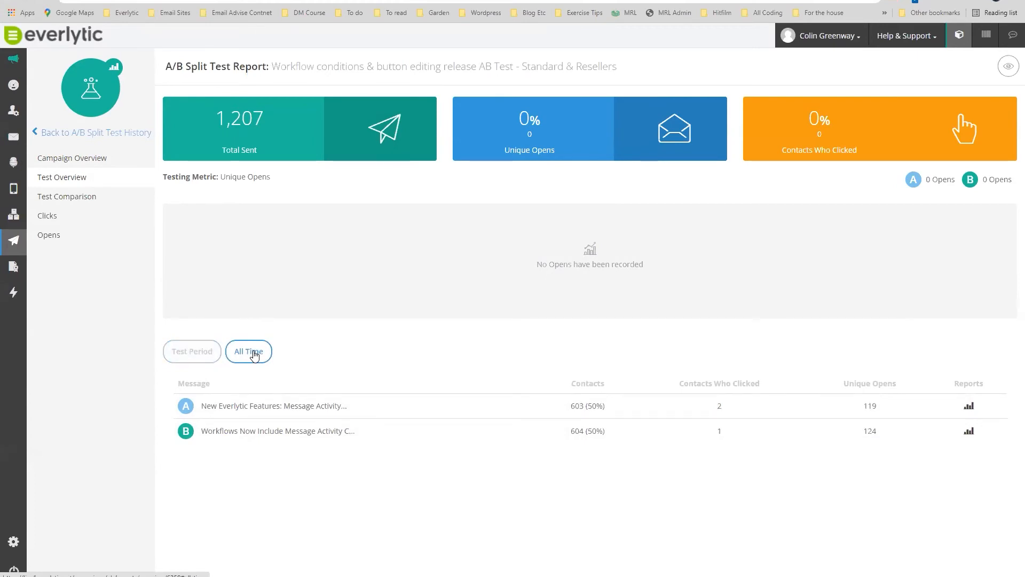
left_click(255, 353)
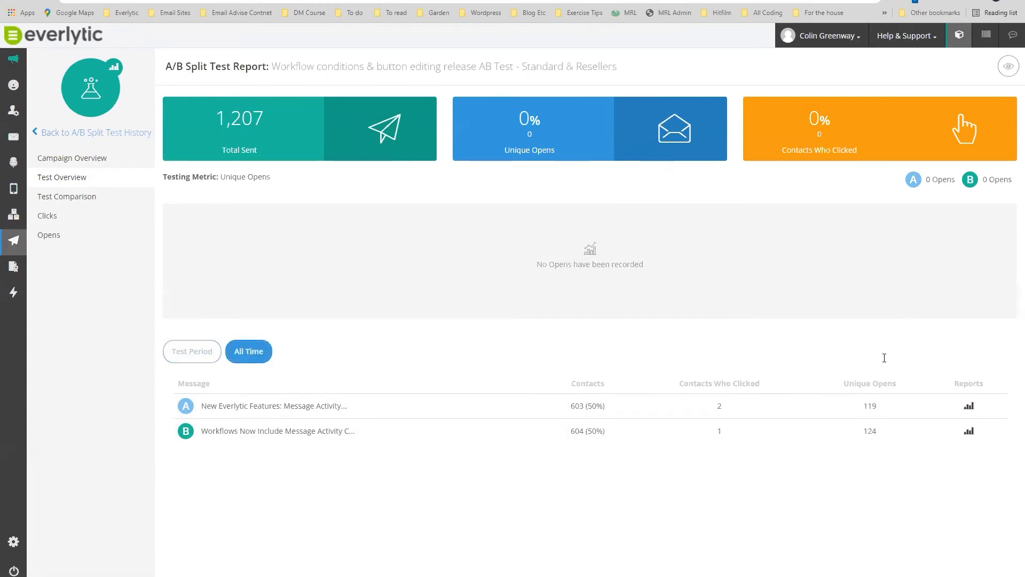
left_click(201, 350)
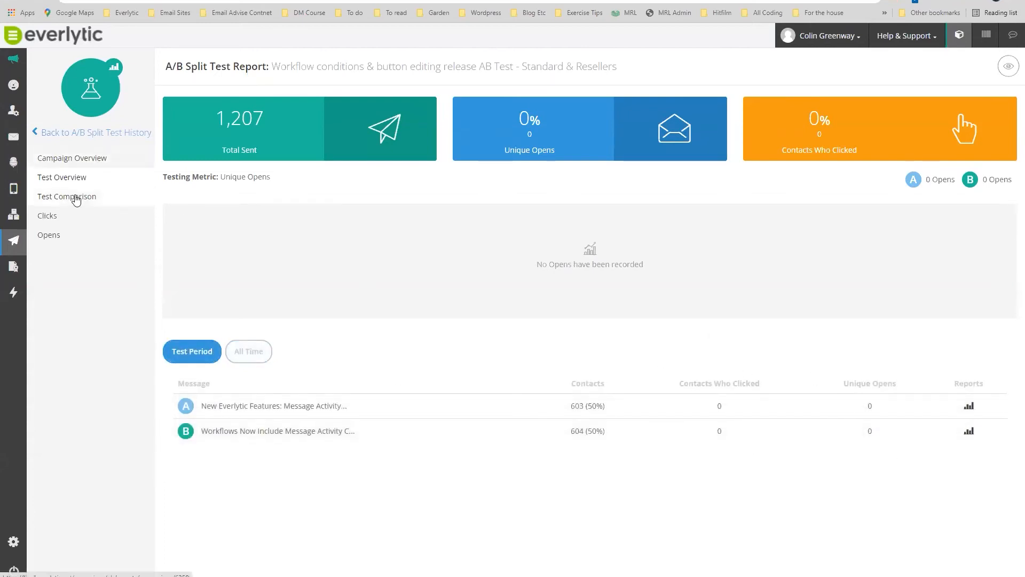
Review the split test's Test Comparison, then its Clicks and Opens reports.
left_click(75, 199)
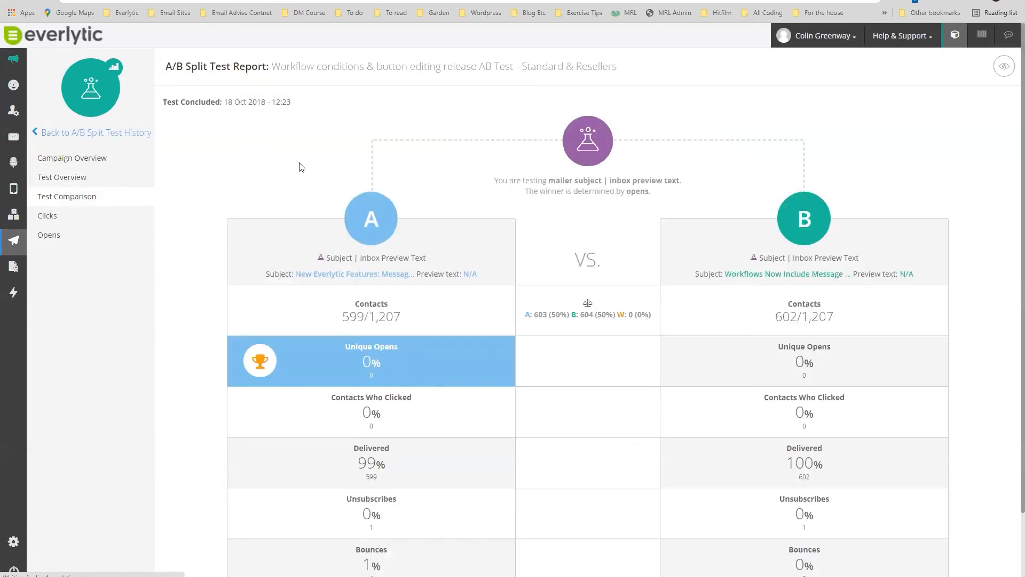
scroll(677, 366, "down", 2)
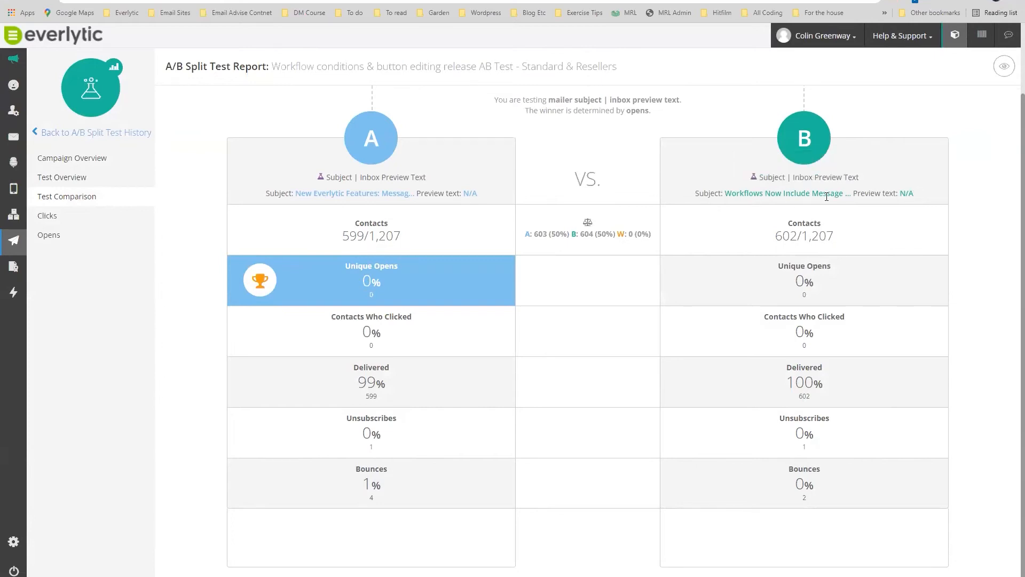
scroll(548, 177, "up", 1)
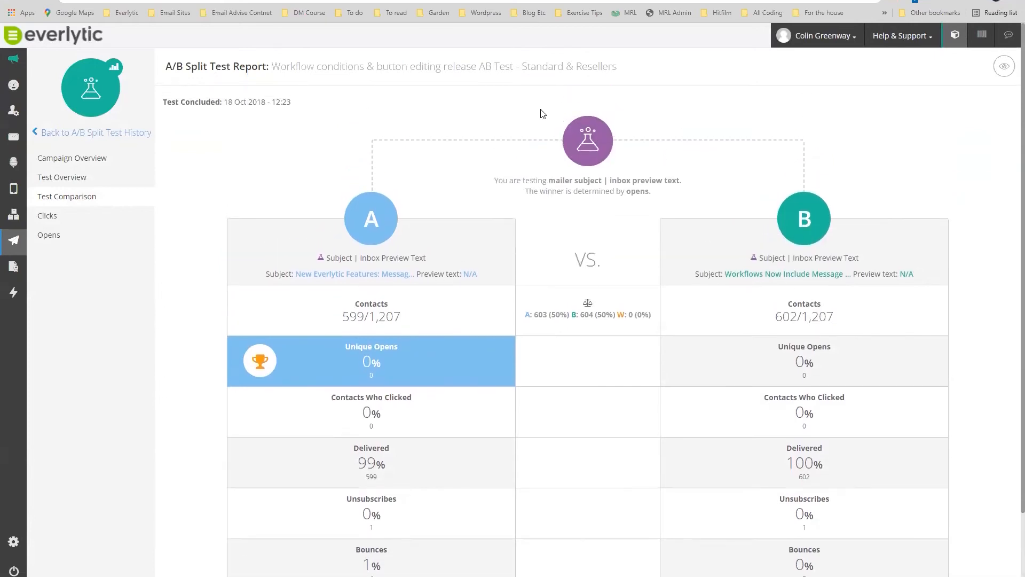
scroll(662, 337, "down", 1)
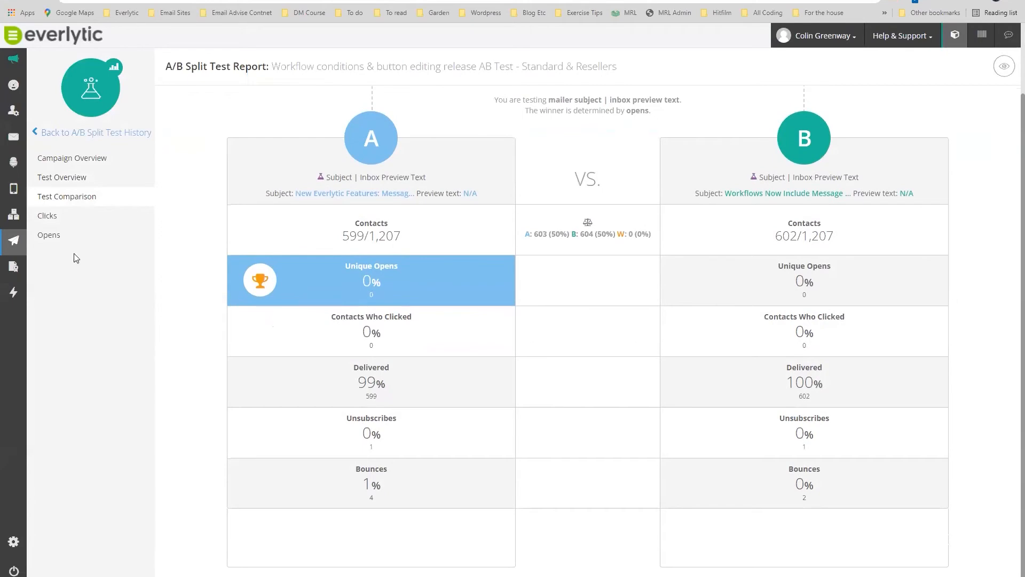
left_click(47, 216)
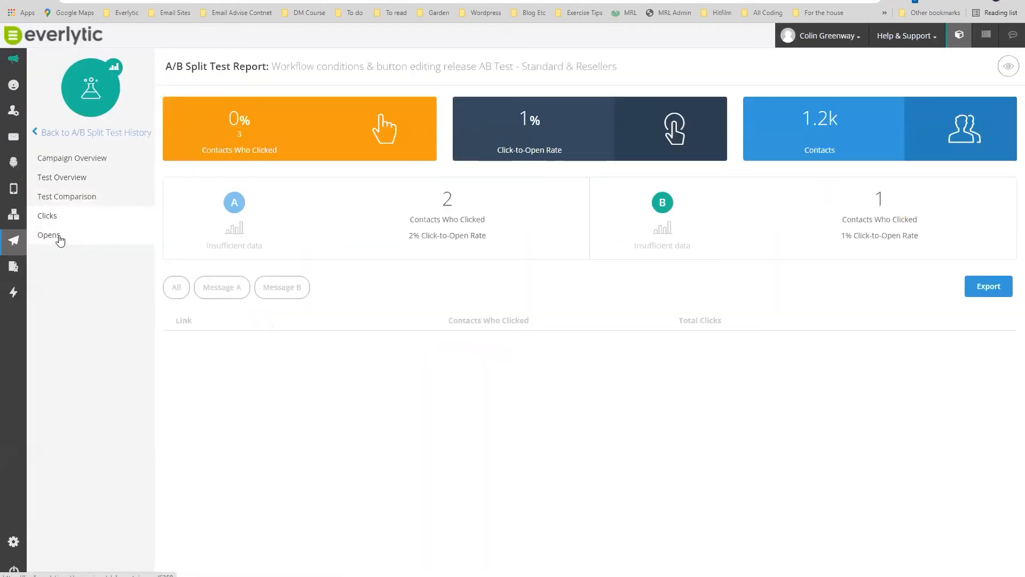
left_click(59, 237)
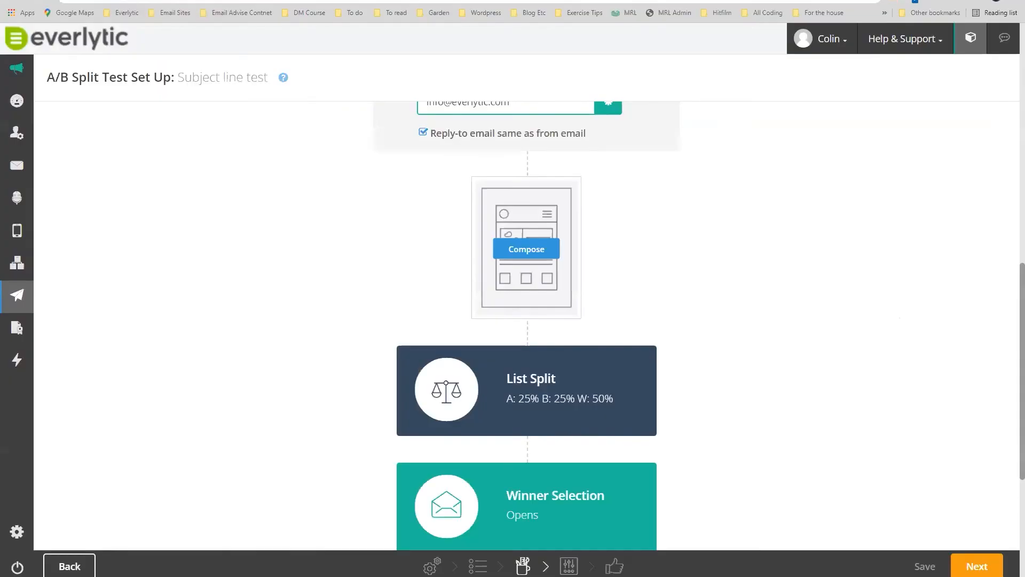
Save the 'Subject line test' setup and open Campaigns > A/B Split Tests to see it listed.
scroll(235, 259, "down", 5)
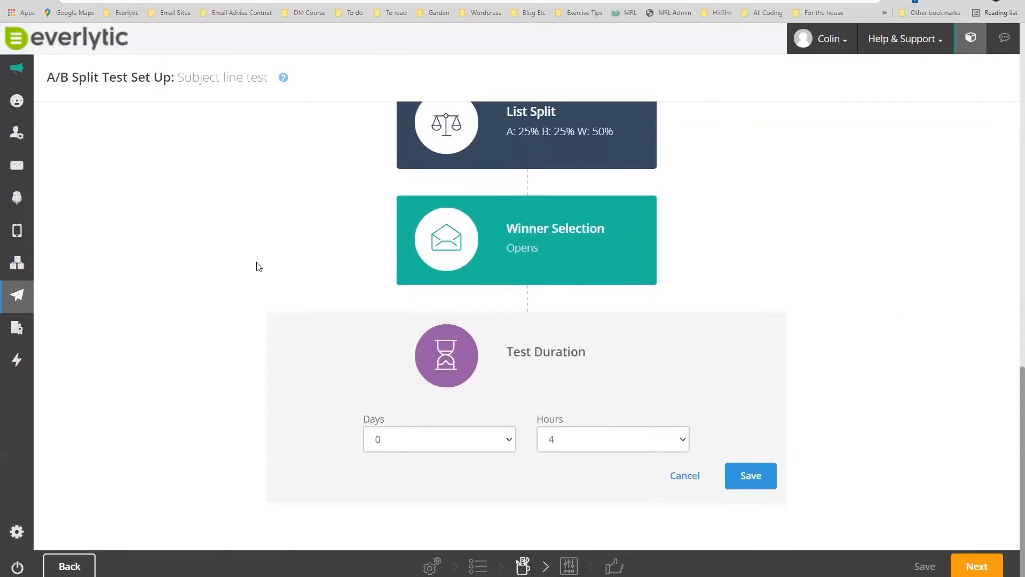
scroll(259, 267, "up", 15)
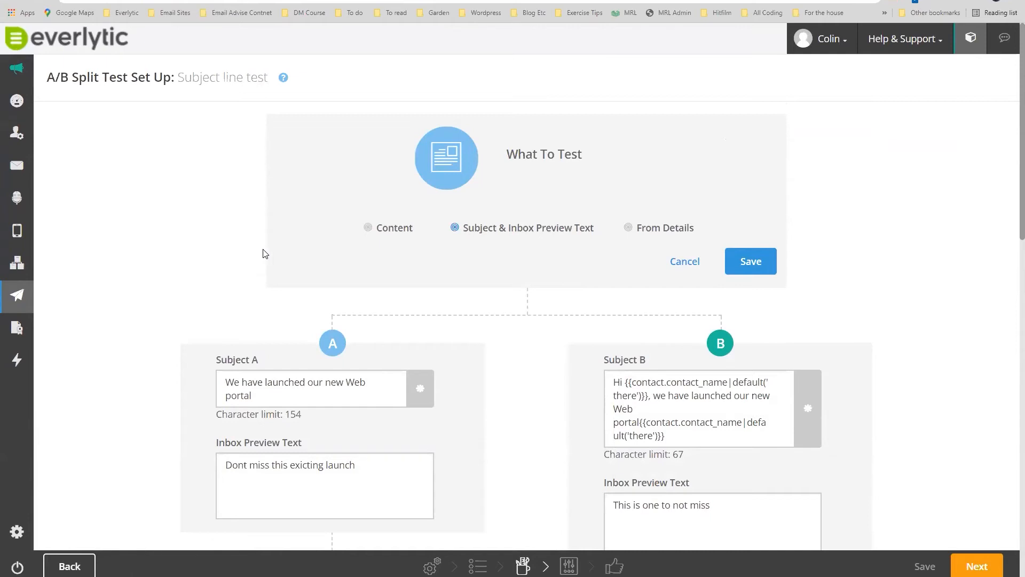
mouse_move(19, 298)
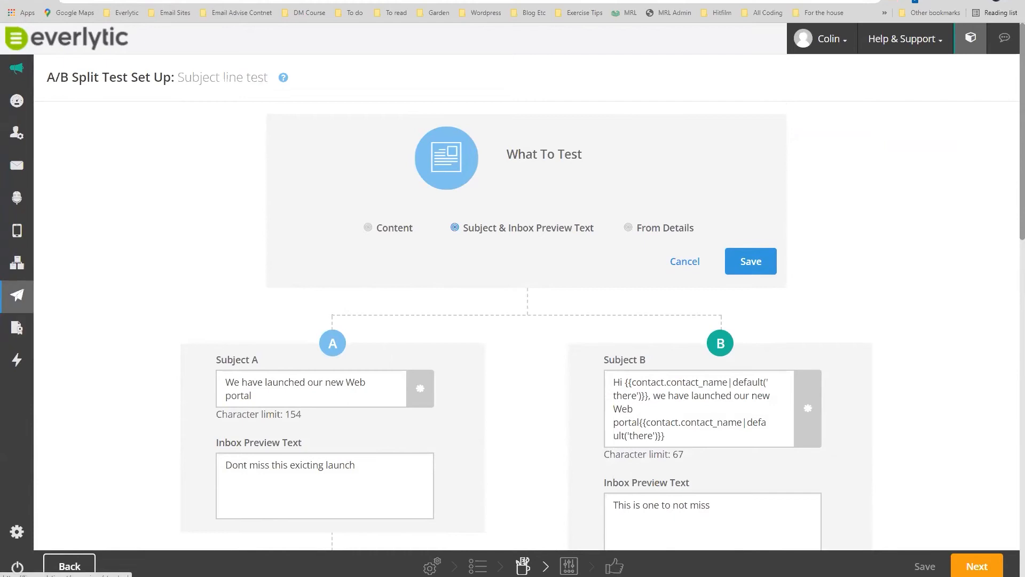
left_click(932, 569)
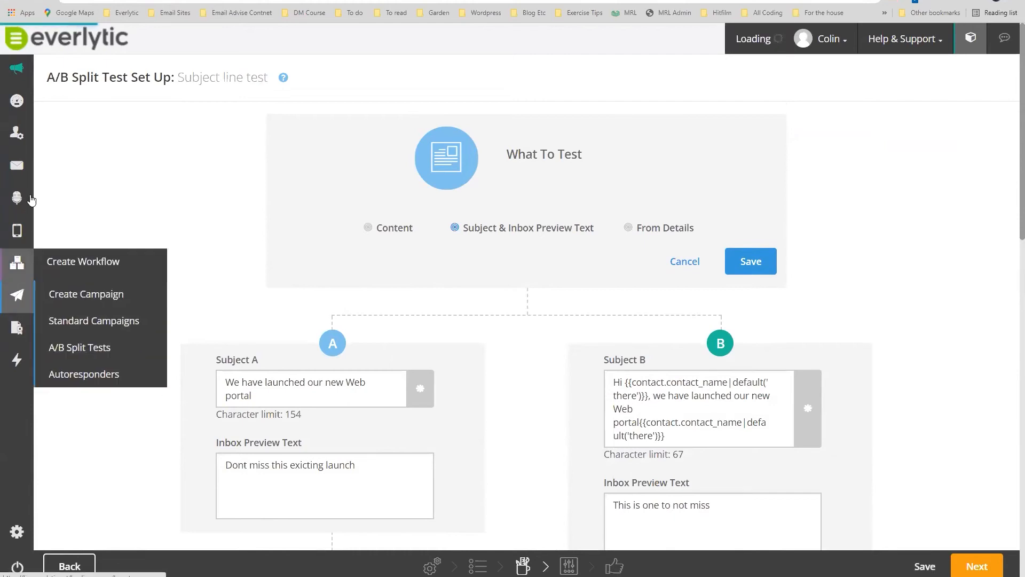
mouse_move(13, 303)
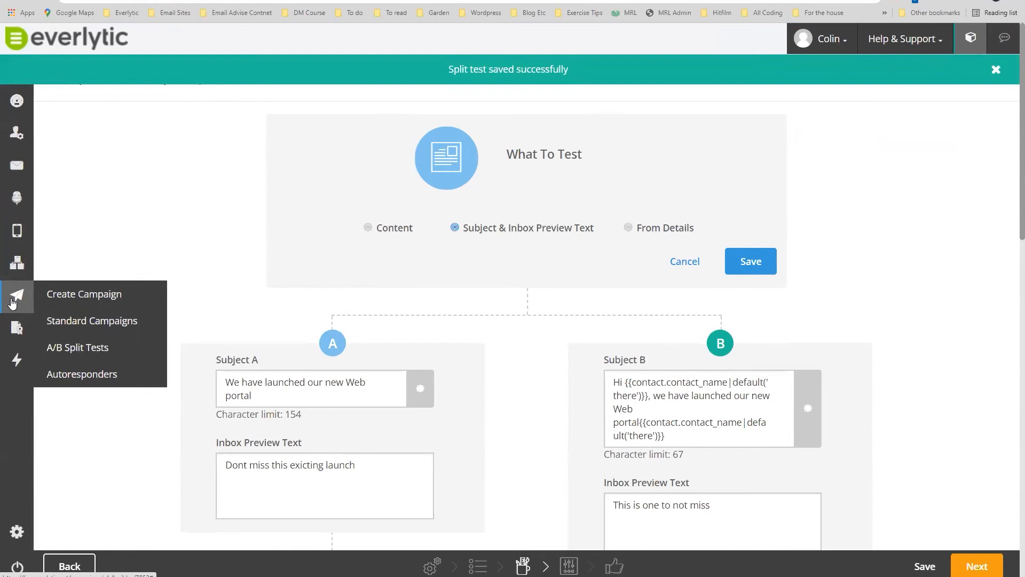
left_click(82, 352)
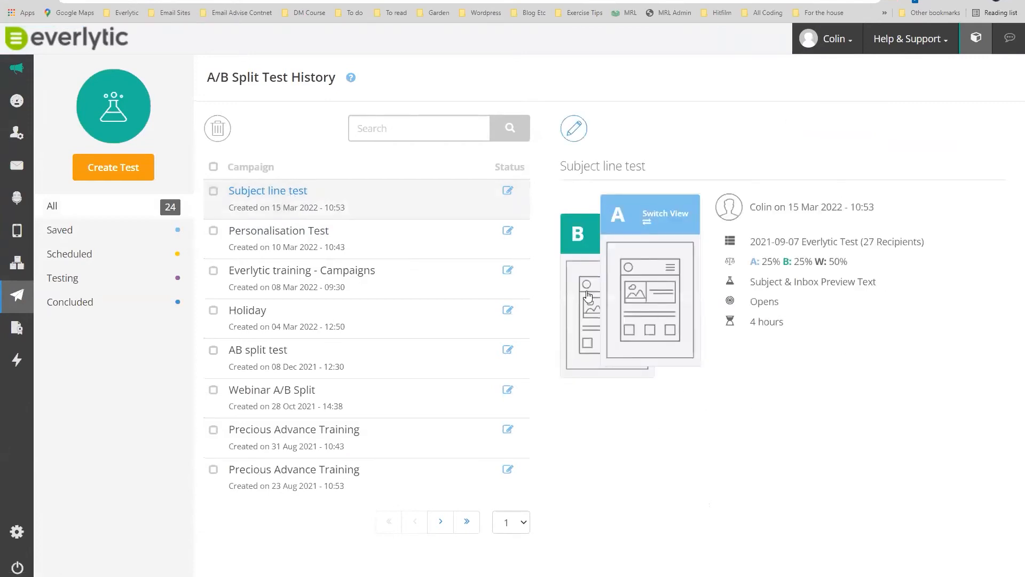
mouse_move(21, 300)
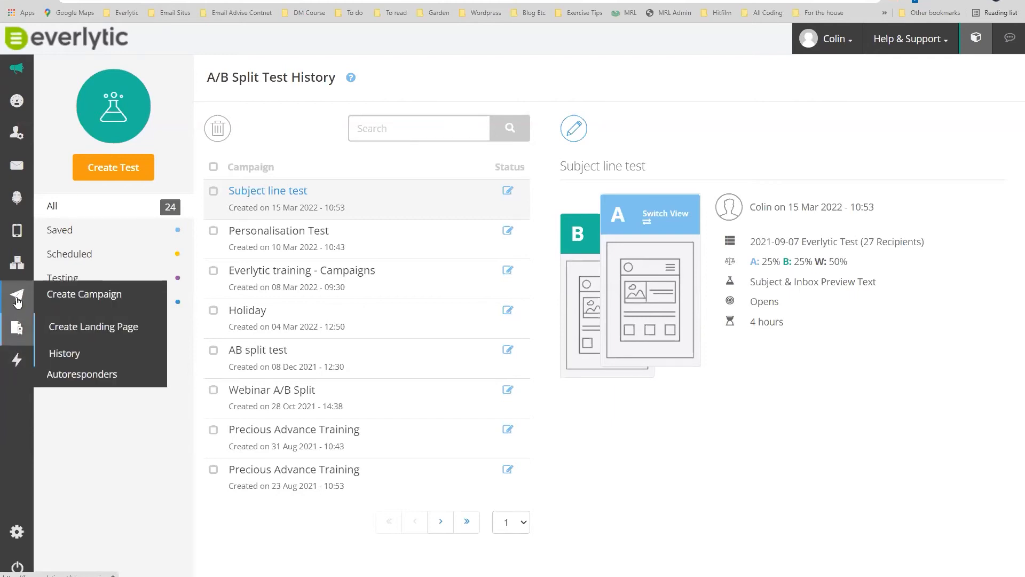
Create a new autoresponder using the E-commerce designed template.
left_click(107, 376)
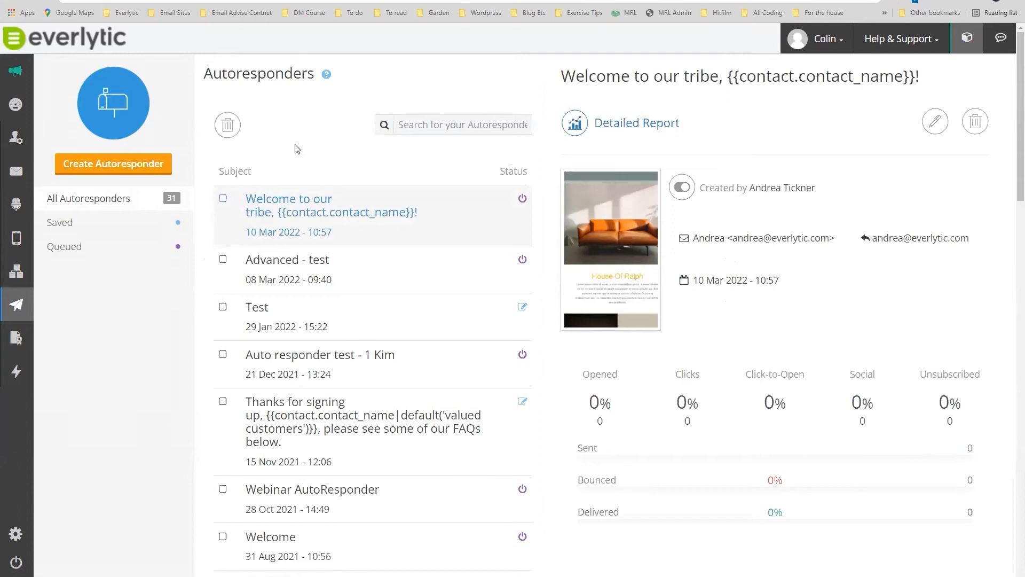
left_click(121, 171)
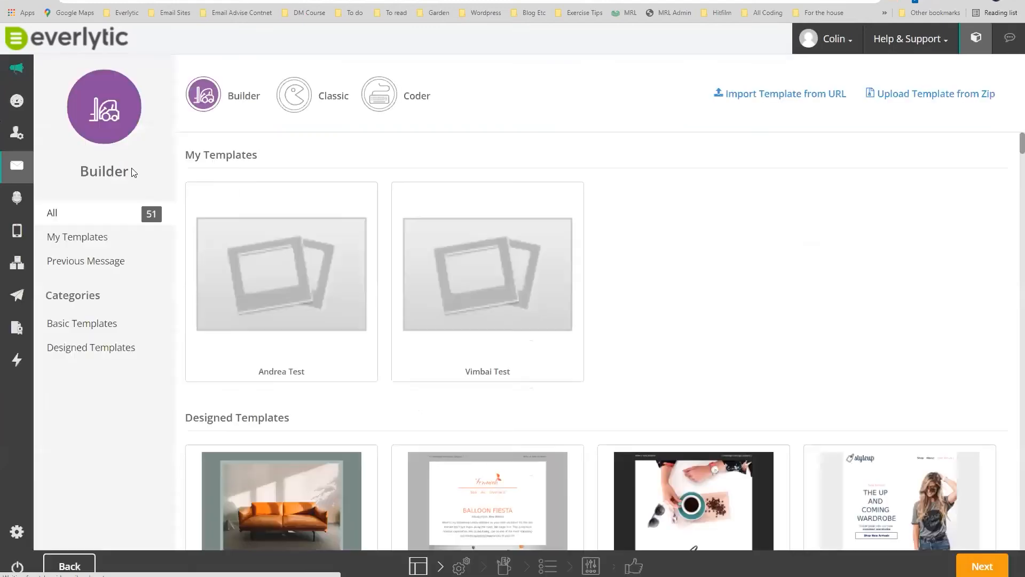
scroll(364, 342, "down", 2)
scroll(369, 345, "down", 3)
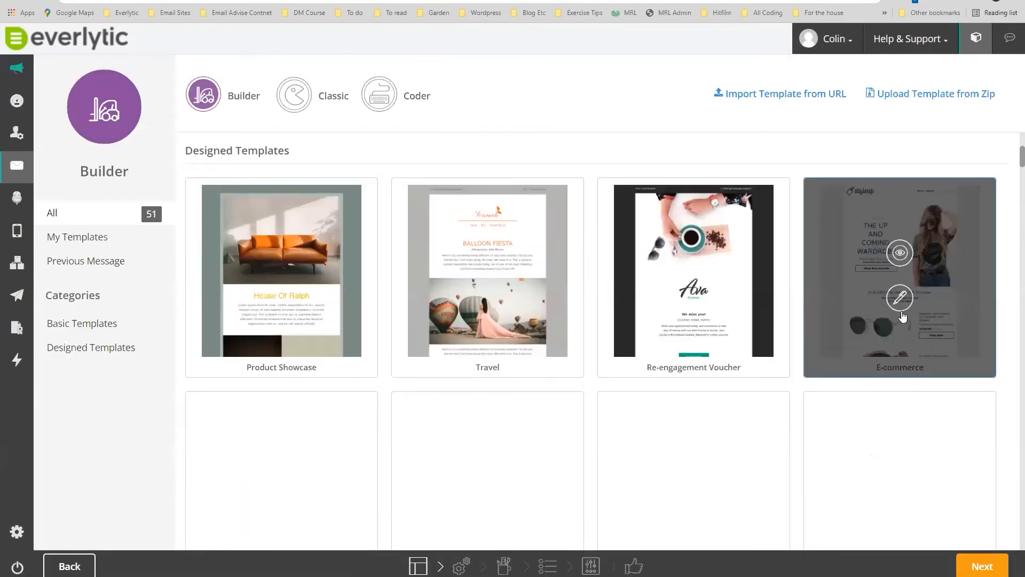
left_click(902, 298)
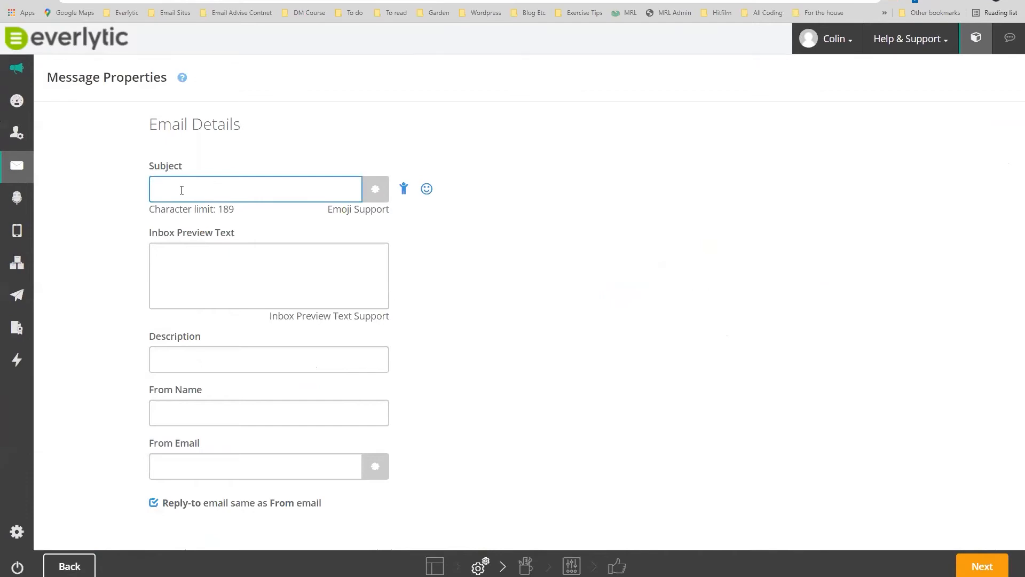
Enter the subject line 'Welcome to our family'.
type("w")
type("Welcome")
type(" to ")
type("our ")
type("w")
type("ebsite ")
type("launch")
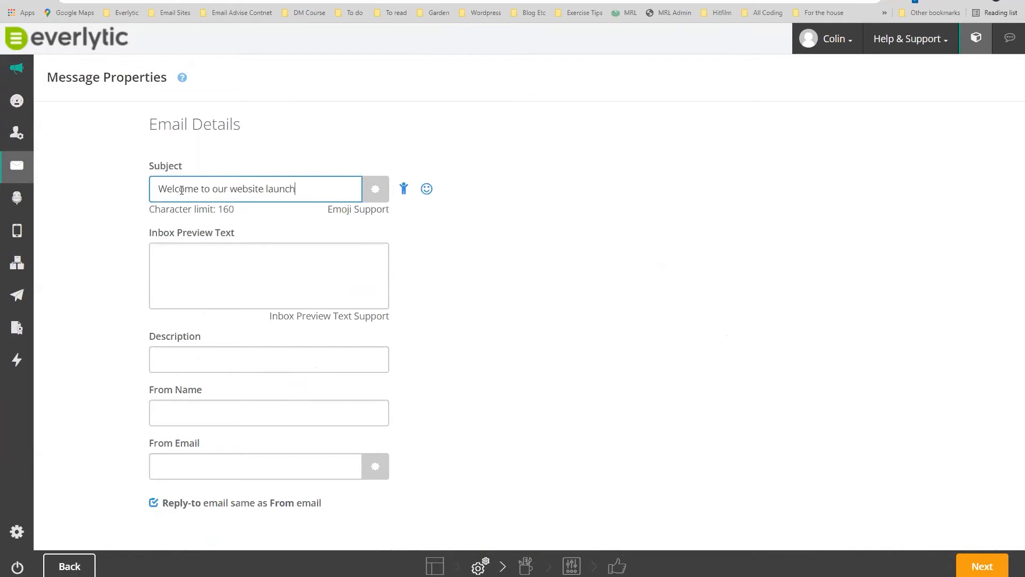
type(" cp, c")
key("BackSpace")
key("BackSpace")
key("BackSpace")
key("BackSpace")
type("omm")
key("BackSpace")
key("BackSpace")
key("BackSpace")
key("BackSpace")
key("BackSpace")
key("BackSpace")
key("BackSpace")
key("BackSpace")
key("BackSpace")
key("BackSpace")
key("BackSpace")
key("BackSpace")
key("BackSpace")
key("BackSpace")
key("BackSpace")
key("BackSpace")
key("BackSpace")
key("BackSpace")
key("BackSpace")
type("family")
Set the sender name to Everlytic with the company info address, then continue to the builder.
left_click(234, 407)
type("Everlytic")
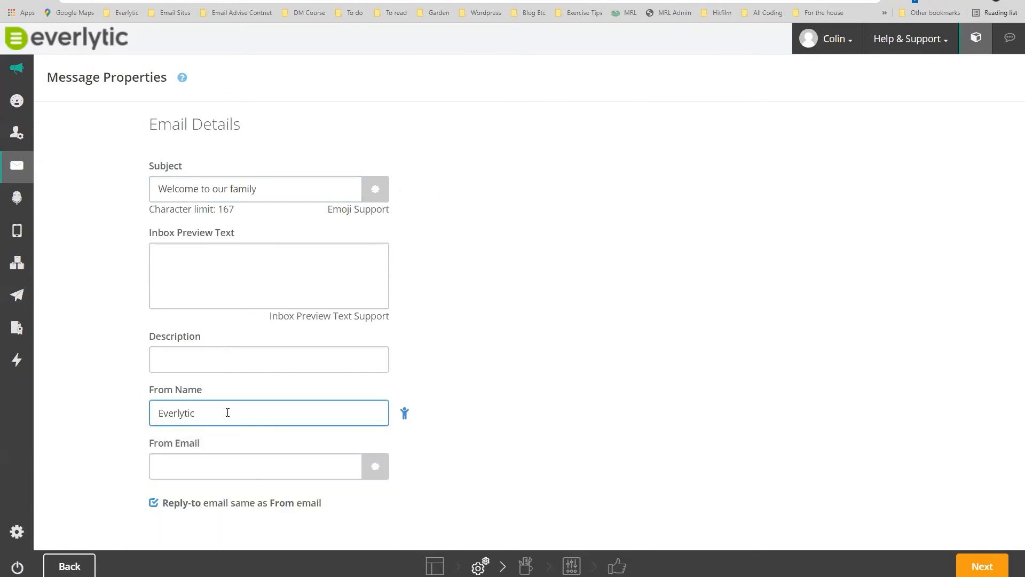
left_click(230, 464)
type("info")
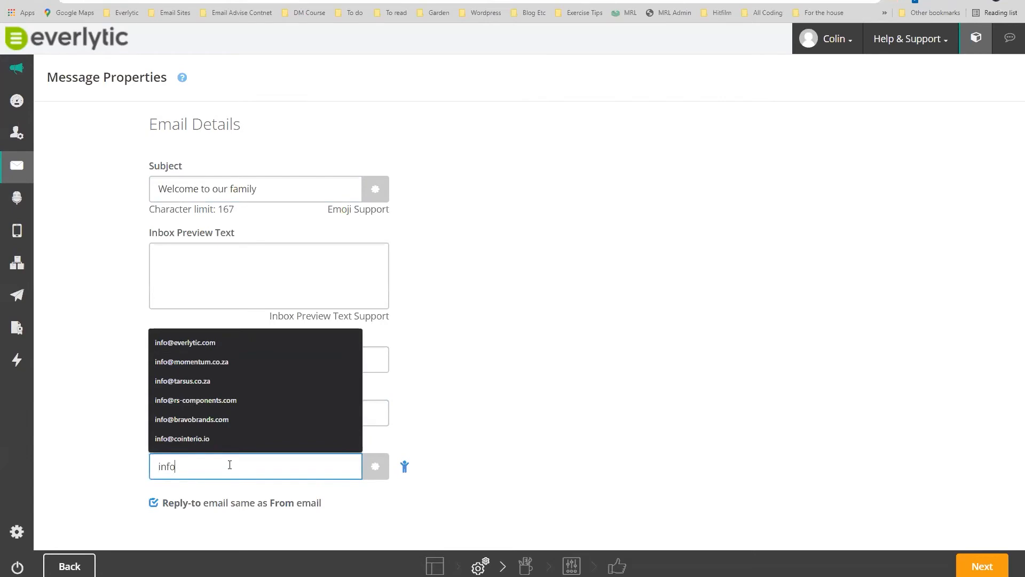
left_click(201, 341)
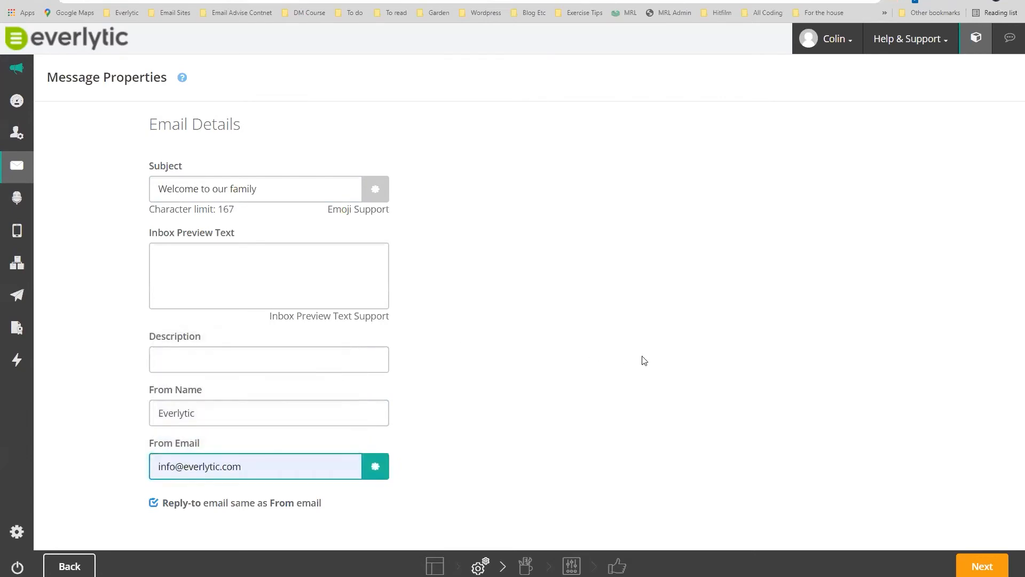
left_click(983, 566)
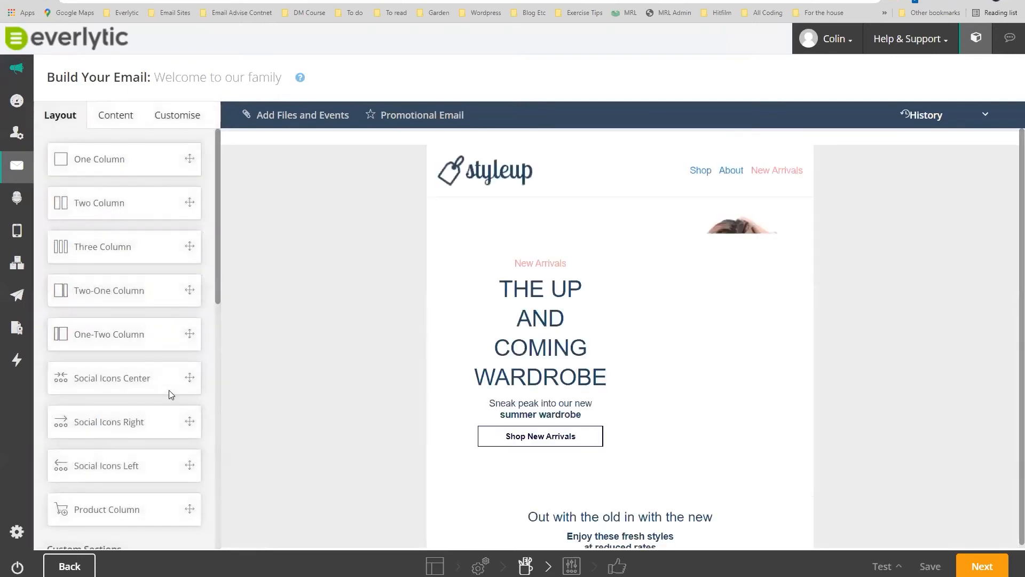
Advance from the 'Welcome to our family' email design to the Delivery Options page.
scroll(123, 133, "down", 3)
scroll(123, 389, "down", 4)
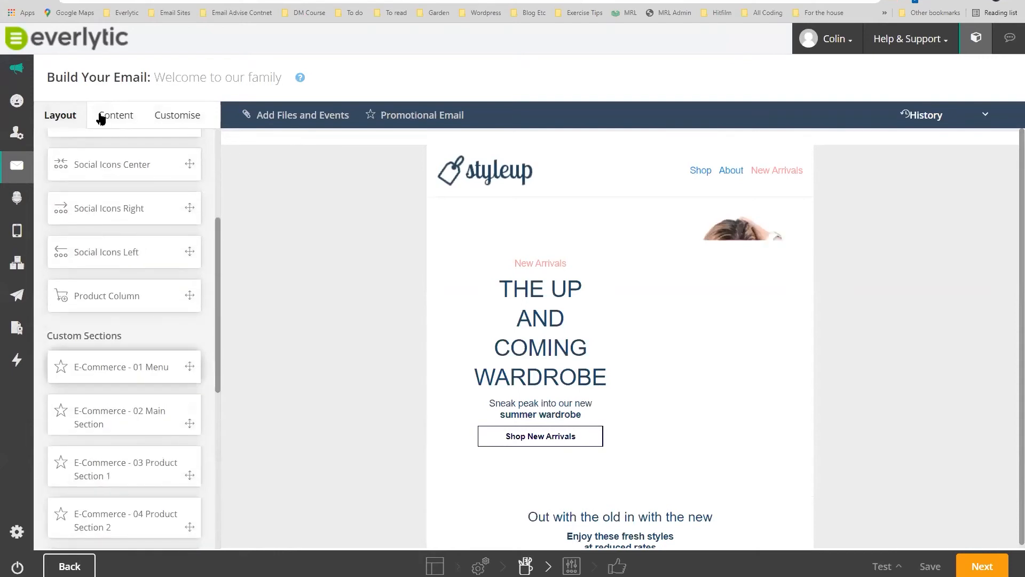
scroll(123, 398, "up", 3)
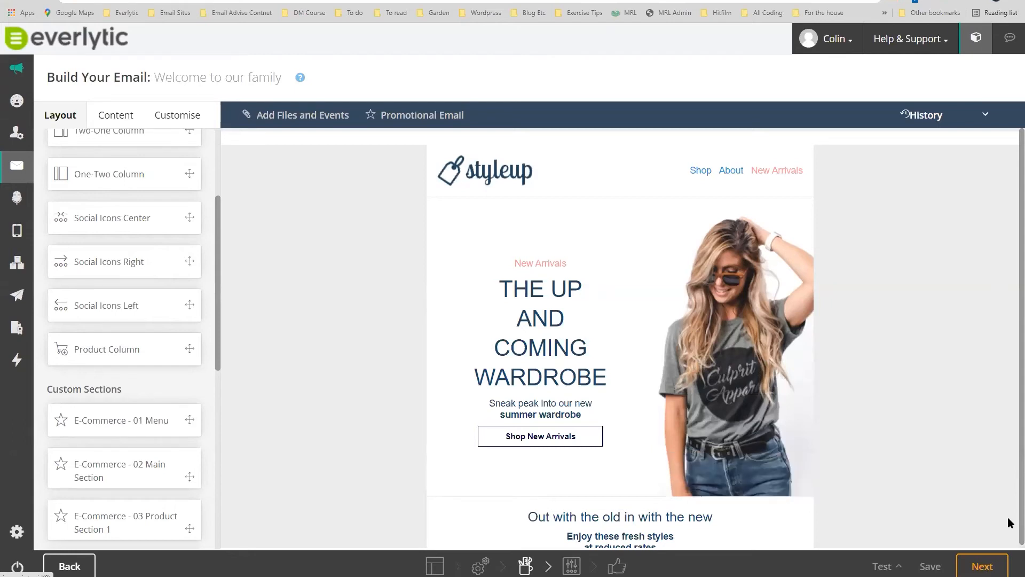
left_click(983, 571)
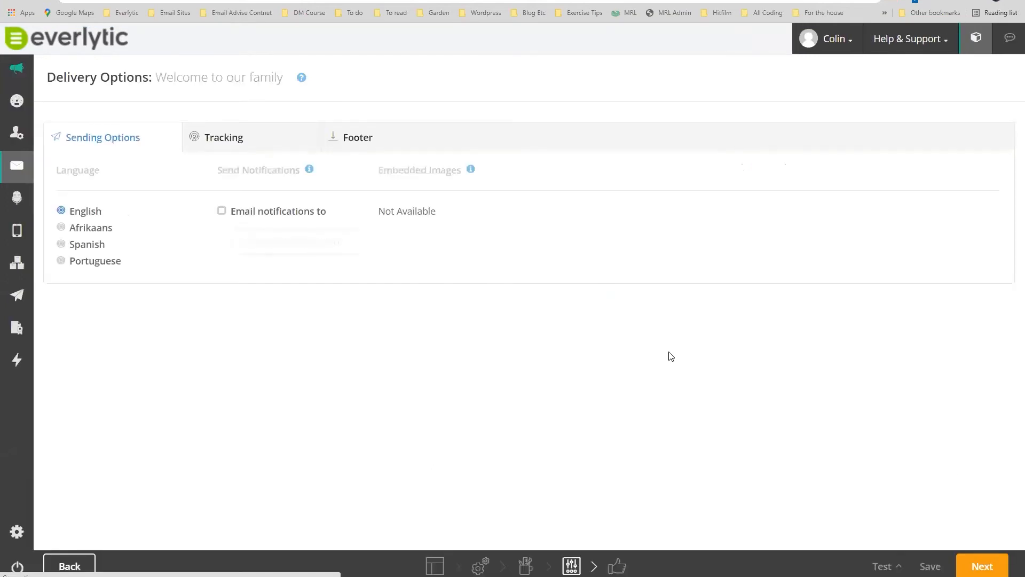
Review the email's Tracking and Footer tabs, then save and continue to Summary and sending options.
left_click(203, 139)
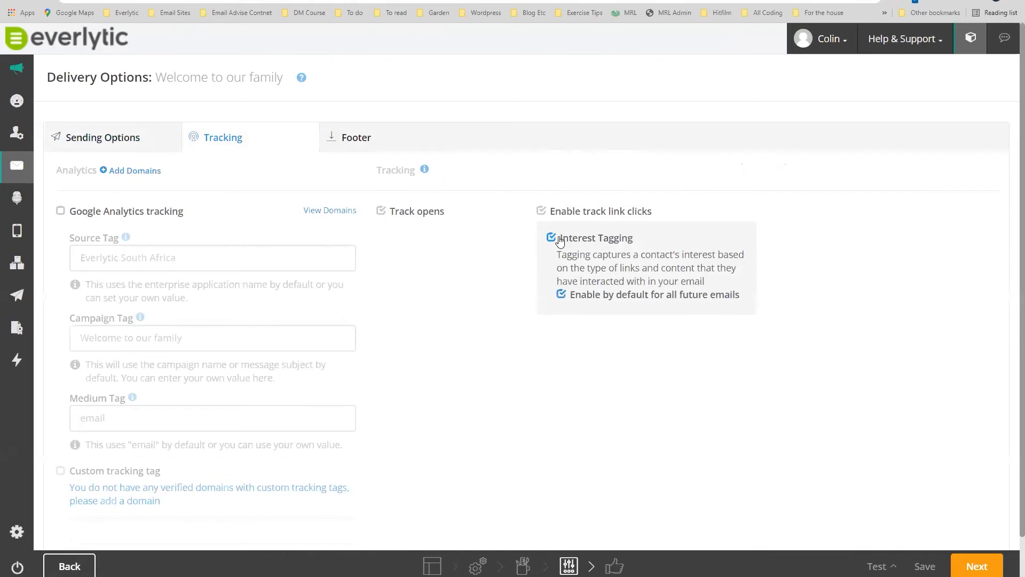
left_click(342, 140)
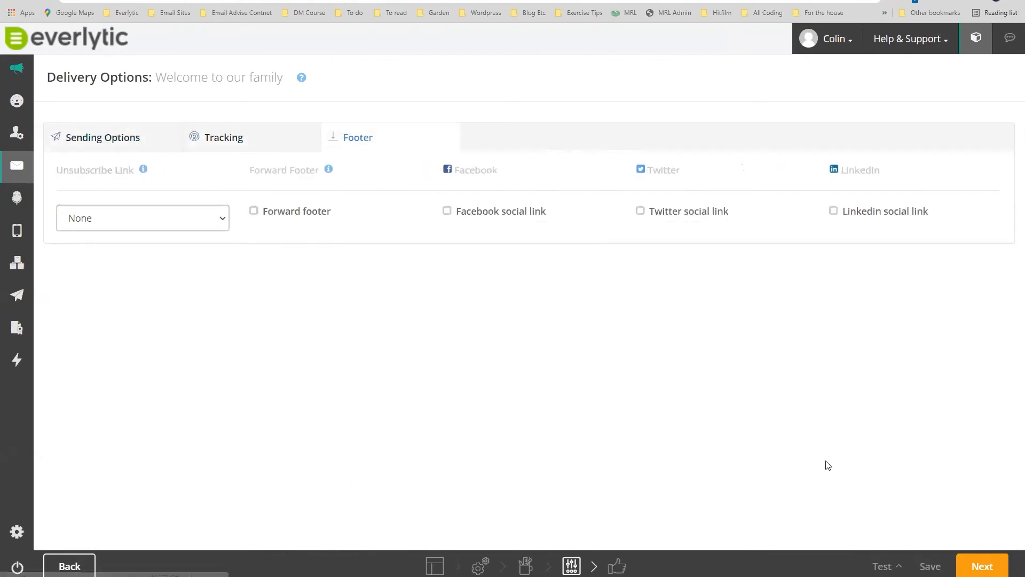
left_click(968, 563)
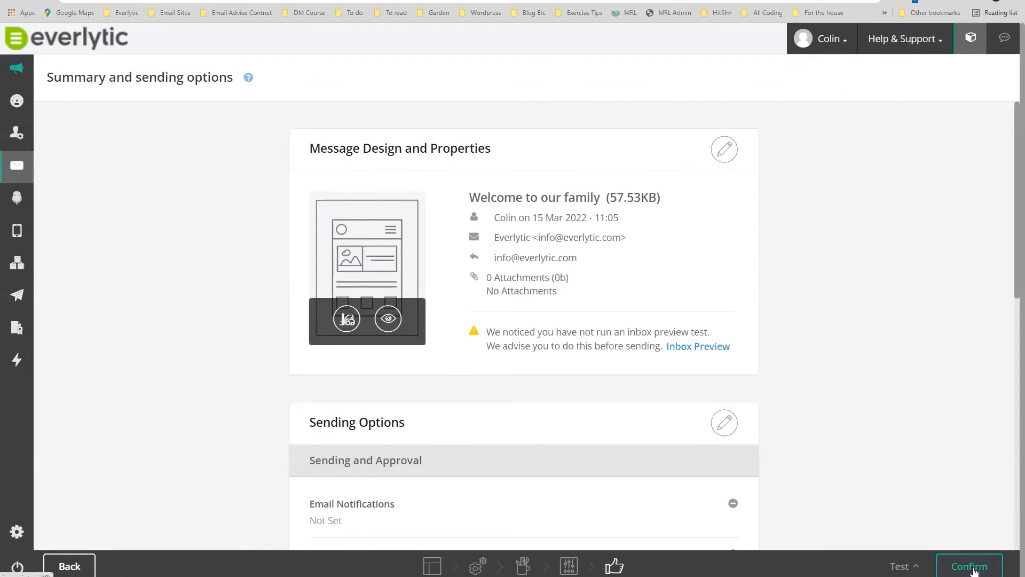
Confirm the 'Welcome to our family' autoresponder and go back to the Autoresponders list.
left_click(970, 566)
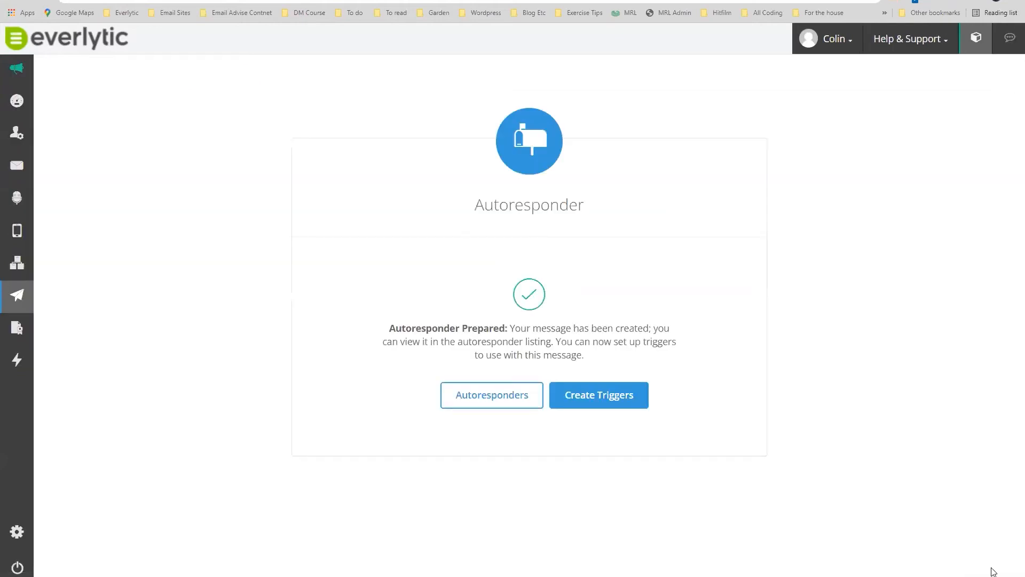
left_click(471, 393)
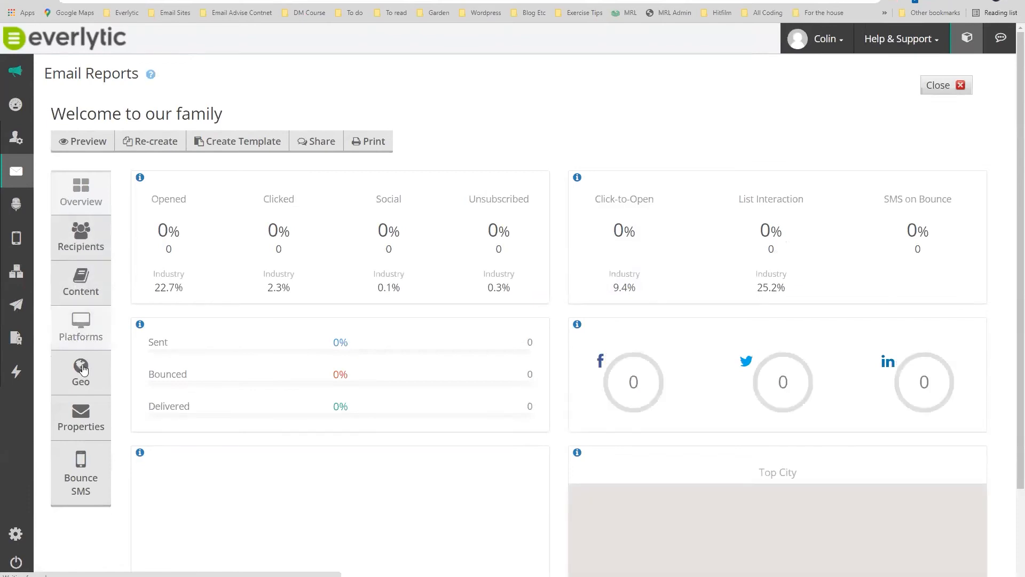
left_click(13, 0)
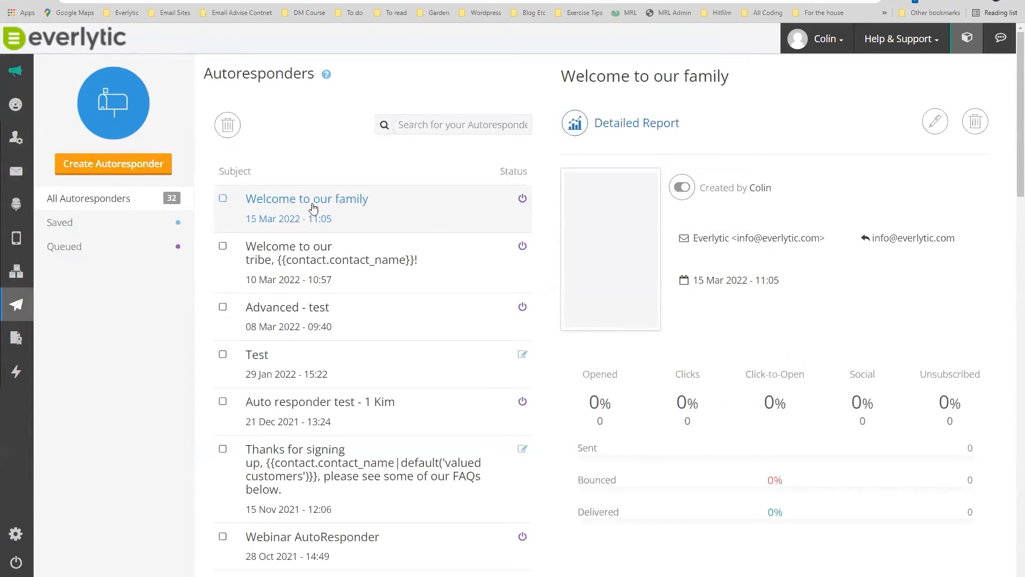
Open the Triggers page from the lightning sidebar menu.
mouse_move(23, 367)
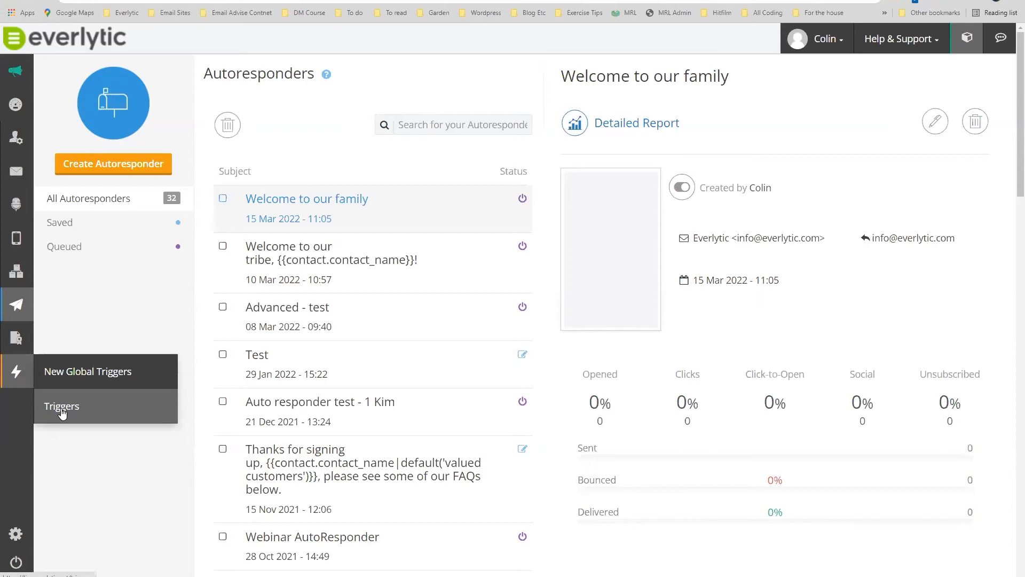
left_click(62, 411)
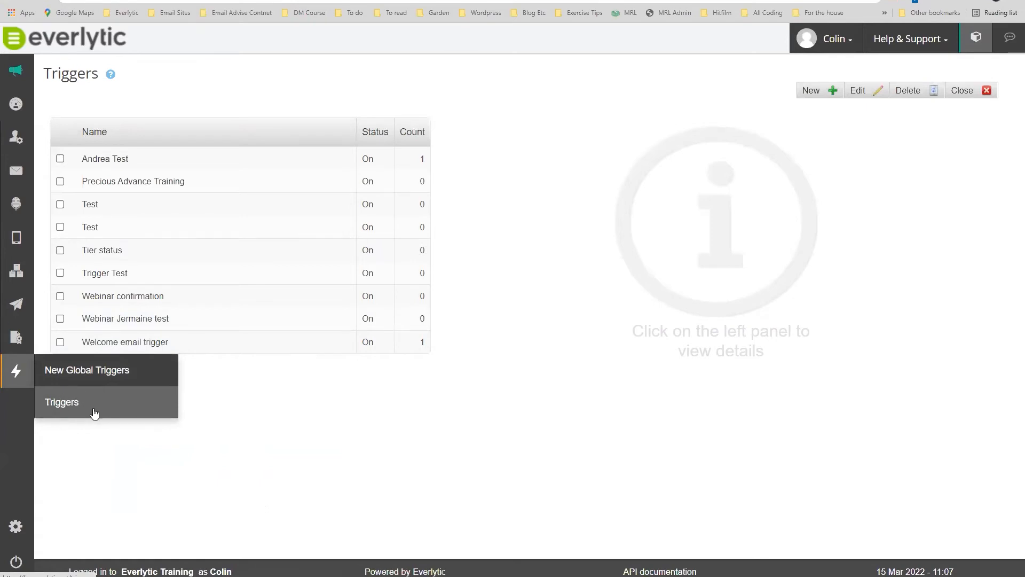
mouse_move(16, 271)
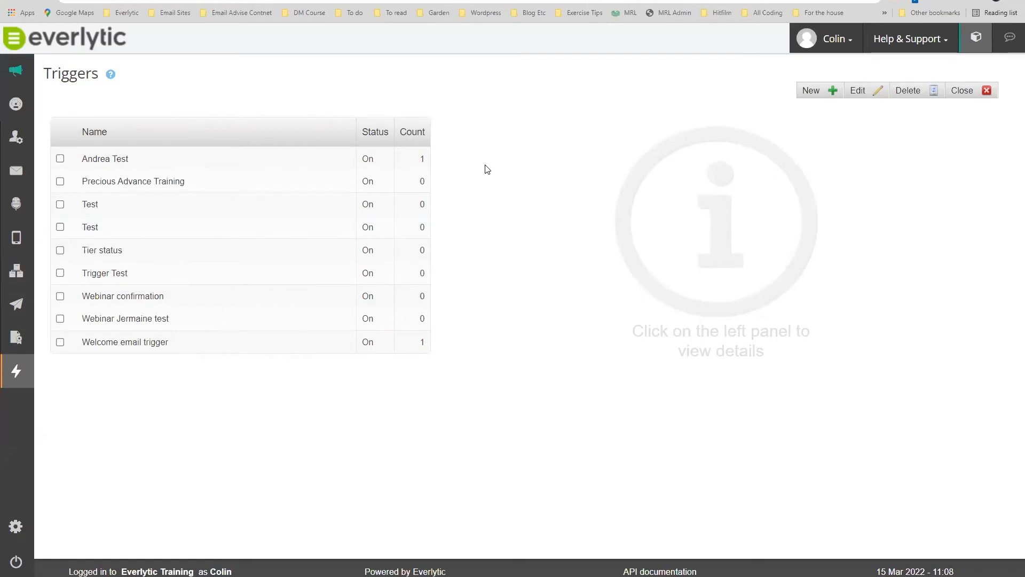
Create a new trigger firing on Subscribe, filtered with 'crm' to the CRM Team list.
left_click(811, 92)
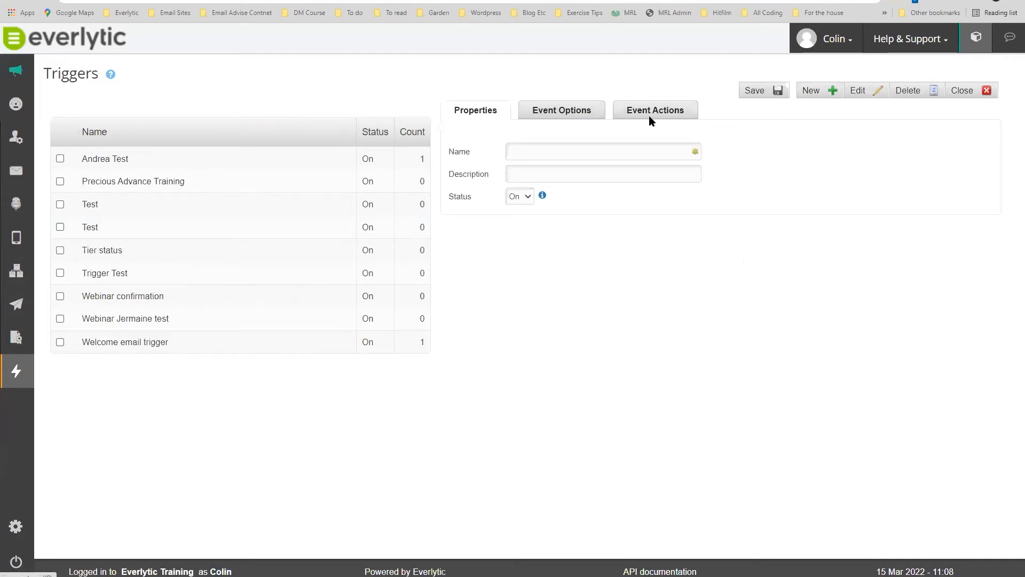
left_click(545, 111)
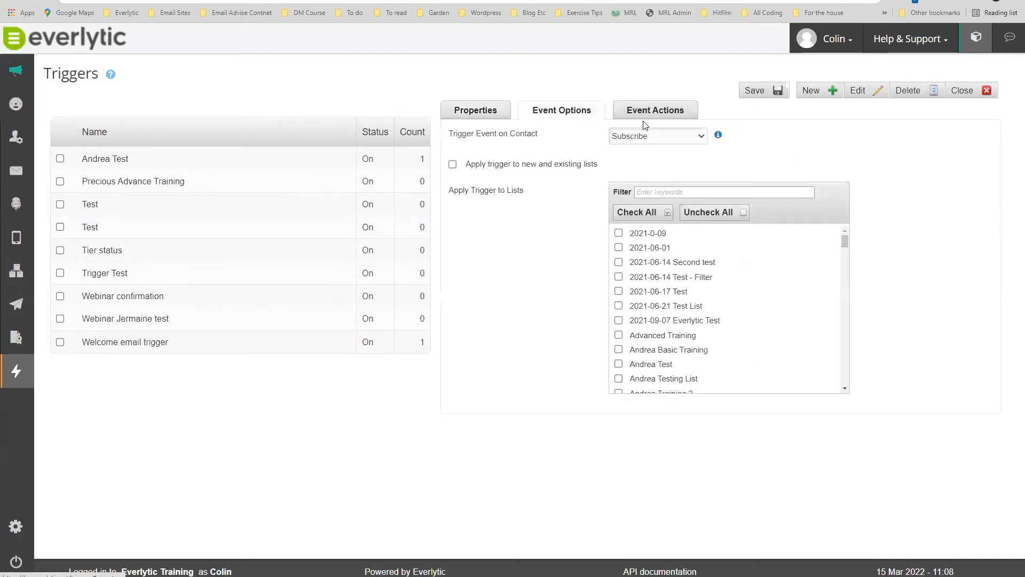
left_click(674, 138)
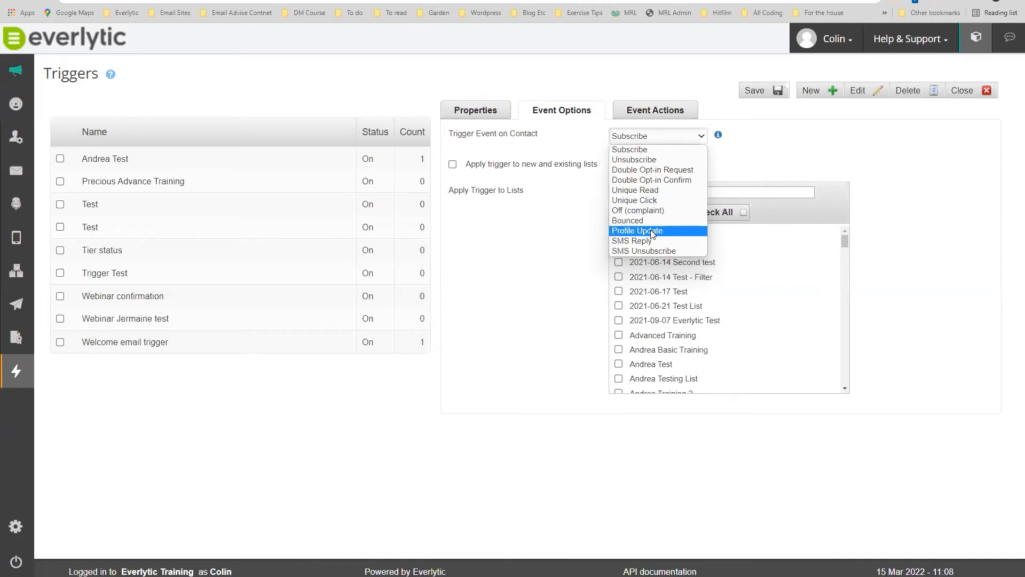
left_click(645, 153)
left_click(671, 191)
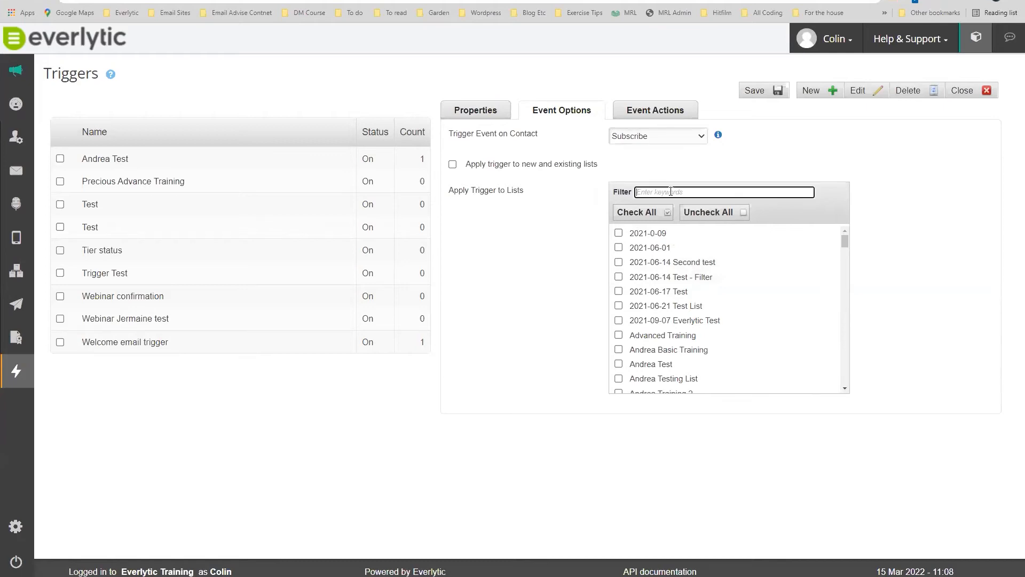
type("crm")
left_click(652, 238)
left_click(652, 239)
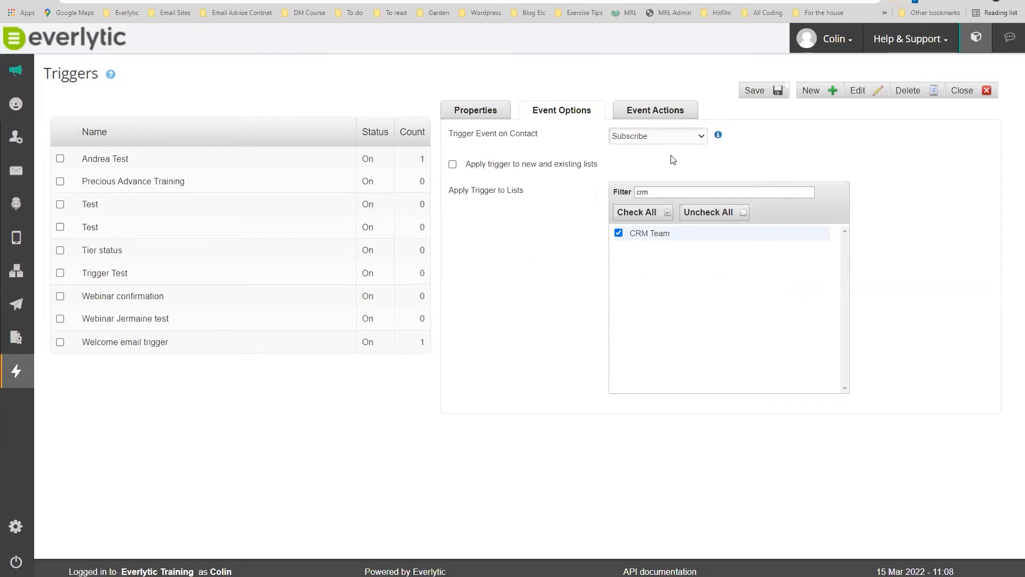
left_click(660, 110)
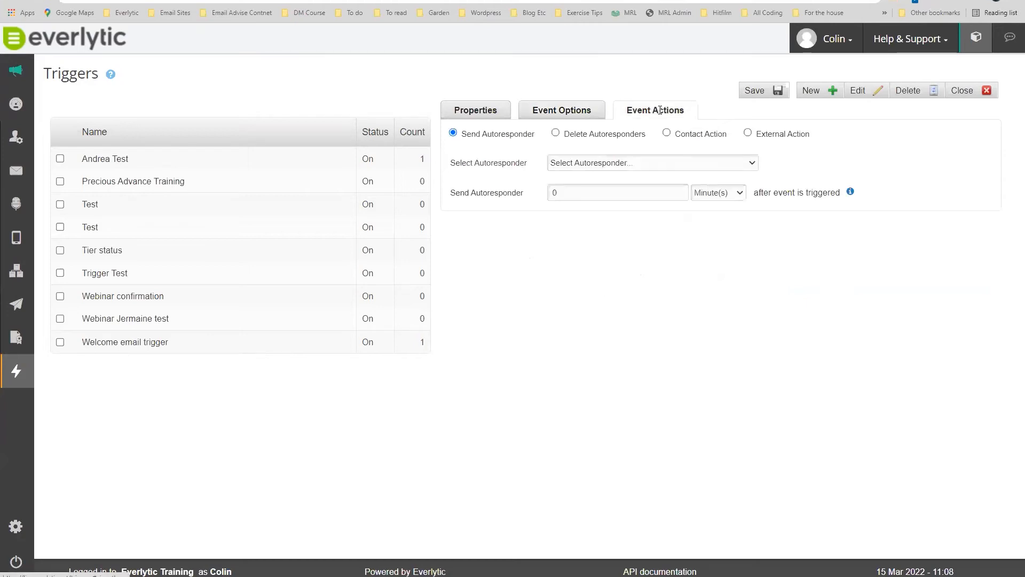
Make the trigger send 'Welcome to our family' after a 5-minute delay.
left_click(605, 165)
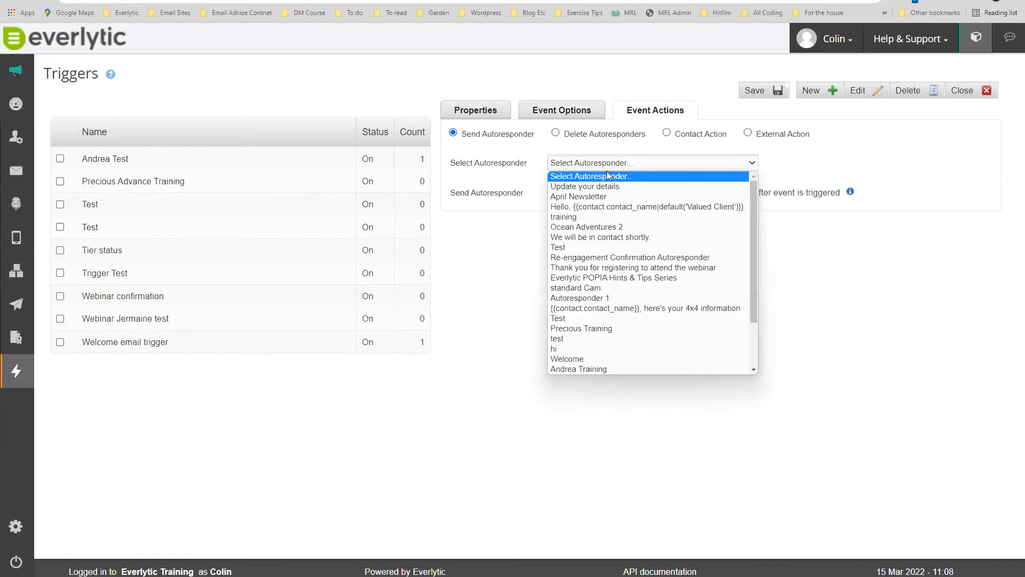
scroll(615, 228, "down", 2)
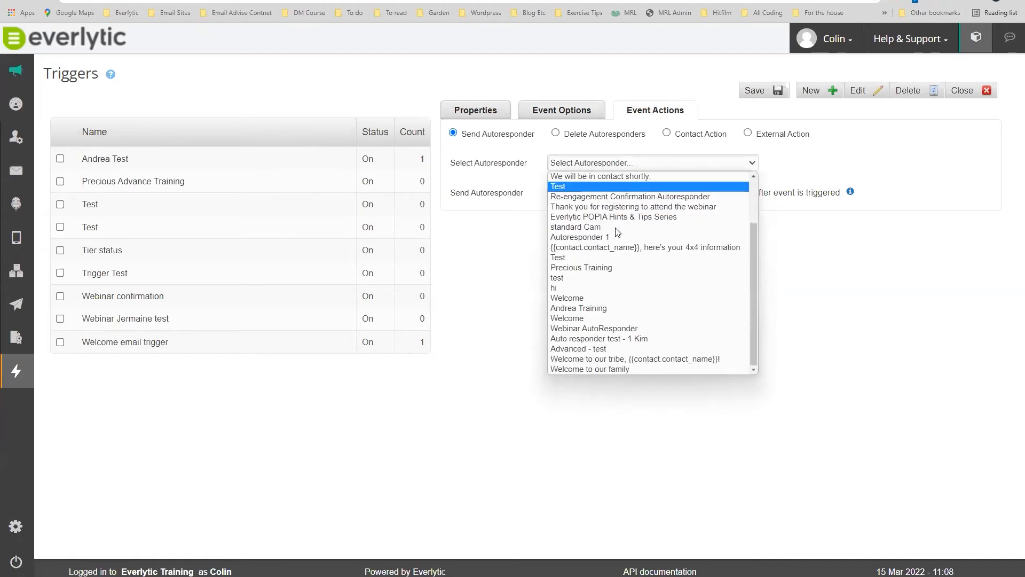
left_click(614, 369)
left_click(578, 185)
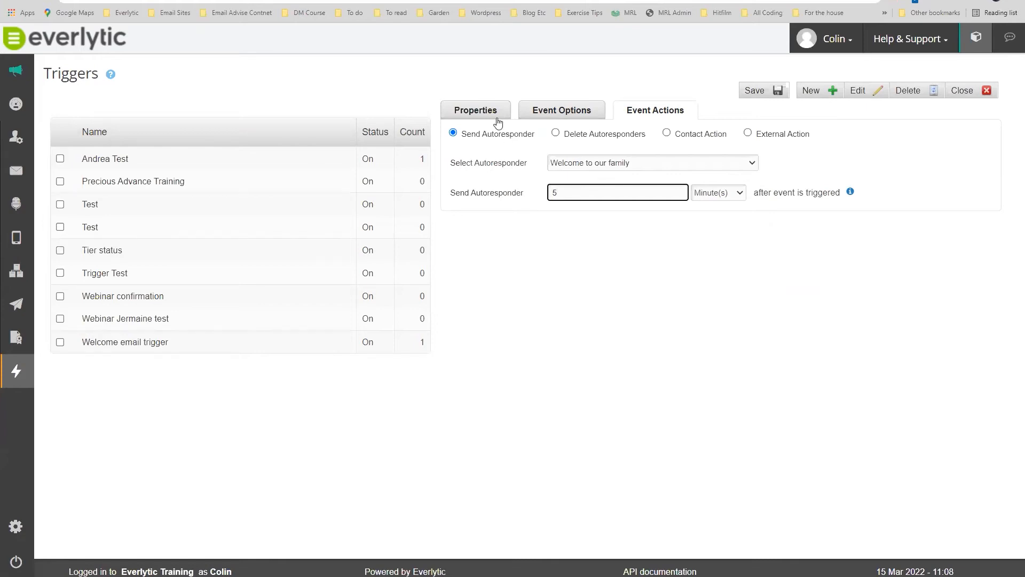
Recheck the Subscribe event, then switch the action to Delete Autoresponders and then Contact Action.
mouse_move(16, 372)
mouse_move(19, 275)
left_click(572, 112)
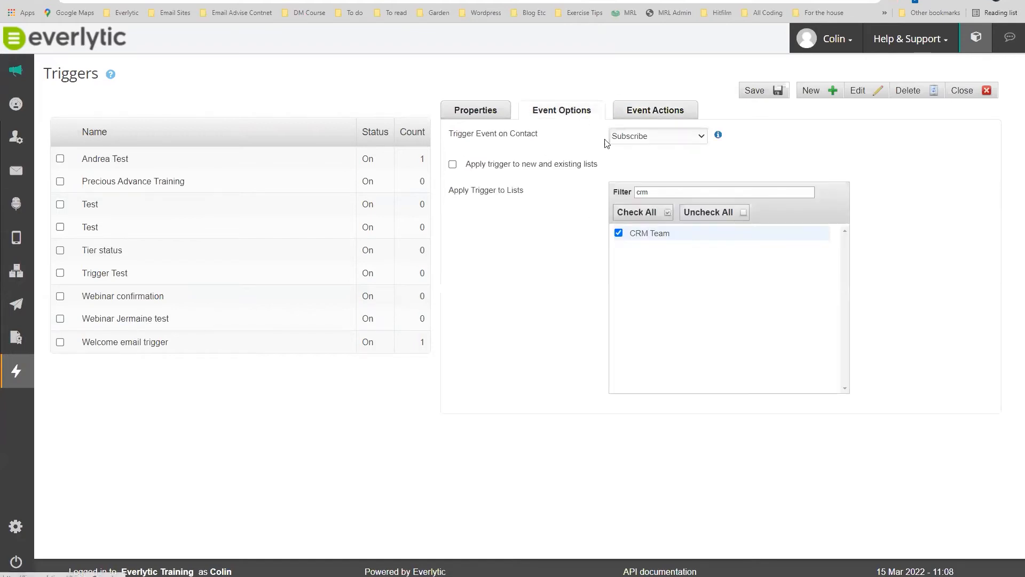
left_click(637, 137)
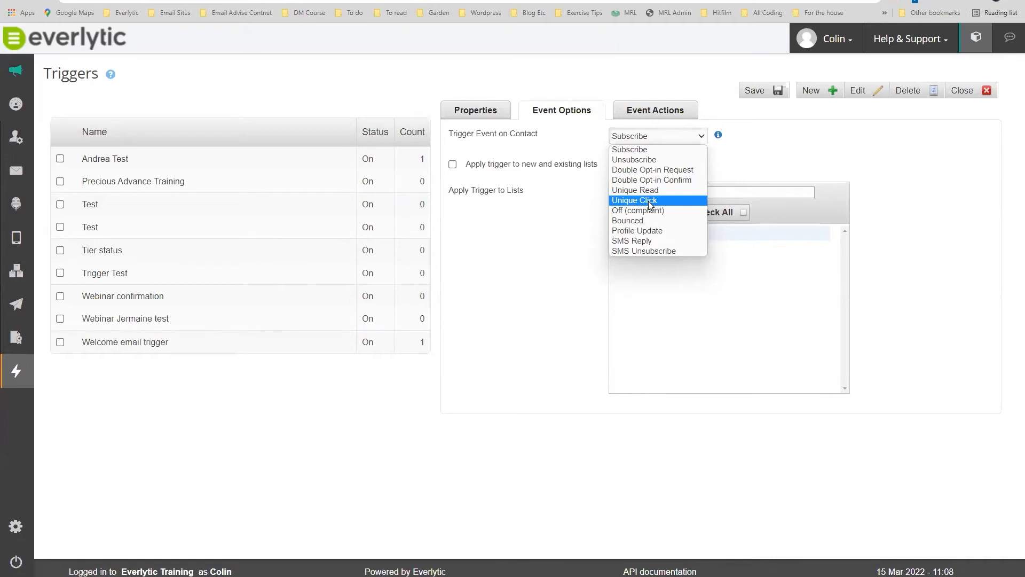
left_click(801, 167)
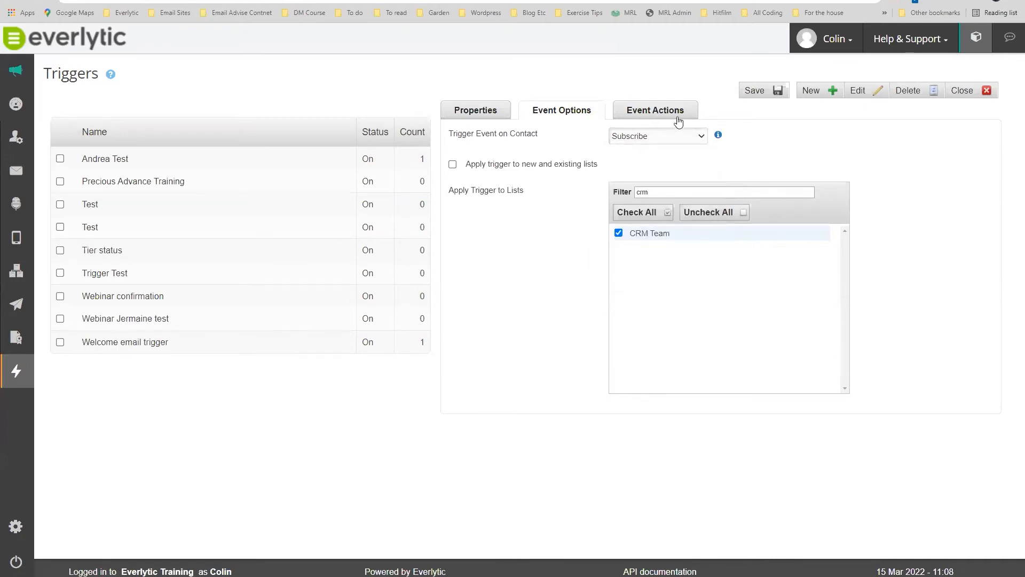
left_click(664, 111)
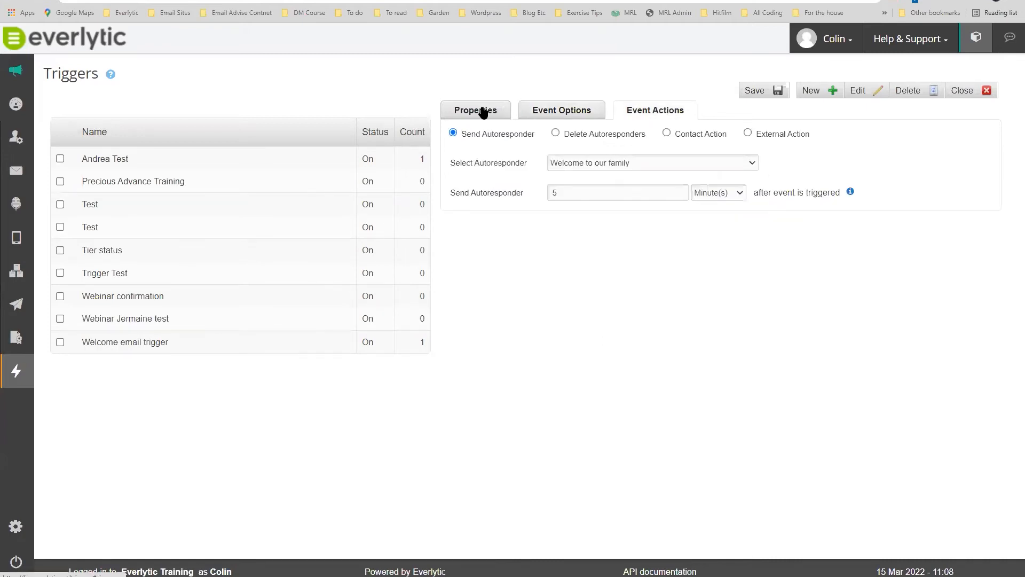
left_click(556, 133)
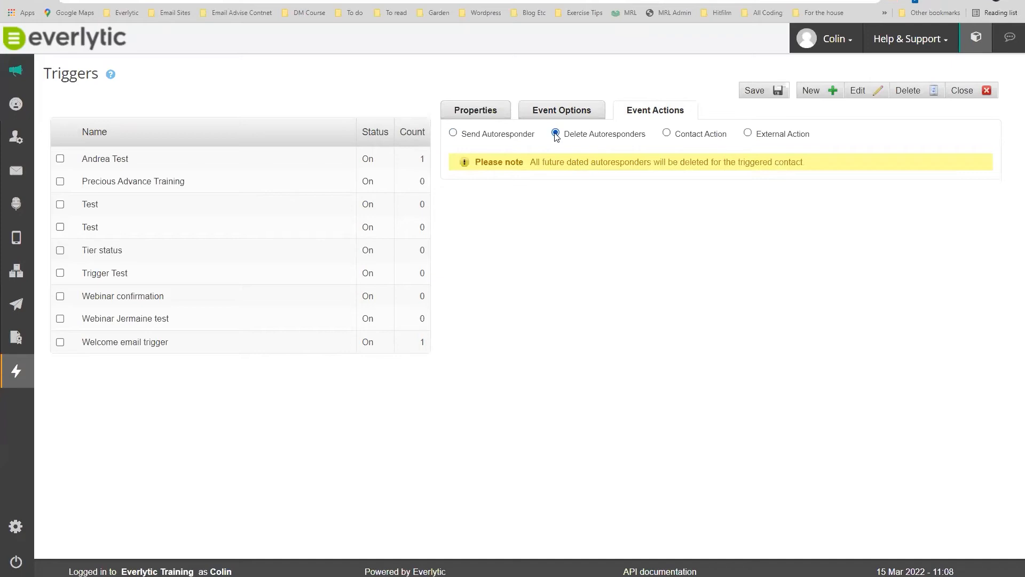
left_click(667, 133)
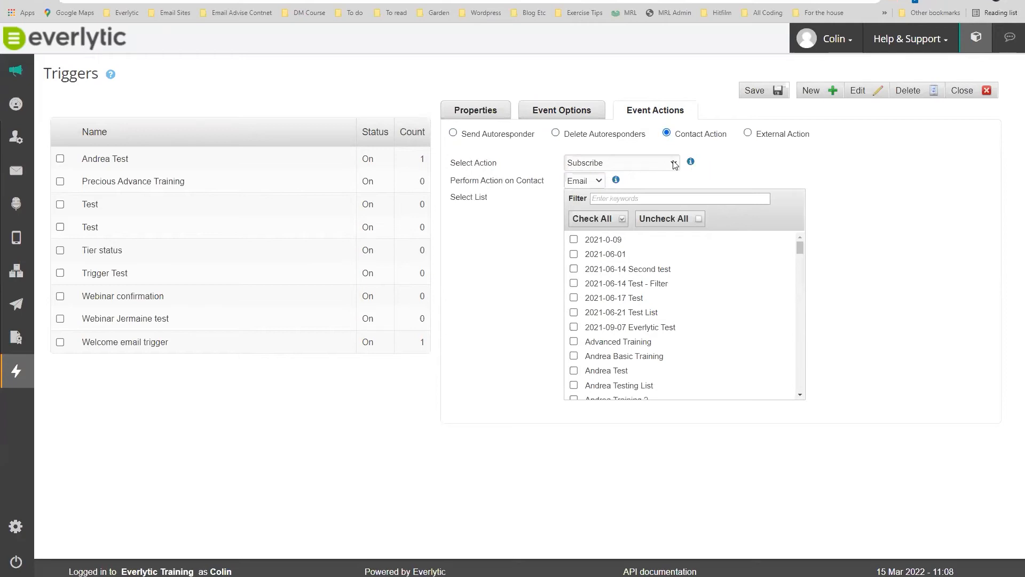
Recheck the trigger's event options, keeping Subscribe as the triggering event.
left_click(571, 113)
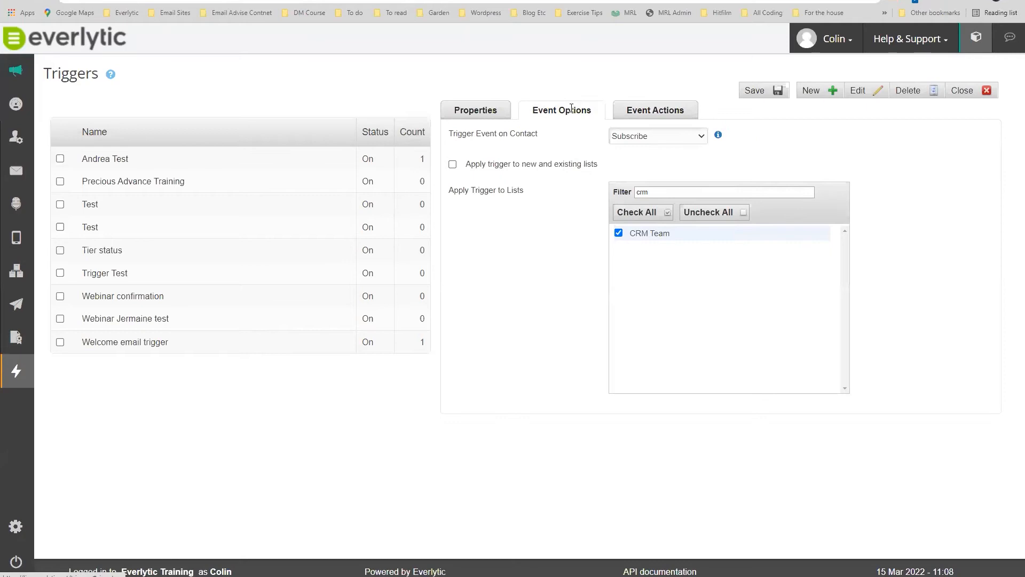
left_click(656, 138)
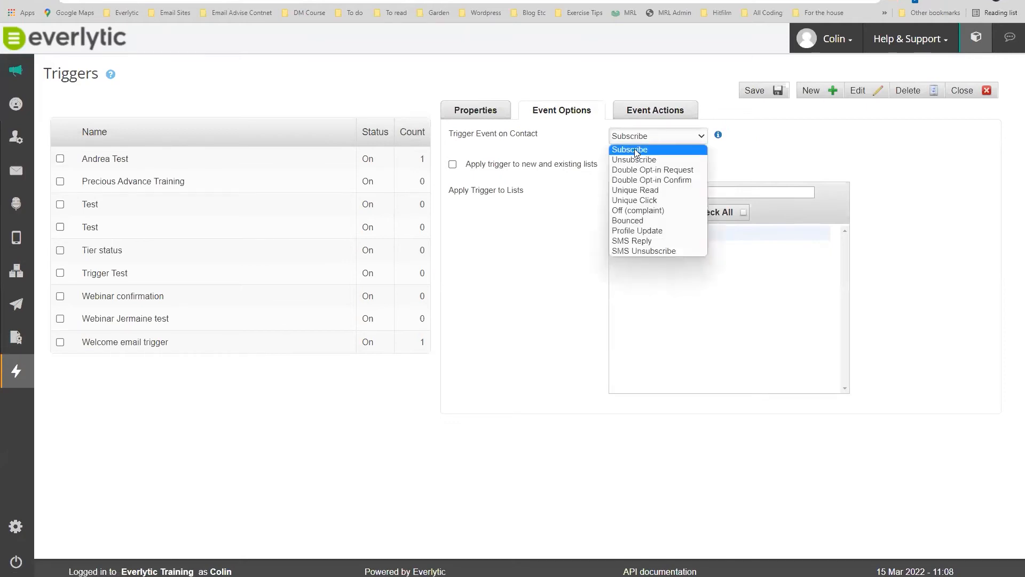
left_click(634, 149)
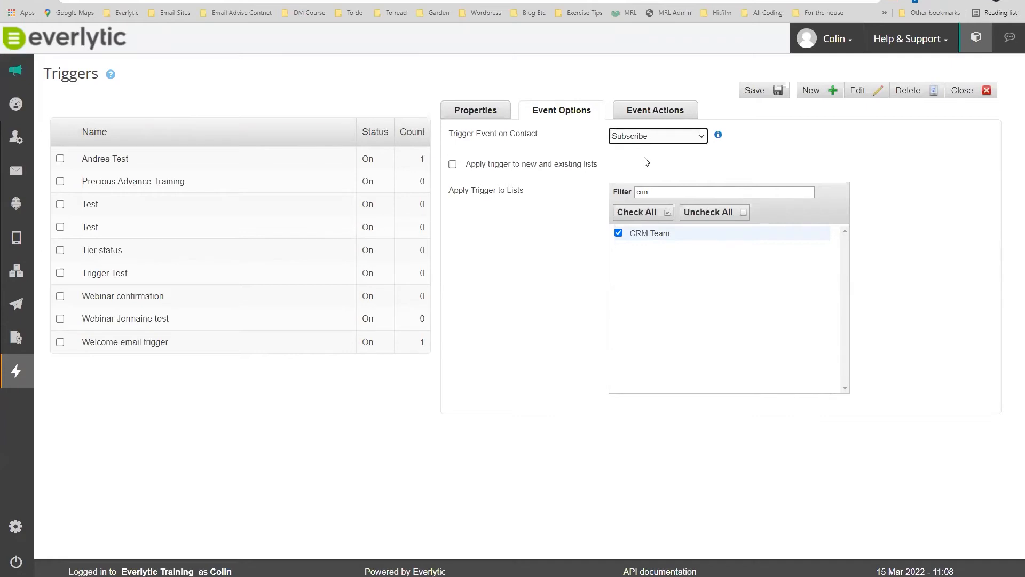
left_click(647, 138)
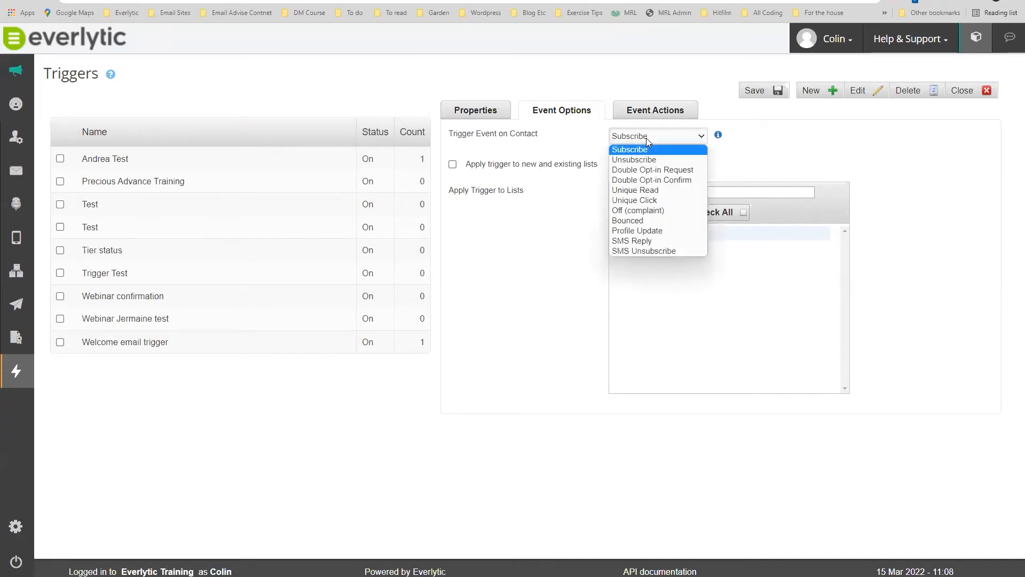
left_click(654, 138)
left_click(653, 110)
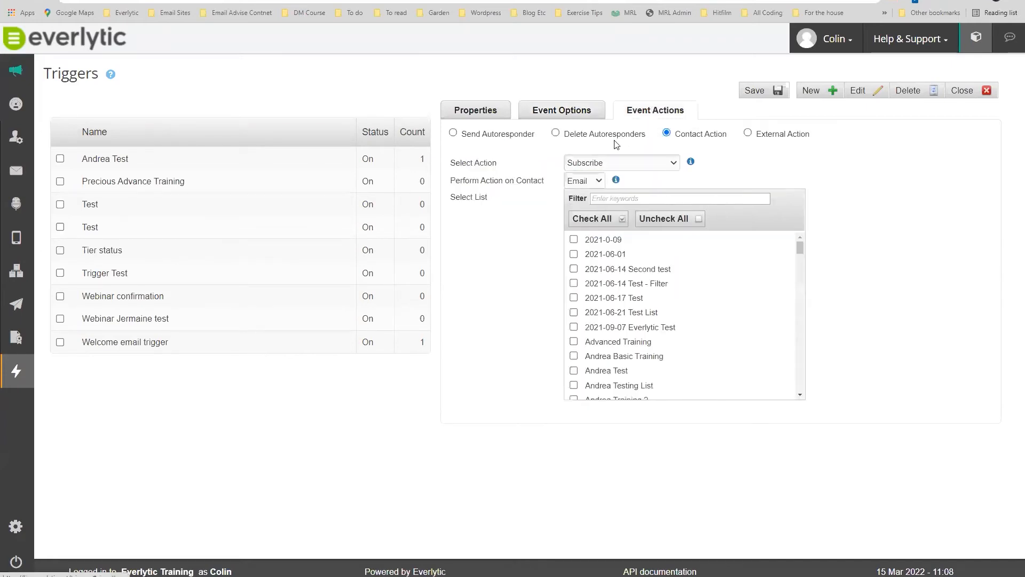
Subscribe contacts to the Client Communications list via a 'comm' filter, then choose External Action.
left_click(630, 162)
left_click(630, 163)
left_click(626, 200)
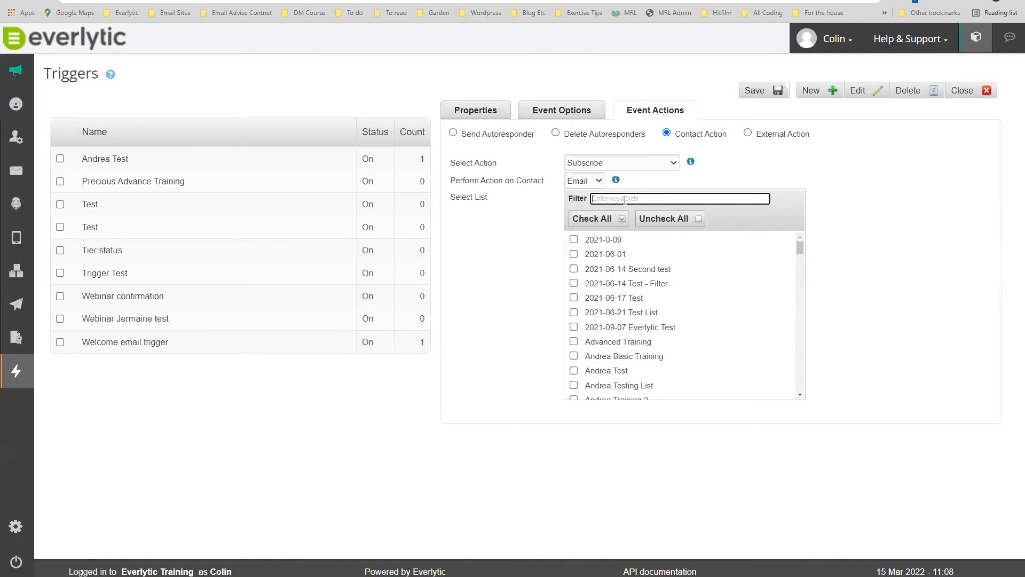
type("comm")
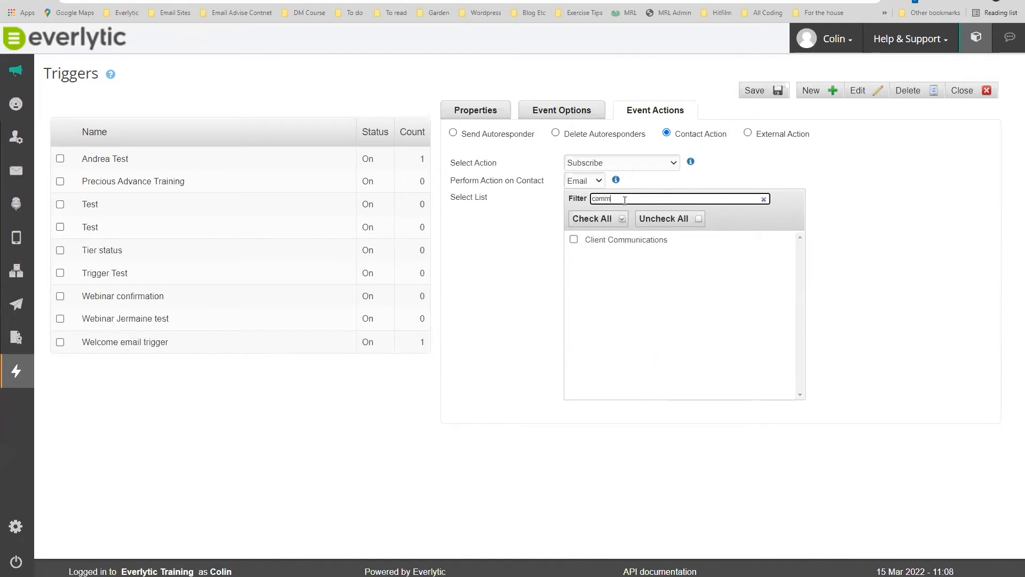
left_click(574, 241)
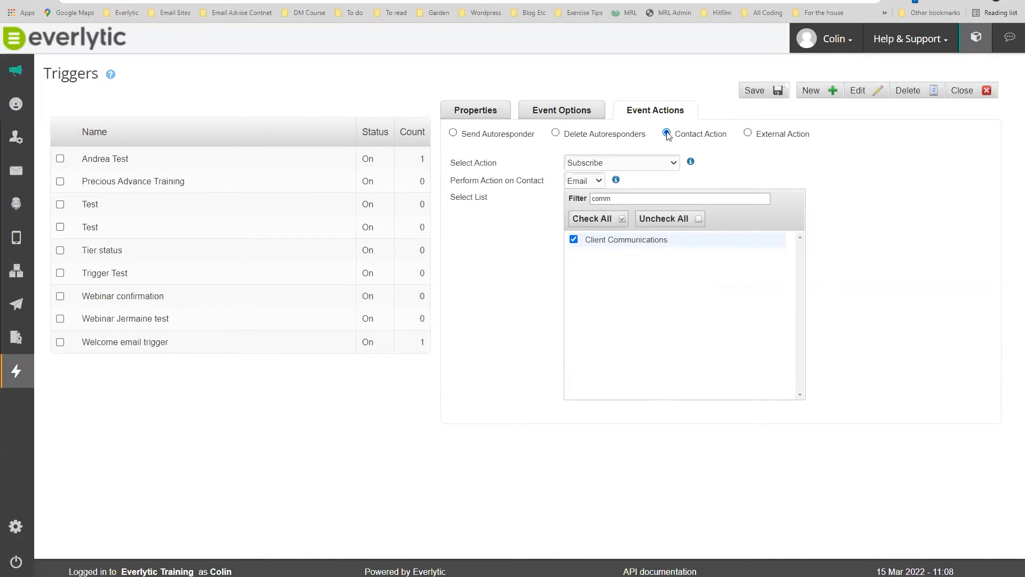
left_click(747, 134)
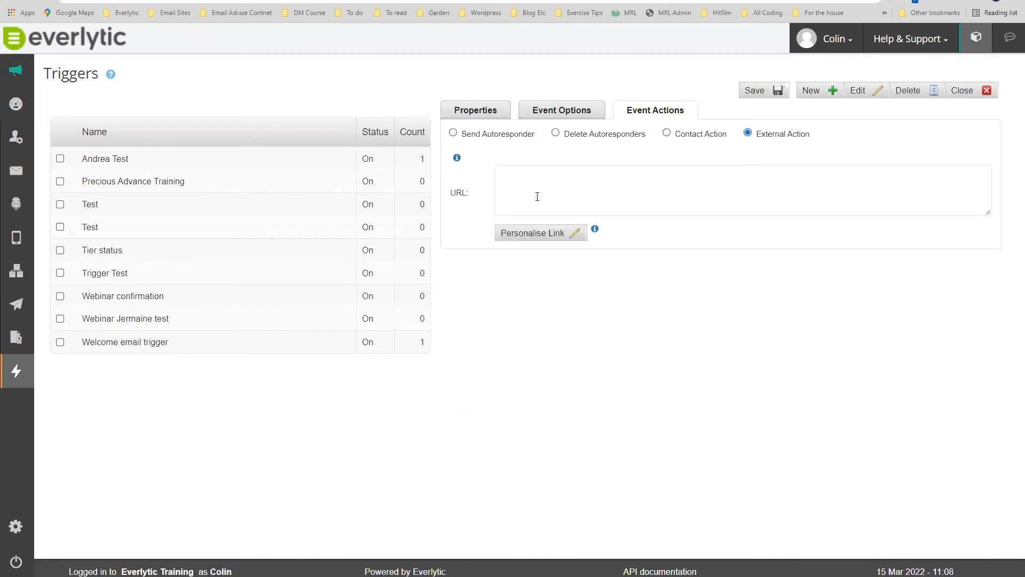
Insert the First name and Email address contact tokens into the external URL.
left_click(545, 183)
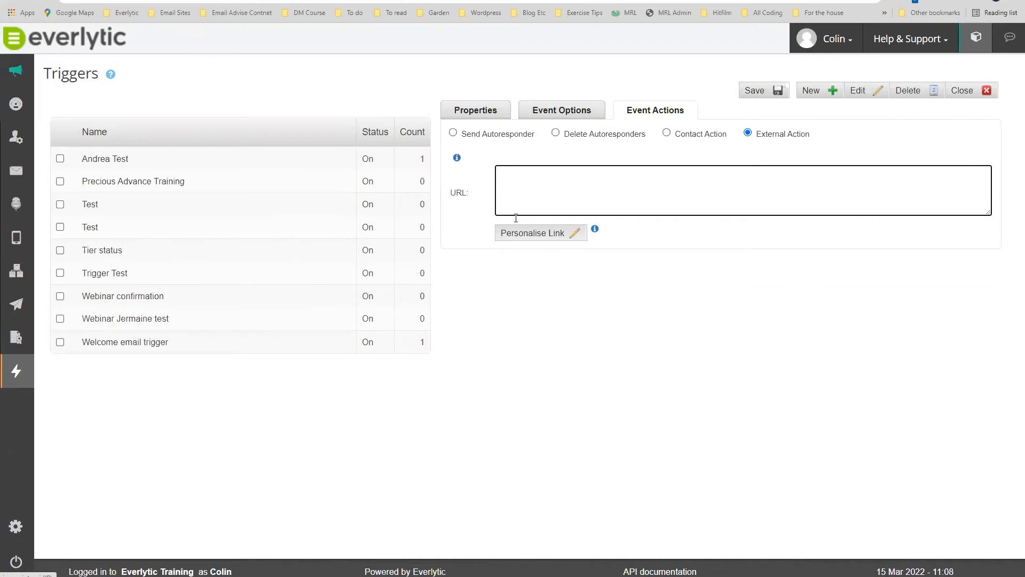
left_click(560, 234)
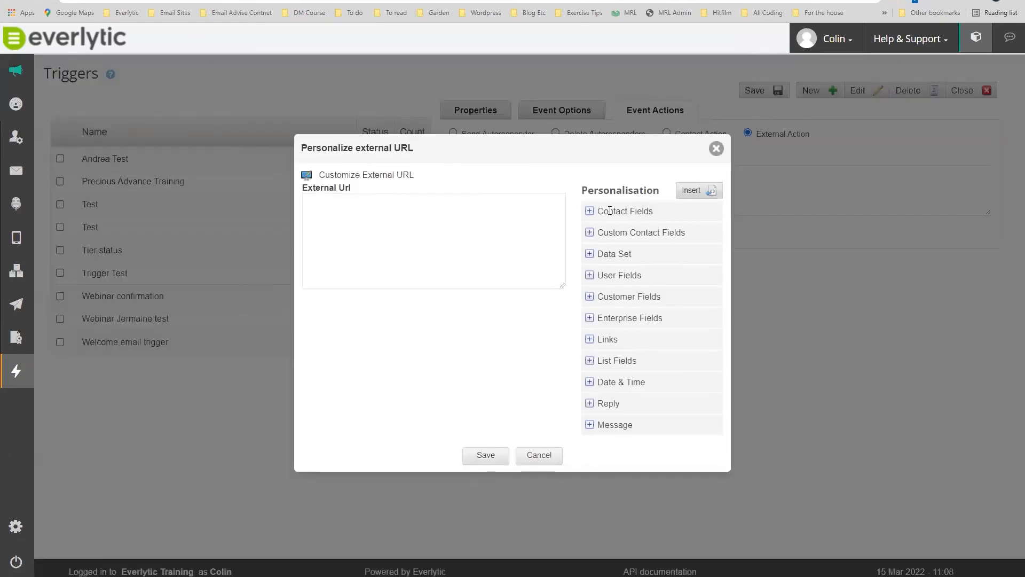
left_click(590, 211)
left_click(607, 248)
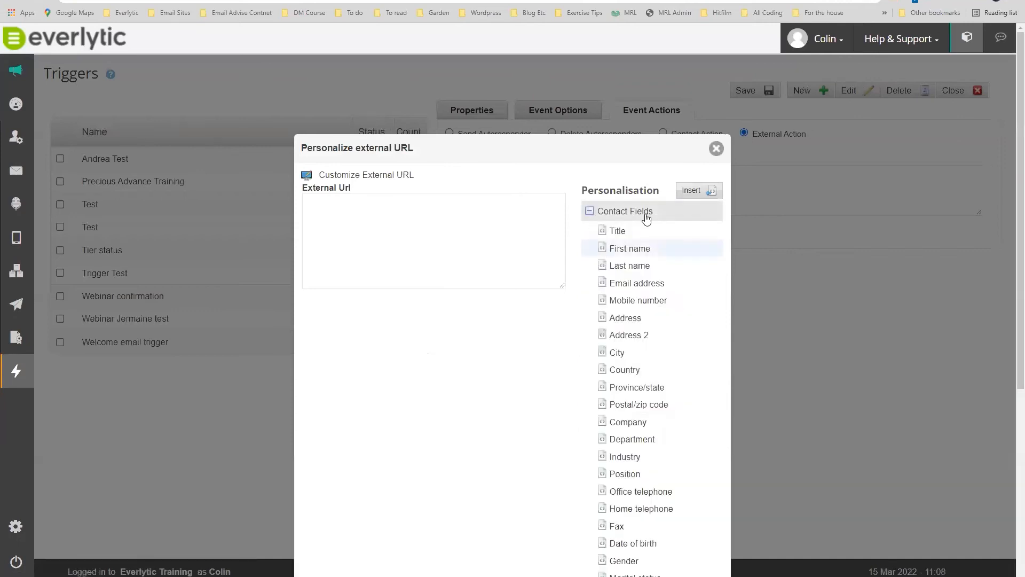
left_click(676, 197)
left_click(637, 283)
left_click(690, 192)
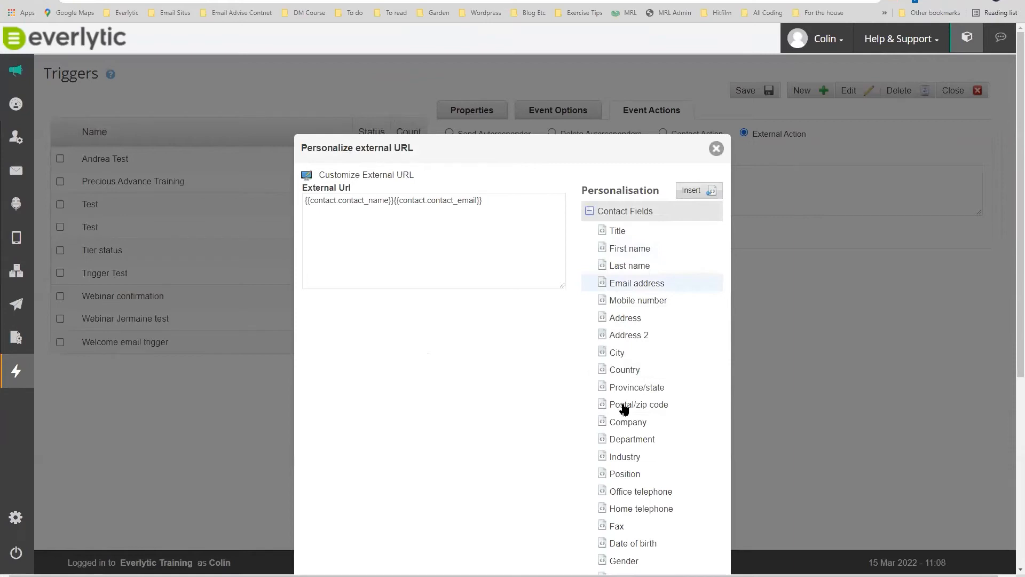
Add the Account Manager custom field token to the URL and save it.
scroll(625, 407, "down", 3)
scroll(625, 342, "up", 2)
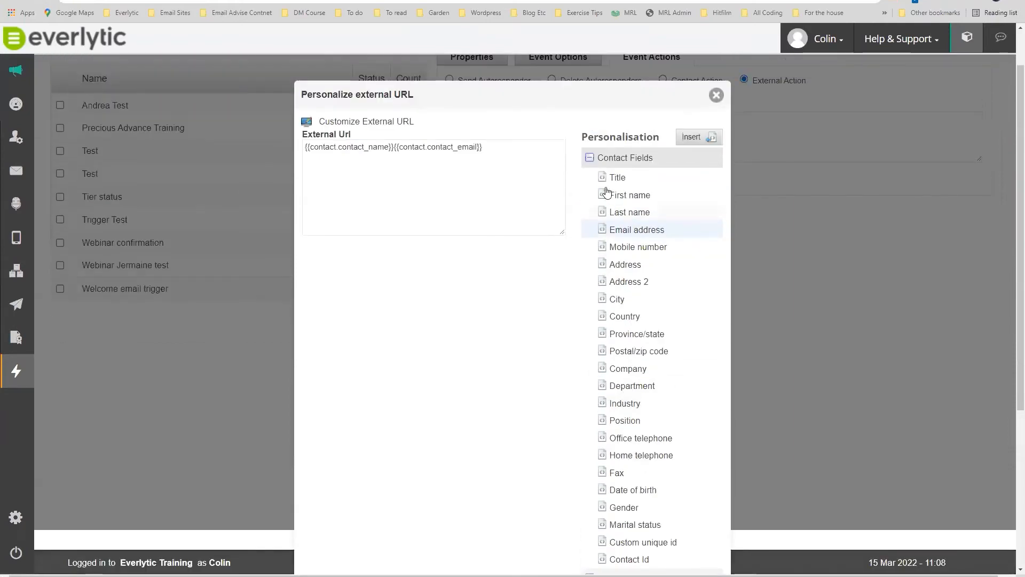
left_click(590, 157)
left_click(589, 233)
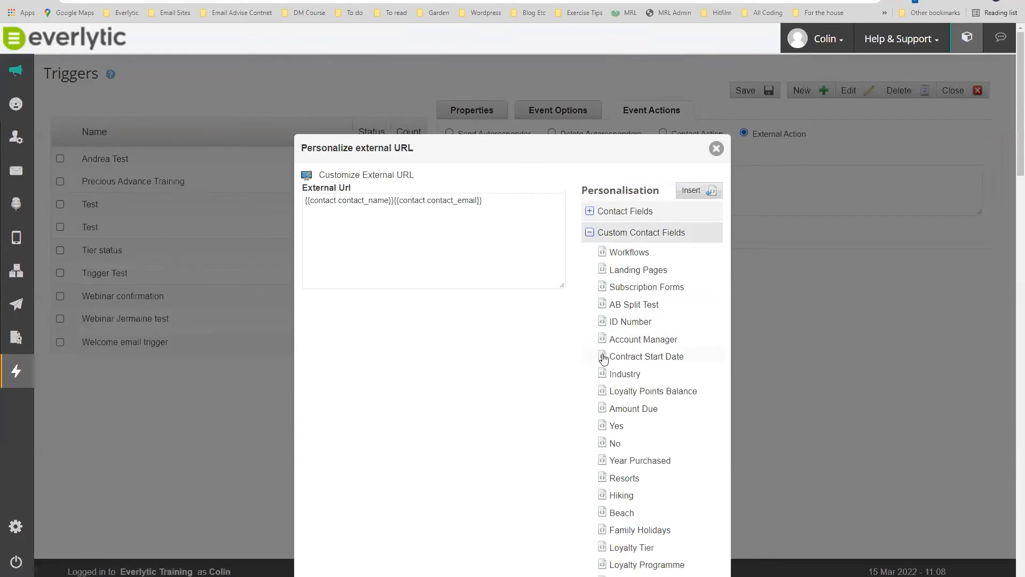
scroll(614, 438, "down", 2)
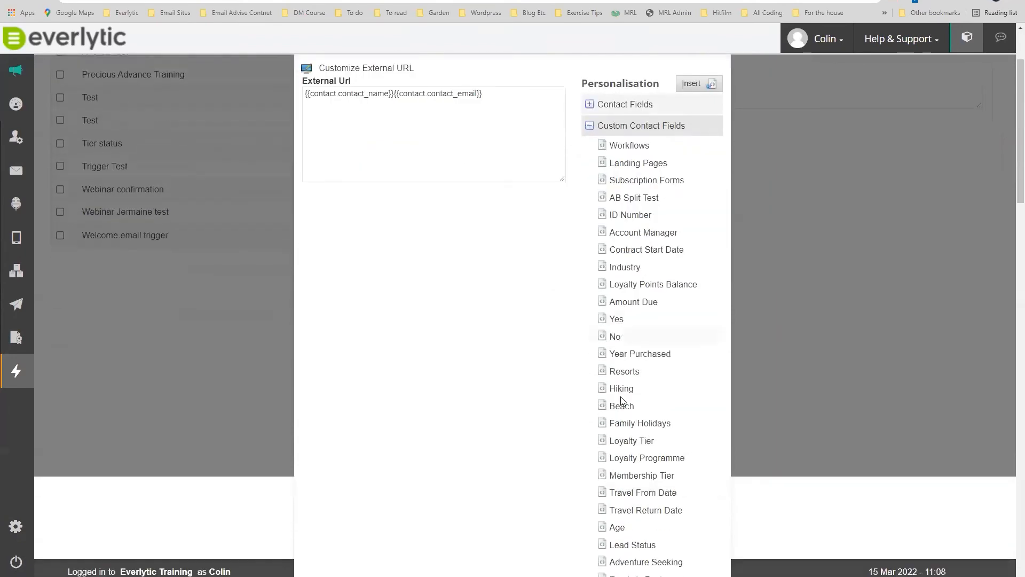
left_click(602, 235)
left_click(695, 84)
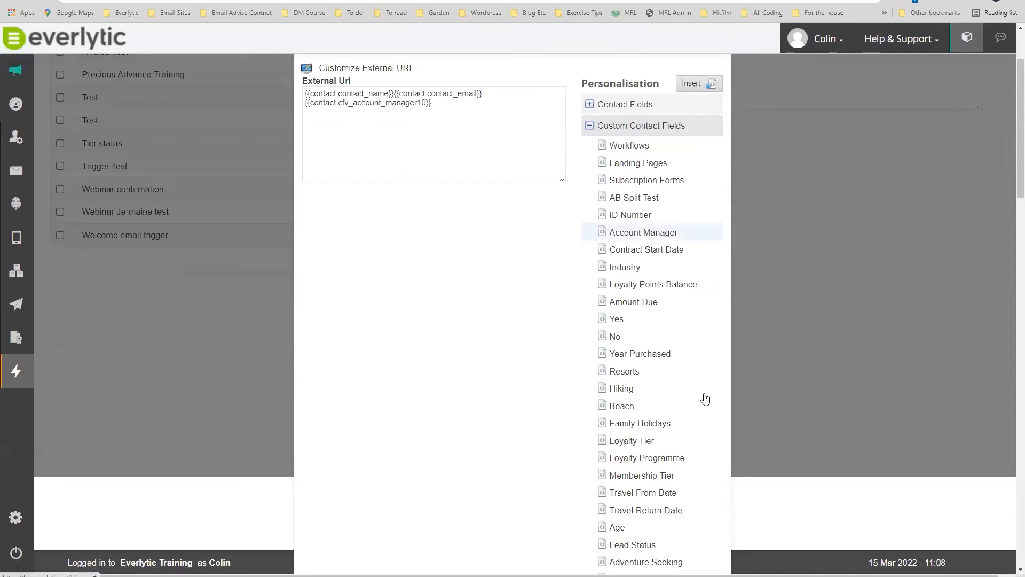
scroll(705, 399, "down", 20)
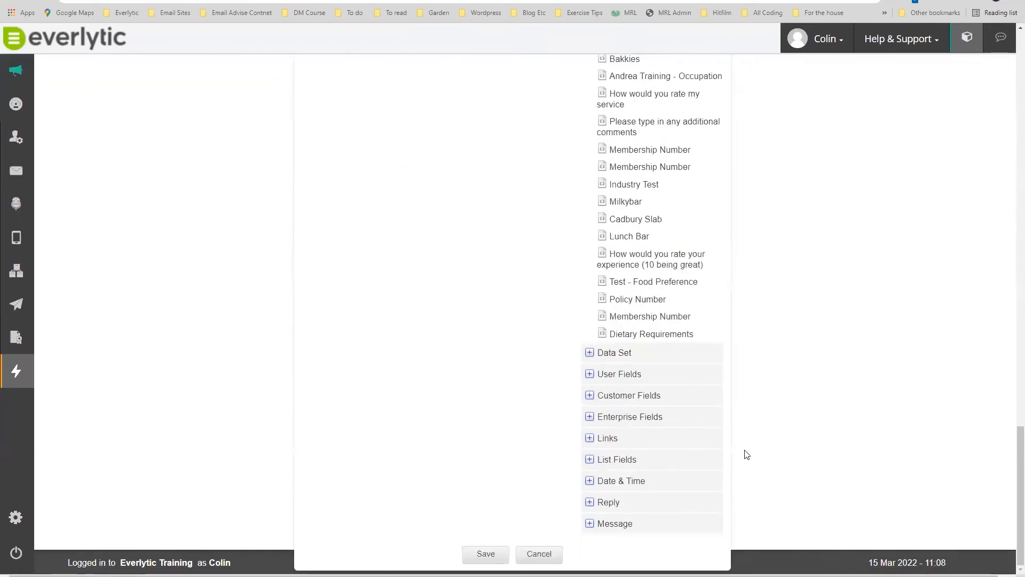
left_click(478, 557)
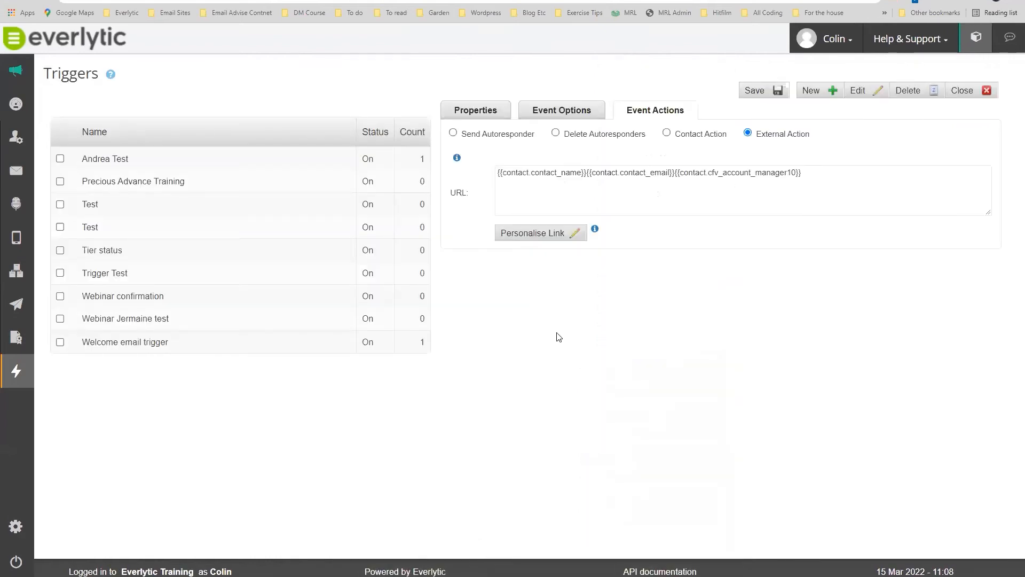
Click into the saved URL field and clear the accidental text highlight.
left_click(498, 174)
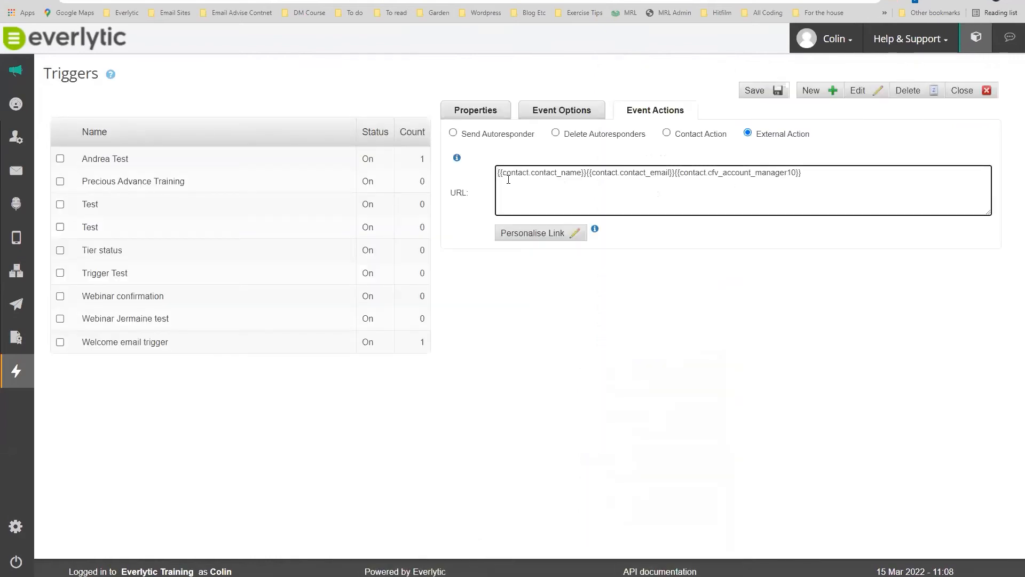
mouse_move(470, 191)
left_mouse_down()
mouse_move(447, 191)
mouse_move(473, 195)
mouse_move(453, 198)
left_mouse_up()
left_click(473, 193)
left_click(475, 199)
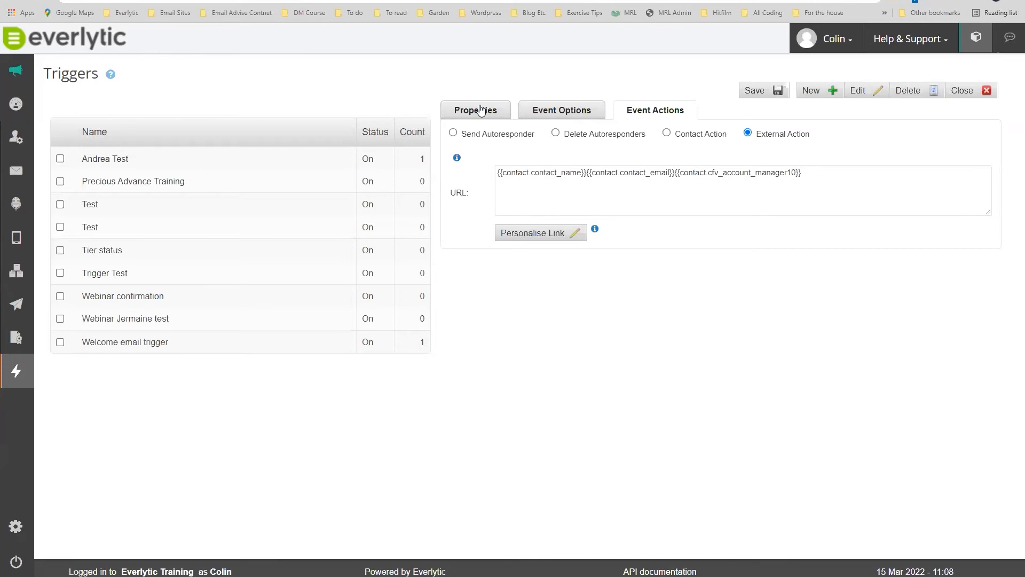
Look over the trigger's Properties and Event Options tabs, then go to New Global Triggers.
left_click(486, 110)
left_click(568, 106)
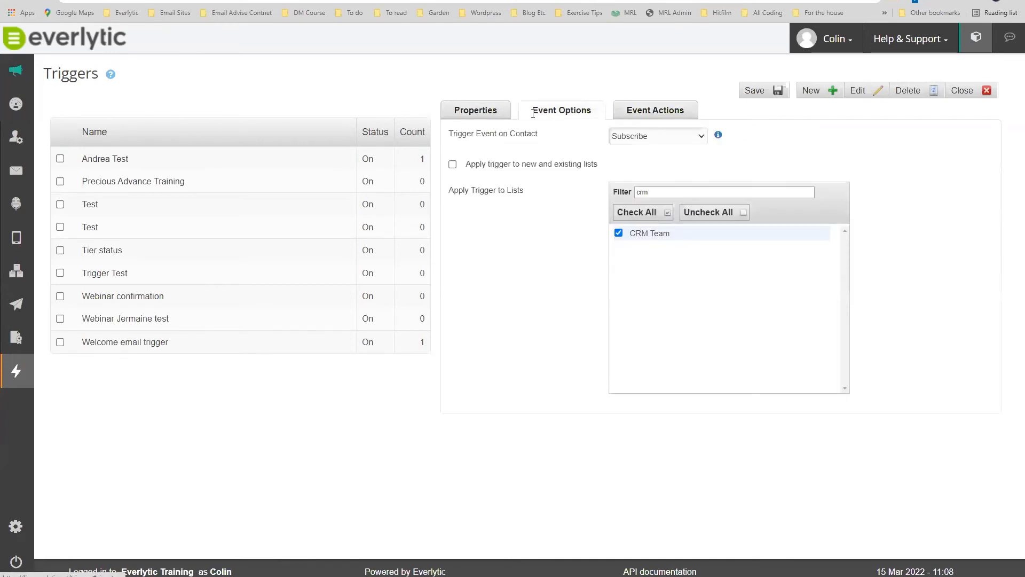
left_click(487, 113)
left_click(549, 110)
mouse_move(16, 371)
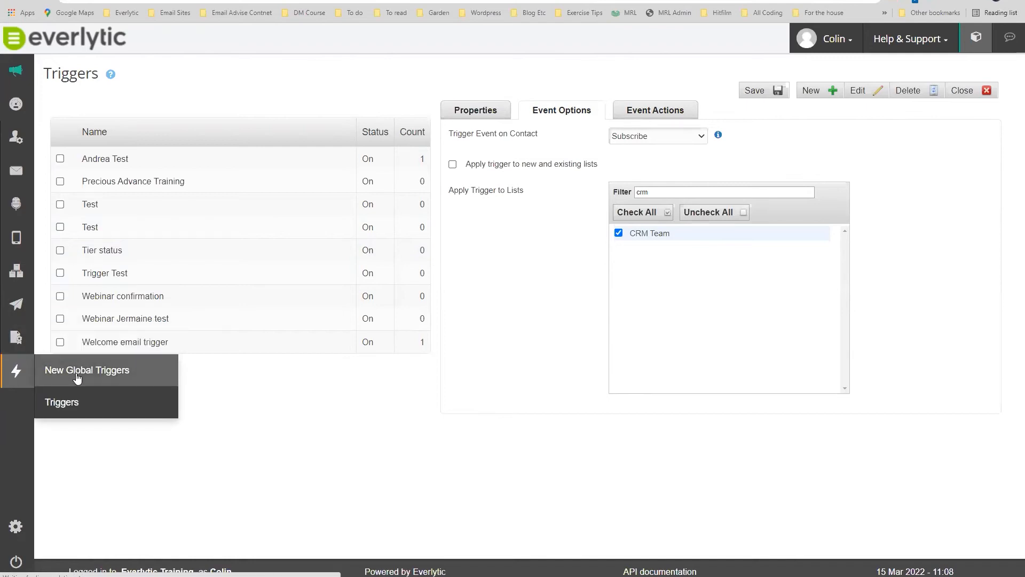
left_click(78, 371)
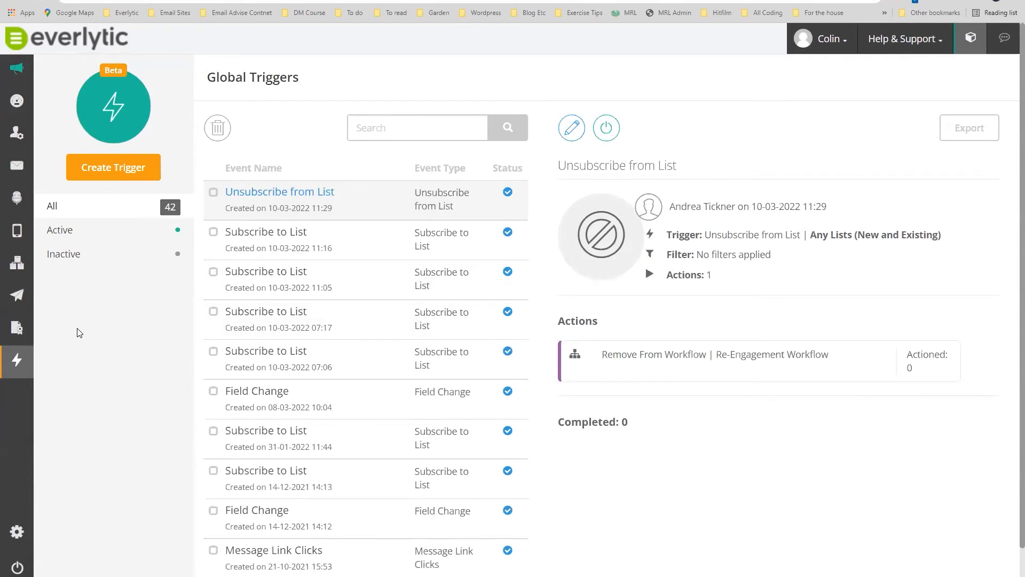
Start a new global trigger of type Message Link Clicks.
left_click(108, 169)
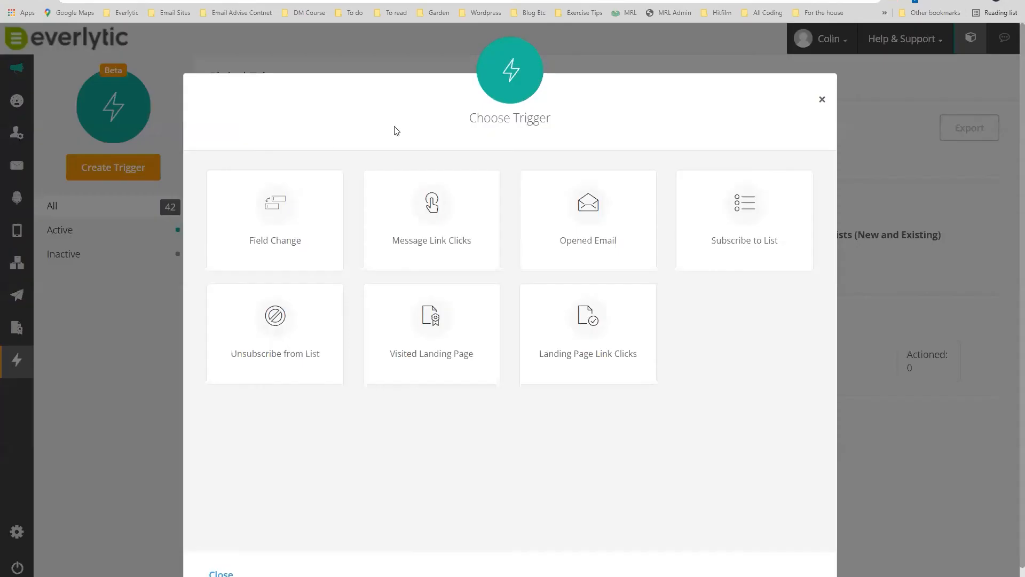
scroll(400, 160, "down", 1)
left_click(405, 165)
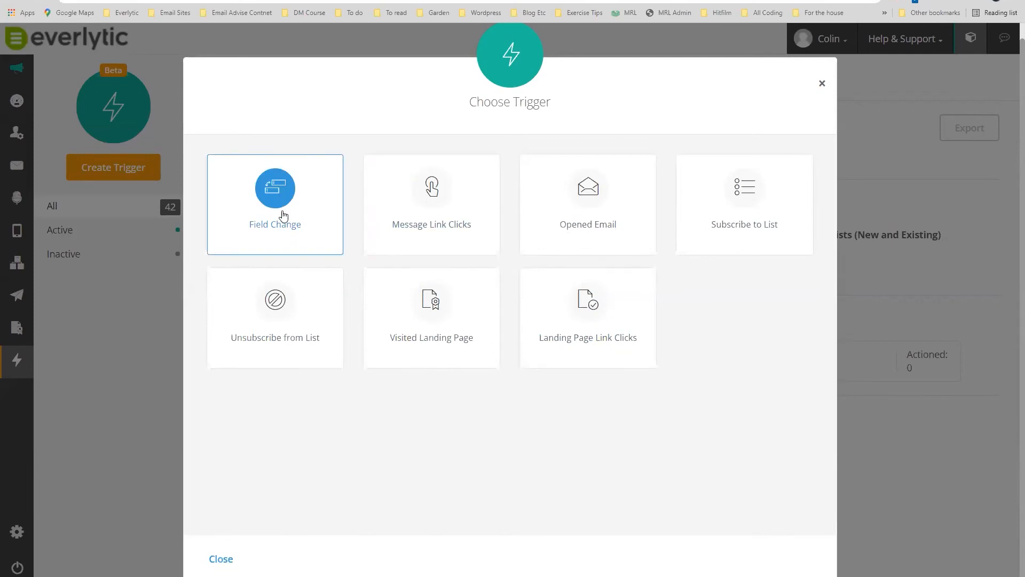
left_click(431, 190)
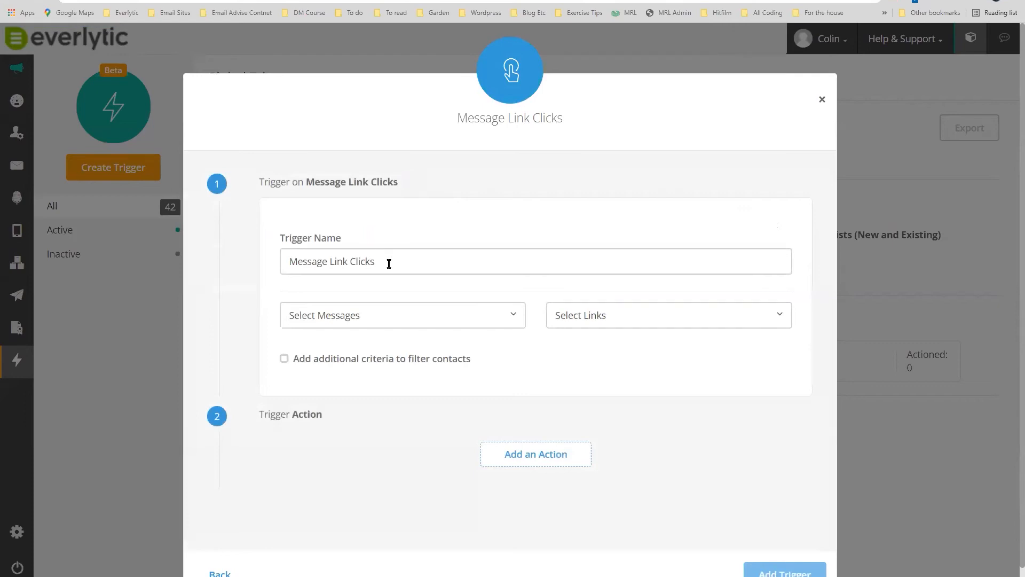
Search the messages for 'interest' and select the Interest Tracking test message.
left_click(391, 318)
left_click(358, 348)
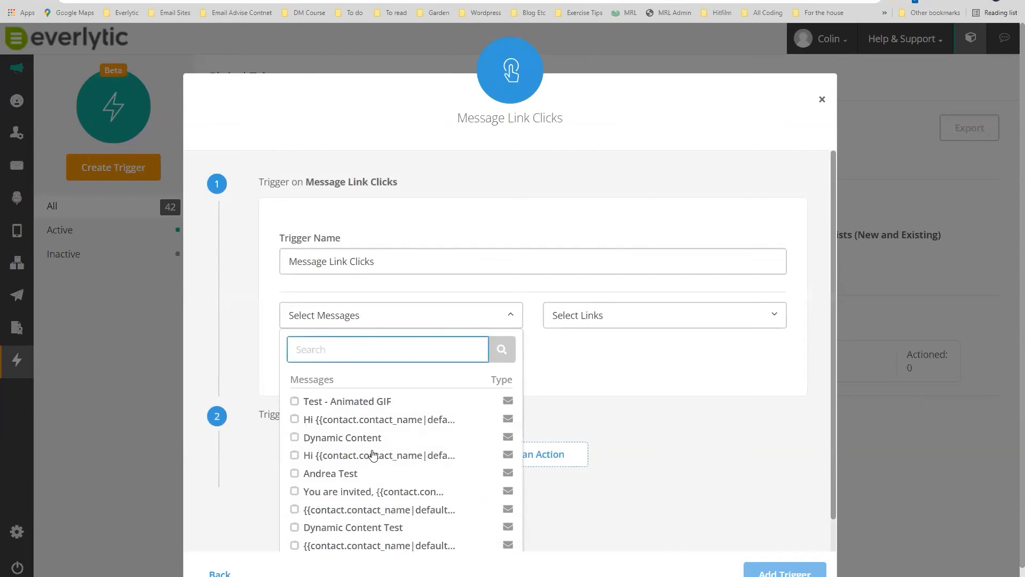
type("test")
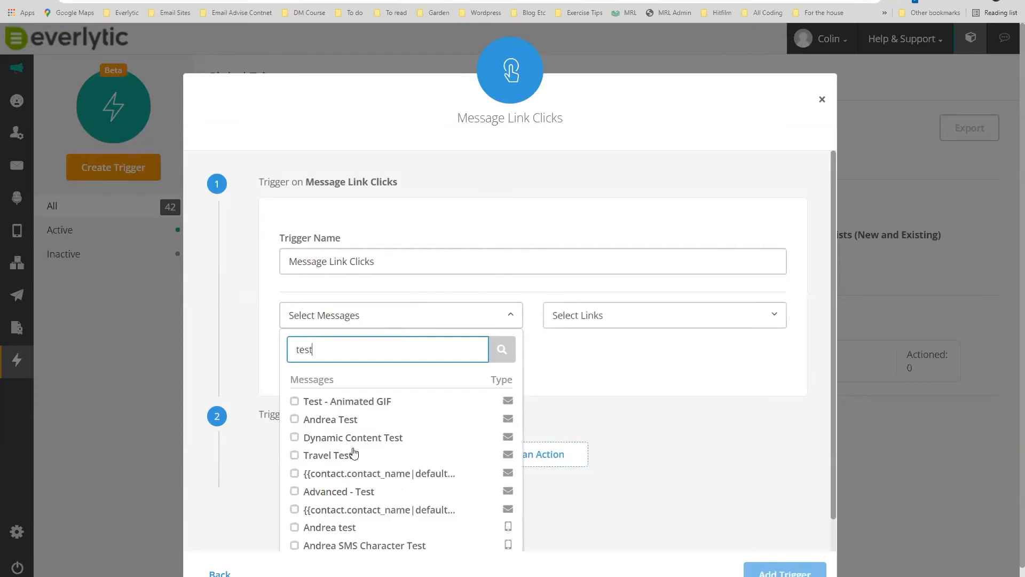
scroll(355, 453, "down", 1)
left_click_drag(336, 316, 288, 319)
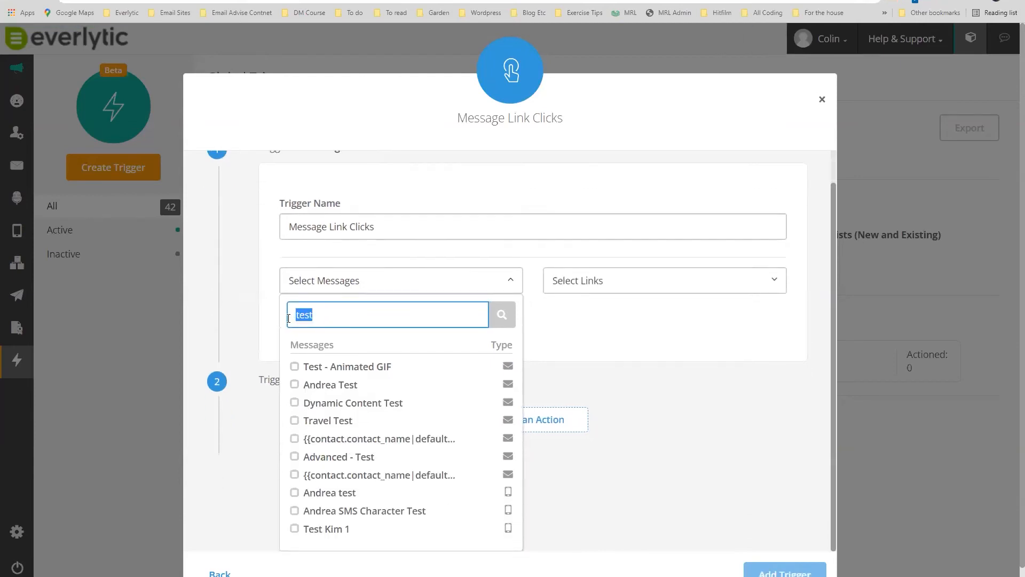
type("ta")
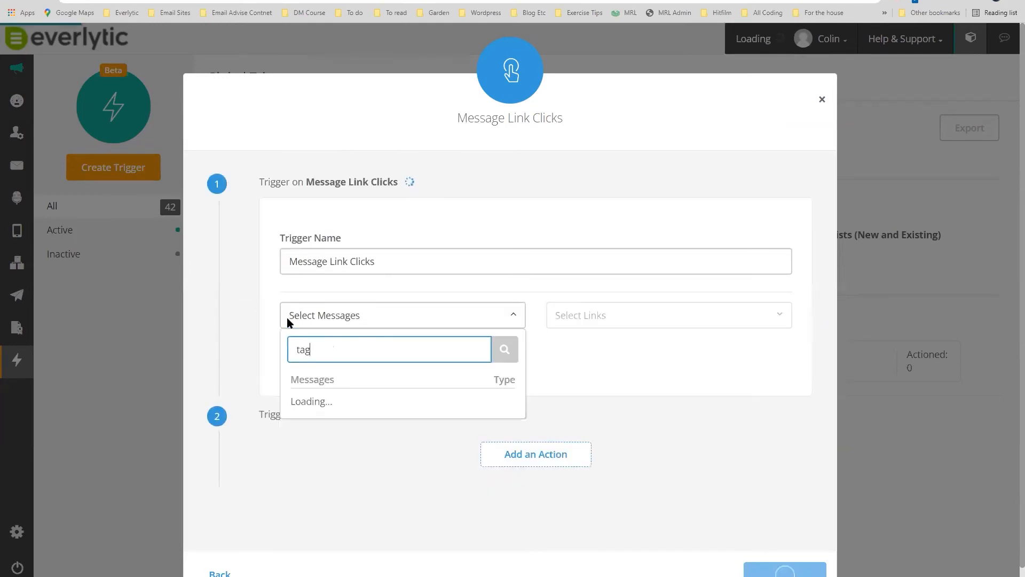
type("g")
key("BackSpace")
key("BackSpace")
key("BackSpace")
type("interest")
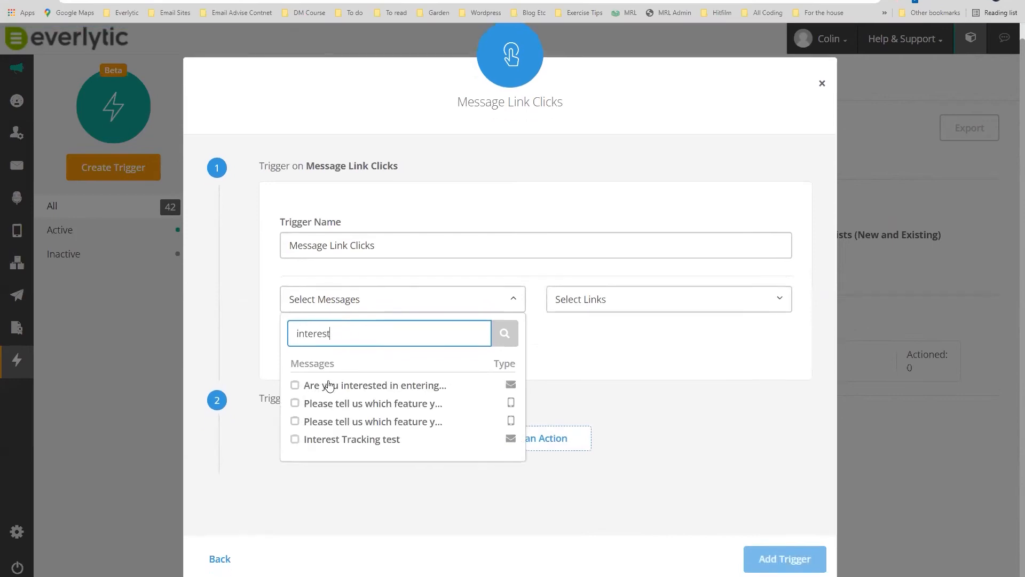
left_click(342, 439)
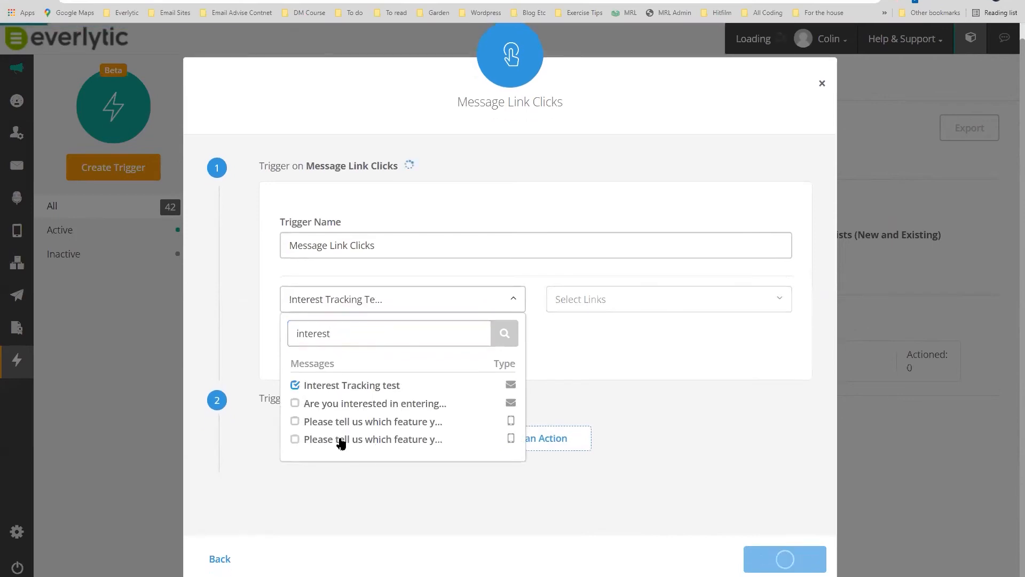
left_click(607, 352)
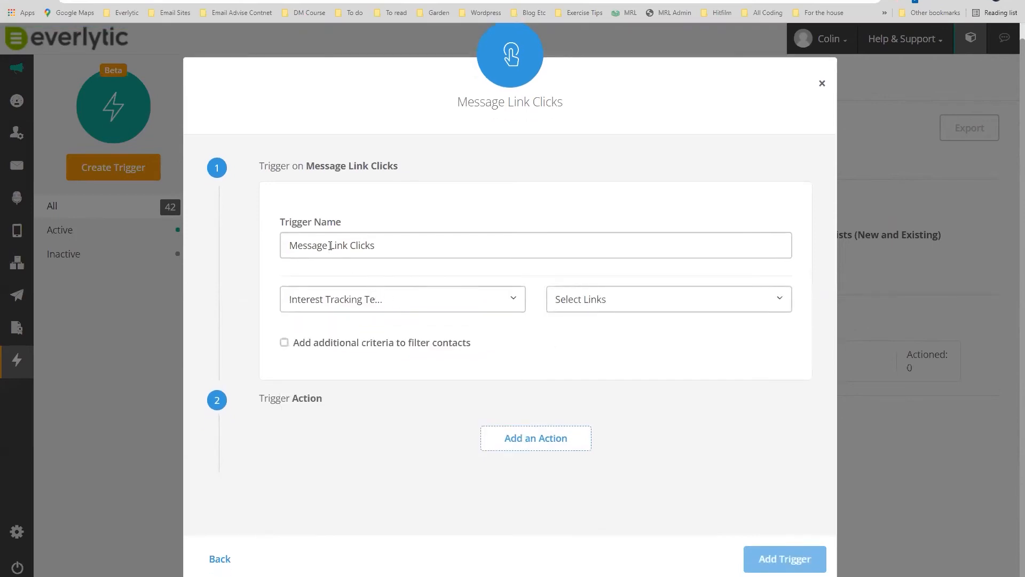
Tick the rola.co.za, property.mg.co.za and youtu.be links to watch.
left_click(601, 298)
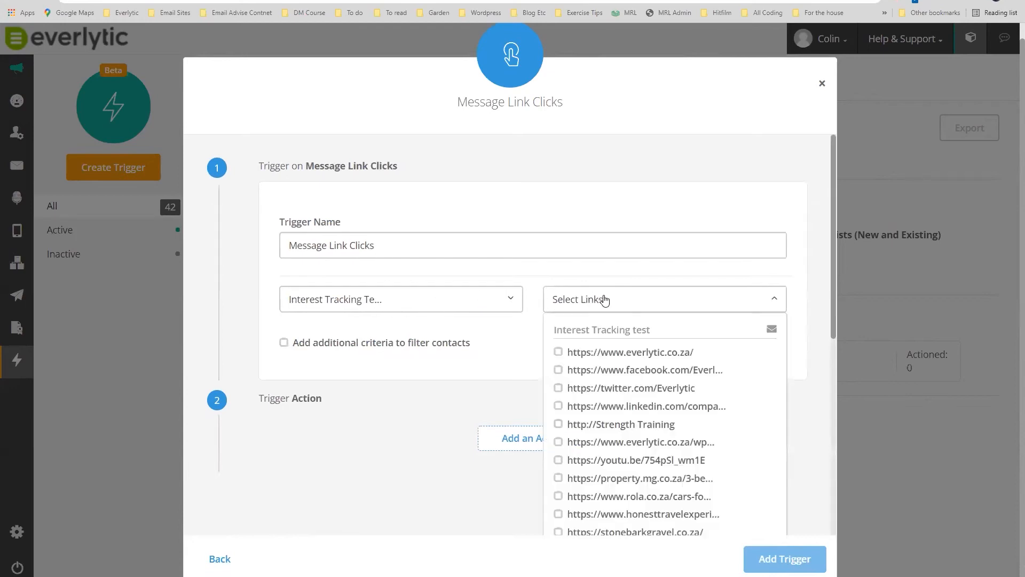
scroll(625, 374, "down", 1)
left_click(559, 443)
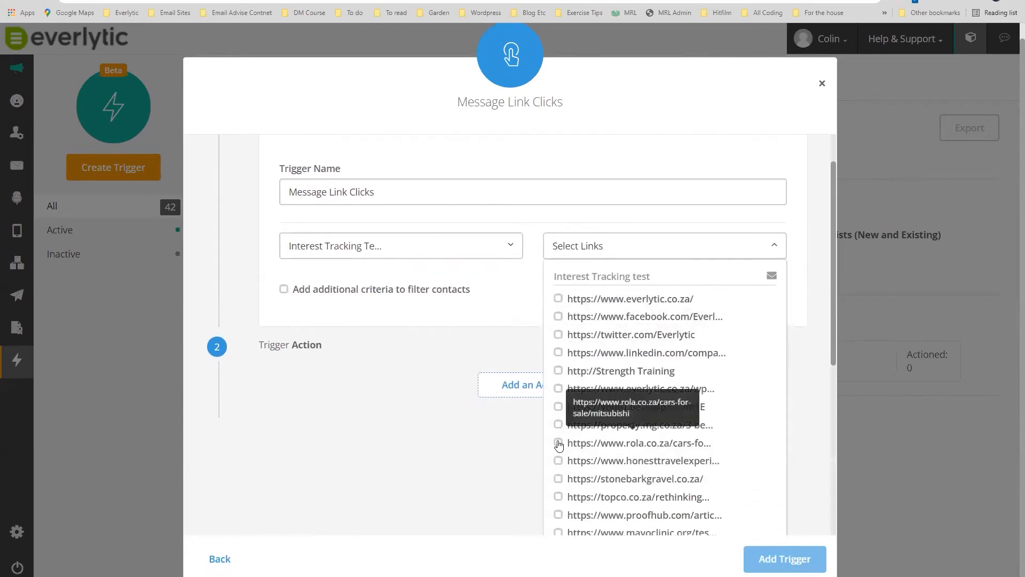
left_click(558, 425)
left_click(558, 406)
left_click(393, 374)
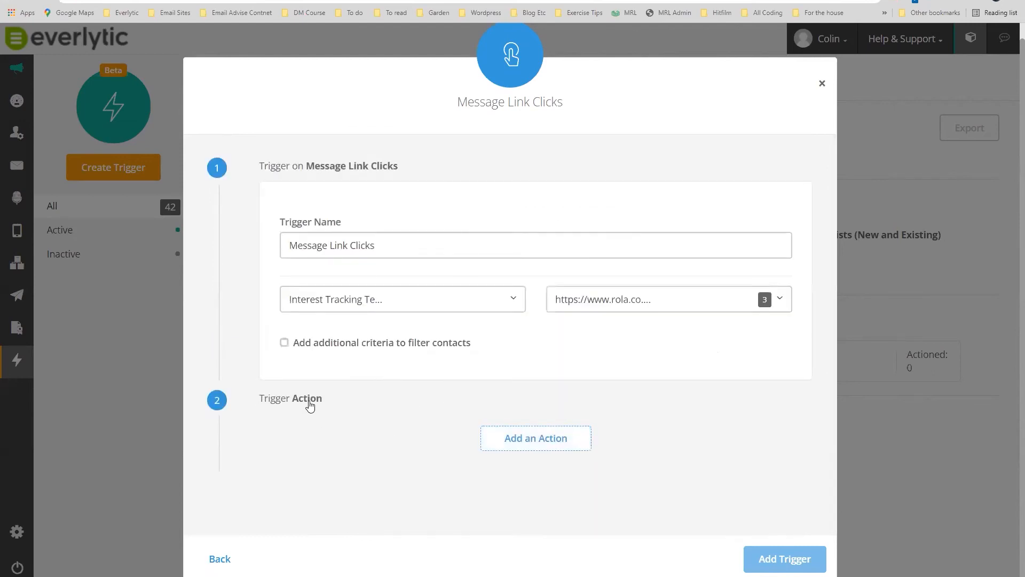
Try autoresponder and update-contact-field actions, then close the Actions window without adding one.
left_click(531, 441)
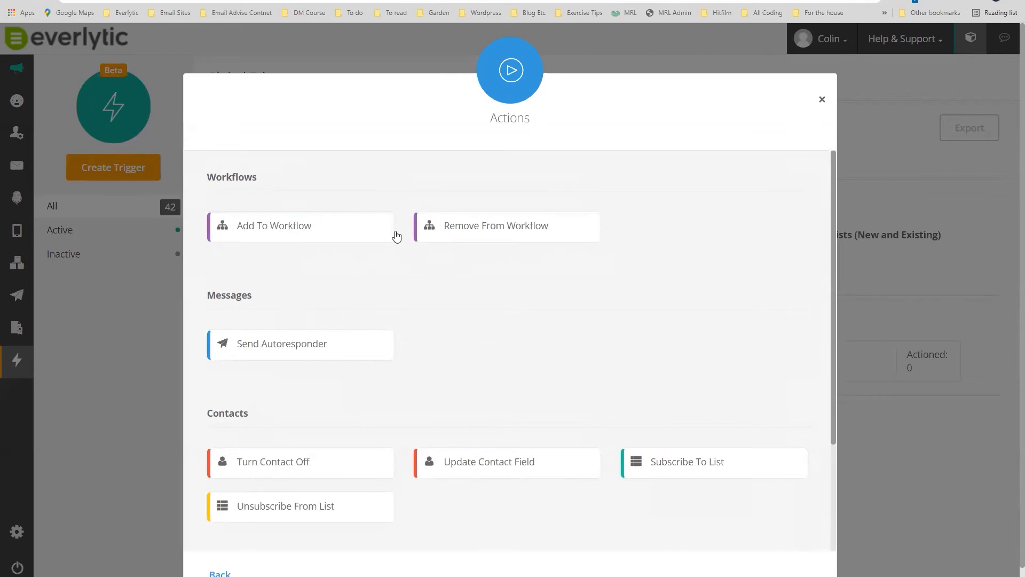
left_click(304, 348)
left_click(272, 202)
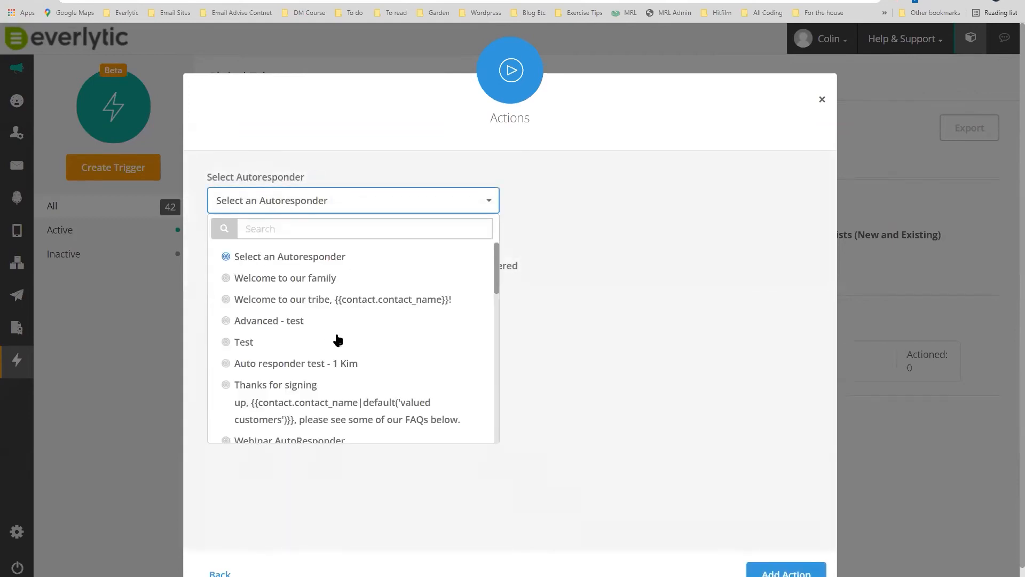
left_click(228, 278)
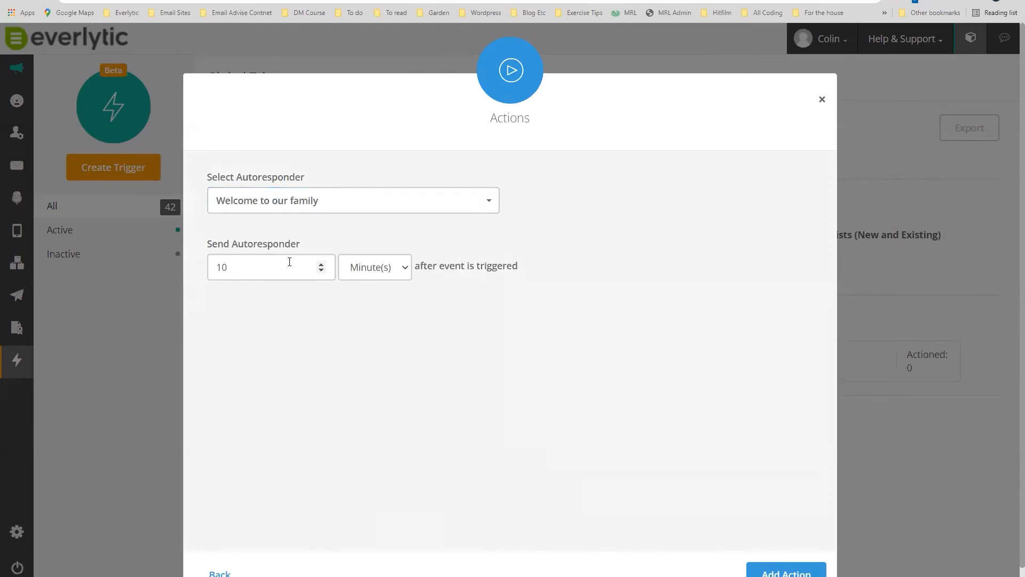
left_click(418, 201)
left_click(228, 574)
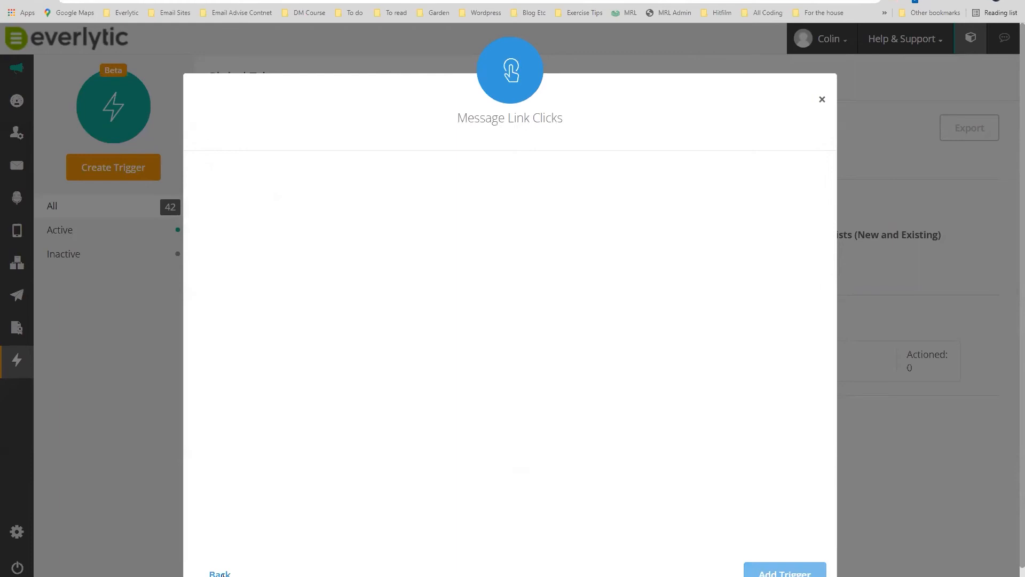
left_click(558, 454)
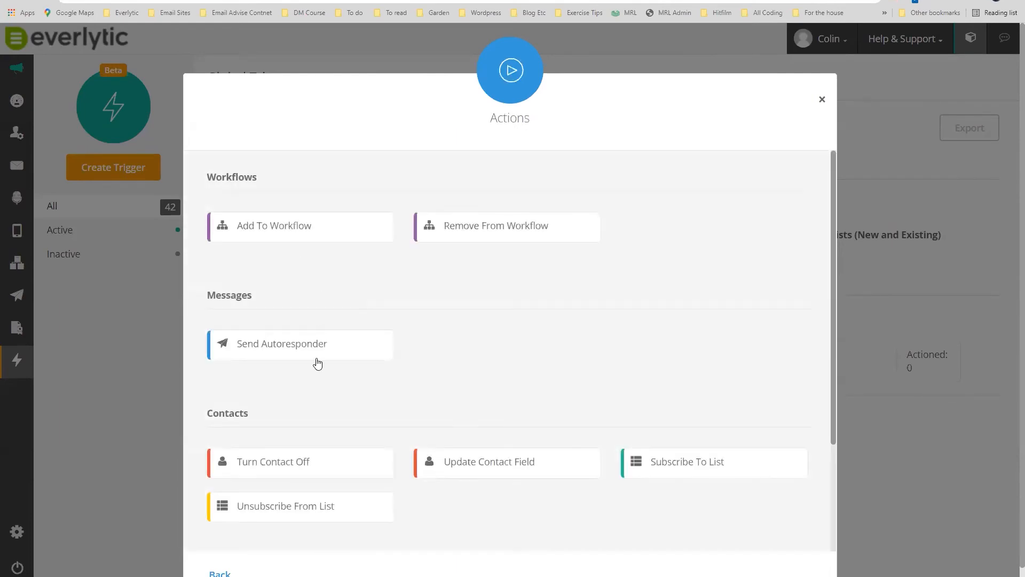
scroll(315, 406, "down", 2)
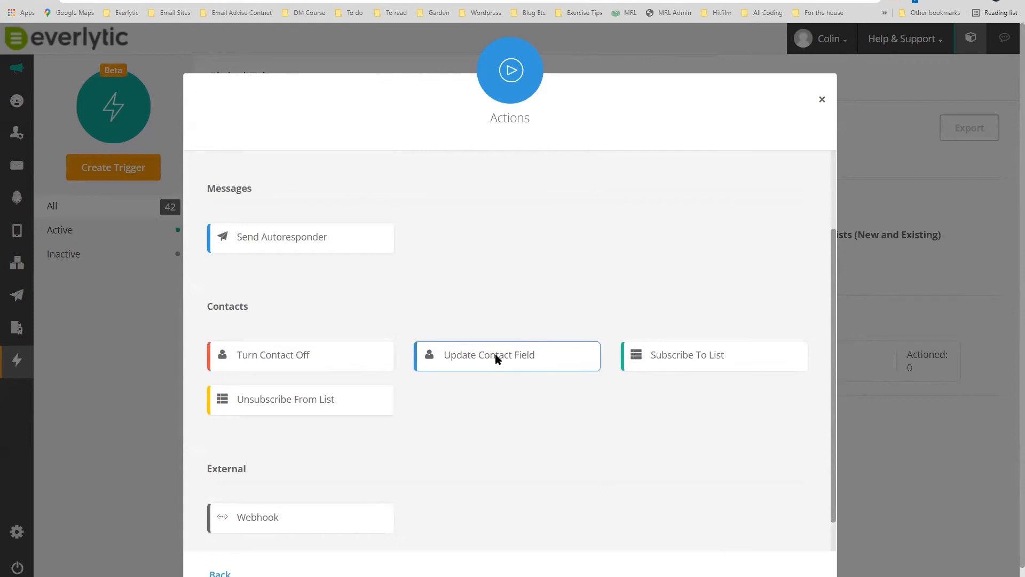
left_click(495, 356)
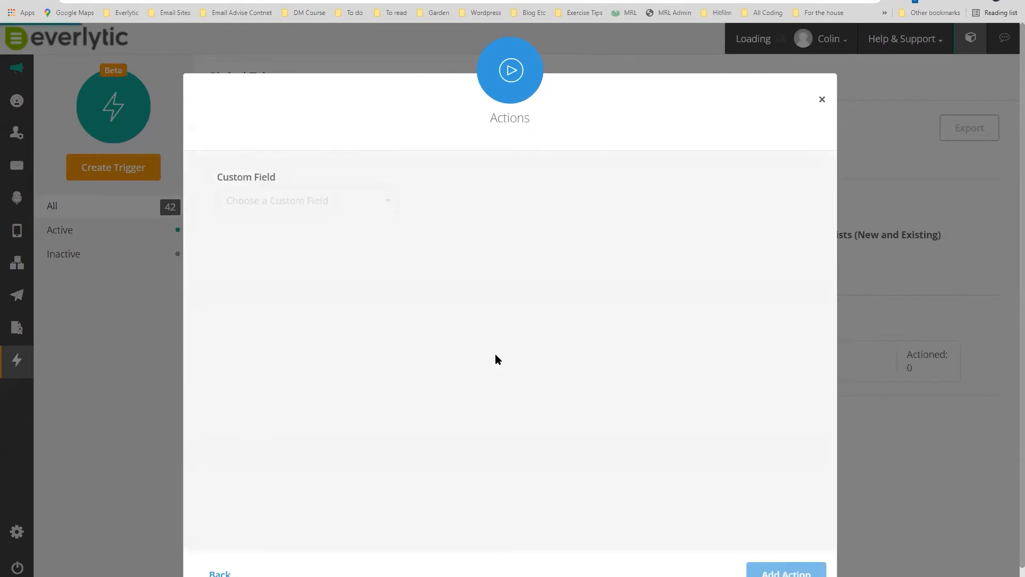
left_click(823, 102)
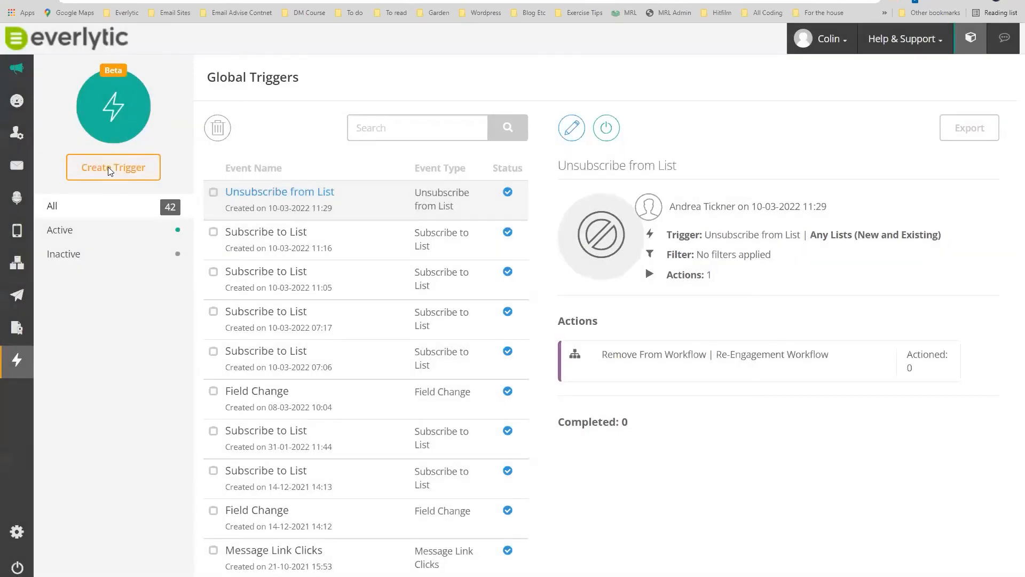
Start another Message Link Clicks trigger, explore a webhook action's personalisation, then close it.
left_click(108, 168)
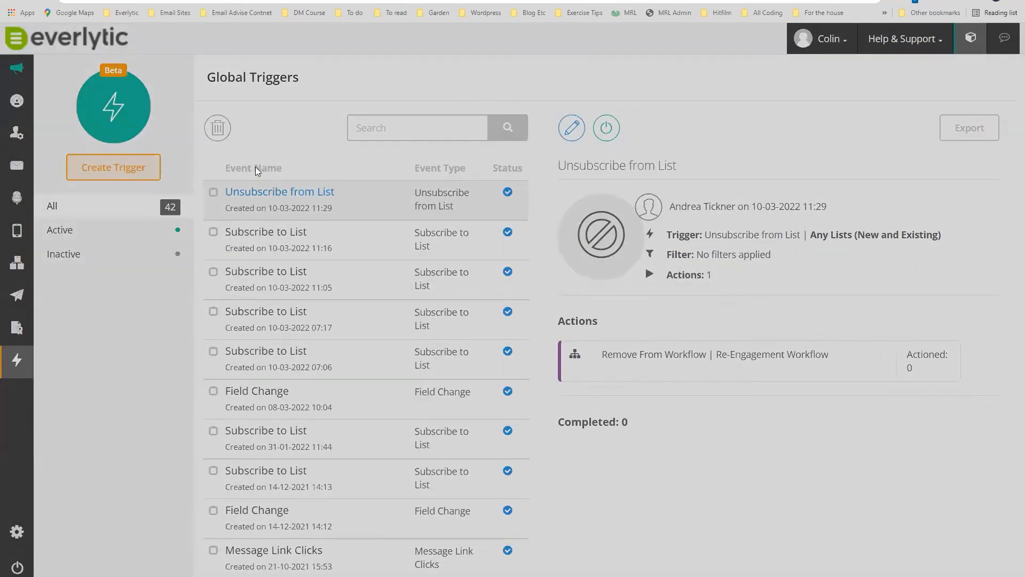
left_click(417, 222)
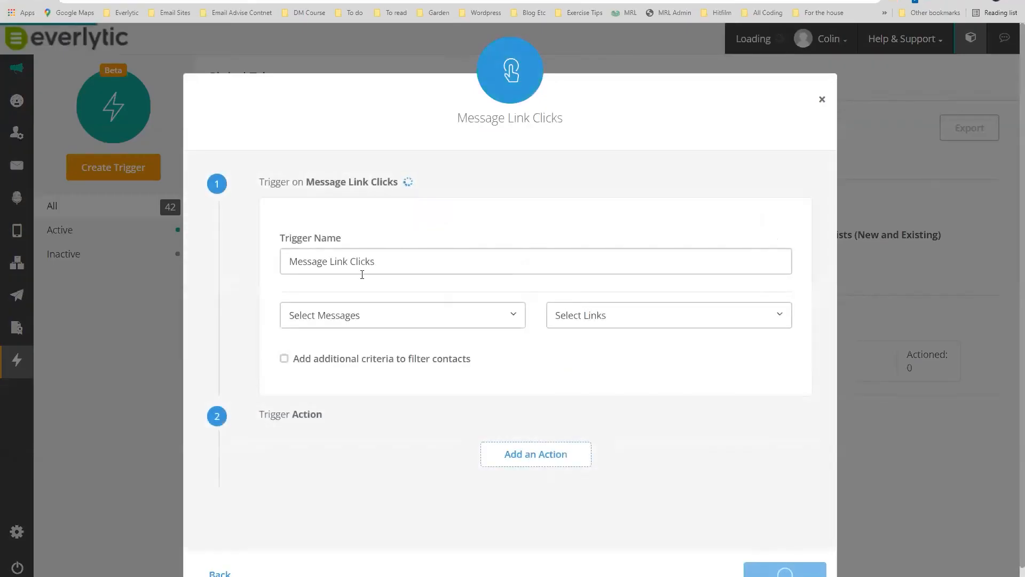
left_click(531, 455)
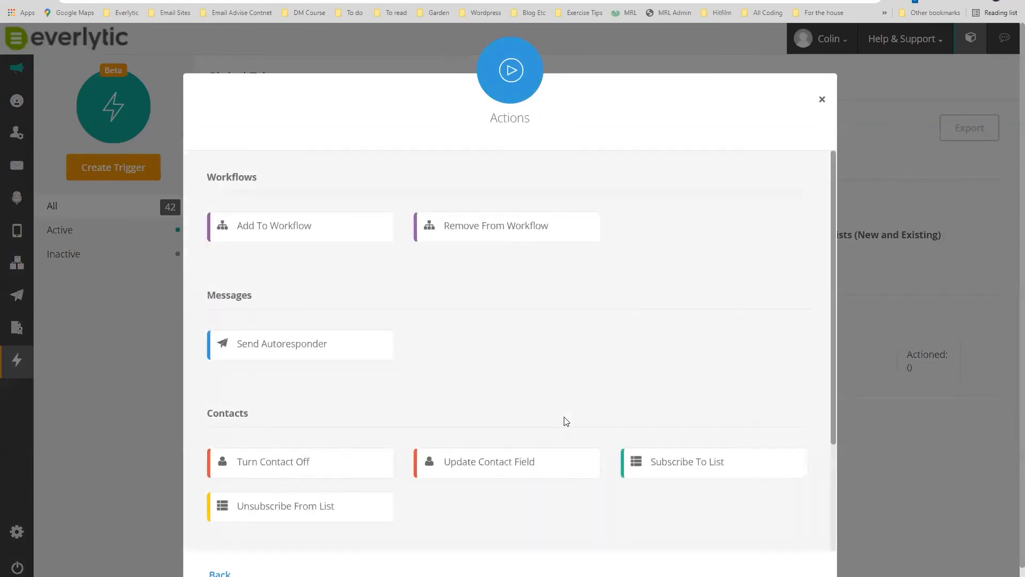
scroll(676, 464, "down", 2)
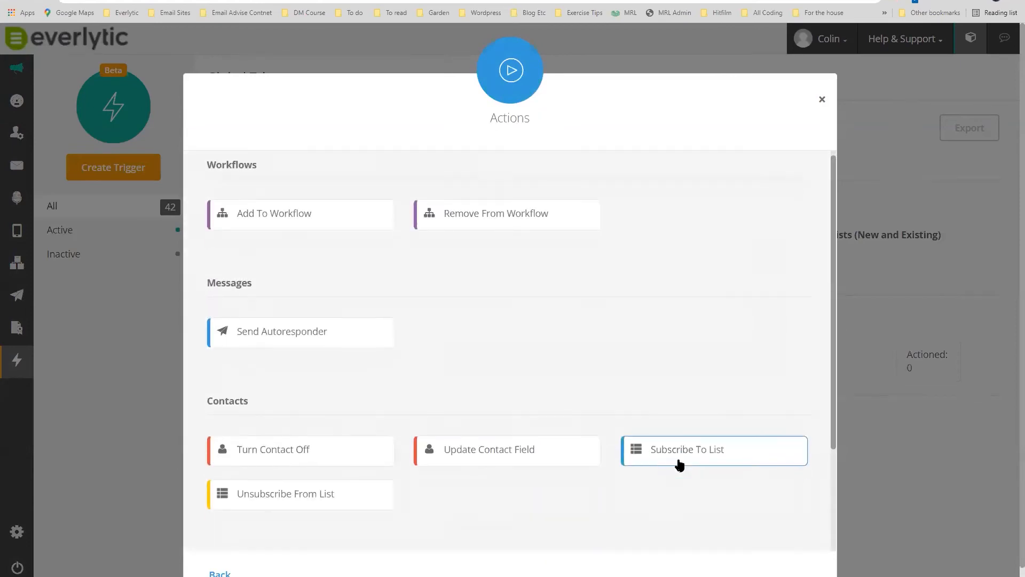
scroll(287, 400, "down", 1)
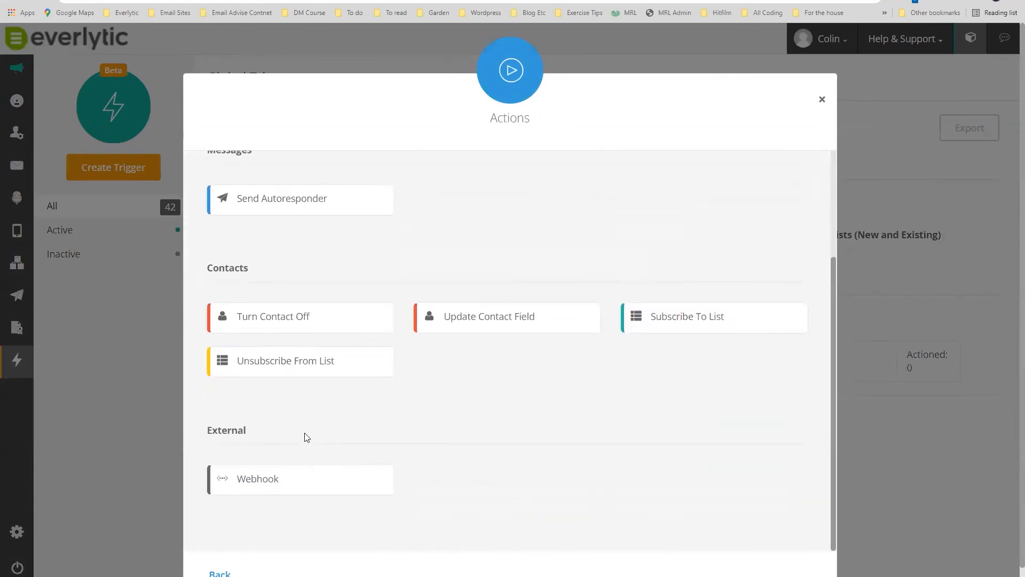
left_click(290, 483)
left_click(355, 205)
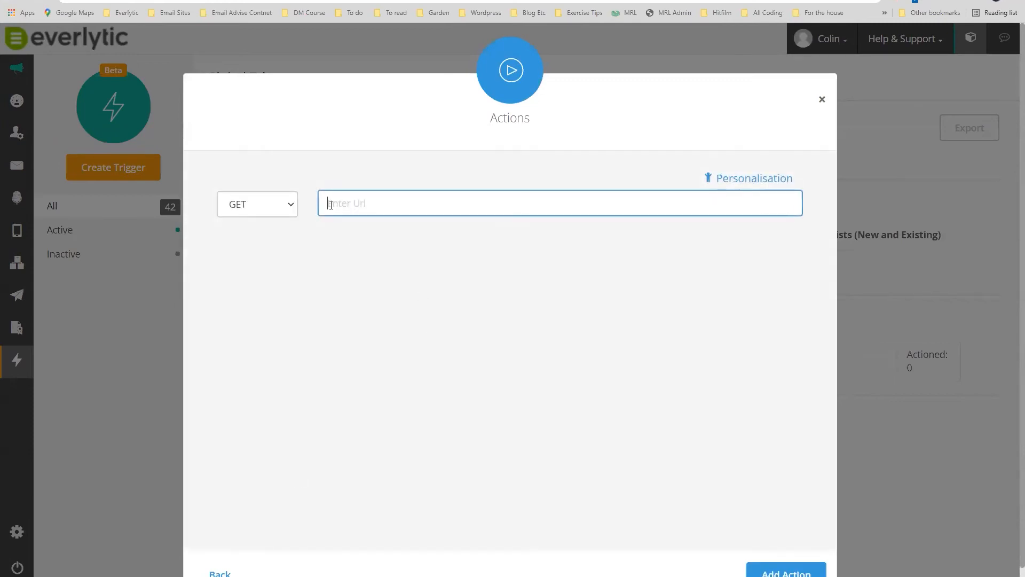
left_click(751, 181)
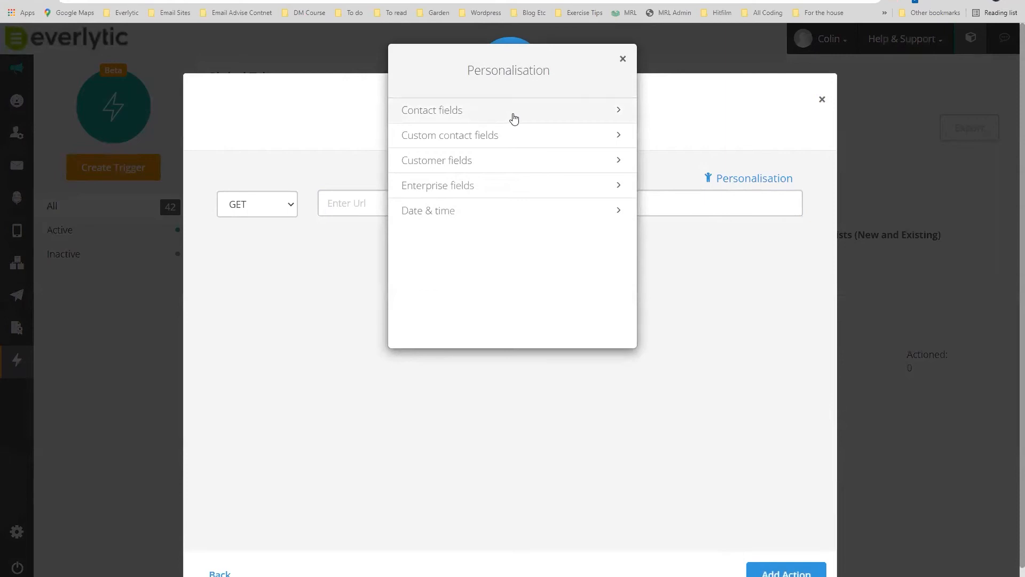
left_click(623, 60)
left_click(822, 101)
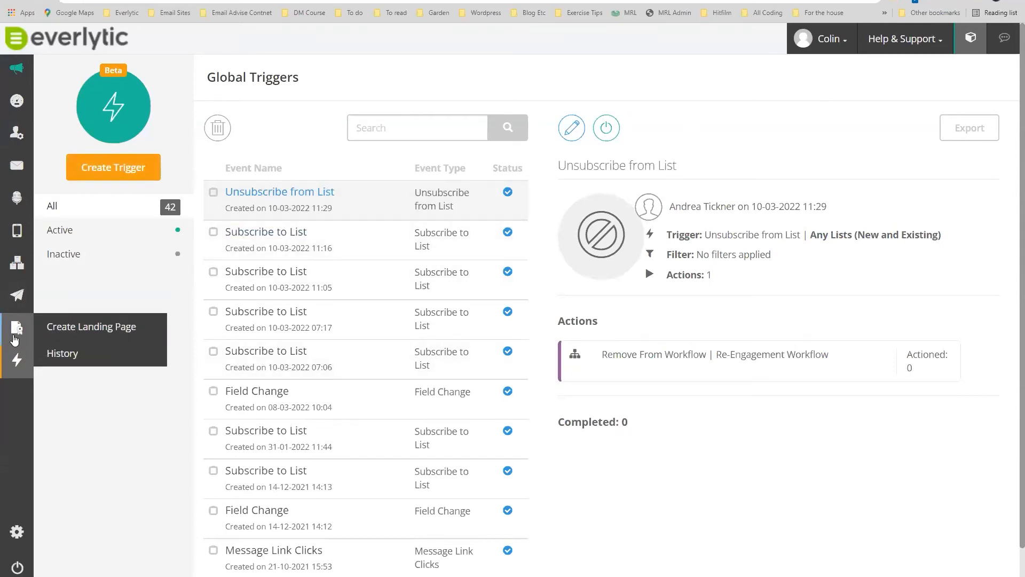
mouse_move(17, 291)
mouse_move(19, 271)
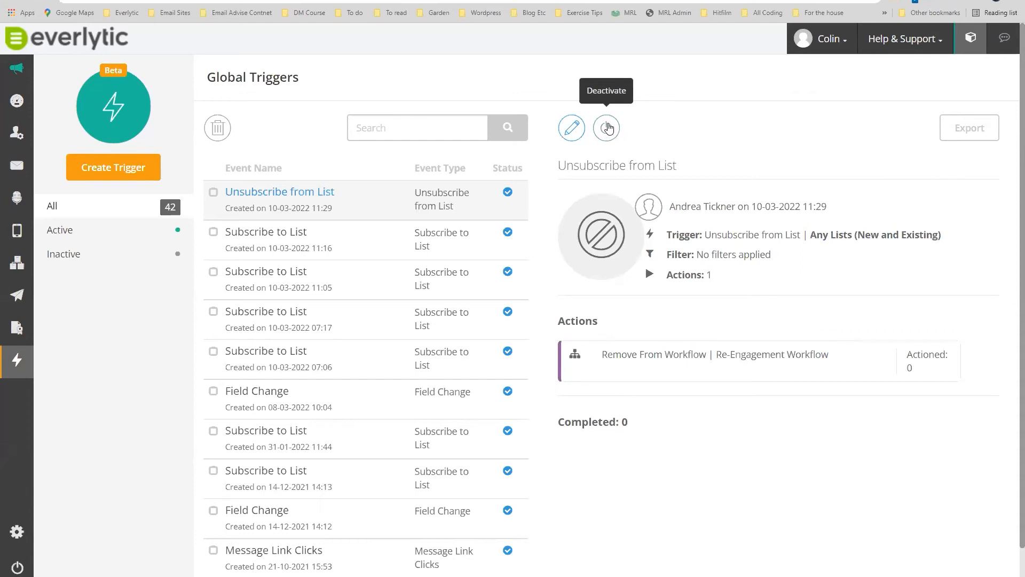
mouse_move(22, 273)
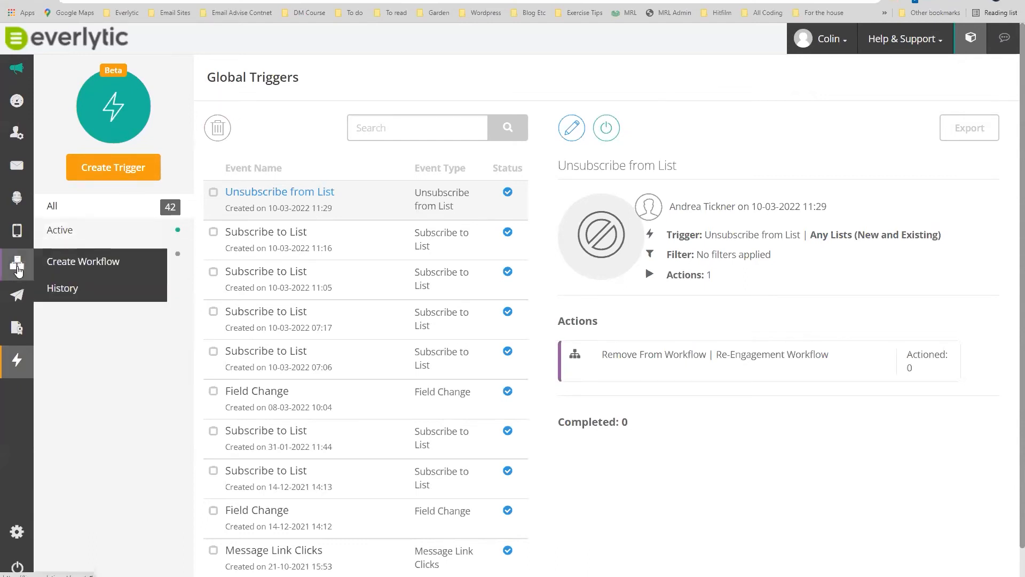
mouse_move(13, 369)
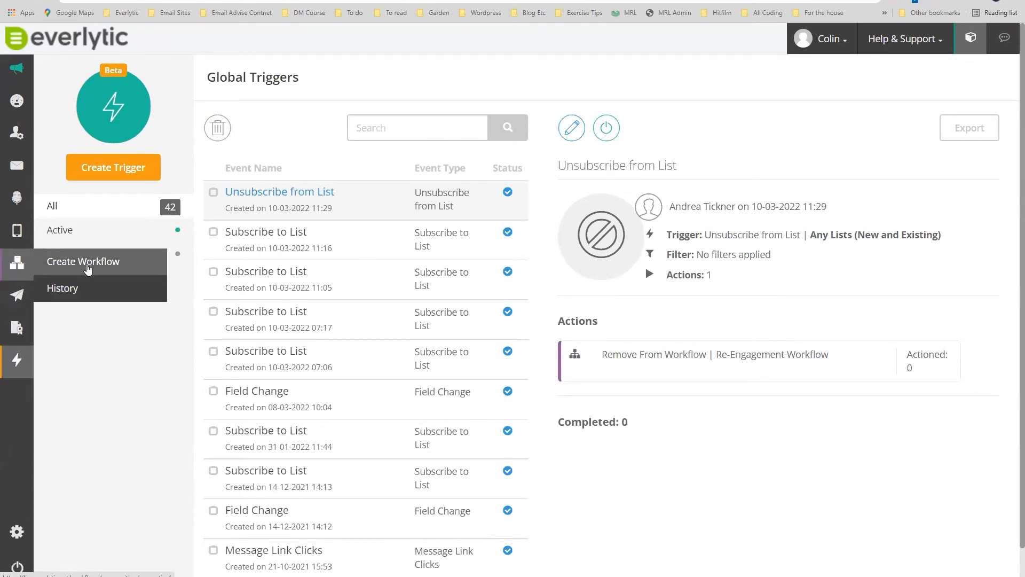
Create a workflow named 'Lead qualifying workflow example' with description 'Qualifies leads afrter client event'.
left_click(88, 267)
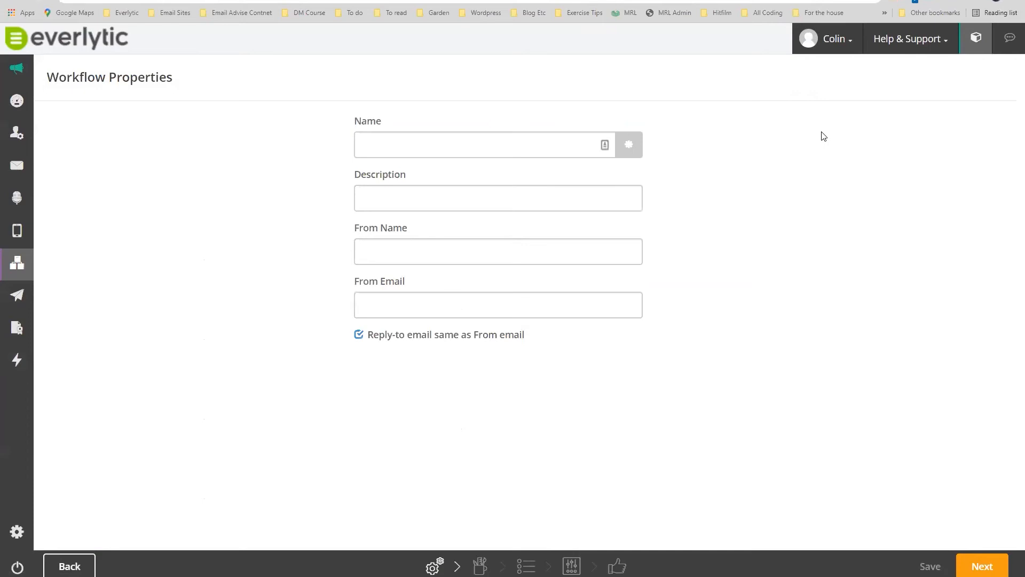
mouse_move(12, 267)
left_click(428, 146)
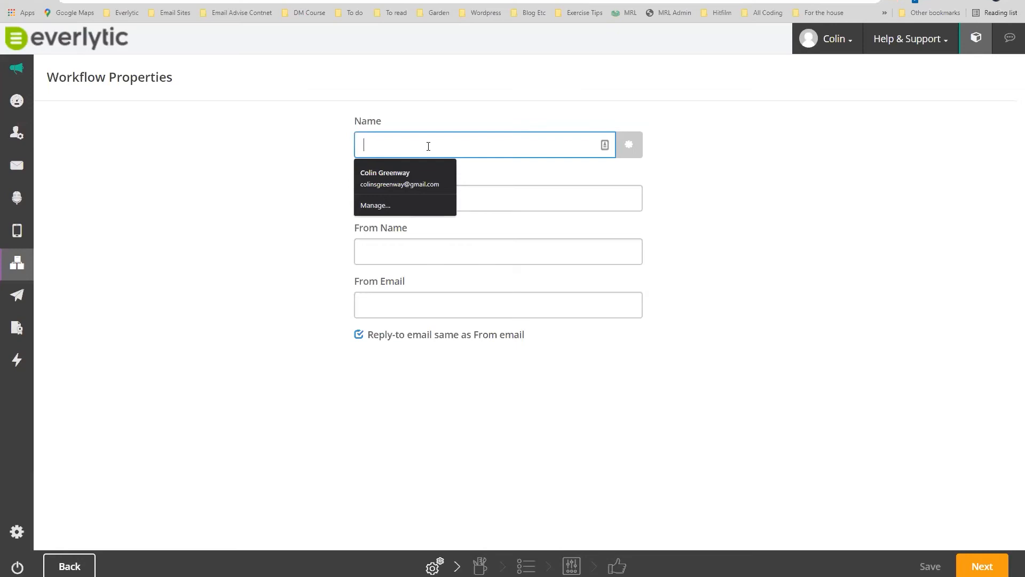
type("Lead")
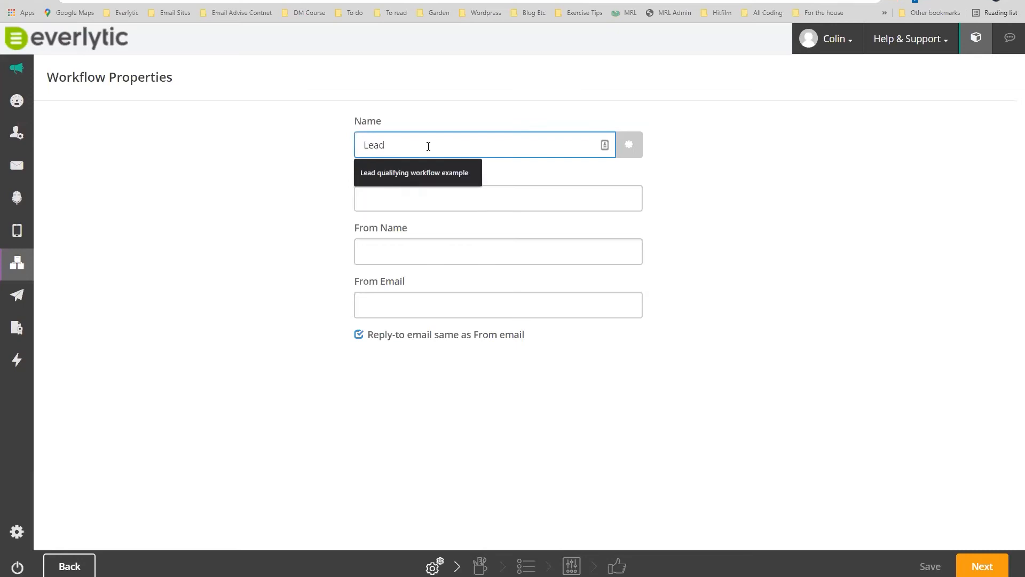
key("Down")
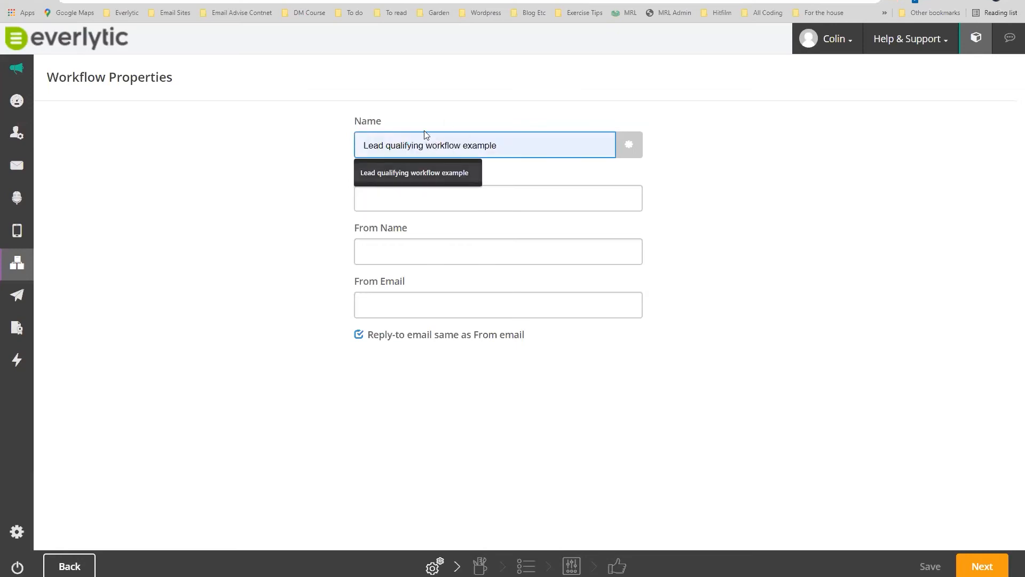
left_click(256, 183)
left_click(383, 196)
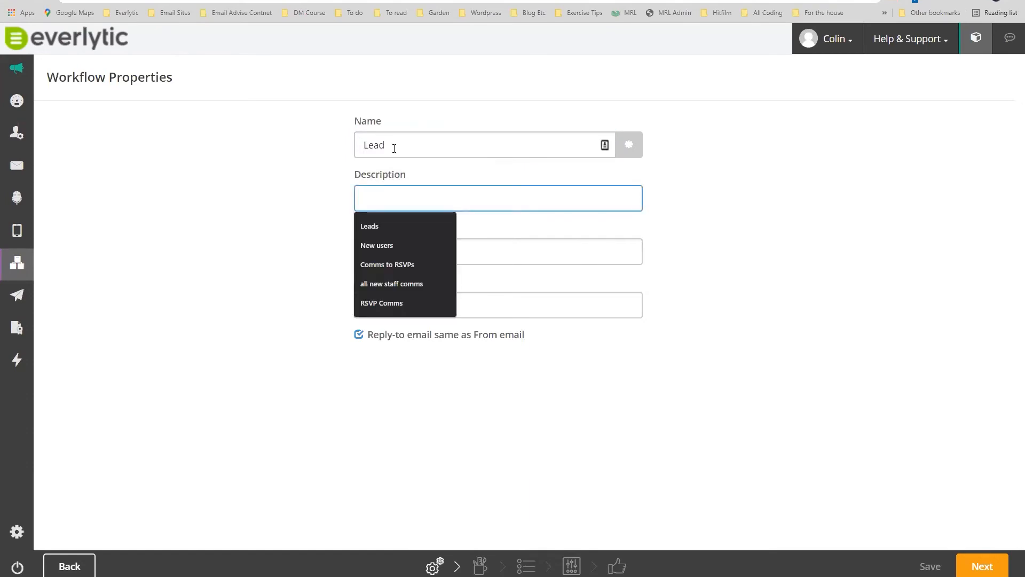
left_click(393, 146)
left_click(413, 177)
left_click(392, 201)
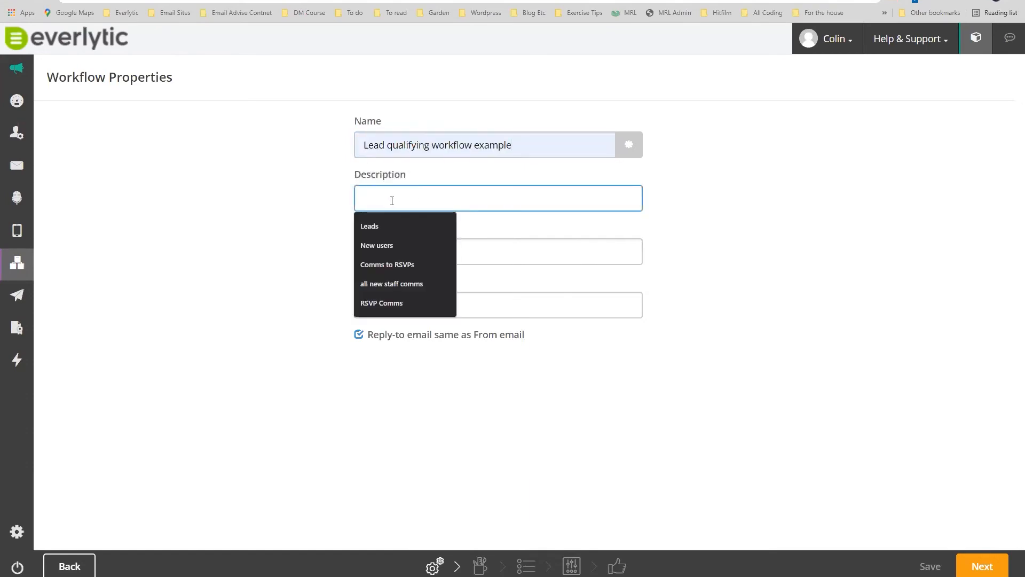
type("Qualif")
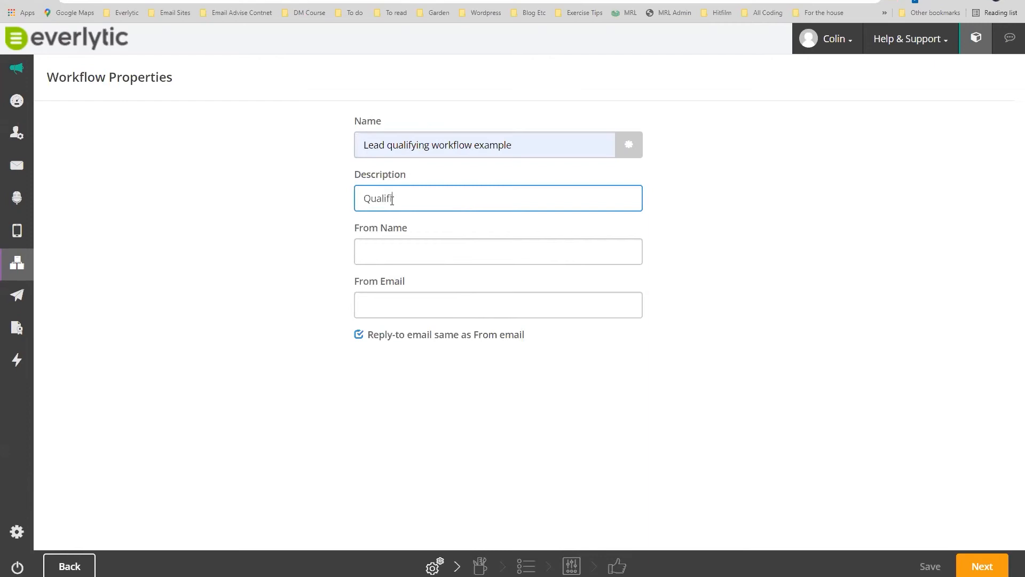
type("ies leads afrter client event")
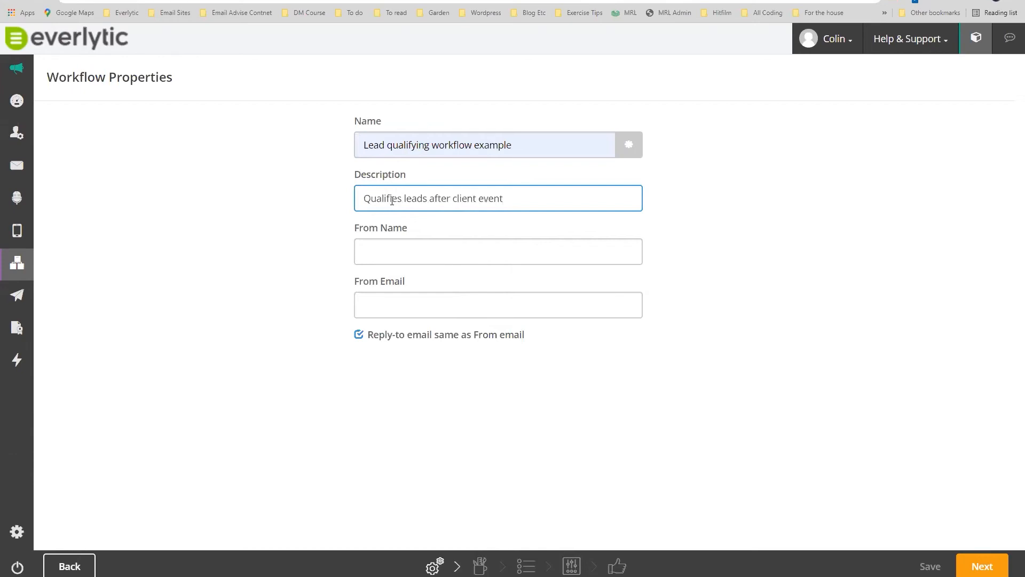
Set the From Name to Everlytic and the suggested sender e-mail, then continue.
left_click(418, 250)
type("e")
key("BackSpace")
type("Everlytic")
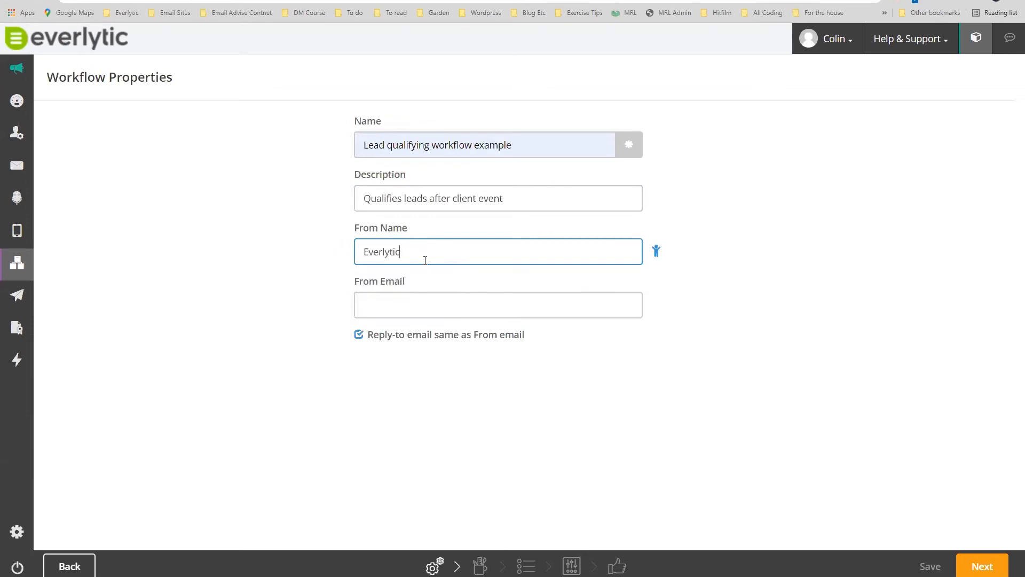
left_click(435, 296)
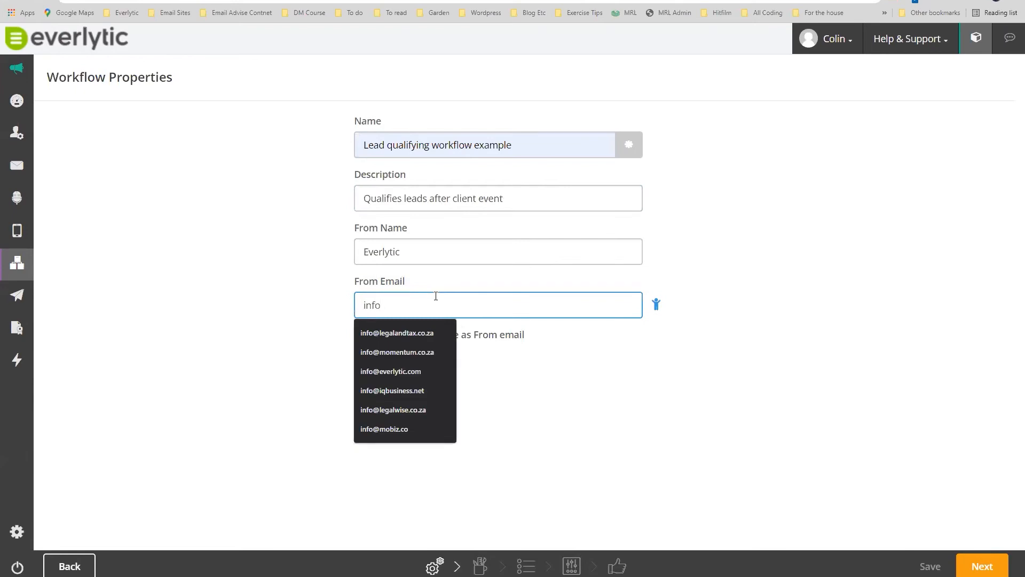
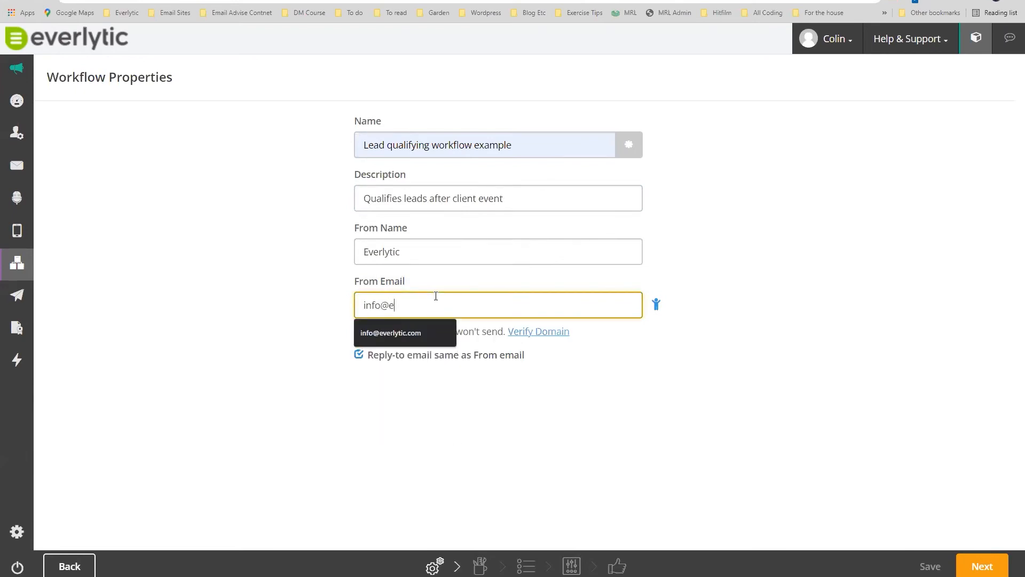
left_click(418, 330)
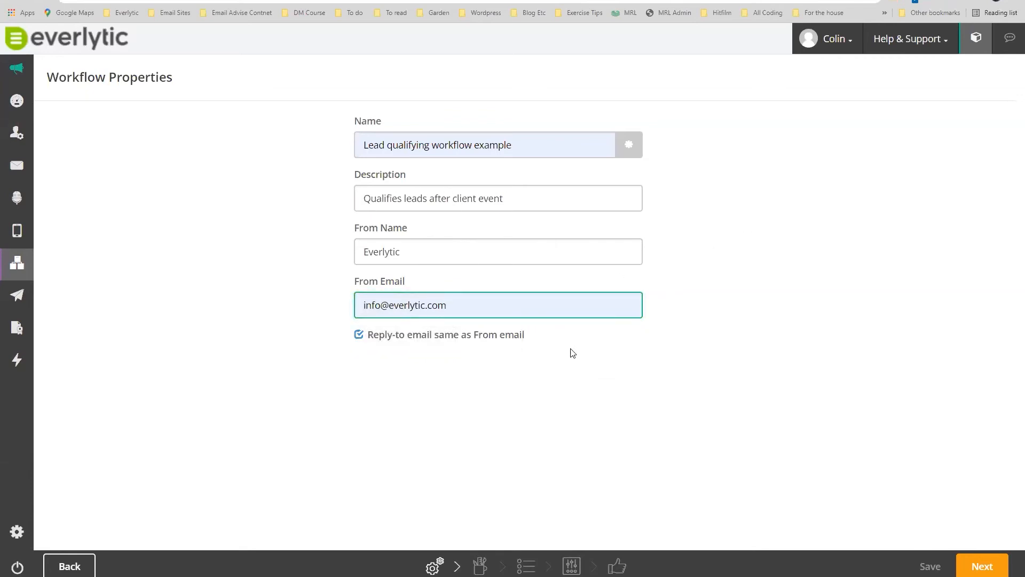
left_click(398, 250)
double_click(395, 249)
left_click_drag(459, 308, 362, 298)
left_click_drag(416, 250, 363, 252)
left_click(982, 565)
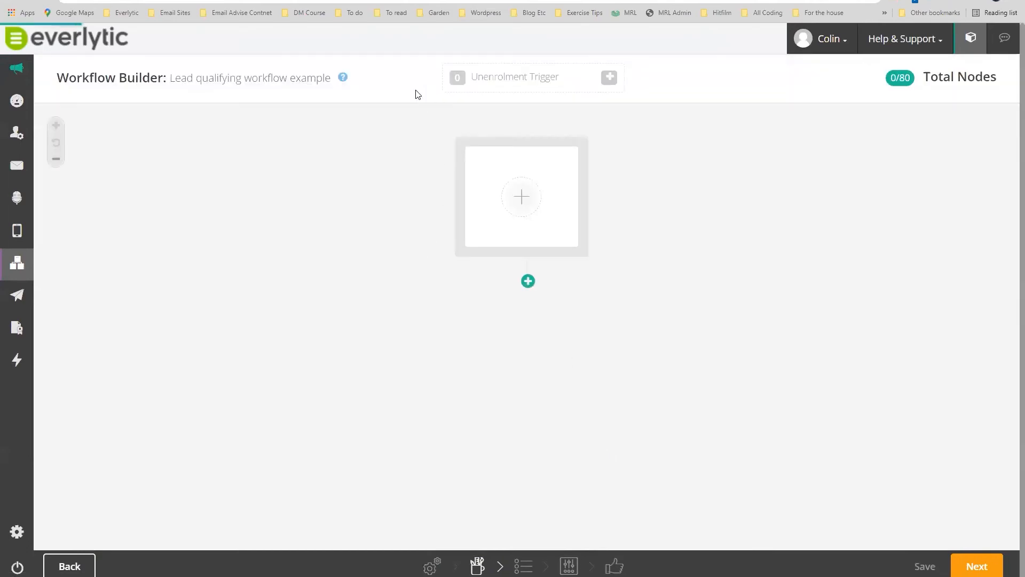
Highlight the Workflow Builder heading, then switch to the Knowledgebase FAQ browser tab.
left_click_drag(56, 78, 171, 85)
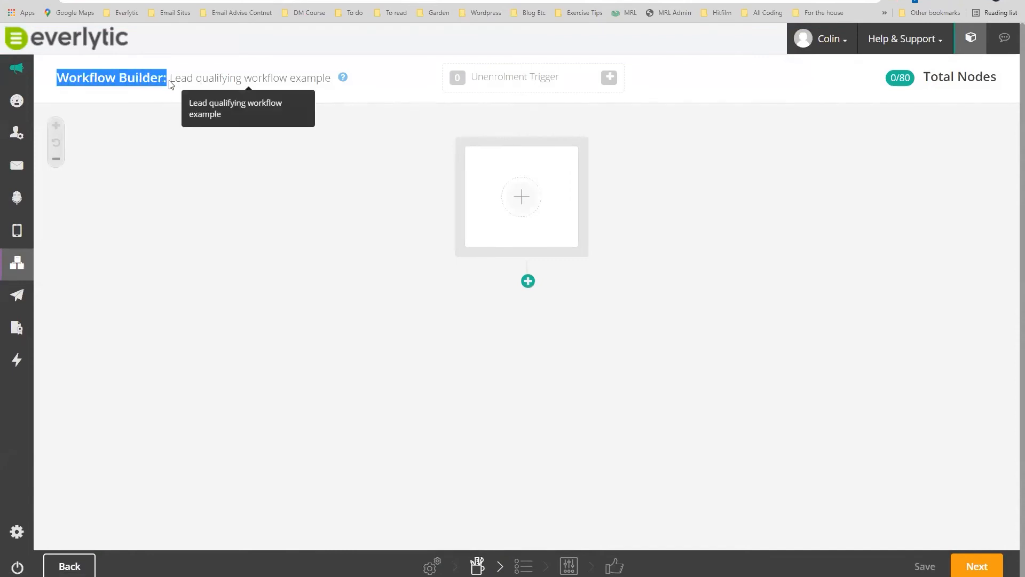
left_click(169, 98)
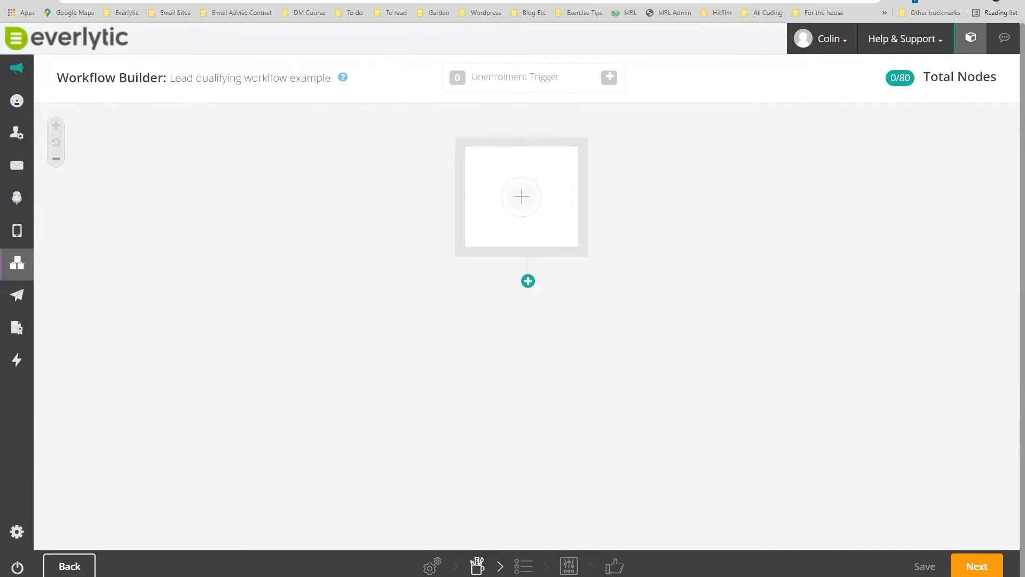
left_click(152, 1)
Search the Knowledgebase for 'workflows'.
scroll(235, 108, "up", 7)
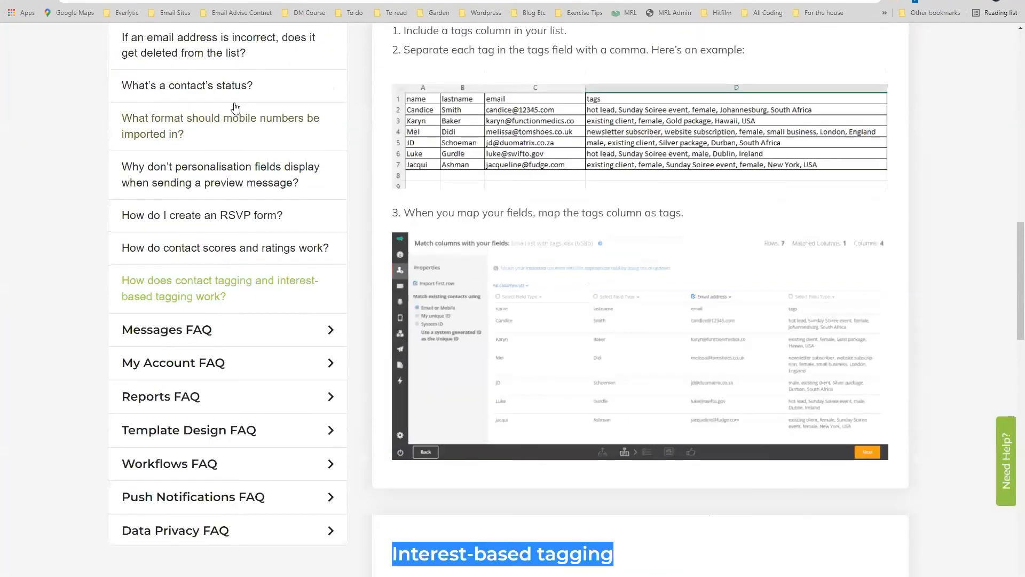
scroll(235, 108, "up", 10)
left_click(956, 51)
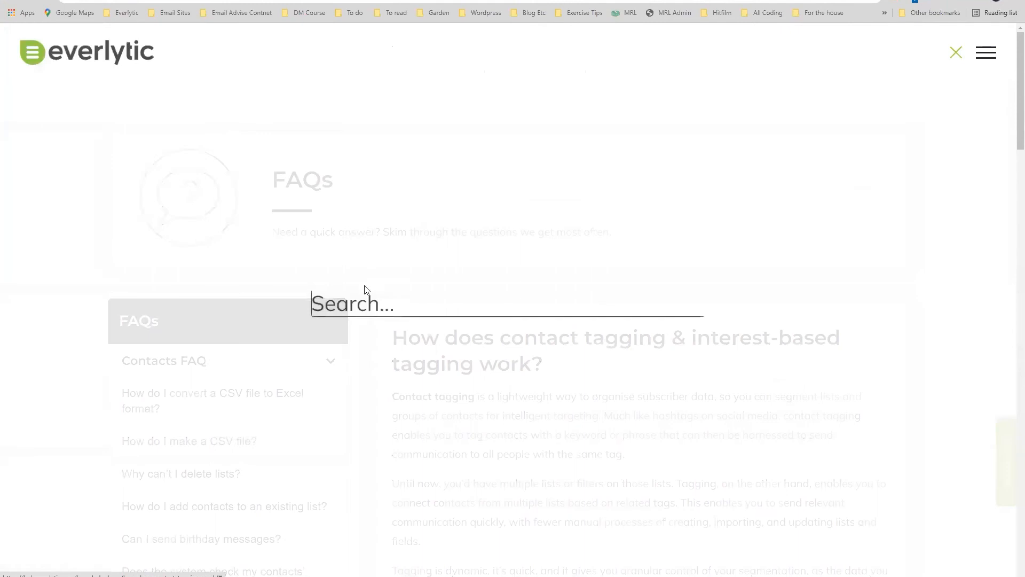
type("workflows")
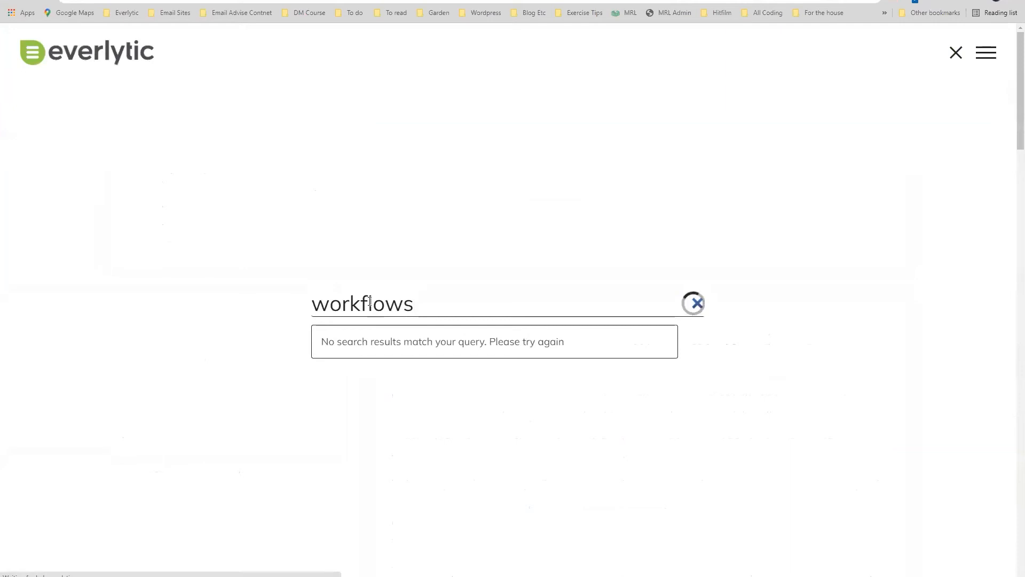
left_click(420, 368)
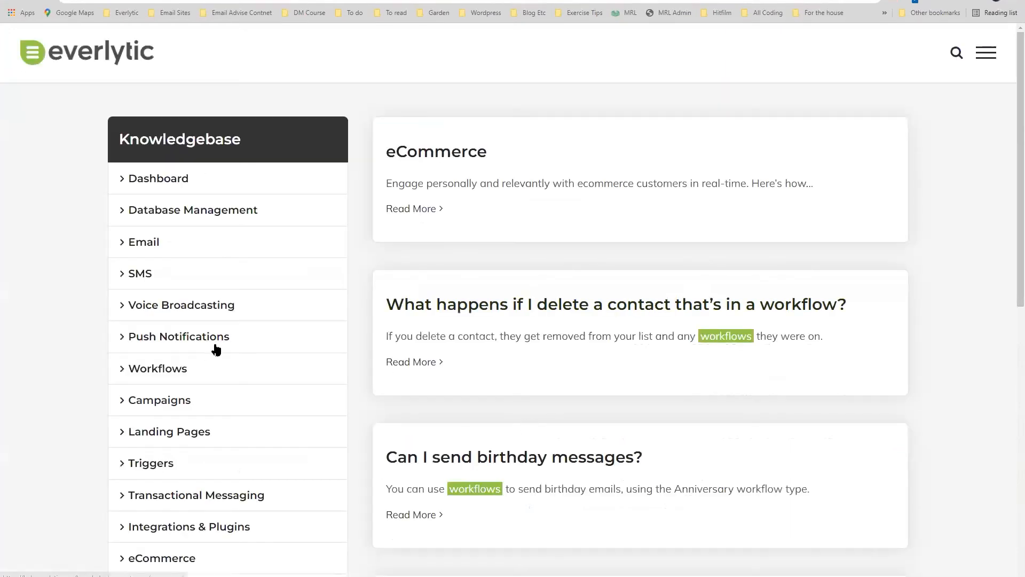
From the Knowledgebase home page, open the Workflows category.
left_click(83, 53)
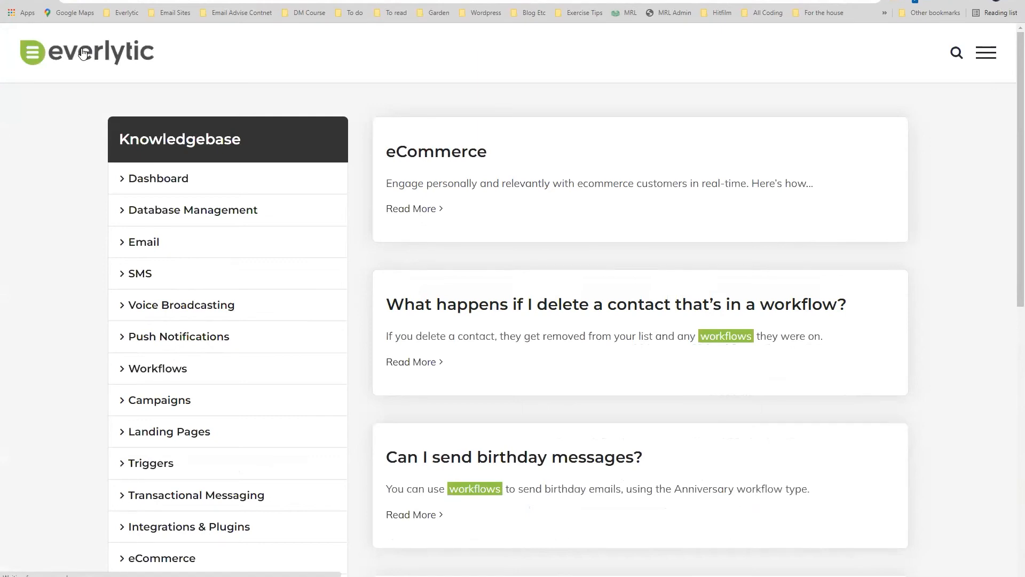
scroll(457, 259, "down", 8)
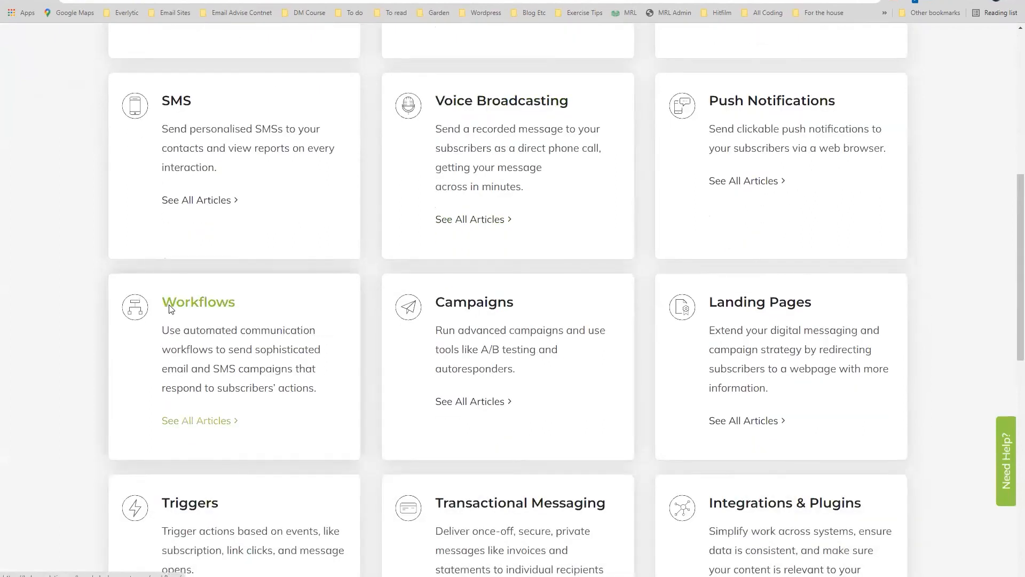
left_click(169, 309)
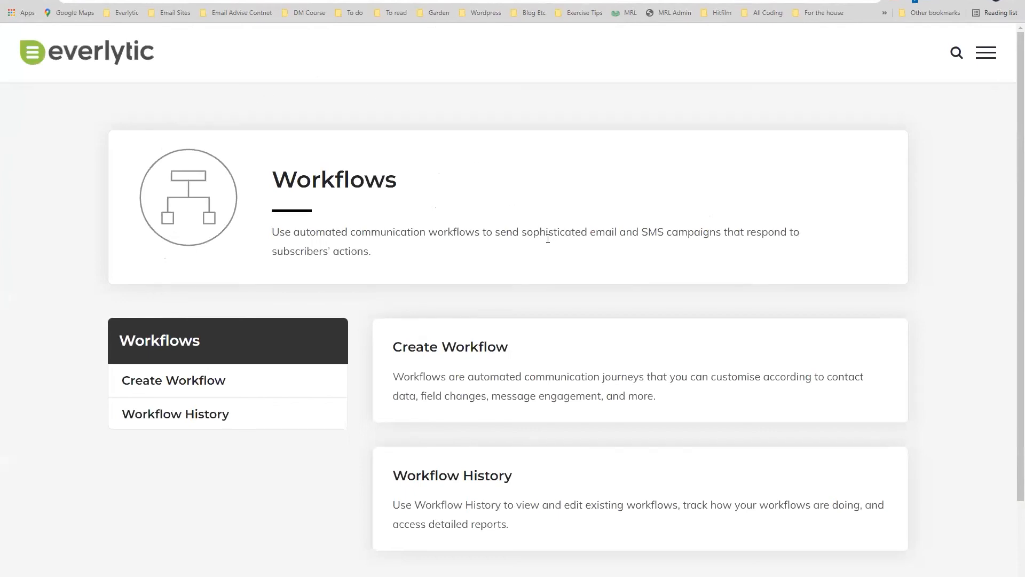
scroll(548, 238, "down", 2)
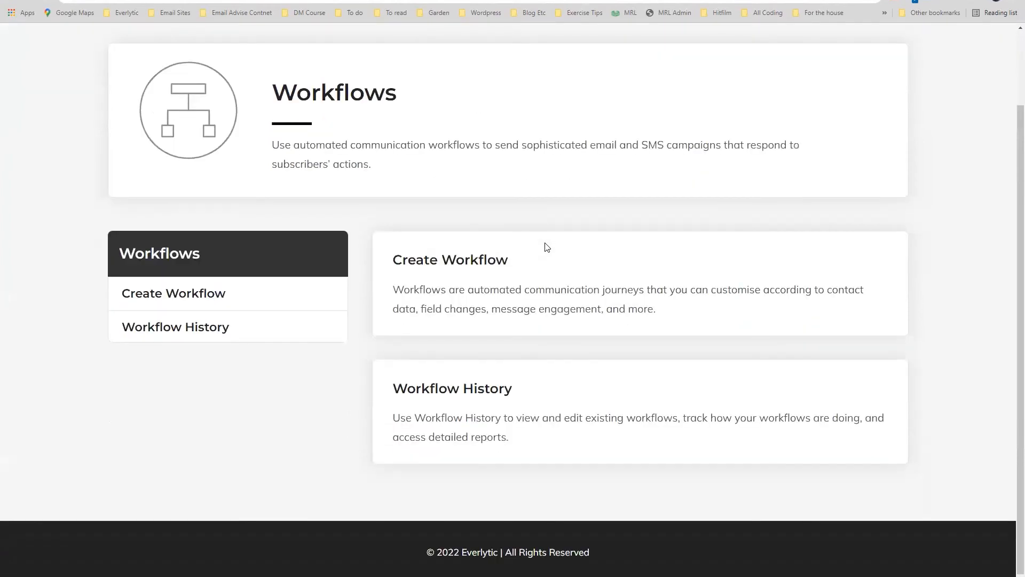
Open the Create Workflow article and read through the trigger types.
left_click(453, 268)
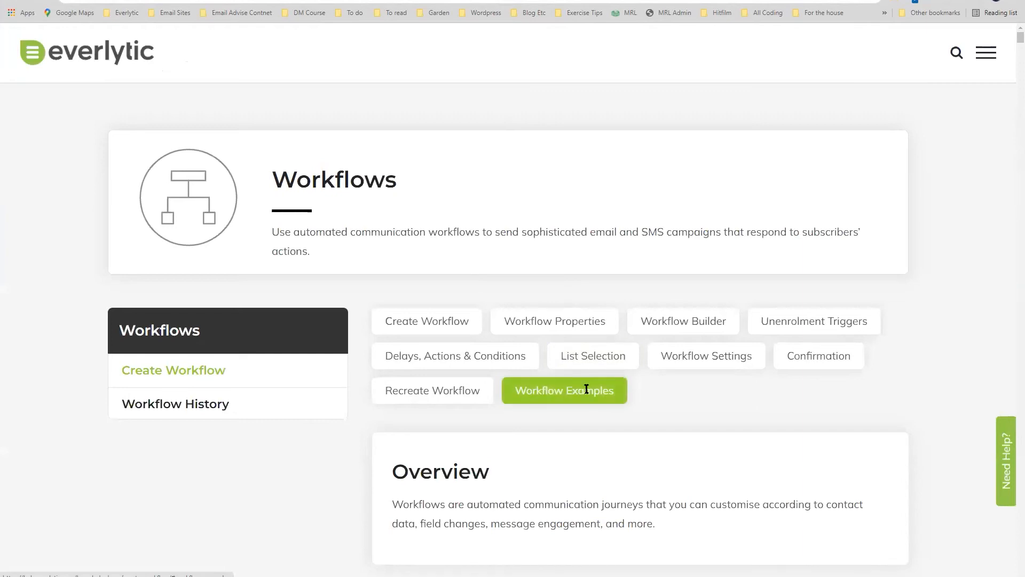
scroll(587, 389, "down", 1)
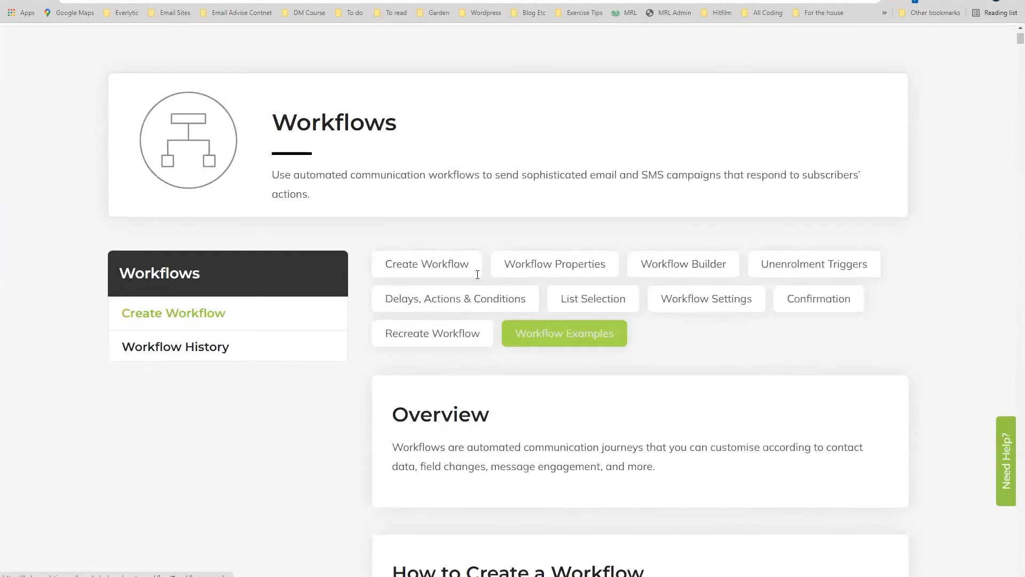
scroll(477, 272, "down", 4)
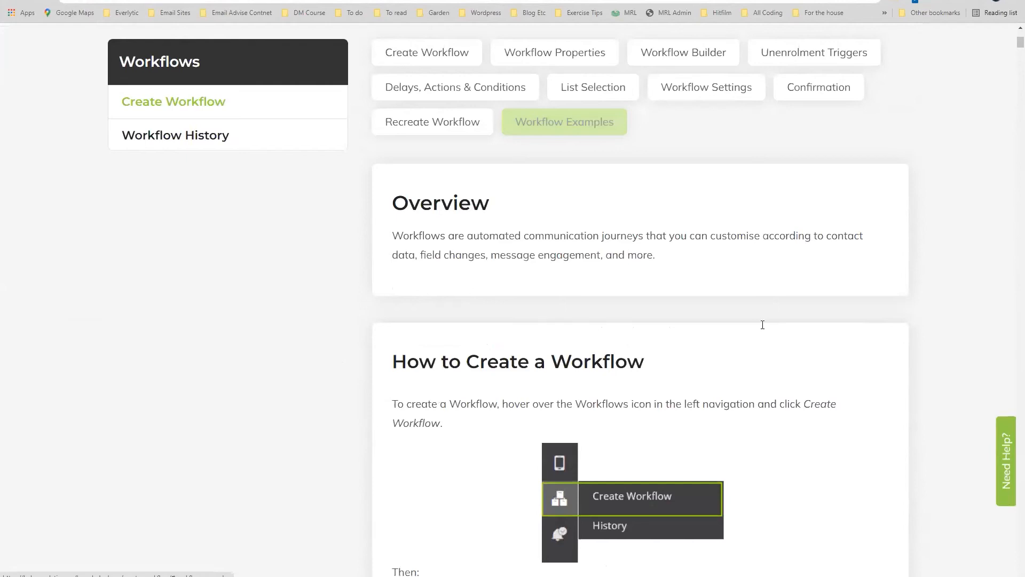
scroll(762, 325, "down", 6)
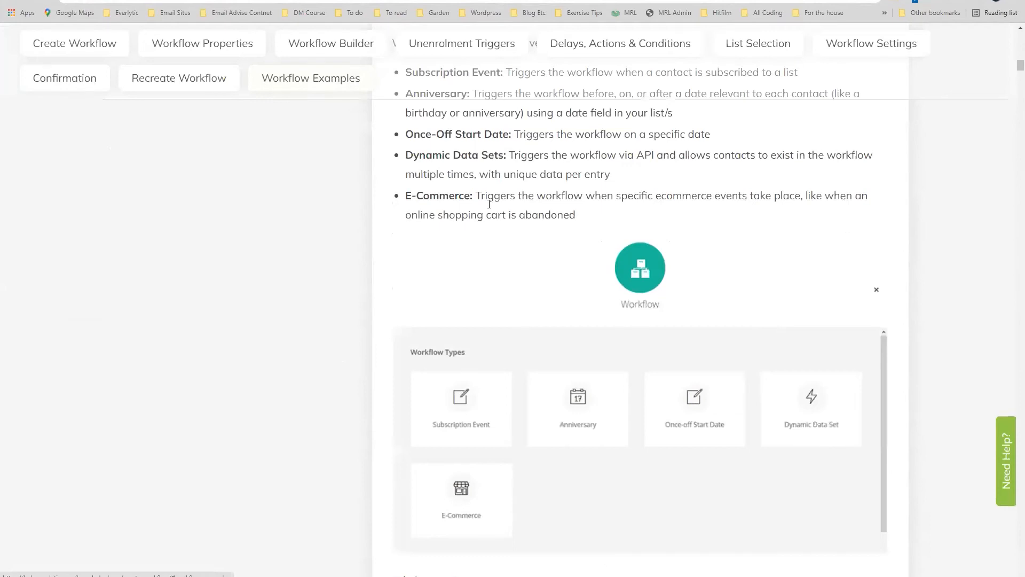
scroll(489, 204, "down", 5)
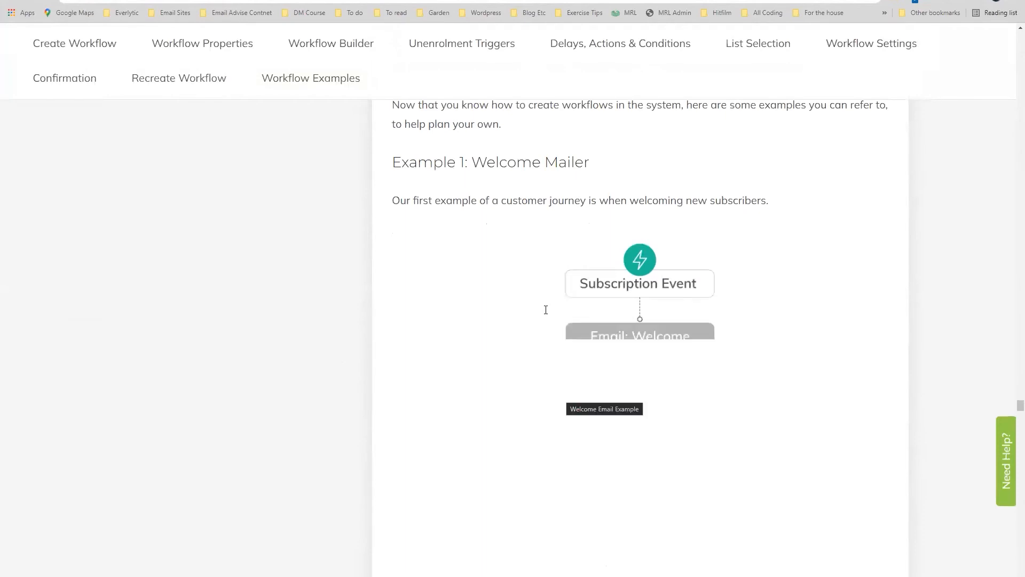
scroll(544, 309, "up", 1)
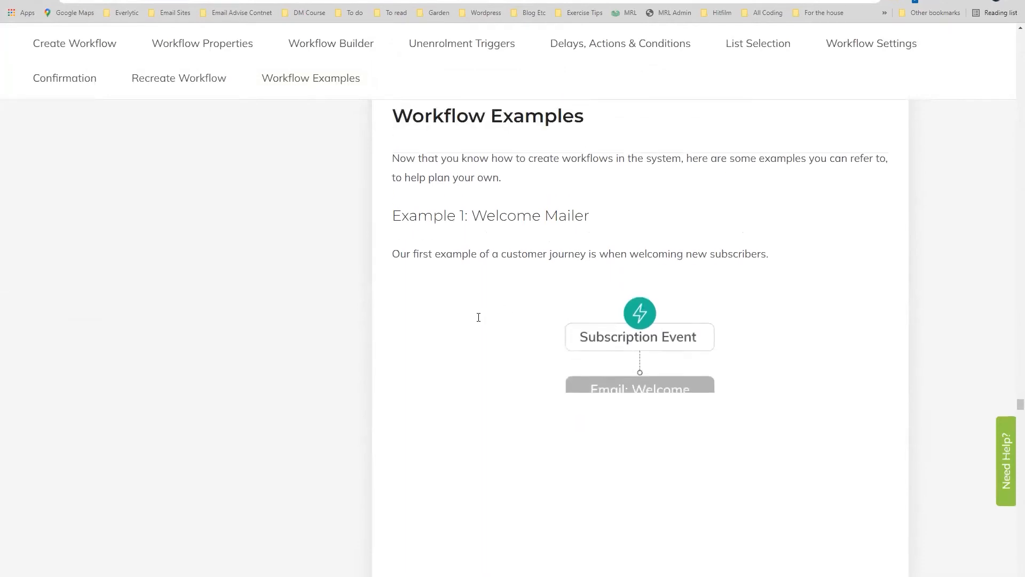
scroll(534, 305, "up", 2)
Read the Welcome Mailer and 'Sign Up for a Demo' workflow examples.
left_click_drag(590, 269, 473, 270)
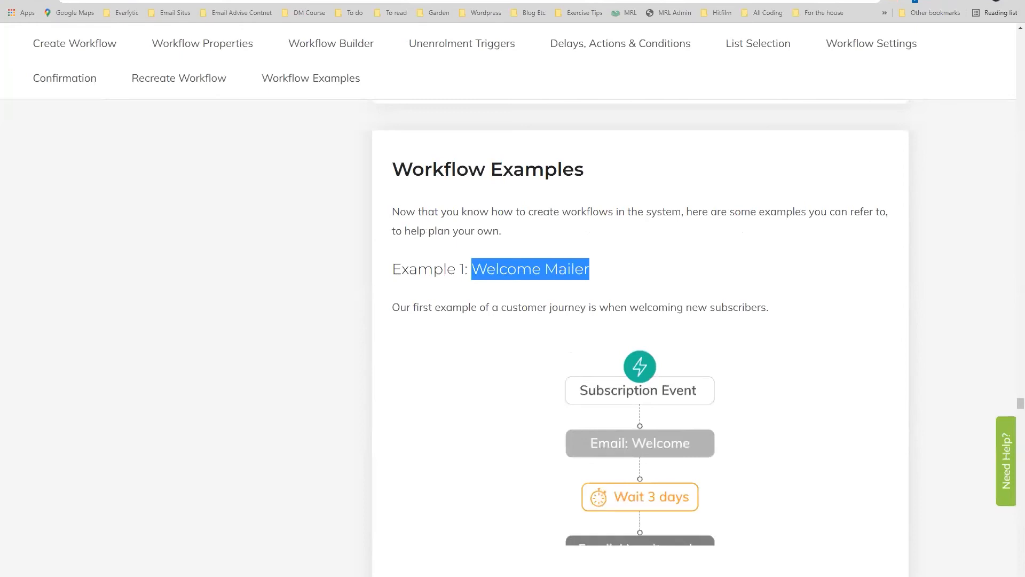
scroll(323, 197, "down", 7)
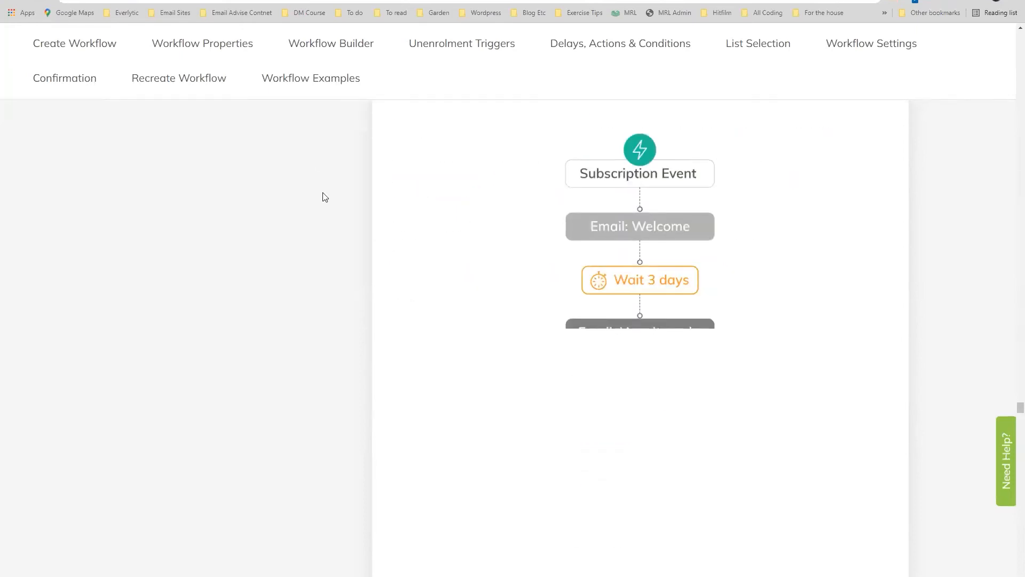
scroll(475, 190, "down", 3)
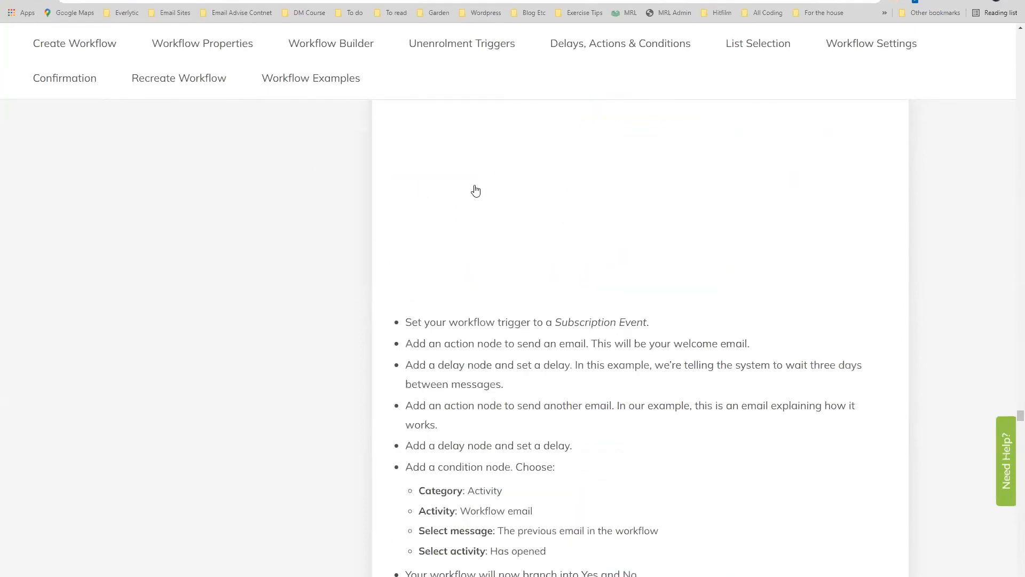
scroll(387, 176, "down", 2)
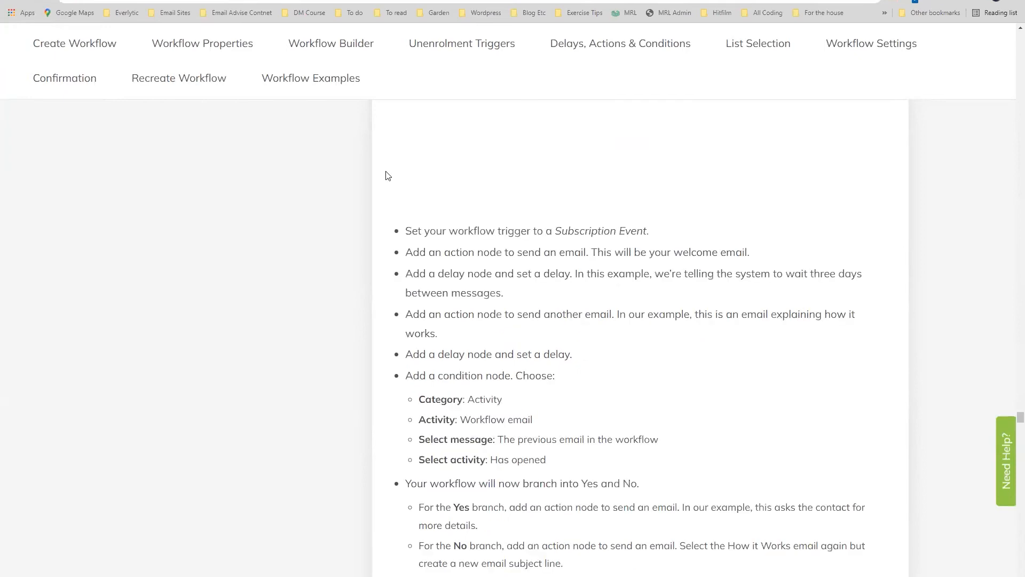
scroll(388, 176, "down", 5)
scroll(481, 187, "down", 3)
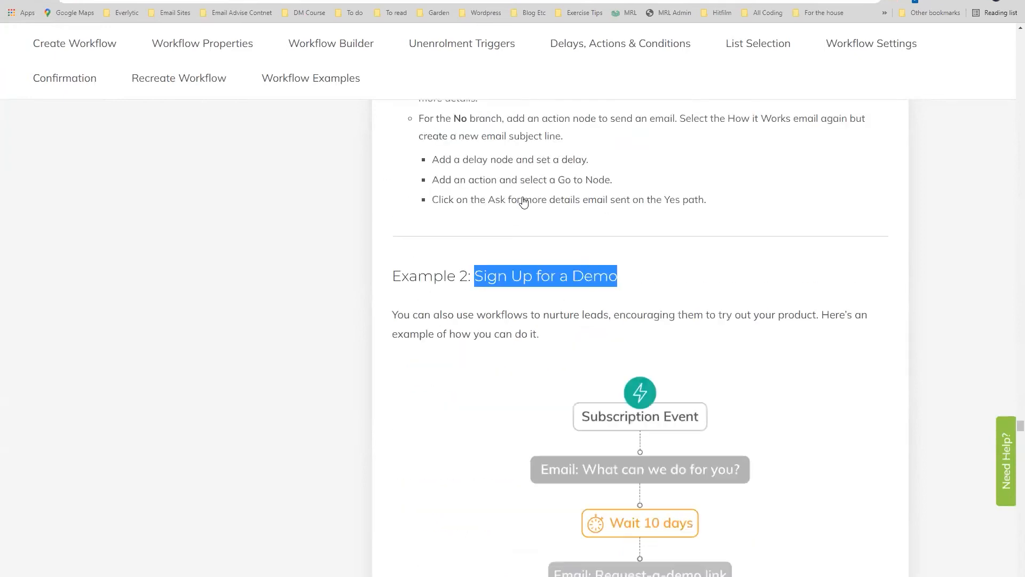
scroll(521, 184, "down", 4)
scroll(520, 178, "down", 1)
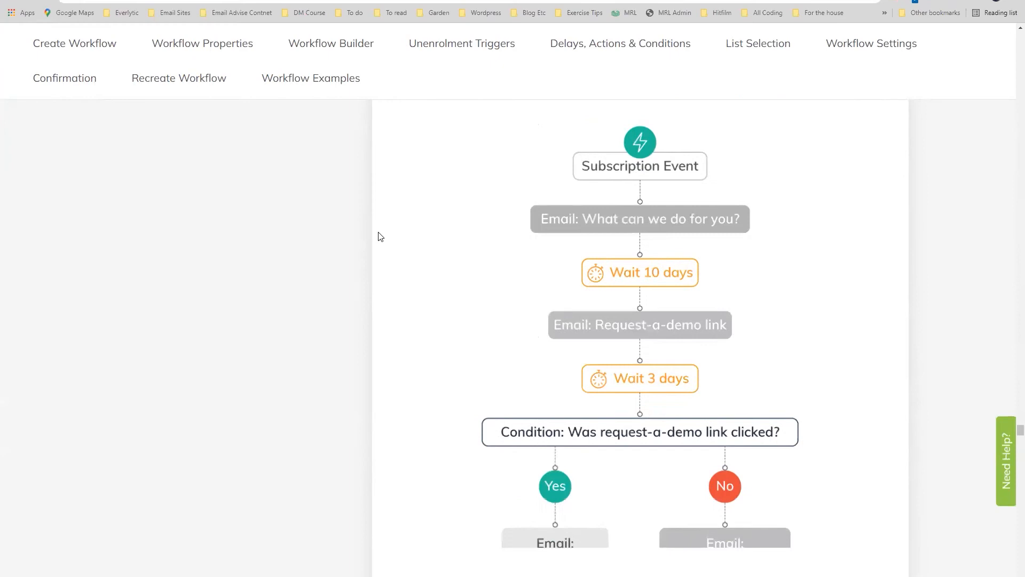
scroll(380, 233, "down", 3)
scroll(319, 177, "down", 2)
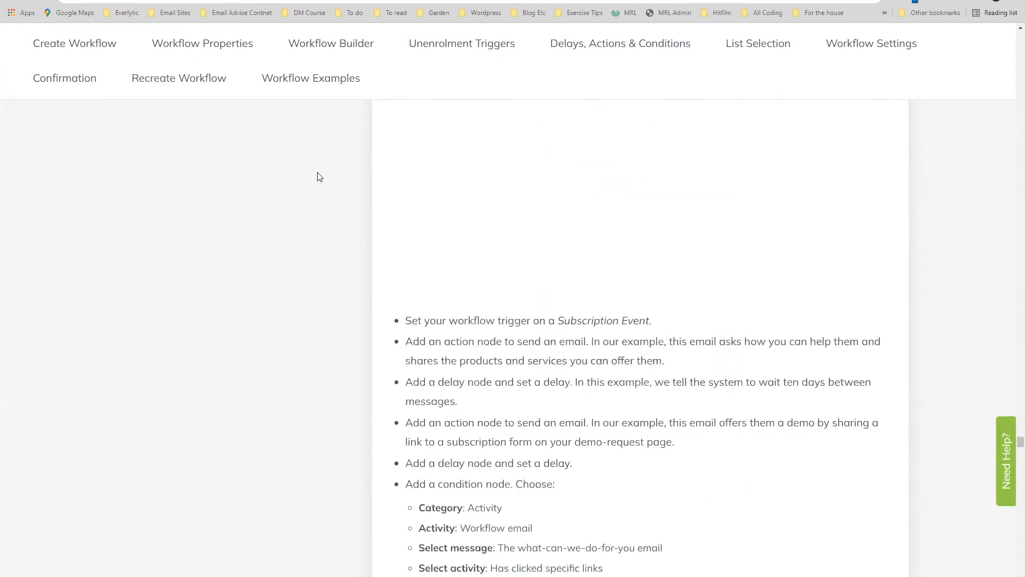
scroll(320, 176, "down", 4)
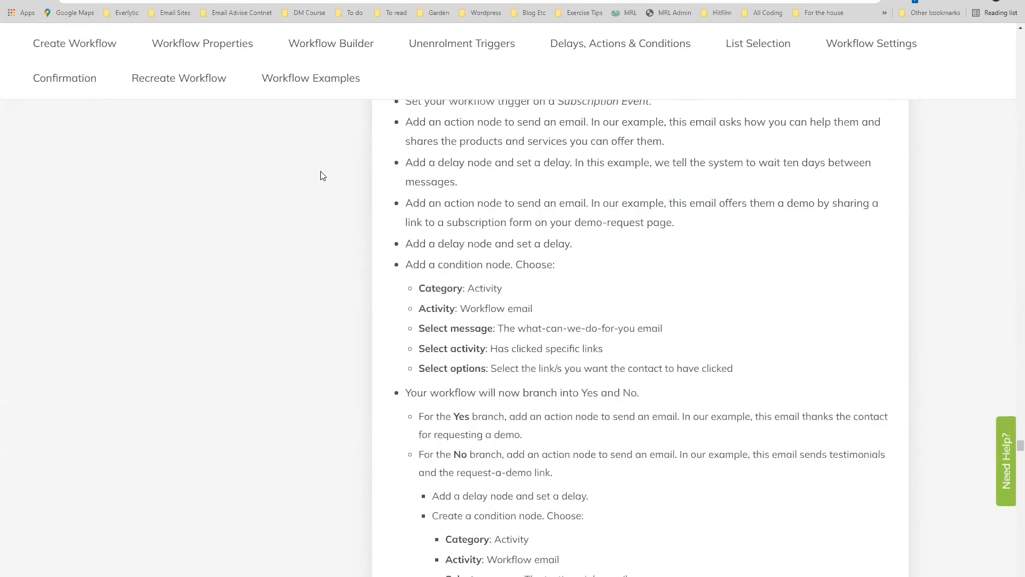
scroll(320, 176, "down", 18)
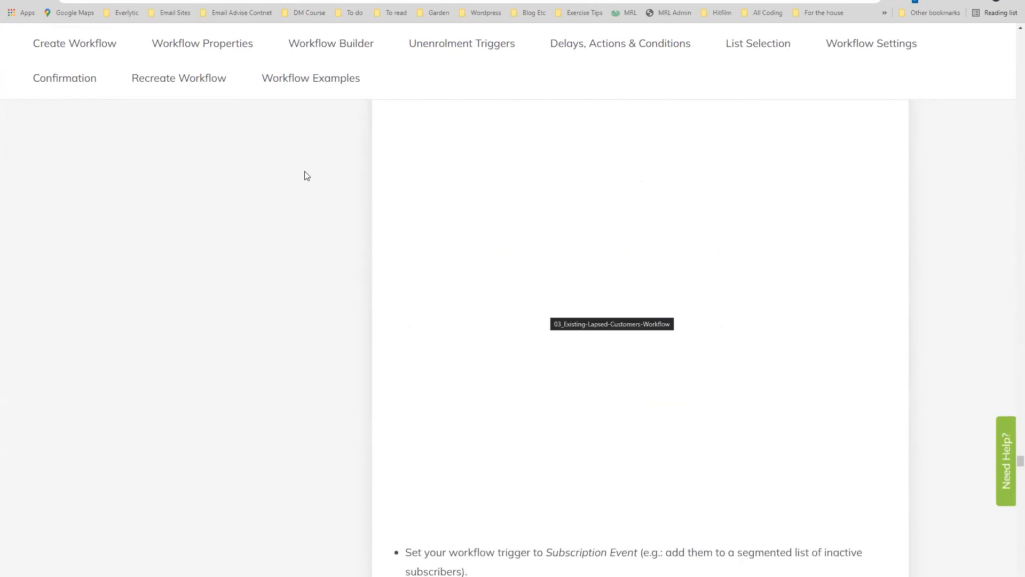
scroll(308, 177, "down", 12)
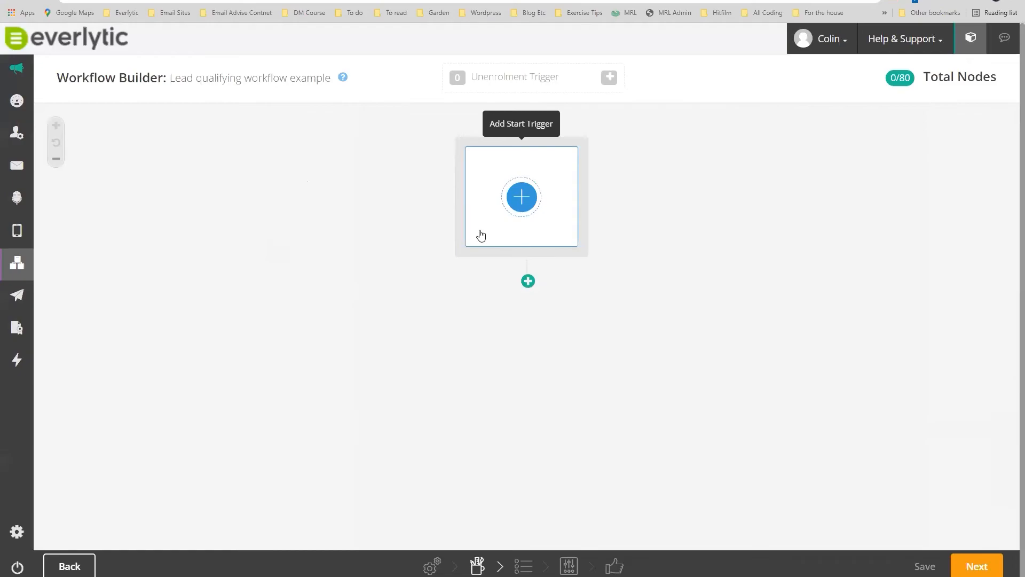
left_click(481, 235)
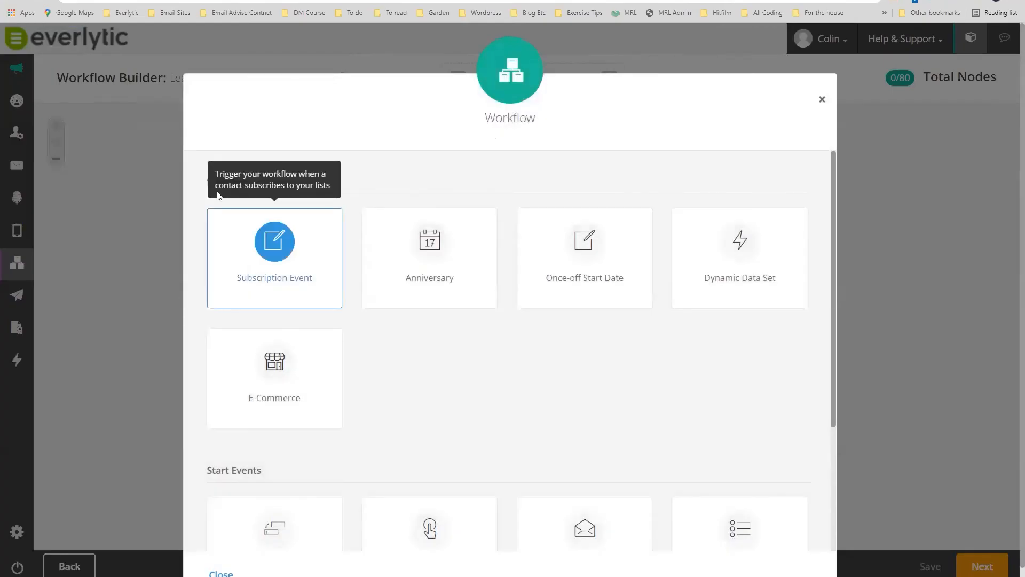
left_click(223, 213)
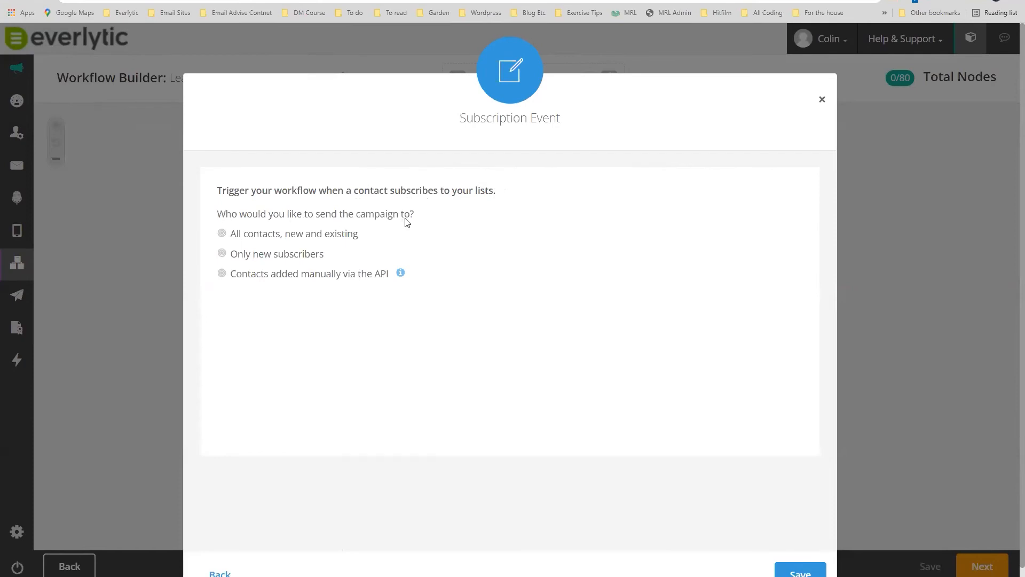
left_click(223, 253)
left_click(222, 236)
left_click(223, 276)
mouse_move(400, 276)
left_click(822, 102)
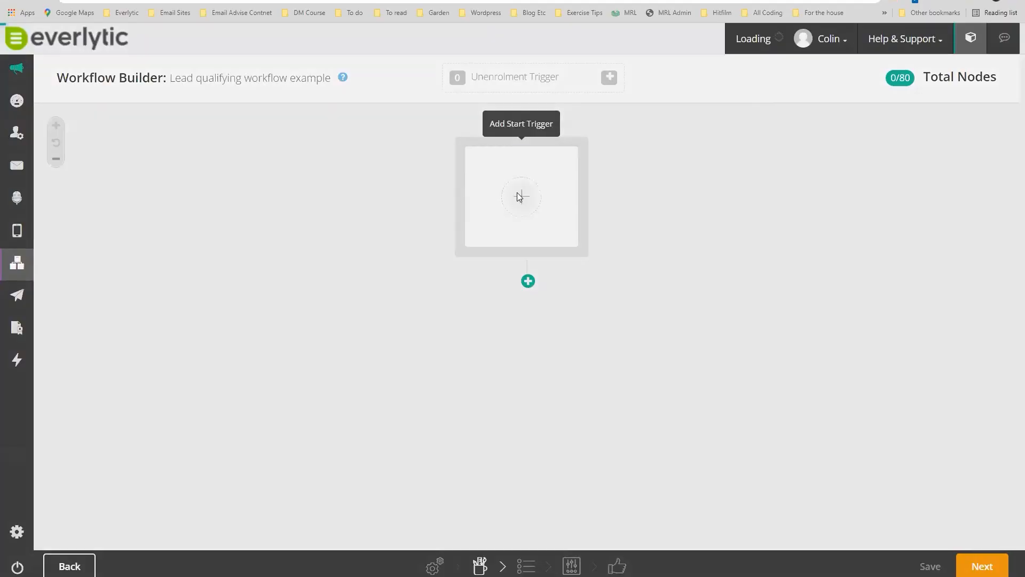
Save an Anniversary start trigger on Contact Birthday, then add a node below it.
left_click(520, 197)
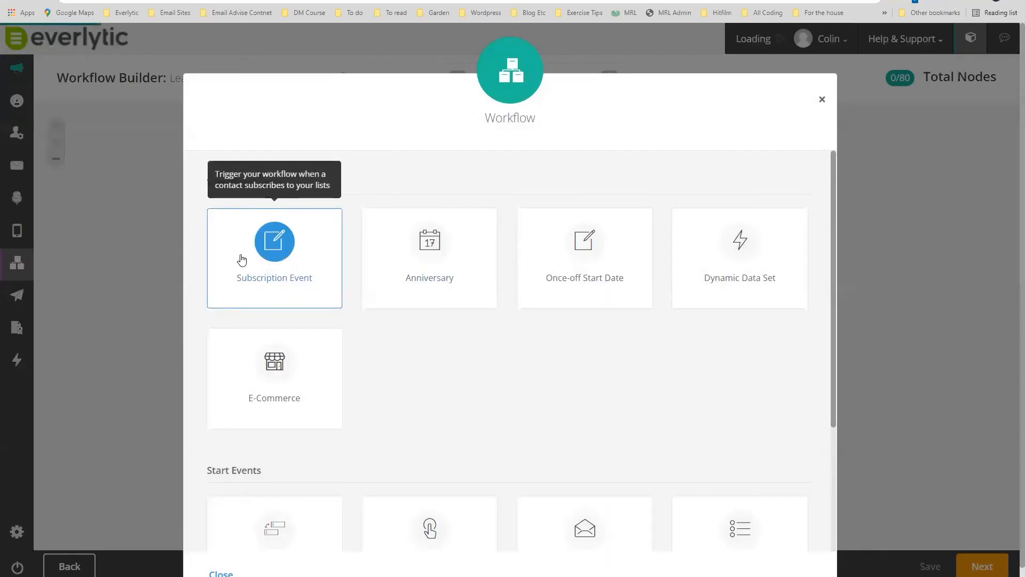
left_click(427, 241)
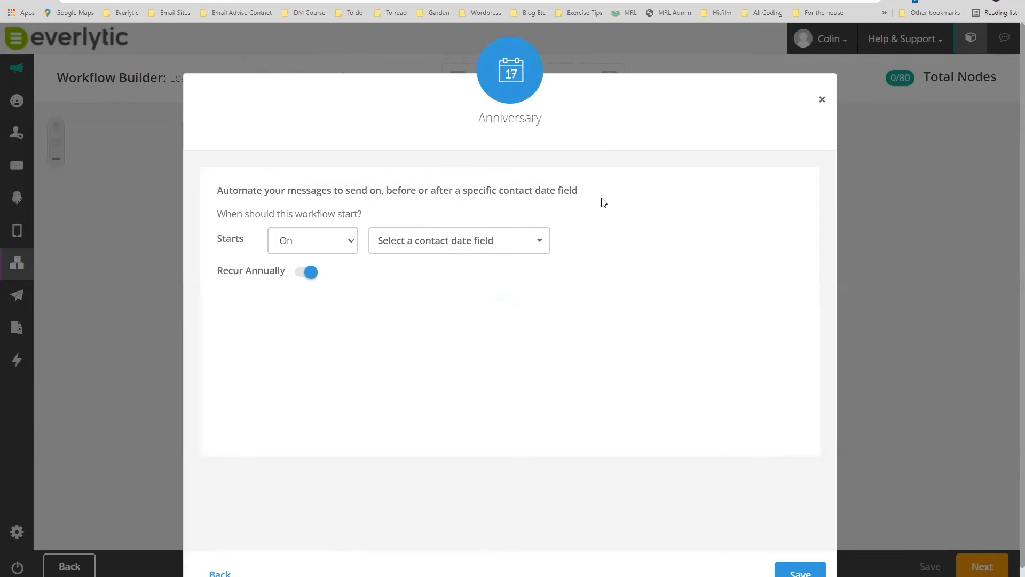
left_click(351, 242)
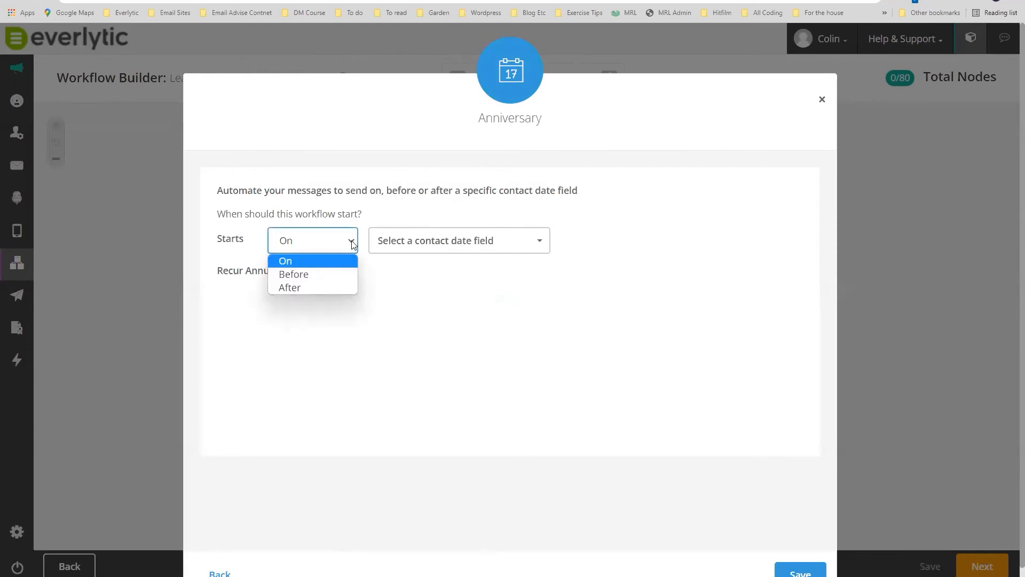
left_click(428, 241)
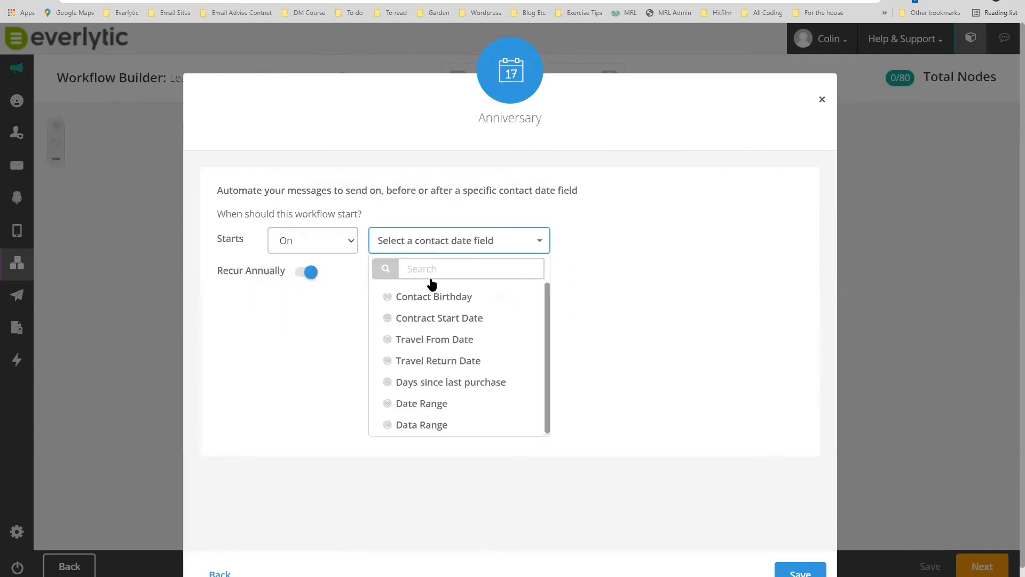
left_click(432, 299)
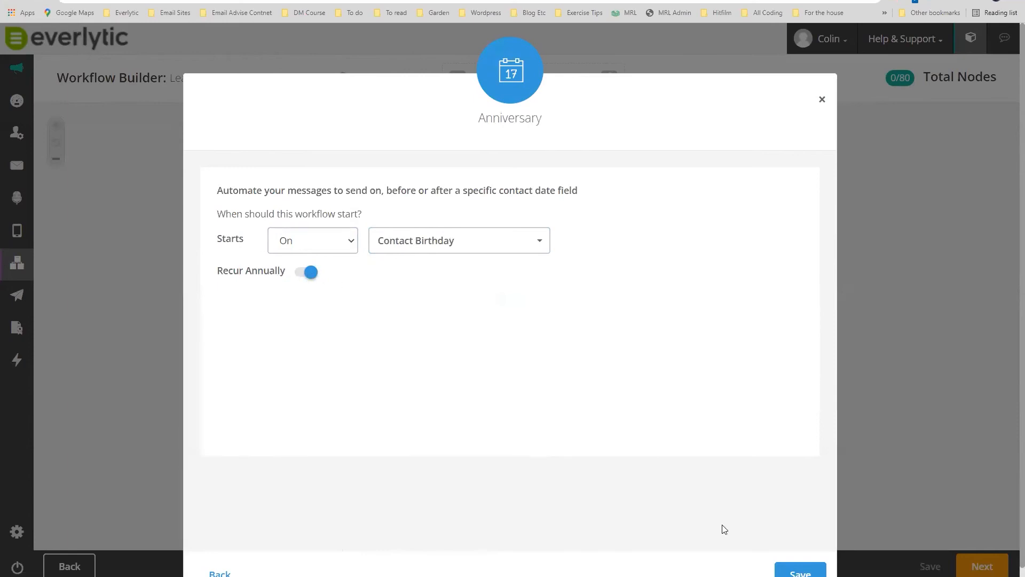
left_click(800, 573)
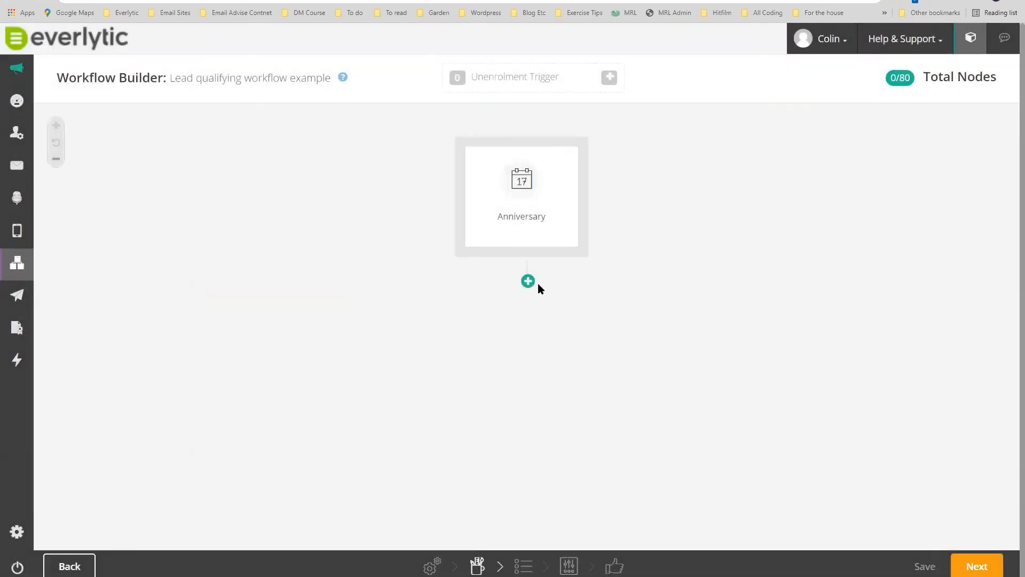
left_click(530, 282)
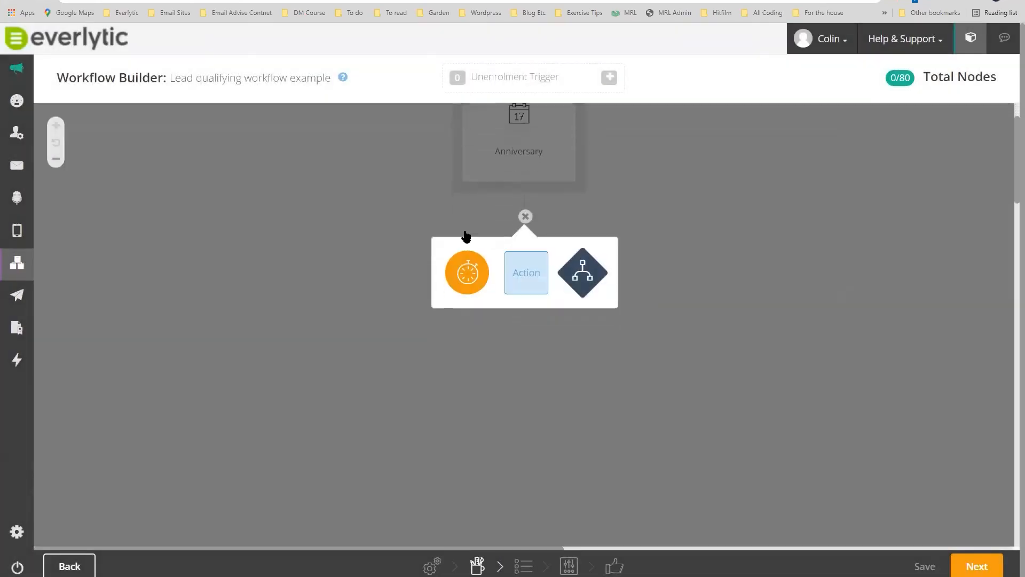
Add a zero-wait Delay node, browse the Action types, then delete the delay again.
left_click(468, 223)
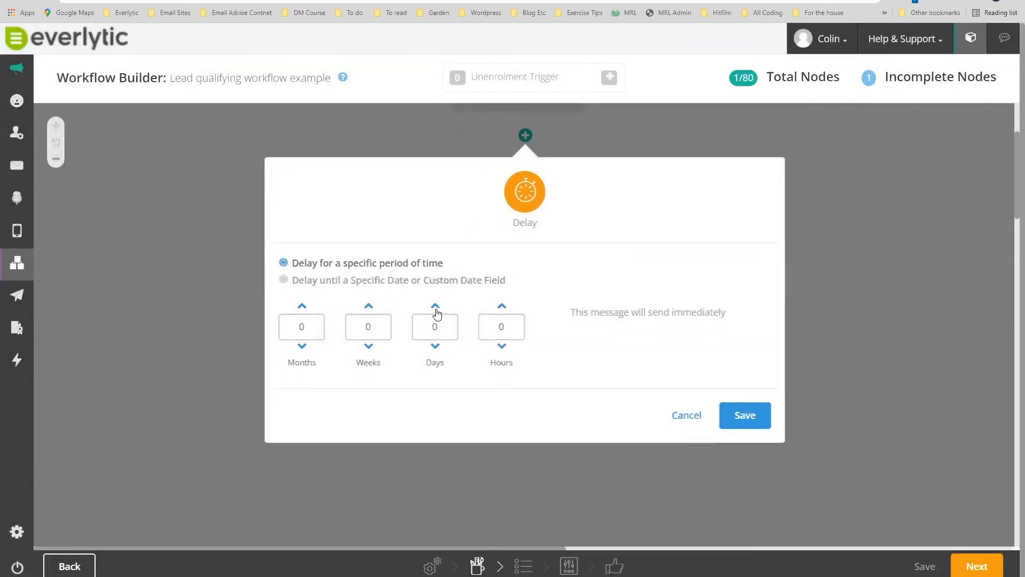
left_click(741, 418)
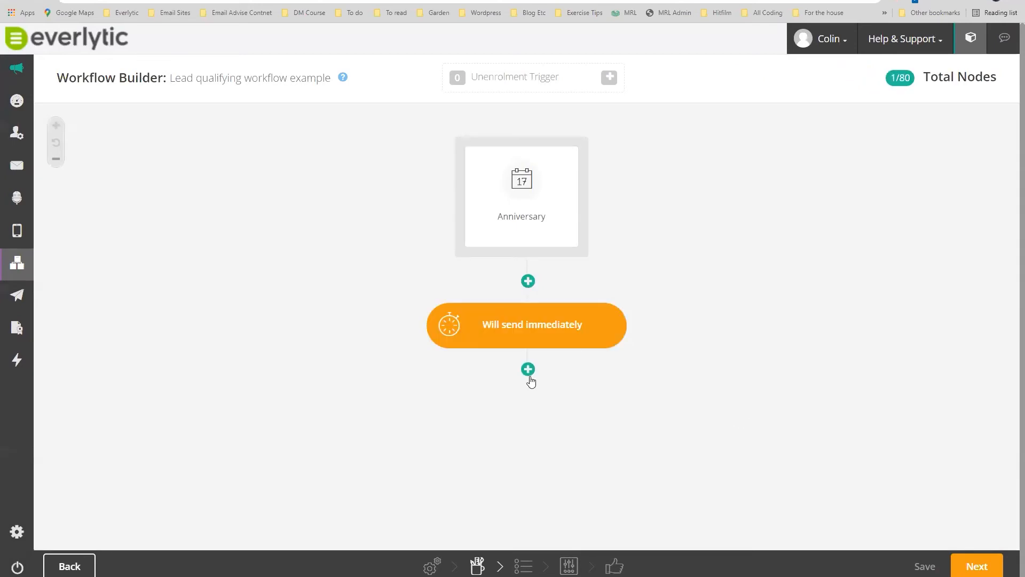
left_click(528, 369)
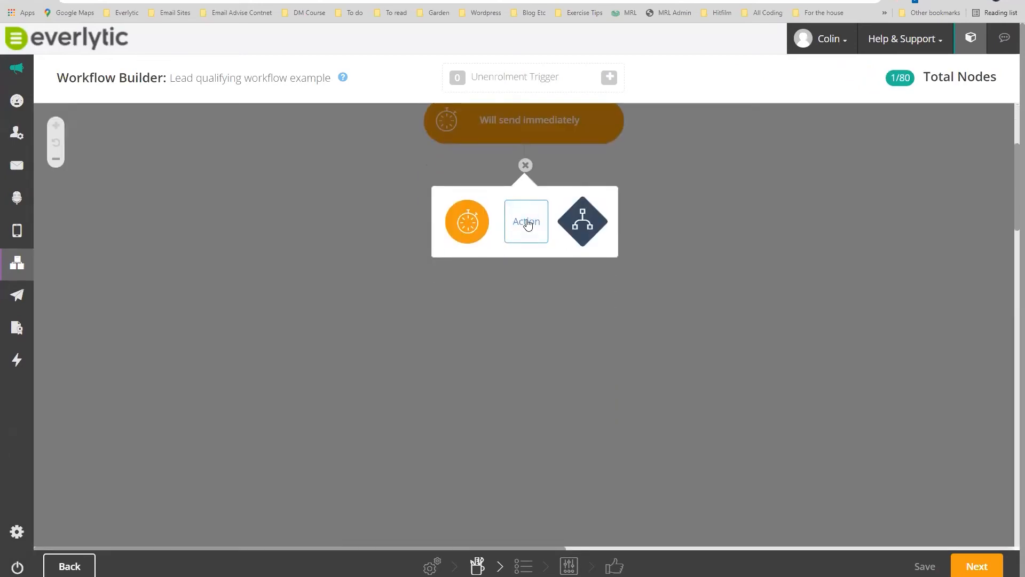
left_click(527, 226)
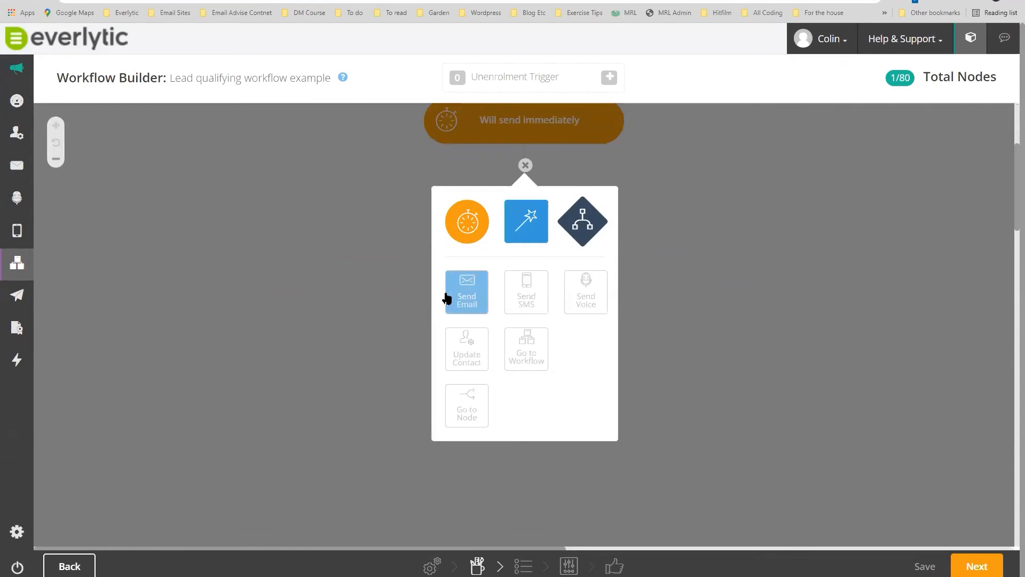
left_click(526, 165)
left_click(543, 323)
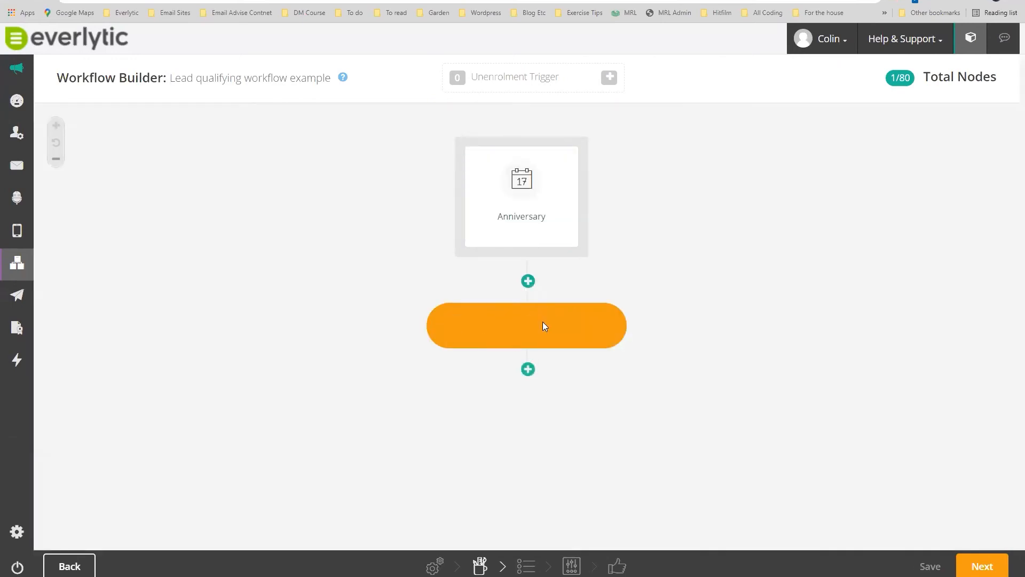
left_click(642, 163)
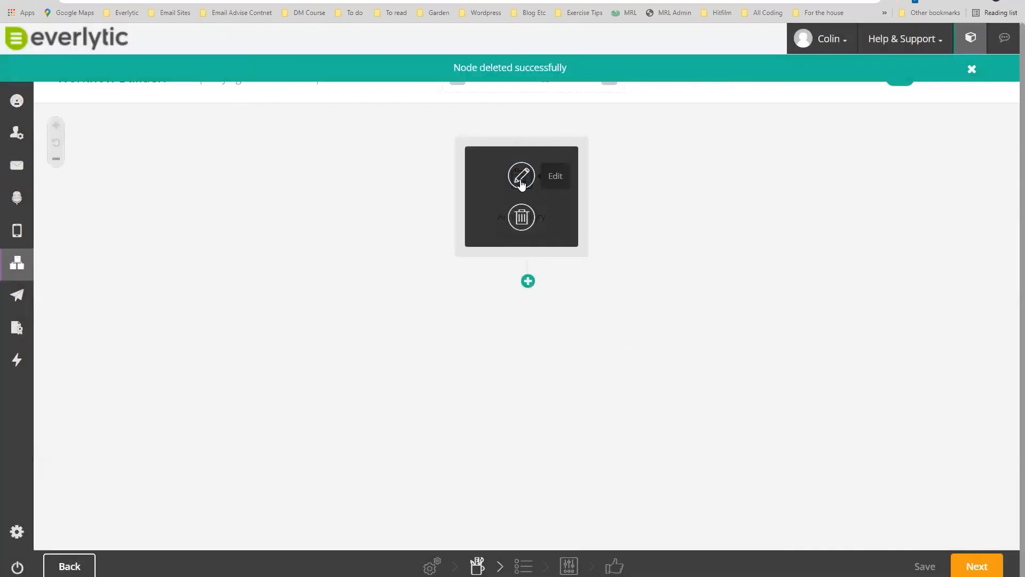
Try setting the Anniversary start to 1 Months Before Contact Birthday, then close without saving.
left_click(522, 177)
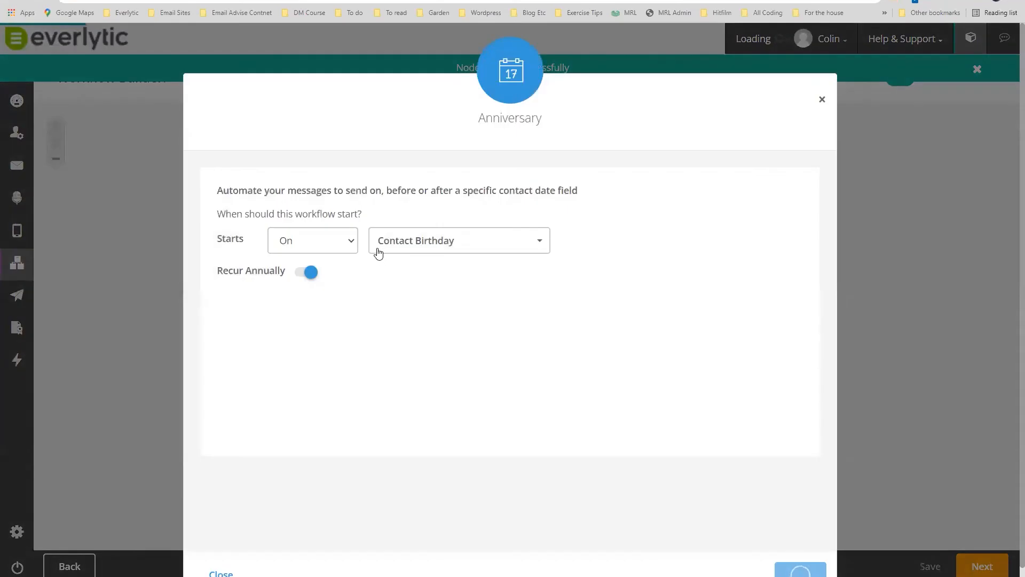
left_click(352, 244)
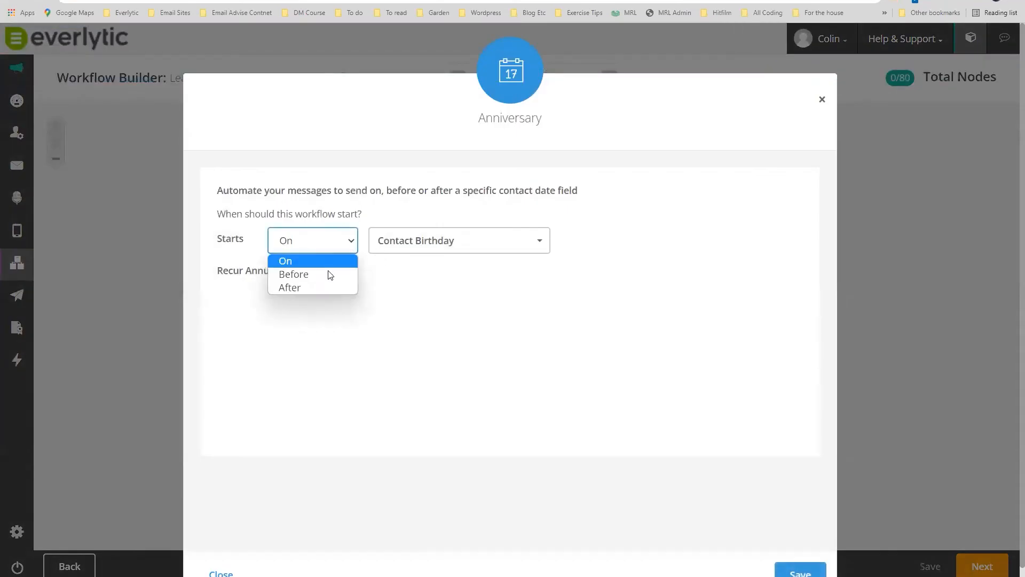
left_click(293, 274)
left_click(352, 244)
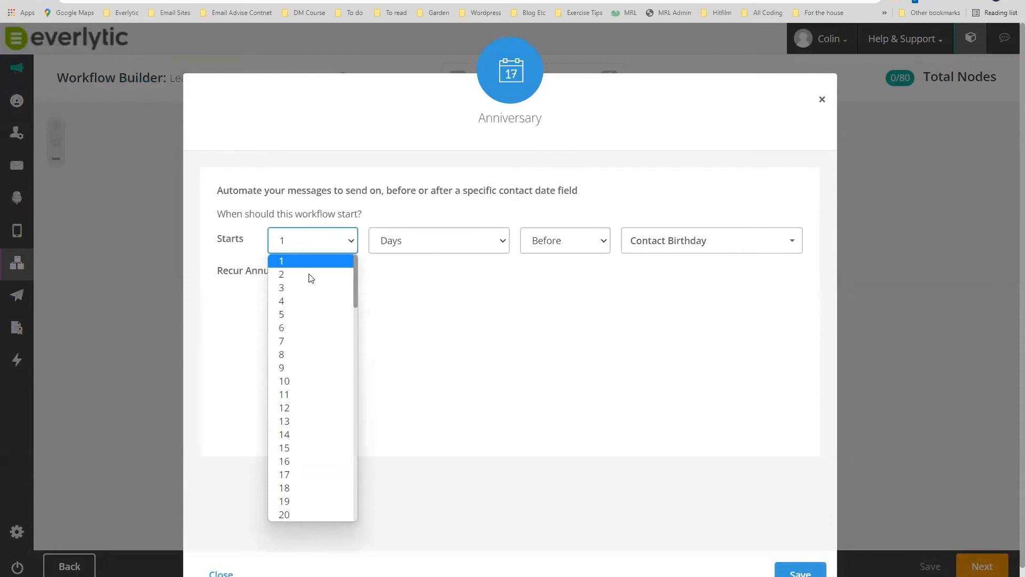
left_click(342, 259)
left_click(487, 242)
left_click(417, 276)
left_click(424, 243)
left_click(408, 287)
left_click(651, 244)
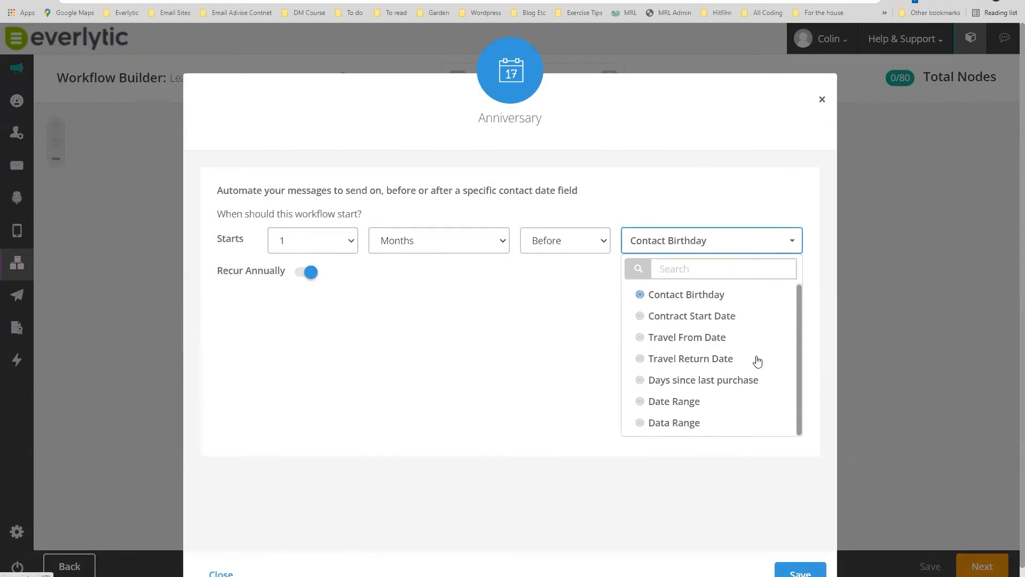
scroll(757, 360, "down", 1)
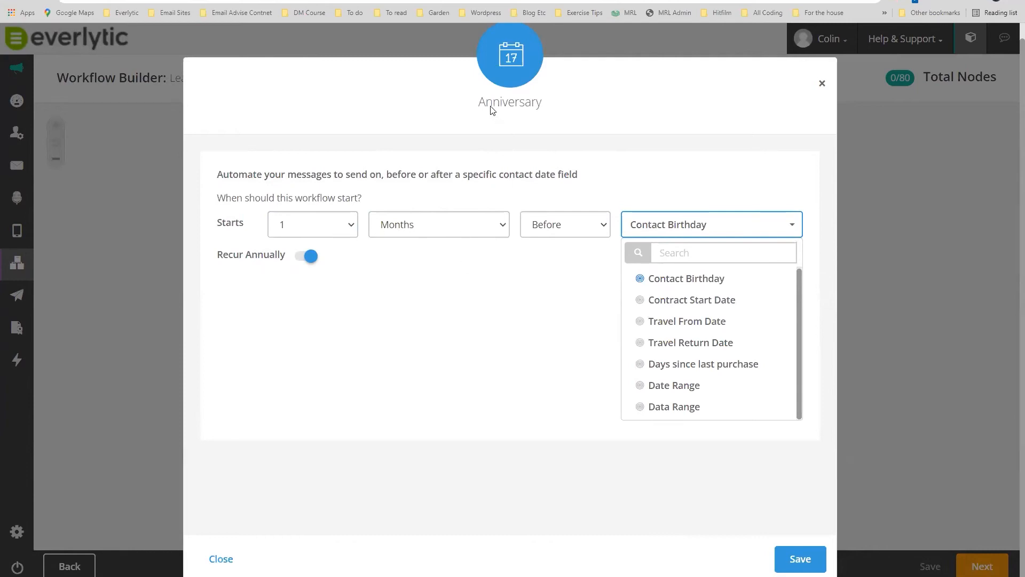
left_click(546, 109)
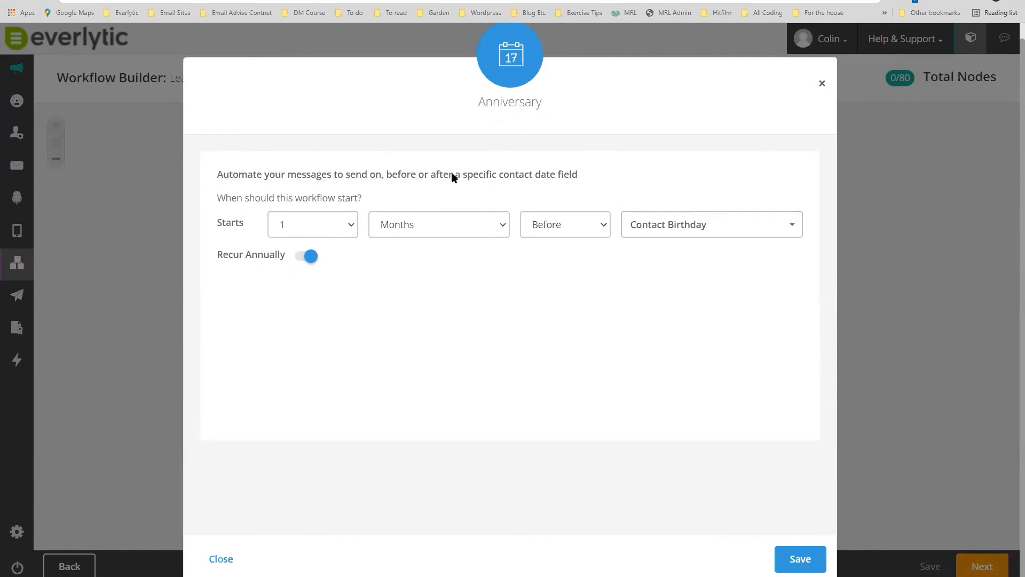
left_click(667, 233)
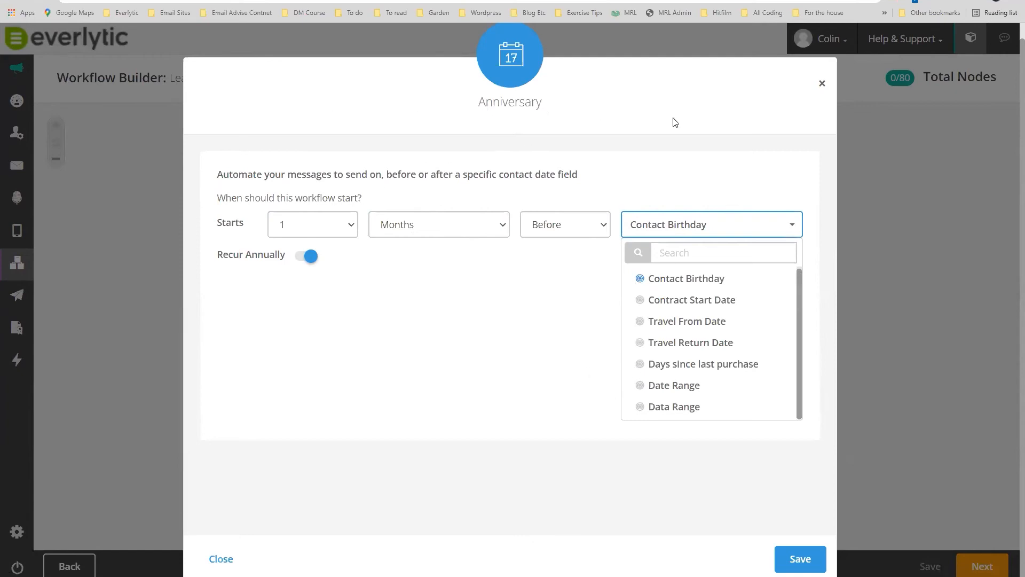
left_click(822, 86)
Delete the Anniversary trigger node and confirm the deletion.
mouse_move(524, 184)
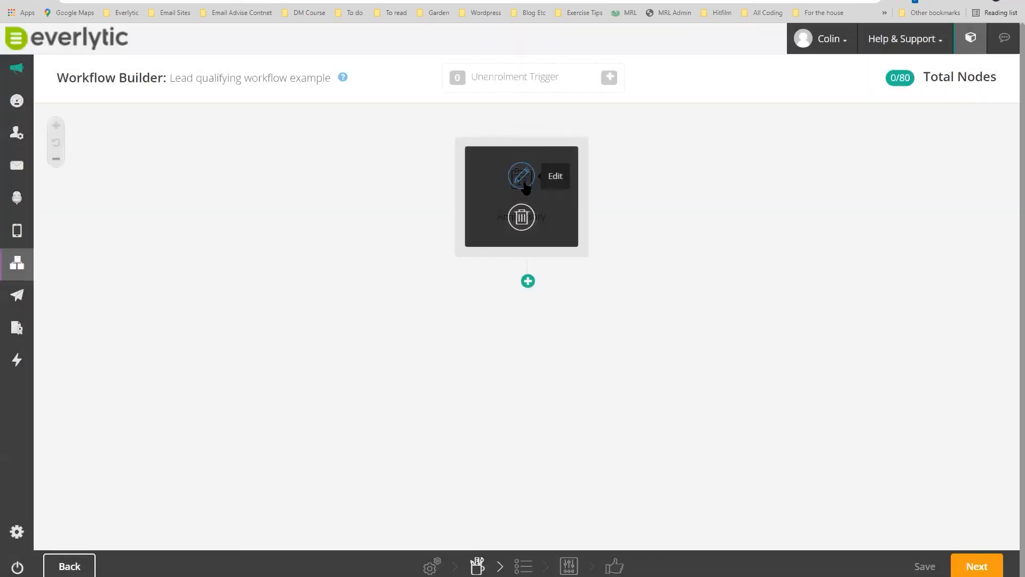
left_click(524, 219)
left_click(675, 163)
left_click(522, 181)
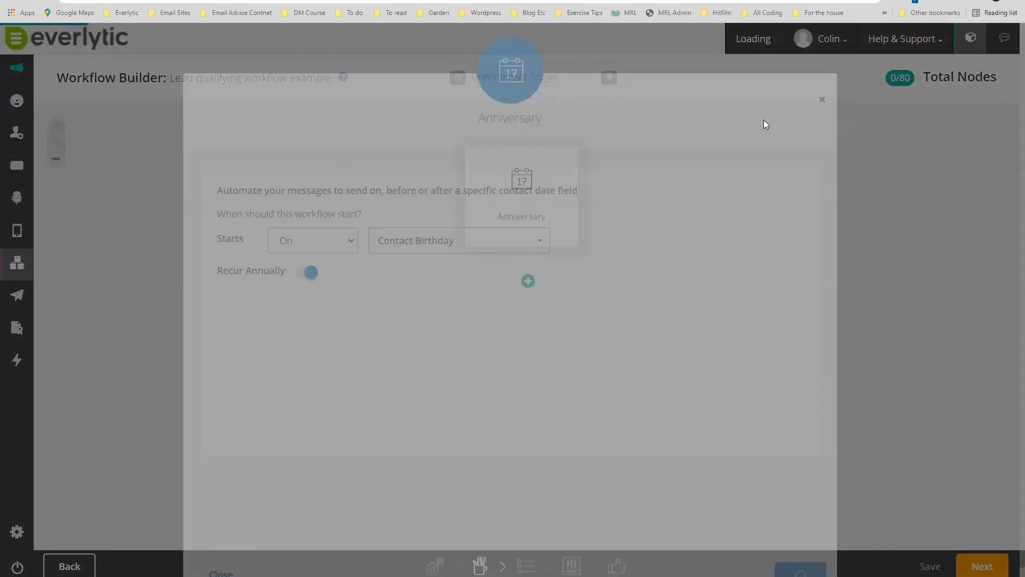
Choose a Once-off Start Date trigger and pick 18 March 2022.
left_click(822, 102)
left_click(523, 197)
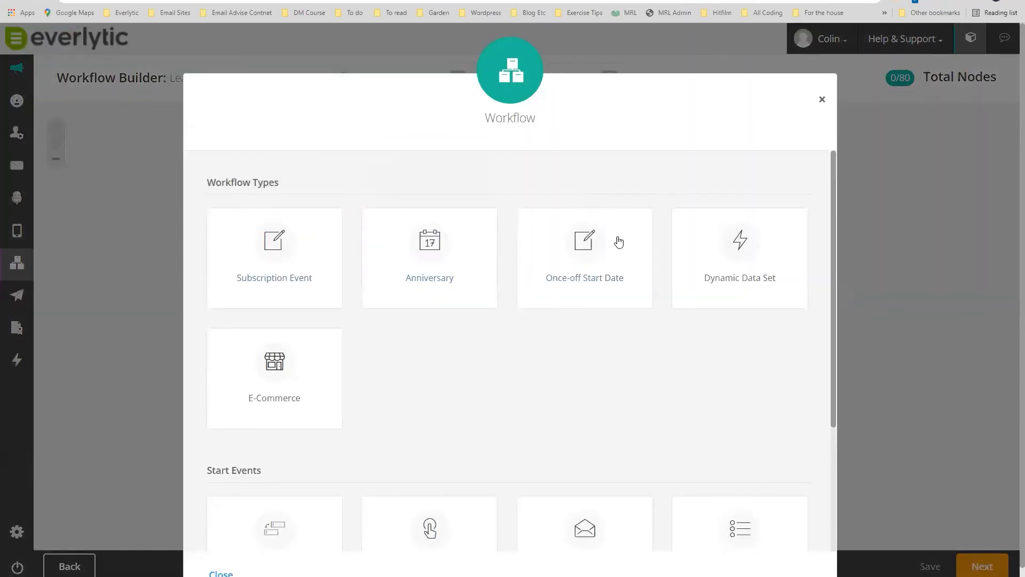
left_click(590, 253)
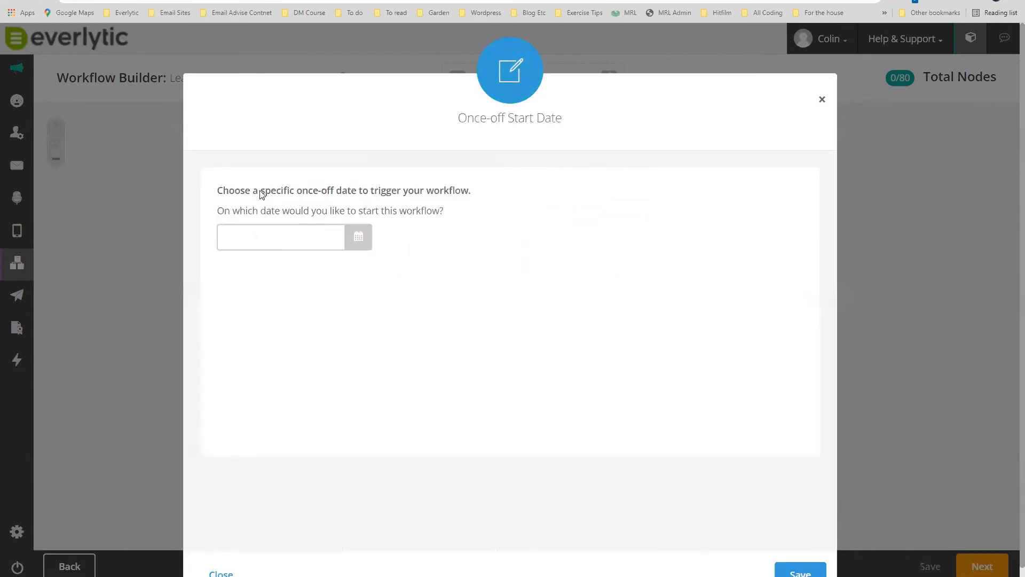
left_click(284, 239)
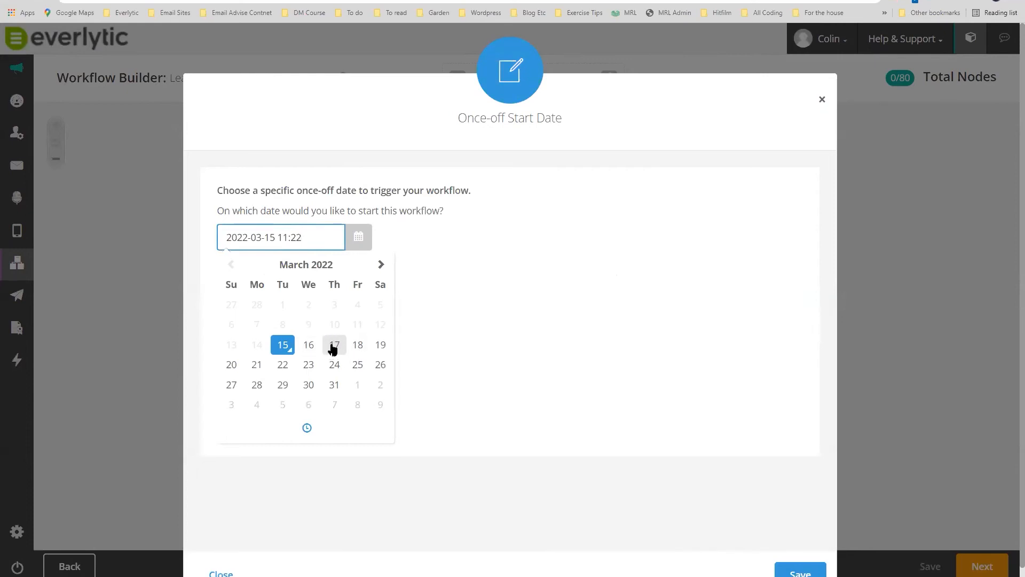
left_click(358, 349)
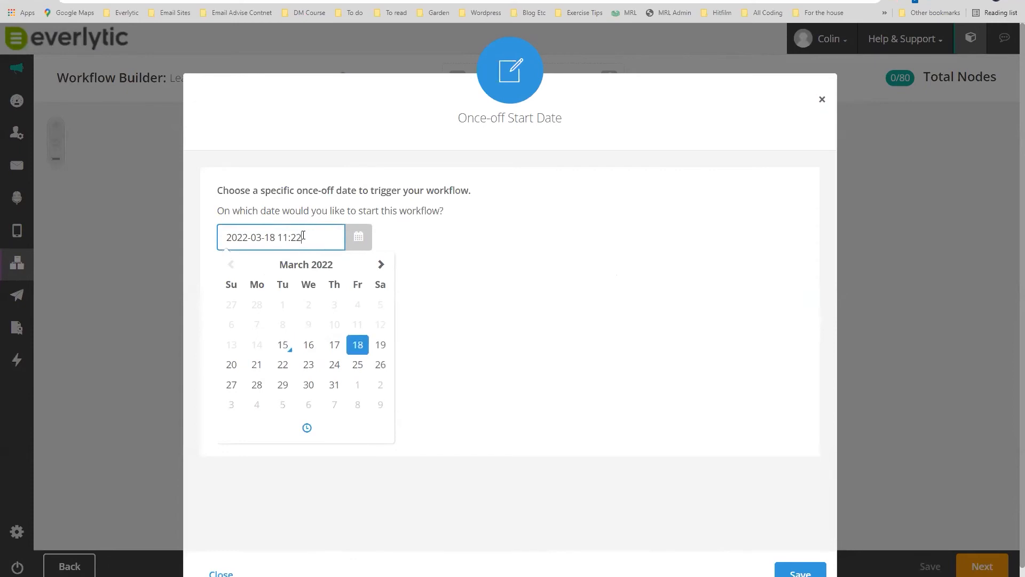
Set the start time to 08:00 and save the once-off start date.
left_click(307, 427)
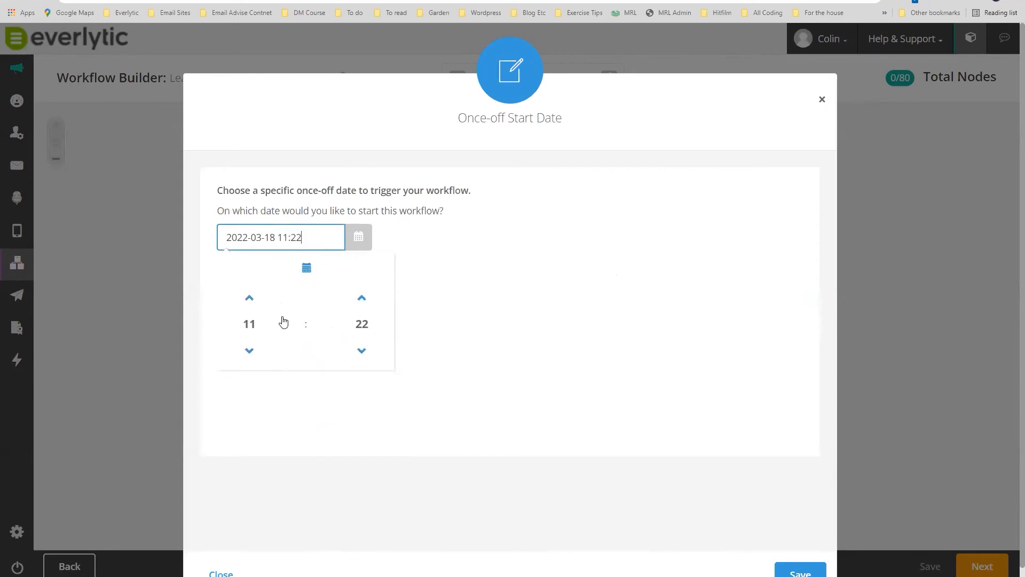
left_click(251, 351)
left_click(251, 351)
left_click(251, 351)
left_click(251, 350)
left_click(249, 297)
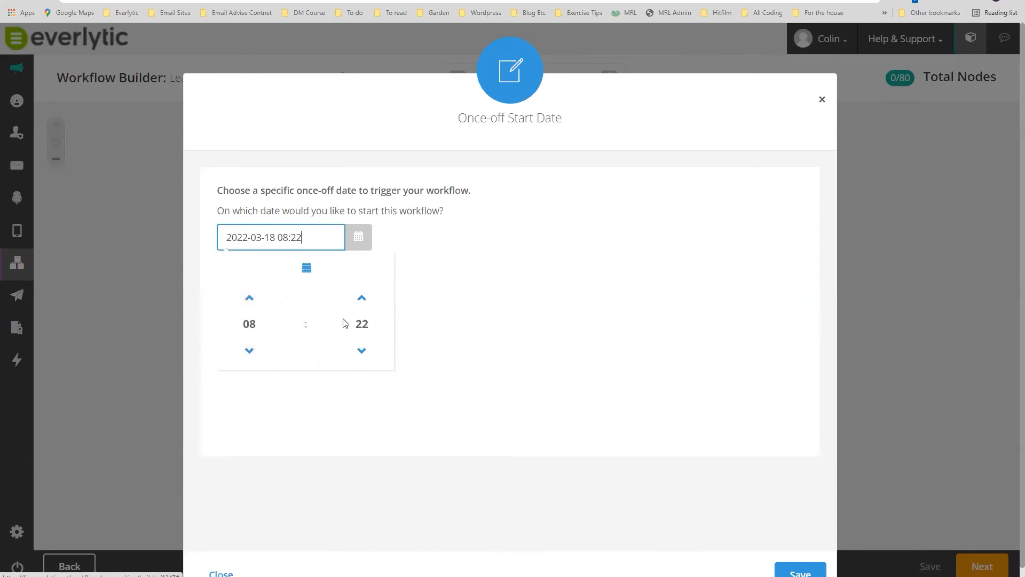
left_click(360, 328)
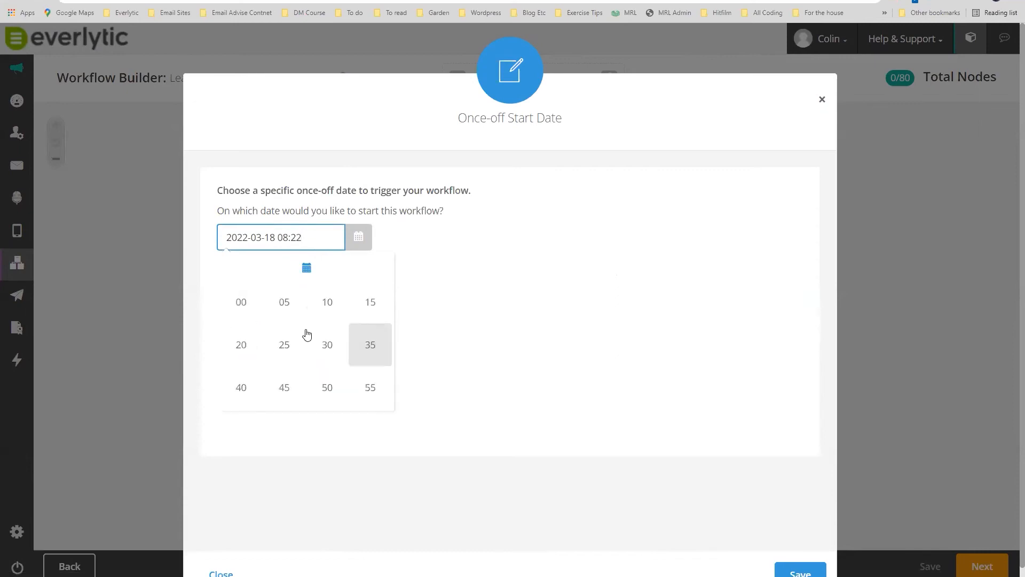
left_click(241, 301)
left_click(502, 267)
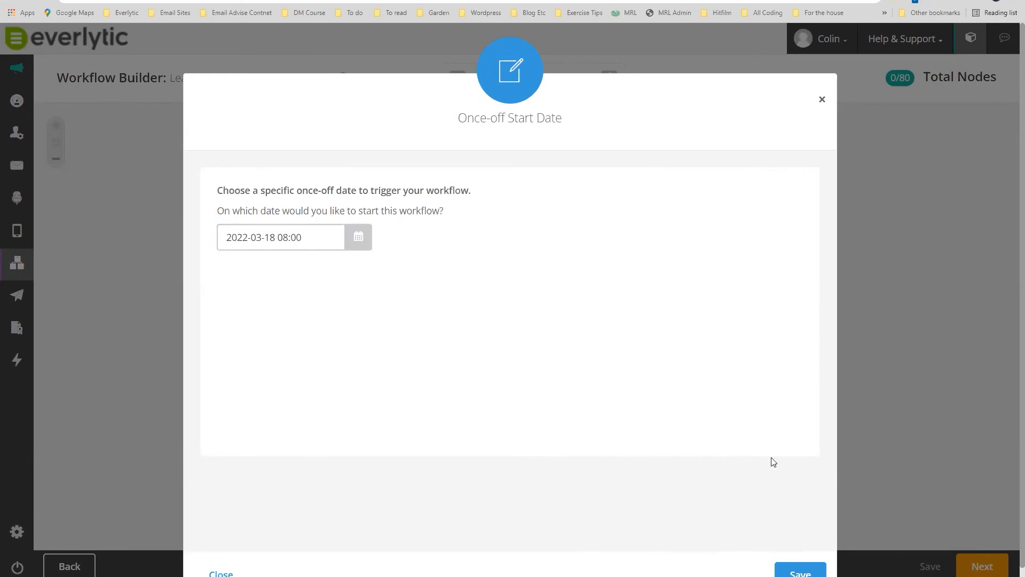
left_click(800, 572)
left_click(823, 102)
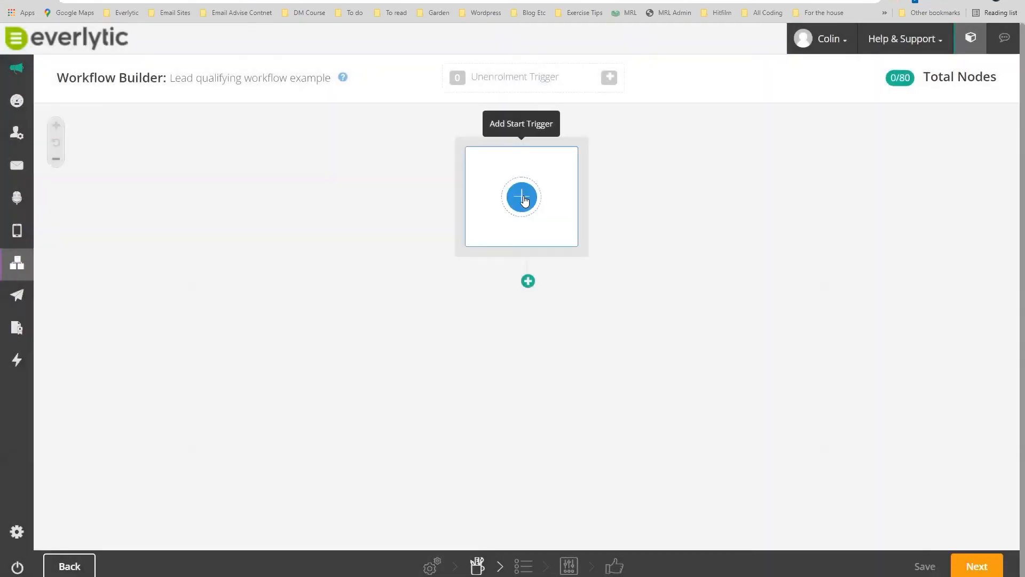
left_click(552, 196)
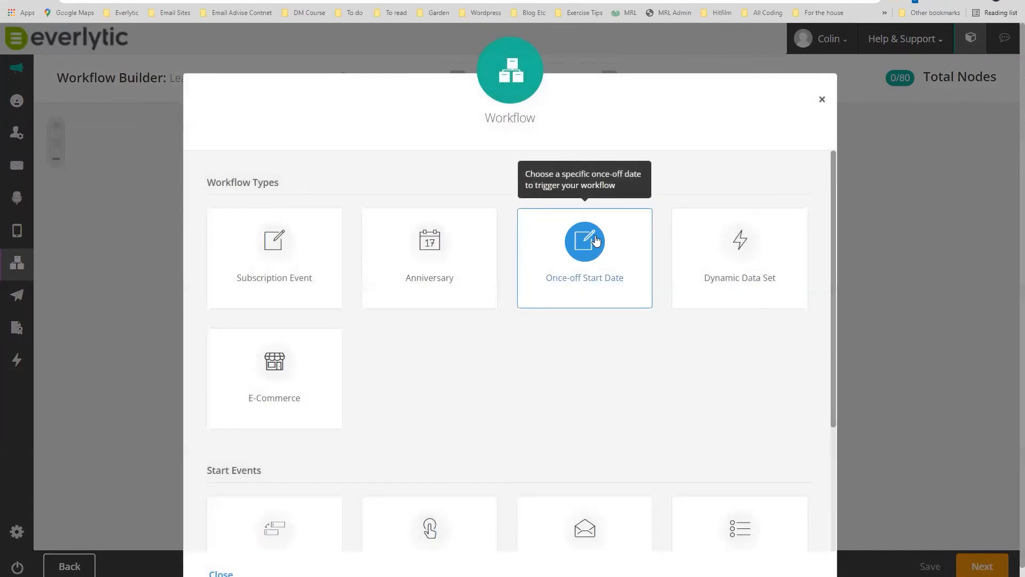
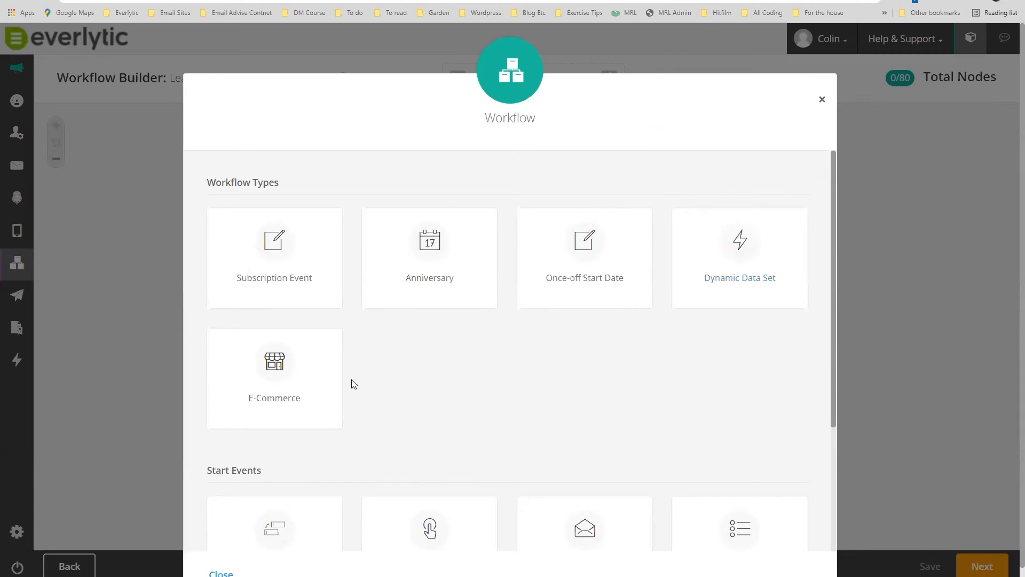
Look over the E-Commerce trigger options without saving, then return to the start trigger list.
left_click(277, 374)
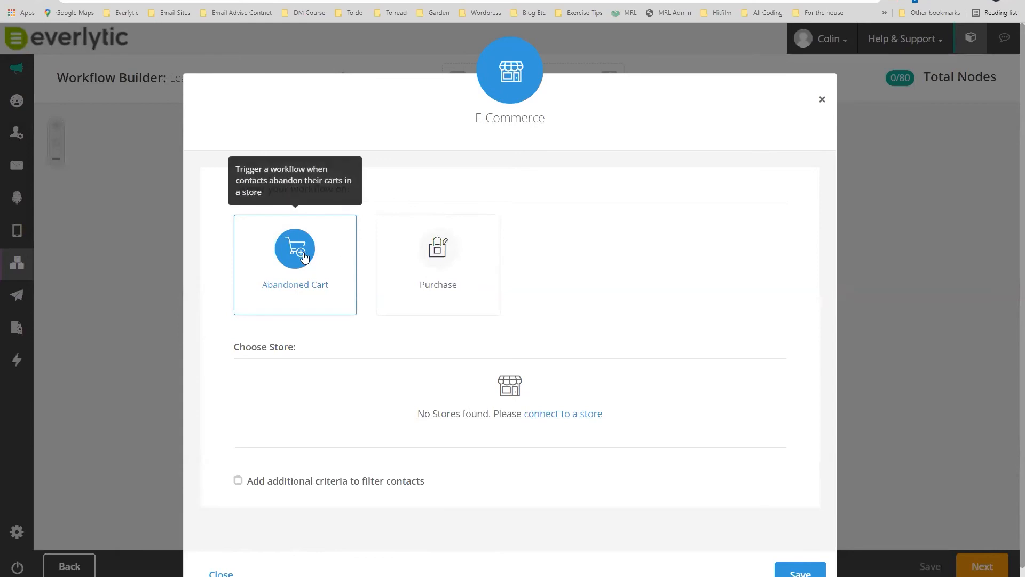
left_click(822, 100)
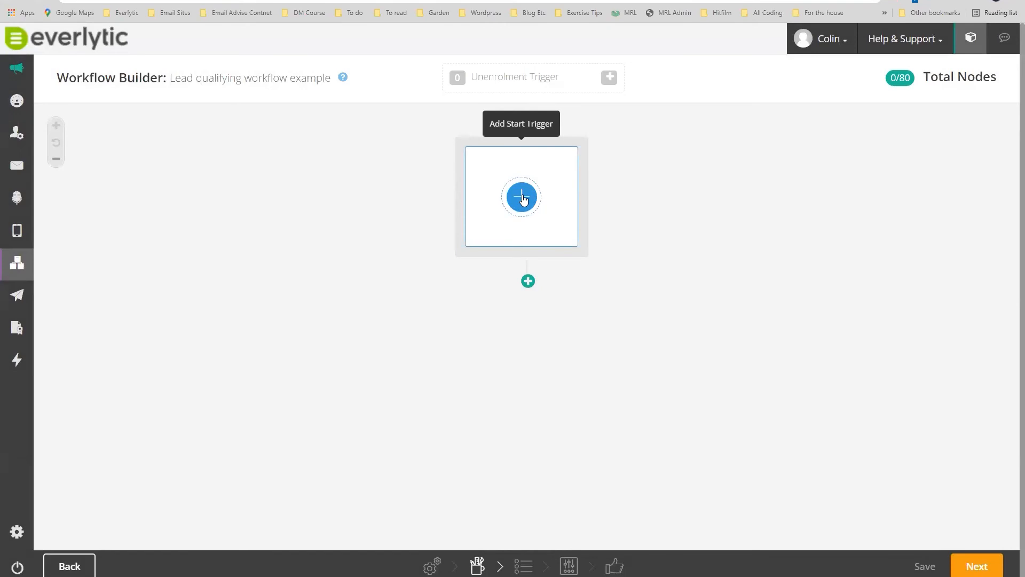
left_click(522, 197)
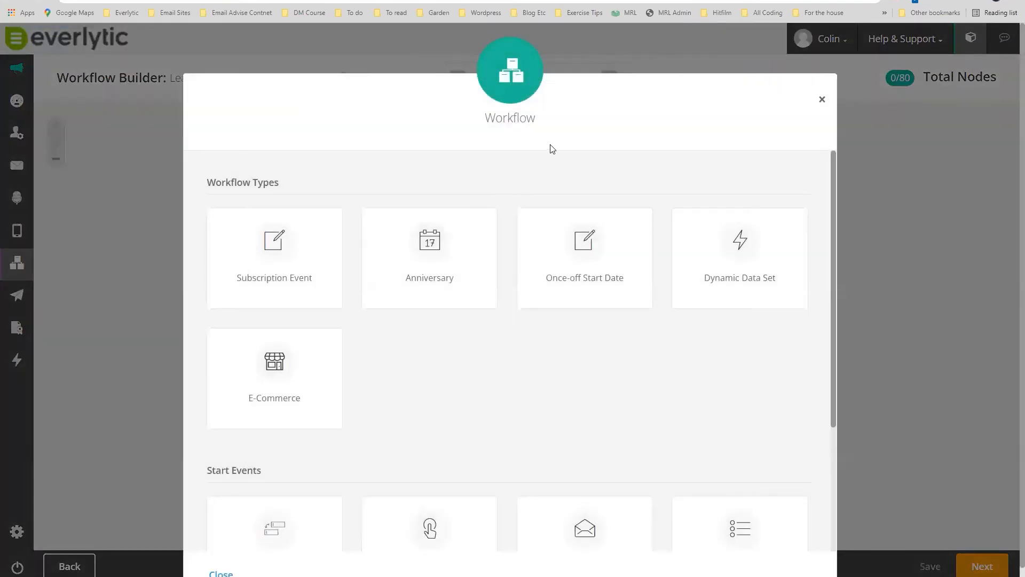
scroll(491, 326, "down", 2)
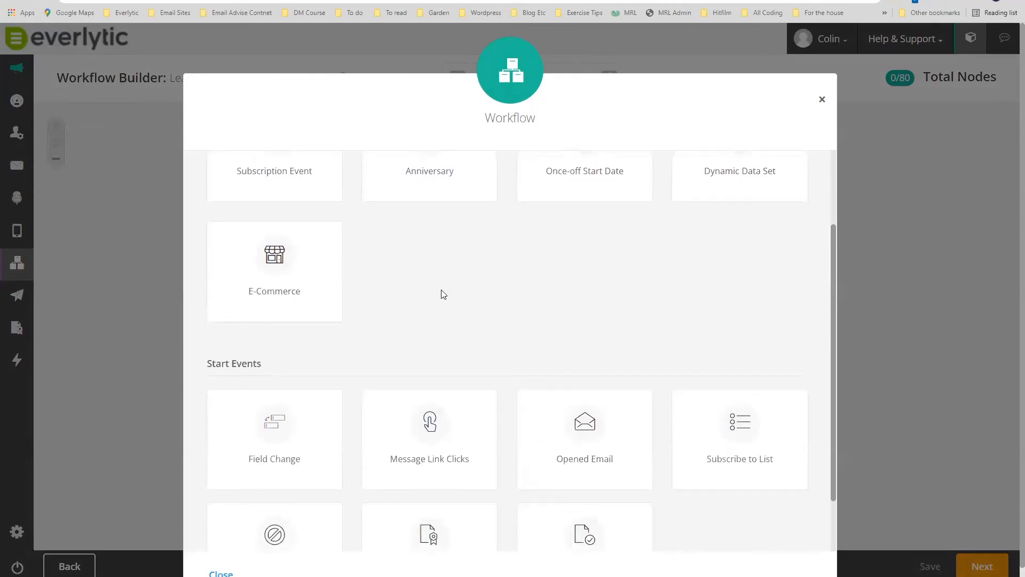
scroll(441, 294, "down", 1)
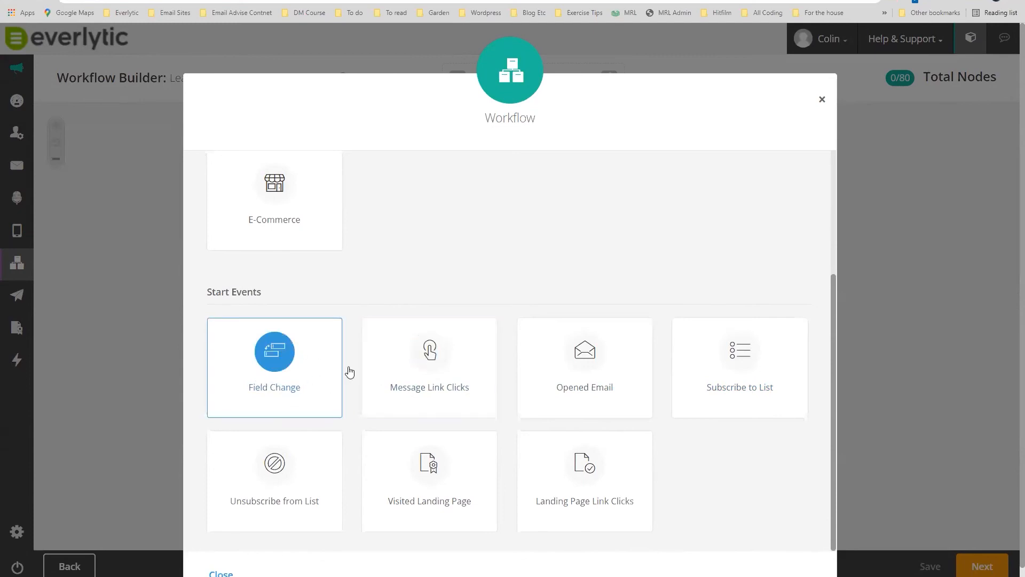
scroll(561, 295, "up", 3)
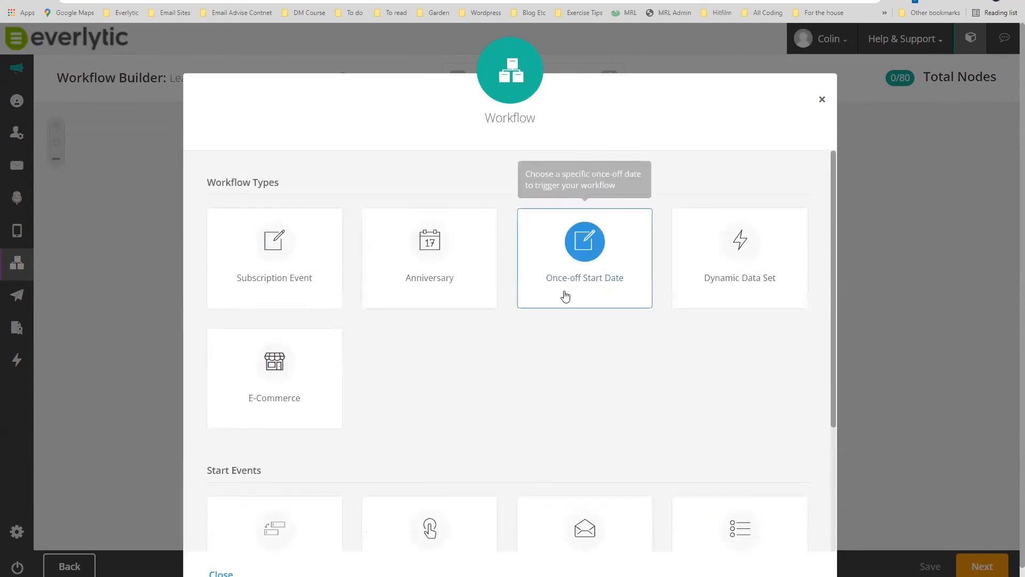
Set a Once-off Start Date trigger for 18 March 2022 at 09:00 and save it.
left_click(584, 242)
left_click(242, 239)
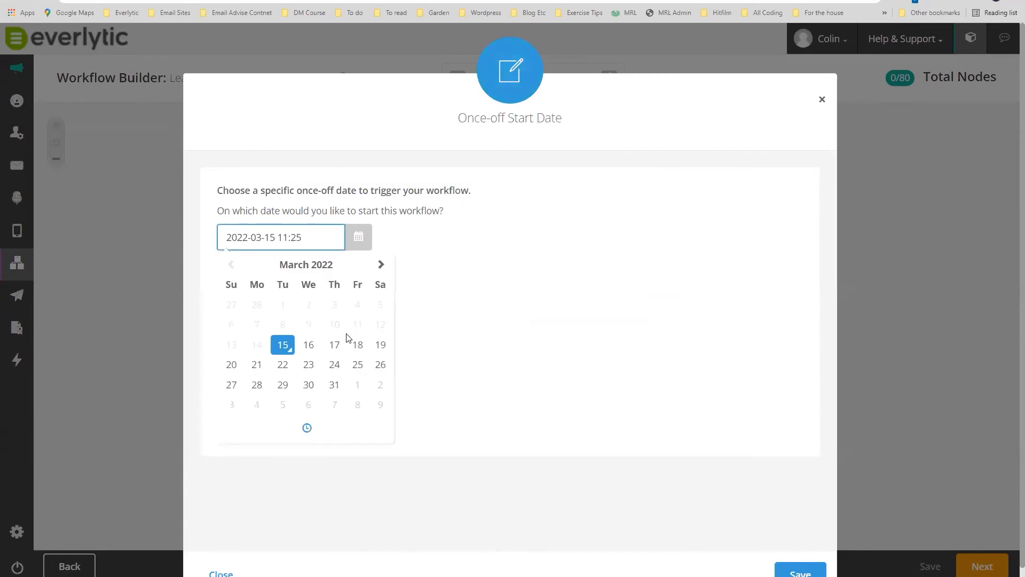
left_click(358, 345)
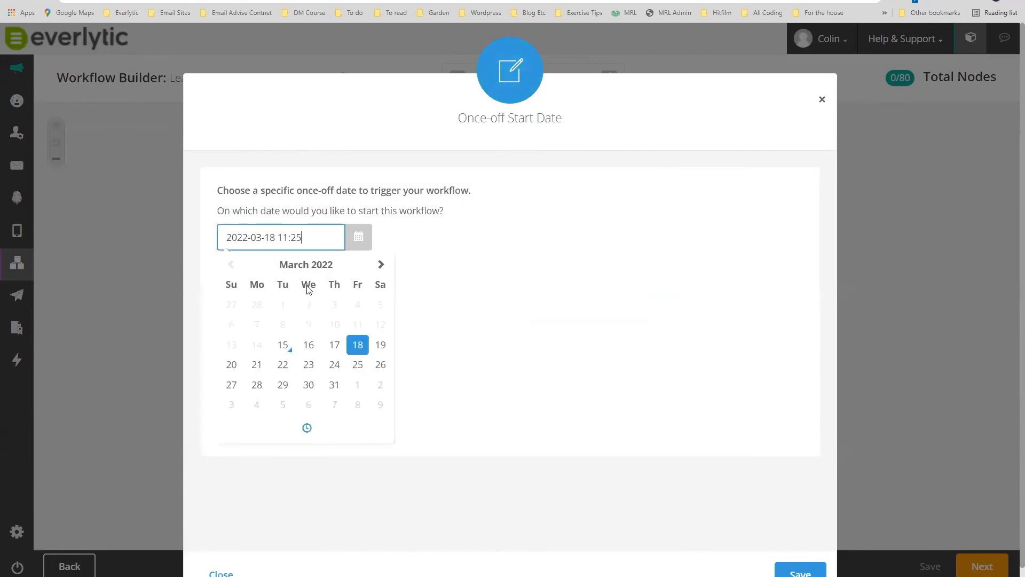
left_click(307, 426)
left_click(249, 352)
left_click(248, 351)
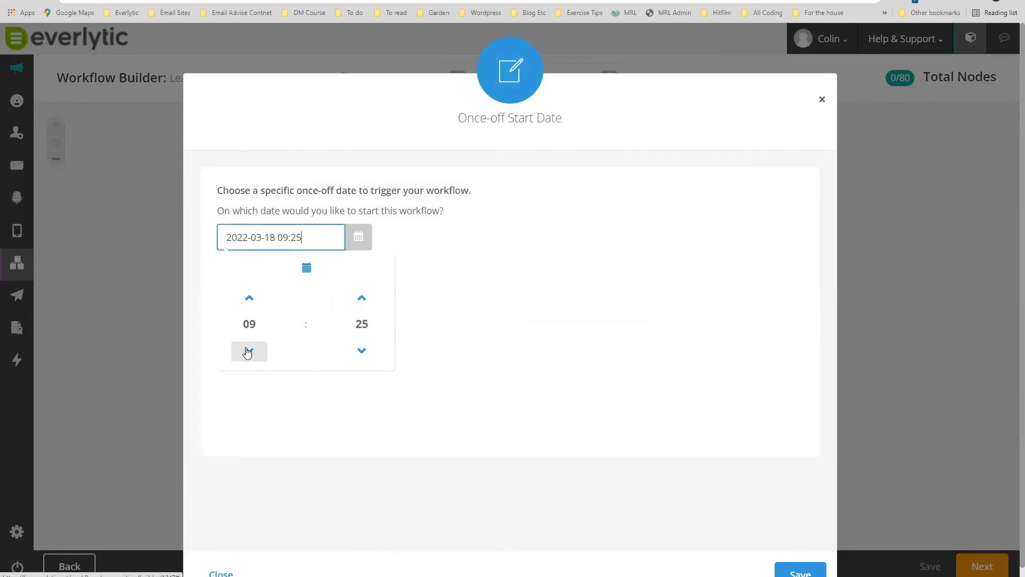
left_click(362, 325)
left_click(241, 302)
left_click(496, 269)
left_click(791, 570)
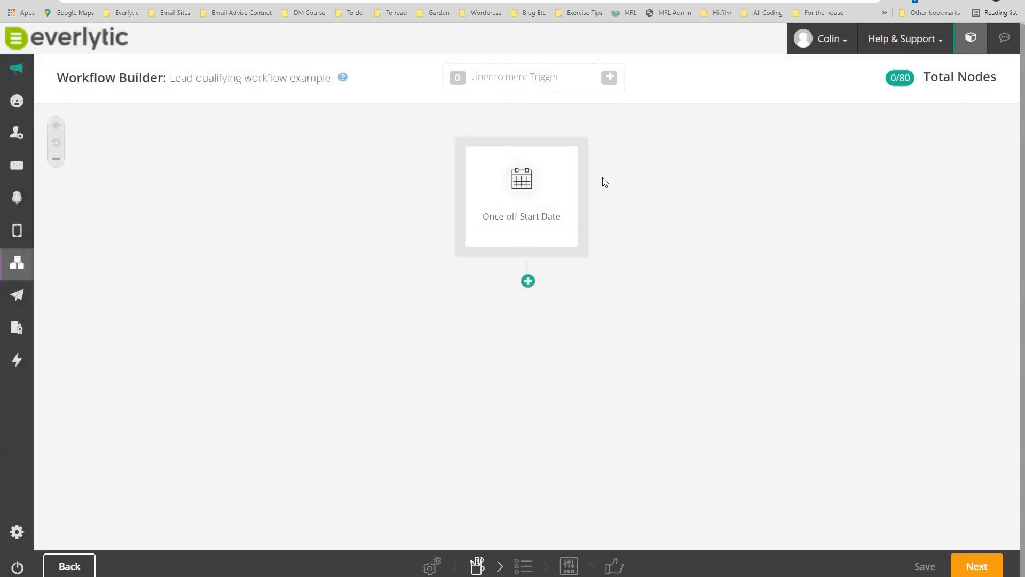
mouse_move(522, 184)
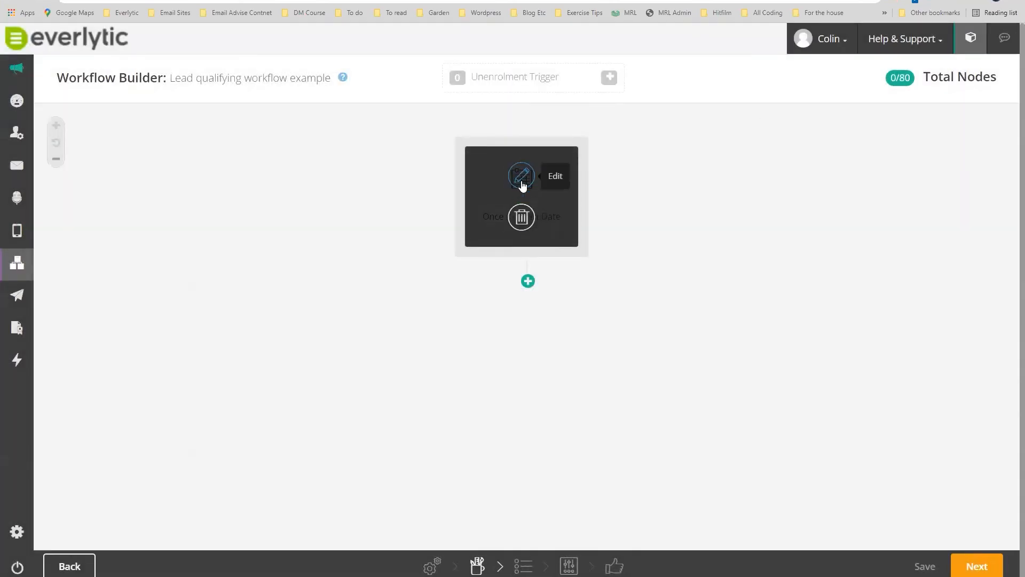
Add a Delay step below the start trigger with all wait values left at 0.
left_click(526, 281)
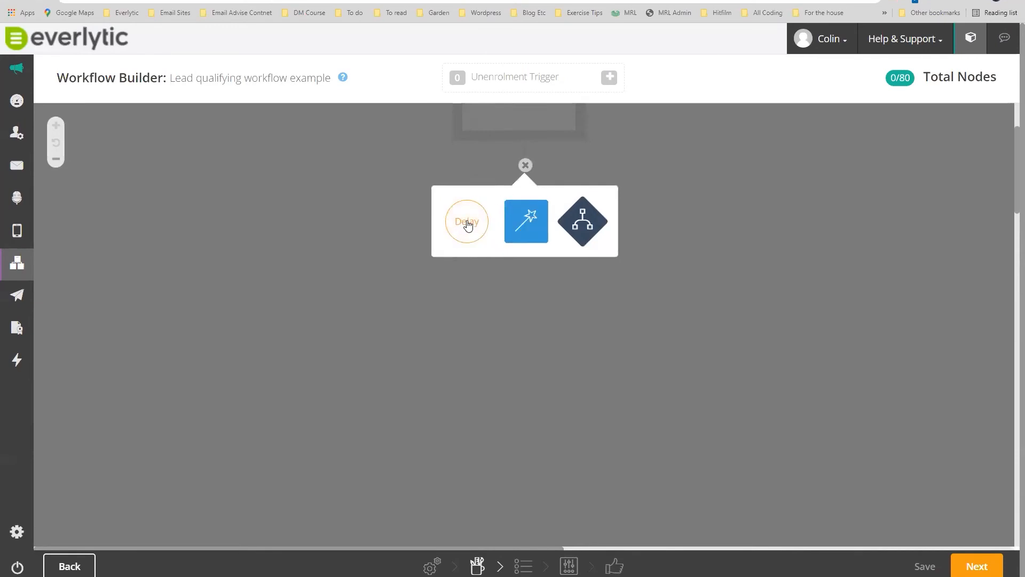
left_click(468, 225)
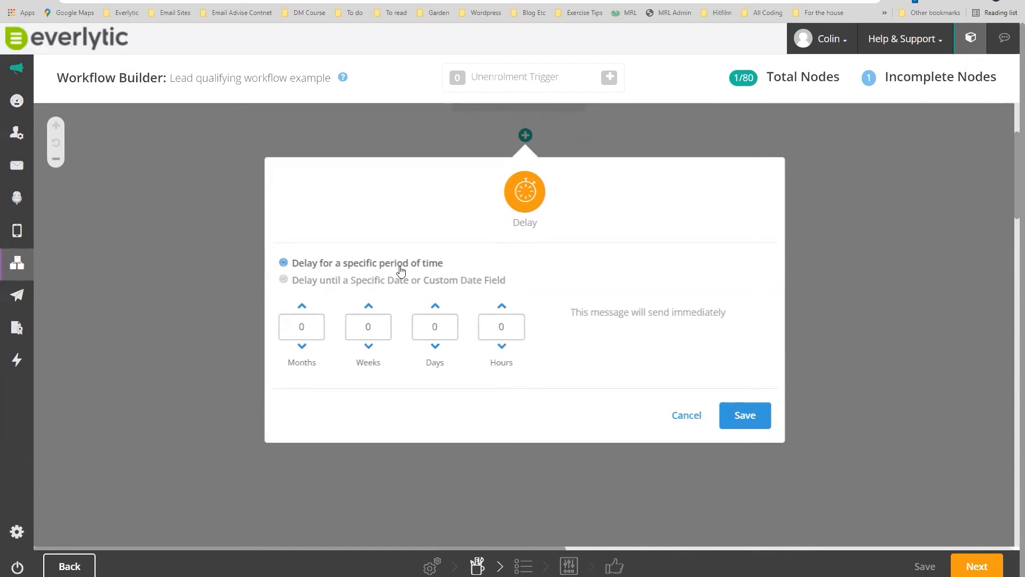
left_click(743, 418)
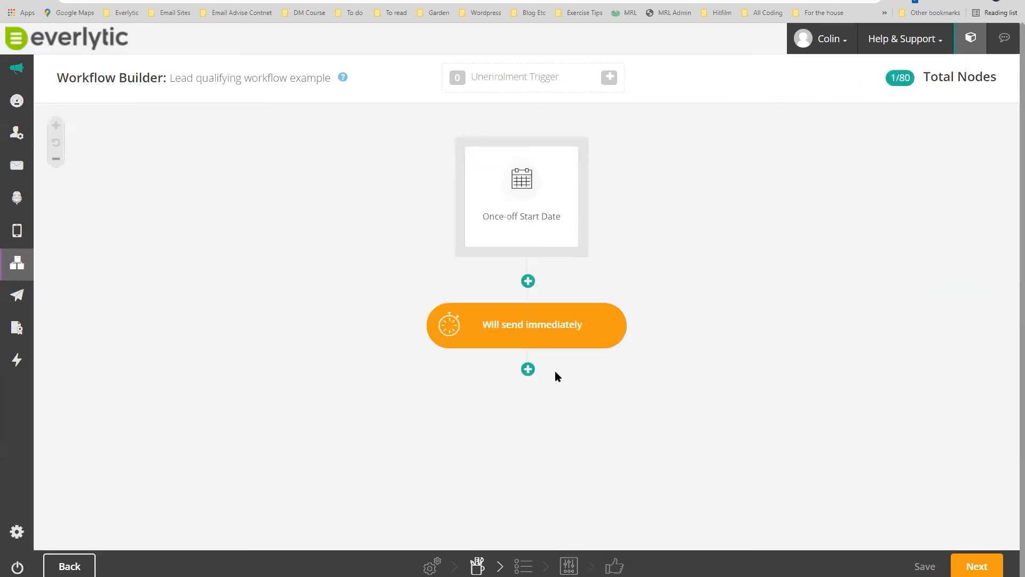
Add a Send Email action below the delay node.
left_click(526, 367)
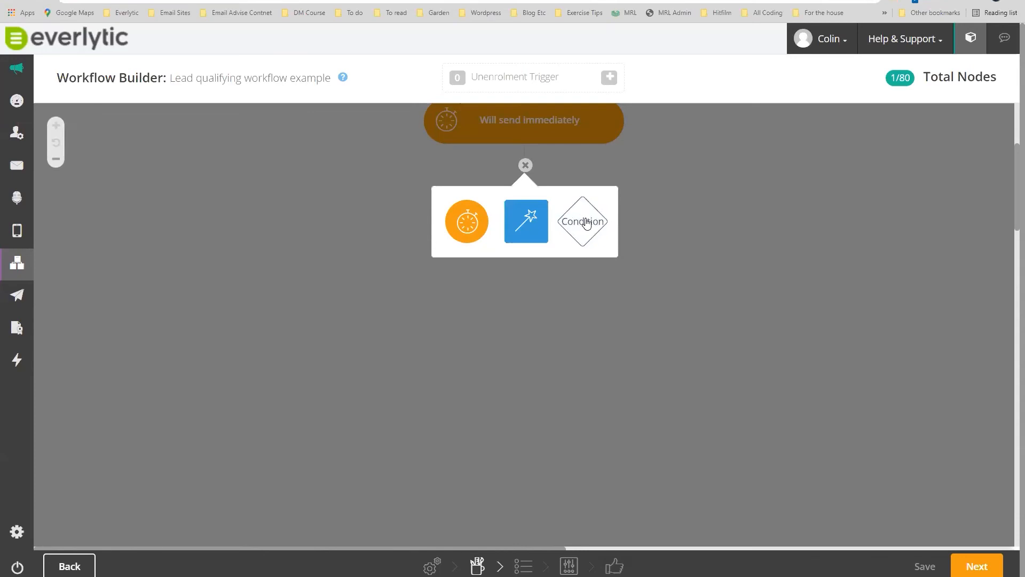
left_click(527, 225)
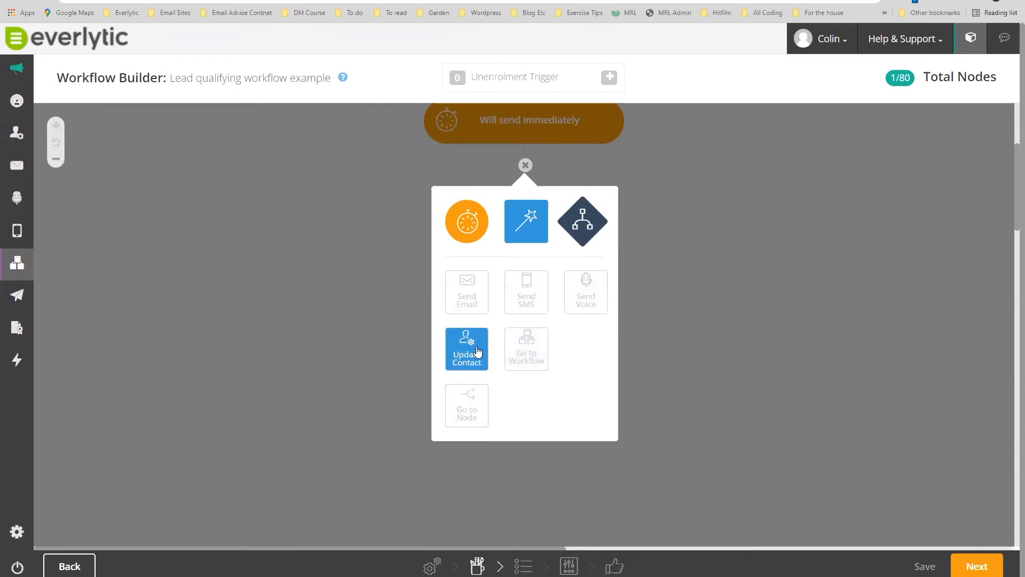
left_click(464, 298)
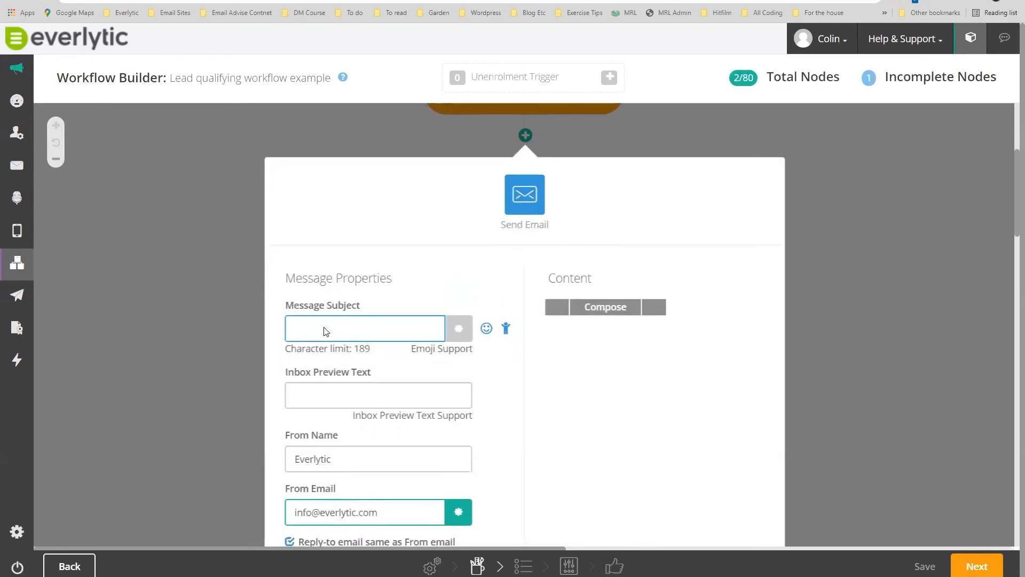
Check the sender name and email, then start the Message Subject with 'Thank you'.
left_click(298, 352)
double_click(291, 352)
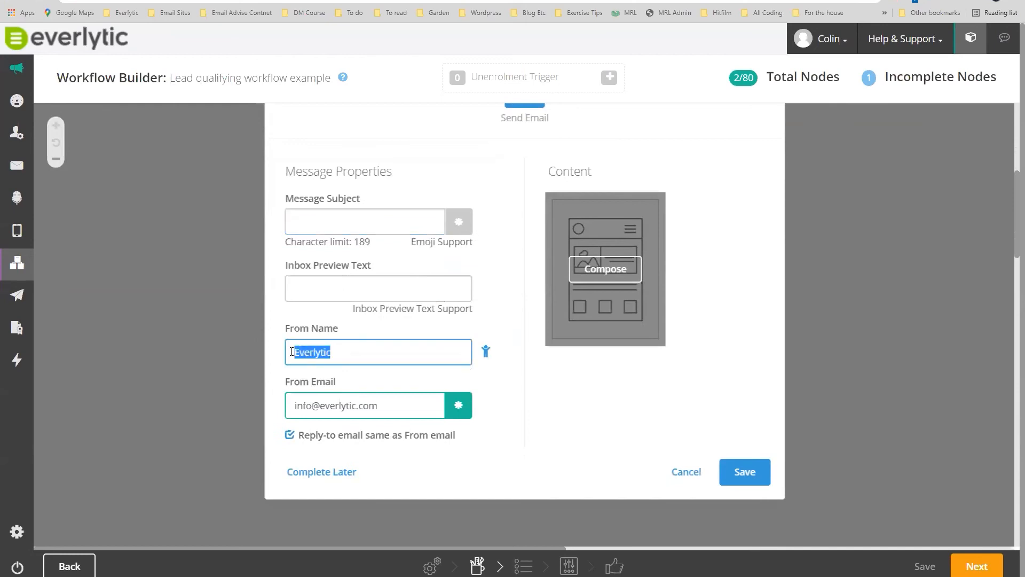
left_click_drag(389, 405, 290, 404)
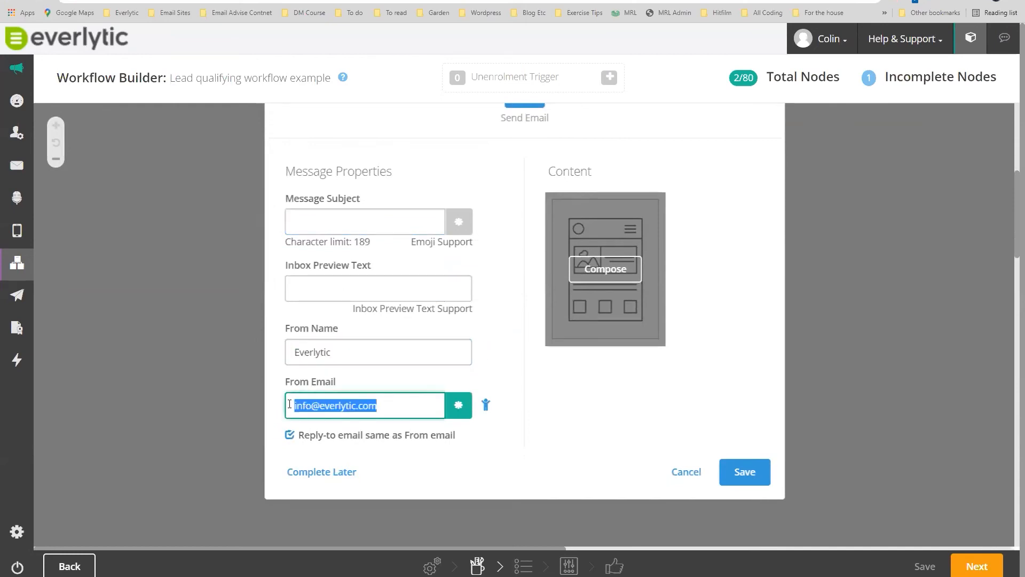
left_click(301, 223)
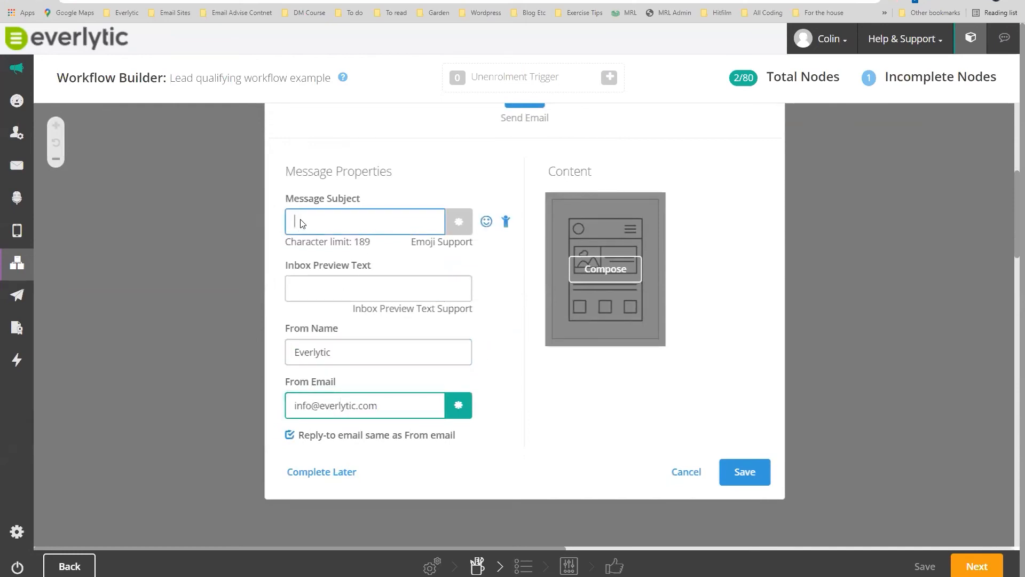
type("Thank you")
Insert the contact first-name field with fallback 'the', then remove that placeholder again.
left_click(505, 223)
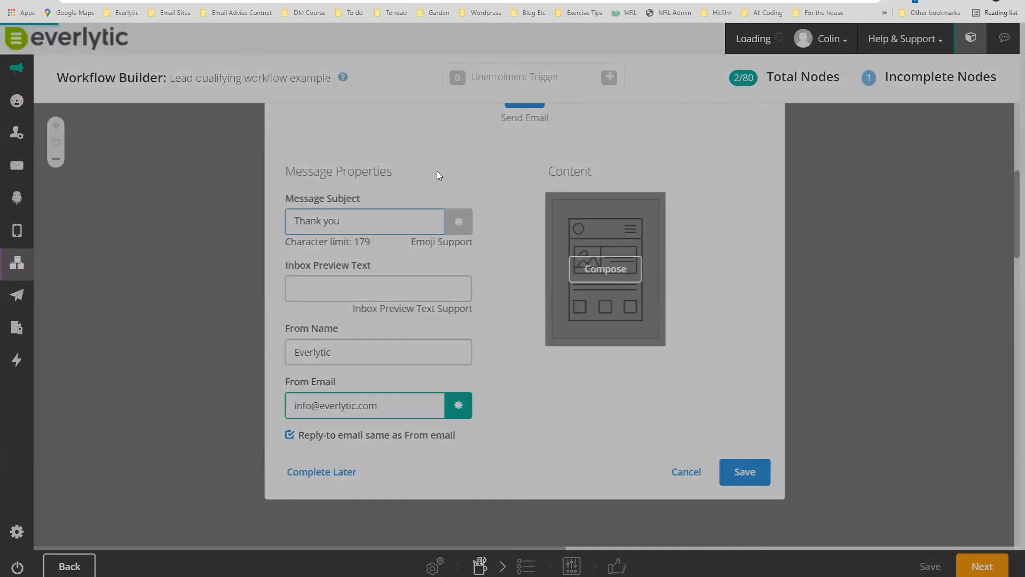
left_click(446, 111)
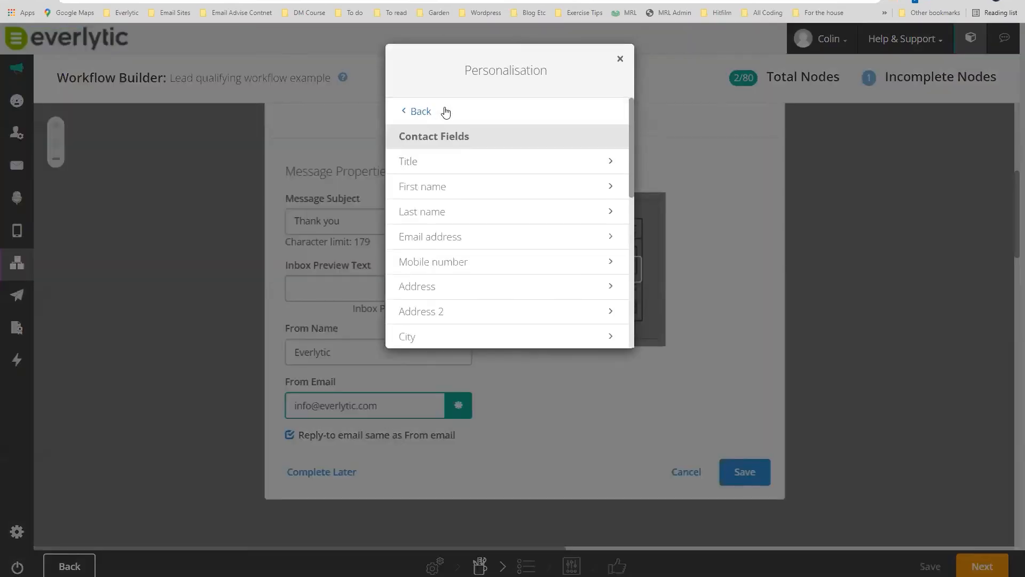
left_click(421, 191)
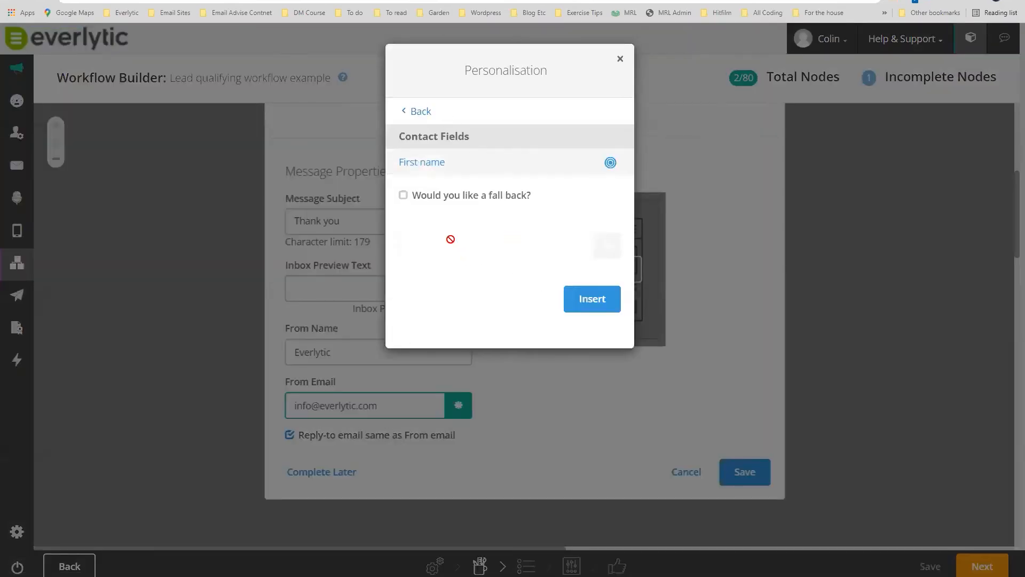
left_click(404, 196)
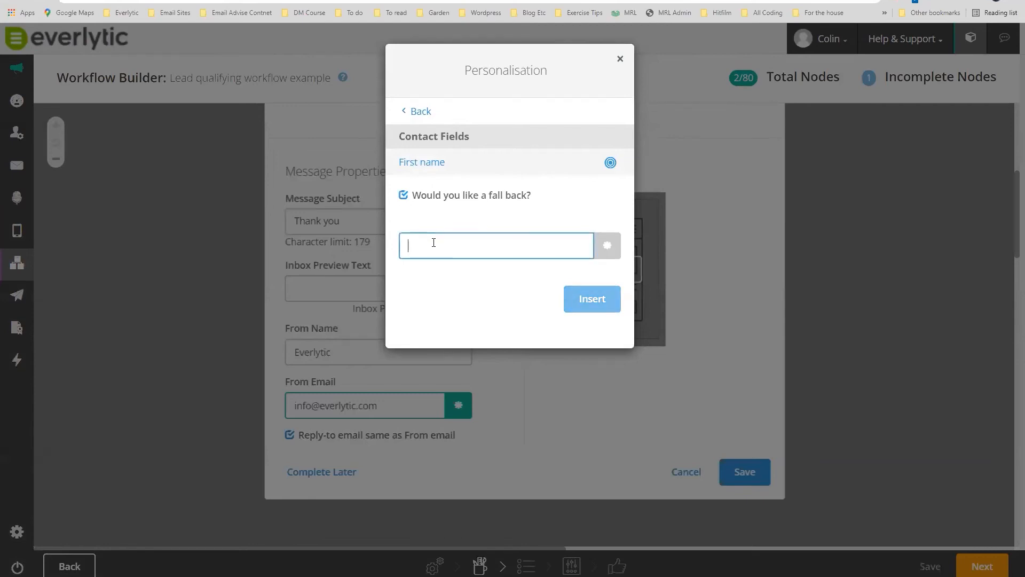
type("there")
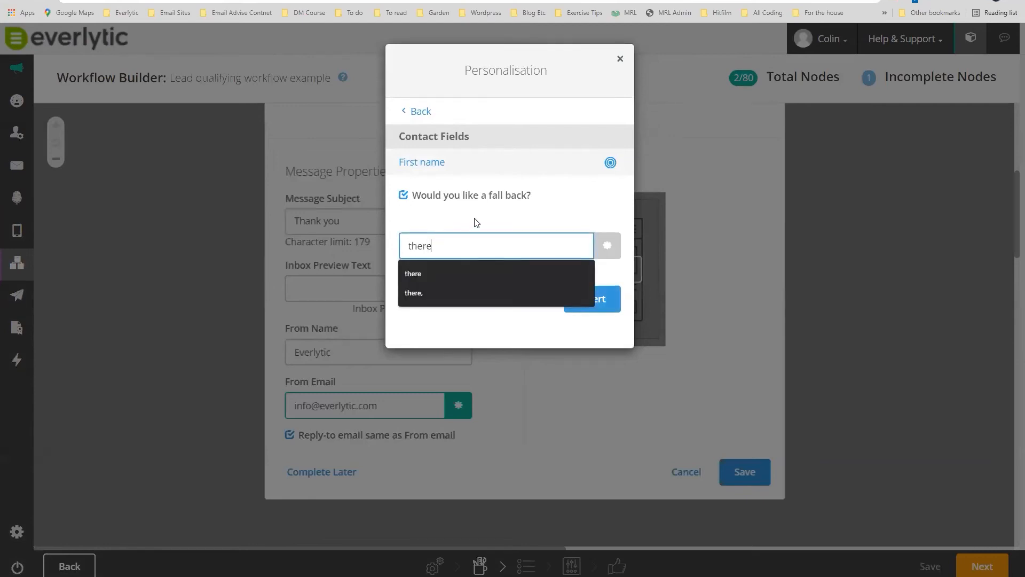
left_click(592, 299)
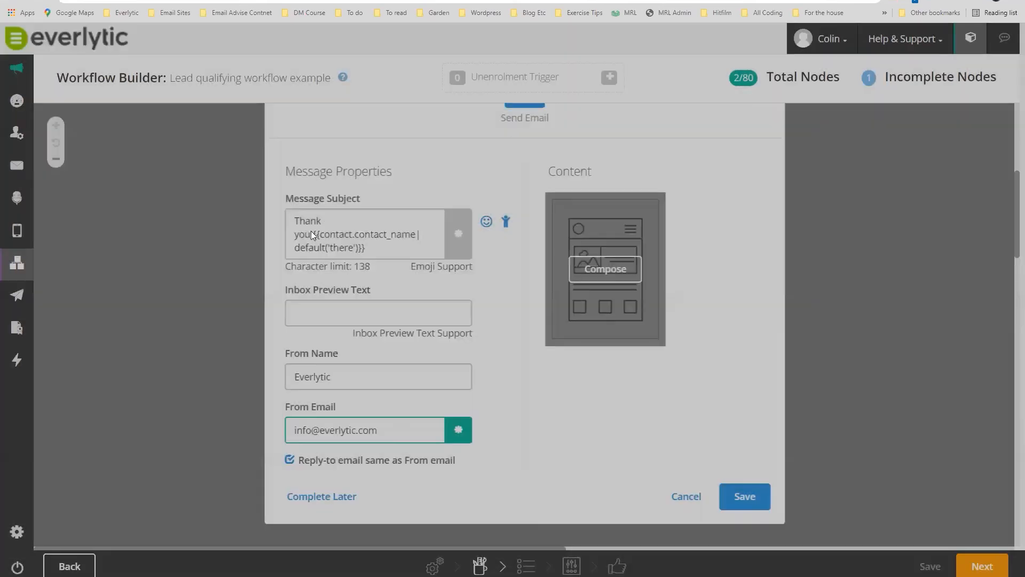
left_click(367, 250)
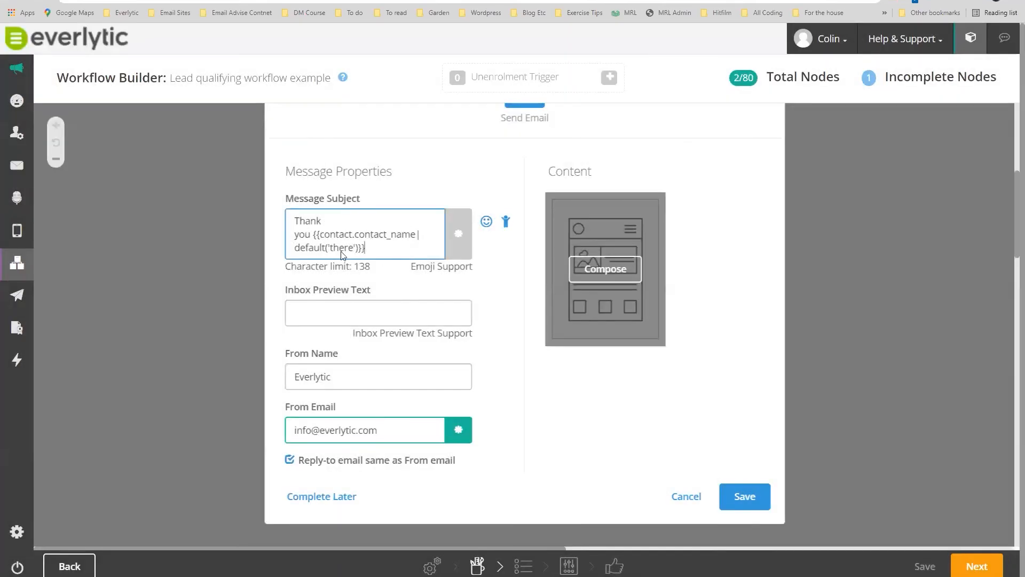
left_click_drag(371, 250, 315, 235)
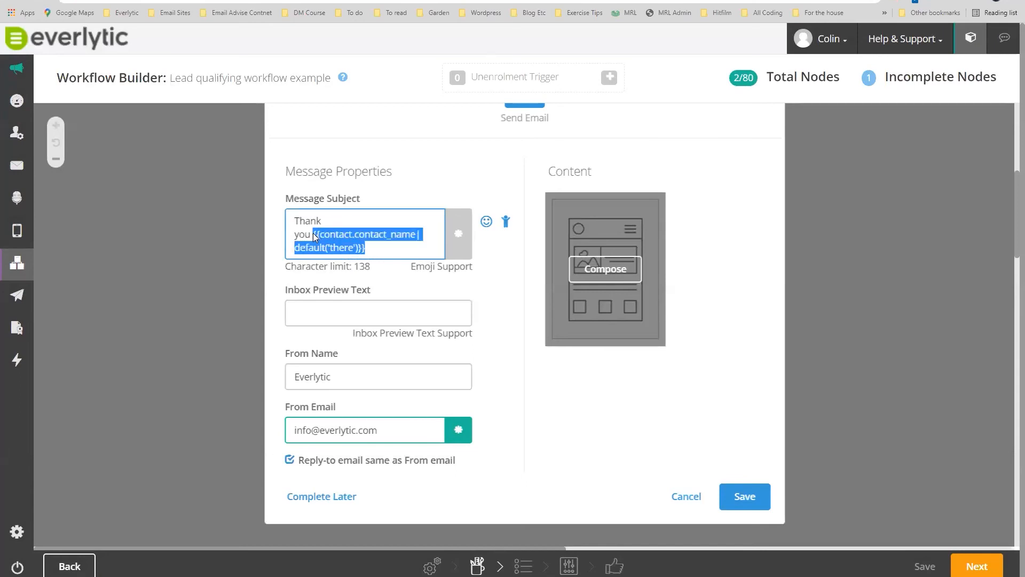
key("BackSpace")
Reinsert the first name without fallback and finish the subject with ', for attending our launch yesterday'.
left_click(486, 221)
left_click(506, 222)
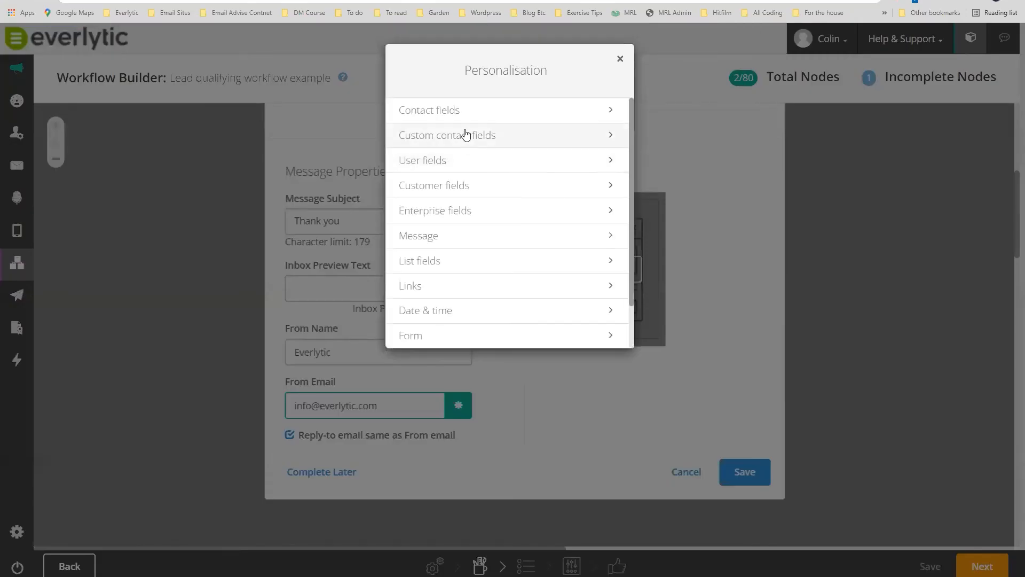
left_click(454, 110)
left_click(420, 188)
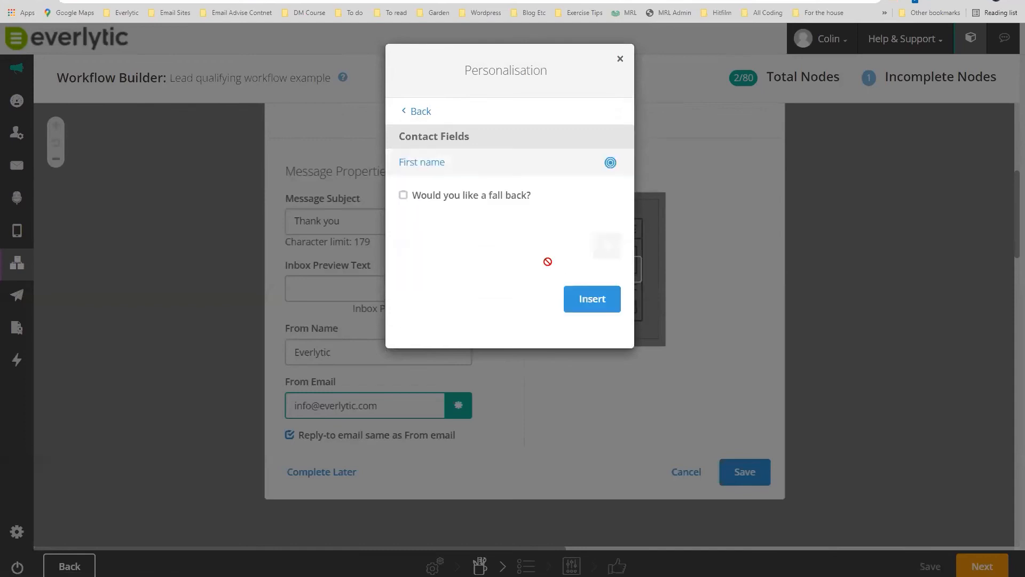
left_click(592, 297)
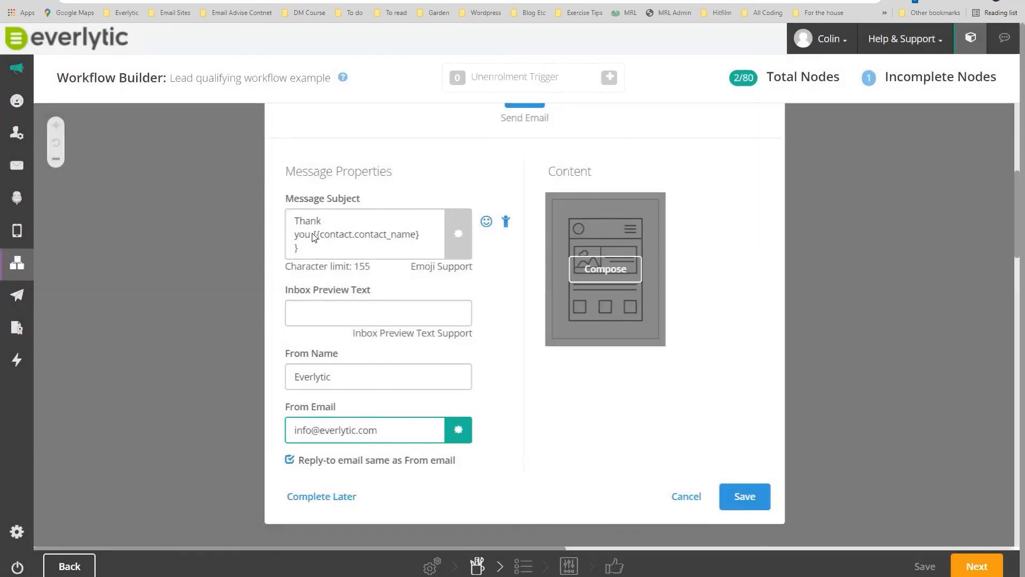
left_click(303, 249)
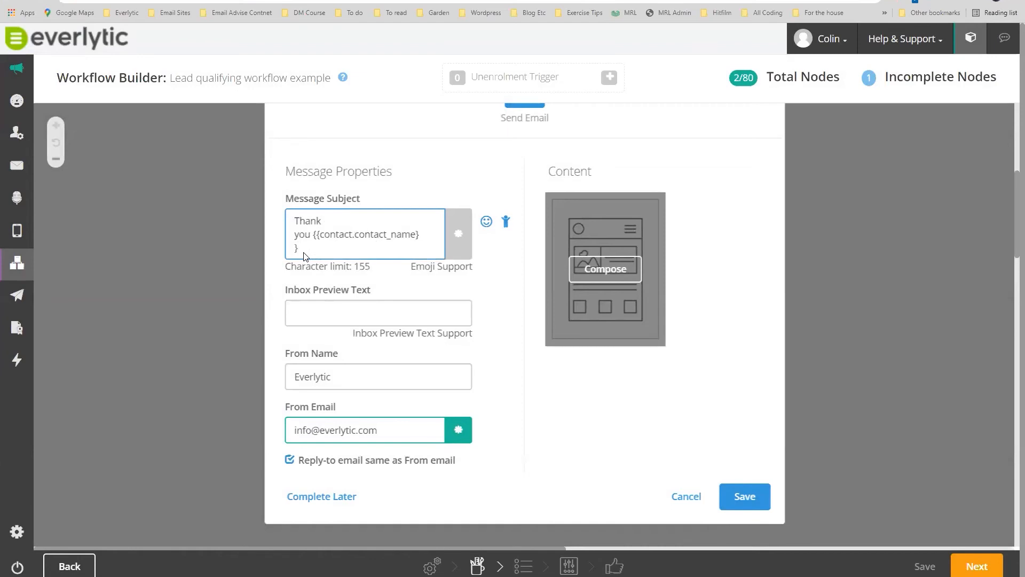
type(", for attending our launch yesterday")
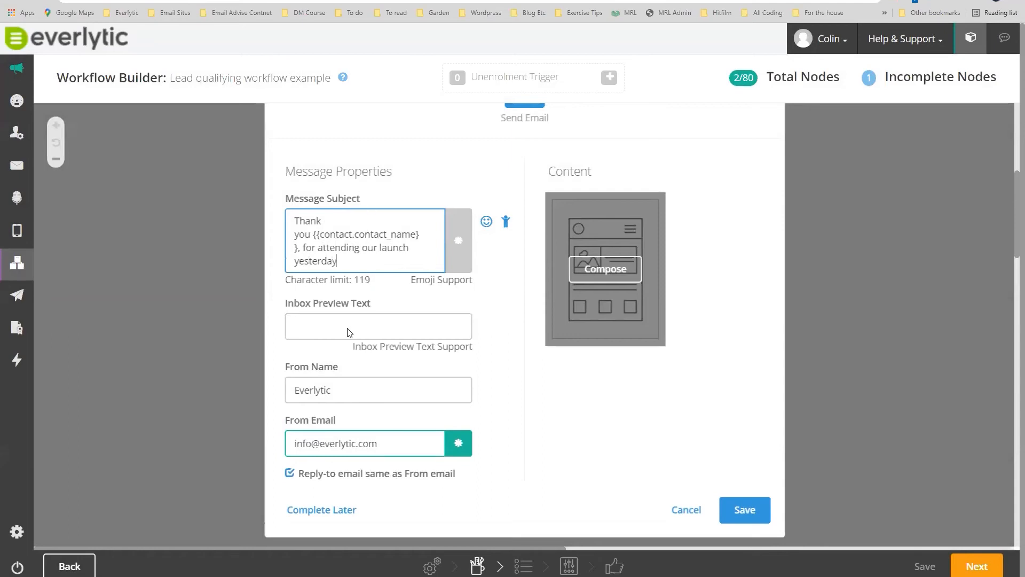
left_click(603, 266)
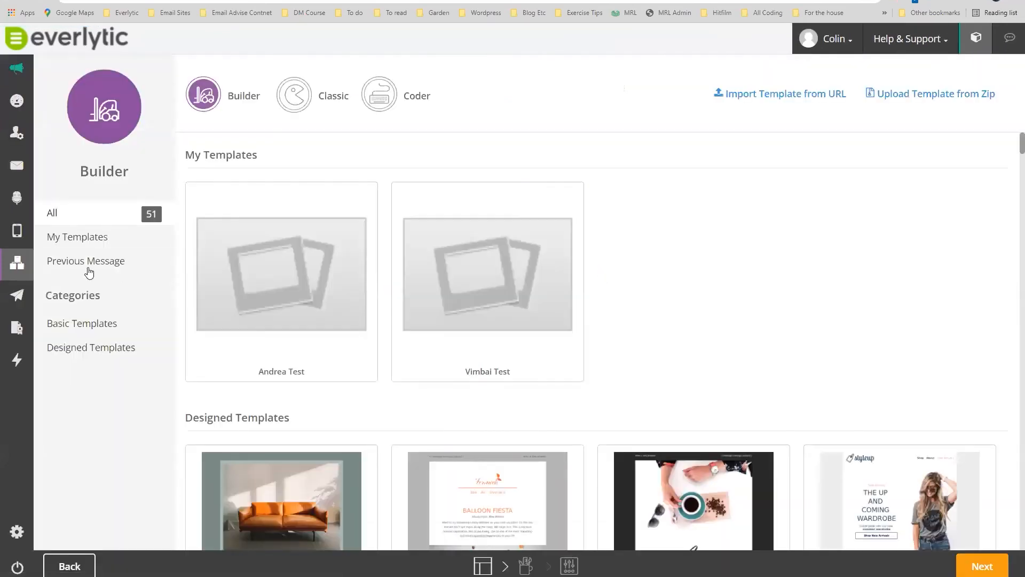
Reuse the previously sent 'always send test' design, check Tracking and Footer, and add the email to the workflow.
left_click(89, 267)
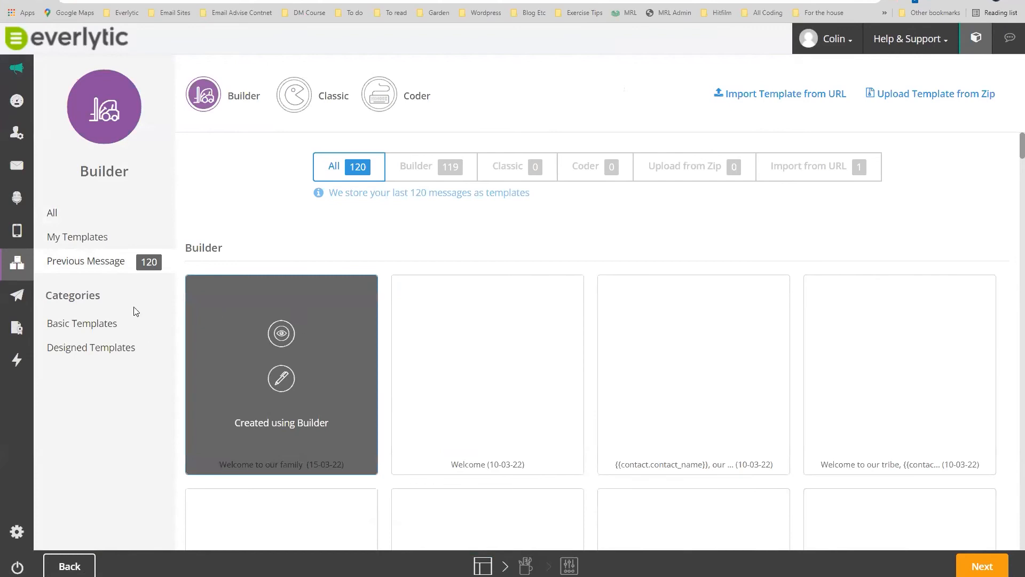
mouse_move(636, 414)
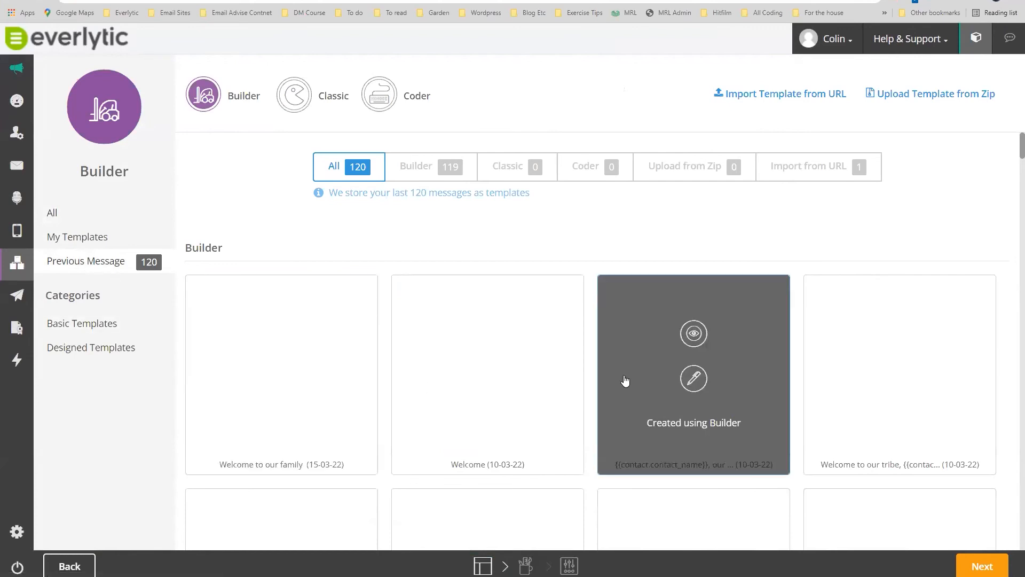
scroll(626, 381, "down", 6)
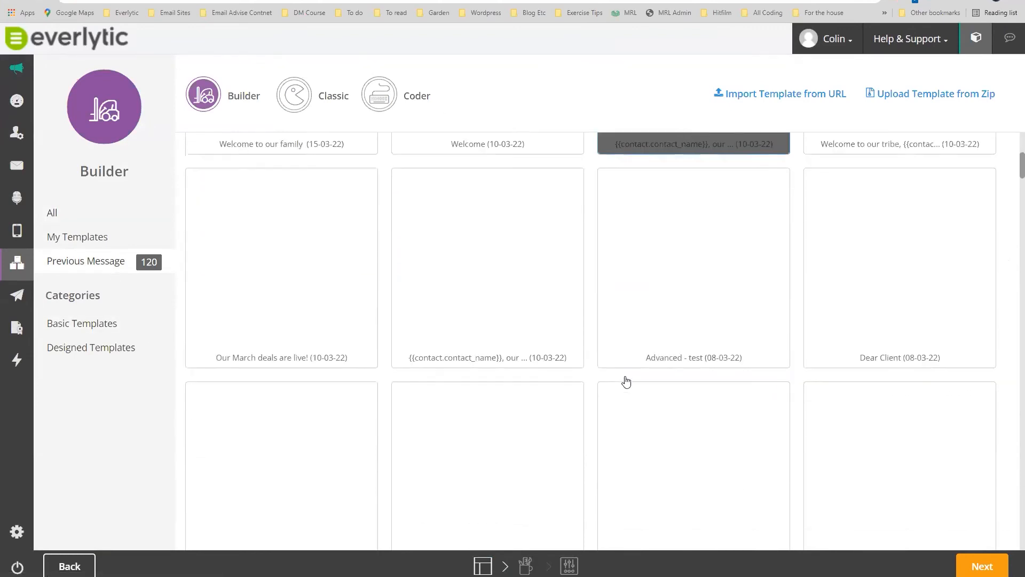
scroll(615, 397, "down", 5)
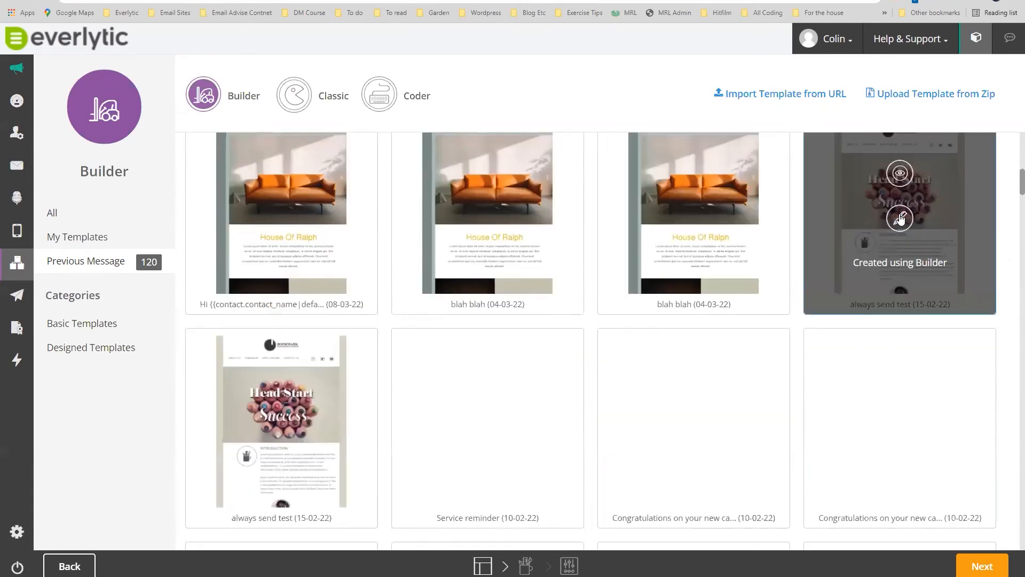
left_click(900, 218)
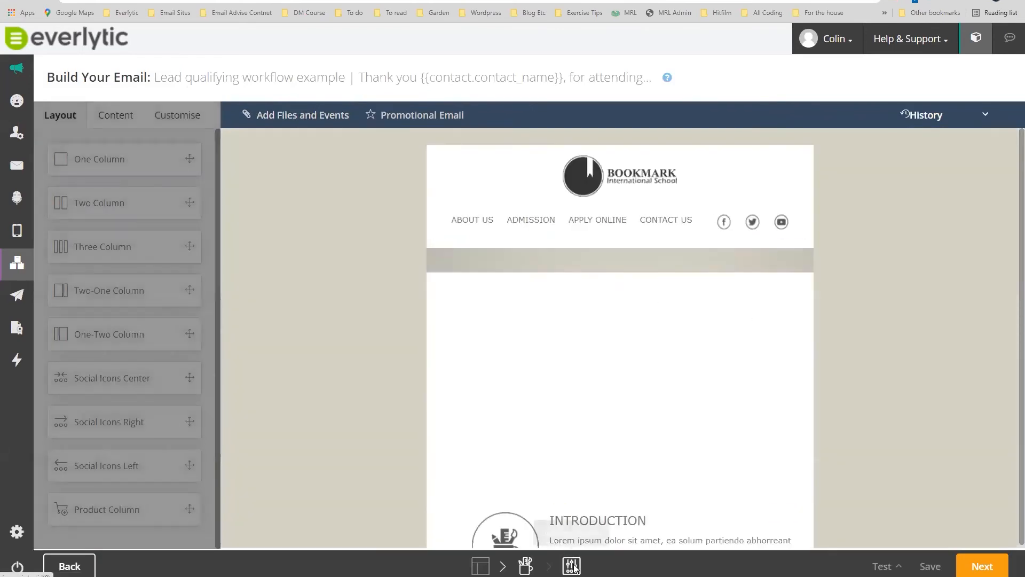
left_click(982, 565)
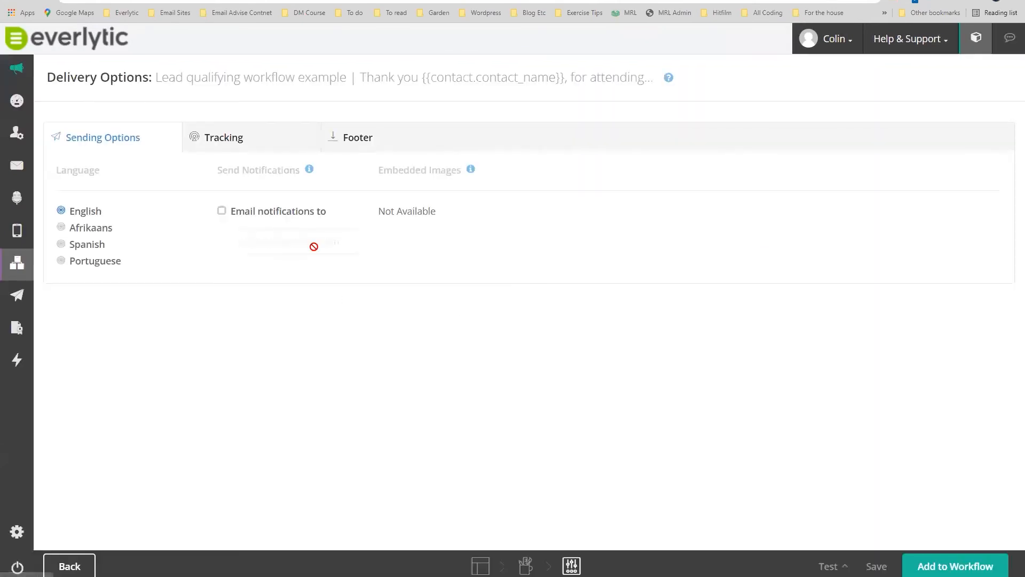
left_click(244, 139)
left_click(371, 135)
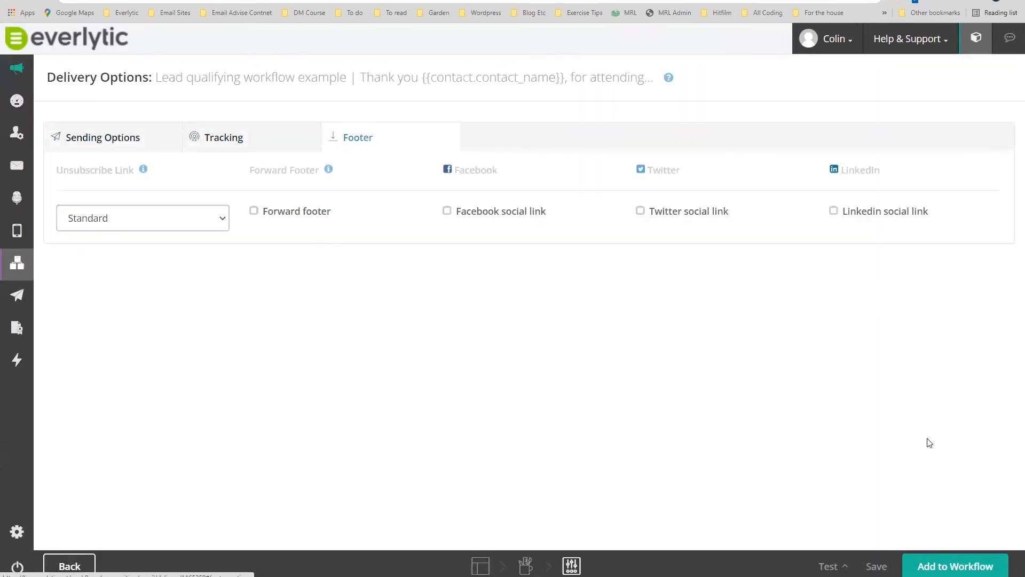
left_click(939, 569)
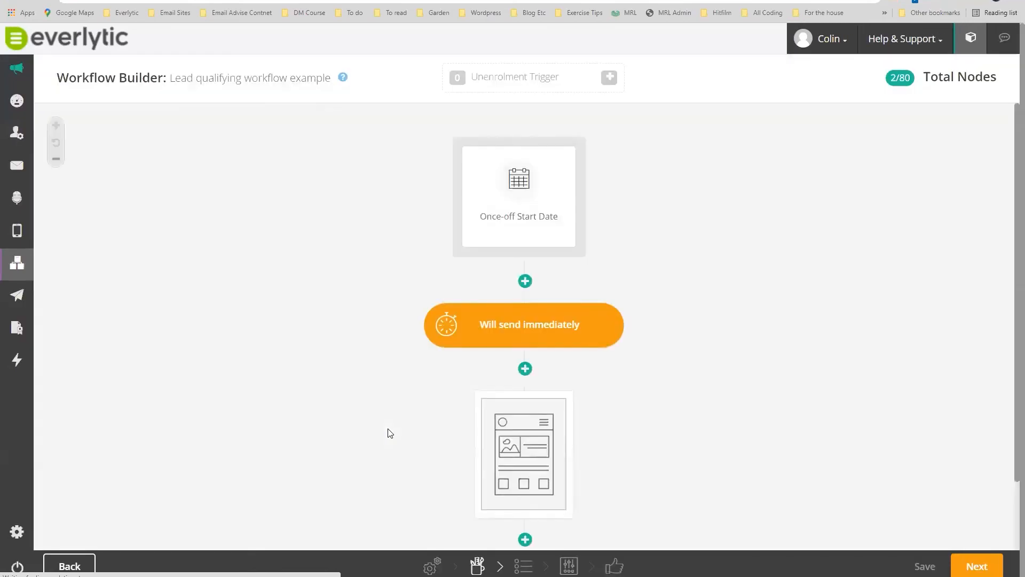
Add a new Delay step below the thank-you email node.
mouse_move(532, 172)
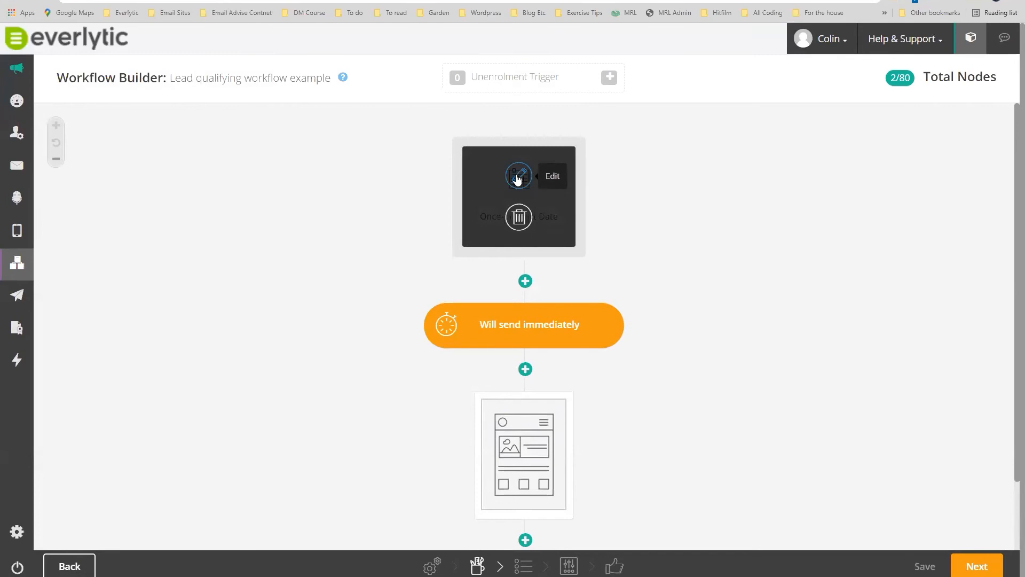
scroll(748, 374, "down", 2)
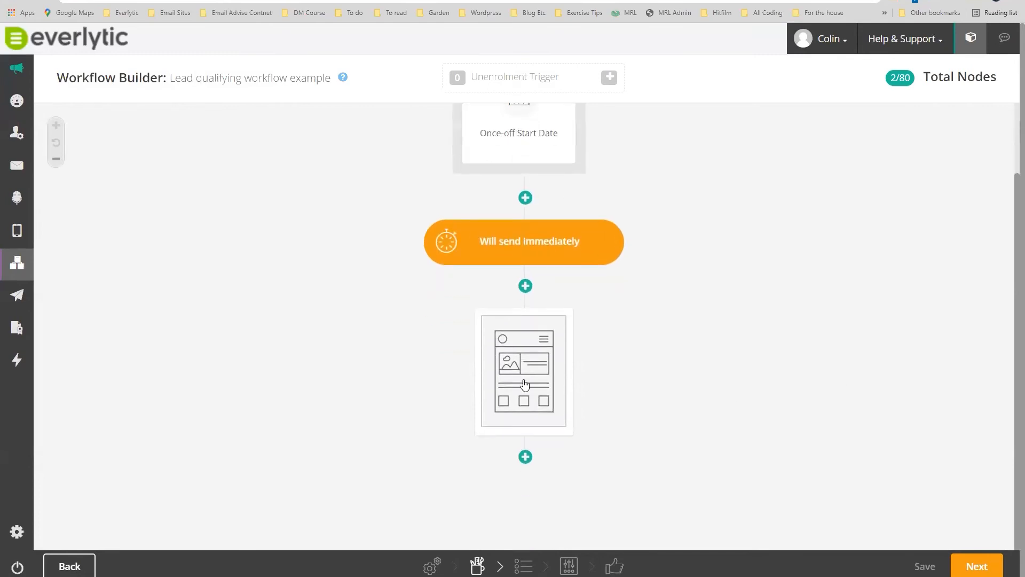
mouse_move(522, 354)
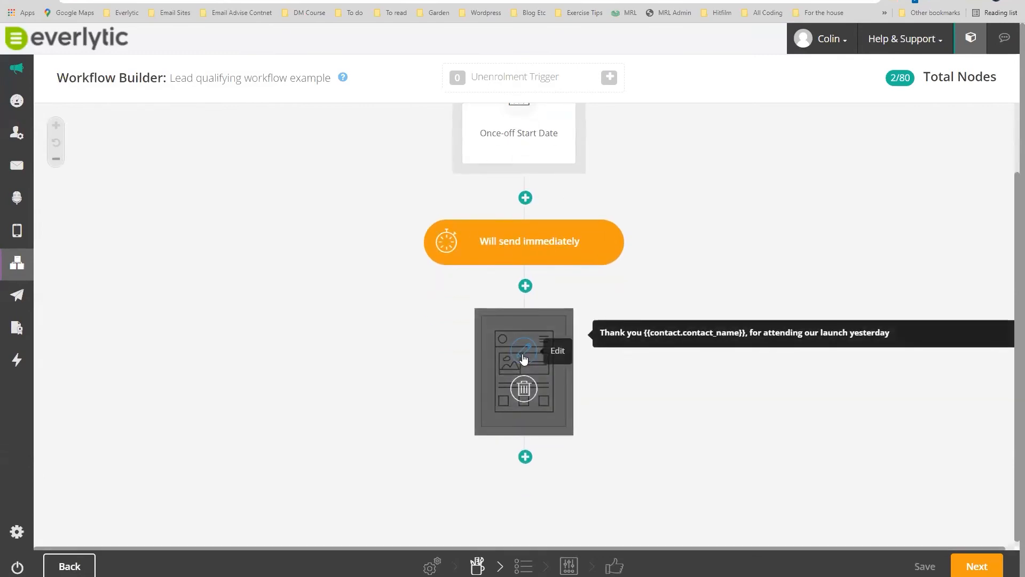
left_click(525, 455)
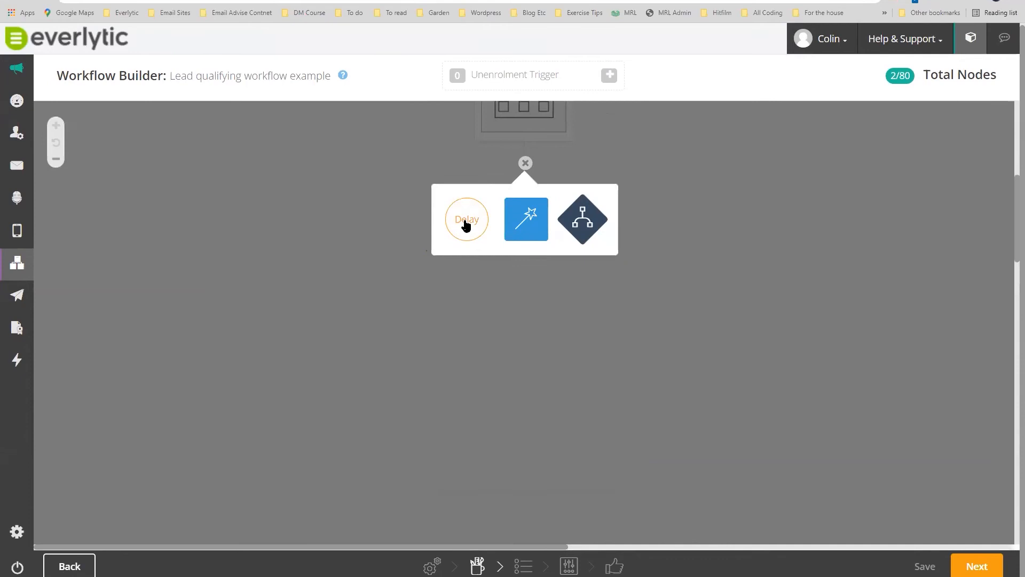
left_click(467, 223)
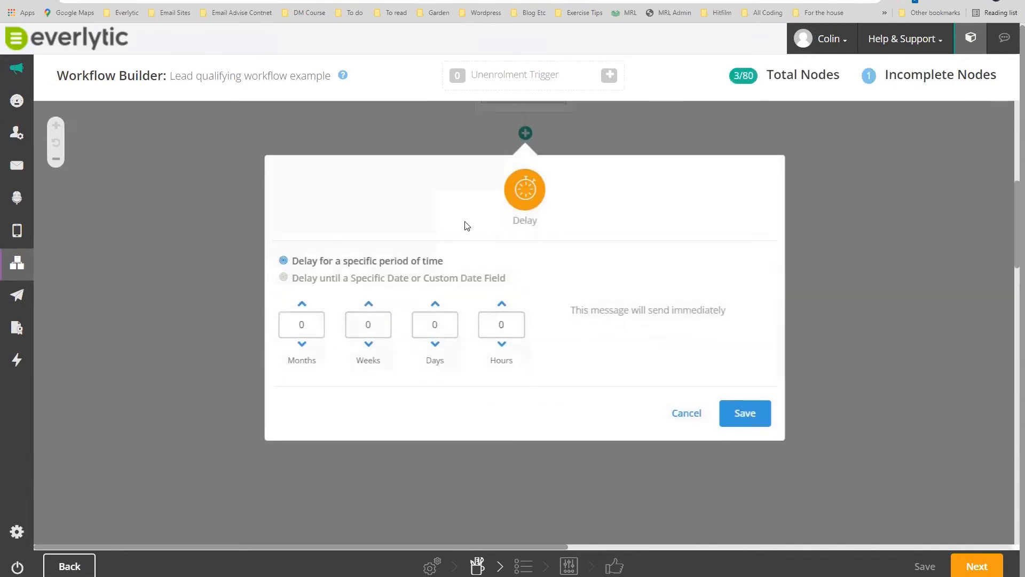
Set the delay to wait 4 days for a specific period of time and save it.
left_click(436, 304)
left_click(284, 279)
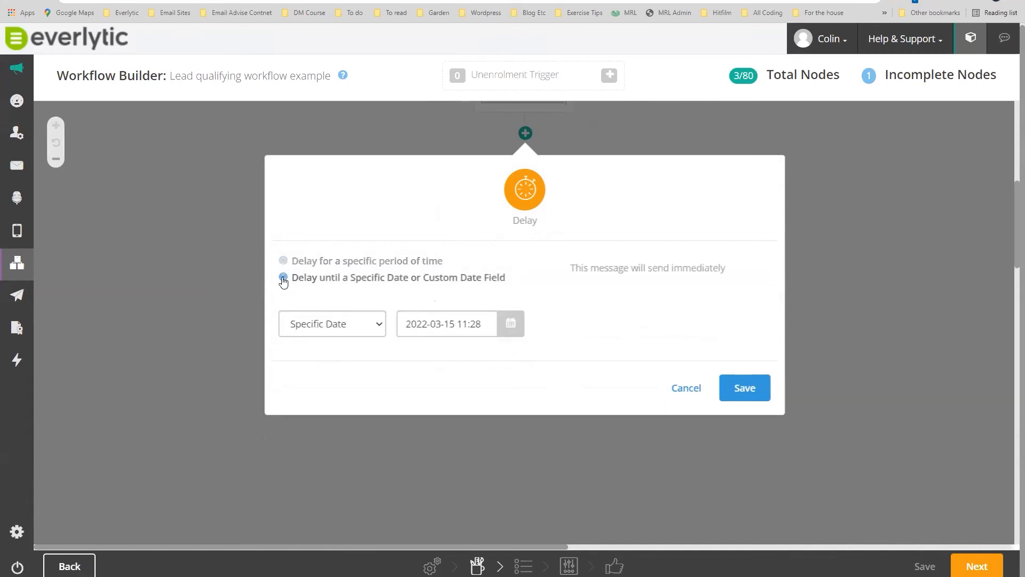
left_click(458, 323)
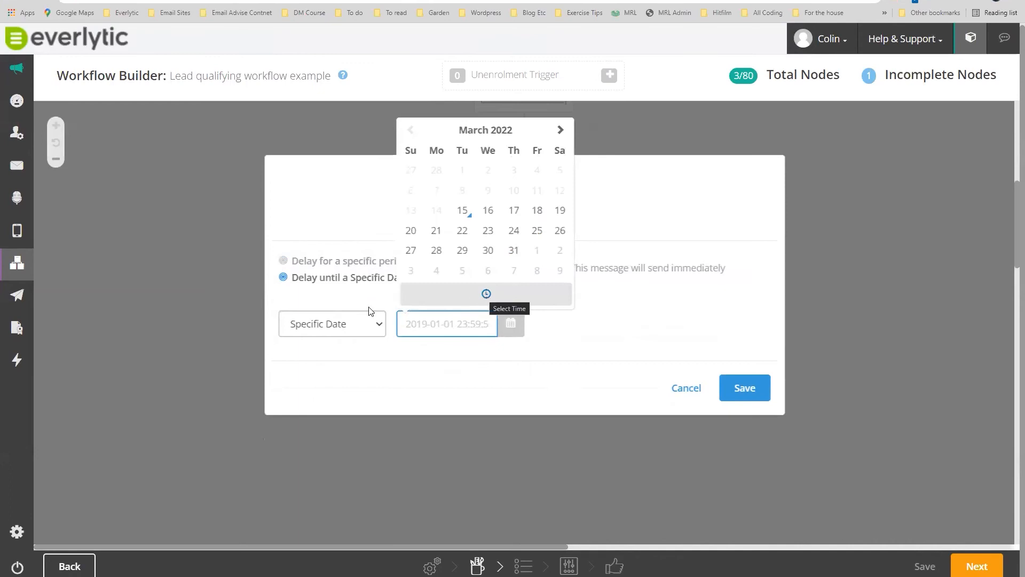
left_click(320, 302)
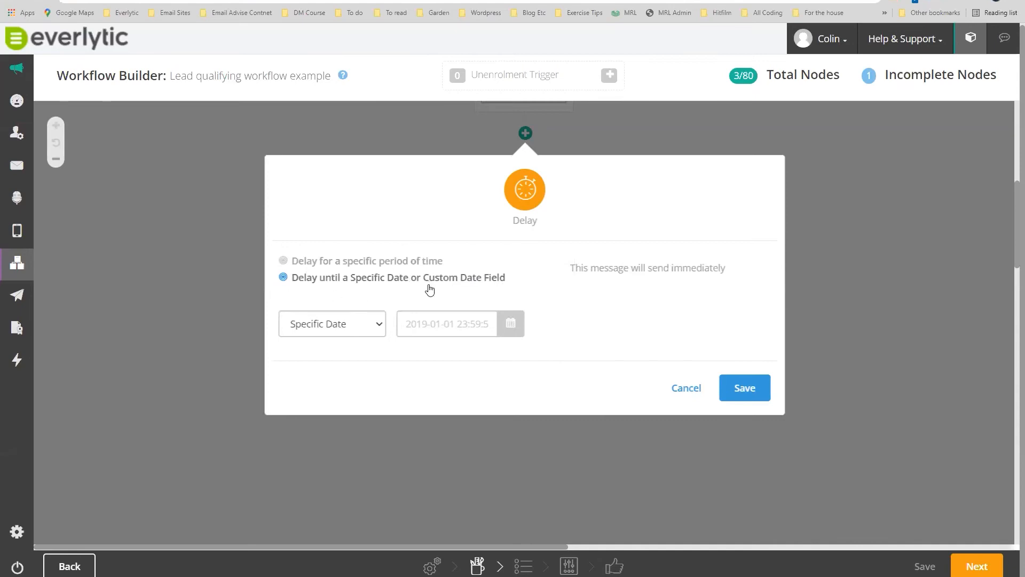
left_click(283, 262)
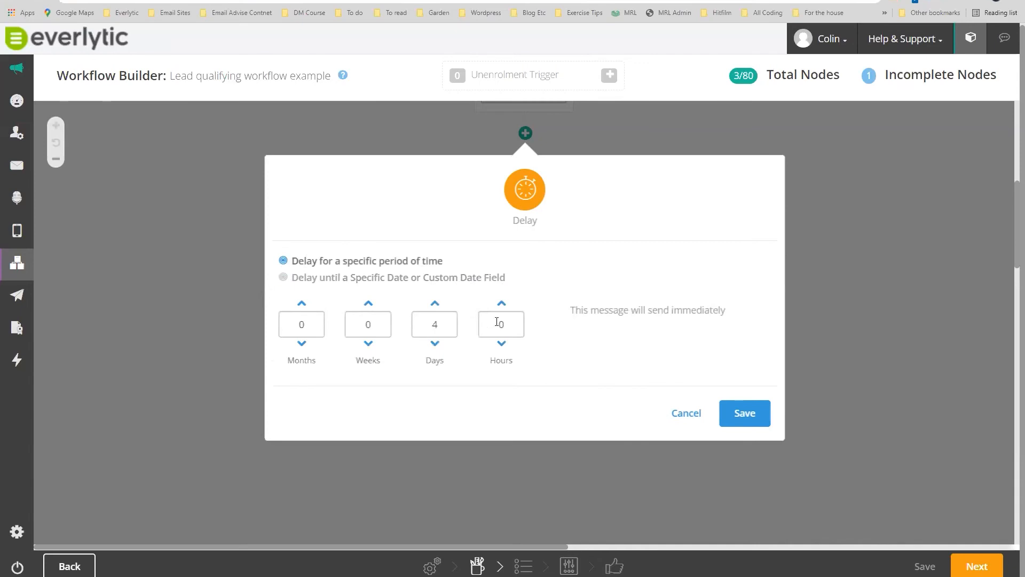
left_click(737, 413)
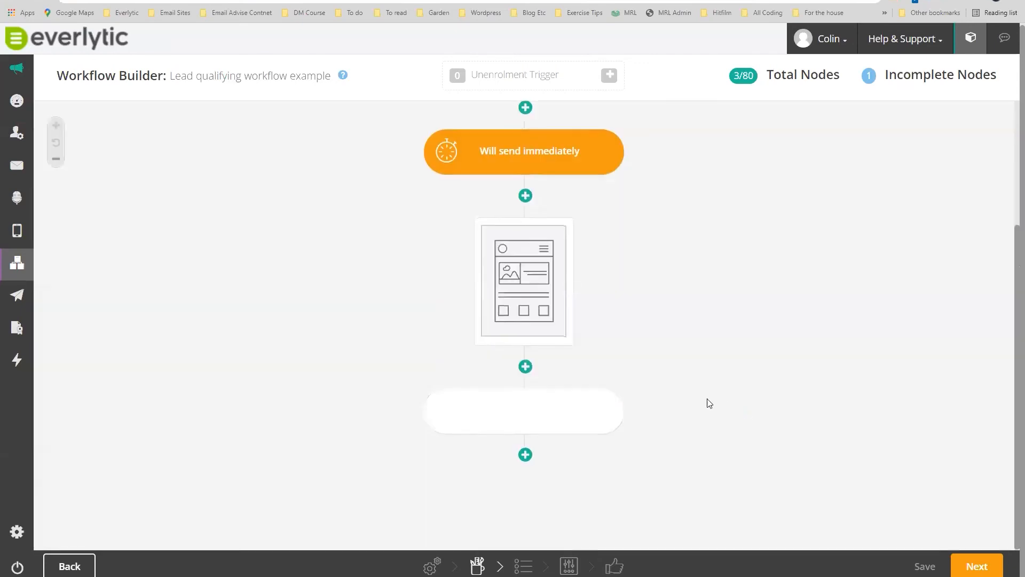
mouse_move(506, 416)
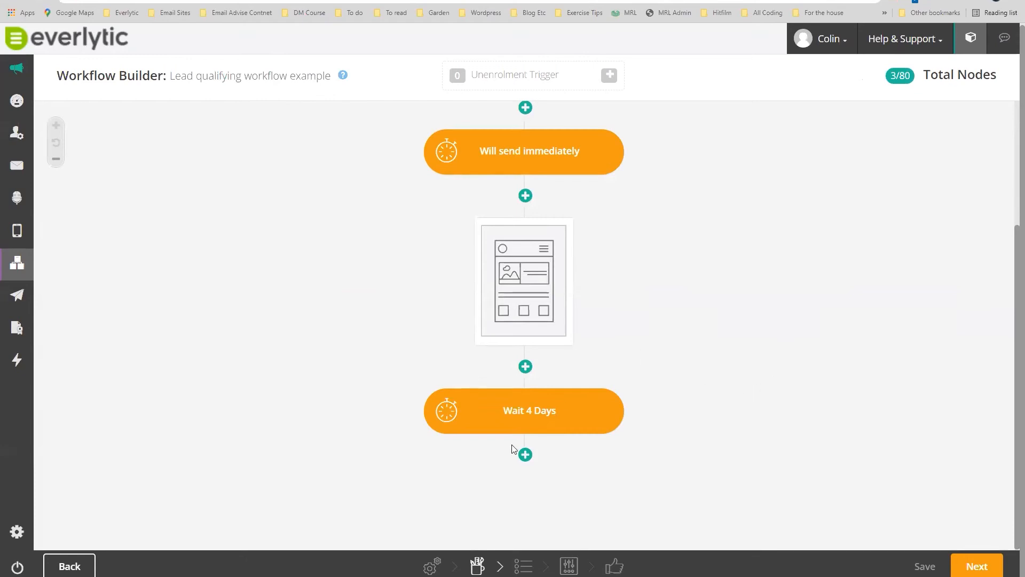
Add a Send Email action after the 4-day wait, discarding an accidental extra delay.
left_click(526, 455)
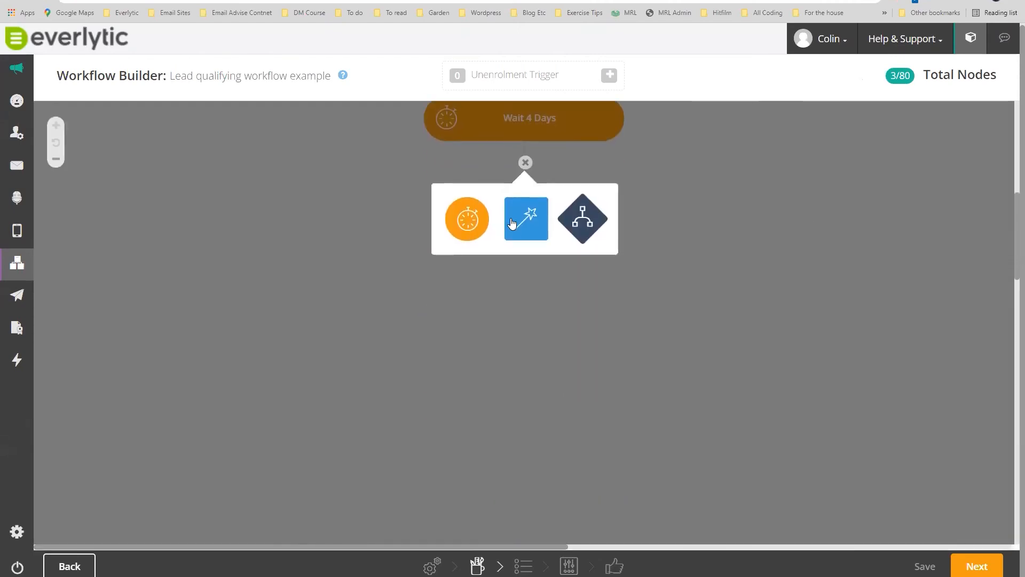
left_click(468, 226)
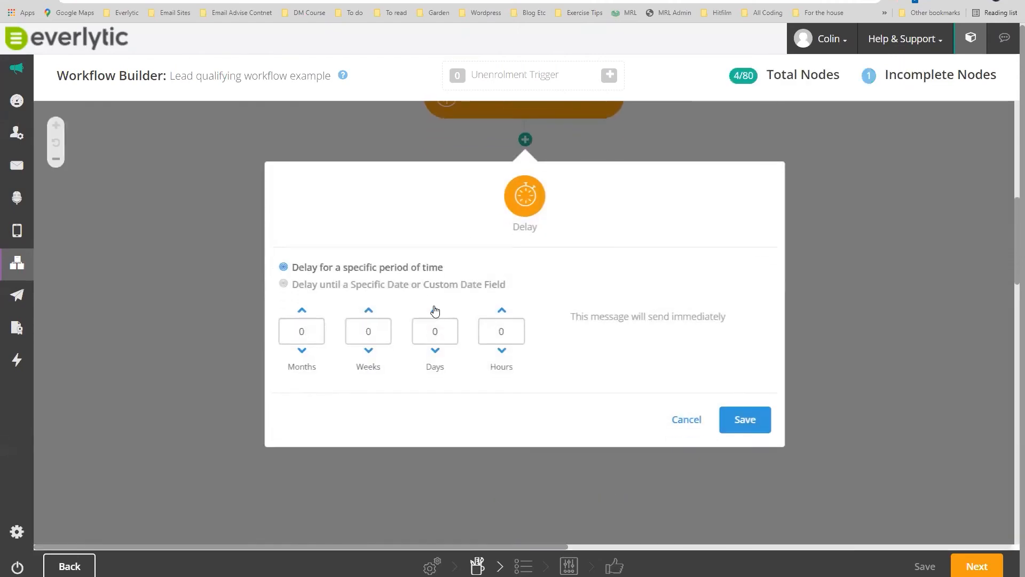
left_click(688, 414)
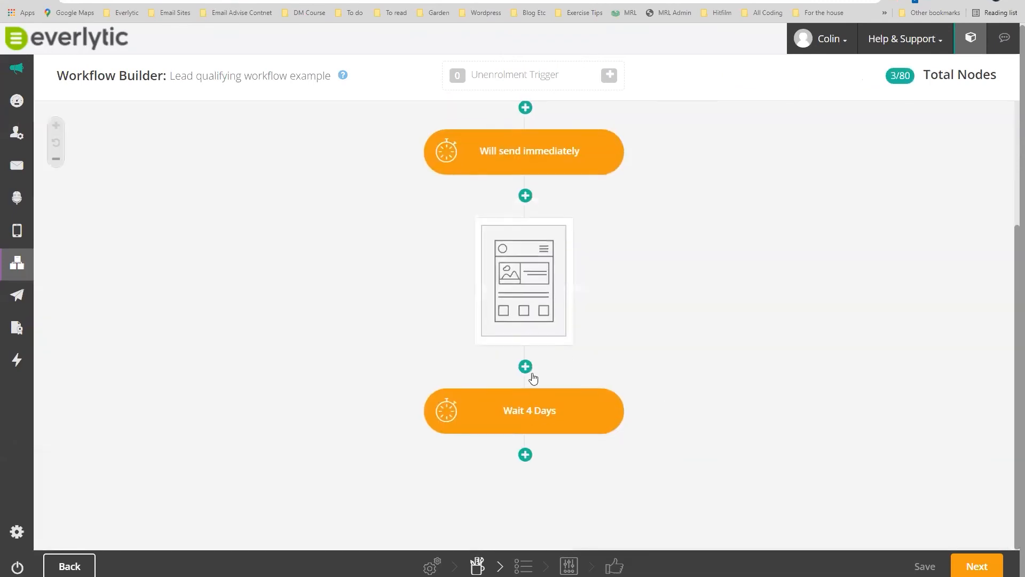
left_click(525, 454)
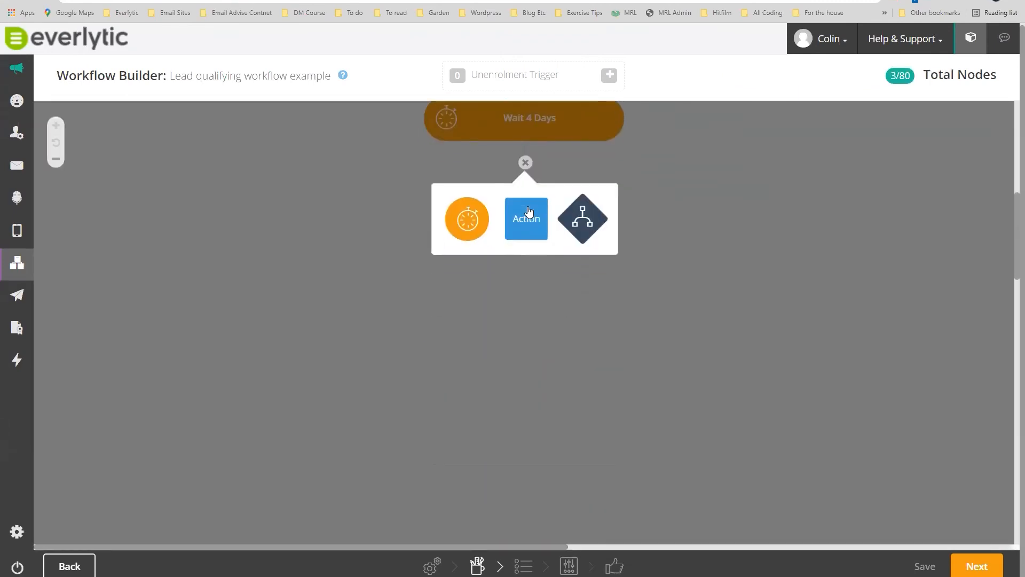
left_click(527, 218)
left_click(466, 297)
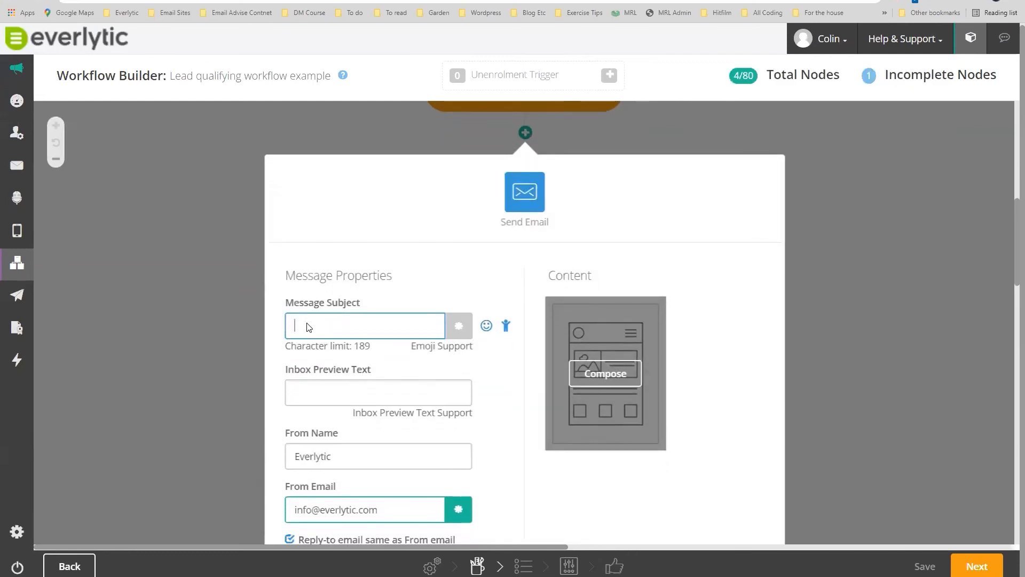
Enter the subject 'How can we help your business by using Everlytic automation' and go to Compose.
type("How")
key("BackSpace")
type("ow can we help your business by using Ev")
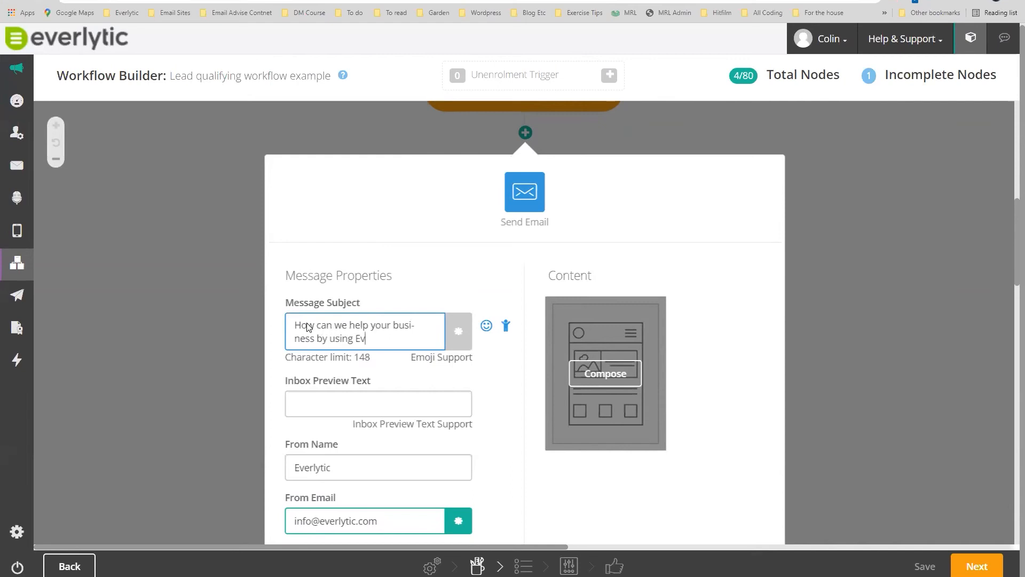
type("erlytic automation")
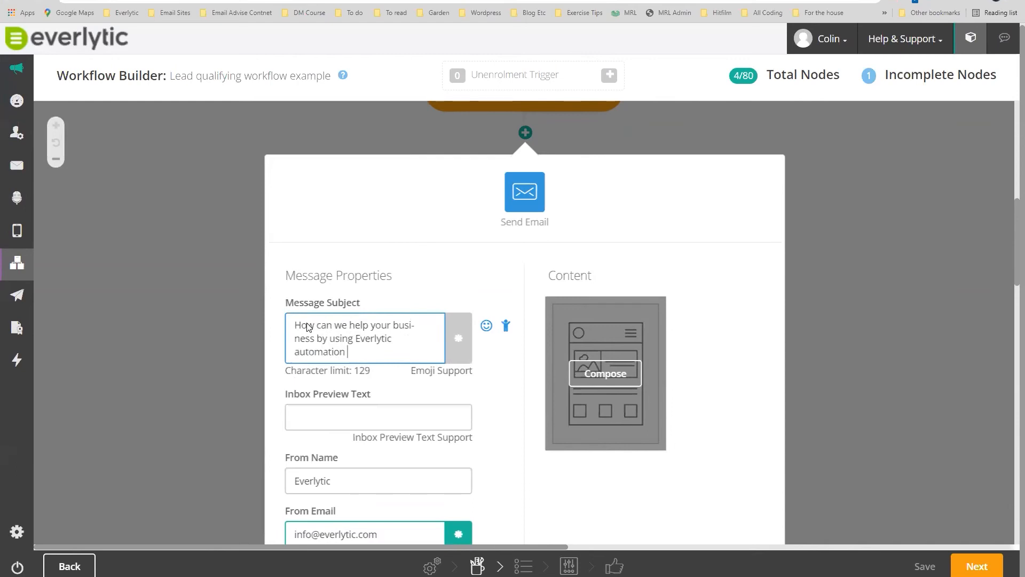
left_click(587, 365)
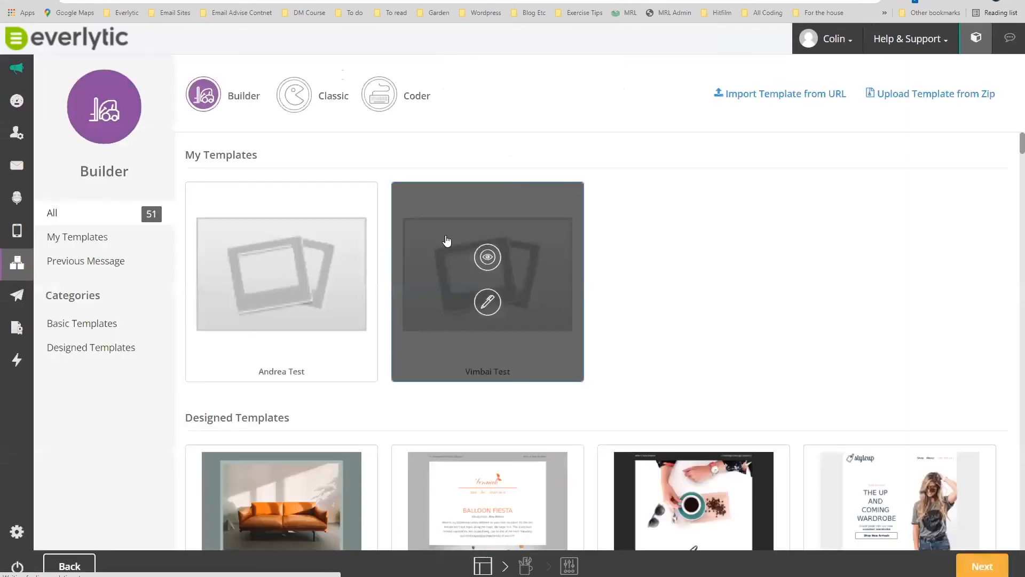
Build the follow-up email from the Re-engagement Voucher template, save it, and add it to the workflow.
scroll(495, 337, "down", 4)
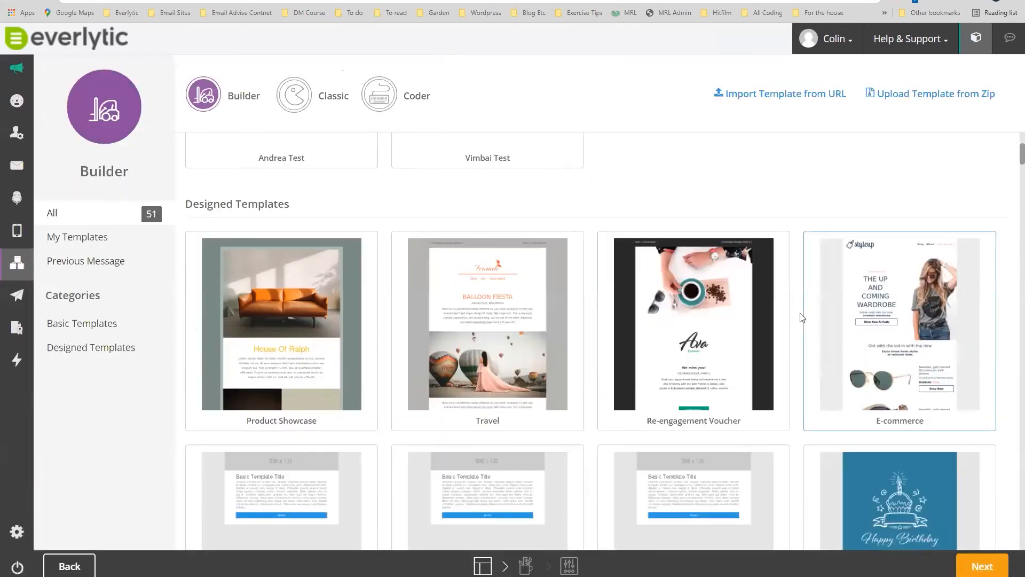
scroll(754, 349, "down", 4)
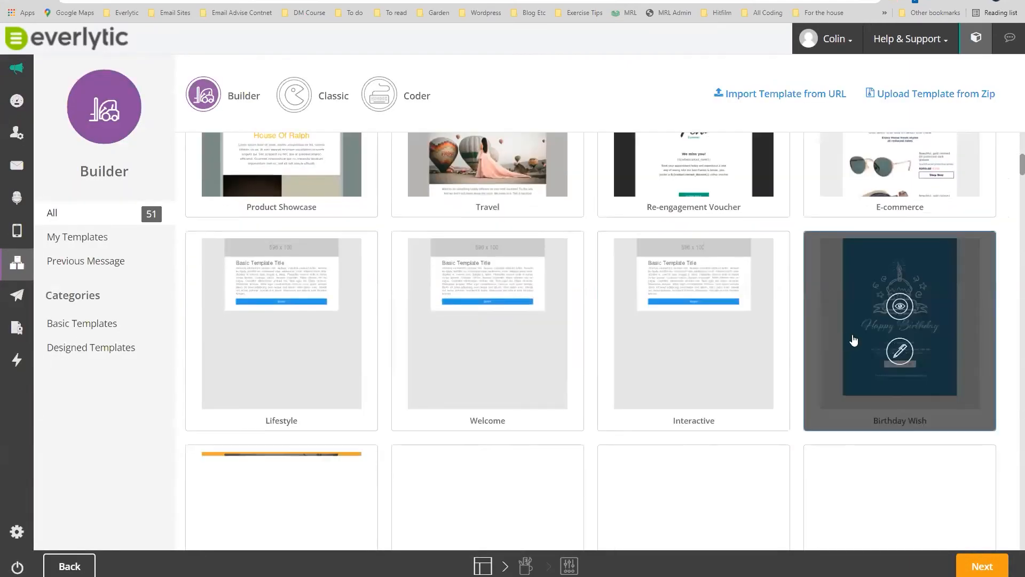
scroll(716, 300, "up", 3)
left_click(694, 302)
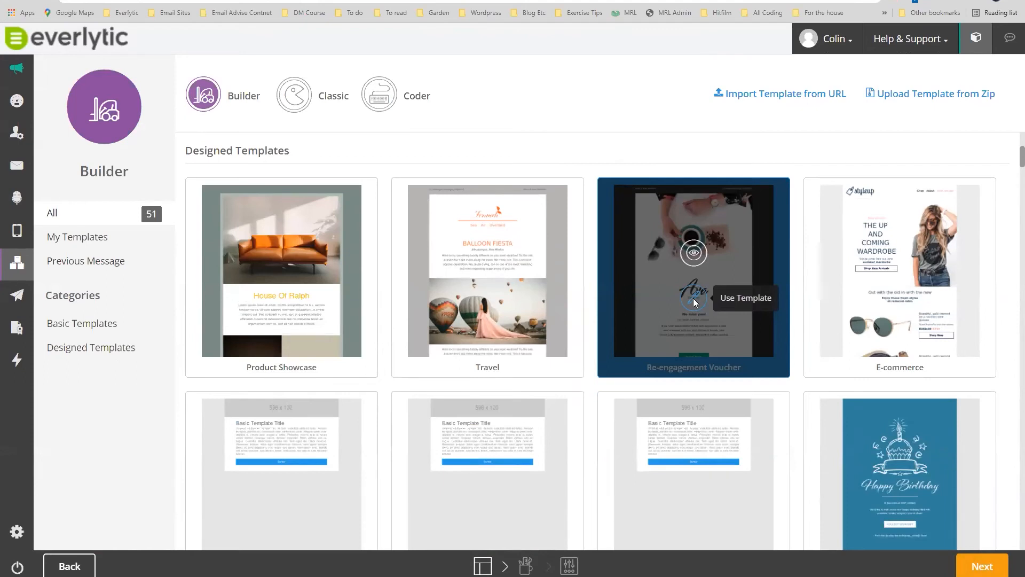
left_click(694, 298)
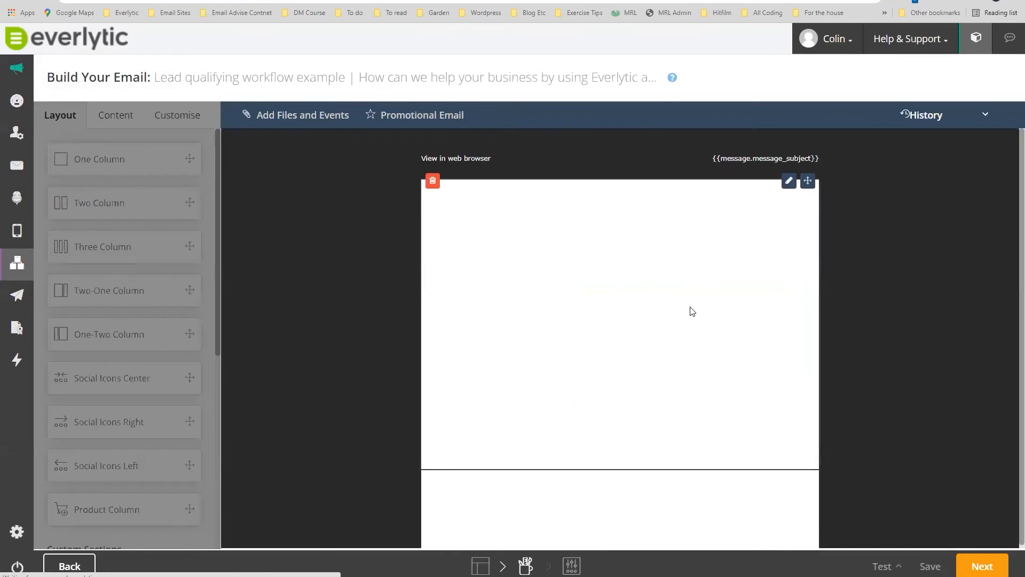
left_click(991, 566)
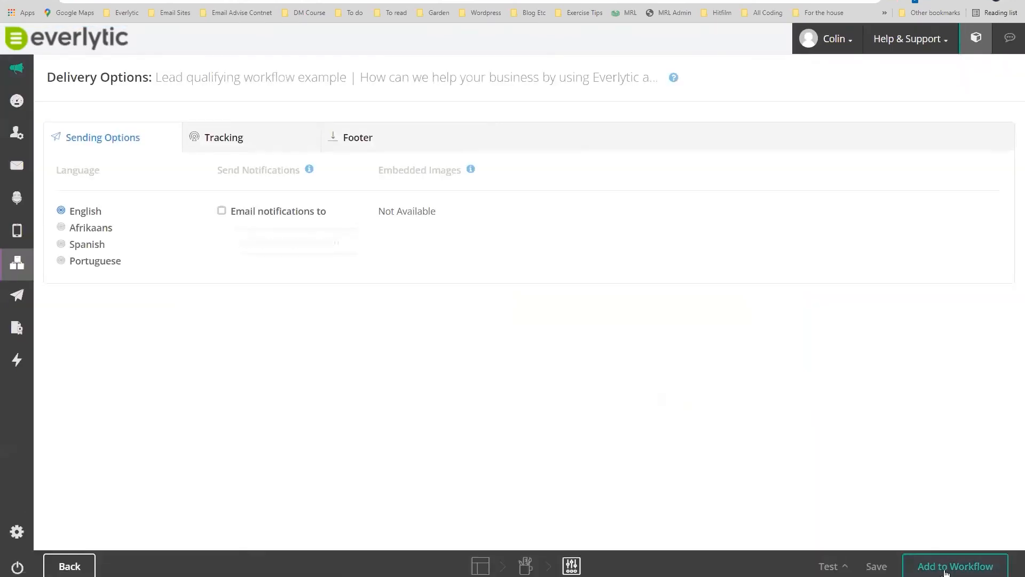
left_click(944, 568)
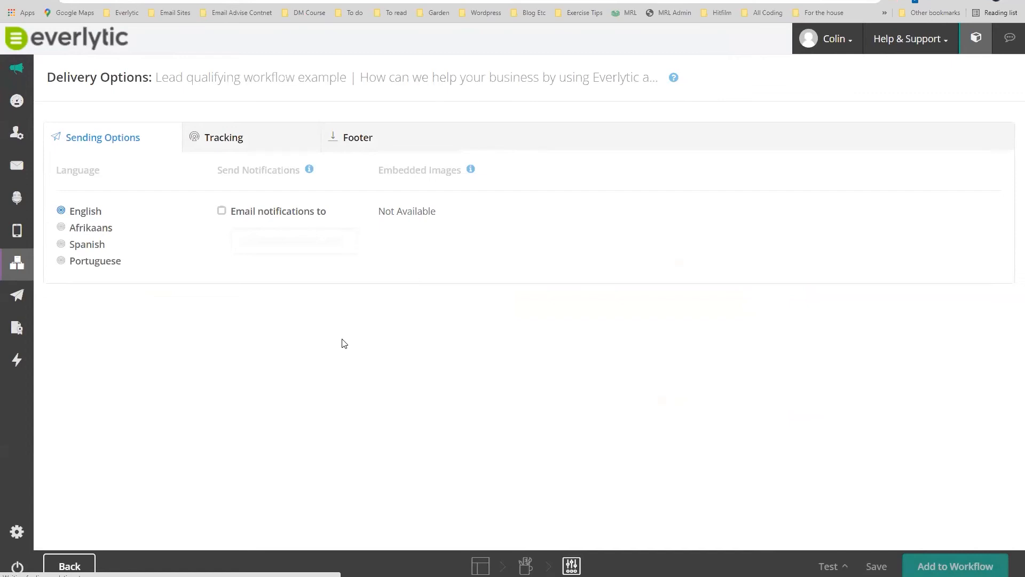
Add a 'Wait 1 Week' delay after the 'How can we help' email.
scroll(704, 340, "down", 5)
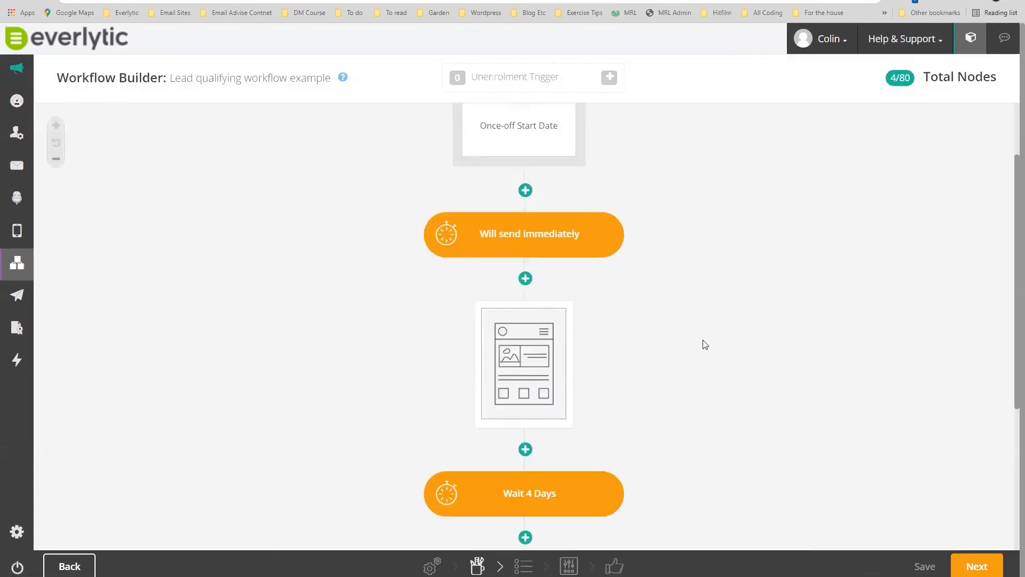
scroll(746, 334, "down", 1)
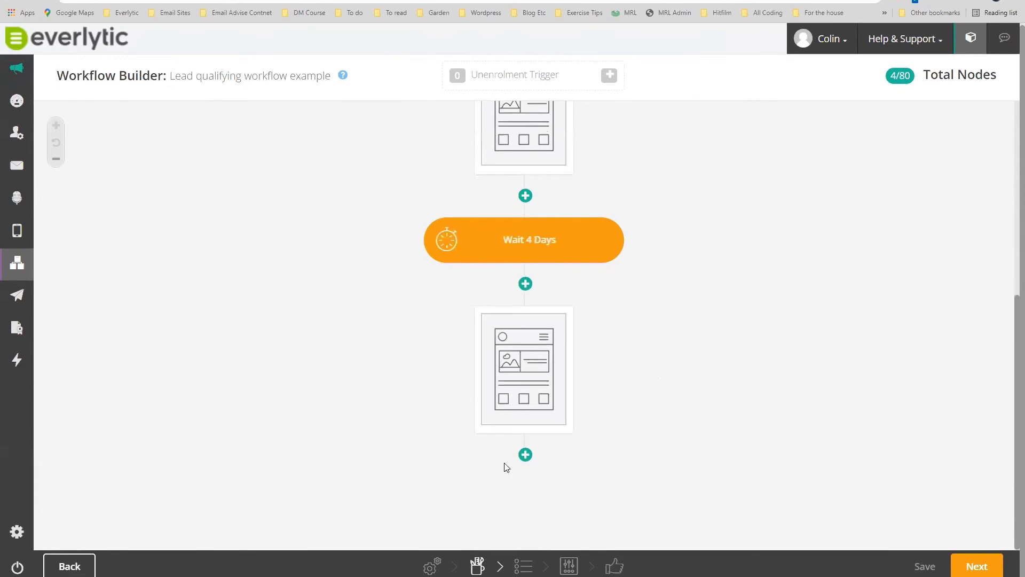
left_click(526, 457)
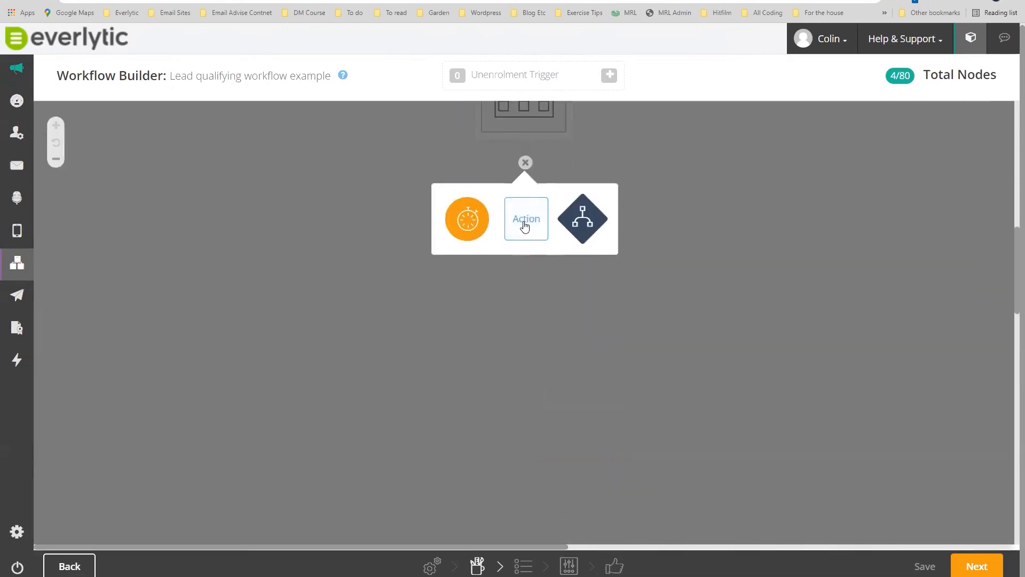
left_click(479, 226)
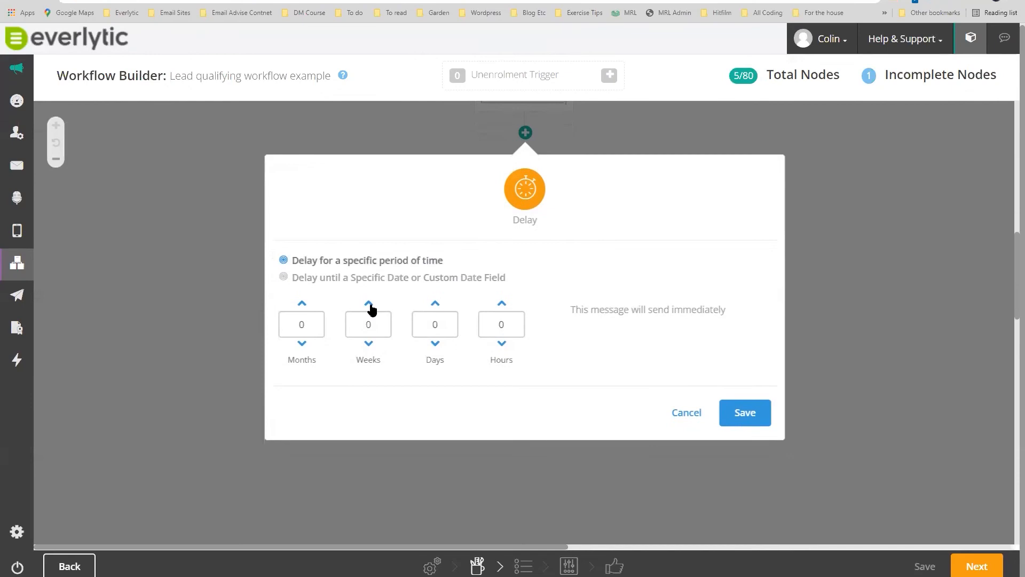
left_click(368, 343)
left_click(745, 416)
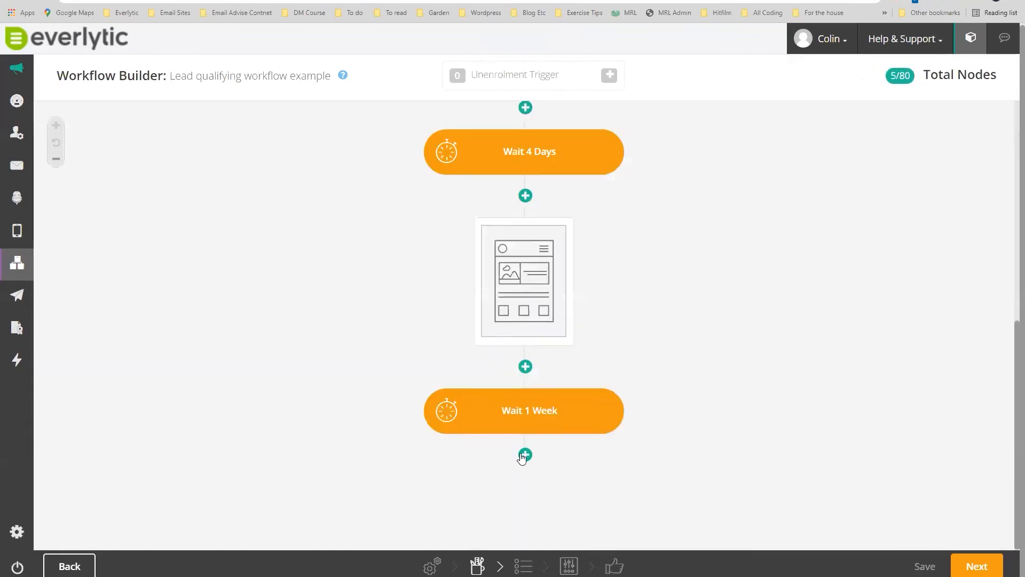
left_click(524, 455)
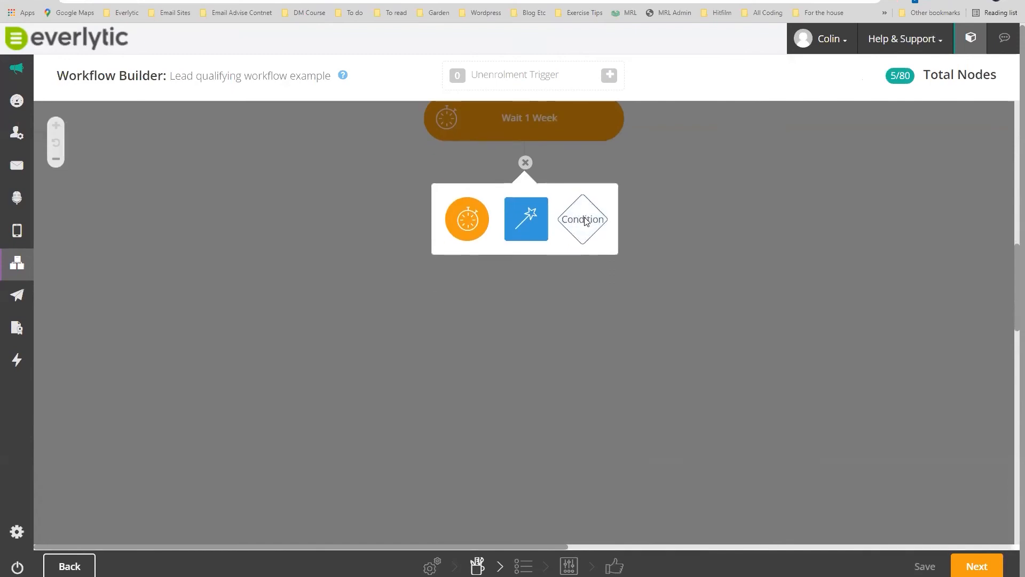
Add a condition step after the one-week wait, based on Activity > Workflow Email.
left_click(582, 220)
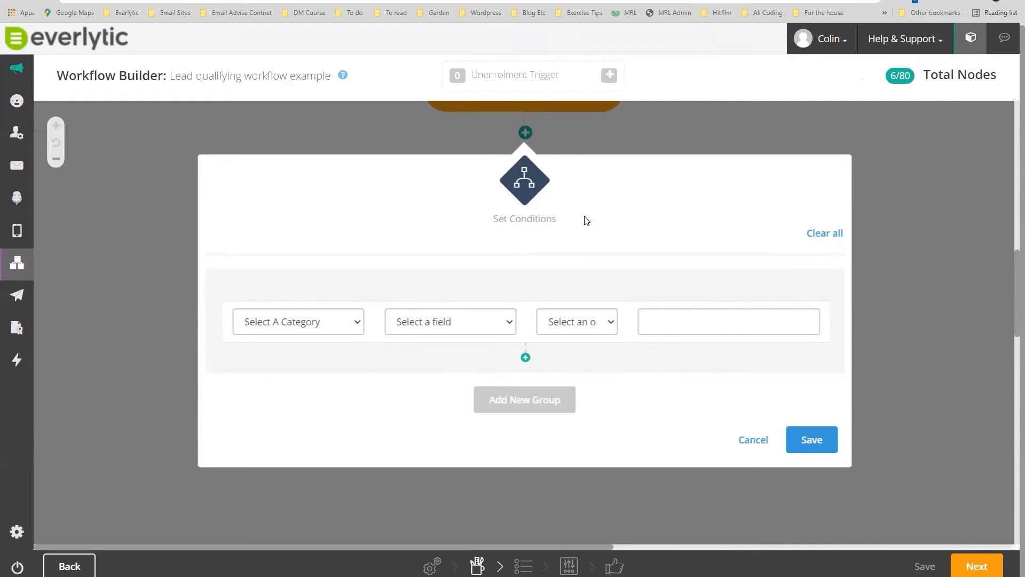
left_click(358, 327)
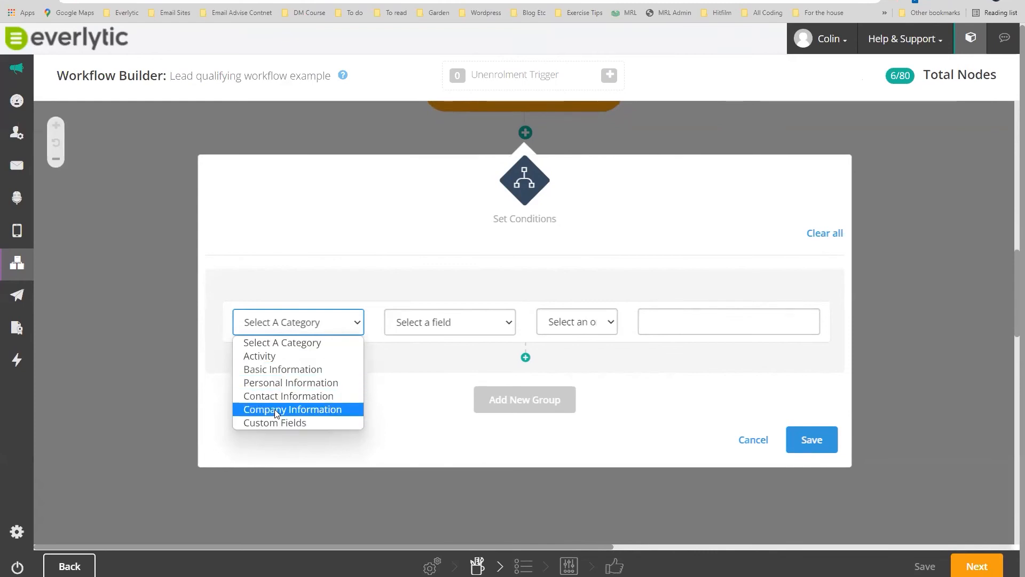
left_click(273, 356)
left_click(386, 327)
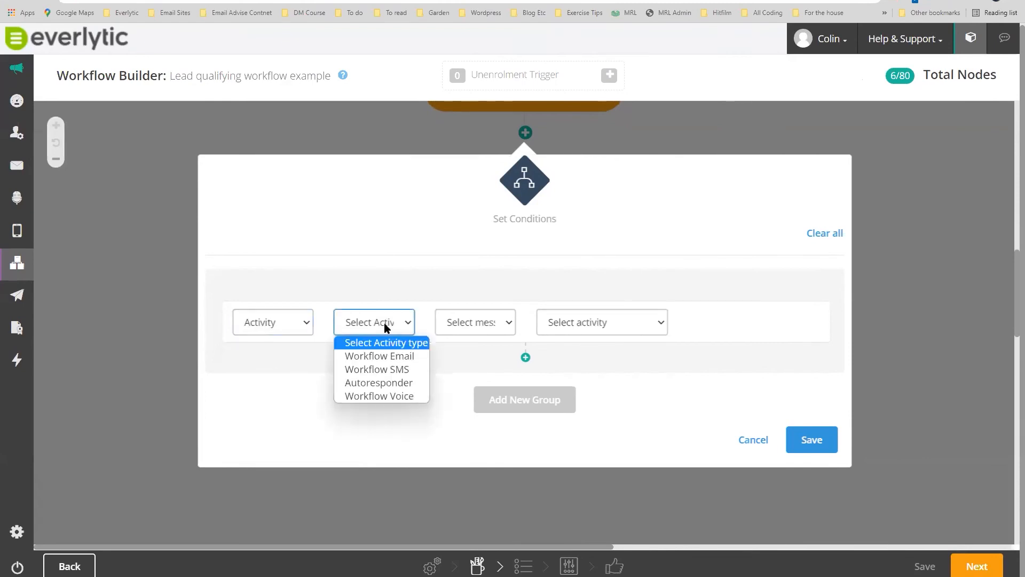
left_click(390, 357)
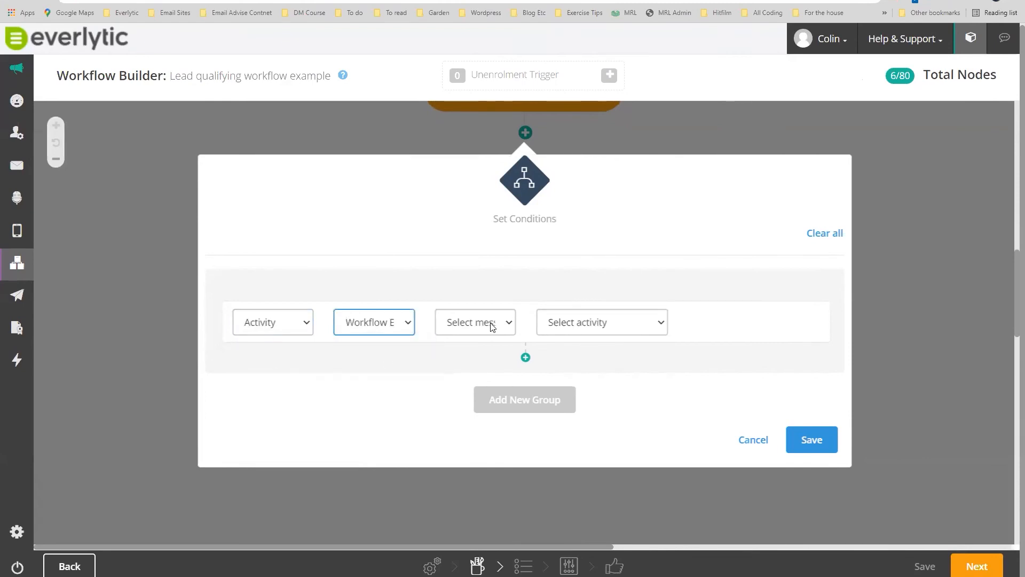
left_click(489, 323)
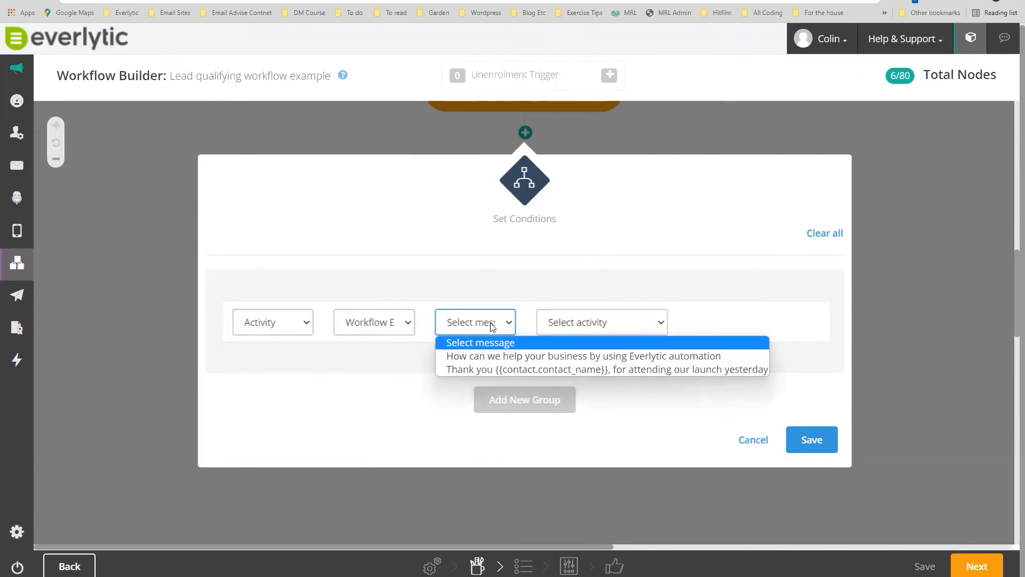
left_click(512, 361)
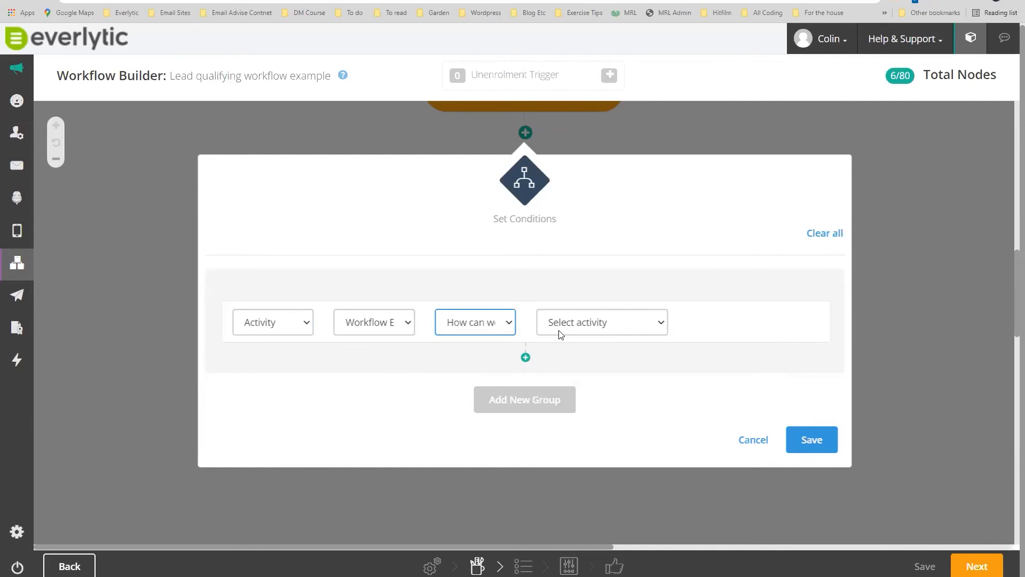
Make the rule require the Thank you workflow message Has opened, and add a second rule.
left_click(496, 331)
left_click(508, 331)
left_click(510, 334)
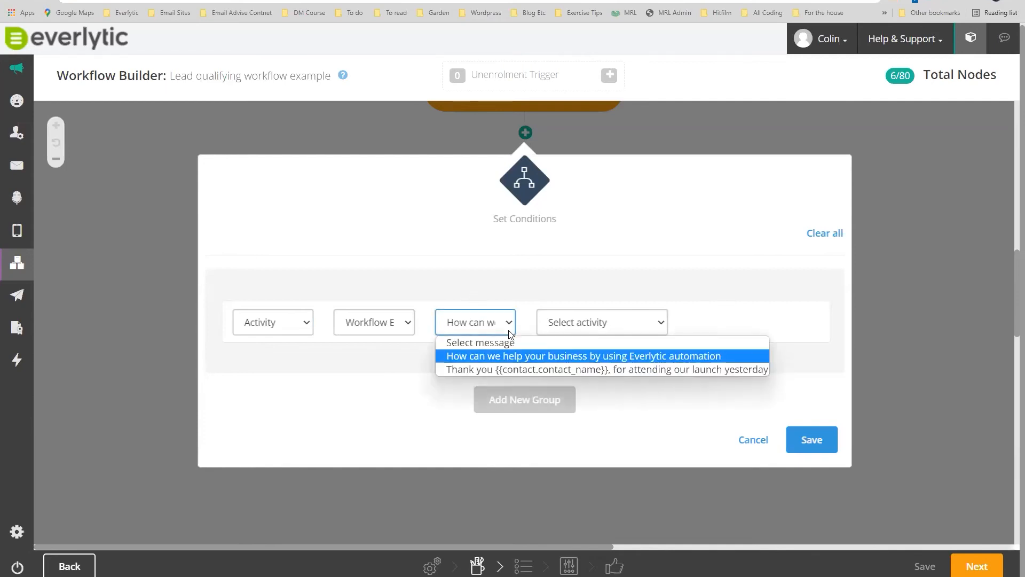
left_click(374, 327)
left_click(393, 329)
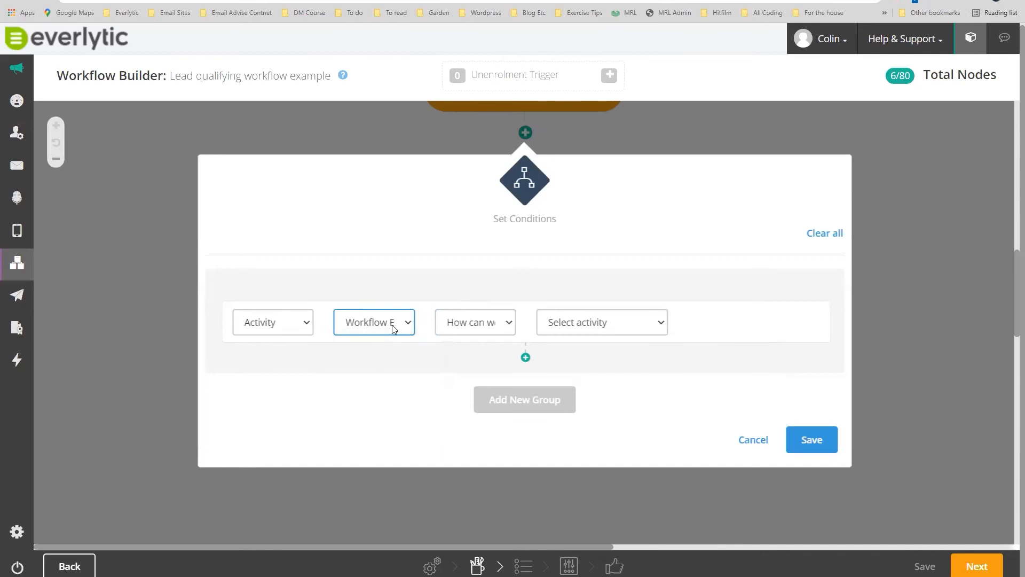
left_click(588, 322)
left_click(578, 357)
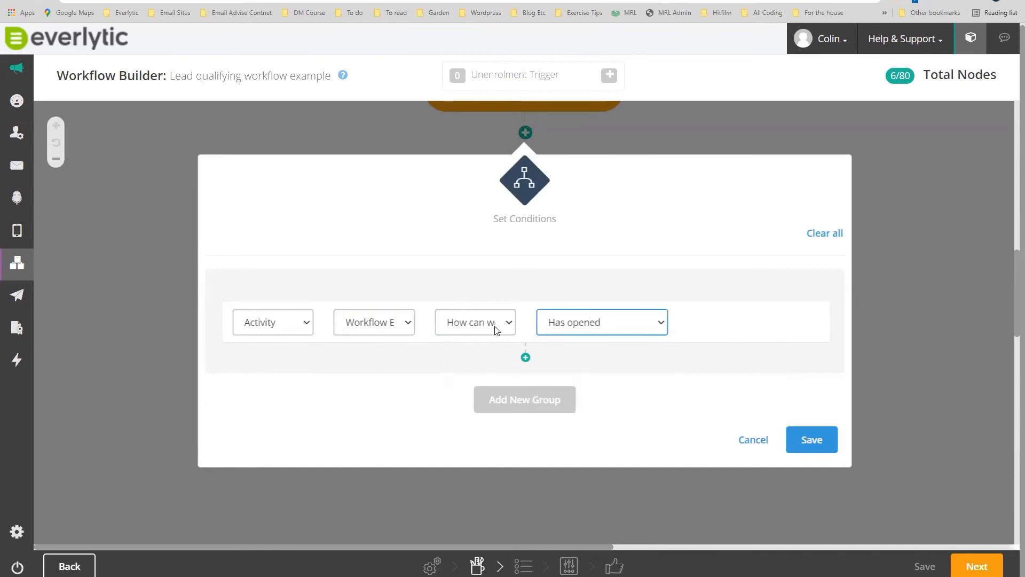
left_click(493, 324)
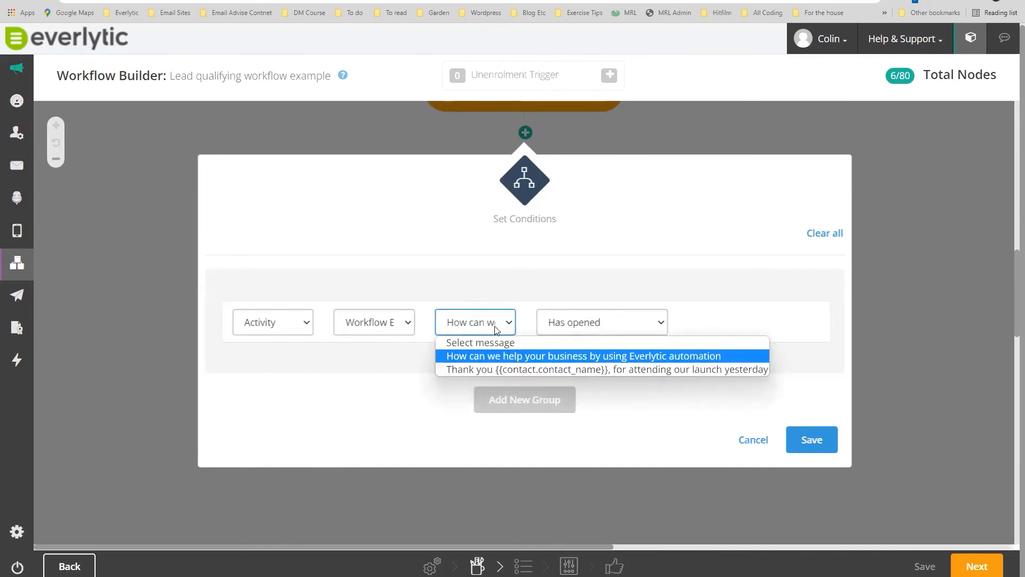
left_click(538, 368)
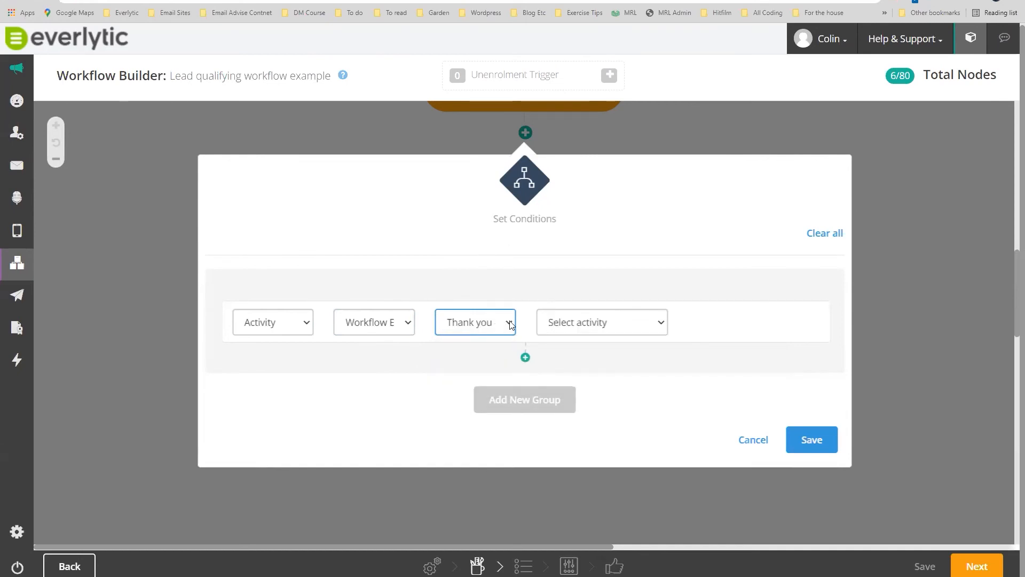
left_click(559, 324)
left_click(569, 357)
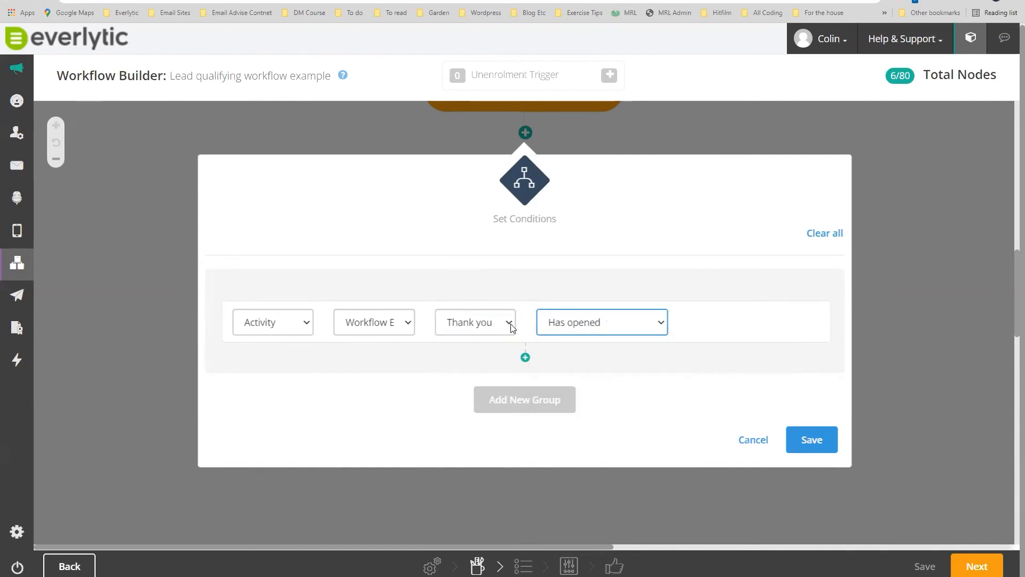
left_click(525, 358)
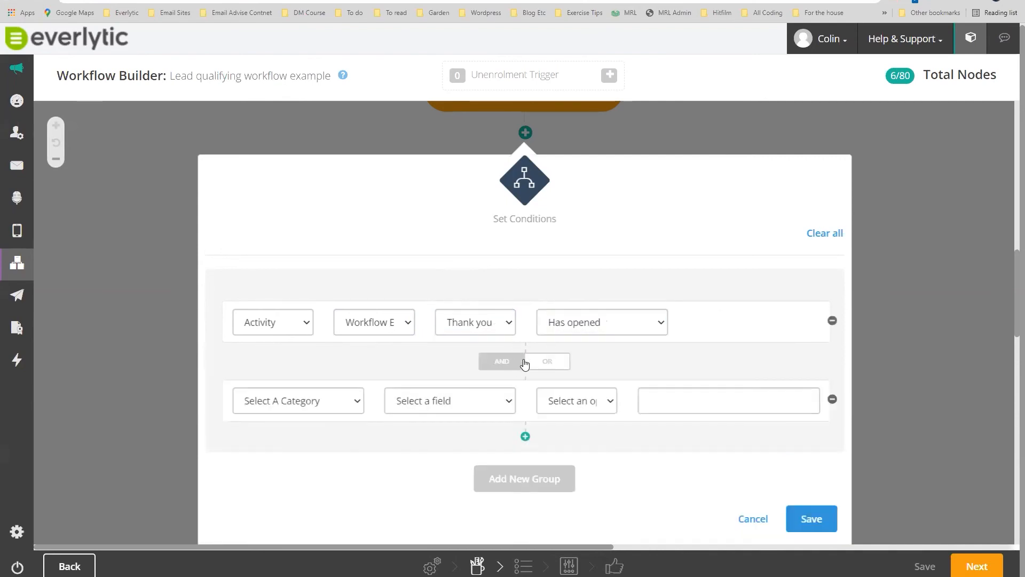
Set the second rule to Workflow Email 'How can we help your business' Has opened.
left_click(548, 364)
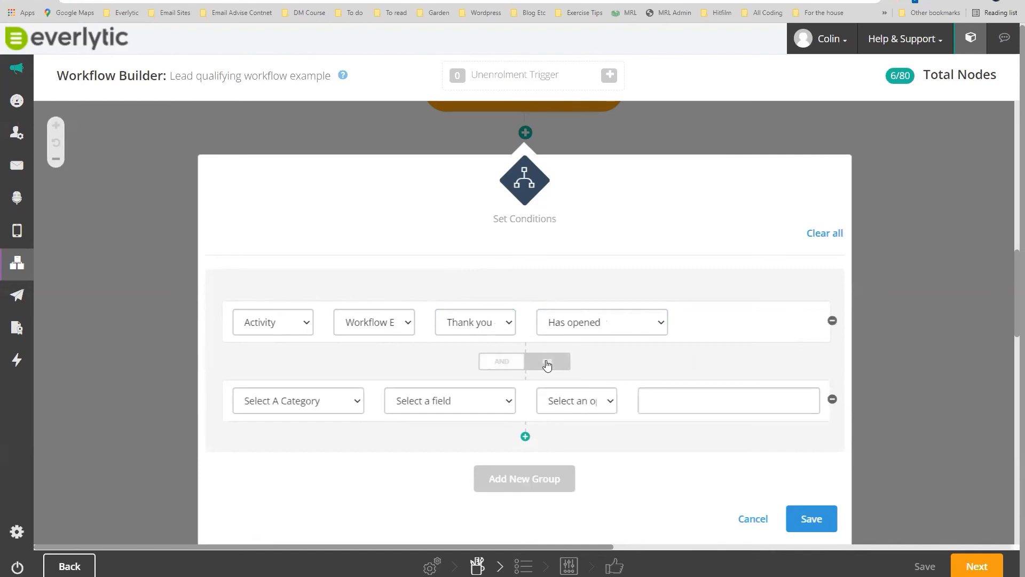
left_click(488, 367)
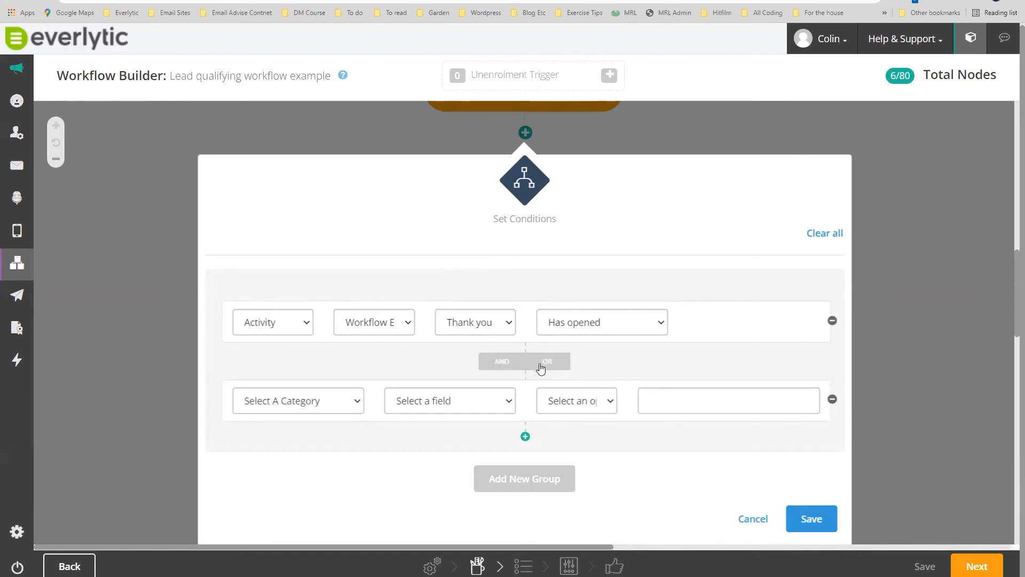
left_click(541, 368)
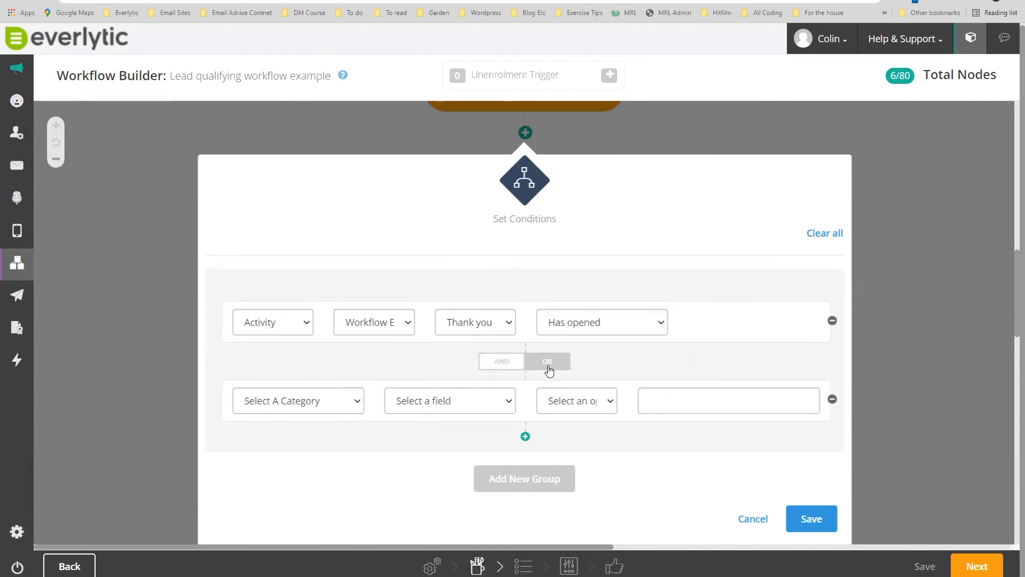
left_click(356, 400)
left_click(267, 434)
left_click(374, 401)
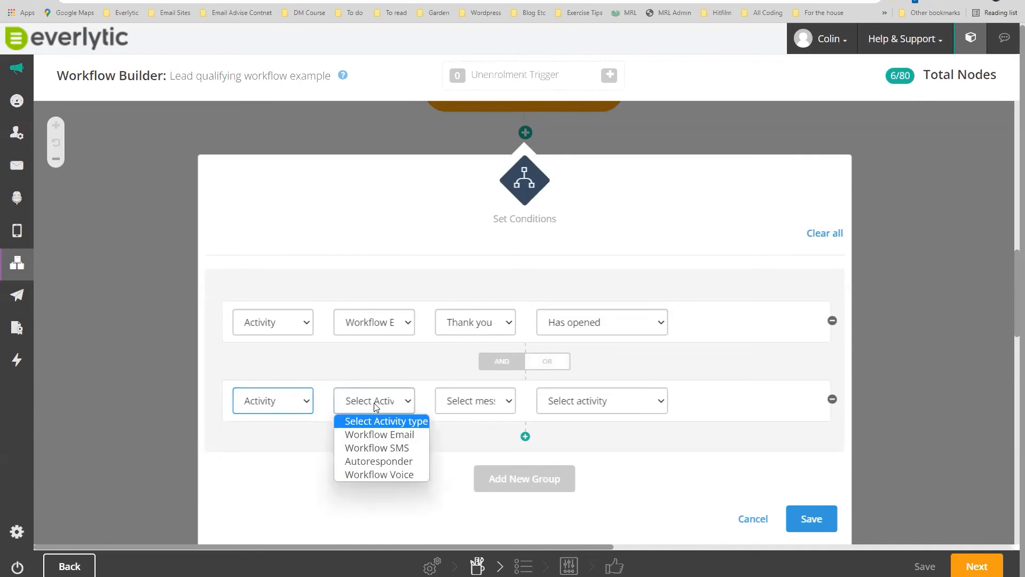
left_click(379, 434)
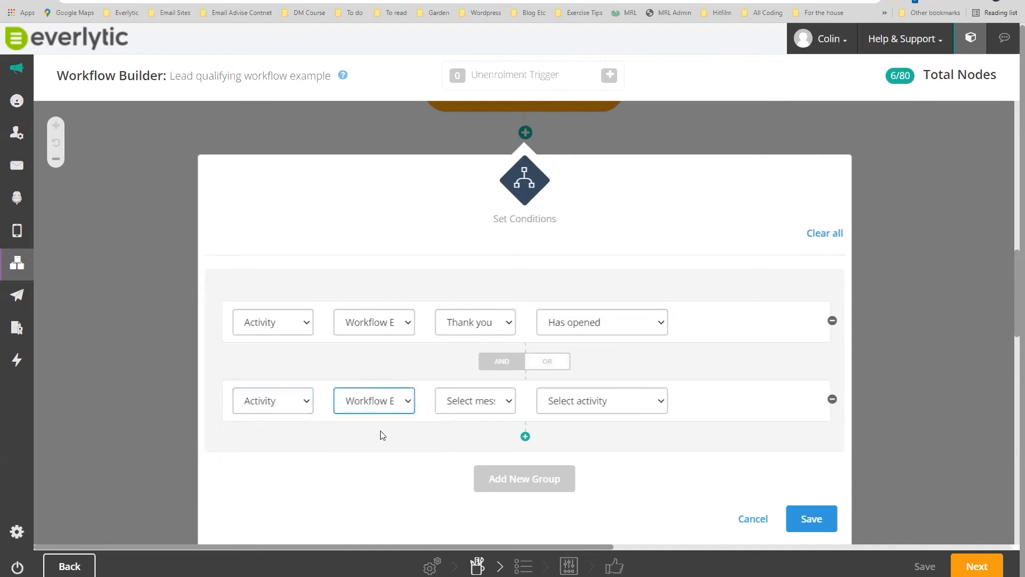
left_click(474, 400)
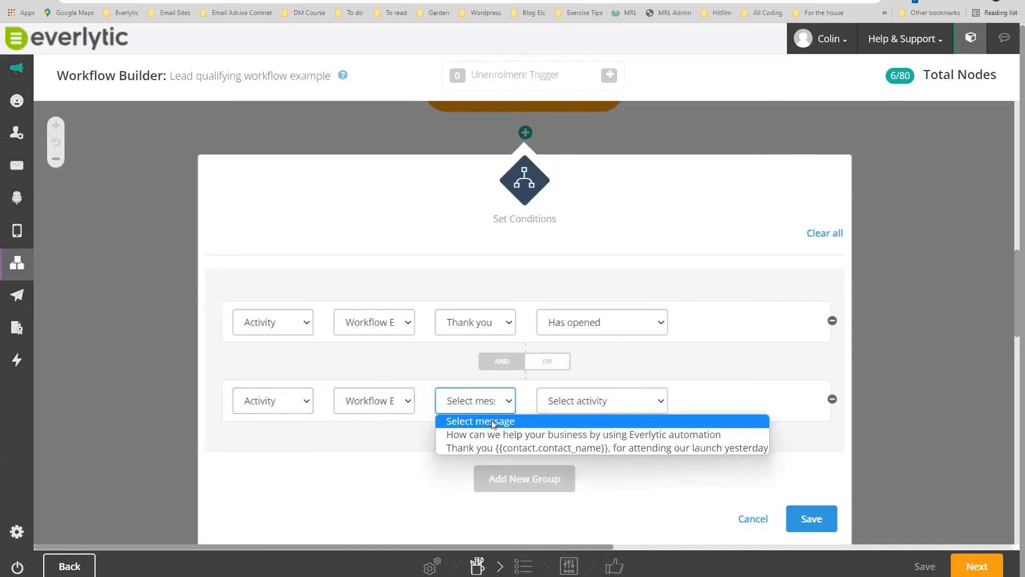
left_click(515, 434)
left_click(589, 400)
left_click(575, 435)
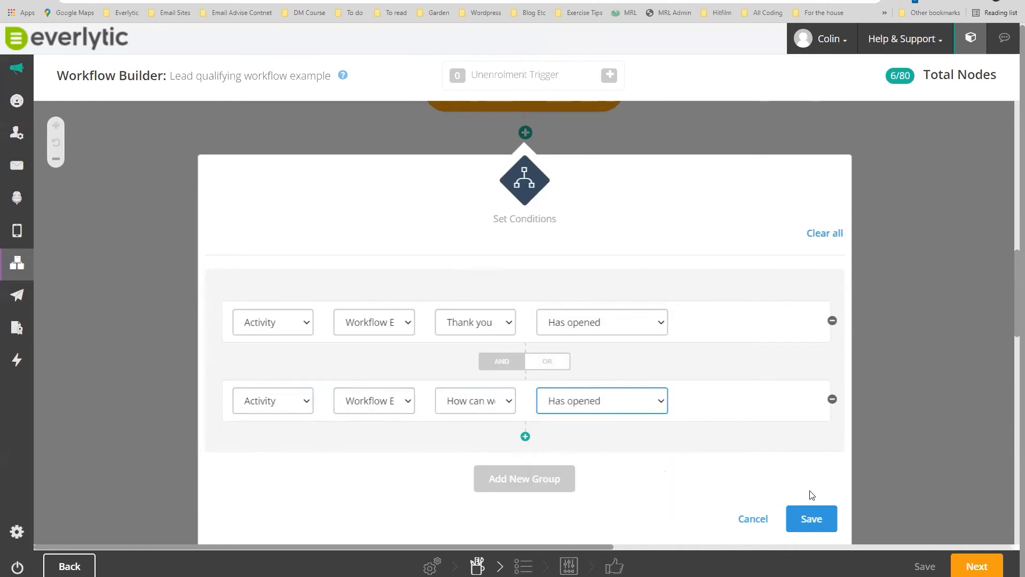
Save the two-rule condition, review it, and save again so Yes and No branches appear.
left_click(811, 520)
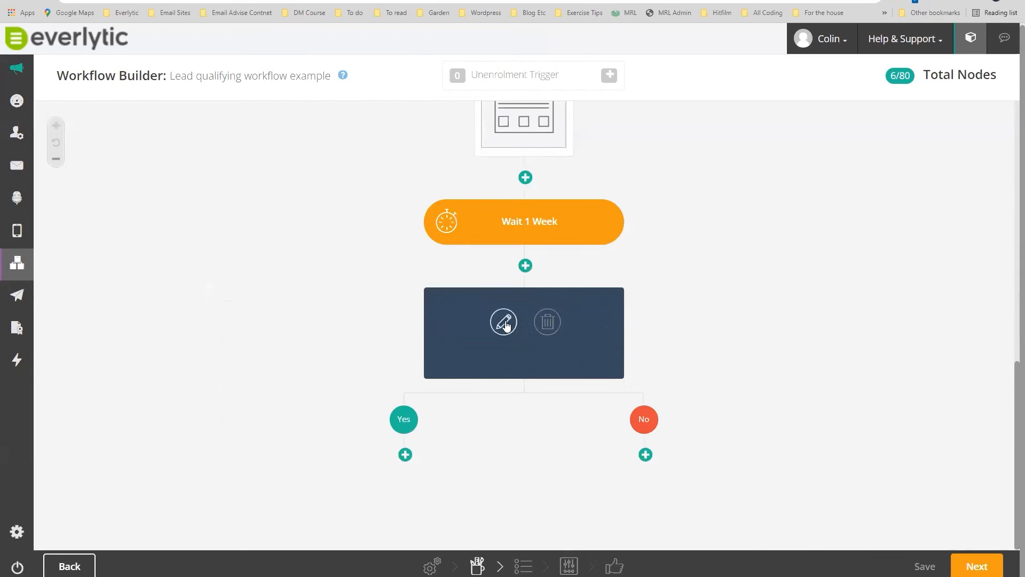
left_click(504, 324)
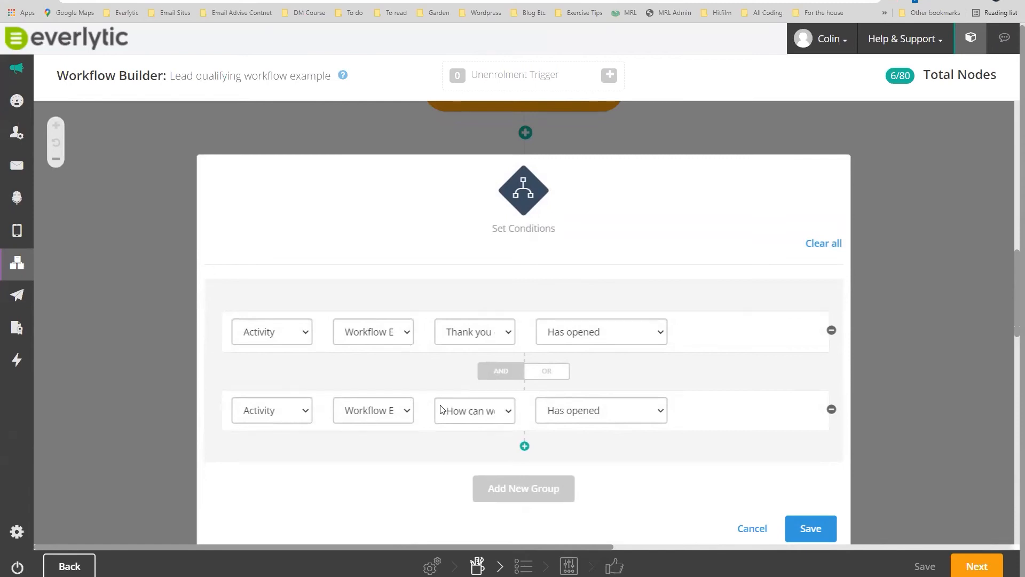
left_click(806, 528)
mouse_move(441, 361)
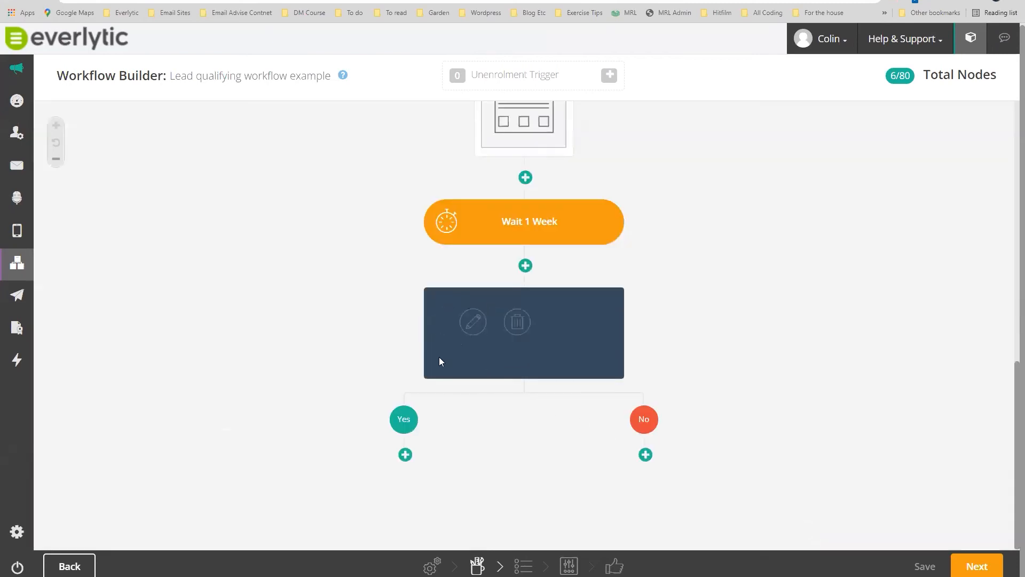
left_click(646, 455)
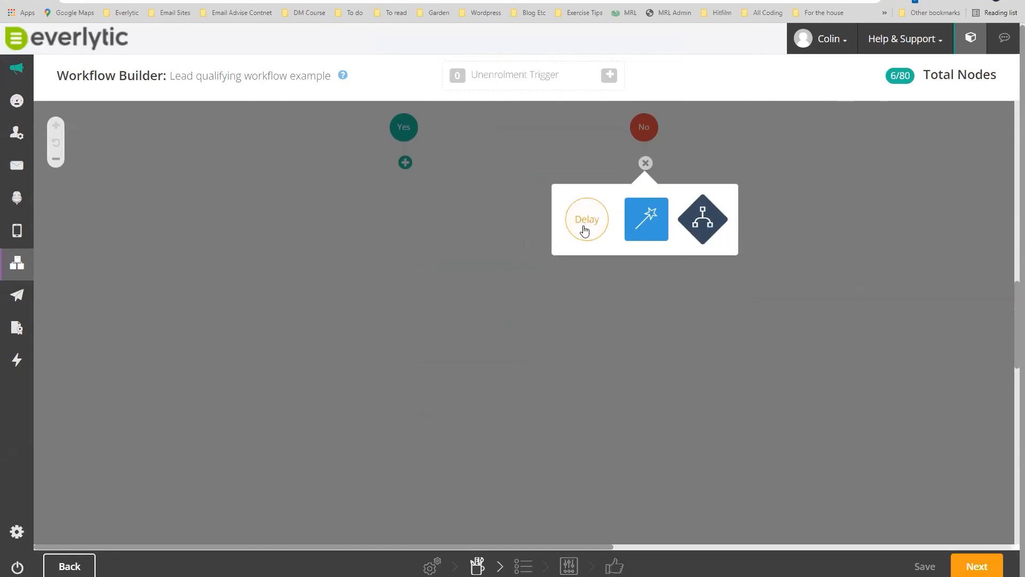
Add a 1-week delay under the No branch.
left_click(586, 229)
left_click(489, 304)
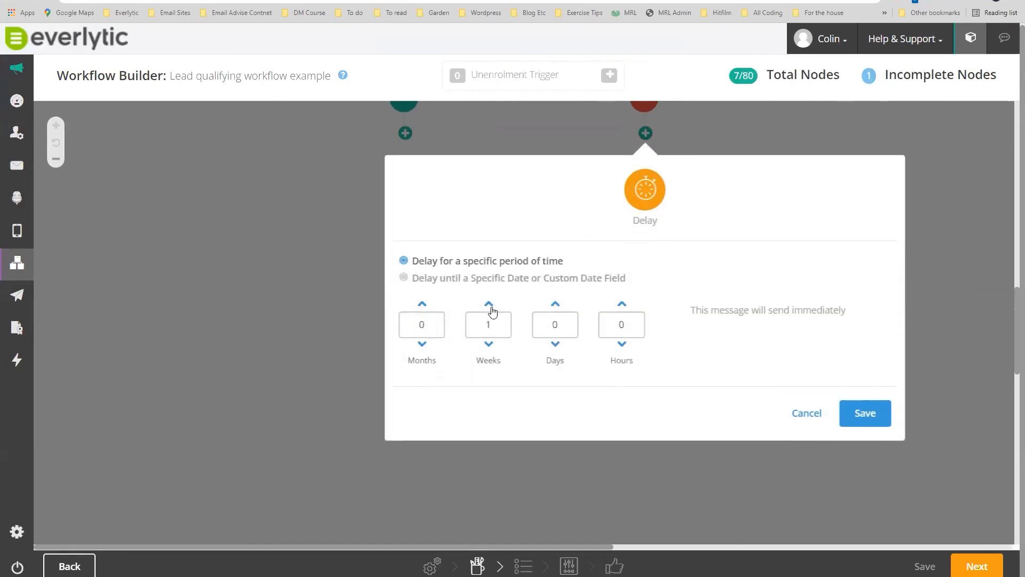
left_click(858, 414)
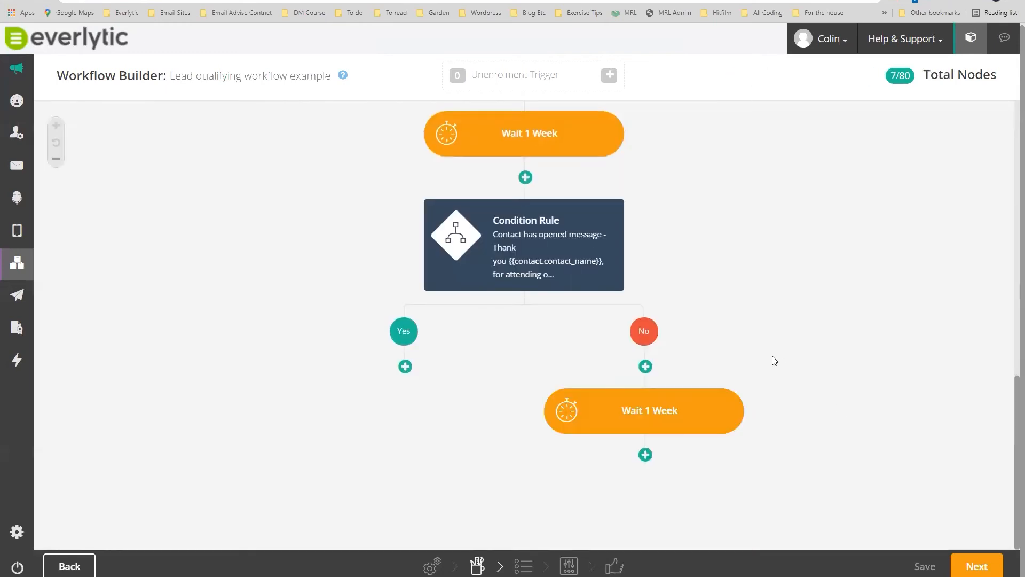
Add a Send Email step titled 'Do you have any questions about the lauch you attended?', left to complete later.
left_click(646, 455)
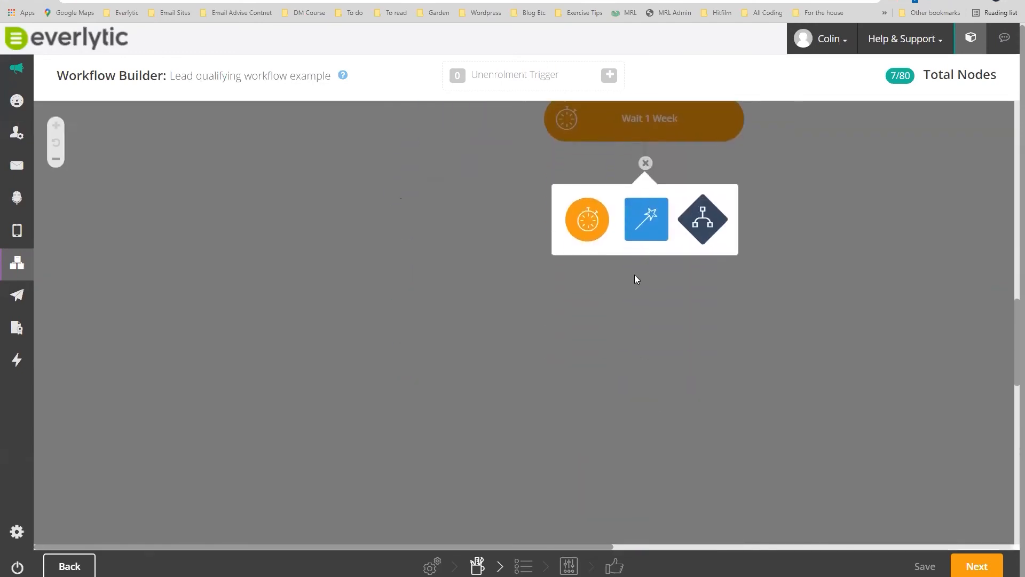
left_click(645, 228)
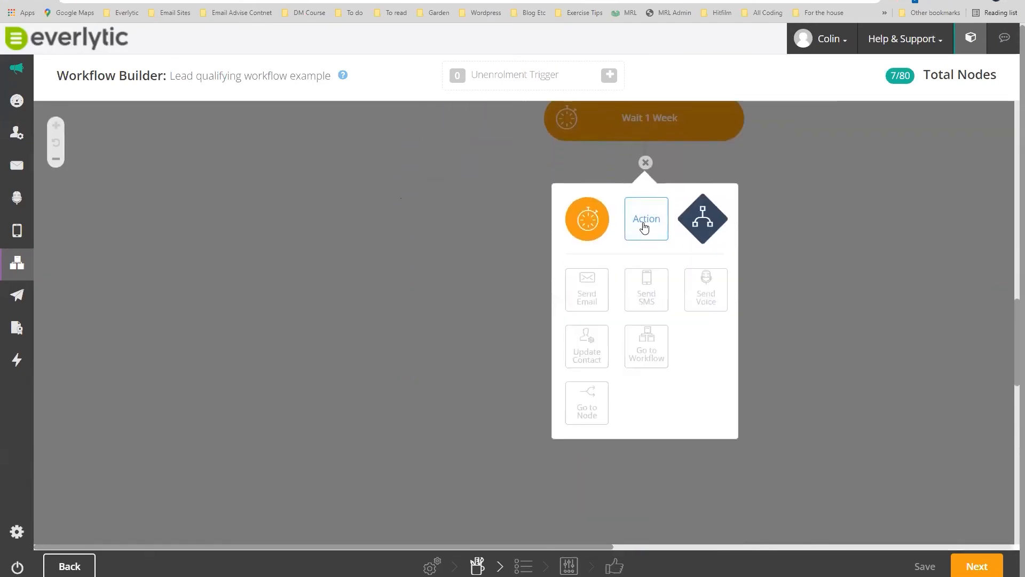
left_click(587, 298)
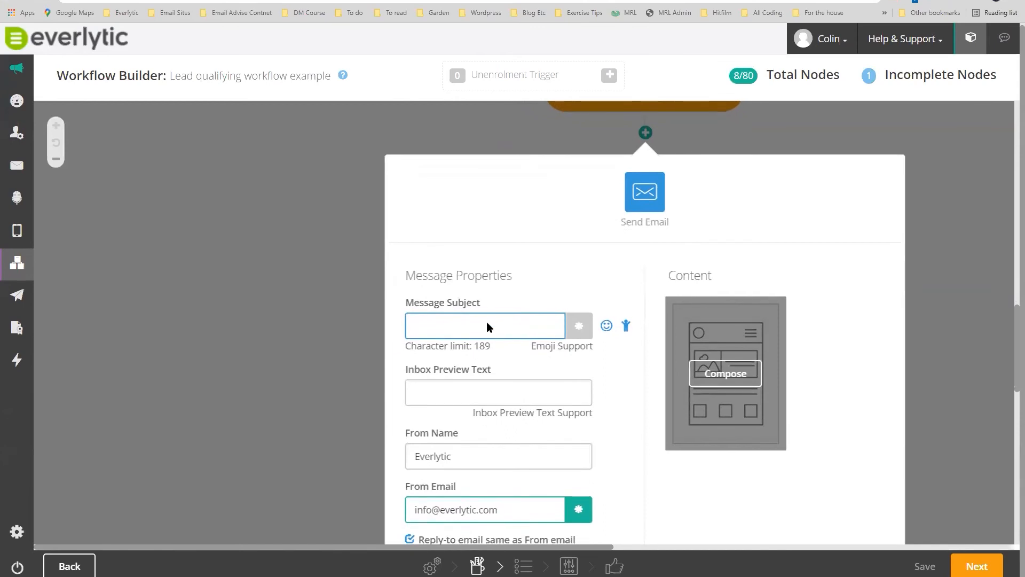
type("How")
key("BackSpace")
key("BackSpace")
key("BackSpace")
type("Do you have any questions ")
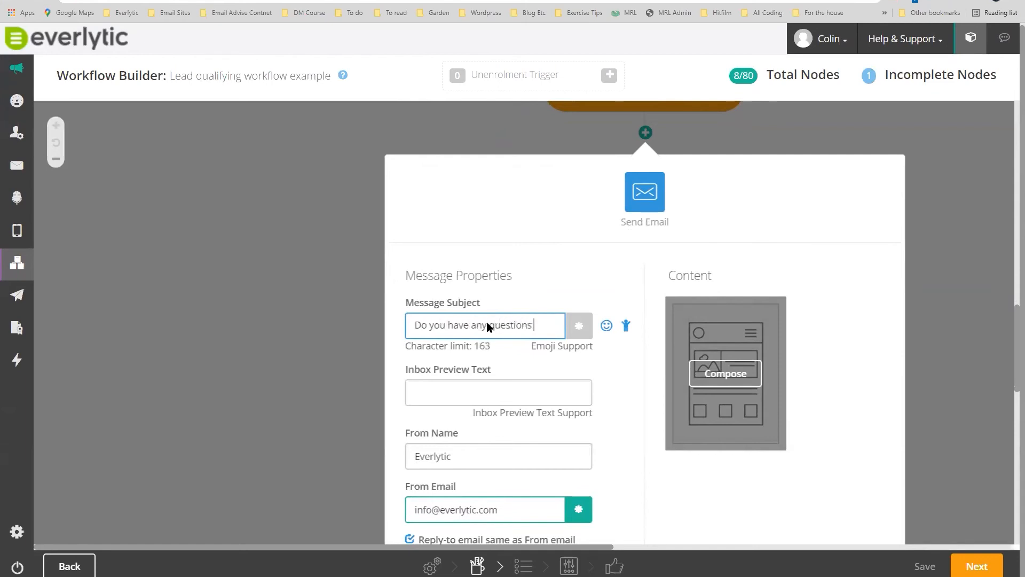
type("about the lauc")
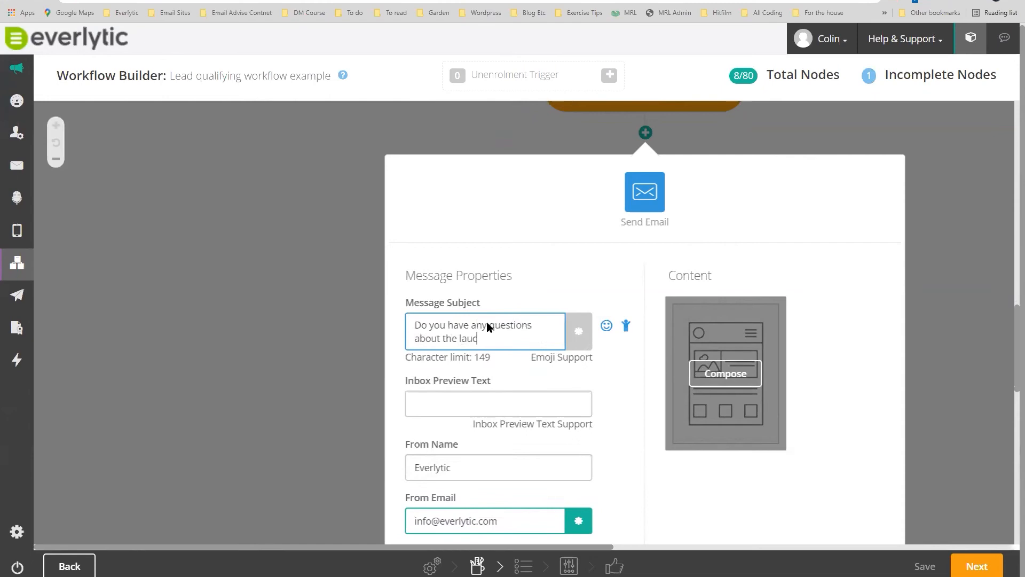
type("h ouou attended?")
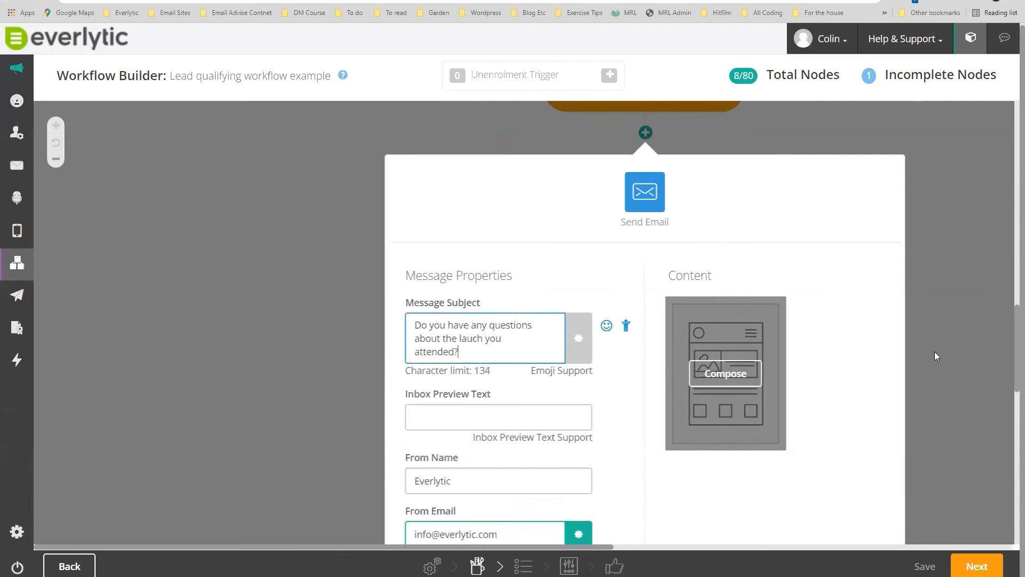
scroll(880, 321, "down", 3)
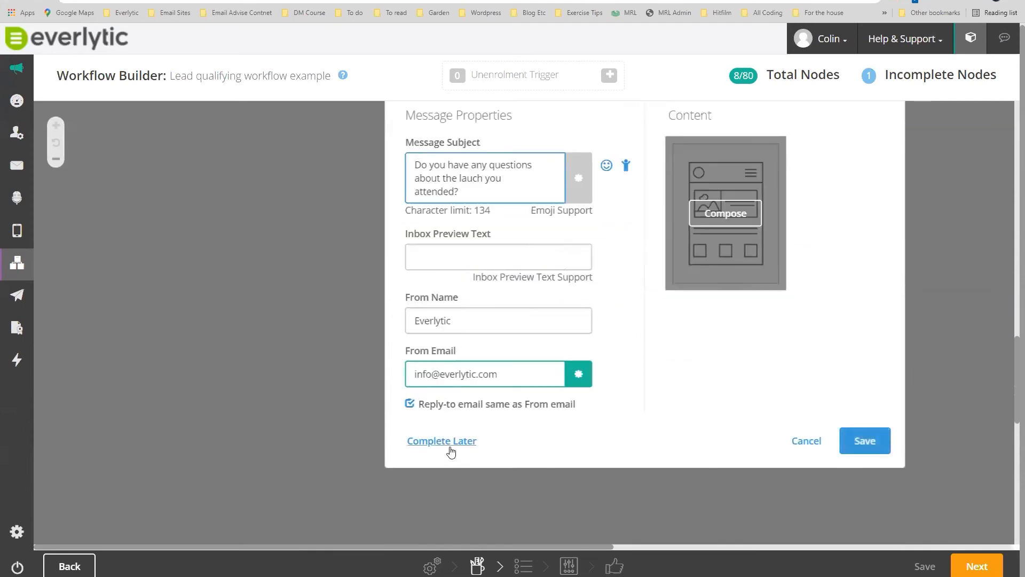
left_click(449, 444)
scroll(855, 361, "up", 4)
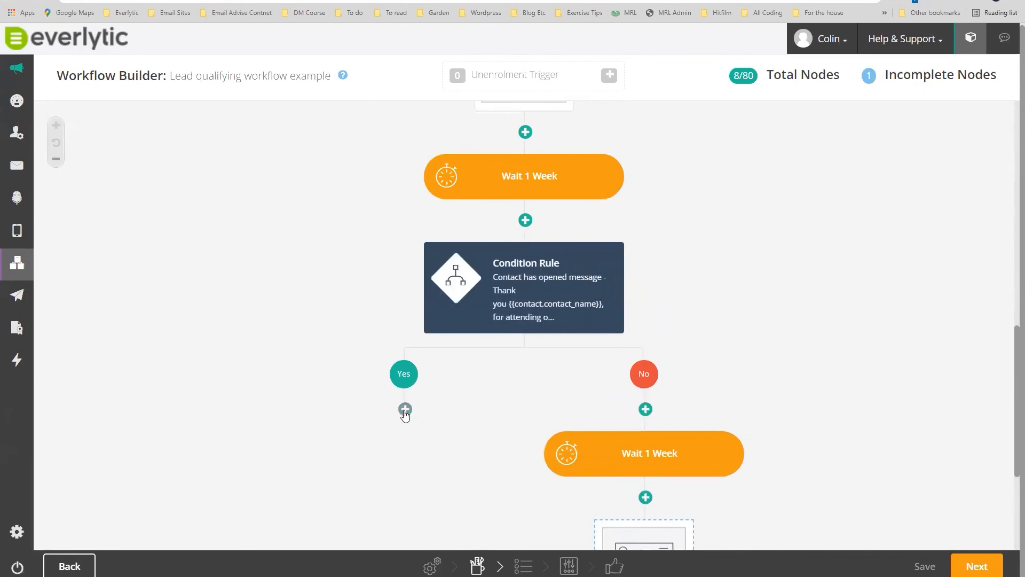
Add a 2-day delay under the Yes branch.
left_click(405, 409)
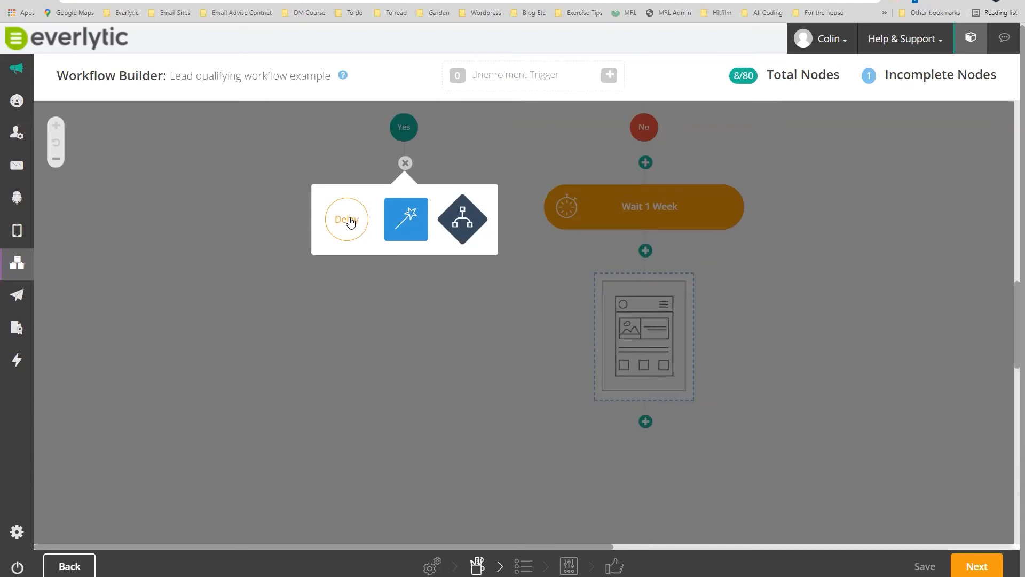
left_click(350, 222)
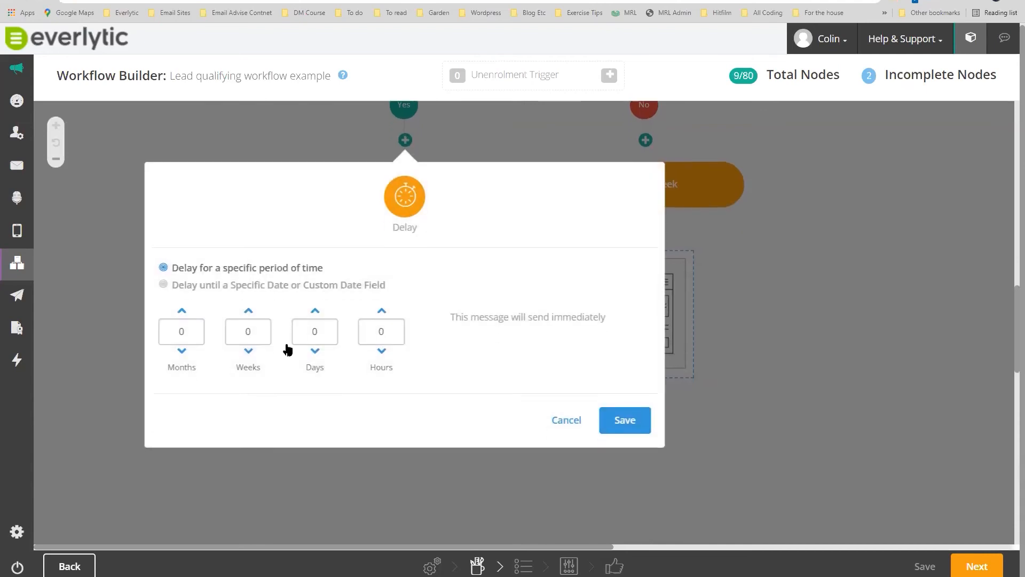
left_click(315, 308)
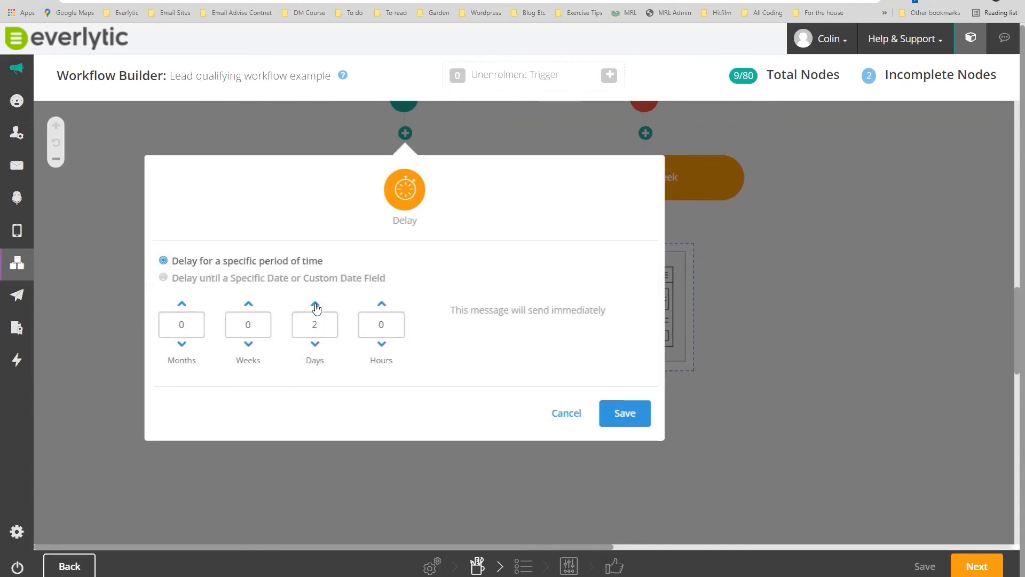
left_click(623, 412)
Add a Send Email step titled 'Should we get a sales person to you giver you a call?', left incomplete.
left_click(405, 283)
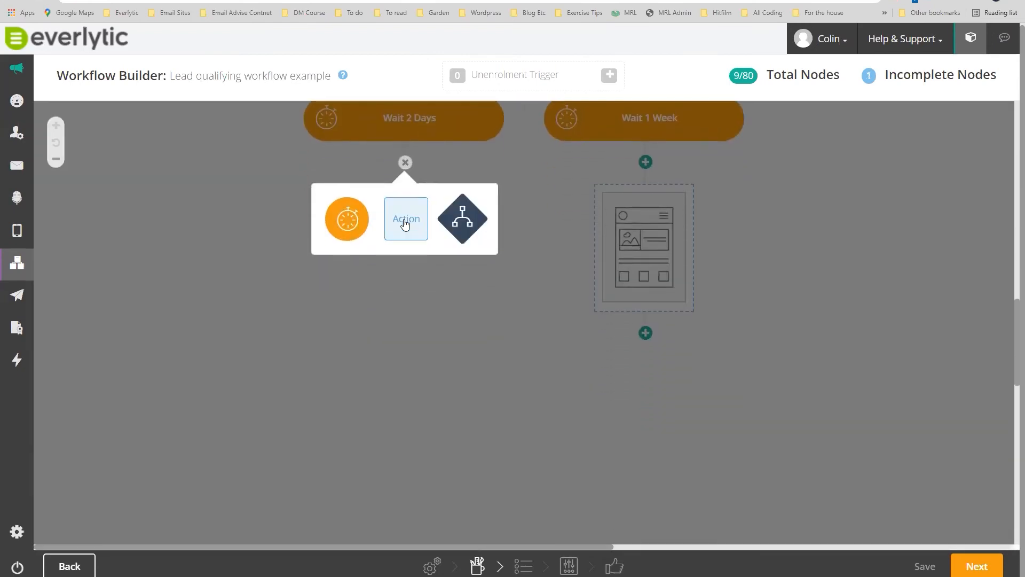
left_click(404, 223)
left_click(347, 291)
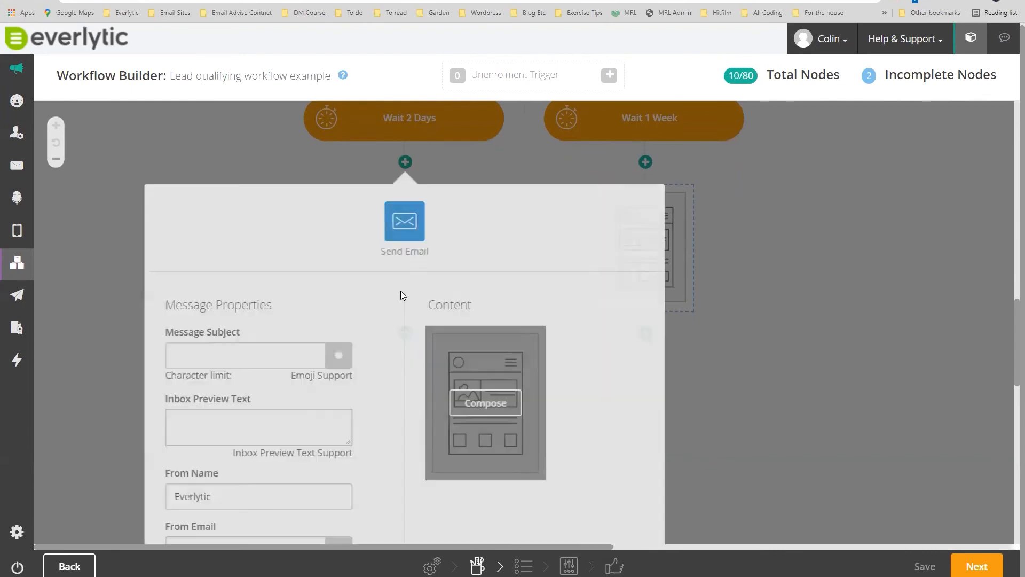
left_click(233, 334)
type("Sho")
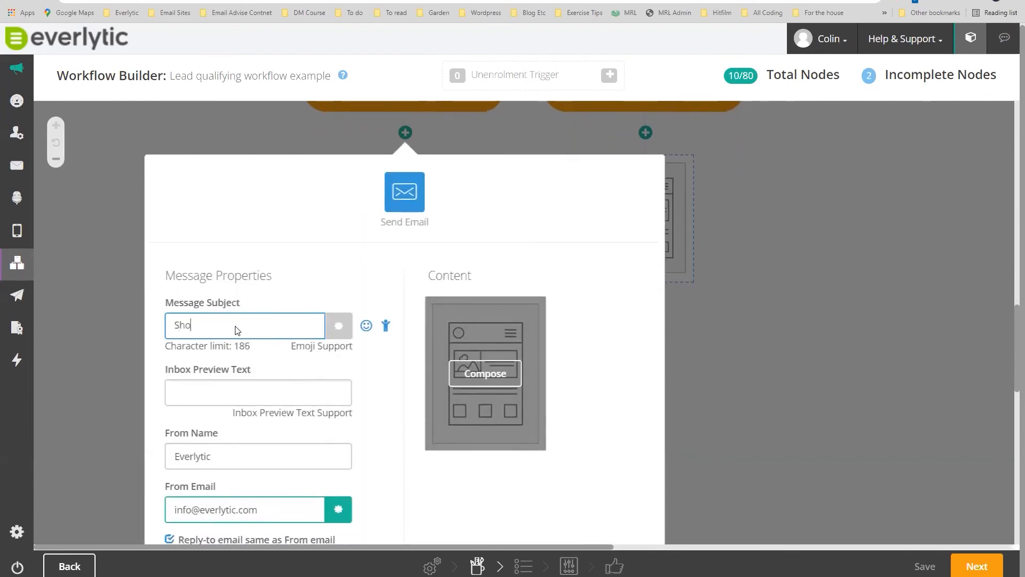
type("uld we get a sales perso")
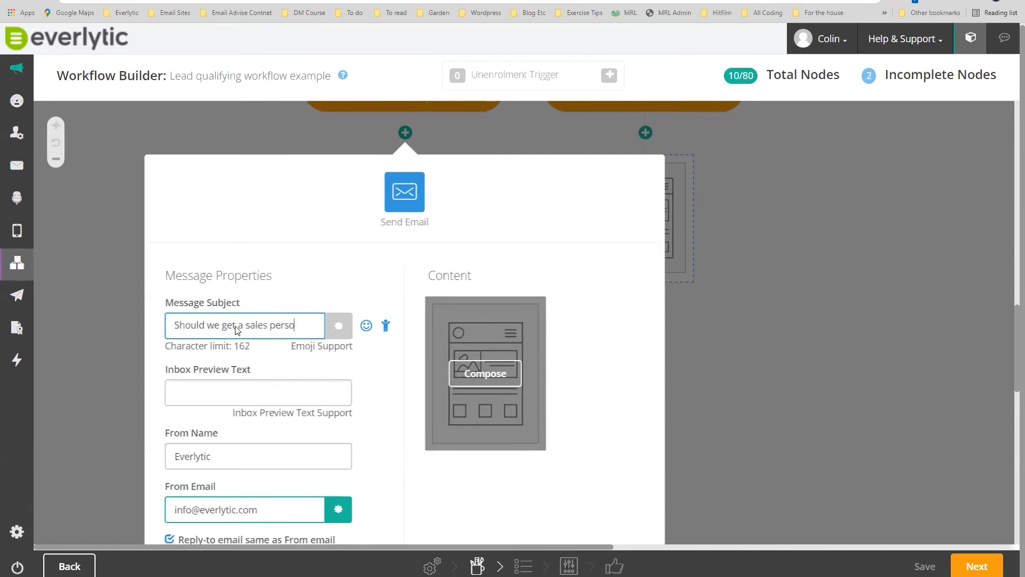
type("n ro")
key("BackSpace")
key("BackSpace")
key("BackSpace")
type("to ")
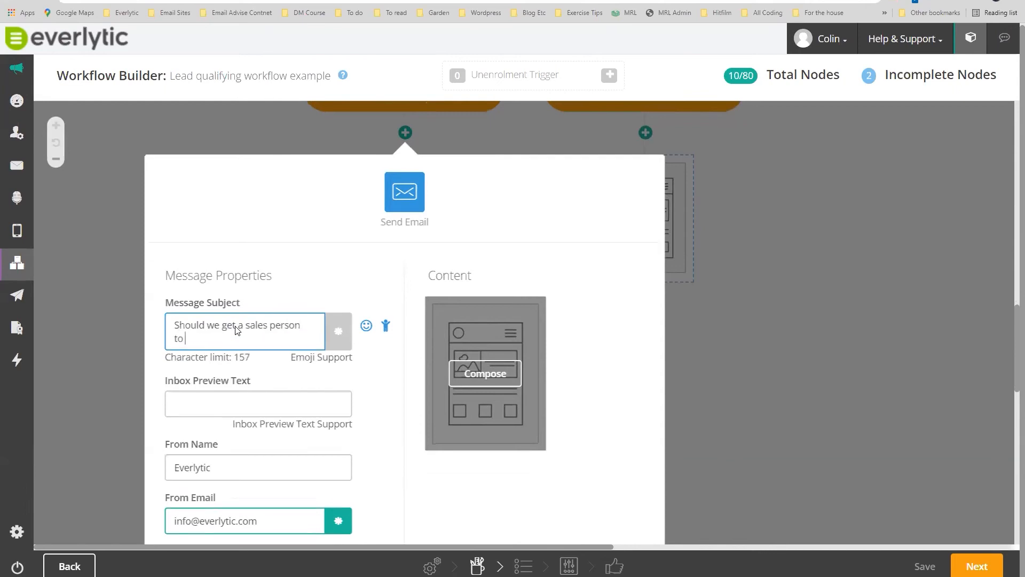
type("you giver you a call?")
scroll(690, 328, "down", 3)
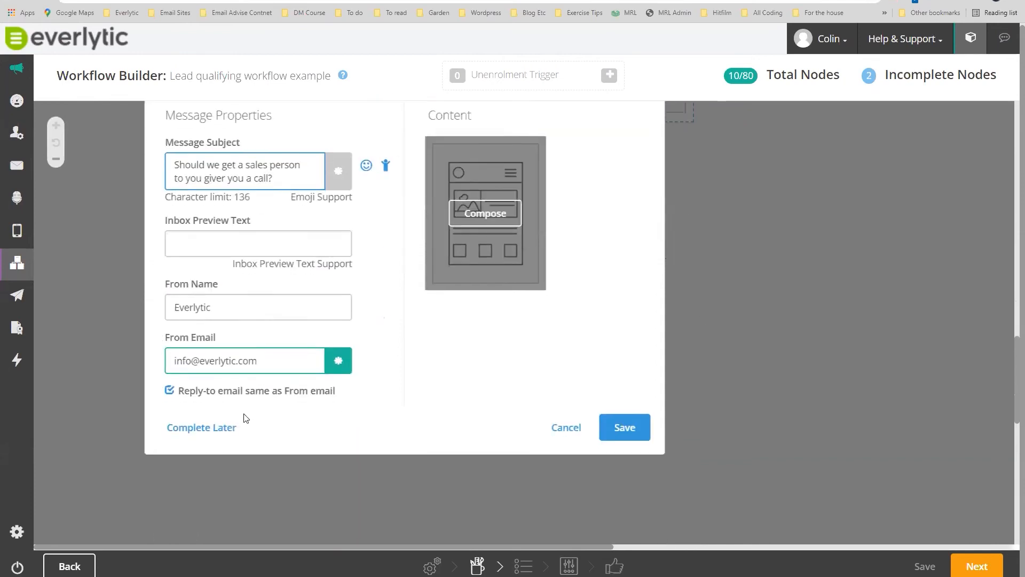
left_click(224, 432)
mouse_move(409, 245)
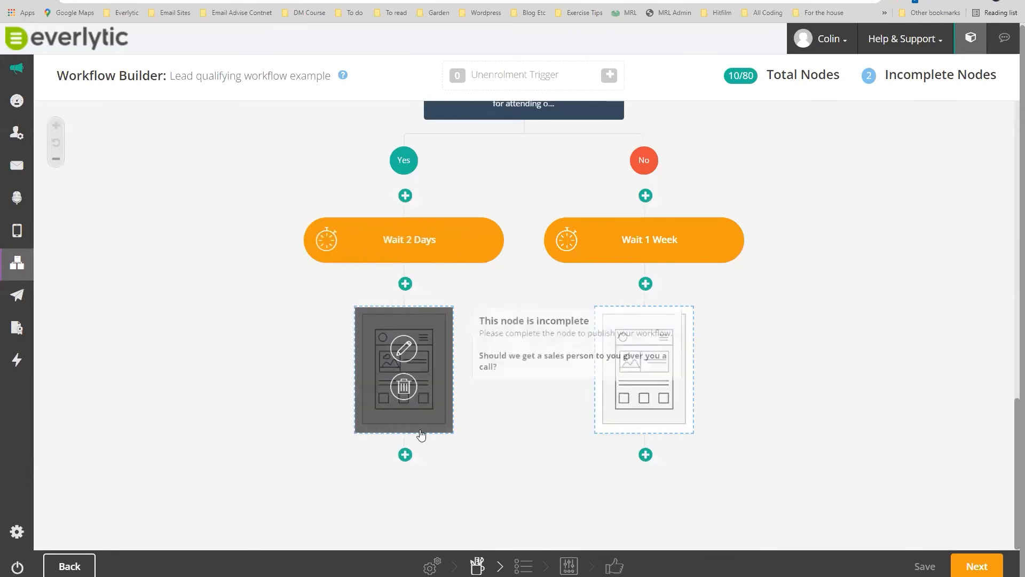
Add a 1-week delay after the Yes-branch email.
left_click(406, 455)
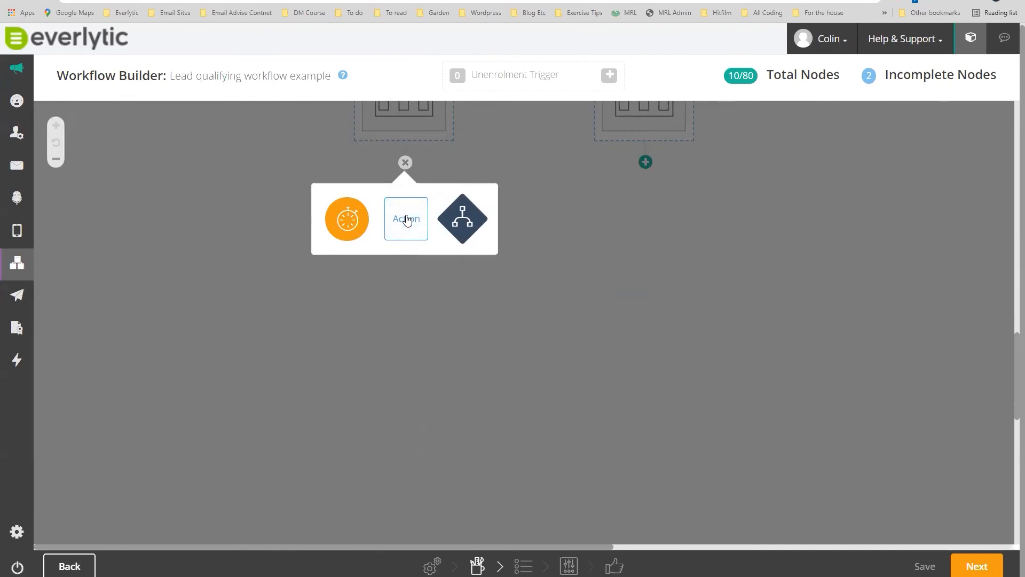
left_click(349, 226)
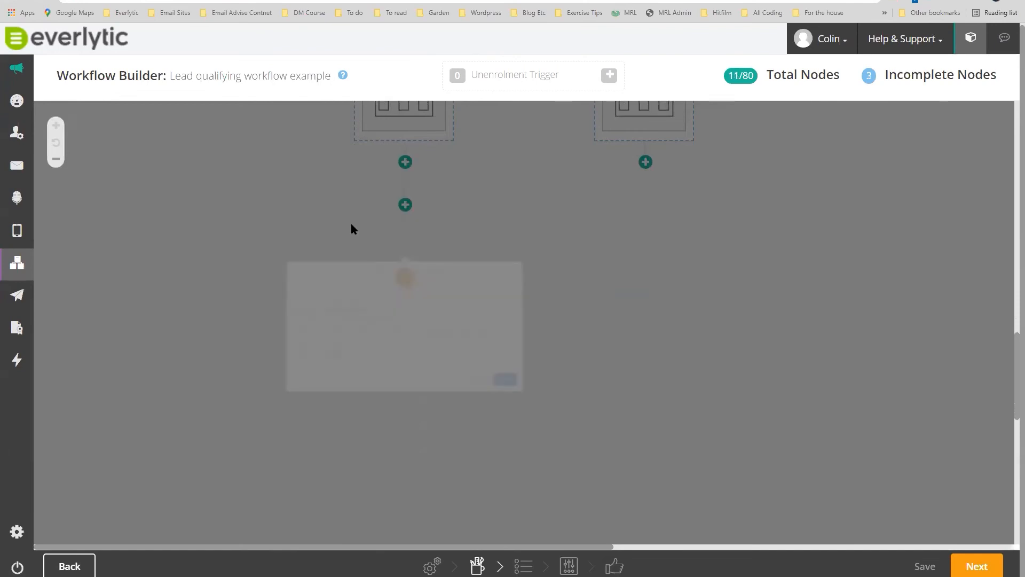
left_click(249, 303)
left_click(632, 420)
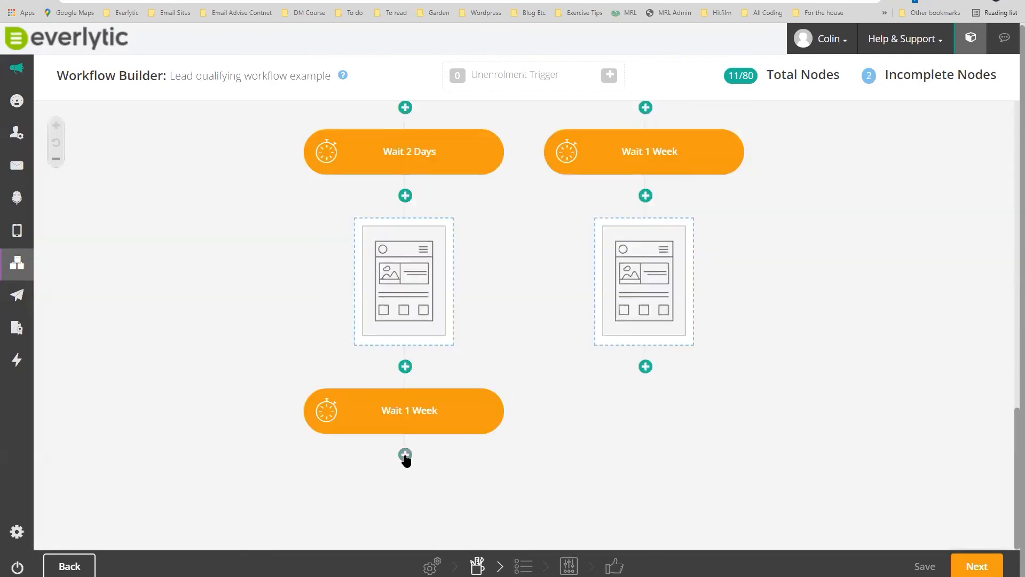
Add an Update Contact Fields step targeting the Lead Status field.
left_click(406, 455)
left_click(407, 222)
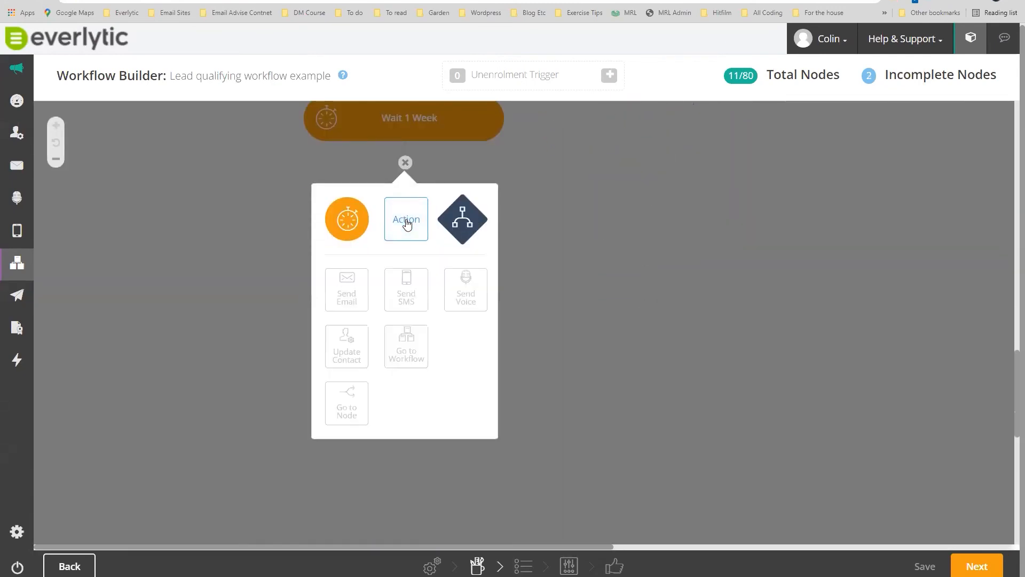
left_click(345, 351)
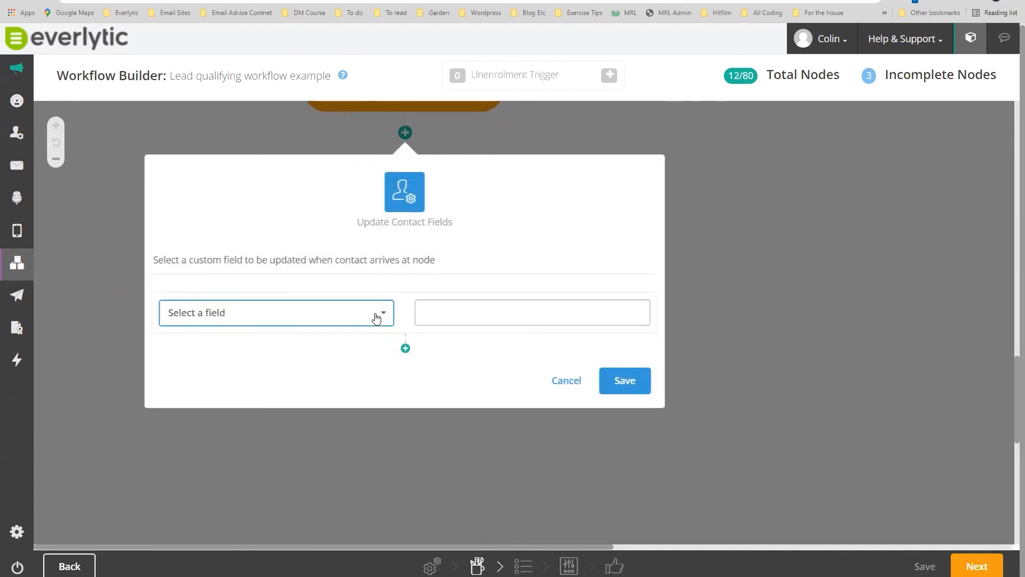
left_click(376, 316)
left_click(247, 339)
type("lead")
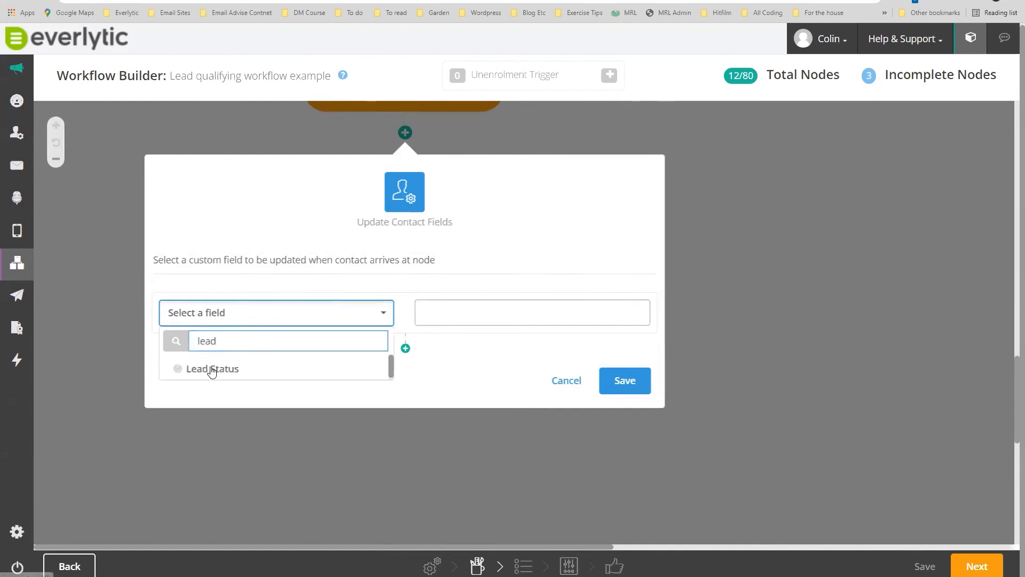
left_click(211, 368)
Set Lead Status to 'Warm - launch workflow', remove the extra field row, and save.
left_click(465, 312)
type("Warm - ")
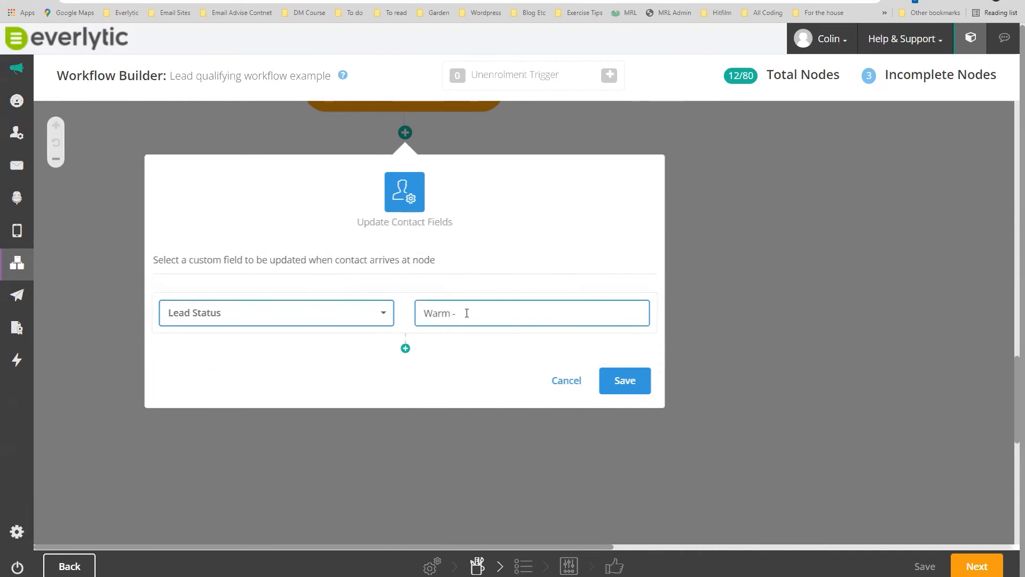
type("launch workflow")
left_click(405, 348)
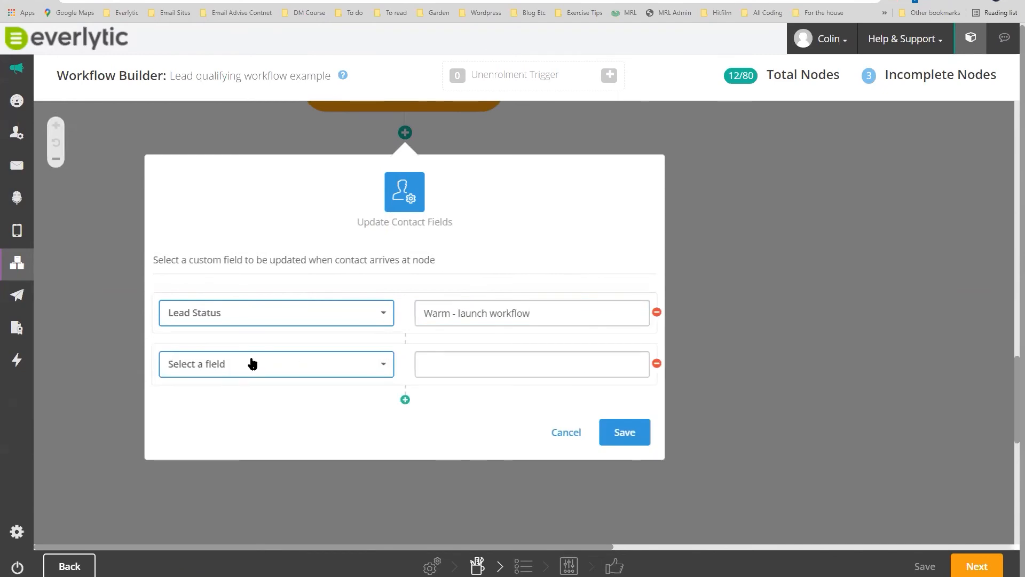
left_click(392, 368)
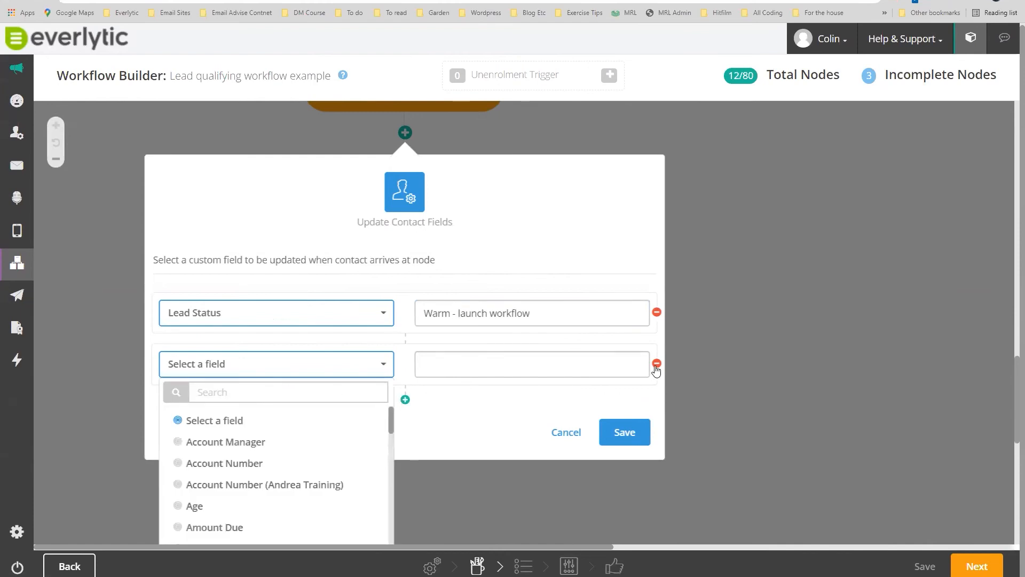
left_click(657, 364)
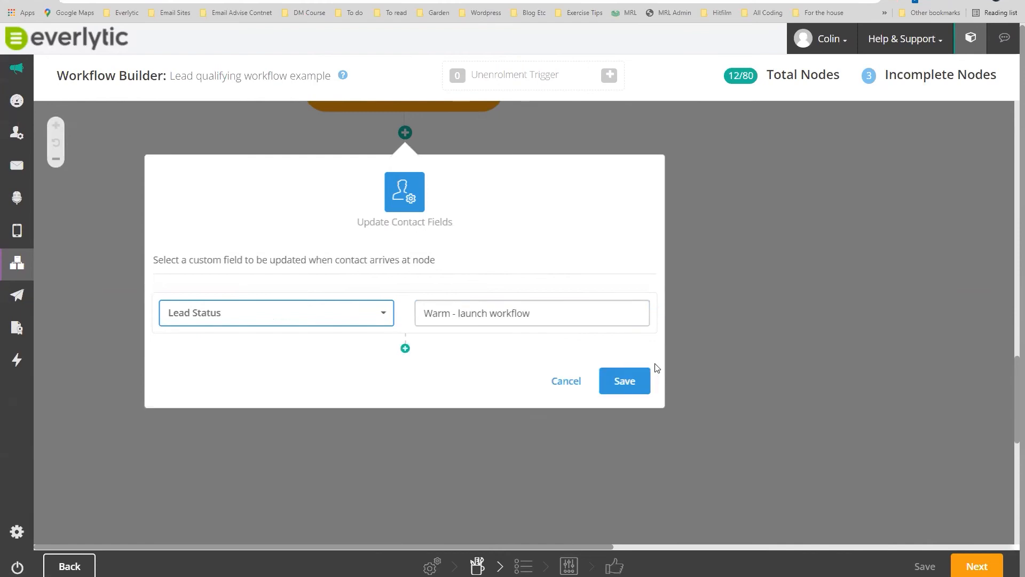
left_click(622, 383)
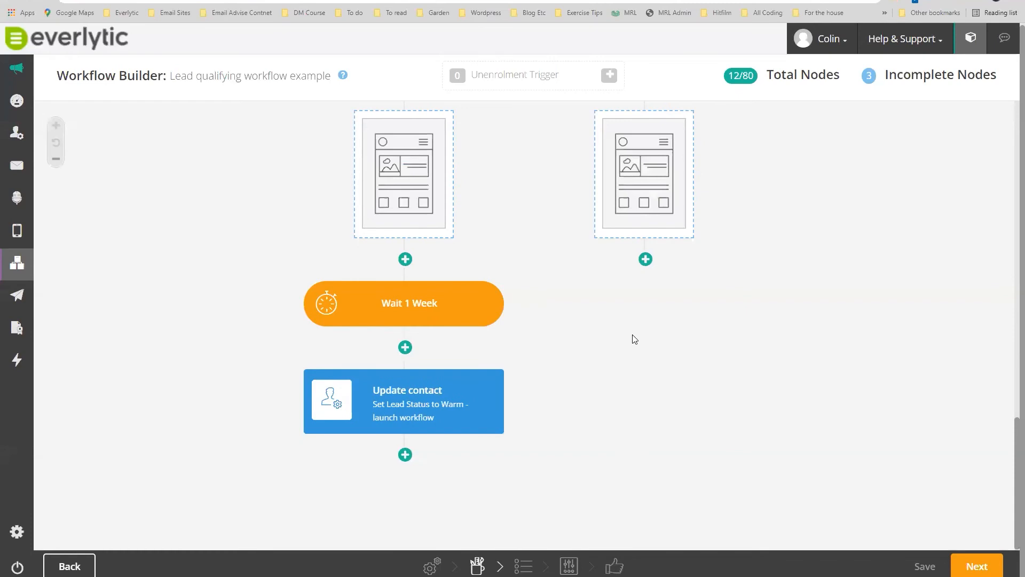
scroll(634, 339, "up", 10)
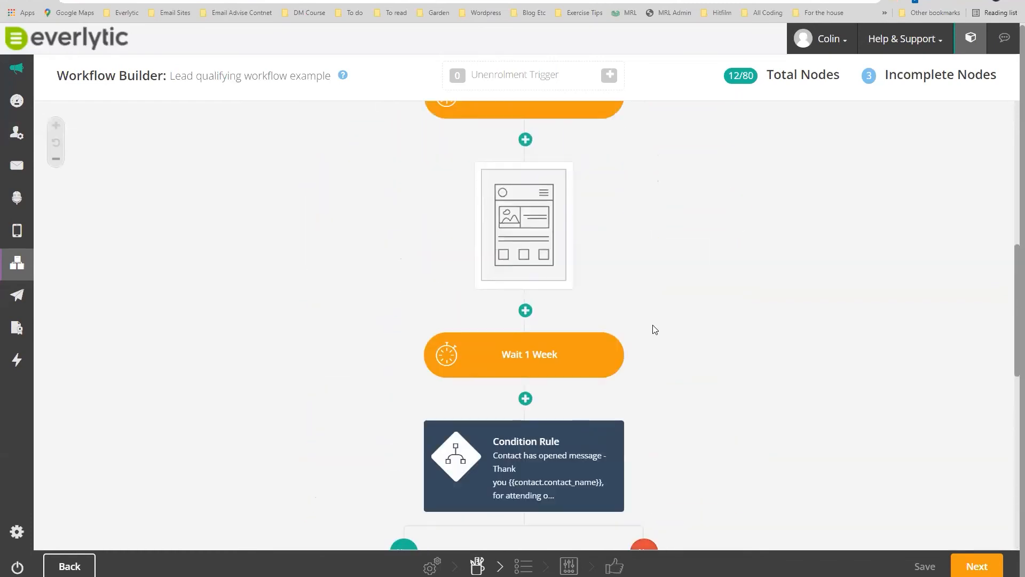
scroll(661, 320, "up", 5)
scroll(665, 313, "up", 4)
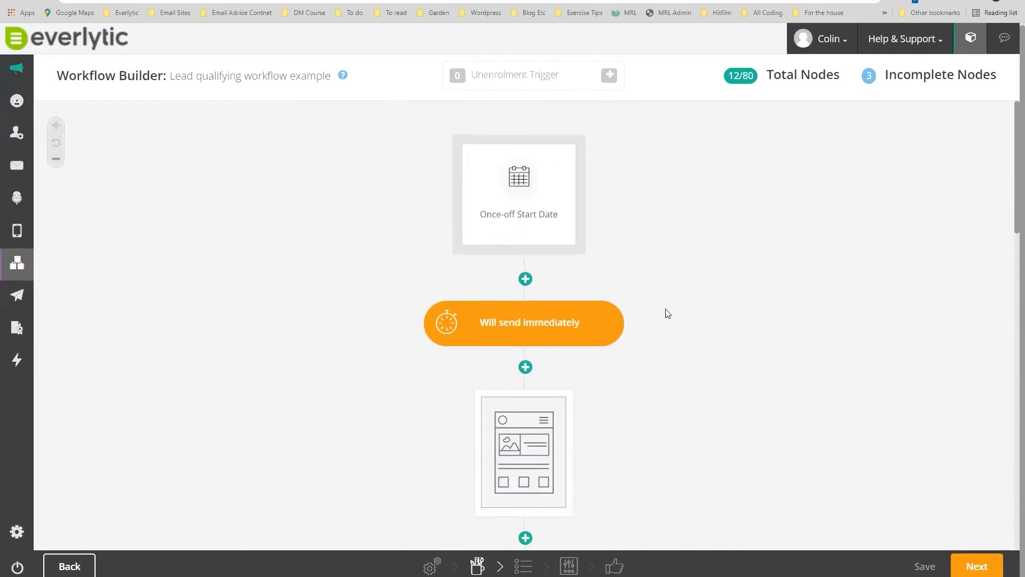
scroll(668, 318, "down", 3)
scroll(668, 321, "down", 15)
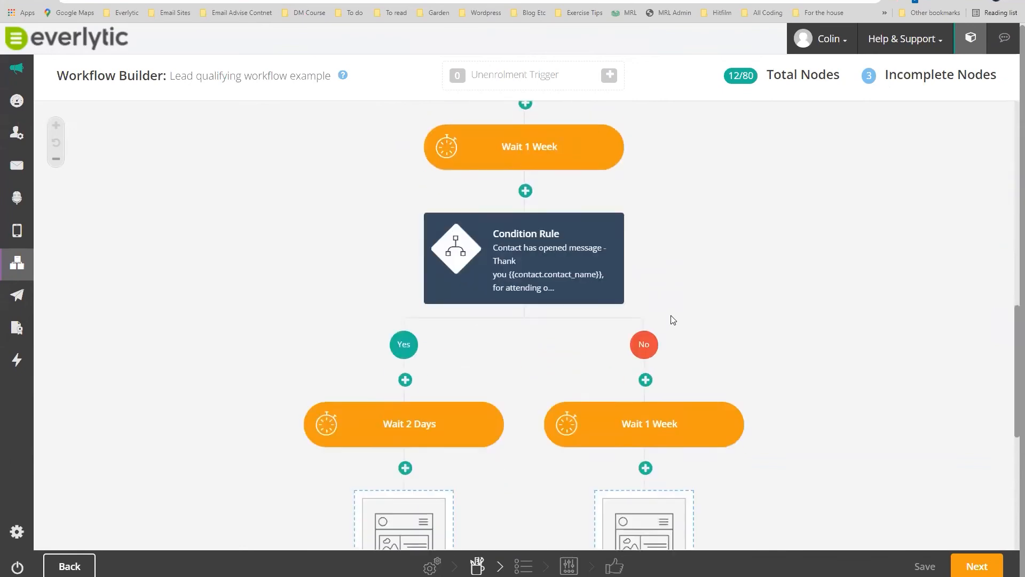
scroll(534, 377, "down", 2)
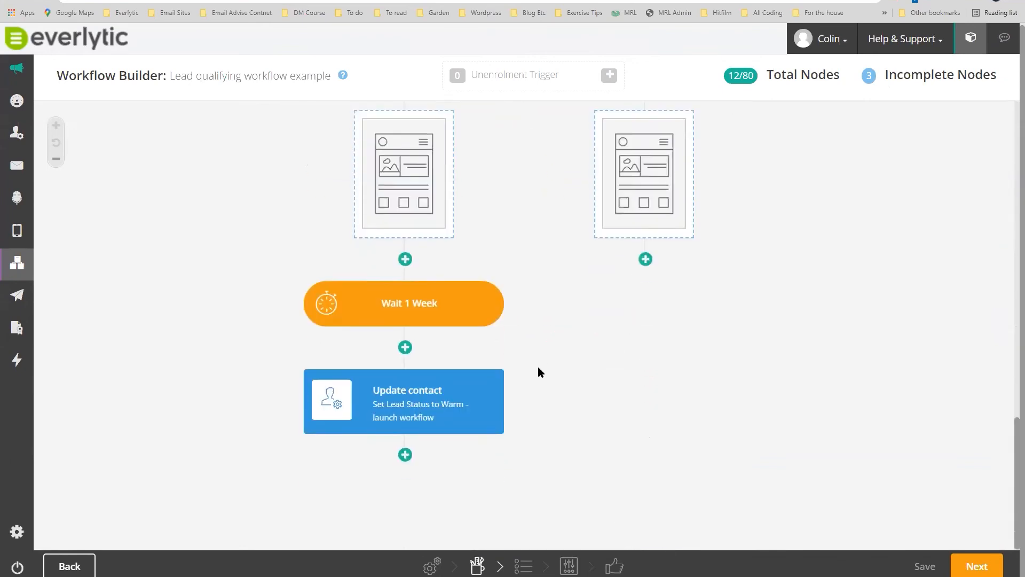
scroll(540, 275, "up", 1)
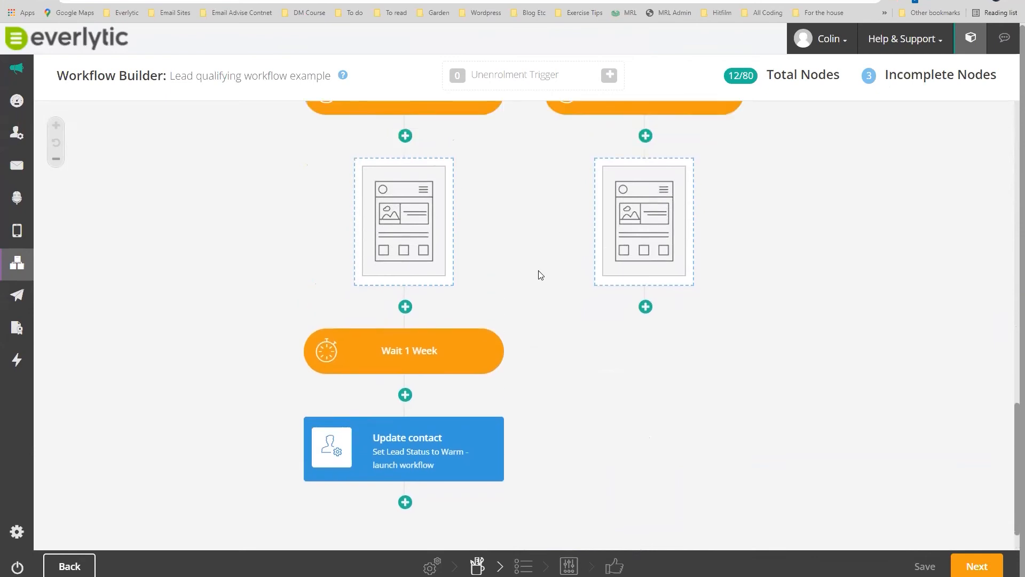
scroll(542, 283, "up", 3)
scroll(554, 312, "down", 4)
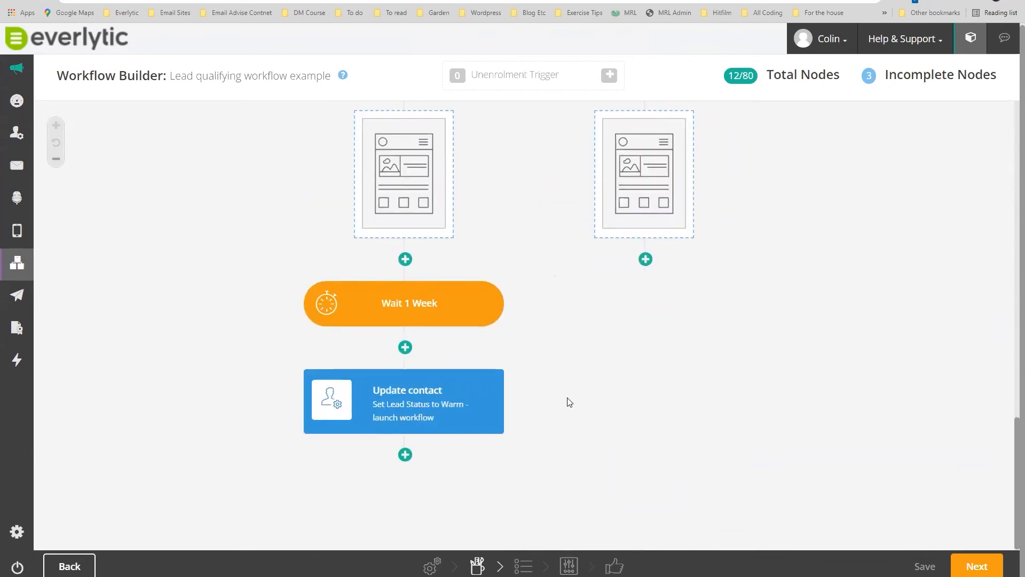
scroll(572, 400, "up", 8)
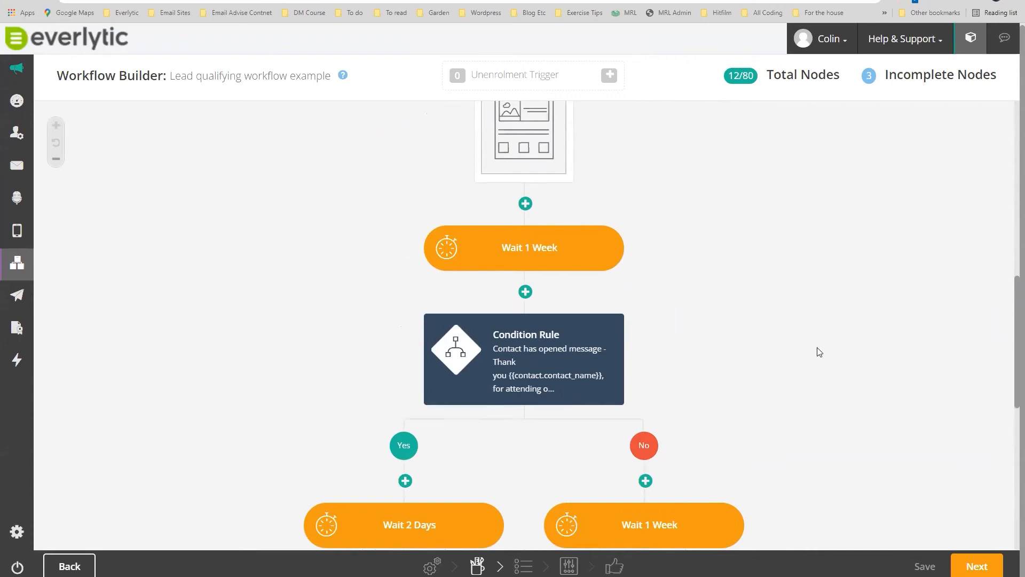
scroll(820, 352, "down", 3)
scroll(820, 354, "down", 3)
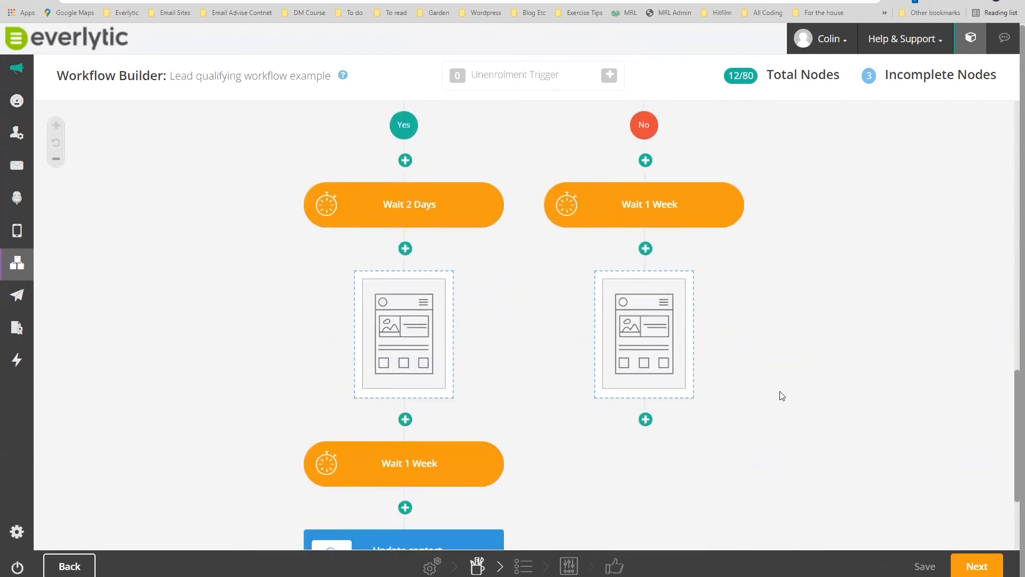
Add a 2-week delay after the No-branch email.
left_click(645, 419)
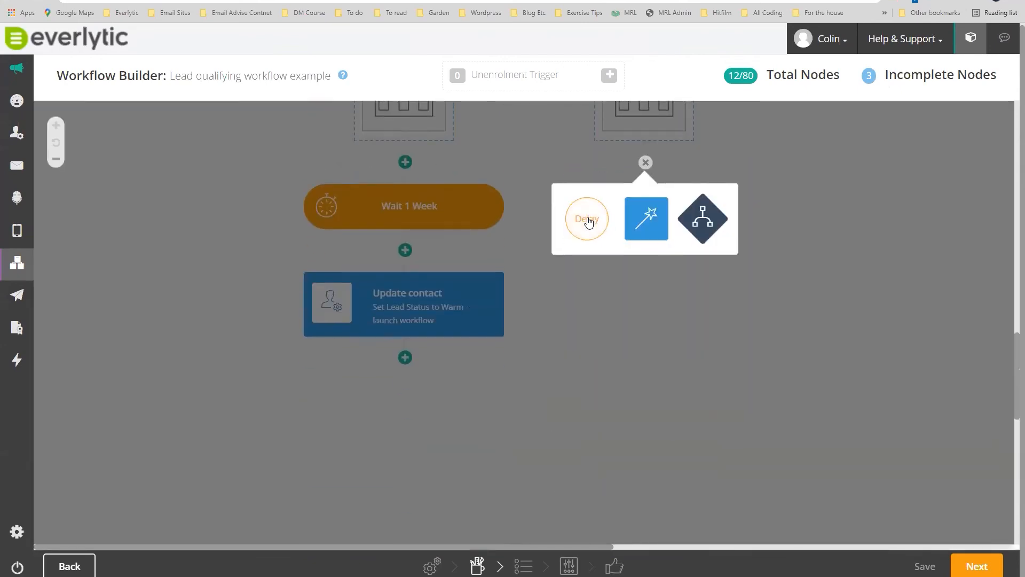
left_click(588, 223)
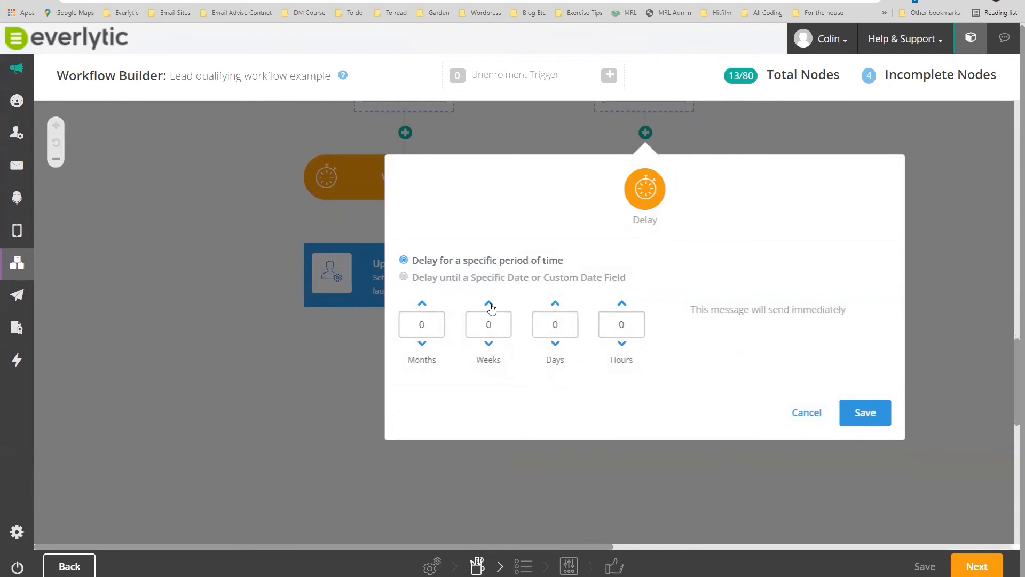
left_click(866, 414)
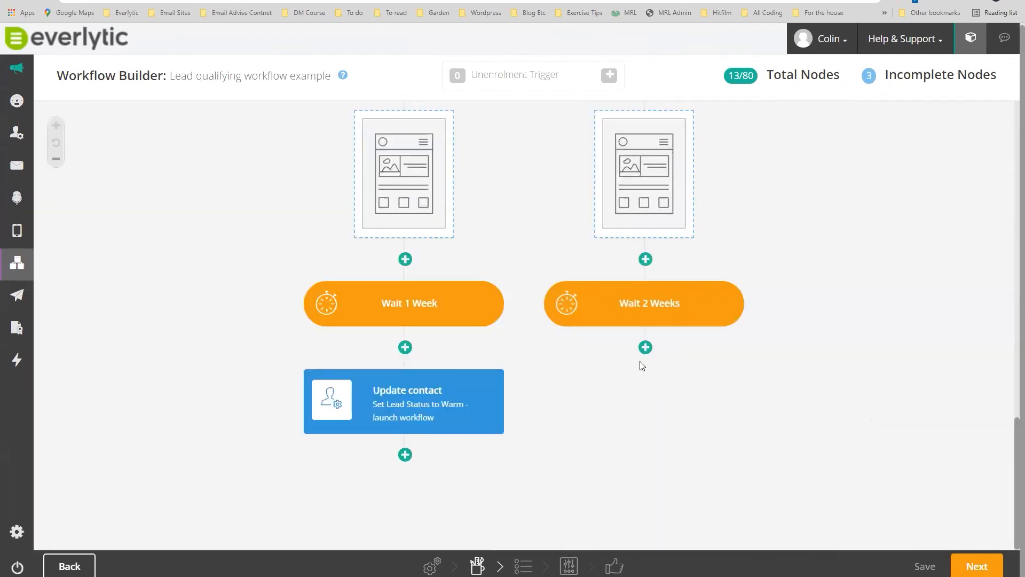
Try adding a Go to another Node step after Wait 2 Weeks, then cancel it.
left_click(645, 347)
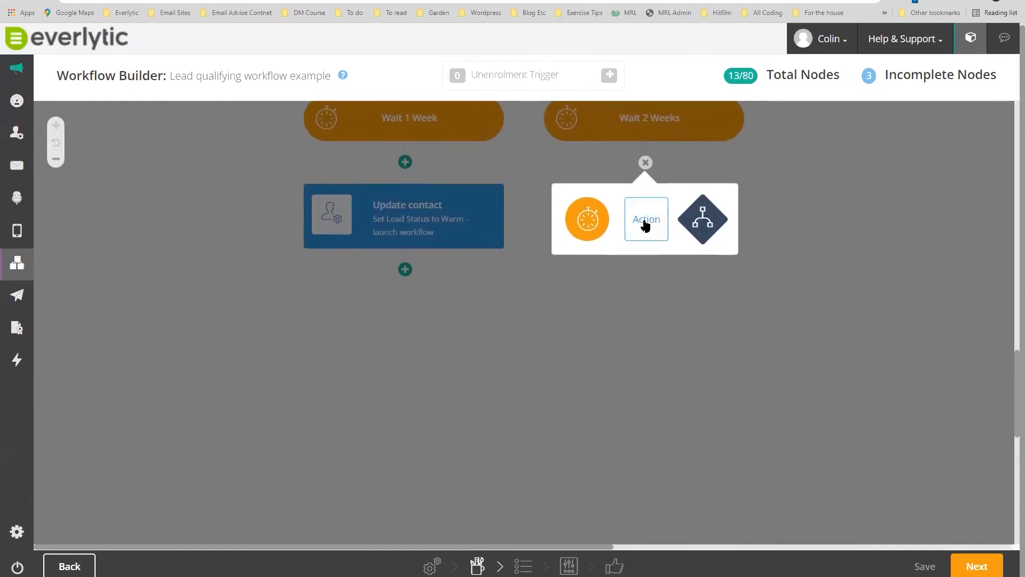
left_click(644, 220)
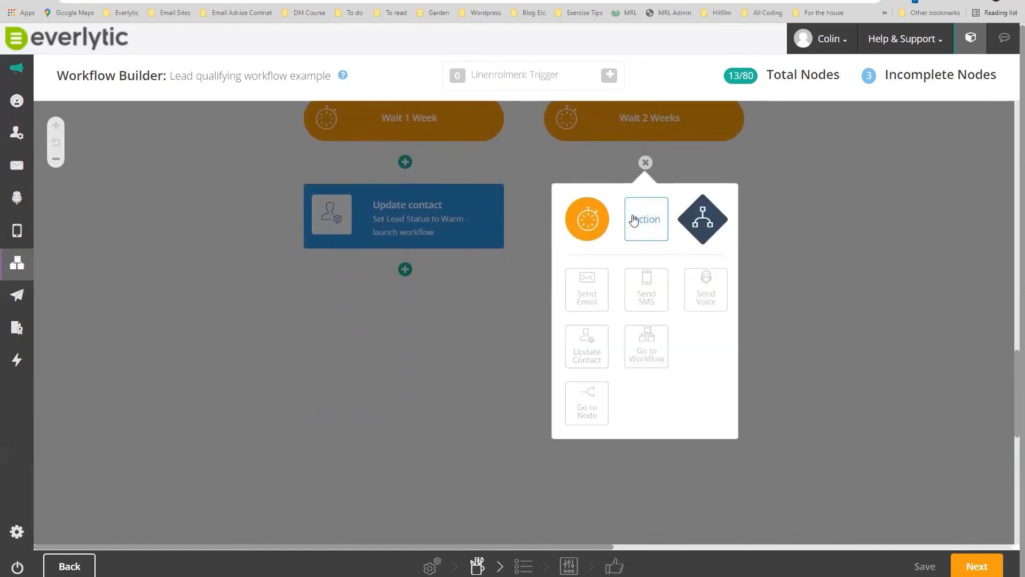
left_click(589, 406)
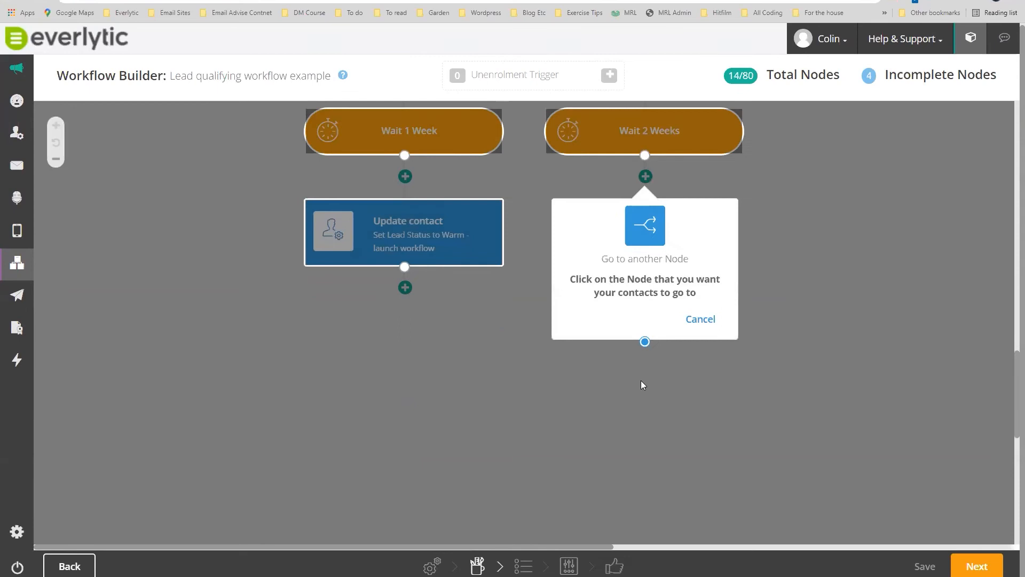
scroll(871, 303, "up", 8)
scroll(870, 302, "up", 9)
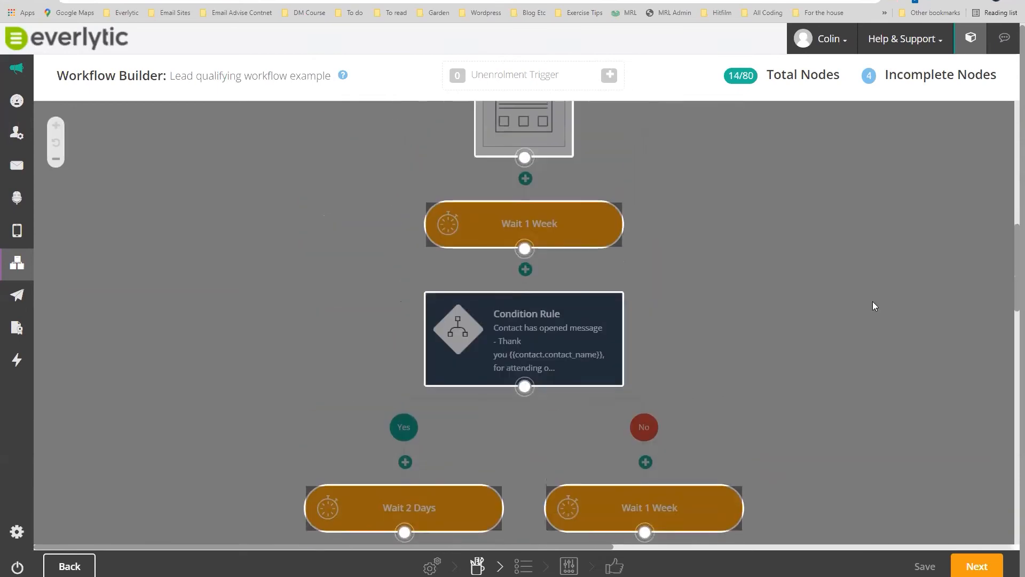
scroll(873, 302, "up", 2)
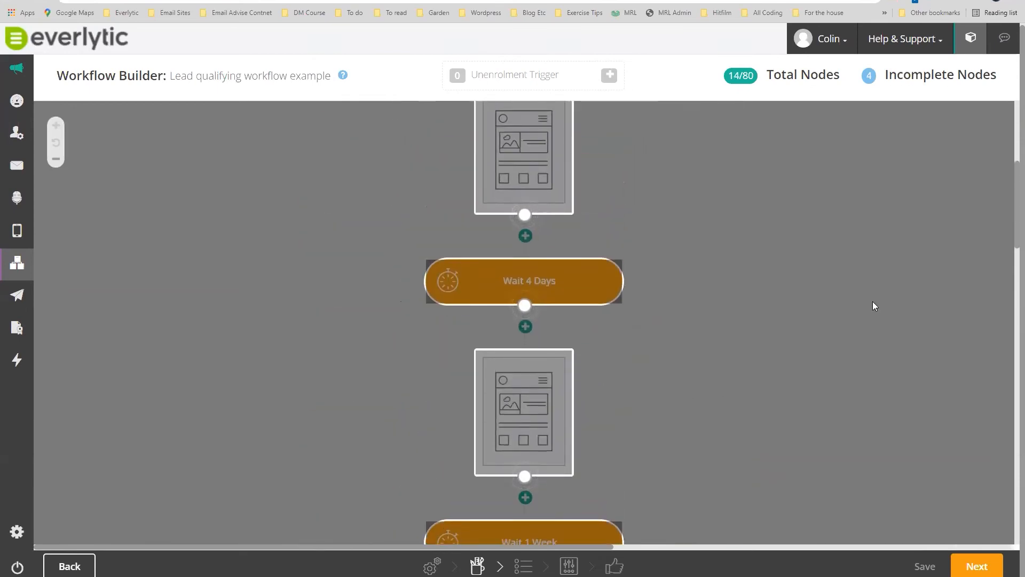
scroll(873, 301, "down", 7)
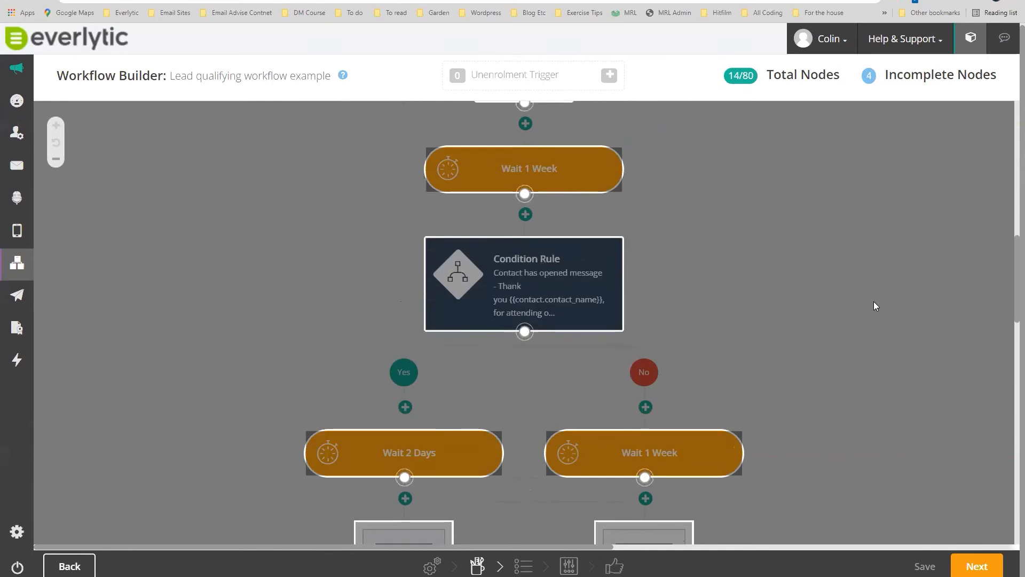
scroll(874, 303, "down", 2)
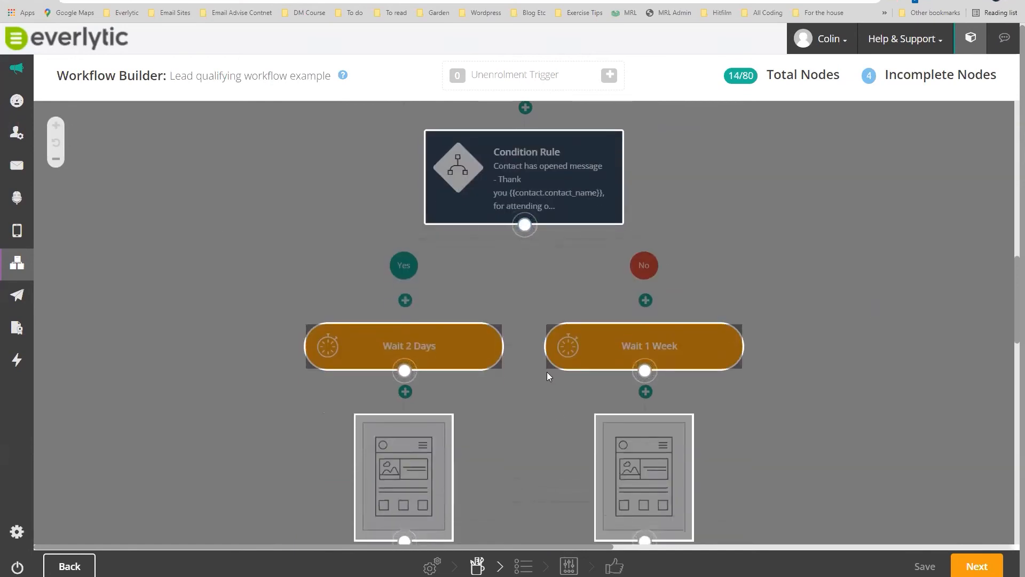
scroll(800, 441, "down", 3)
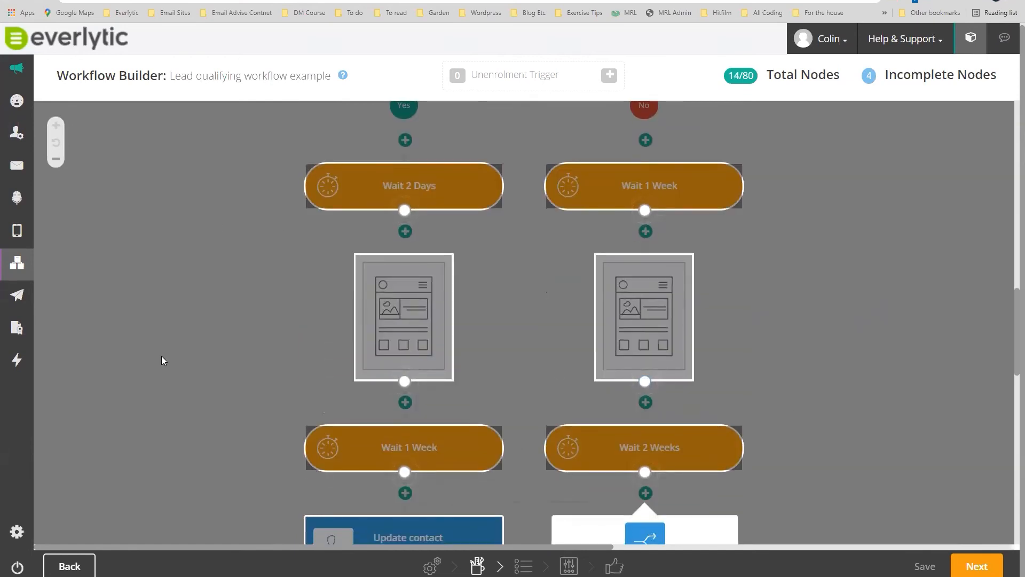
scroll(823, 279, "up", 2)
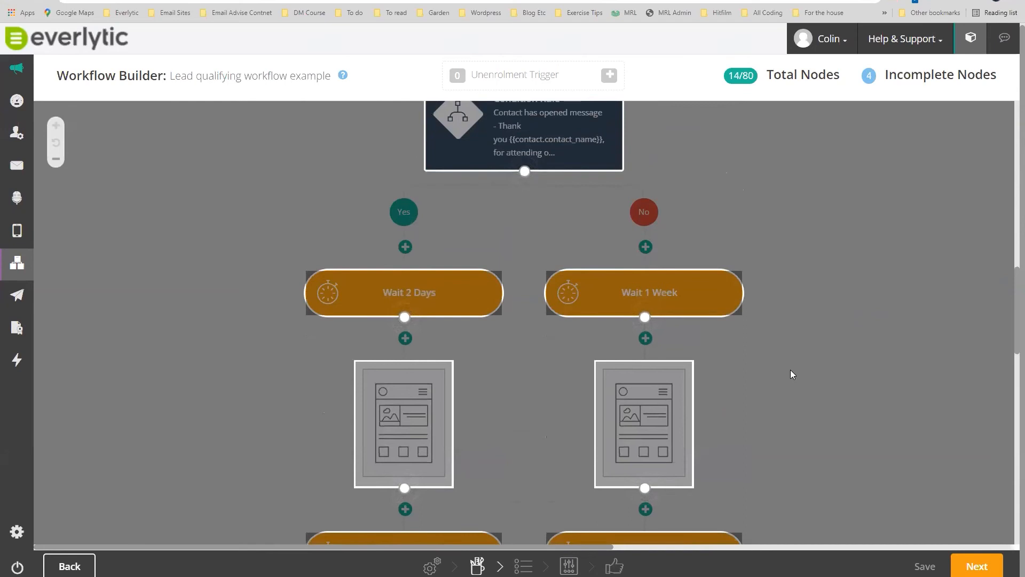
scroll(791, 374, "down", 7)
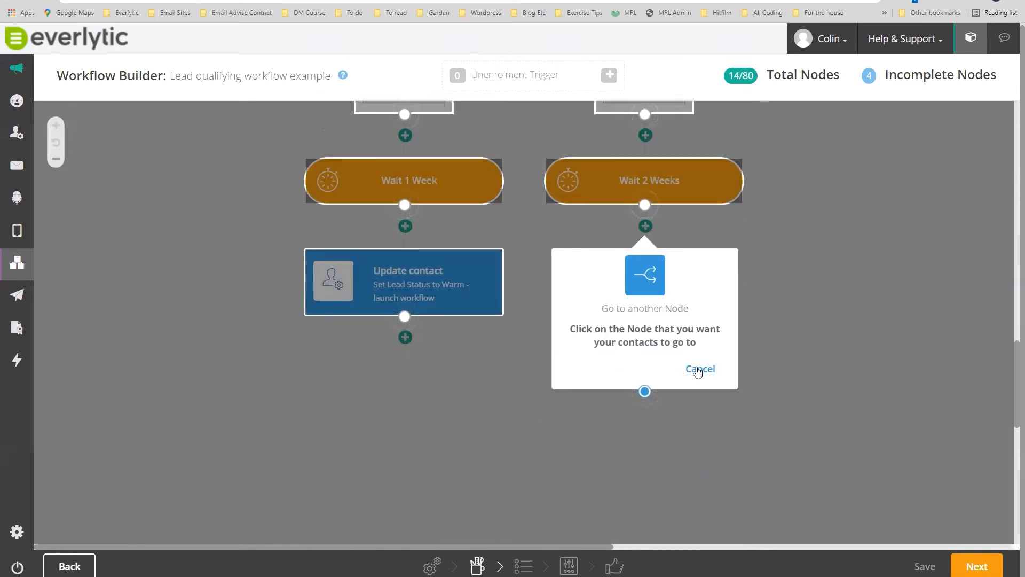
left_click(699, 370)
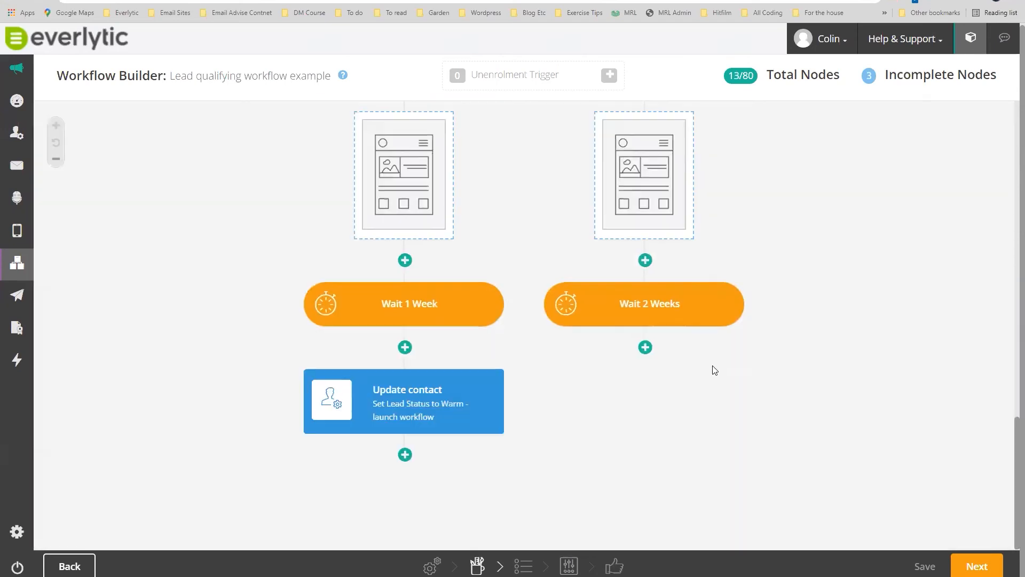
left_click(646, 348)
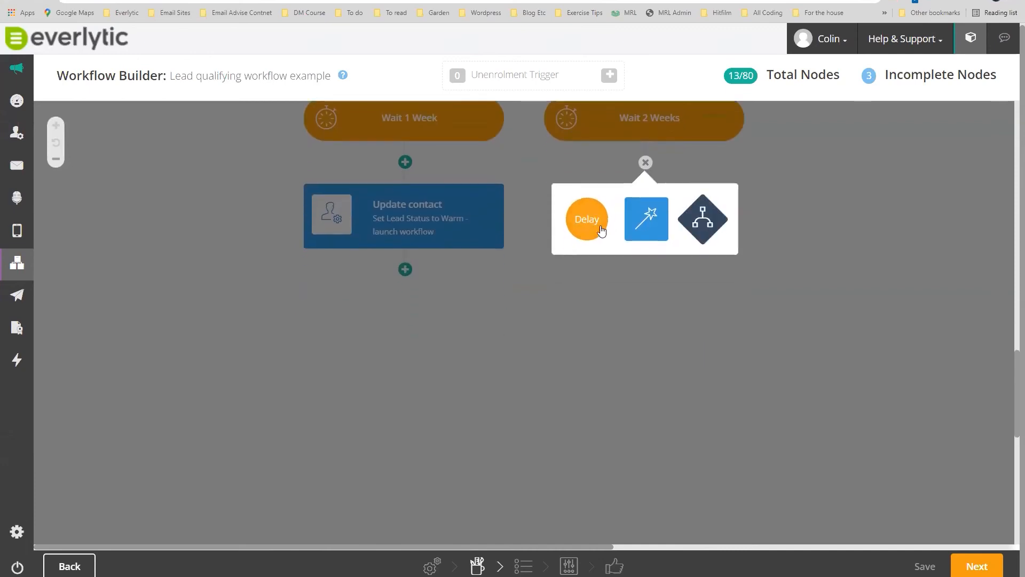
left_click(649, 224)
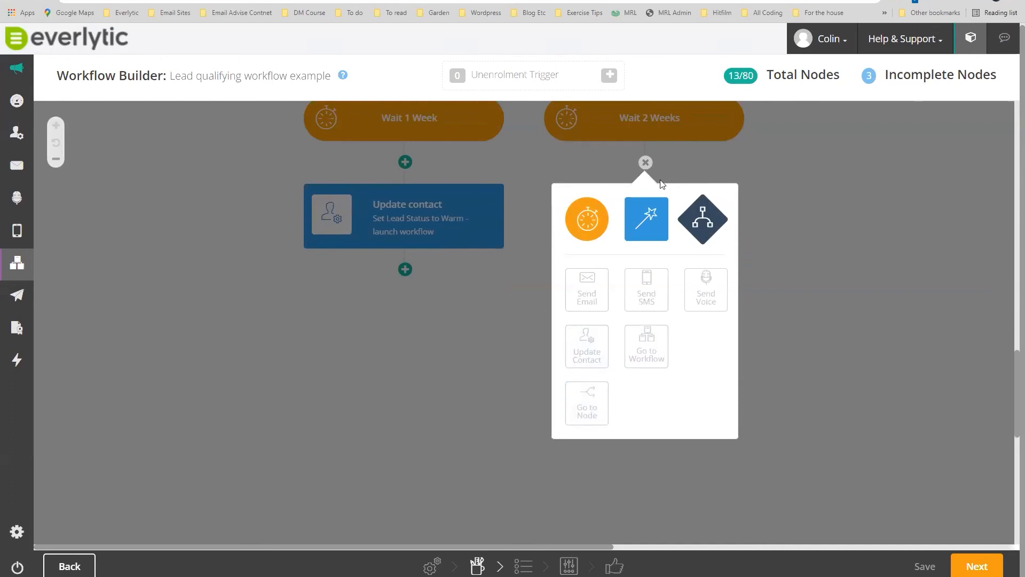
left_click(645, 163)
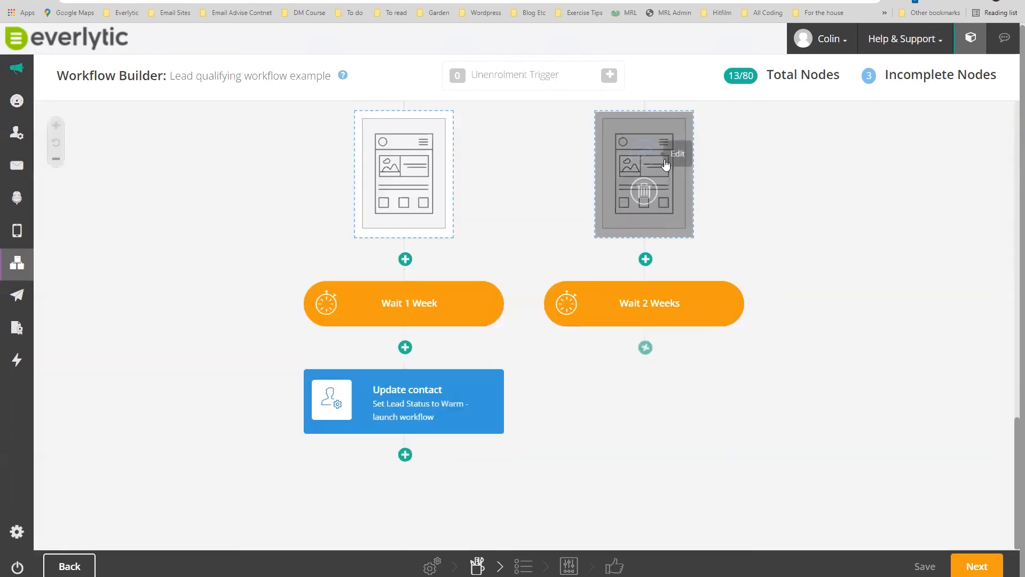
left_click(646, 348)
left_click(646, 227)
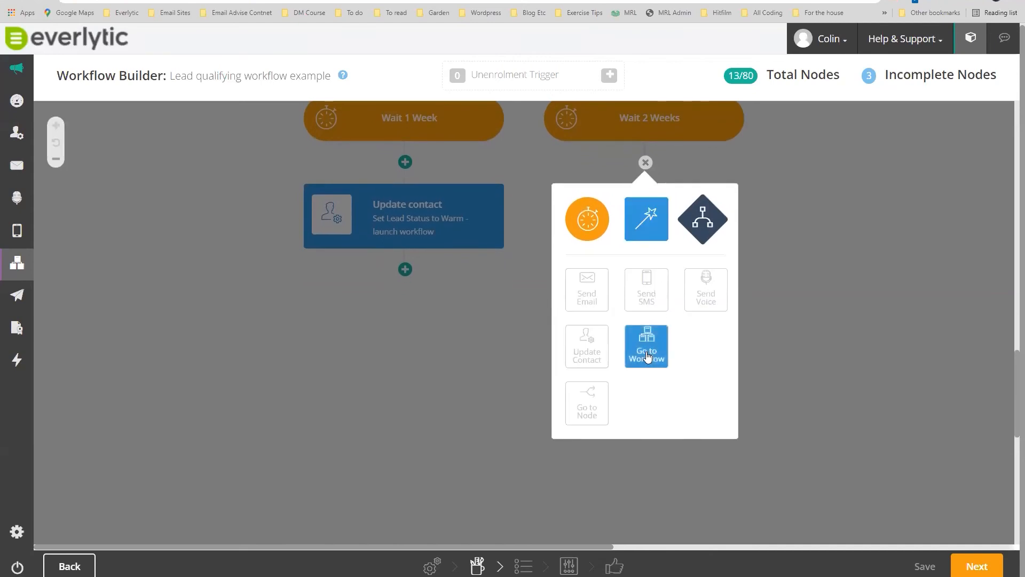
left_click(648, 357)
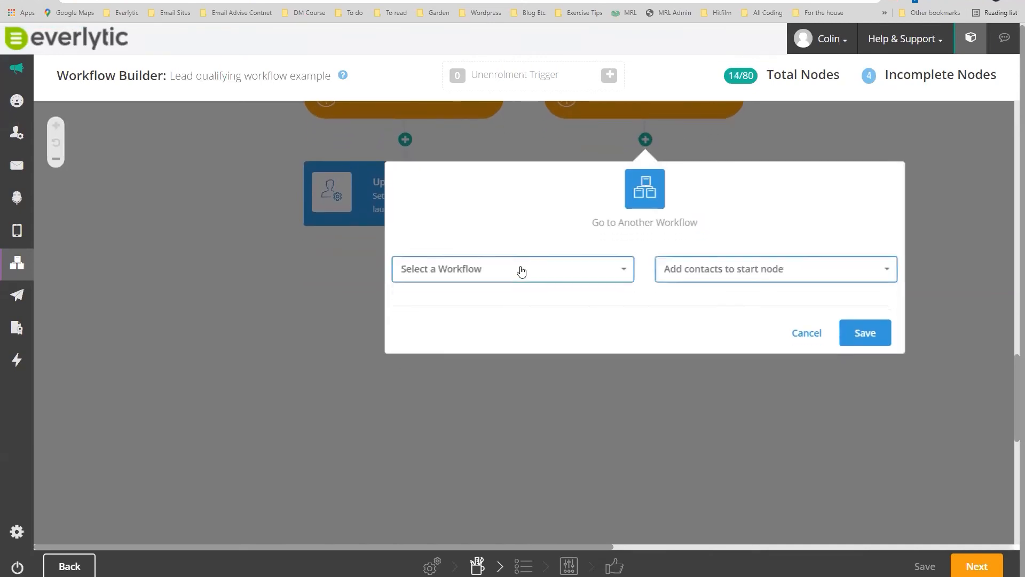
left_click(522, 271)
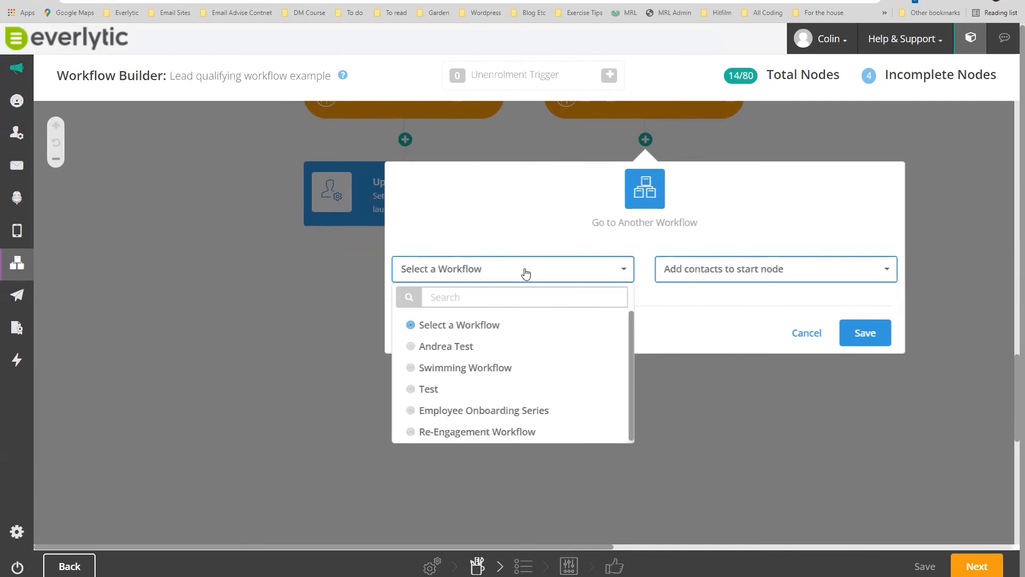
left_click(815, 333)
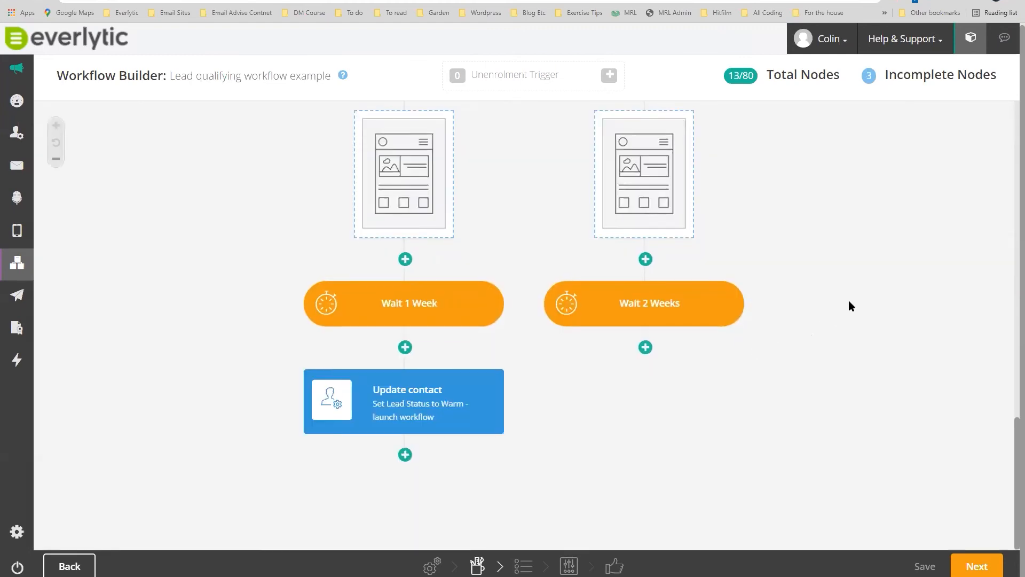
scroll(848, 301, "up", 3)
scroll(852, 305, "up", 10)
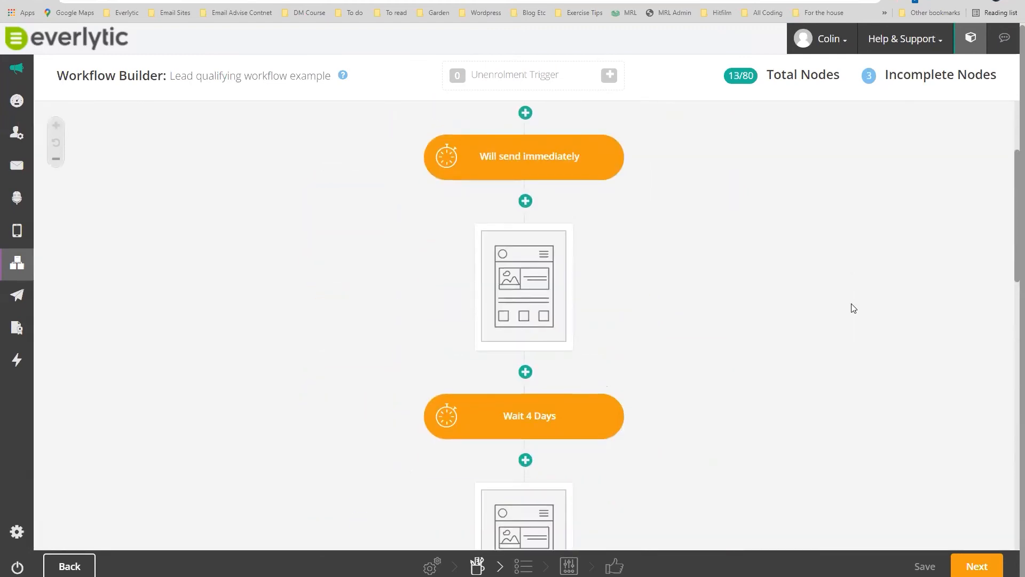
scroll(854, 308, "down", 10)
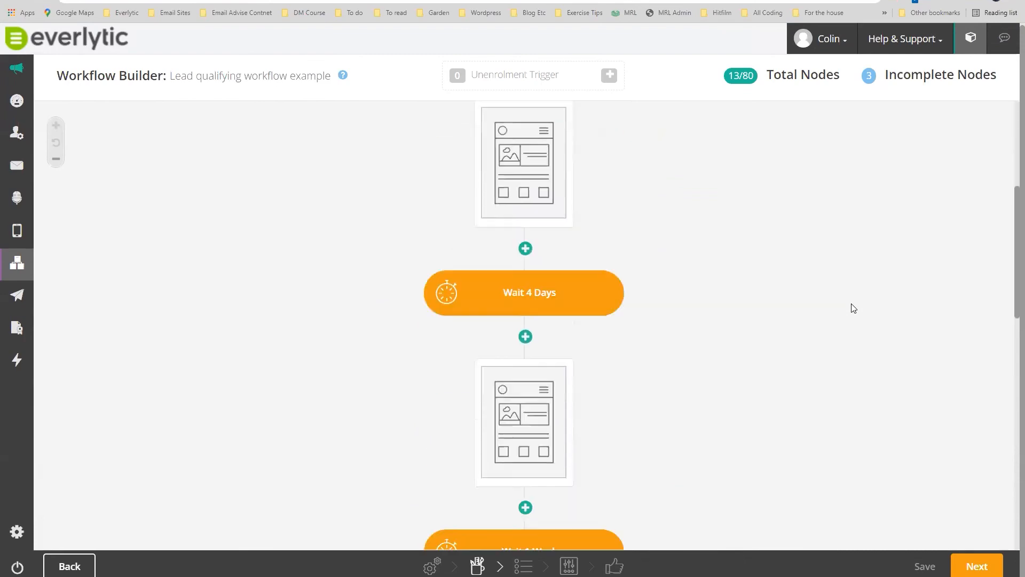
scroll(853, 309, "down", 5)
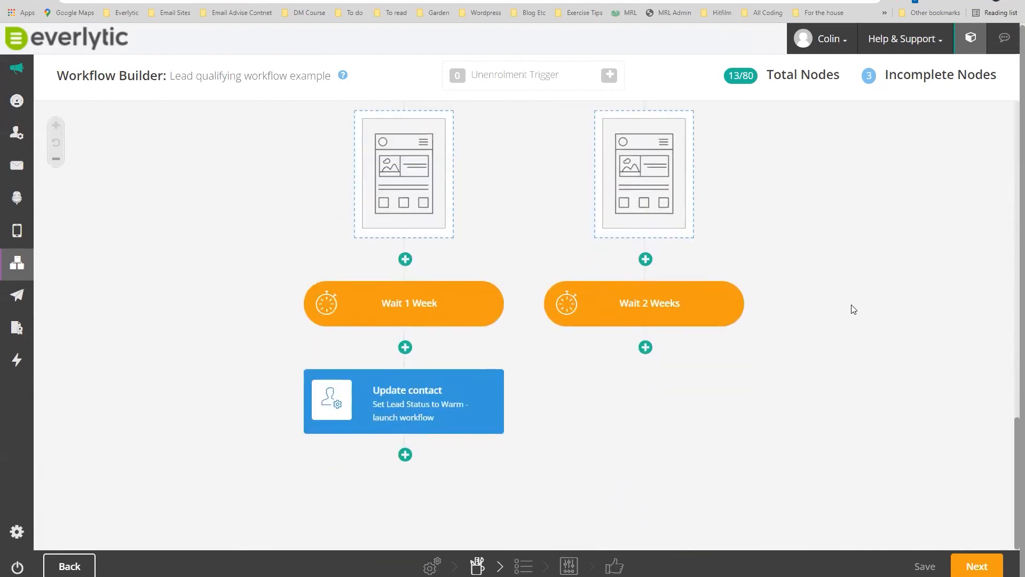
scroll(856, 310, "up", 6)
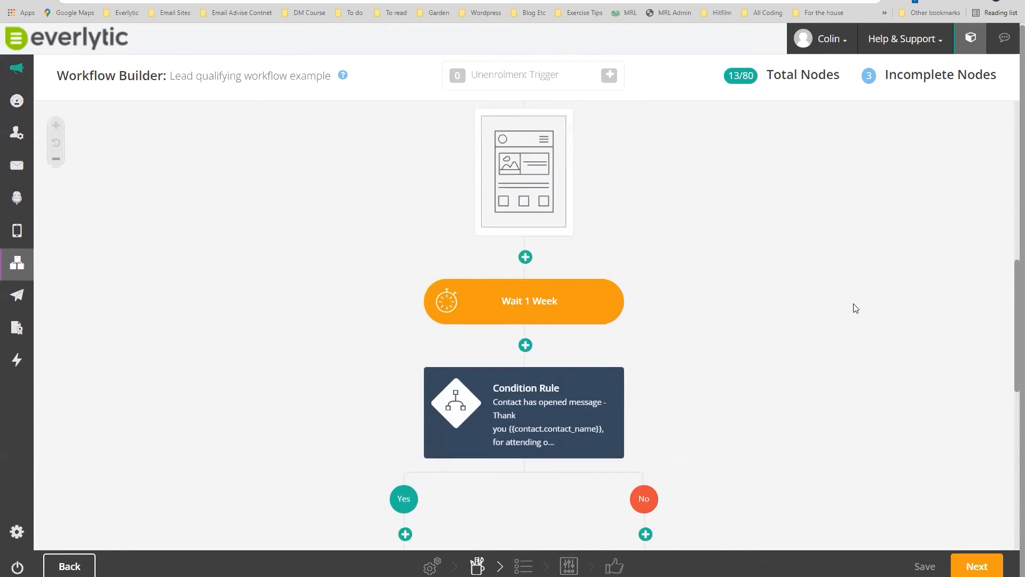
scroll(856, 308, "up", 7)
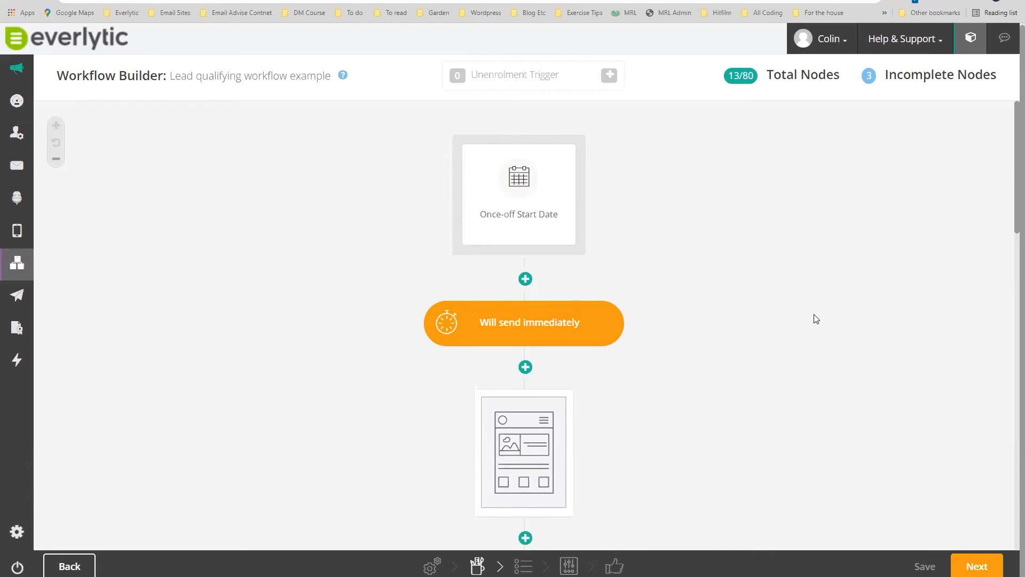
scroll(817, 319, "down", 6)
scroll(817, 319, "up", 6)
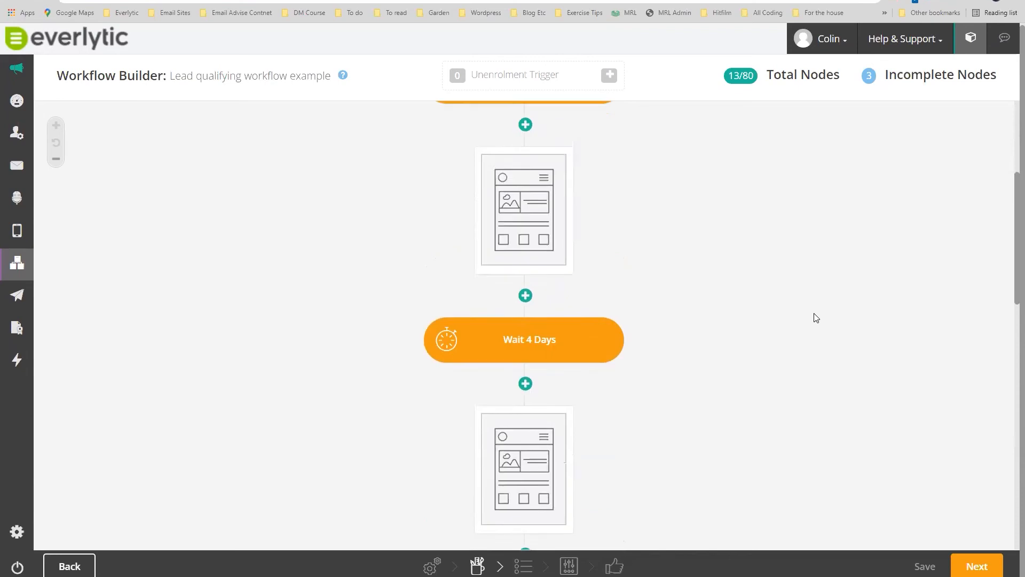
left_click(608, 79)
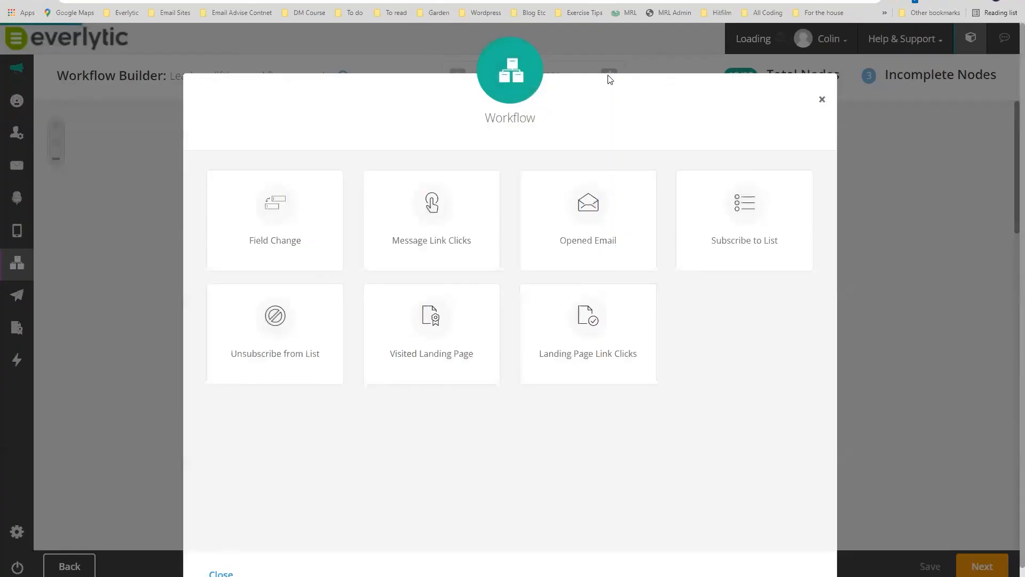
left_click(823, 100)
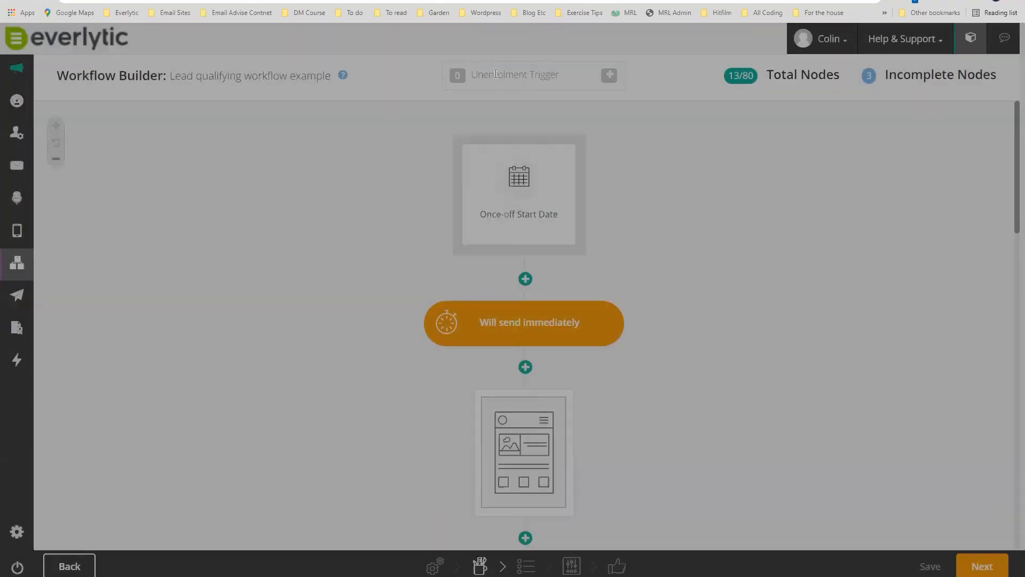
left_click(610, 77)
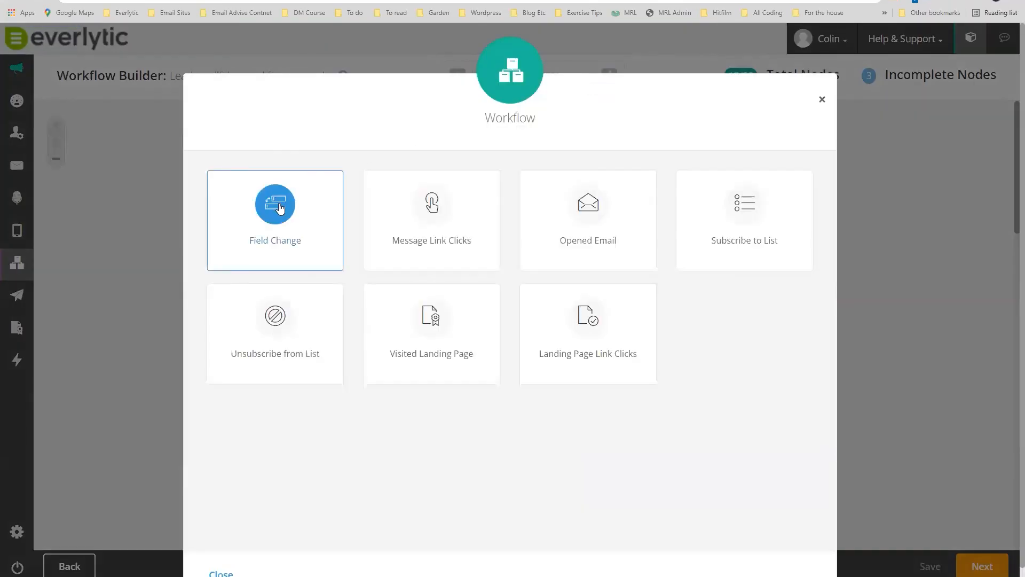
left_click(278, 207)
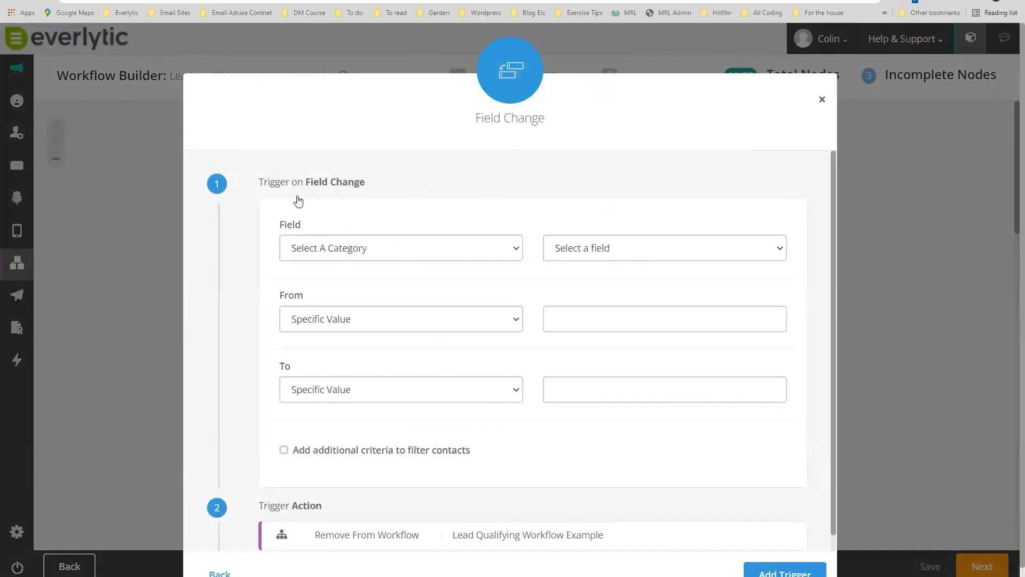
left_click(368, 248)
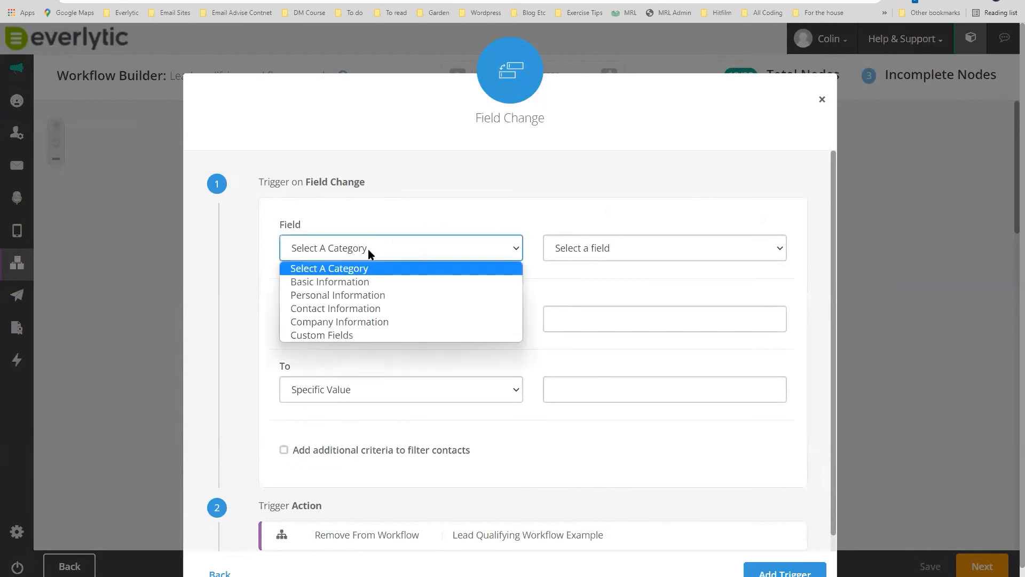
left_click(371, 335)
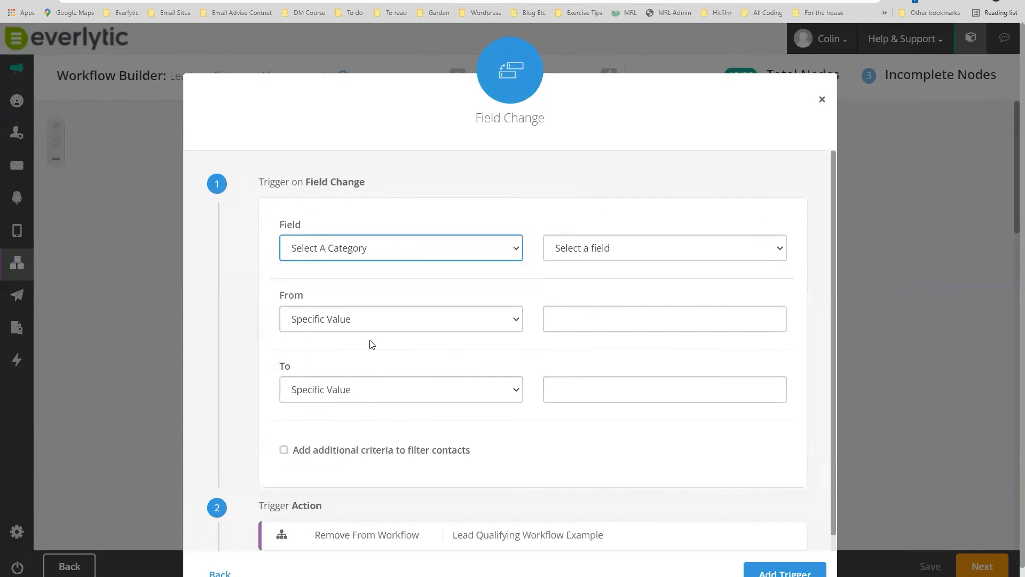
left_click(585, 249)
type("lead")
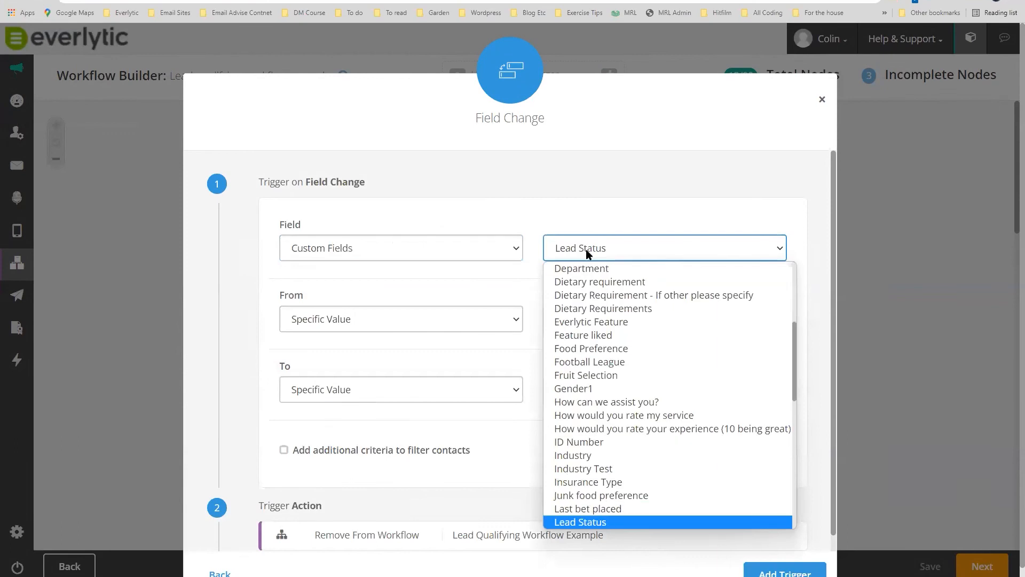
left_click(602, 524)
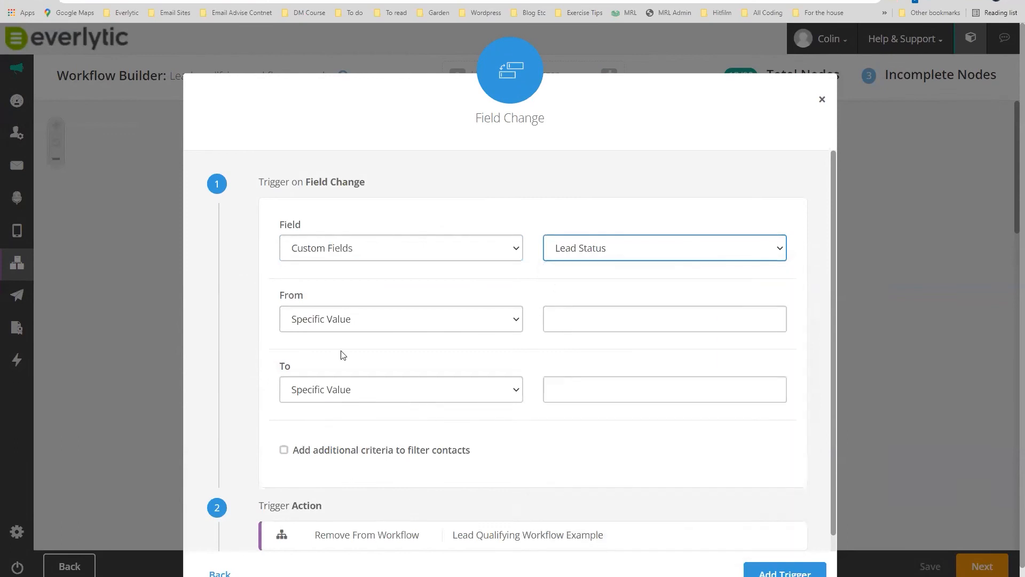
left_click(344, 320)
left_click(323, 353)
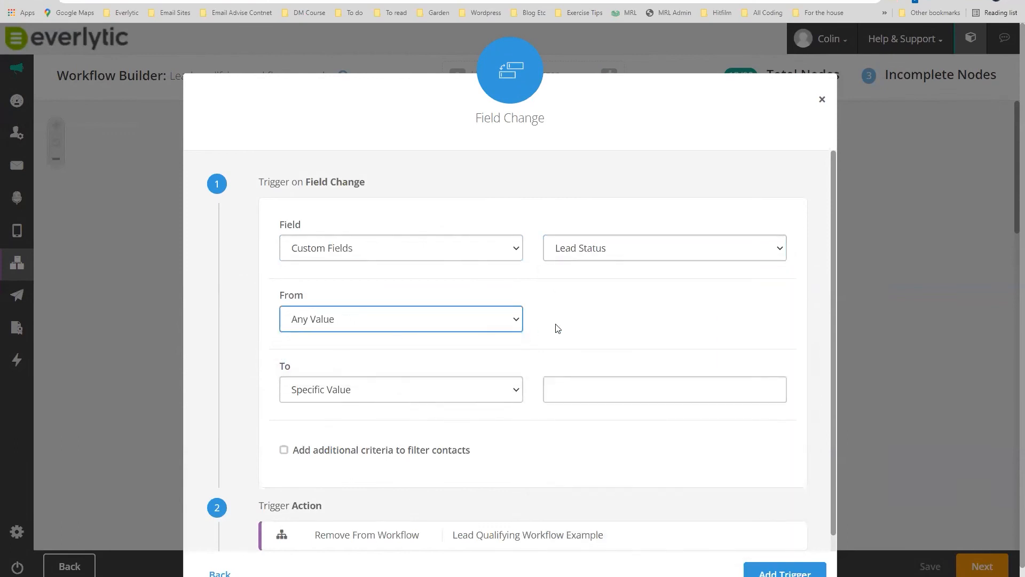
left_click(452, 392)
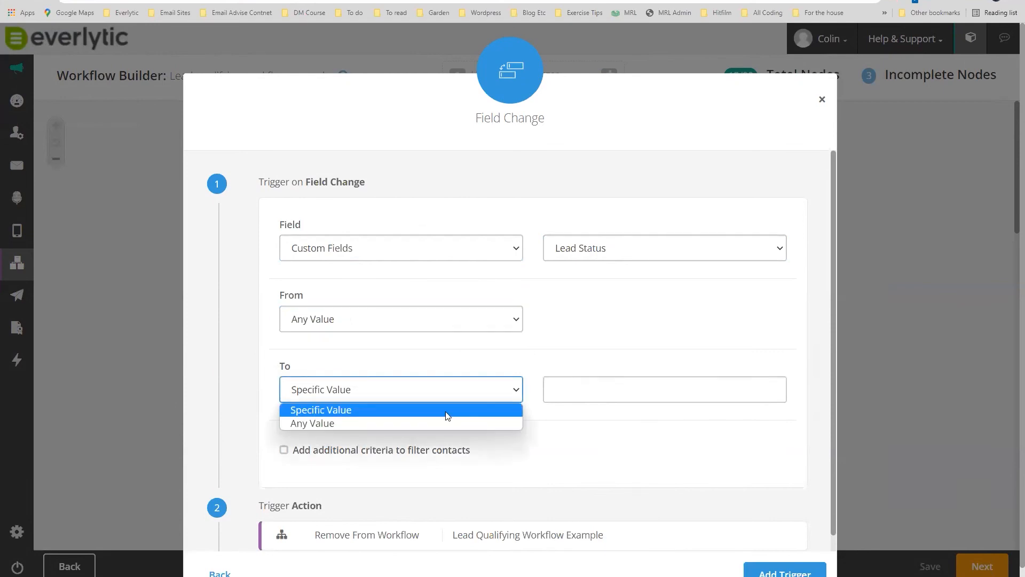
left_click(445, 421)
left_click(419, 395)
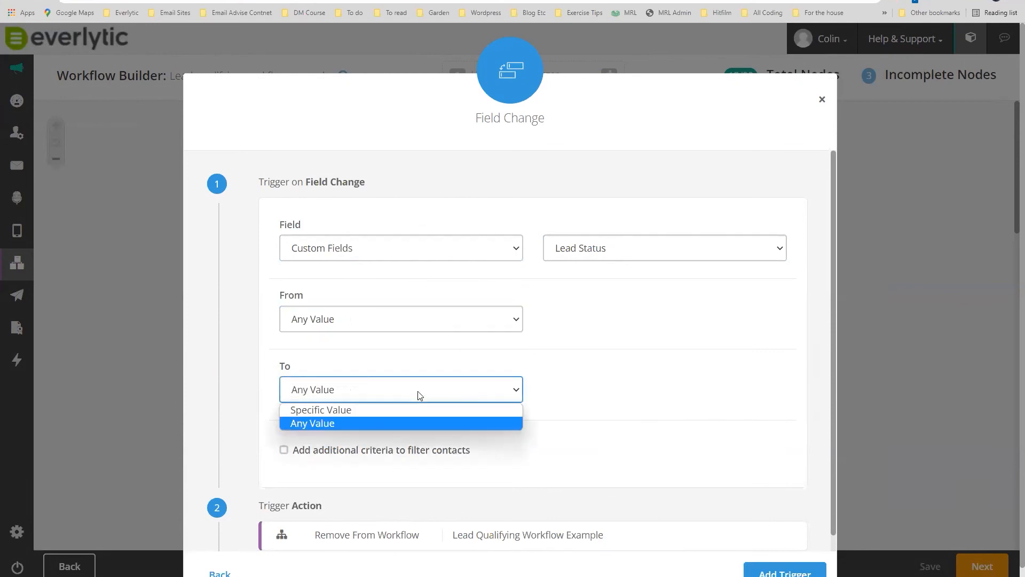
left_click(405, 409)
left_click(572, 390)
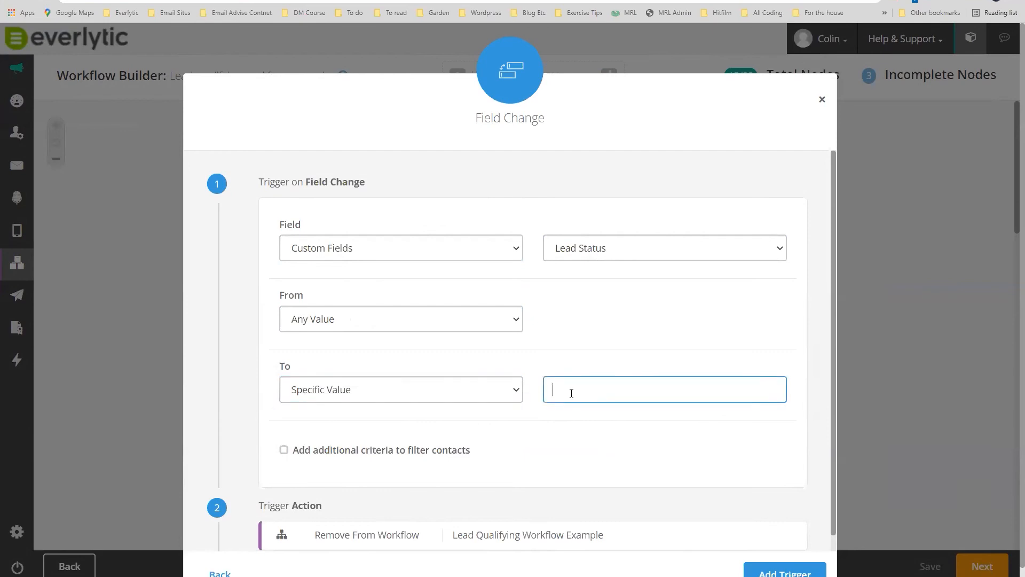
left_click(425, 389)
left_click(358, 422)
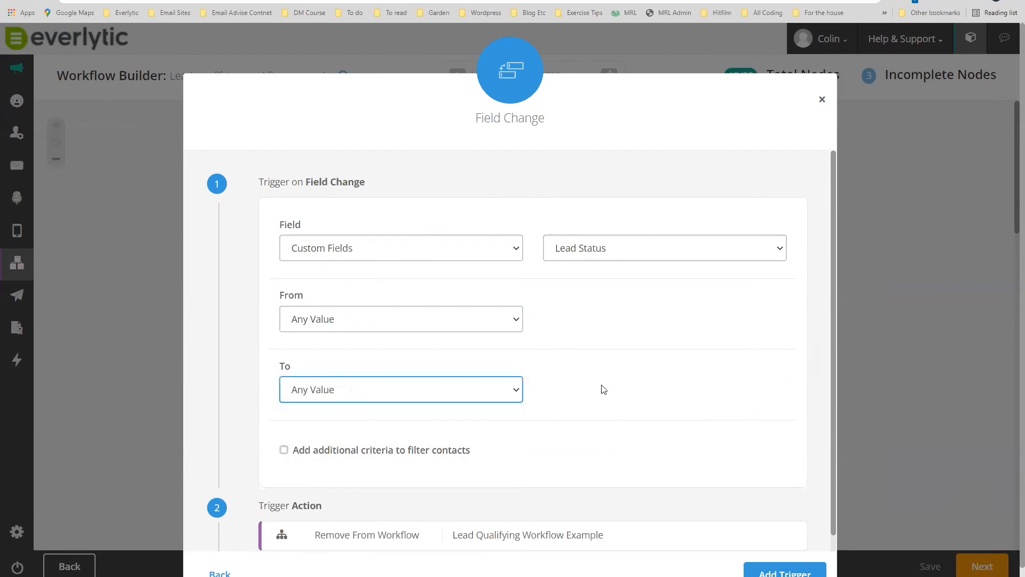
scroll(603, 390, "down", 2)
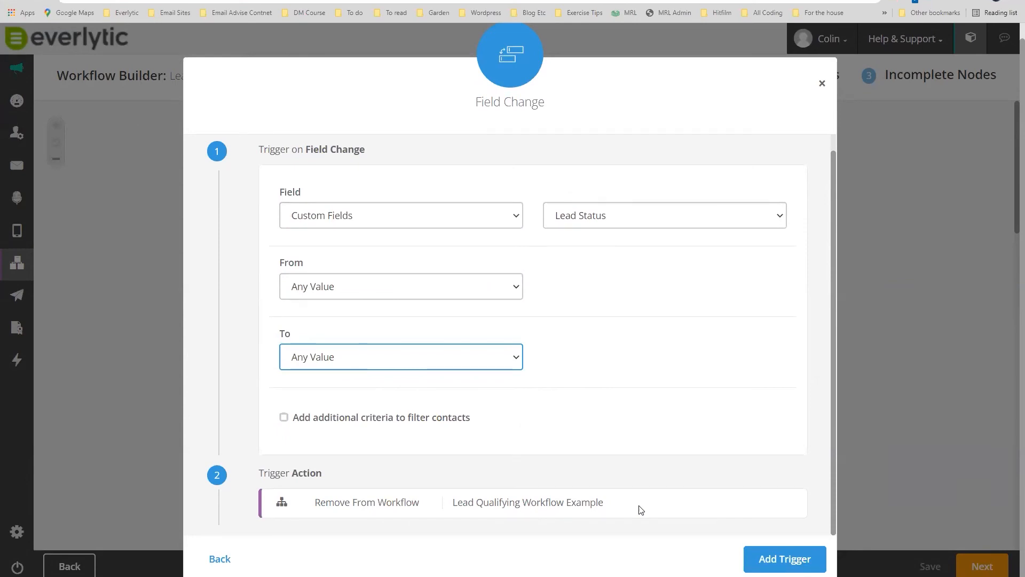
left_click(821, 86)
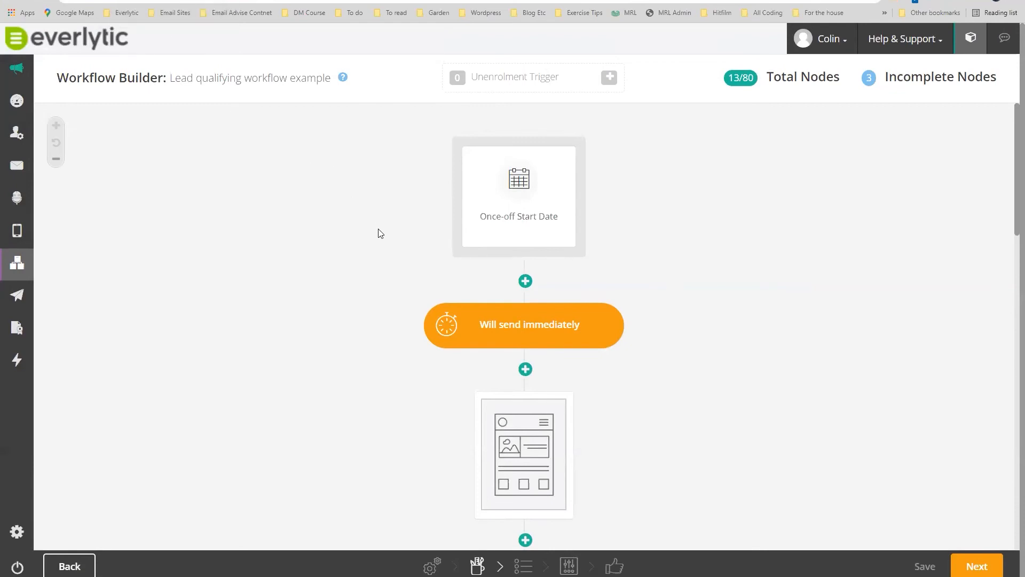
Scroll the workflow canvas, then bring up the Workflow Examples help article.
scroll(379, 232, "down", 3)
scroll(381, 233, "down", 10)
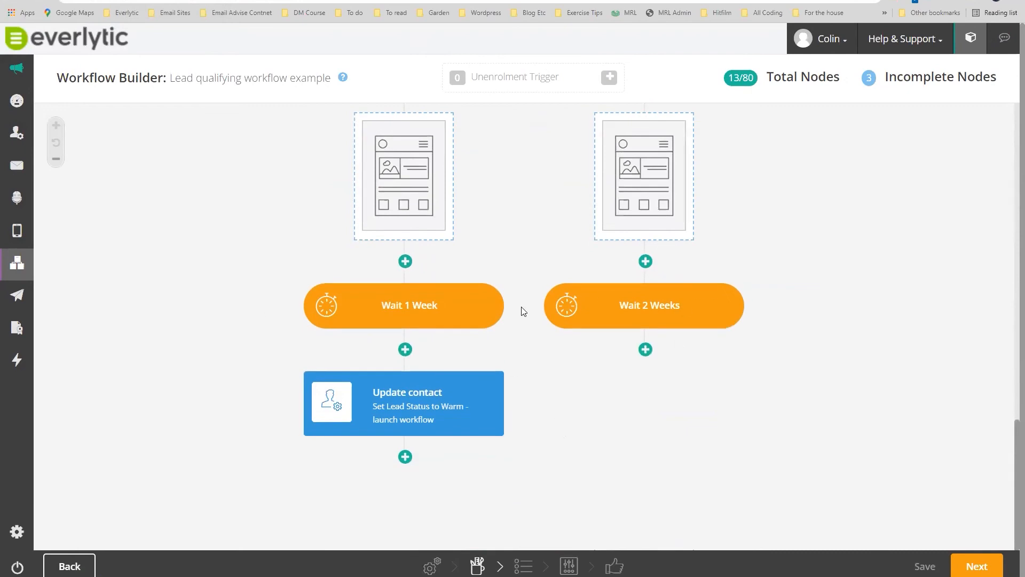
scroll(521, 306, "up", 4)
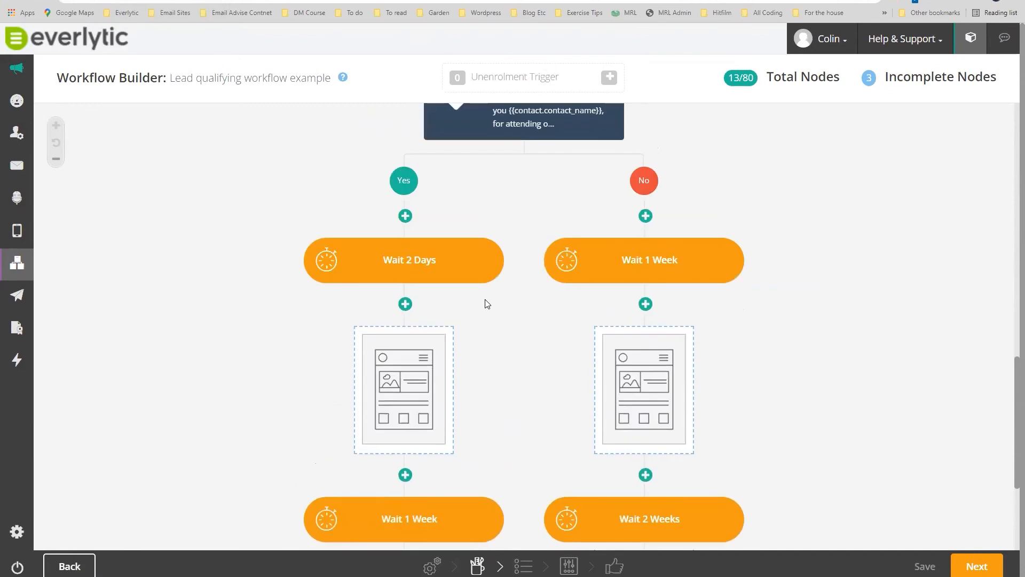
left_click(88, 0)
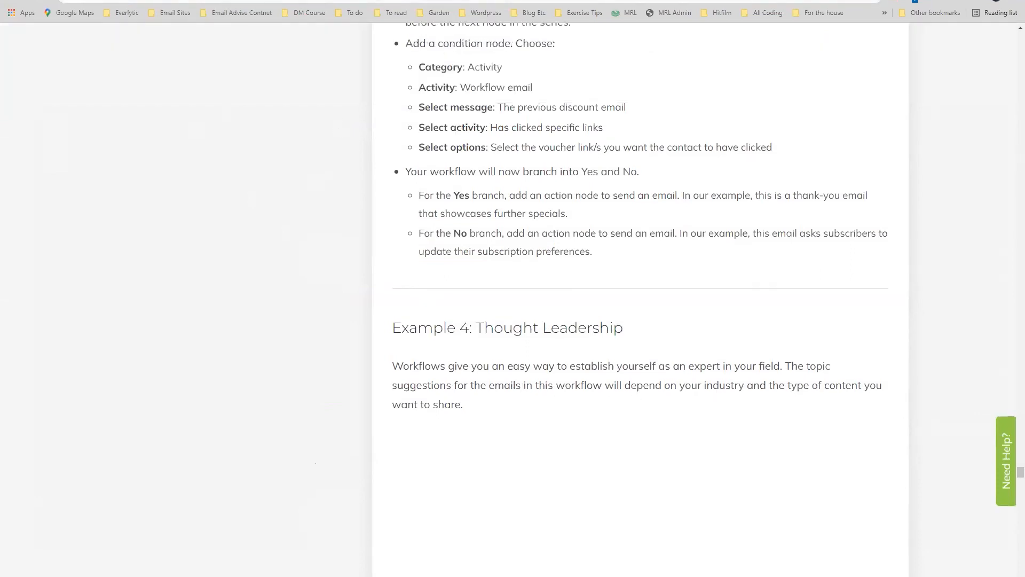
Return to Everlytic for the '2022 RM Group Training - March Advanced Session' workflow report.
left_click(278, 0)
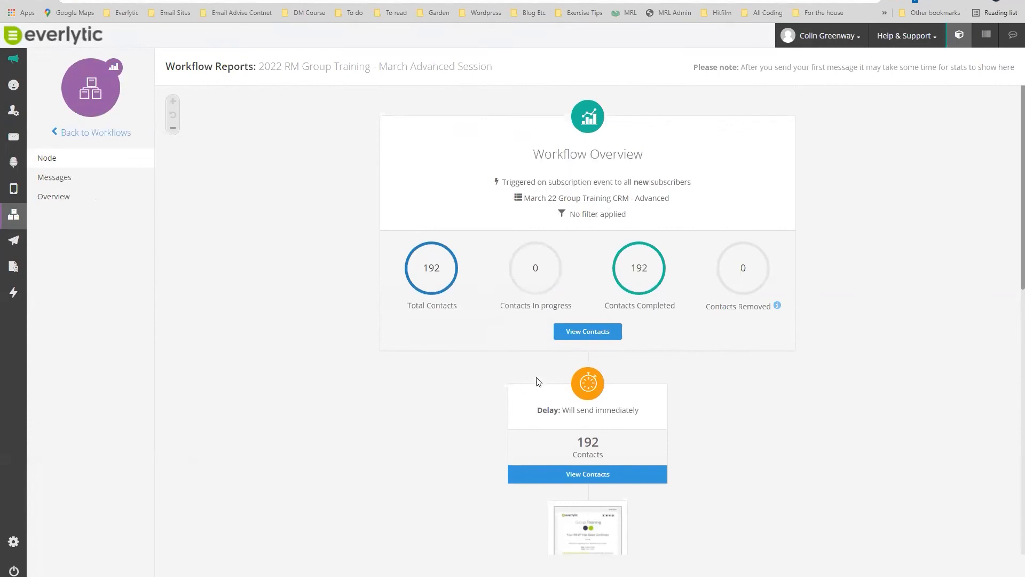
Browse the node report's email previews, then show per-message stats for the three workflow messages.
scroll(727, 401, "down", 1)
scroll(725, 396, "down", 3)
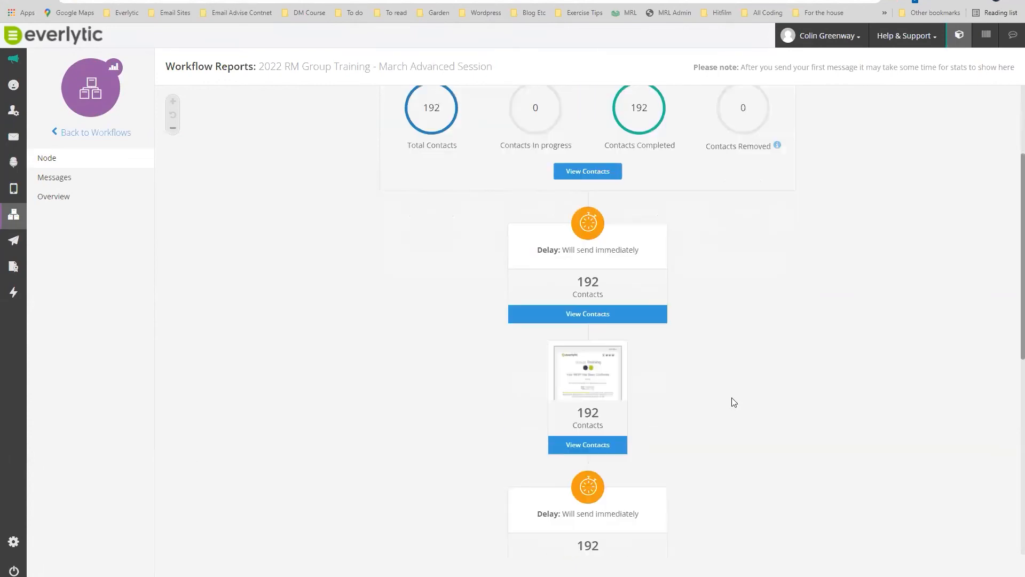
mouse_move(589, 376)
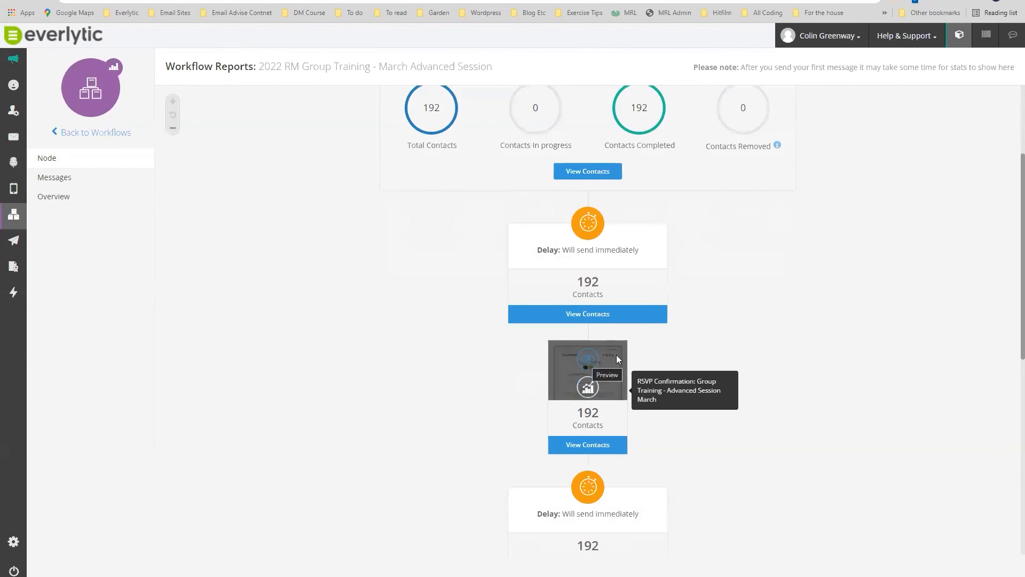
scroll(824, 343, "down", 4)
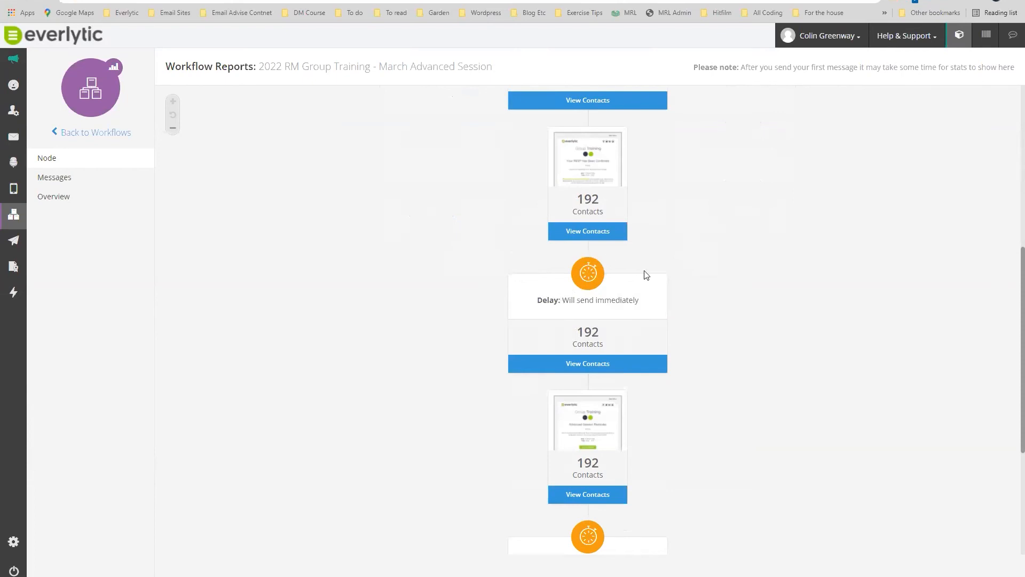
mouse_move(591, 153)
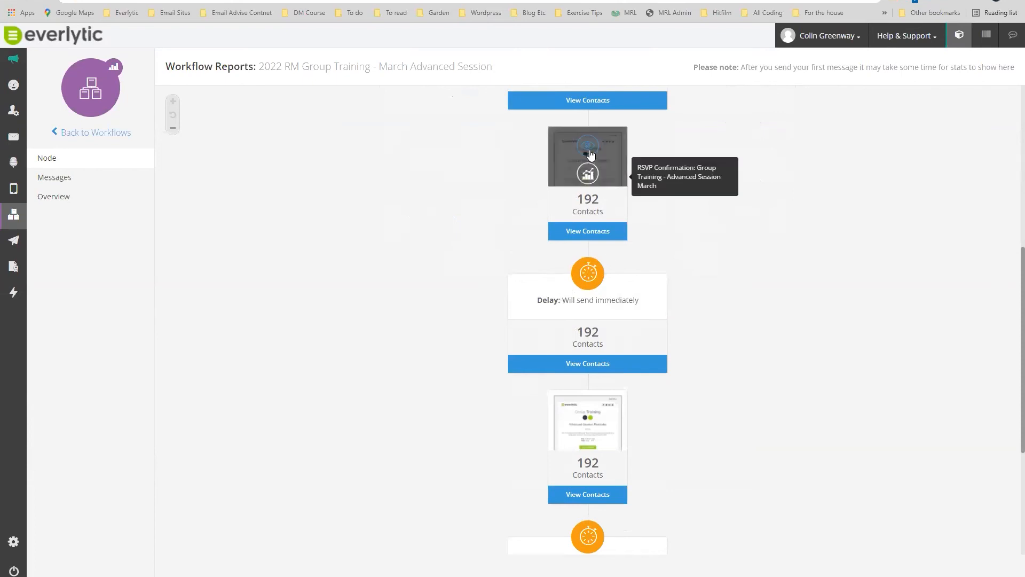
mouse_move(585, 415)
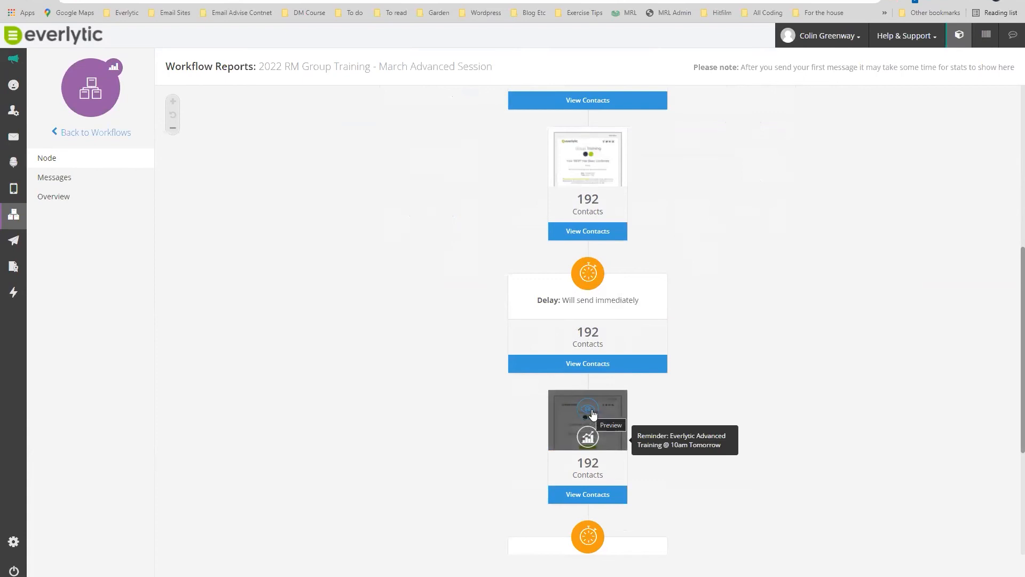
scroll(591, 415, "down", 4)
mouse_move(589, 459)
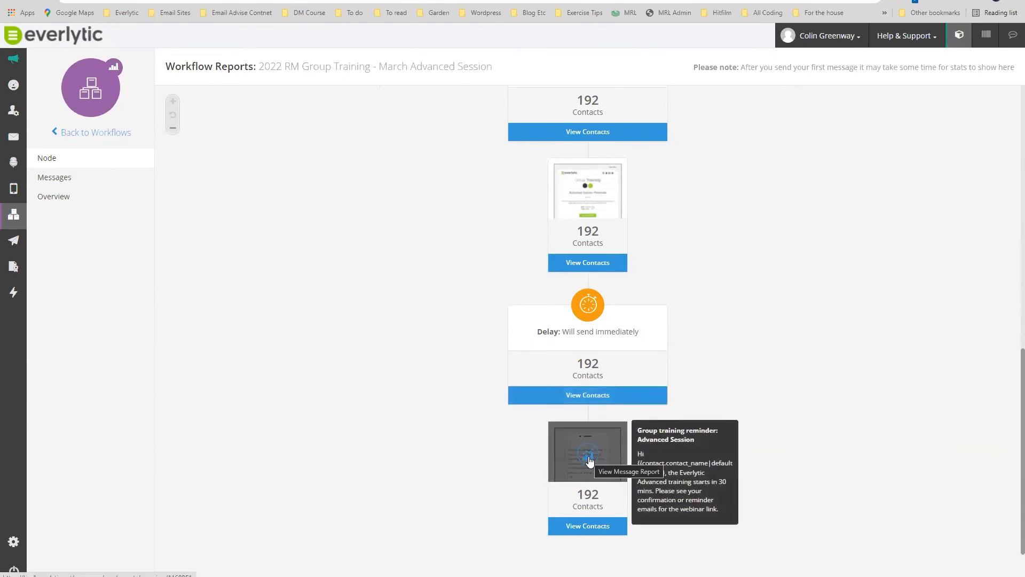
scroll(812, 340, "up", 8)
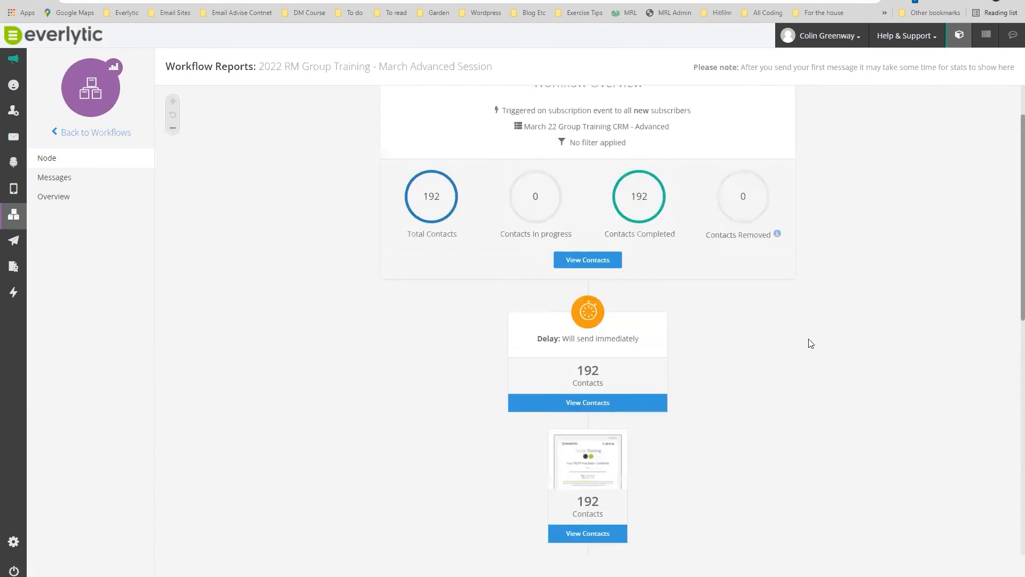
scroll(811, 343, "up", 2)
left_click(55, 182)
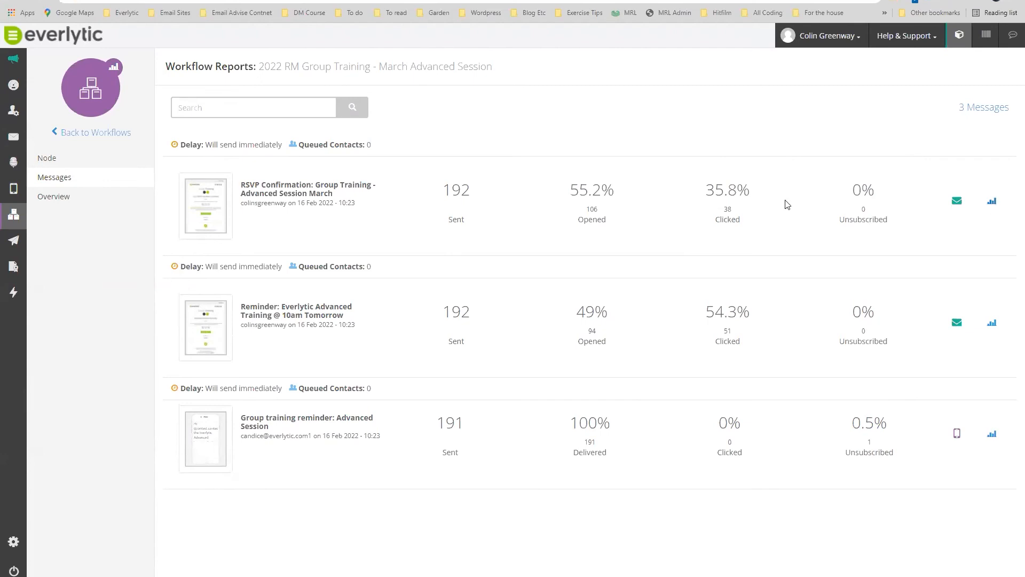
left_click(48, 199)
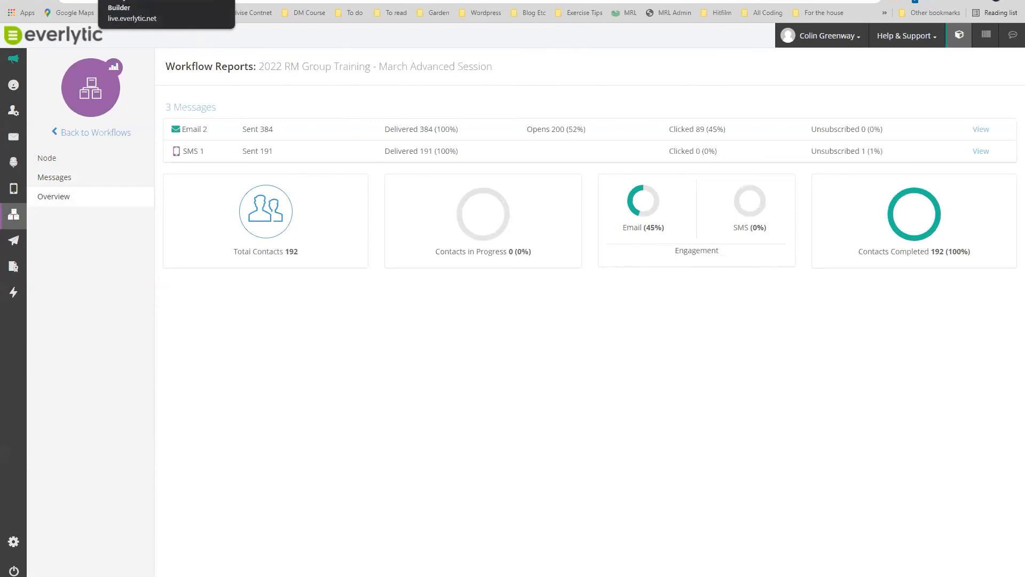
left_click(144, 0)
scroll(356, 279, "up", 4)
scroll(570, 428, "up", 4)
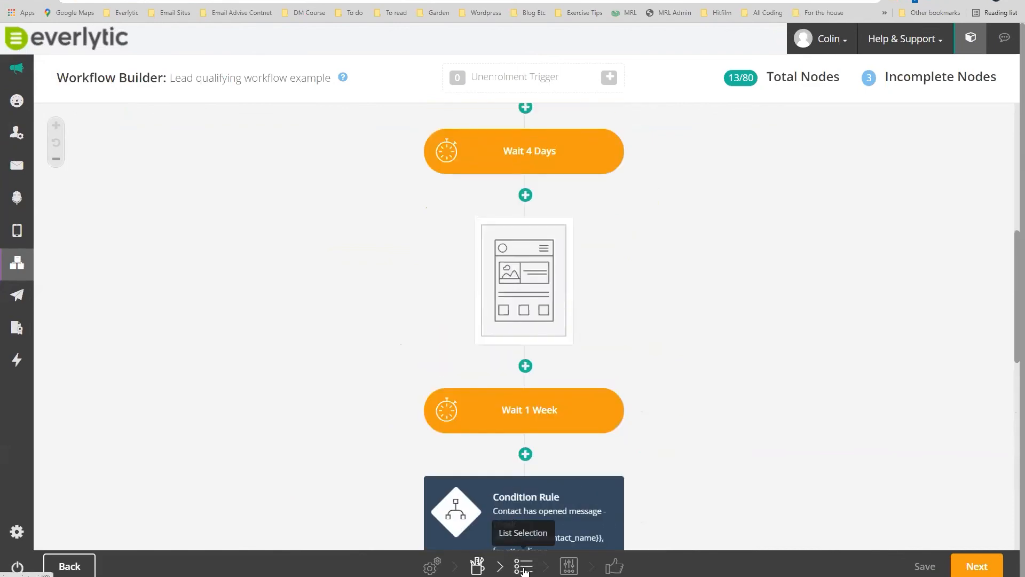
Create the 'Launch leads list' as the workflow's recipient list and continue to Workflow Settings.
left_click(981, 564)
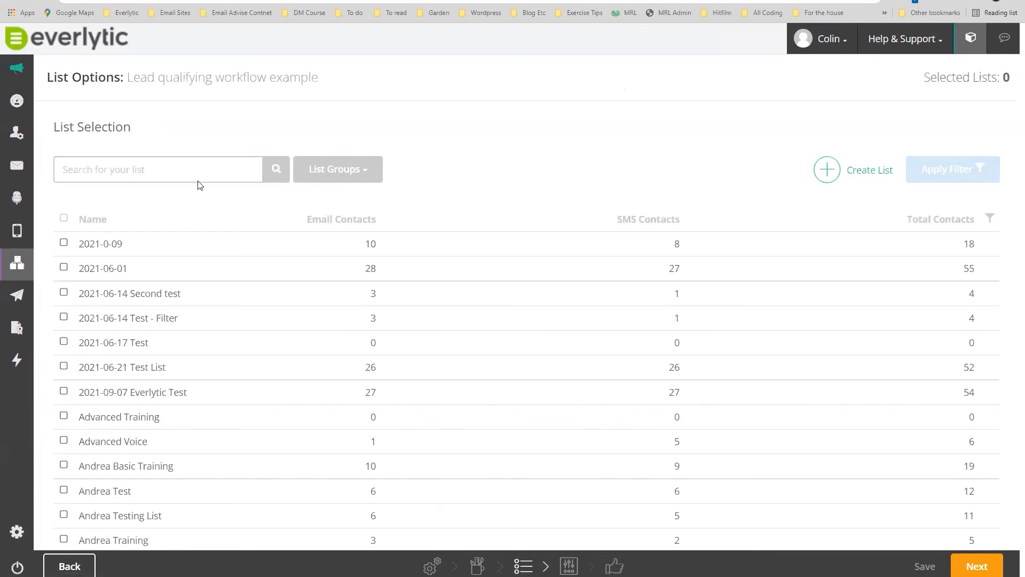
left_click(828, 171)
left_click(504, 116)
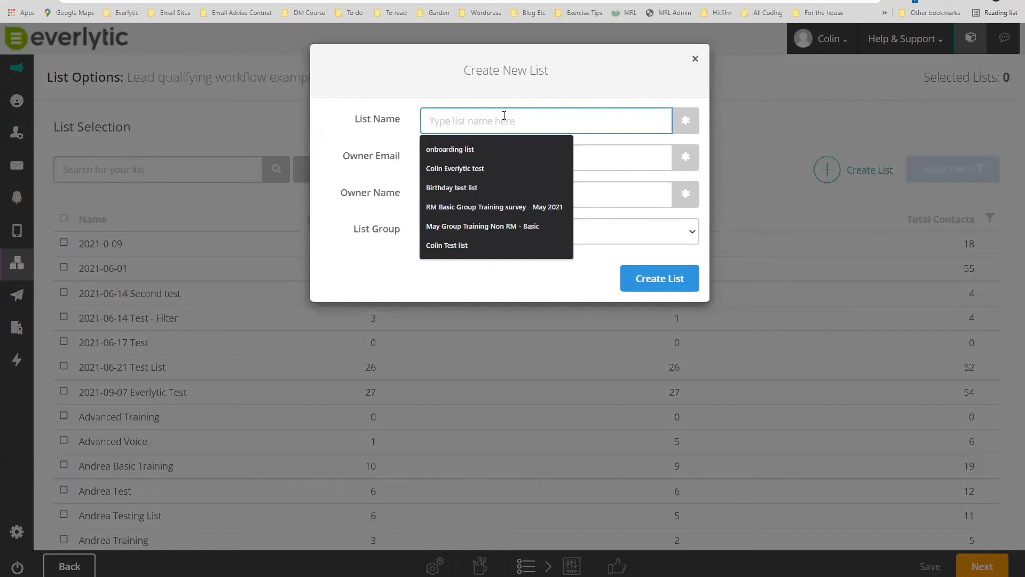
type("L")
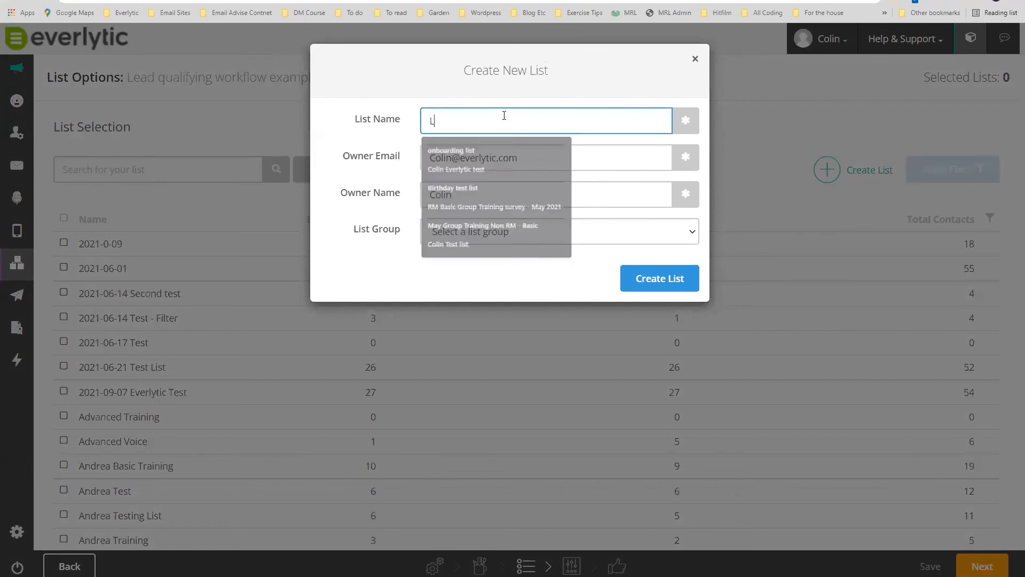
type("aunch le")
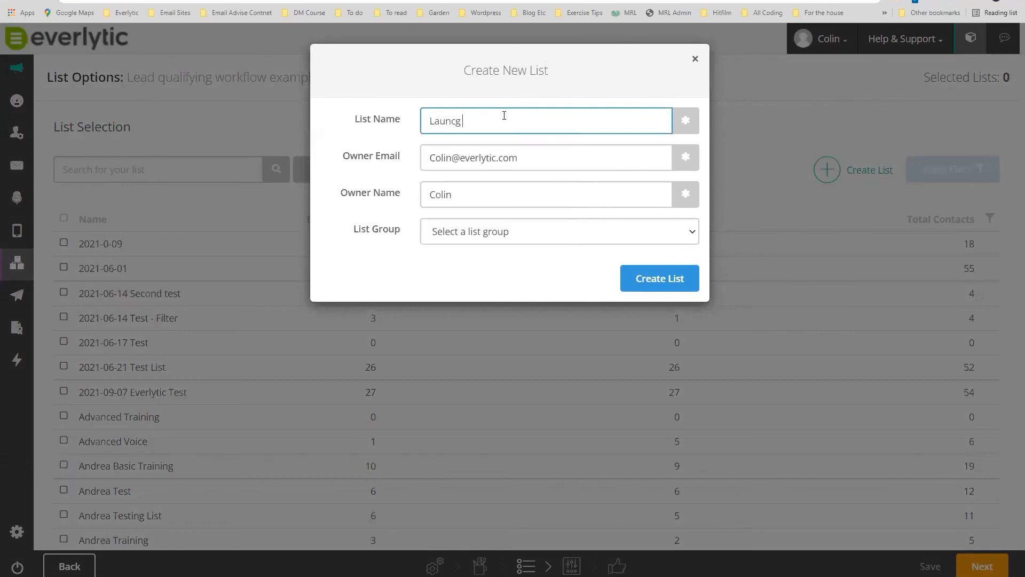
type("ads list")
left_click(668, 282)
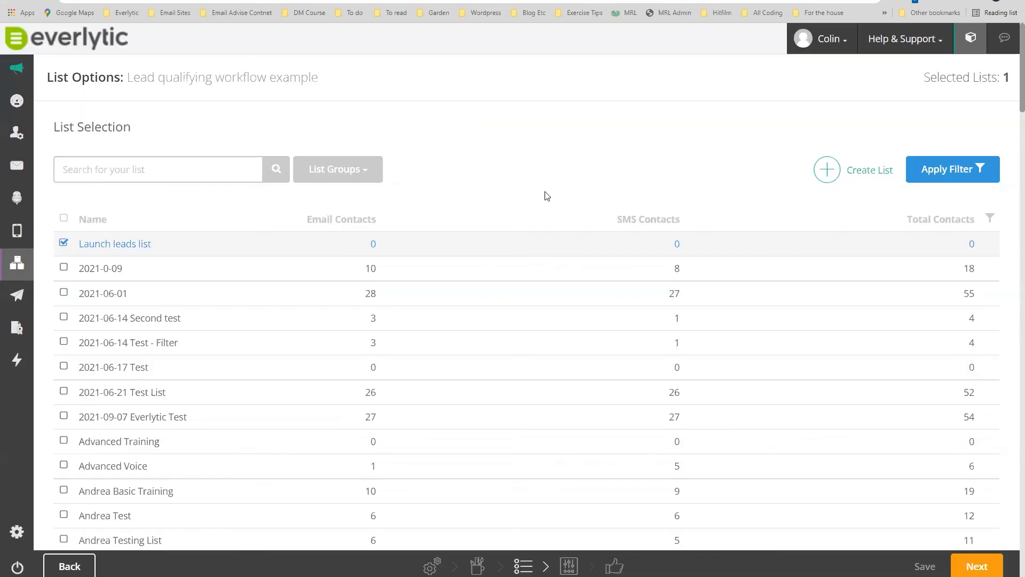
left_click(981, 565)
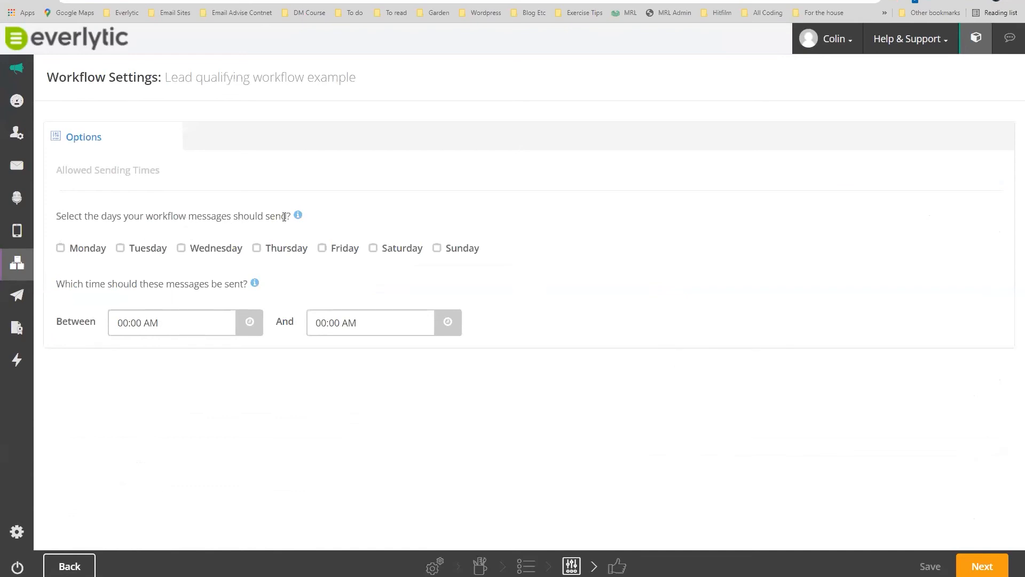
Allow workflow messages only Monday through Friday and save the workflow to its confirmation.
left_click(60, 248)
left_click(120, 249)
left_click(180, 249)
left_click(256, 249)
left_click(325, 249)
left_click(964, 565)
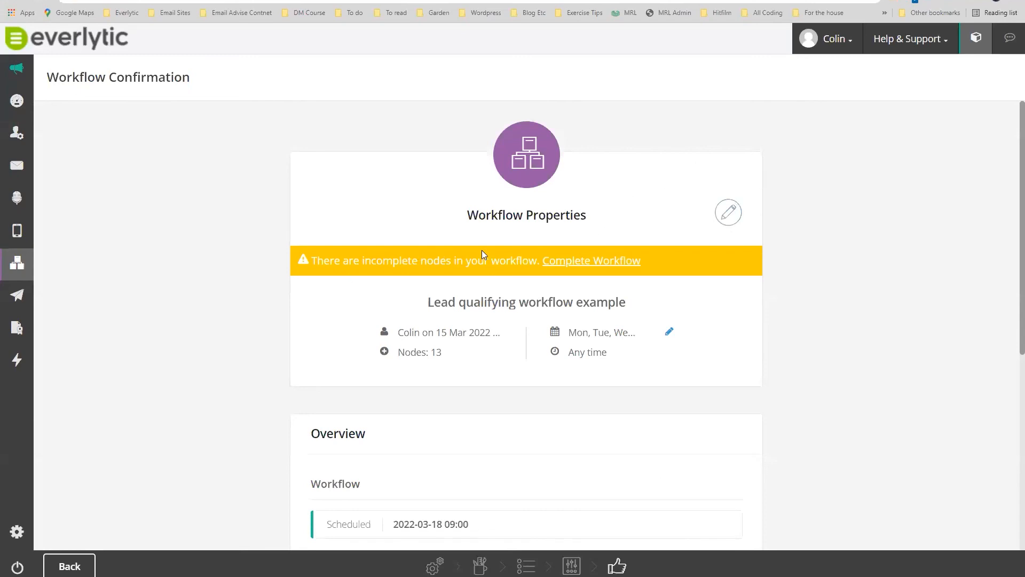
Check the Who to Send to summary, then open the workflow History listing 'Lead qualifying workflow example'.
scroll(623, 312, "down", 4)
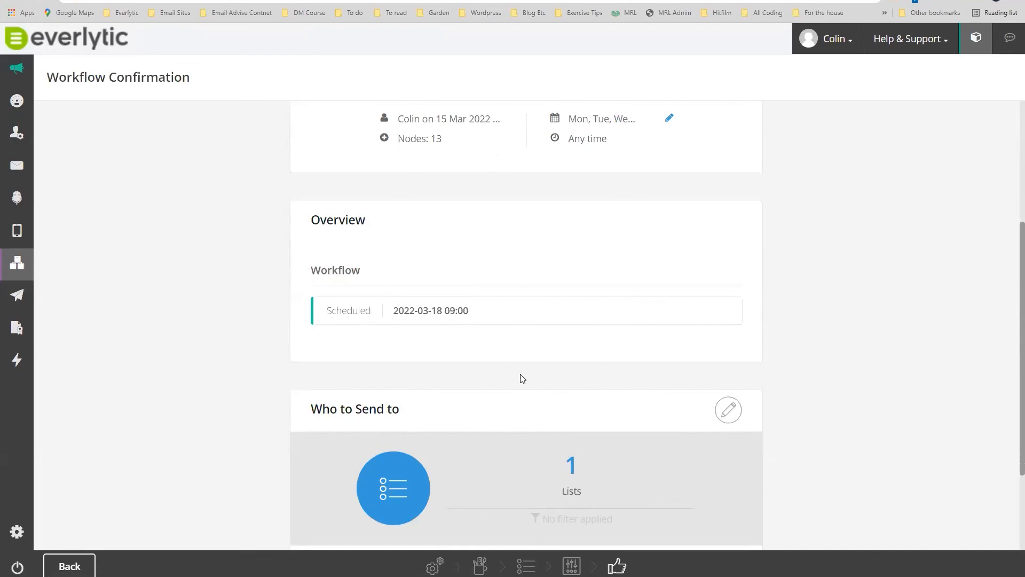
scroll(520, 378, "down", 3)
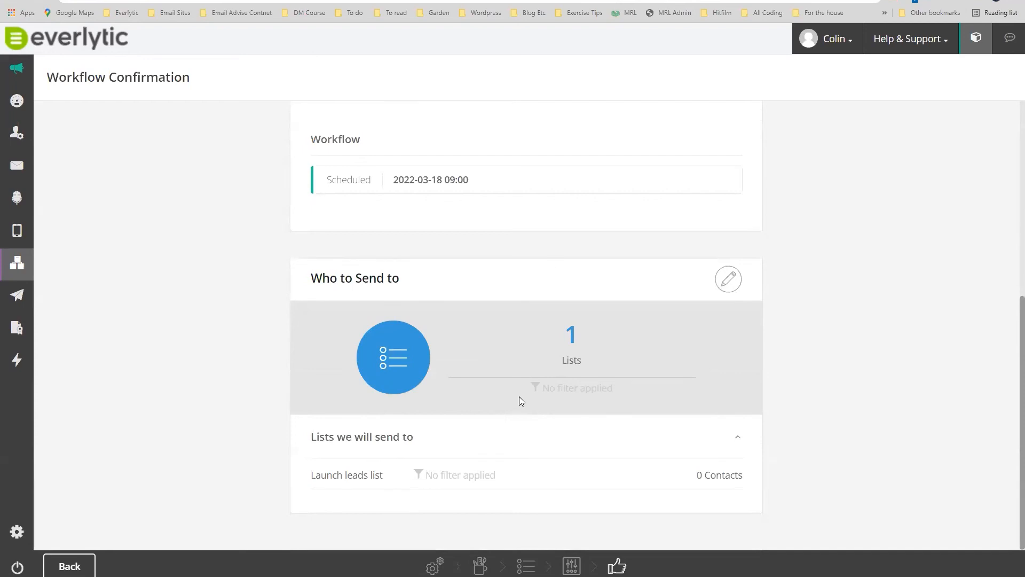
scroll(876, 327, "up", 8)
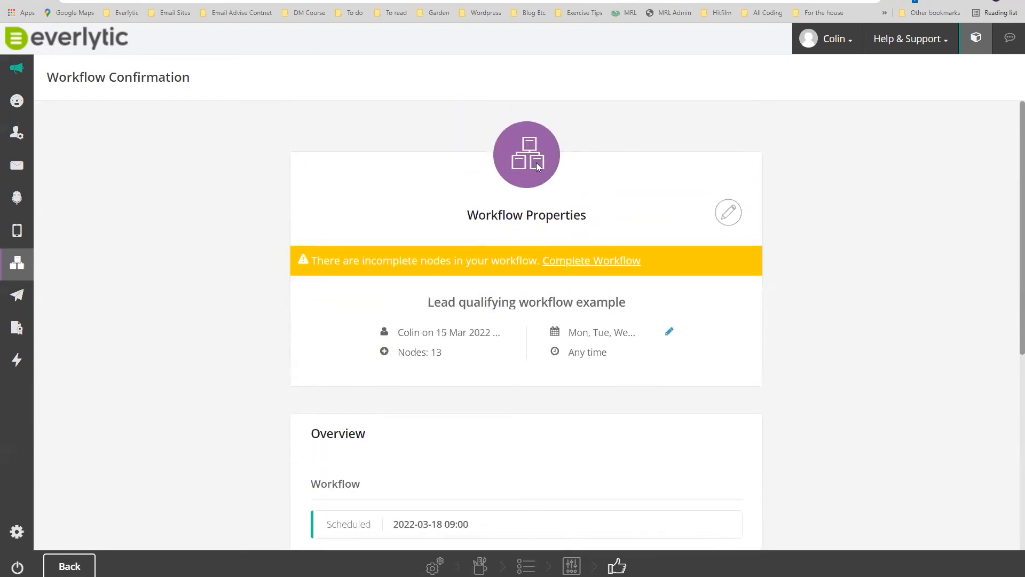
mouse_move(26, 273)
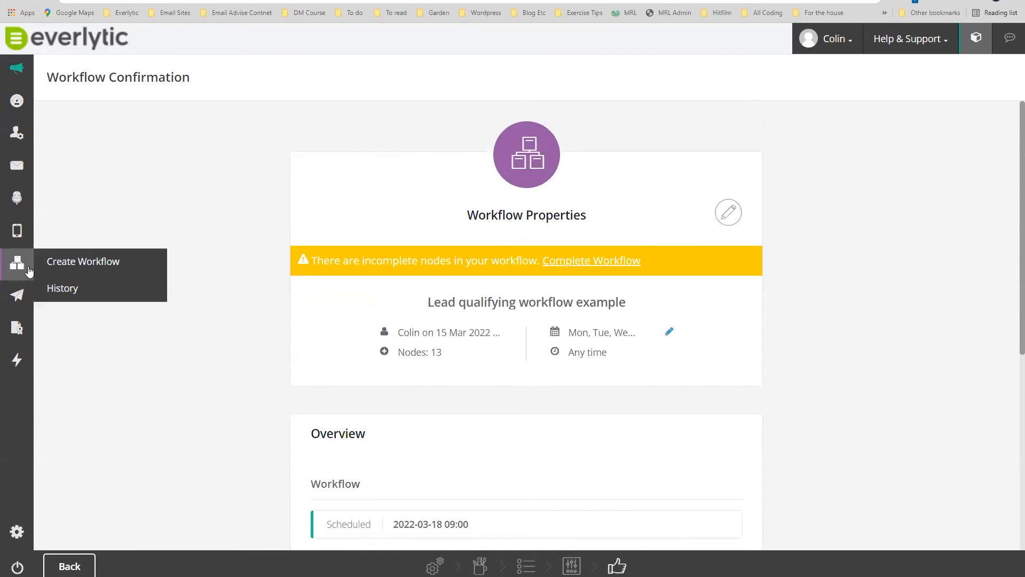
left_click(82, 294)
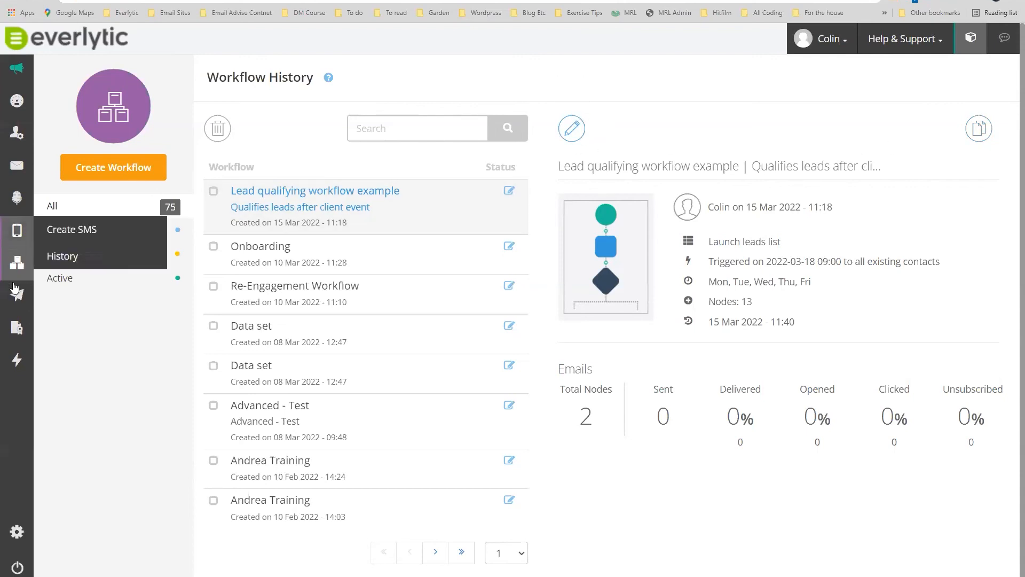
Go to the Global Triggers list through the sidebar's lightning-bolt Triggers icon.
mouse_move(16, 270)
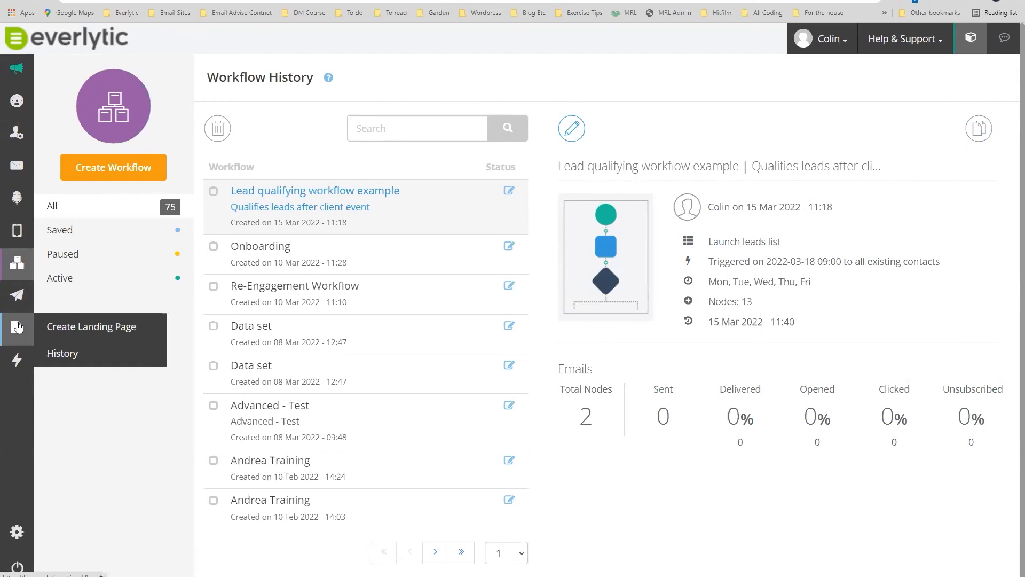
mouse_move(24, 337)
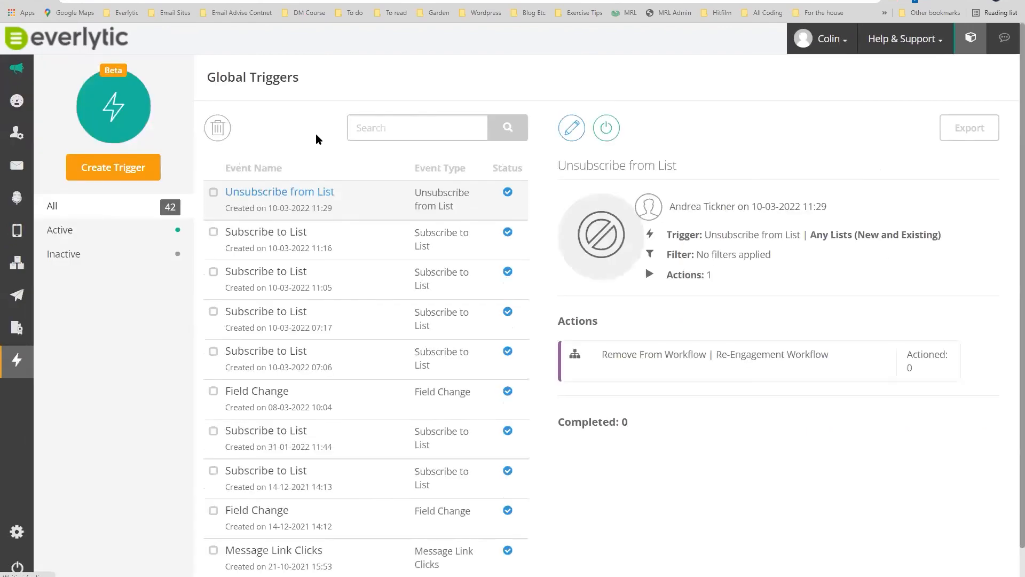
left_click(98, 170)
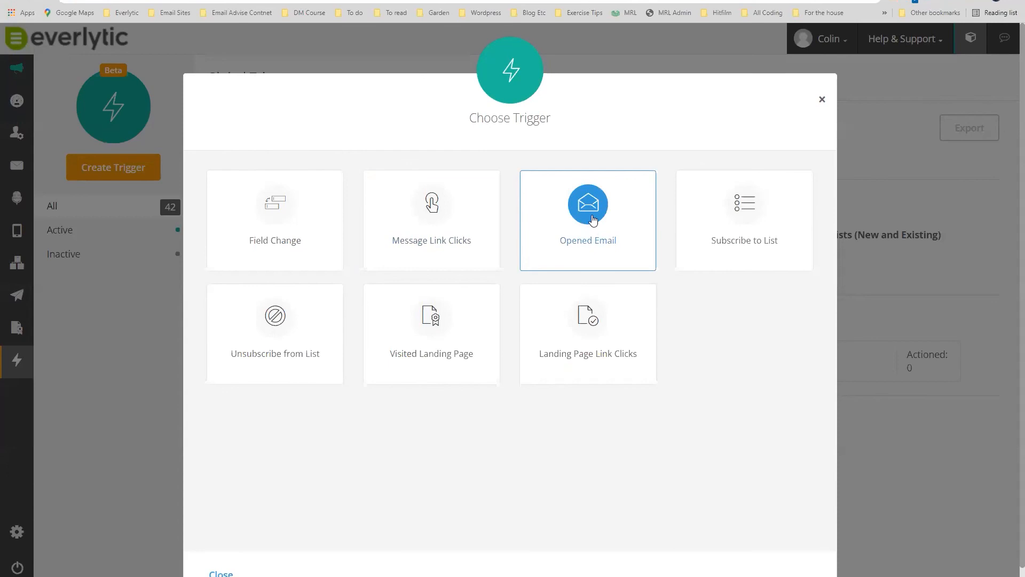
left_click(441, 212)
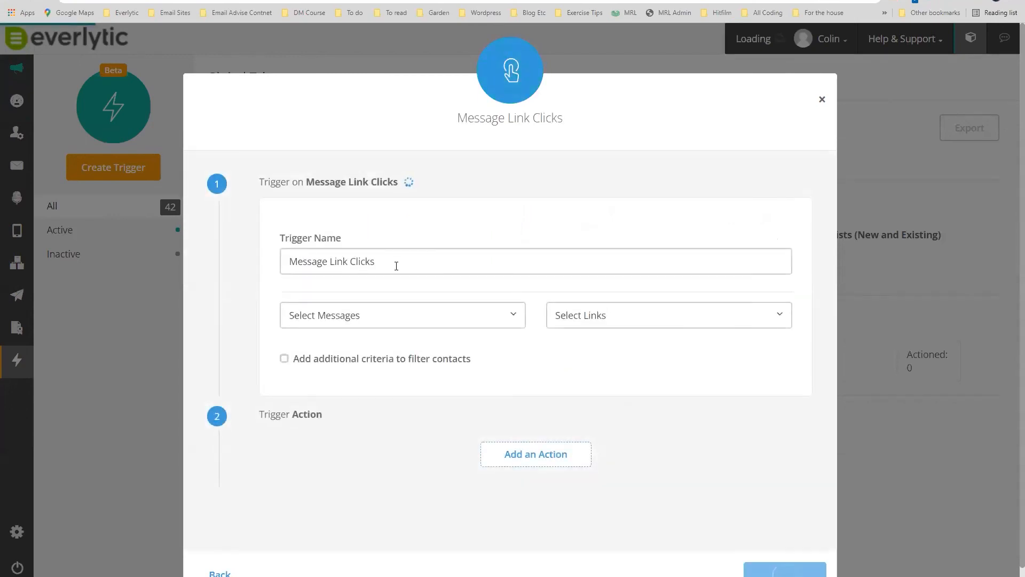
left_click(470, 318)
left_click(592, 358)
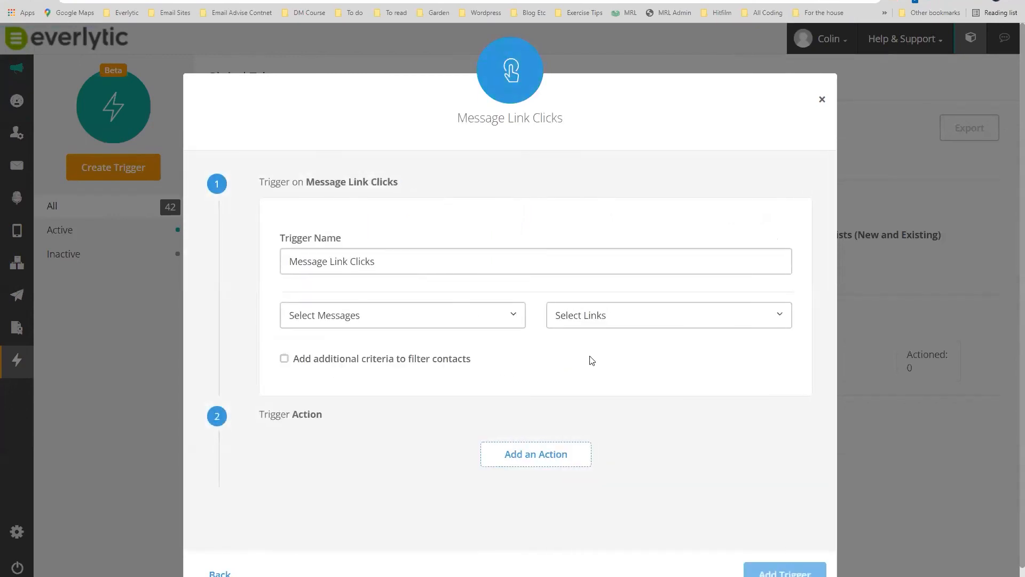
left_click(494, 453)
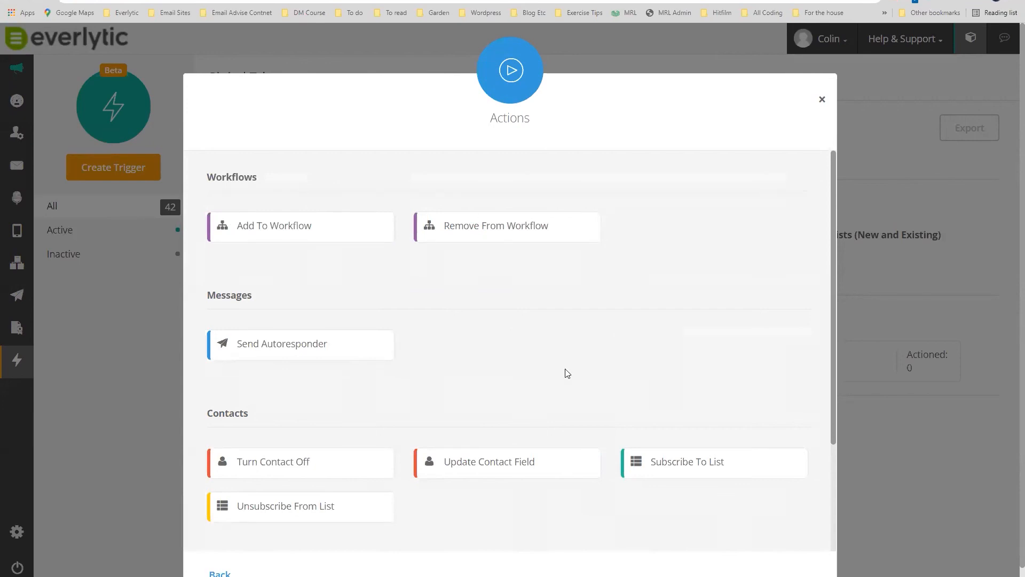
left_click(665, 466)
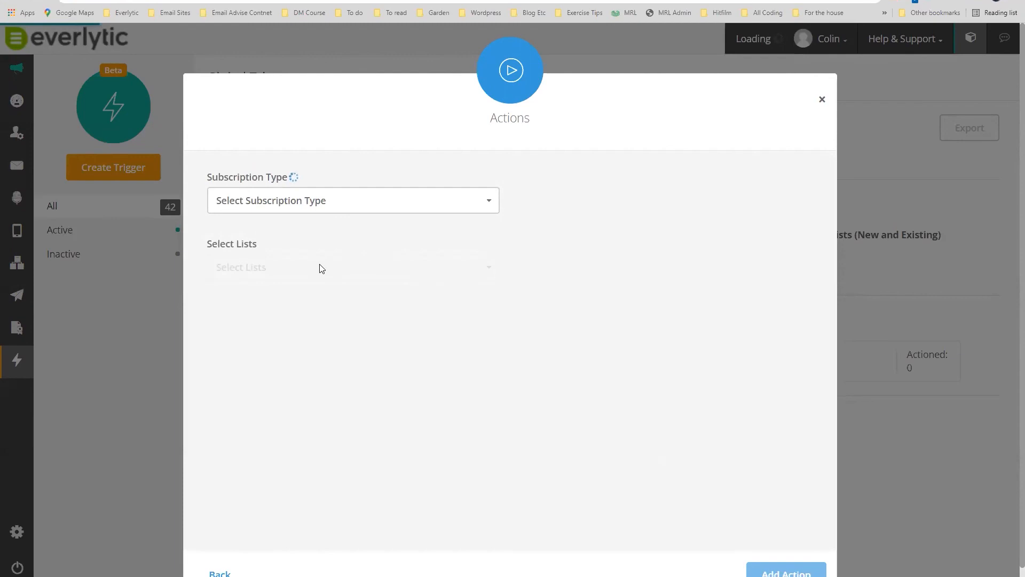
left_click(278, 270)
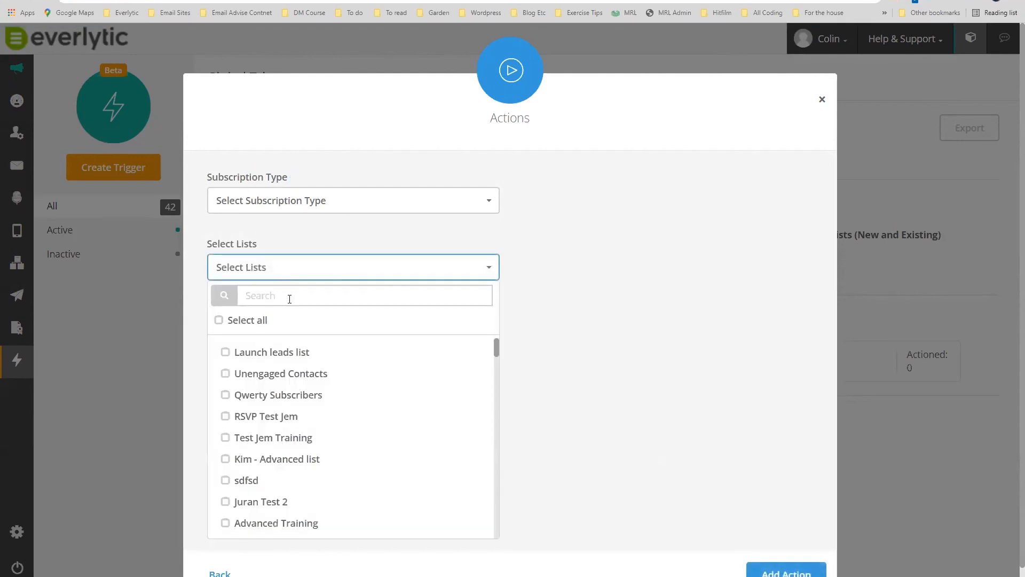
left_click(225, 352)
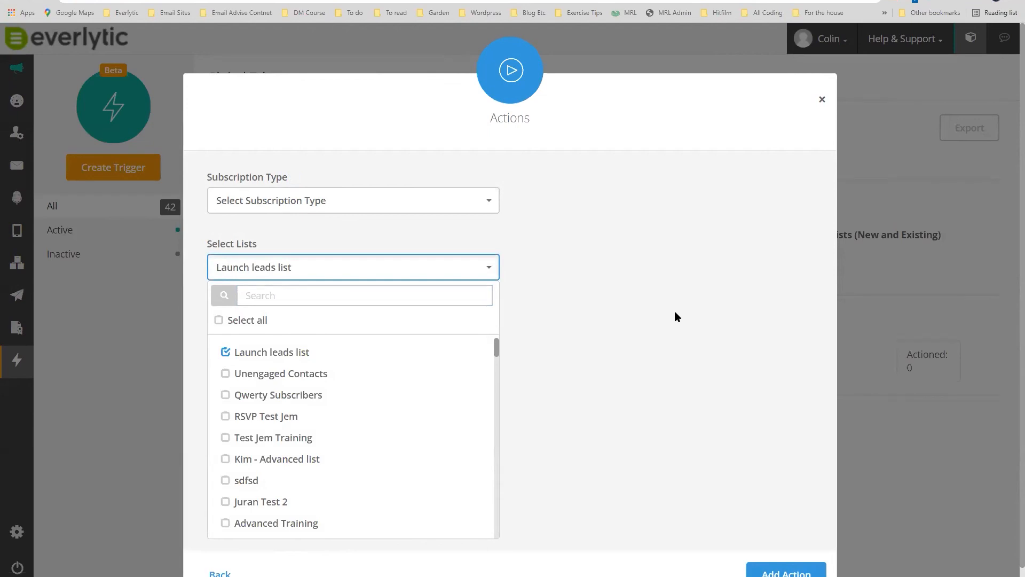
left_click(785, 570)
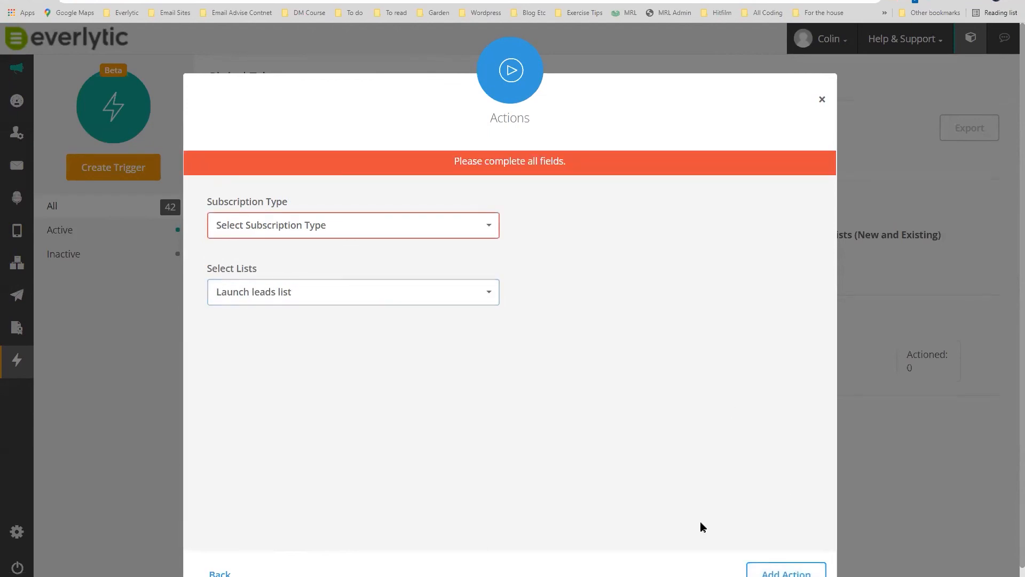
left_click(371, 231)
left_click(226, 282)
left_click(785, 571)
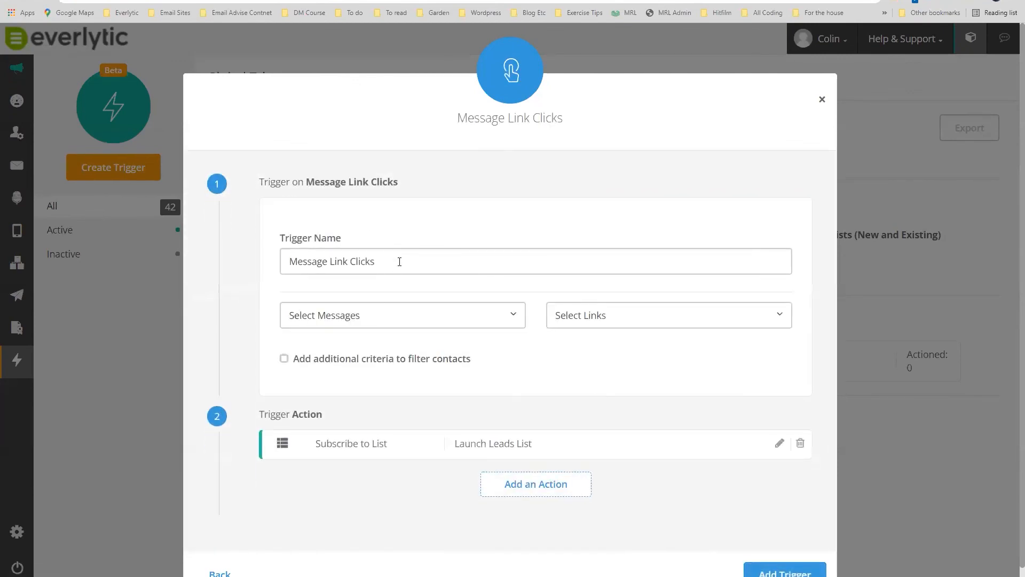
left_click(400, 262)
double_click(399, 261)
left_click(453, 321)
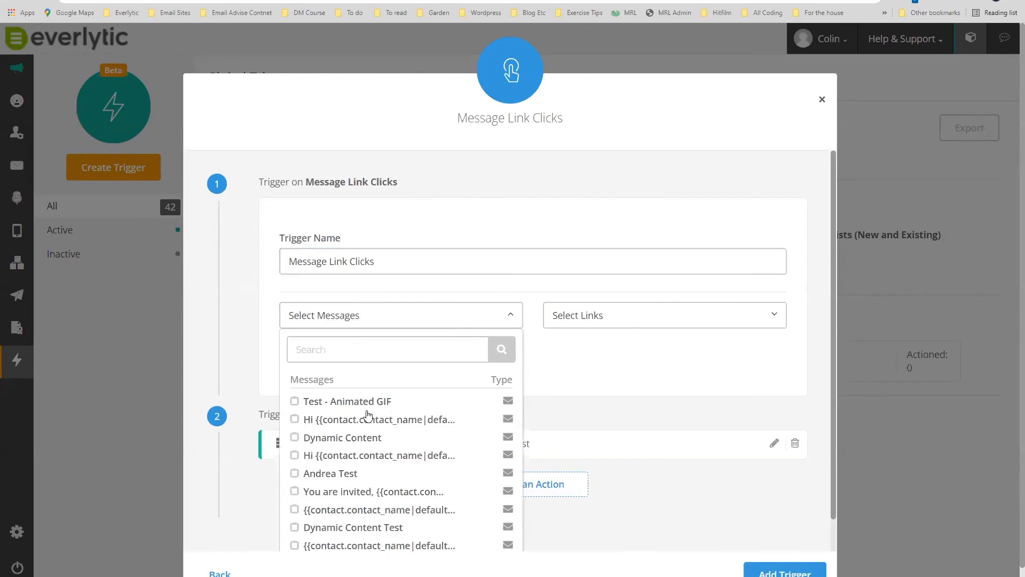
left_click(328, 402)
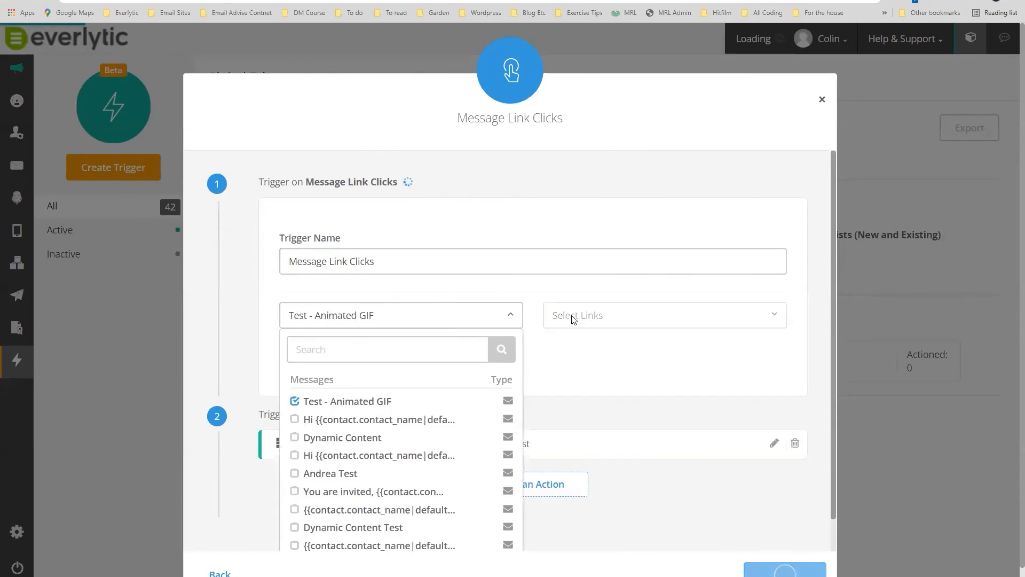
left_click(294, 402)
left_click(294, 455)
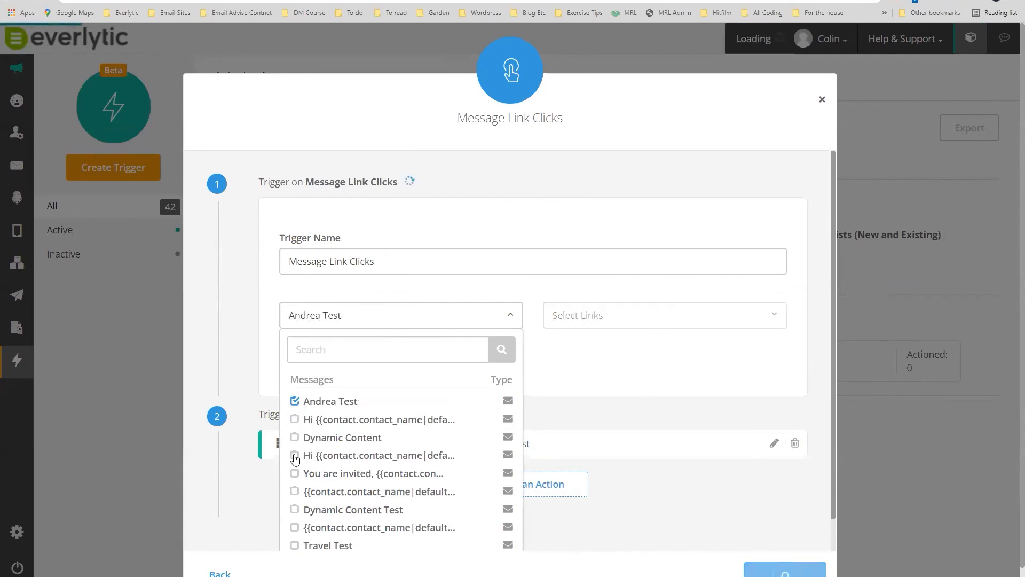
left_click(604, 315)
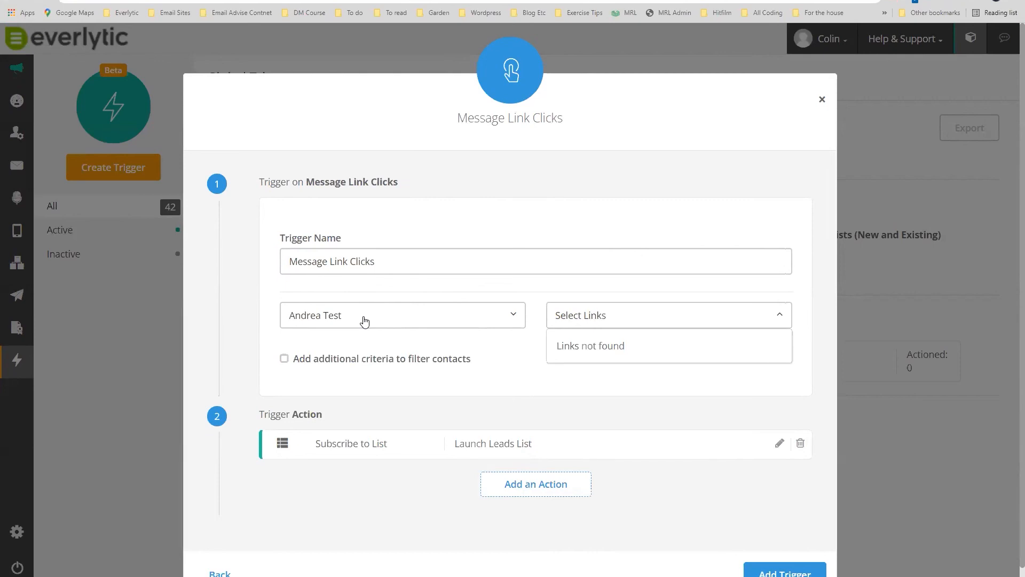
left_click(823, 103)
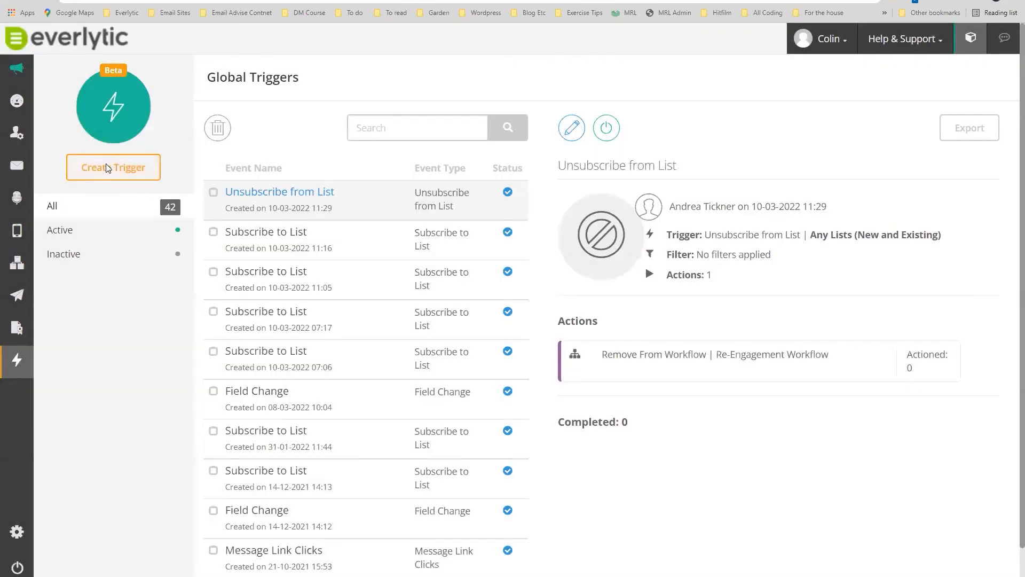
left_click(106, 163)
Create a Field Change trigger watching the Custom Fields > Lead Status field.
left_click(267, 214)
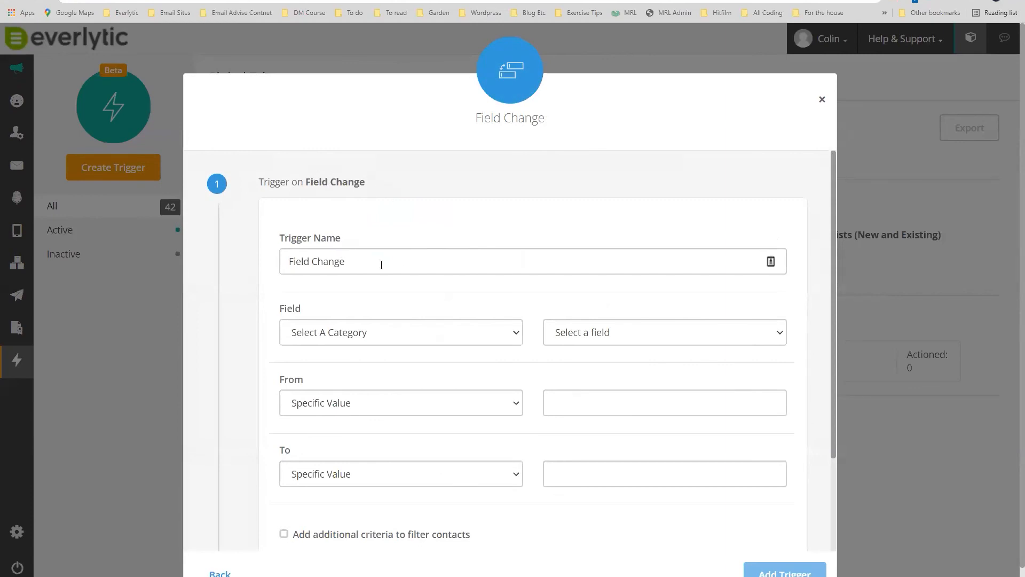
left_click(362, 265)
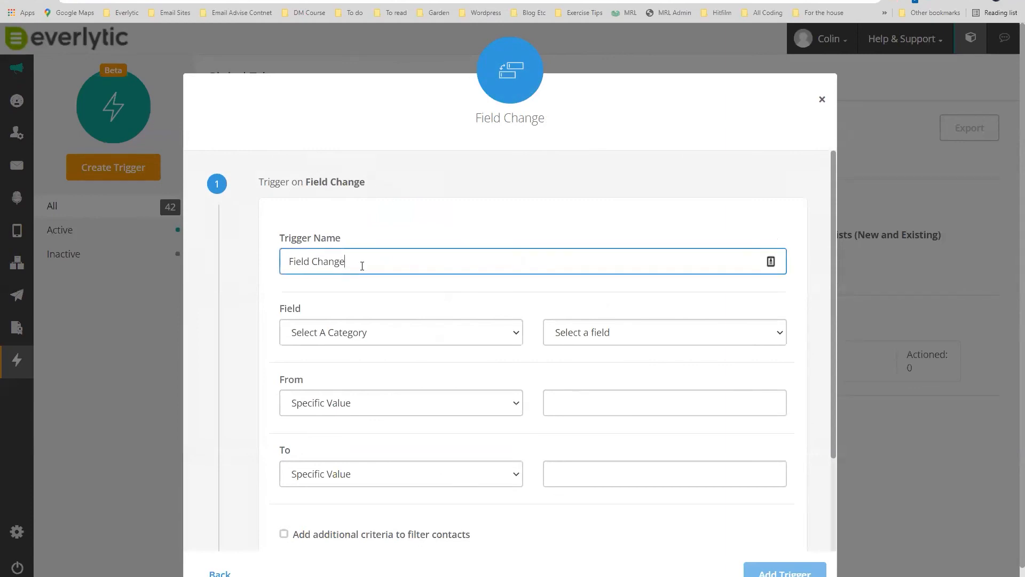
left_click(435, 335)
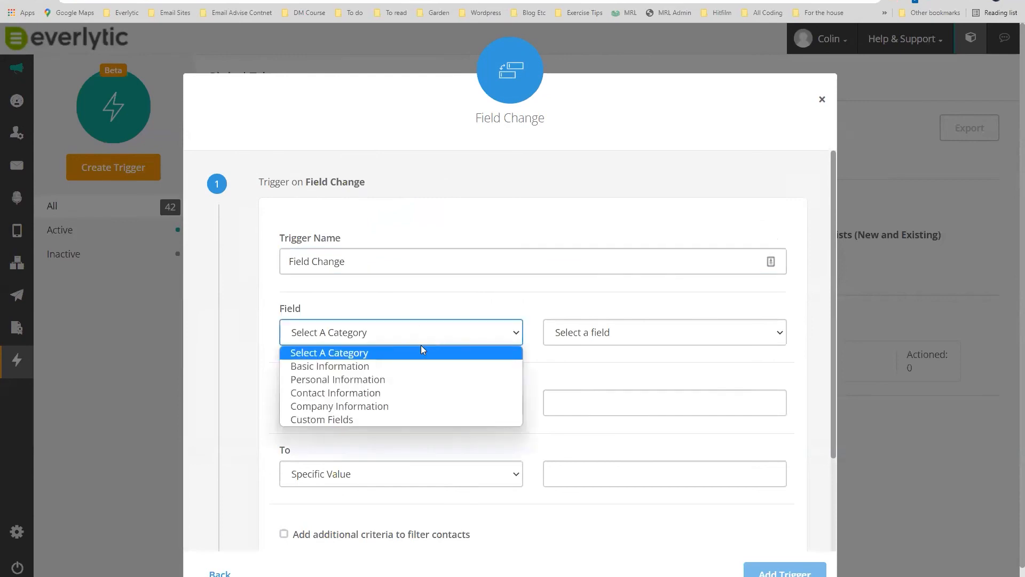
left_click(343, 419)
left_click(593, 337)
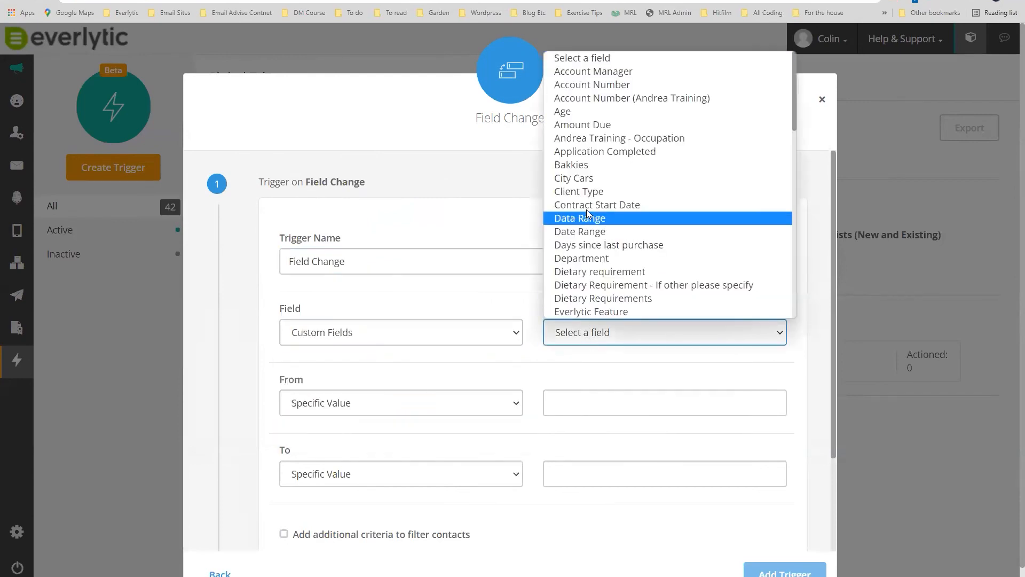
scroll(601, 245, "down", 4)
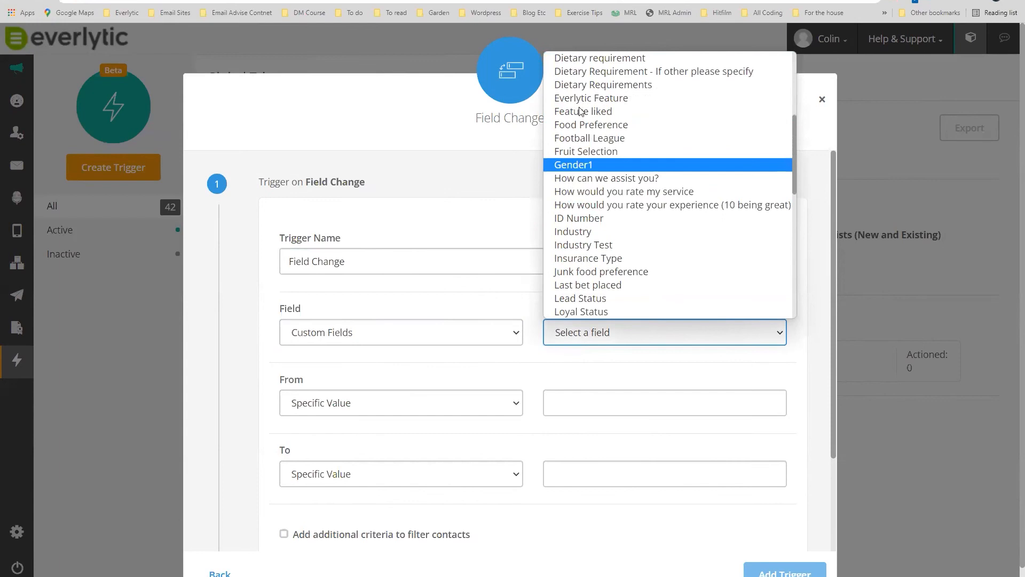
left_click(581, 298)
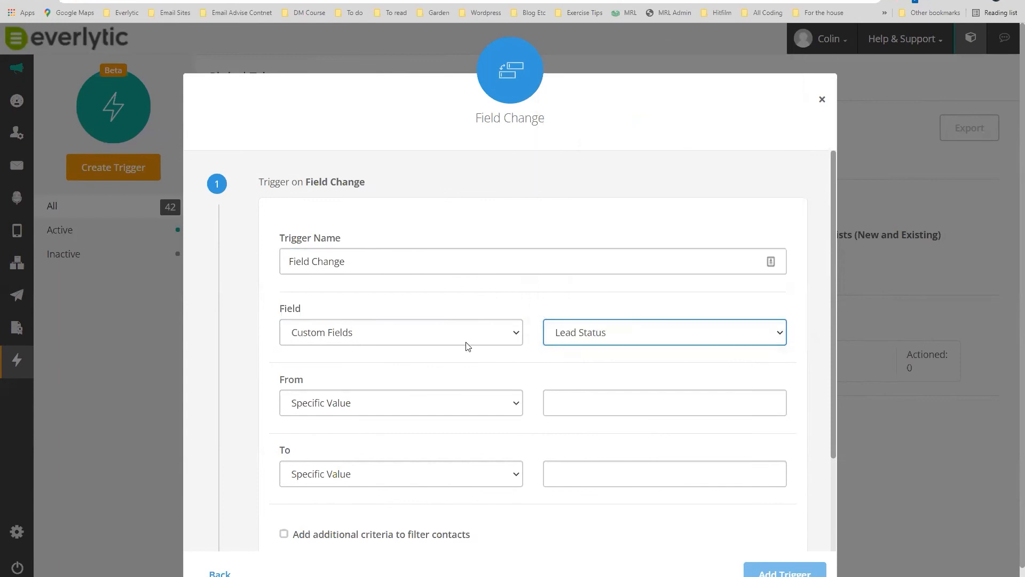
Make the trigger fire when Lead Status changes from Any Value to 'client'.
left_click(398, 404)
left_click(385, 437)
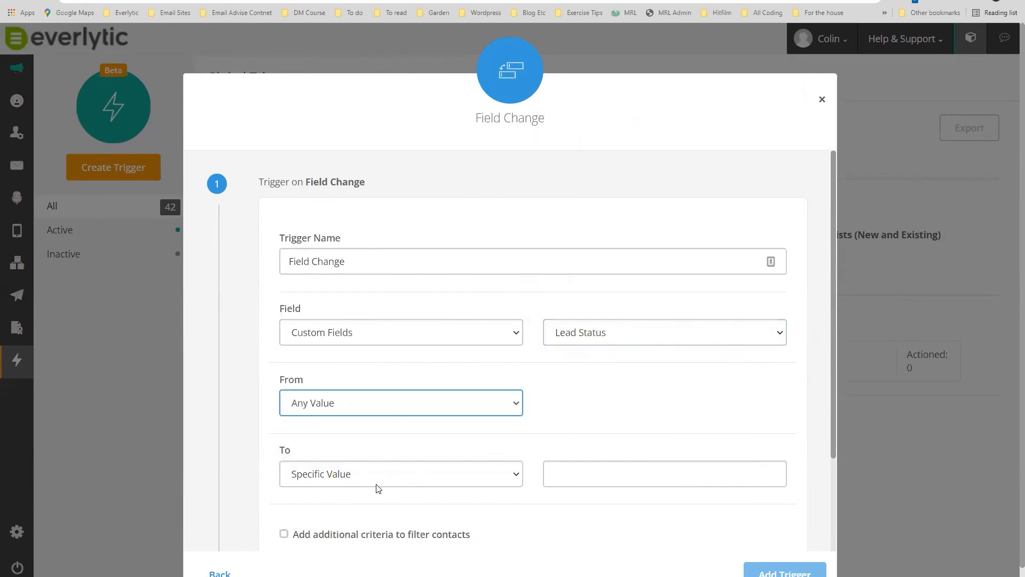
left_click(376, 481)
left_click(368, 501)
scroll(629, 394, "down", 3)
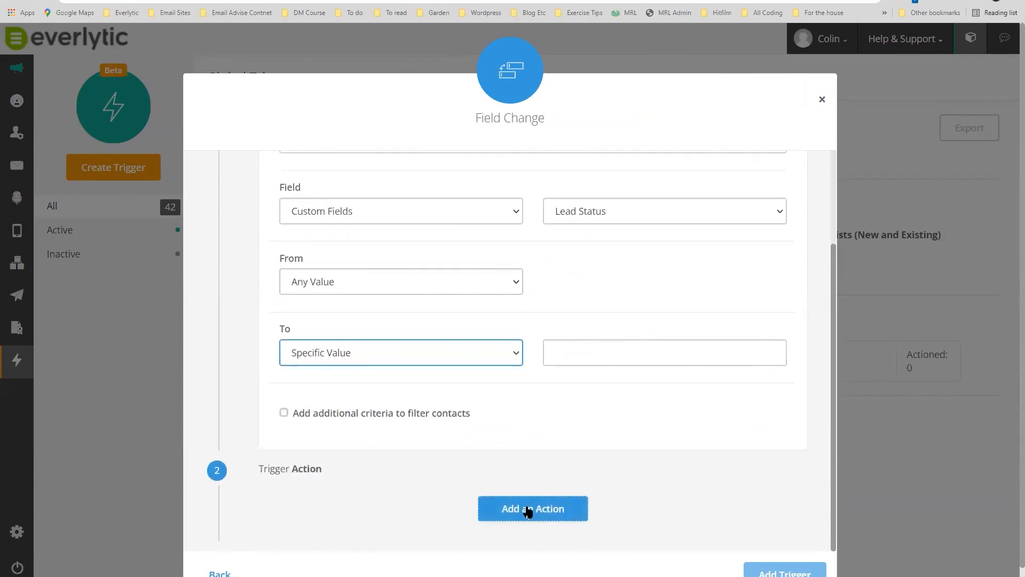
scroll(595, 419, "up", 3)
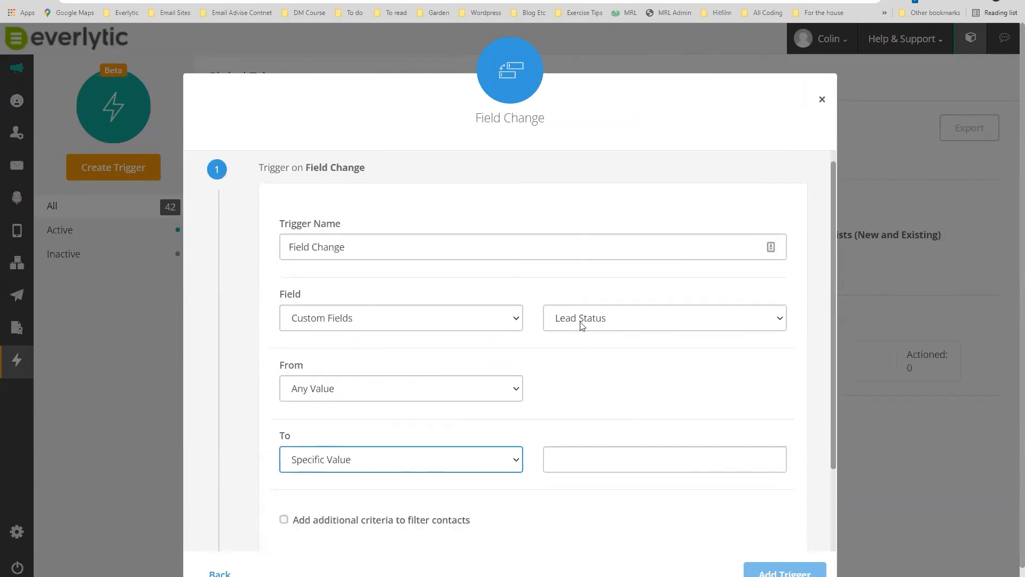
left_click(590, 463)
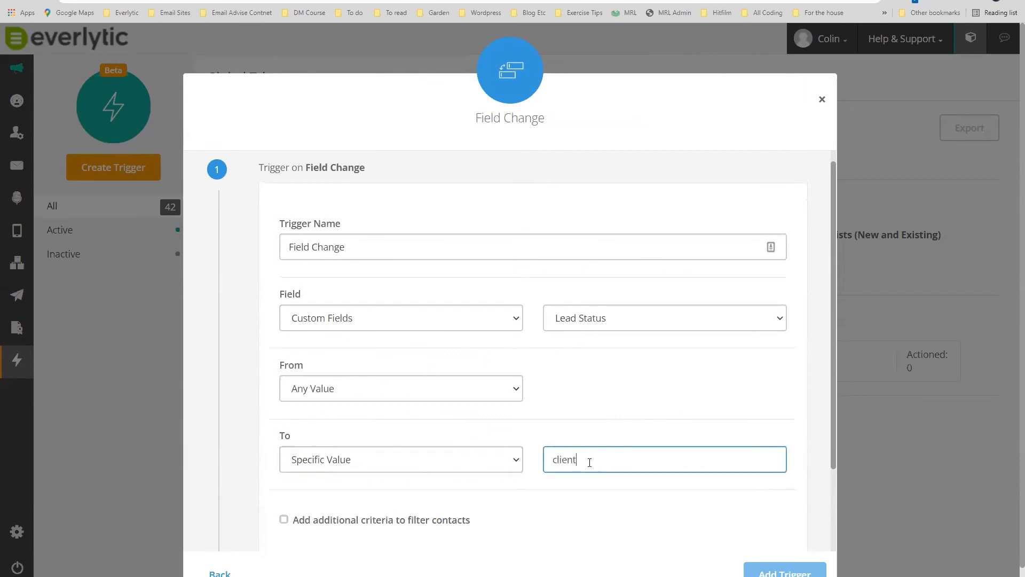
scroll(683, 347, "down", 3)
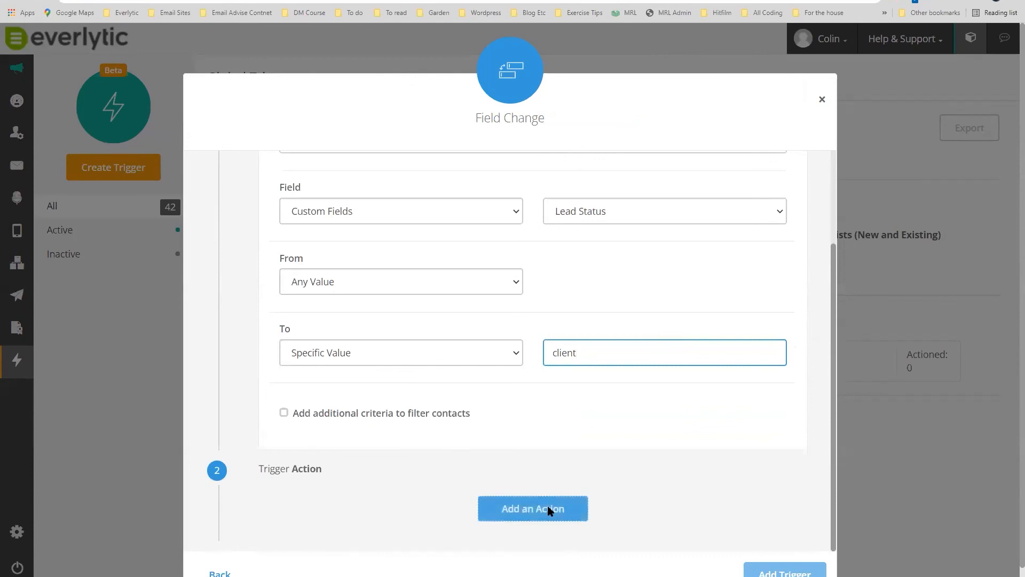
Add an Add To Workflow action and open its list of workflows.
left_click(547, 505)
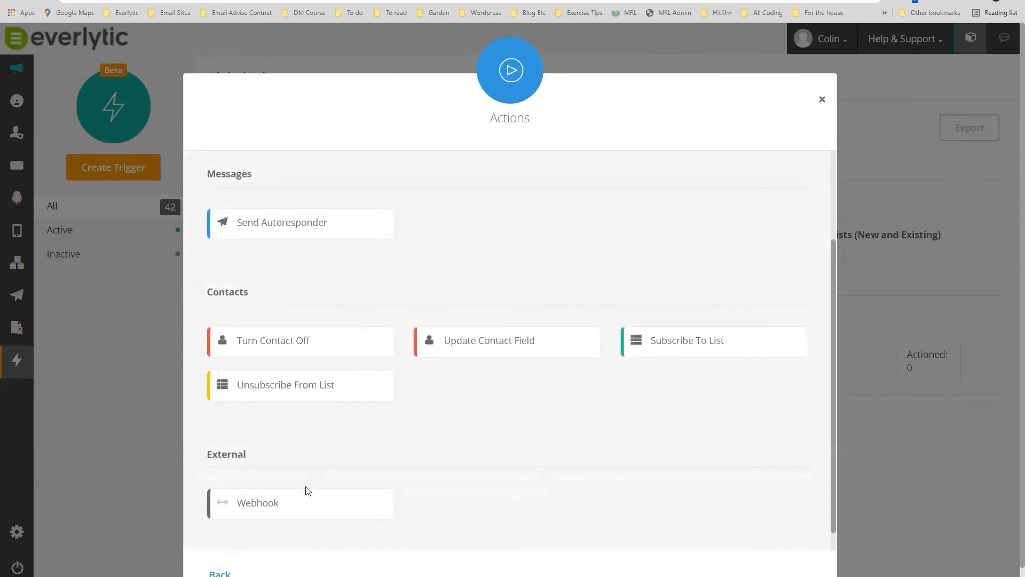
scroll(320, 456, "down", 1)
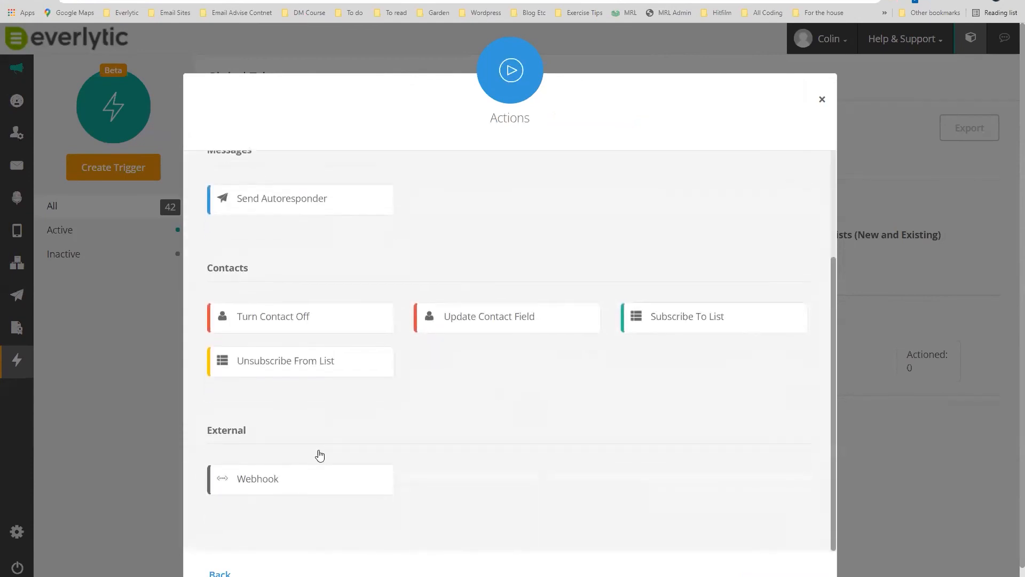
scroll(355, 250, "up", 4)
left_click(386, 194)
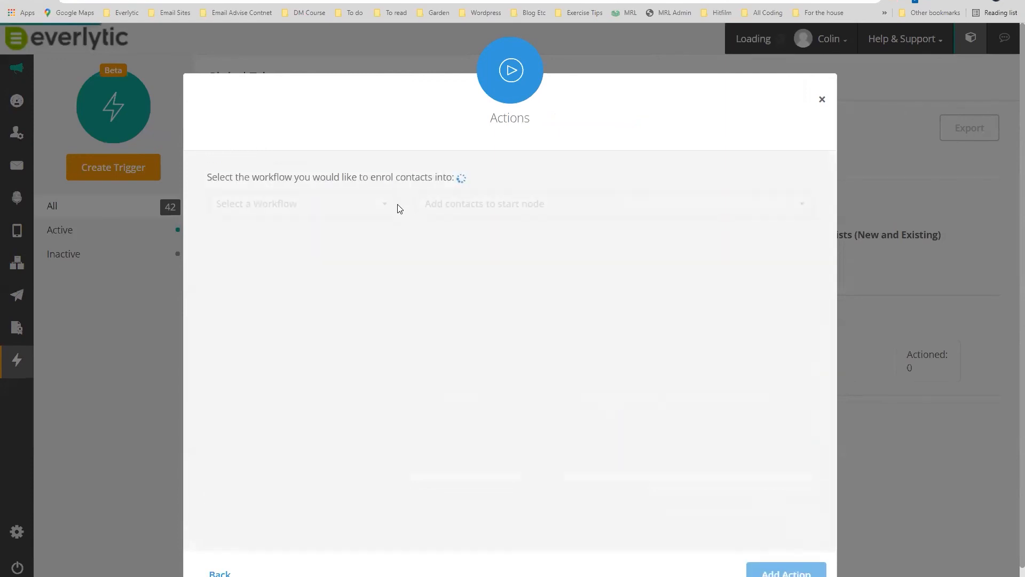
left_click(386, 208)
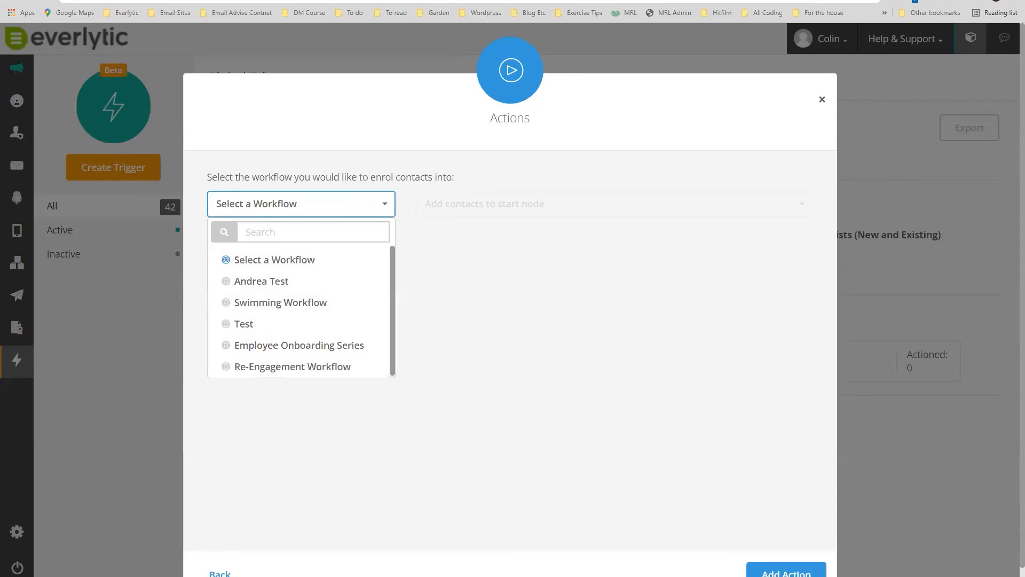
Return to trigger settings and add extra criteria on the Custom Fields > Client Type field.
left_click(219, 574)
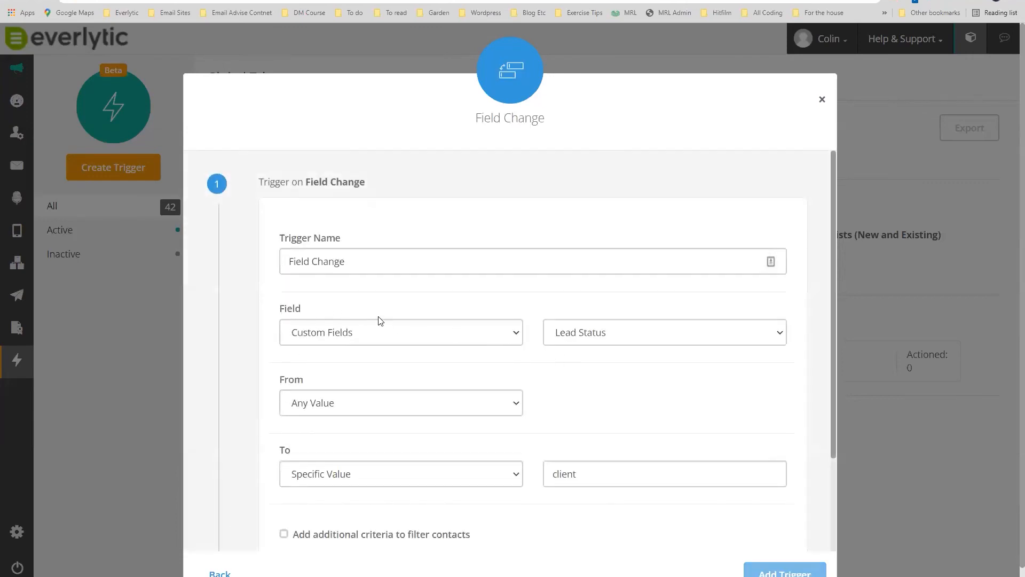
scroll(380, 320, "down", 2)
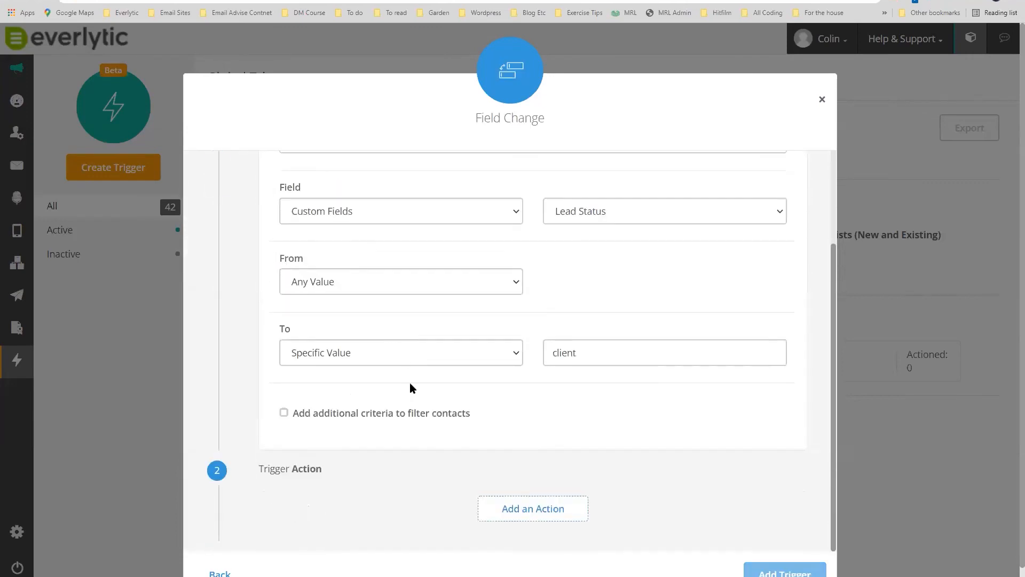
left_click(284, 413)
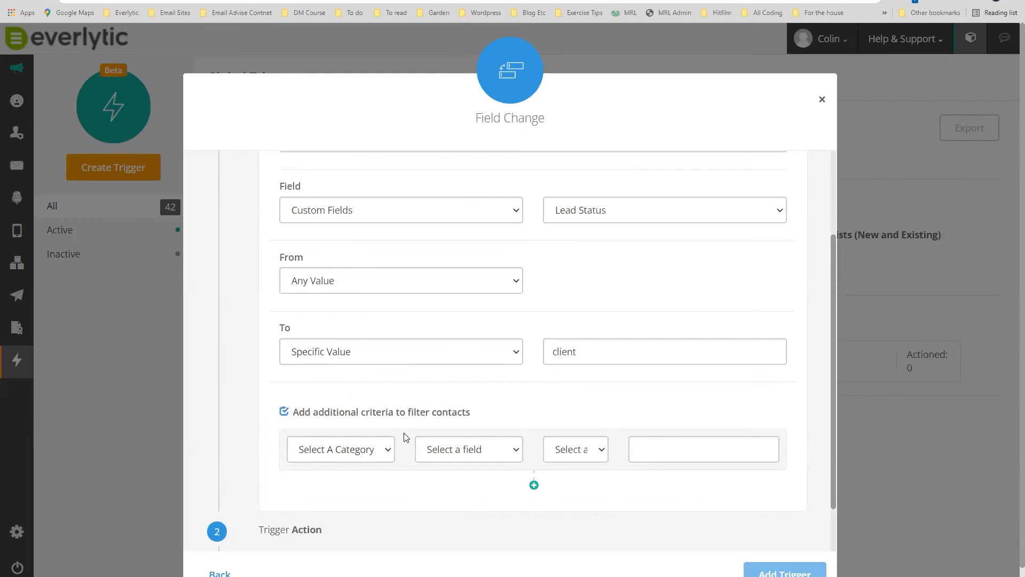
left_click(386, 452)
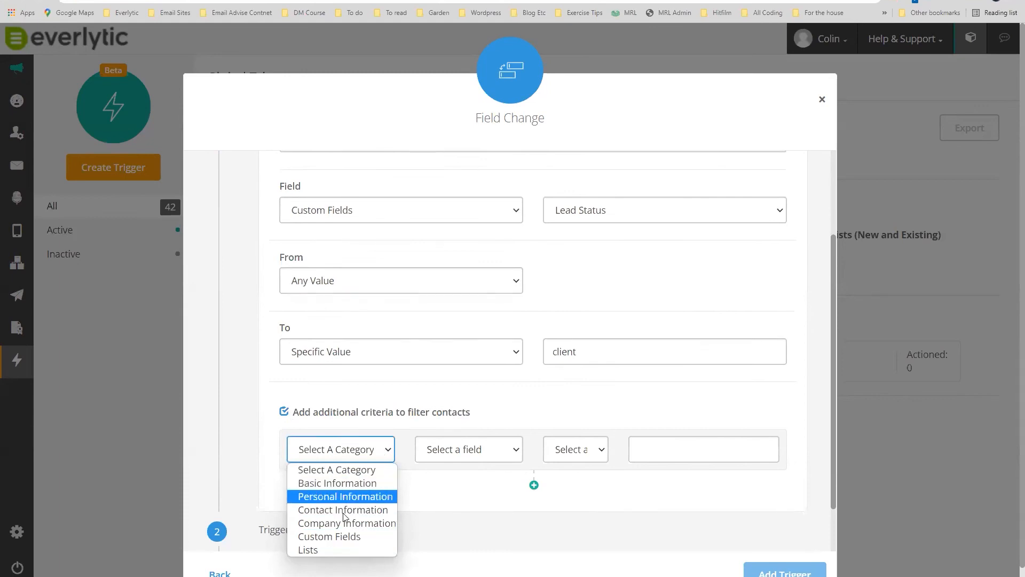
left_click(334, 537)
left_click(469, 454)
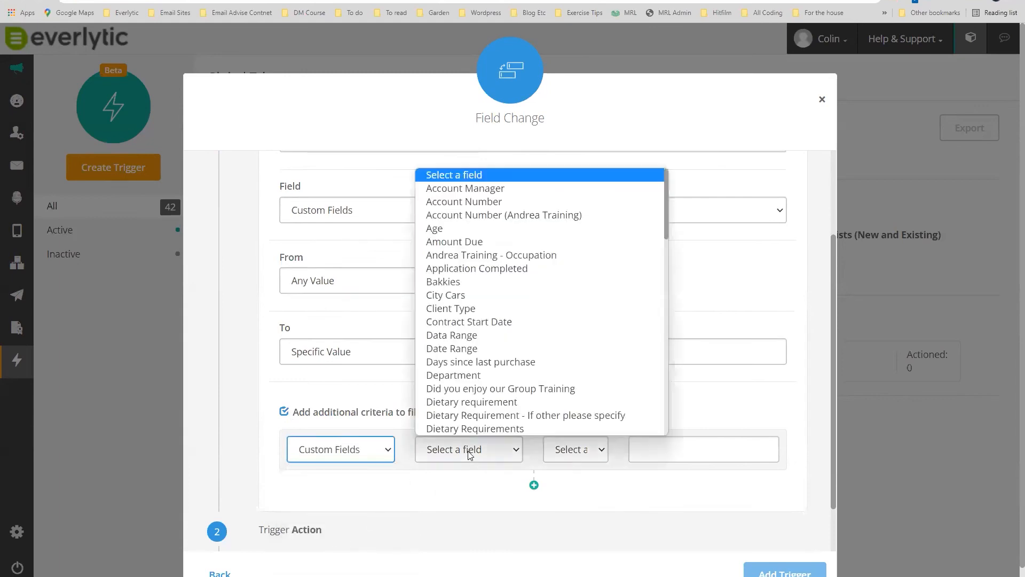
left_click(470, 309)
Restrict the criteria to Client Type one of 'Operational Client'.
left_click(581, 455)
left_click(579, 483)
left_click(655, 452)
left_click(647, 500)
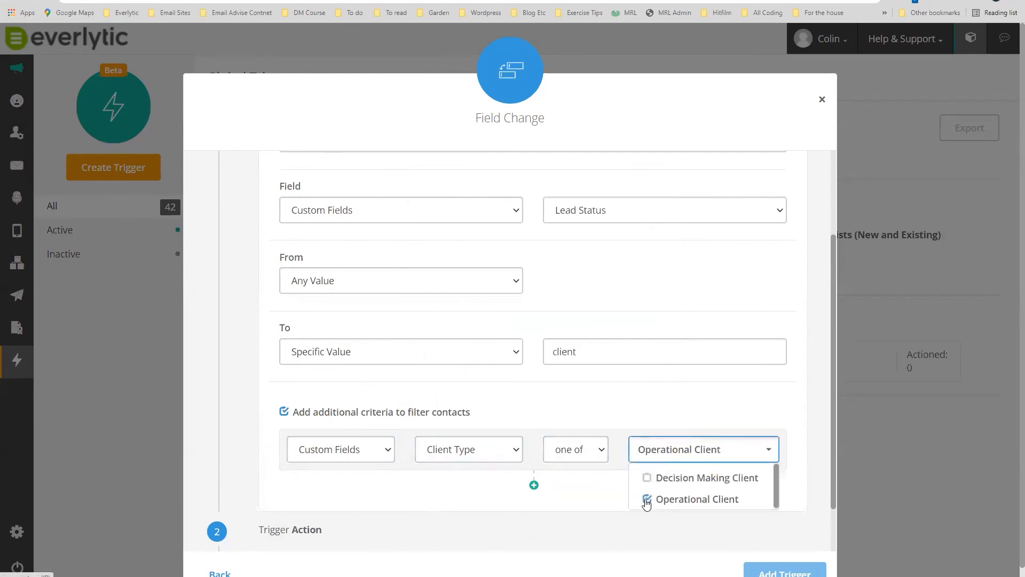
left_click(548, 409)
Add then remove a second criteria row, and close the Field Change dialog.
scroll(547, 408, "down", 1)
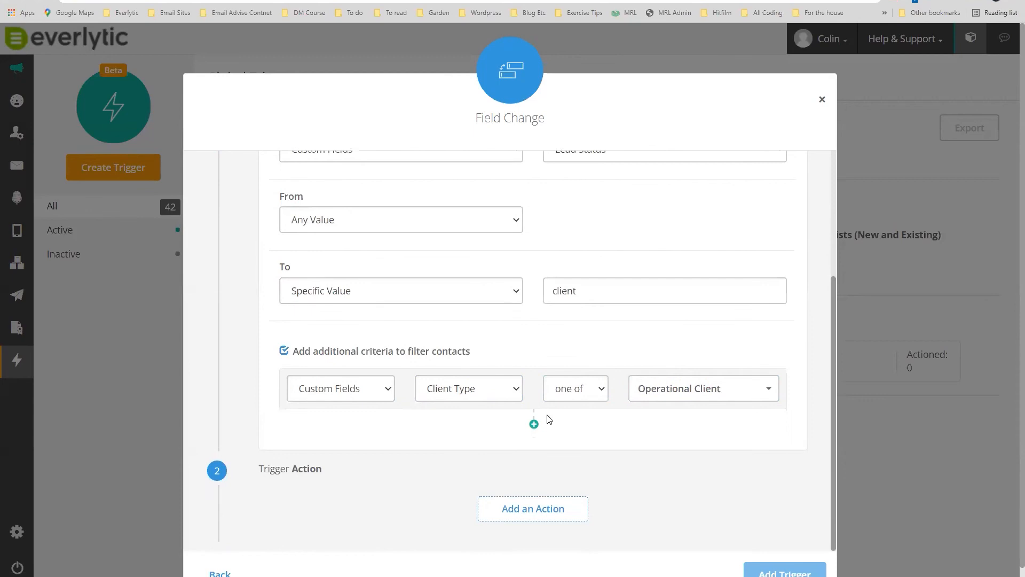
left_click(534, 423)
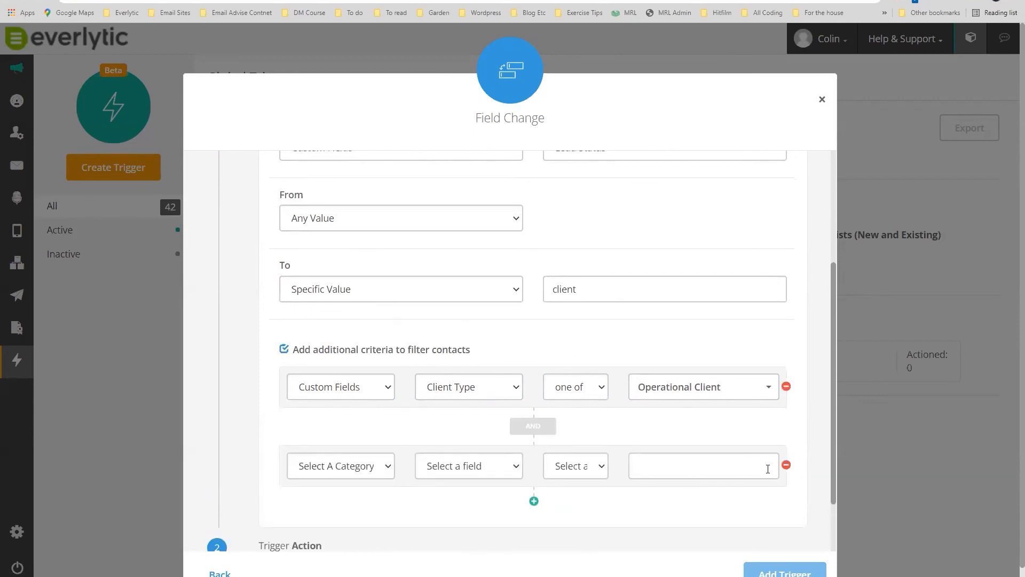
left_click(787, 466)
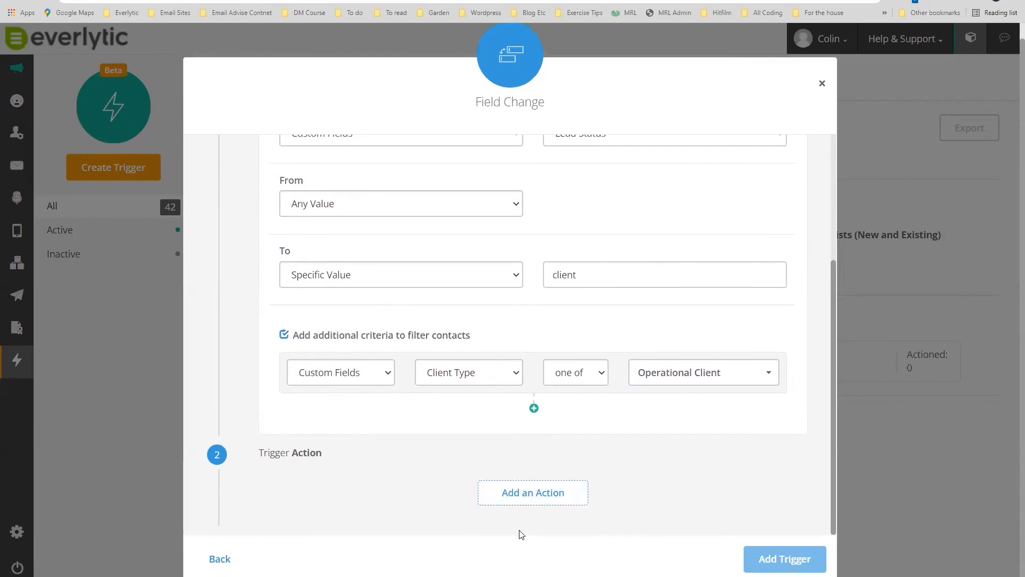
left_click(822, 83)
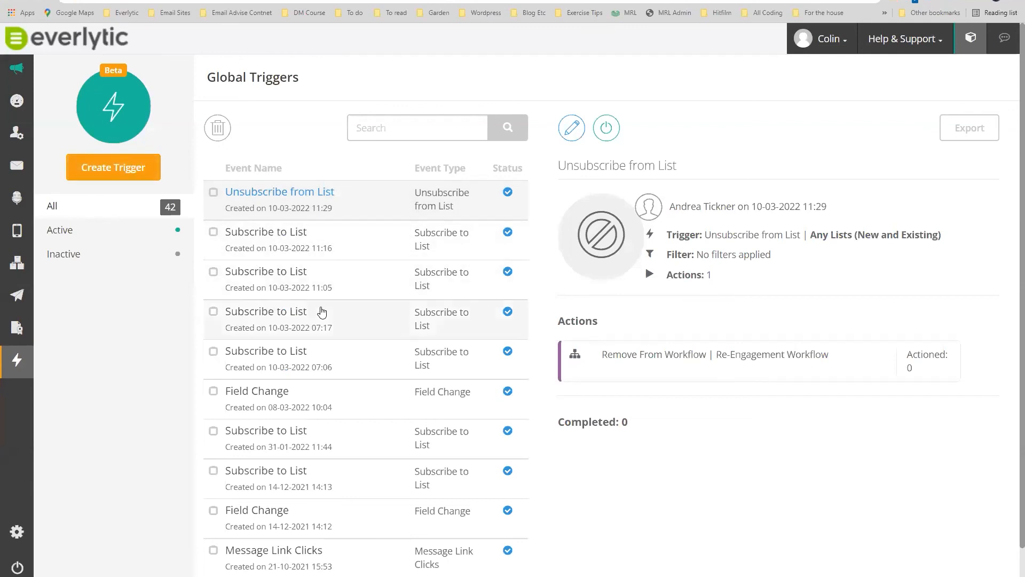
Open the Loyalty Tier Bronze-to-Gold trigger and inspect its actioned count and 'Advanced - test' action.
left_click(273, 395)
left_click_drag(935, 372, 902, 373)
left_click_drag(604, 354, 925, 370)
left_click_drag(923, 375, 910, 373)
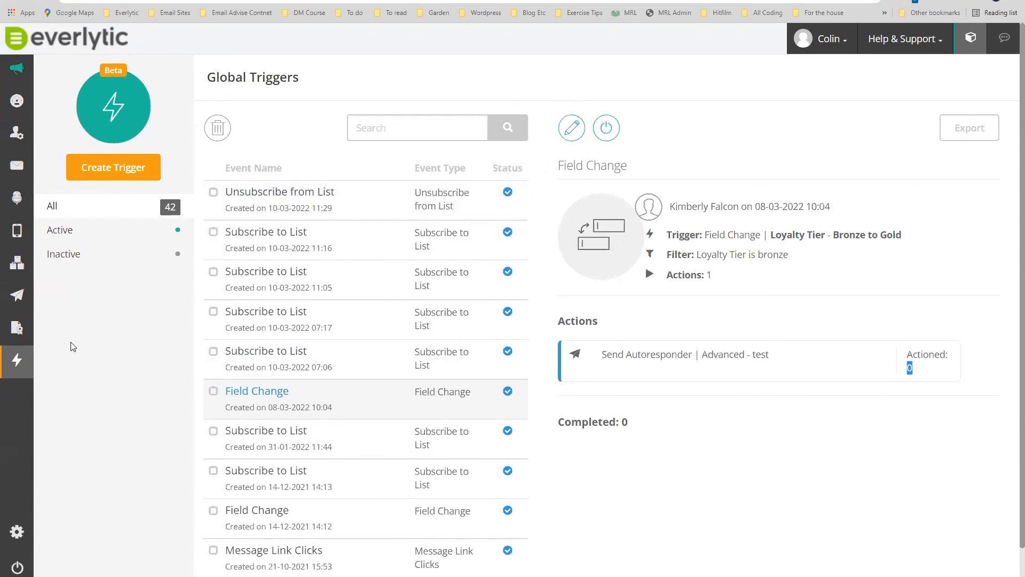
mouse_move(17, 334)
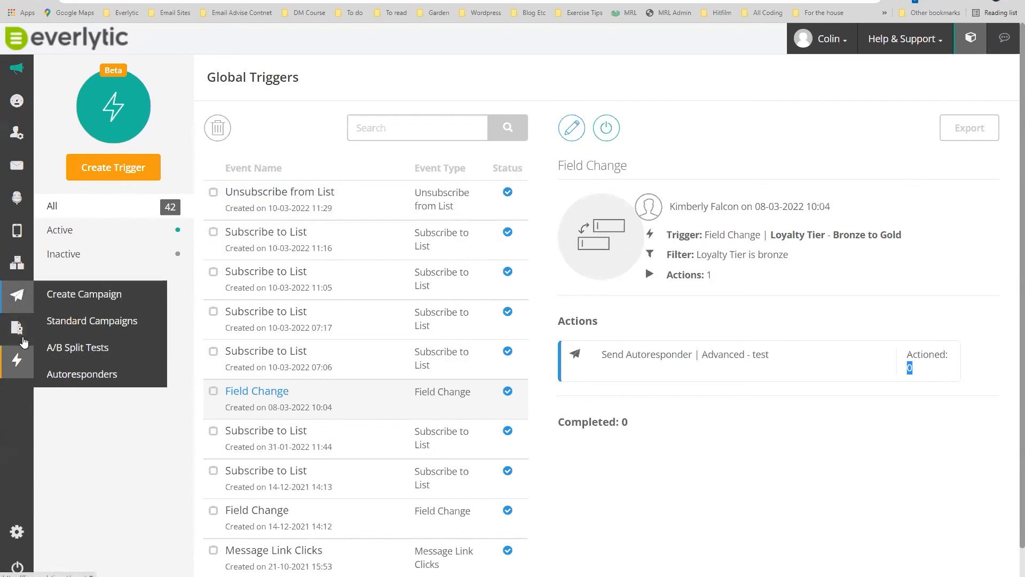
mouse_move(48, 269)
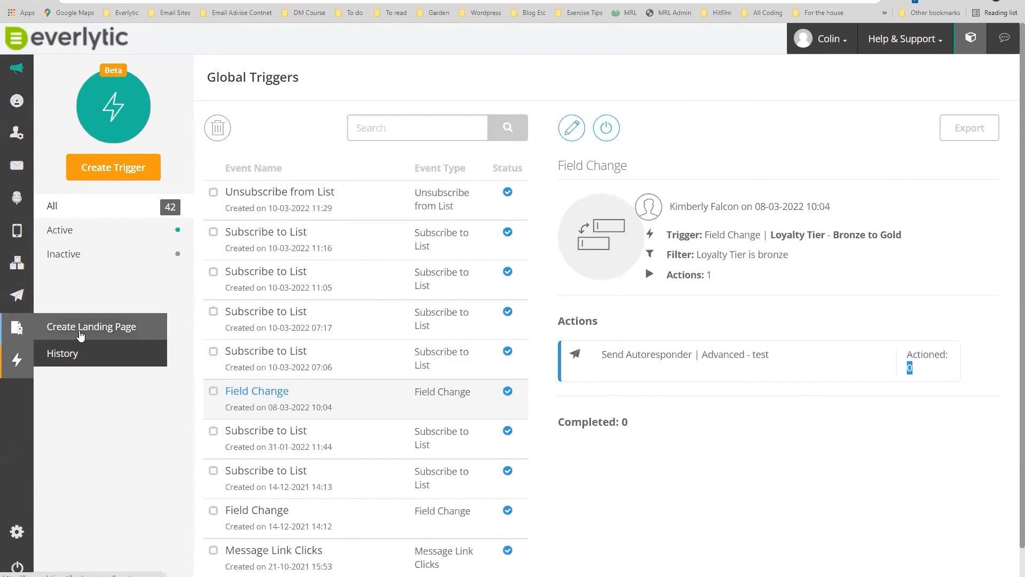
Create a landing page from the E-commerce template, named 'Product info page'.
left_click(64, 332)
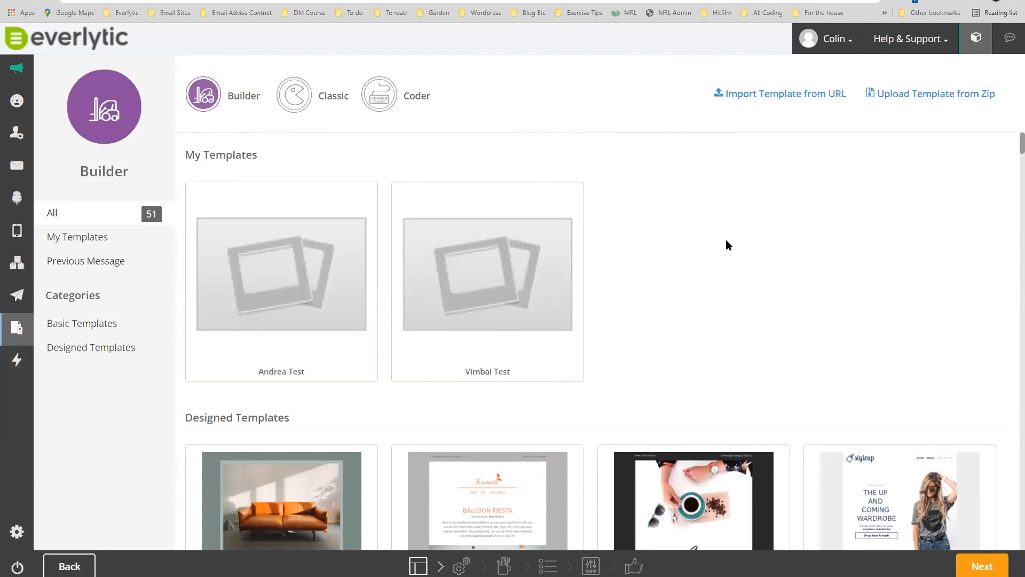
scroll(735, 246, "down", 4)
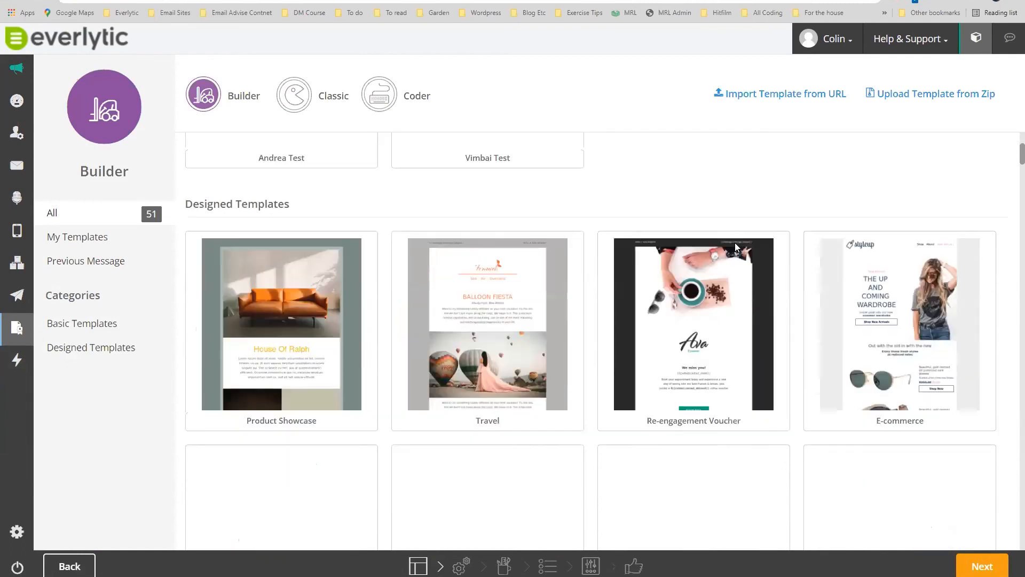
left_click(901, 355)
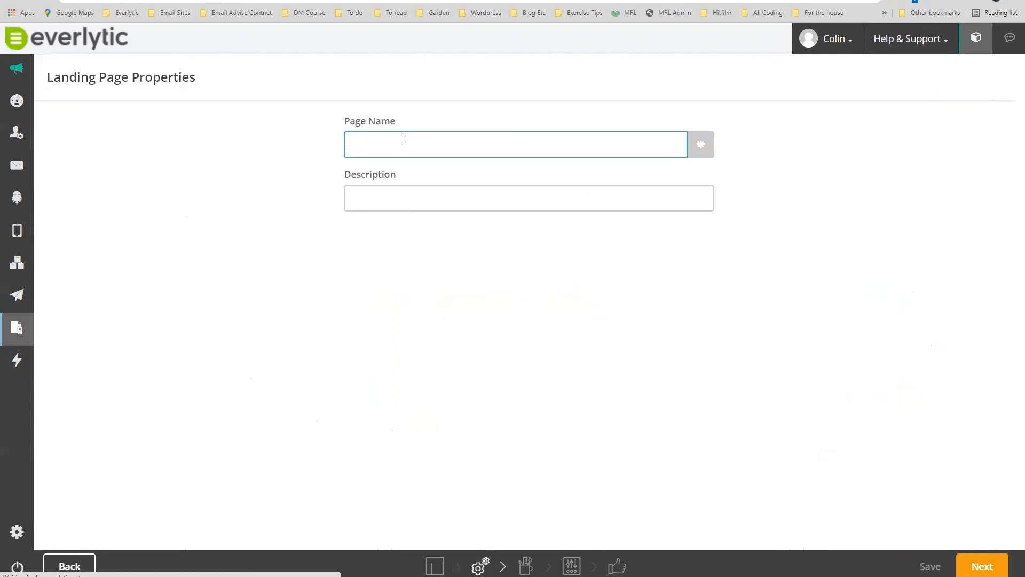
left_click(404, 139)
type("Product in")
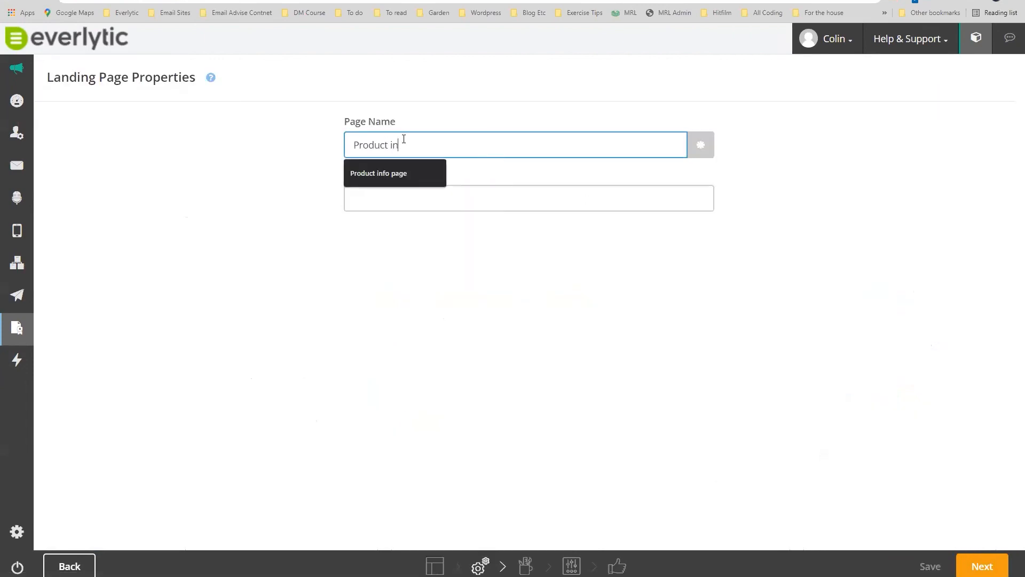
type("fo page")
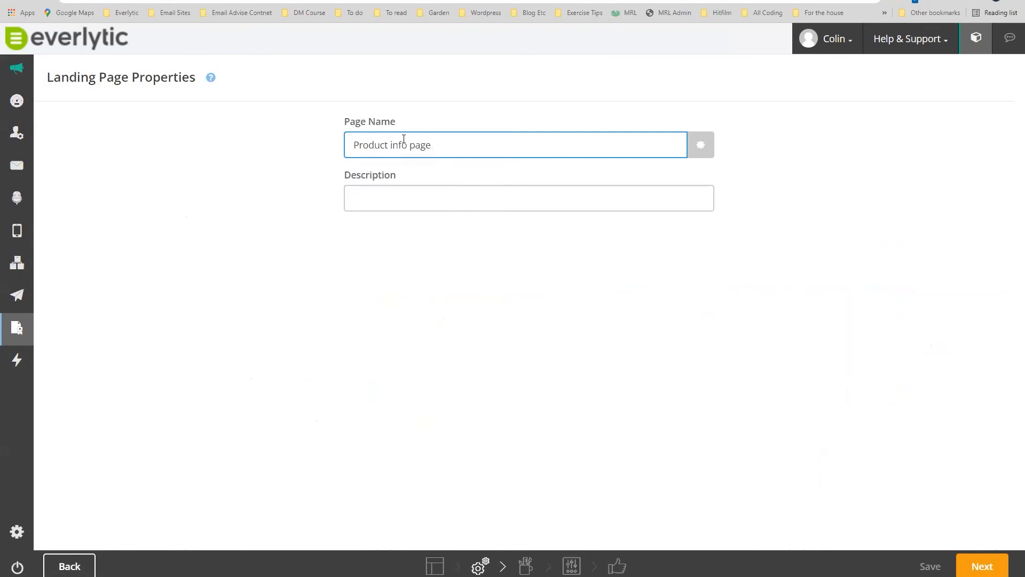
left_click(982, 566)
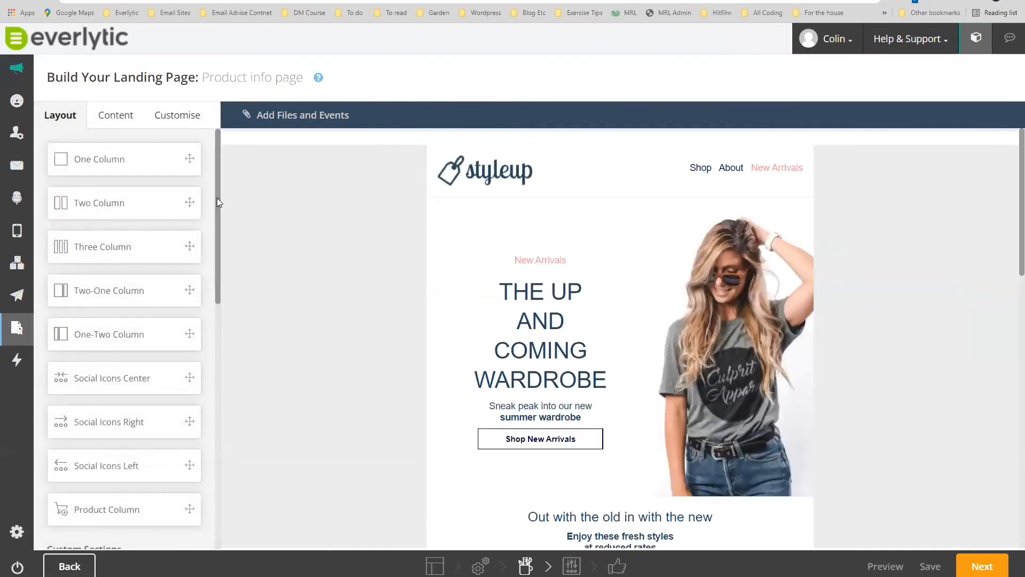
Review the Product info page layout, toggling Layout and Content tabs and scrolling the canvas.
scroll(661, 342, "down", 4)
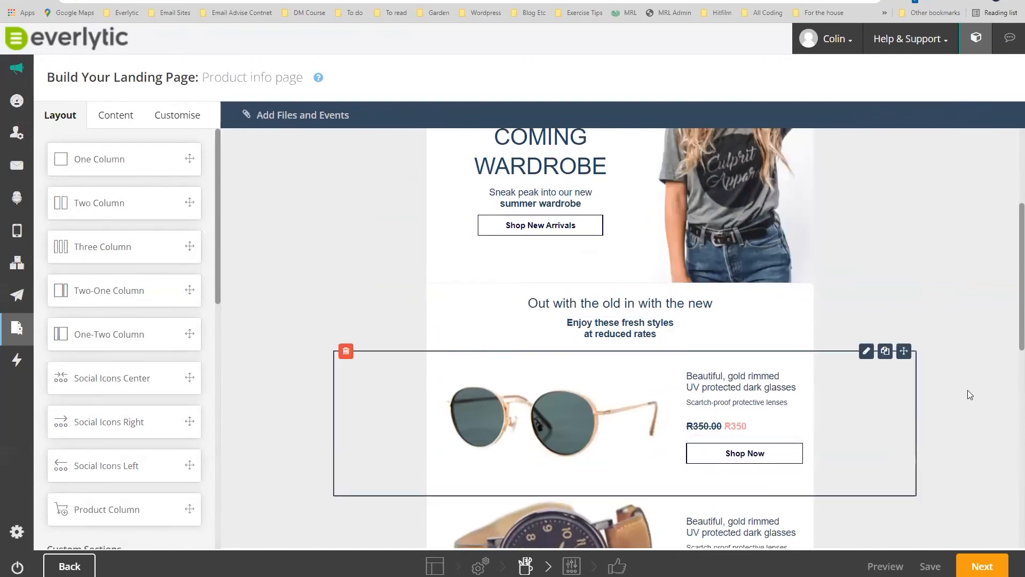
scroll(968, 390, "up", 4)
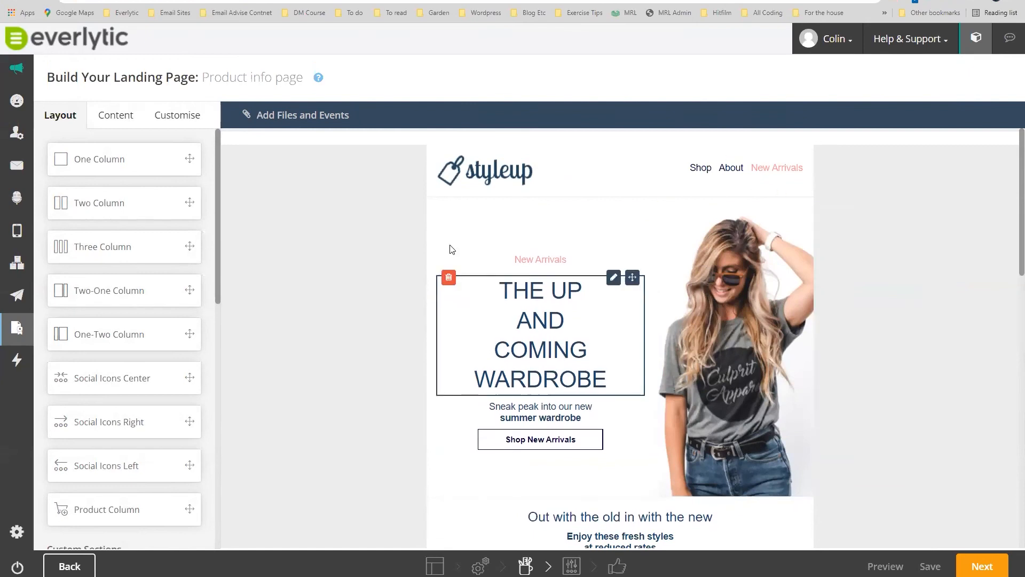
left_click(118, 116)
left_click(59, 119)
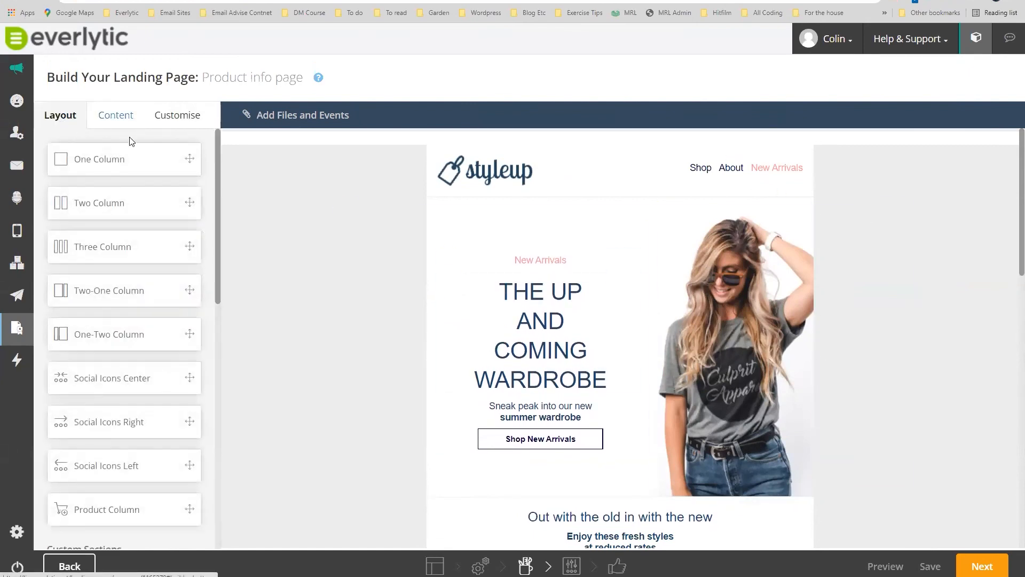
left_click(112, 118)
left_click(48, 120)
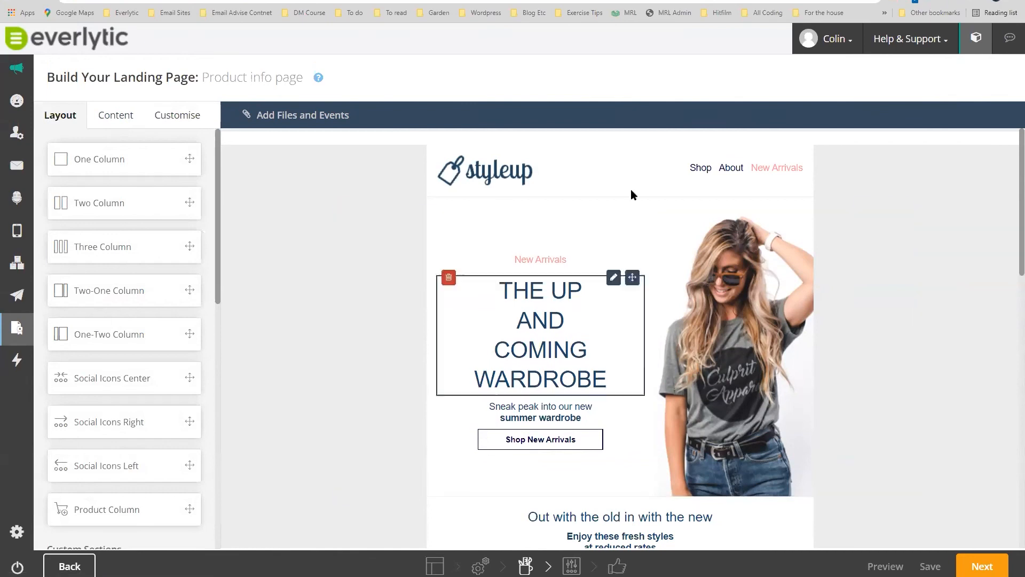
scroll(532, 333, "down", 15)
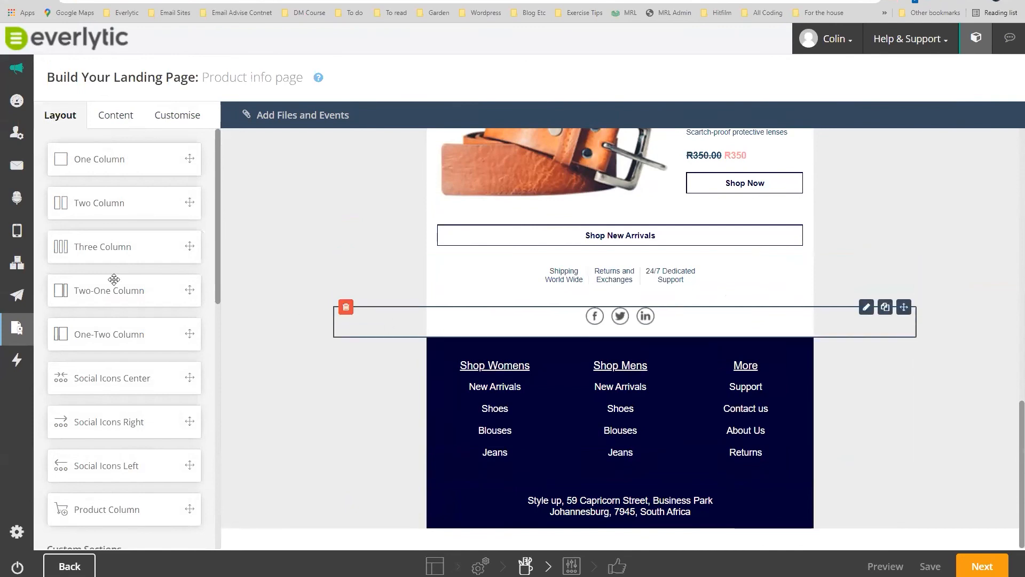
scroll(126, 288, "down", 2)
scroll(127, 288, "down", 8)
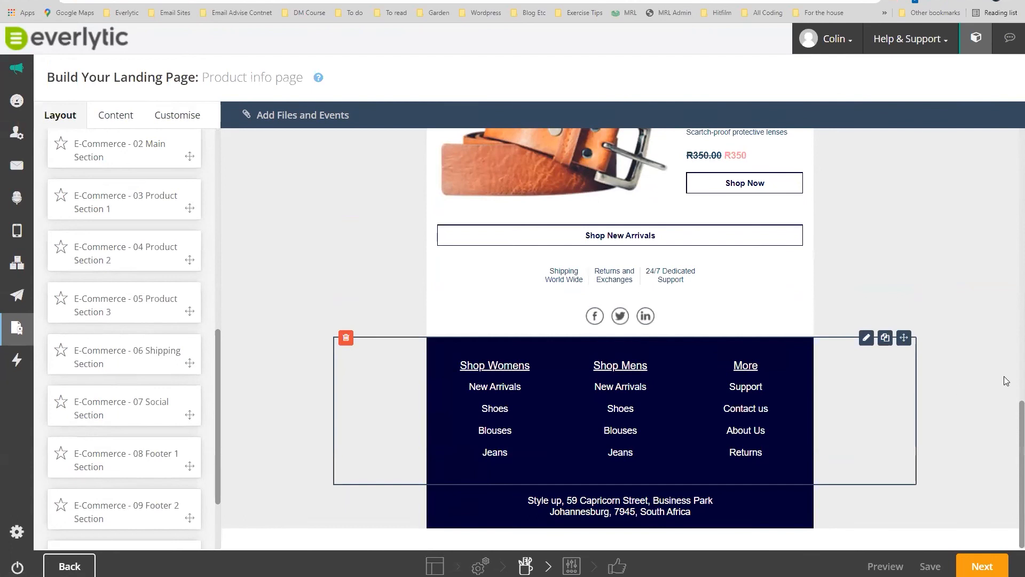
scroll(964, 384, "up", 4)
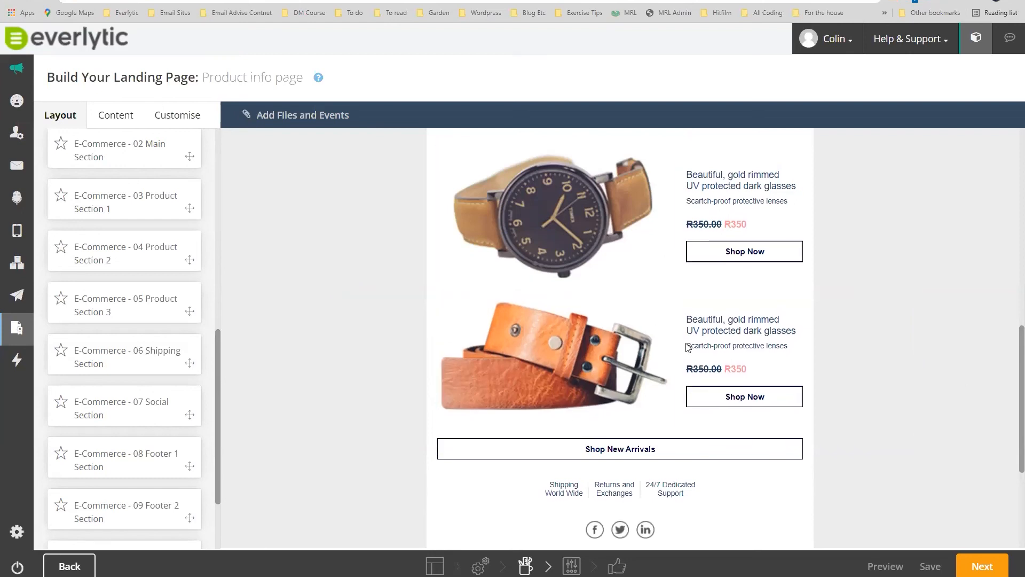
scroll(572, 197, "up", 6)
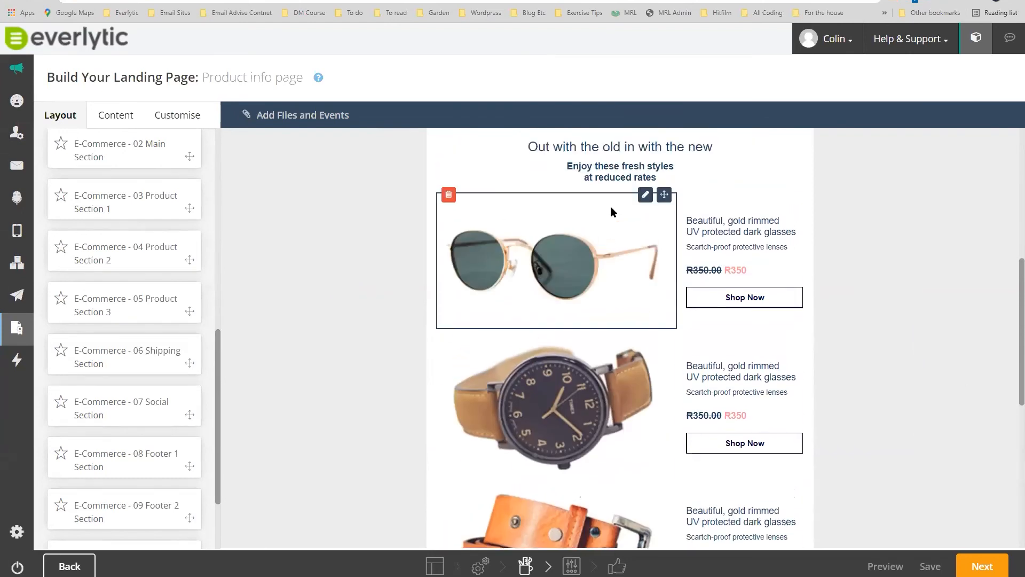
scroll(612, 220, "up", 4)
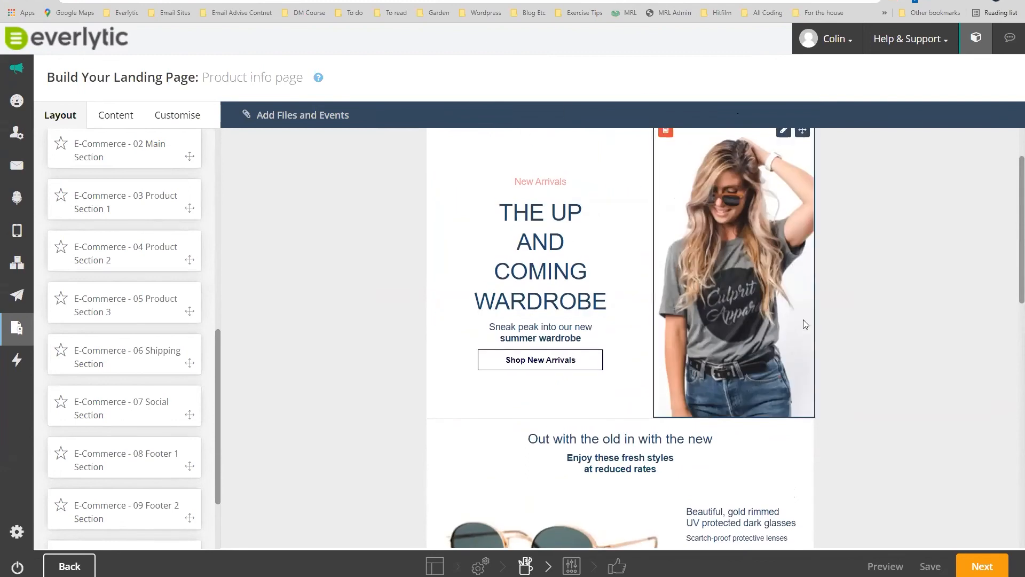
scroll(811, 317, "up", 1)
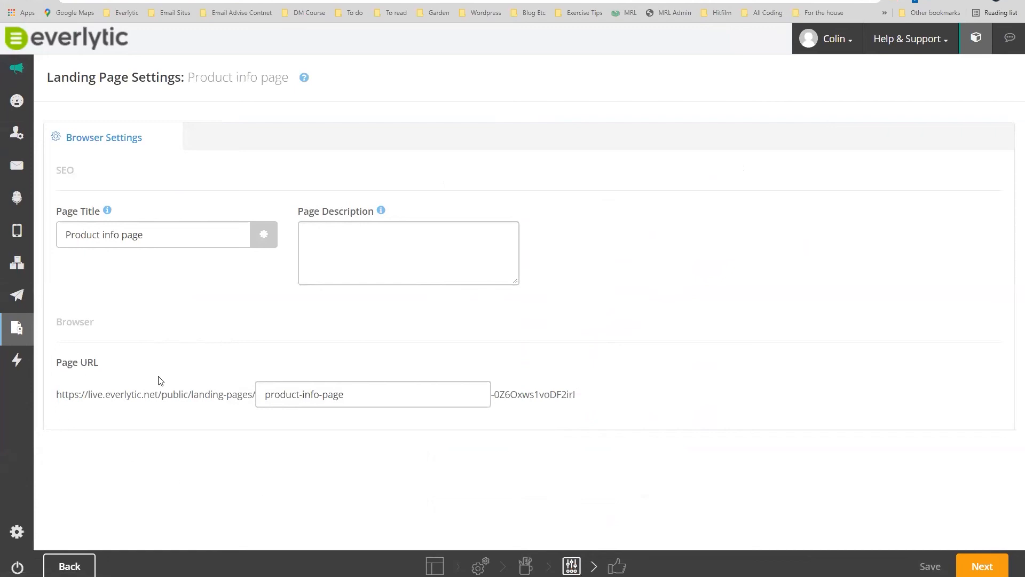
Leave title, empty description and 'product-info-page' URL slug unchanged, and continue to Confirmation.
left_click_drag(367, 394, 262, 394)
left_click_drag(143, 235, 60, 235)
left_click(314, 232)
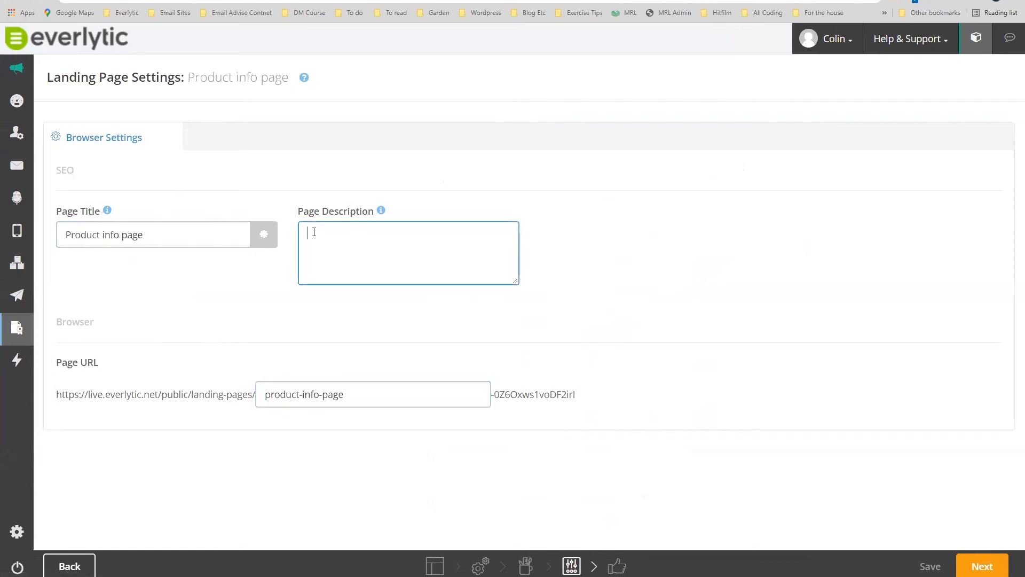
left_click_drag(74, 170, 54, 166)
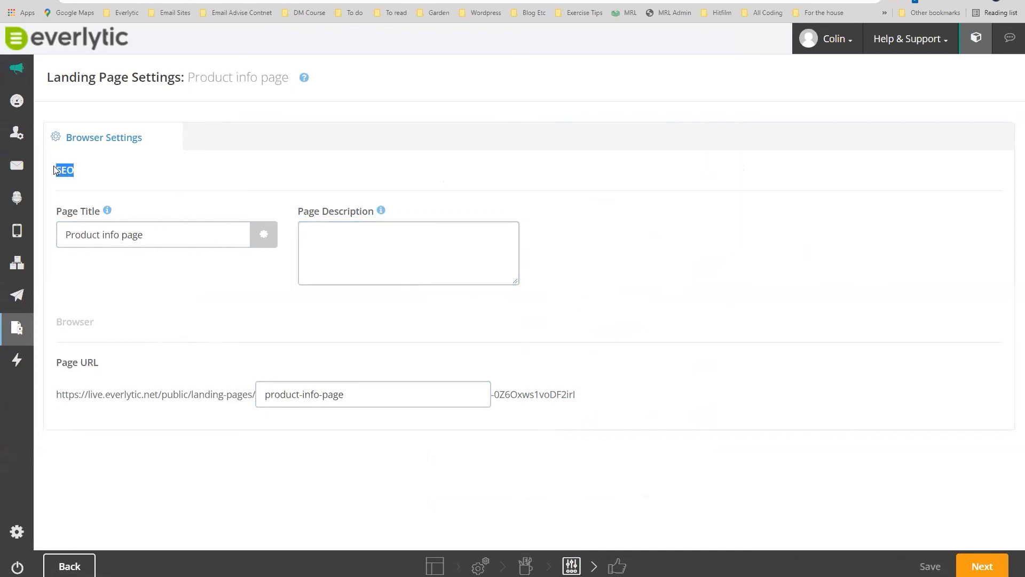
left_click_drag(376, 396, 267, 394)
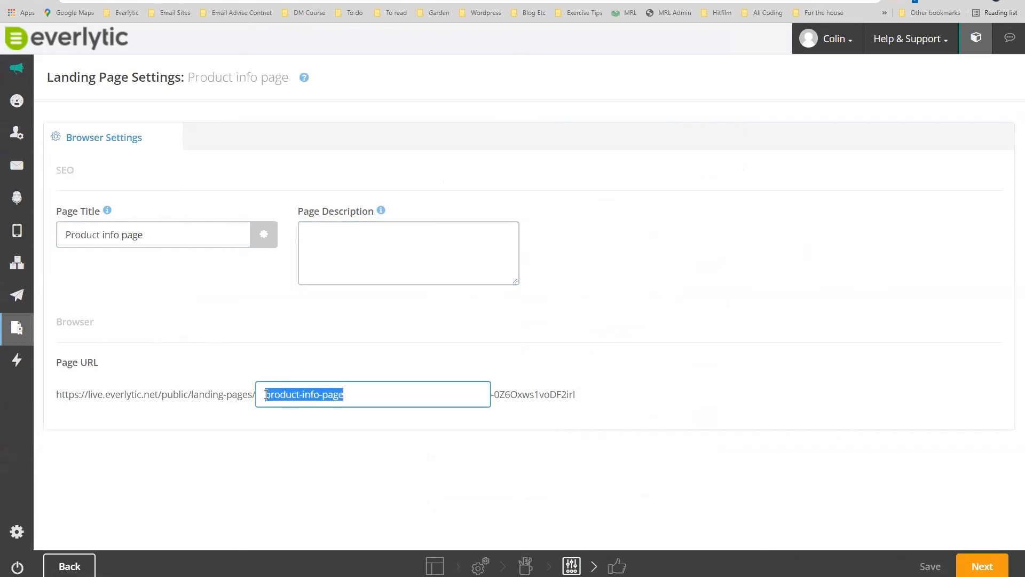
left_click(364, 402)
left_click_drag(58, 395, 256, 400)
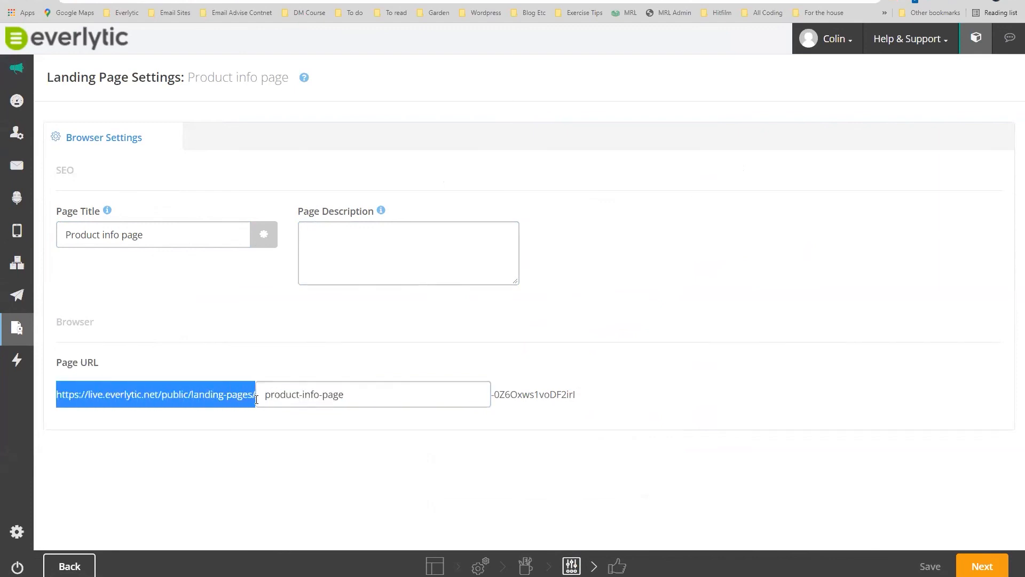
left_click(384, 401)
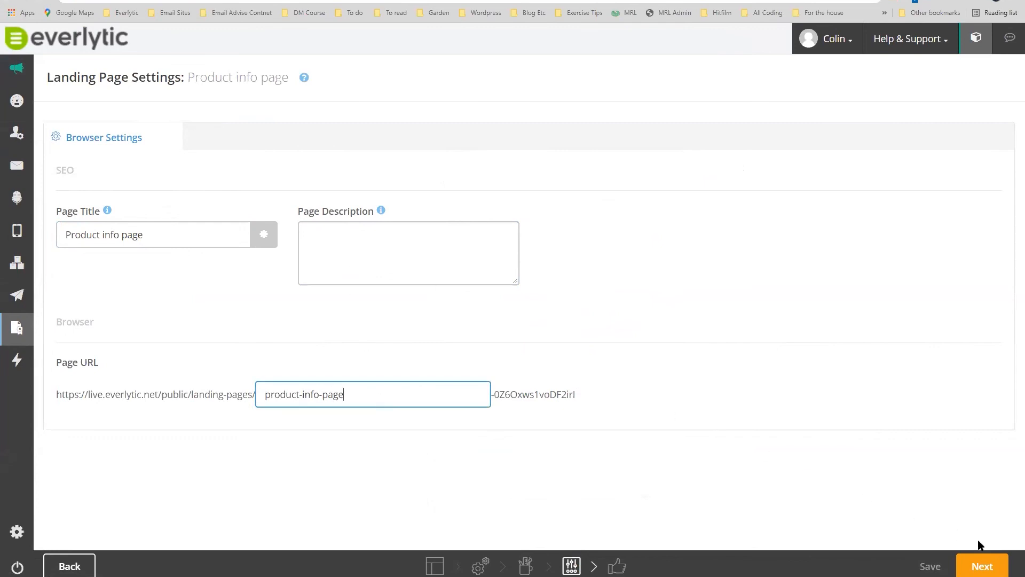
left_click(982, 564)
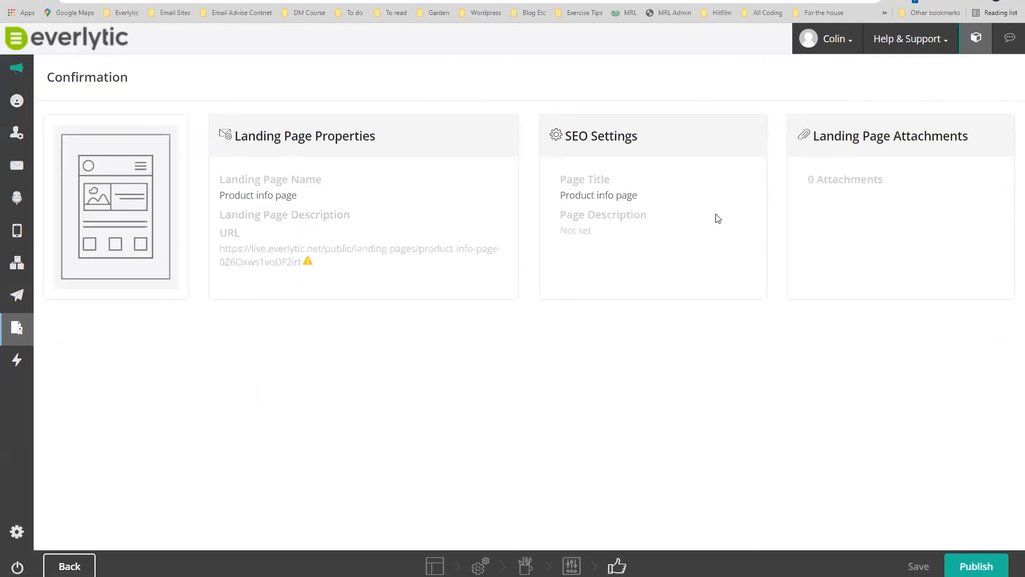
Publish the Product info page, copy its public URL, and open a new browser tab.
left_click(969, 569)
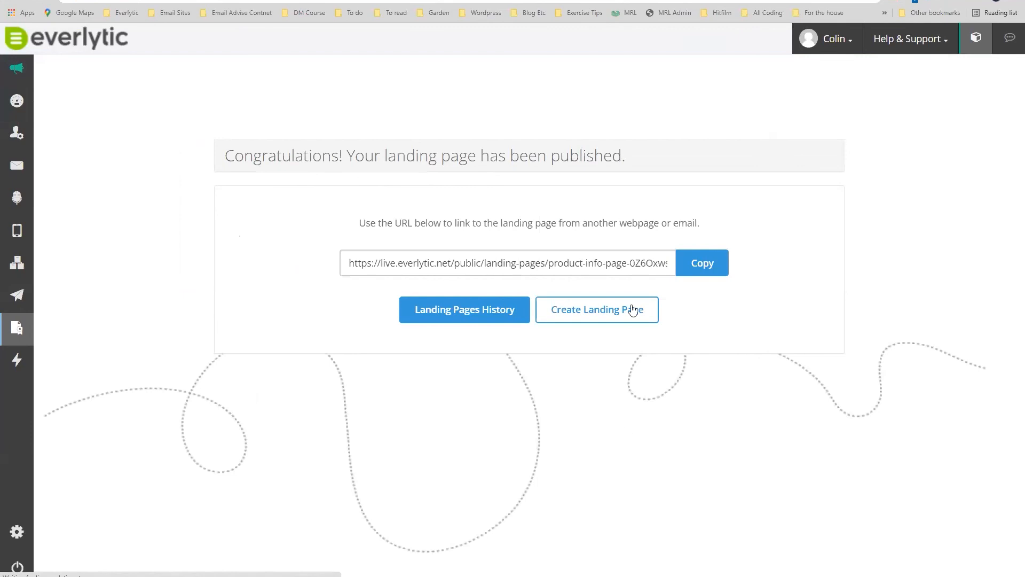
left_click(694, 268)
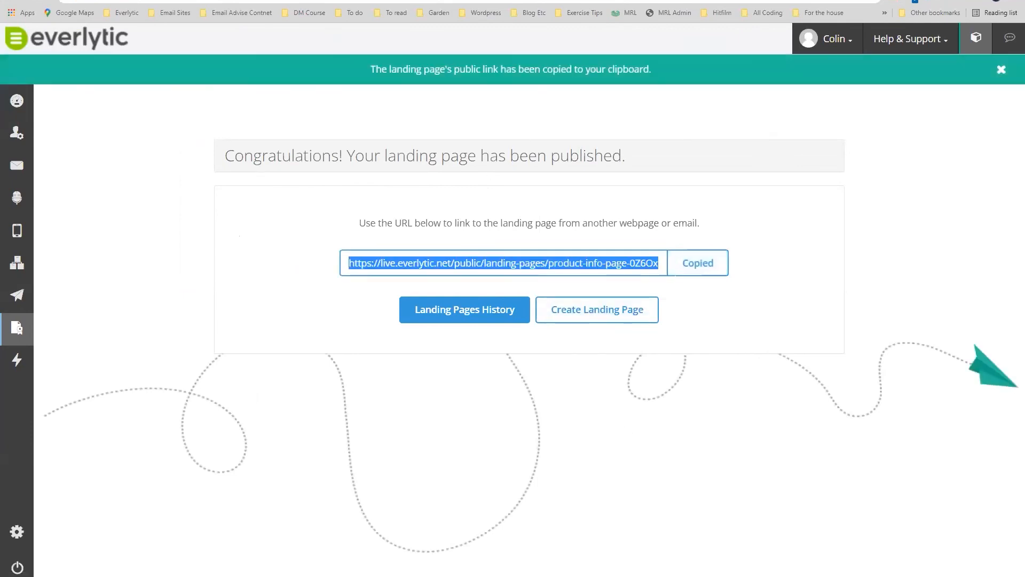
key("ctrl+t")
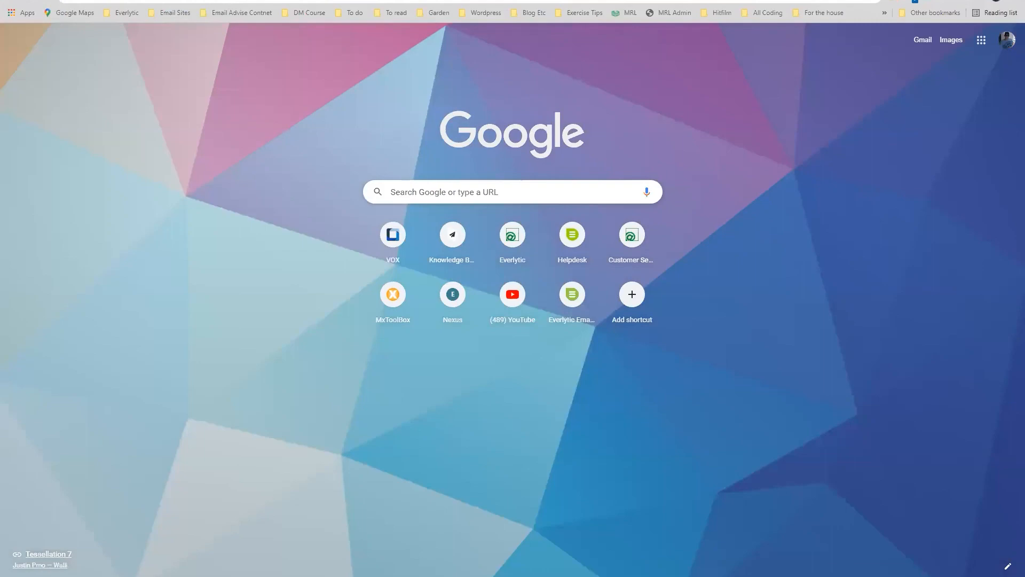
Scroll down and back up through the live styleup landing page.
scroll(885, 320, "down", 10)
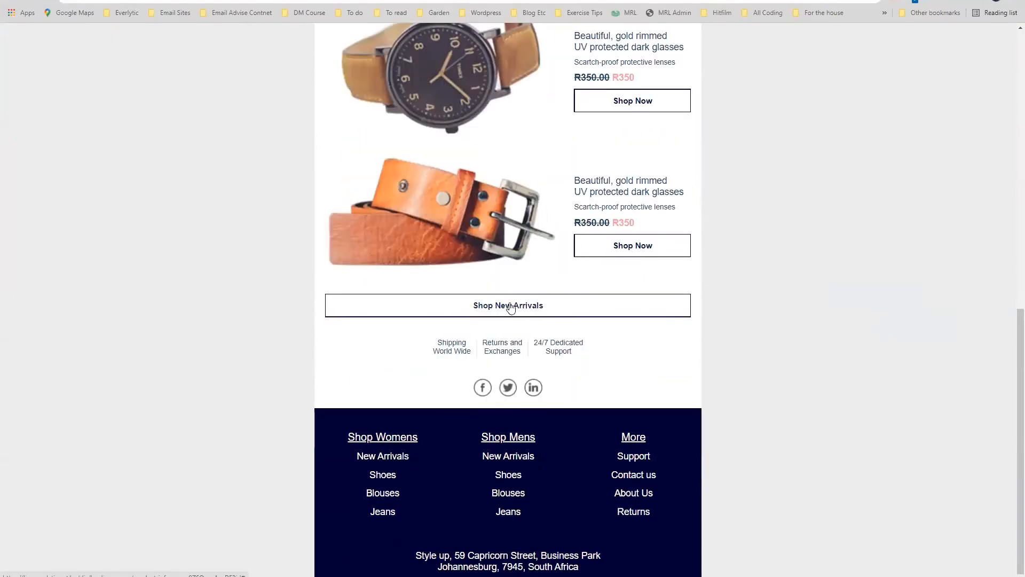
scroll(549, 257, "up", 8)
scroll(564, 216, "up", 2)
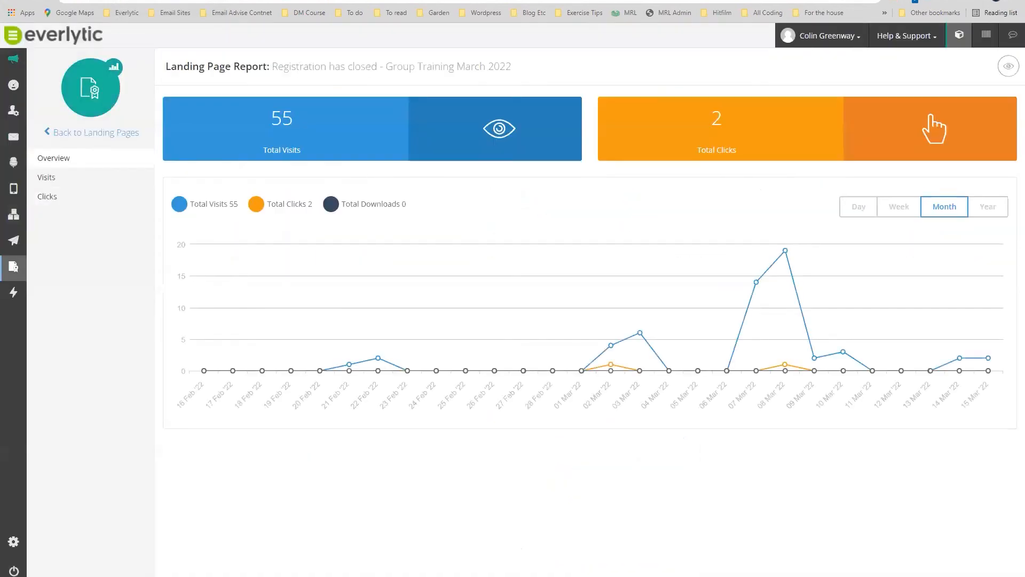
Cycle the report chart through day, week, month and year views, then show the Visits breakdown.
left_click_drag(272, 67, 514, 78)
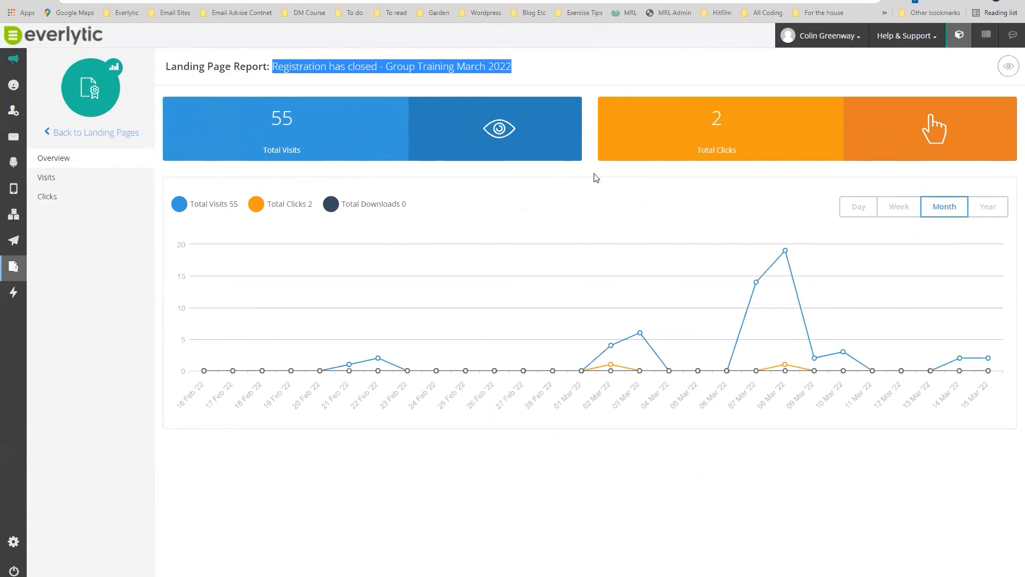
left_click(864, 207)
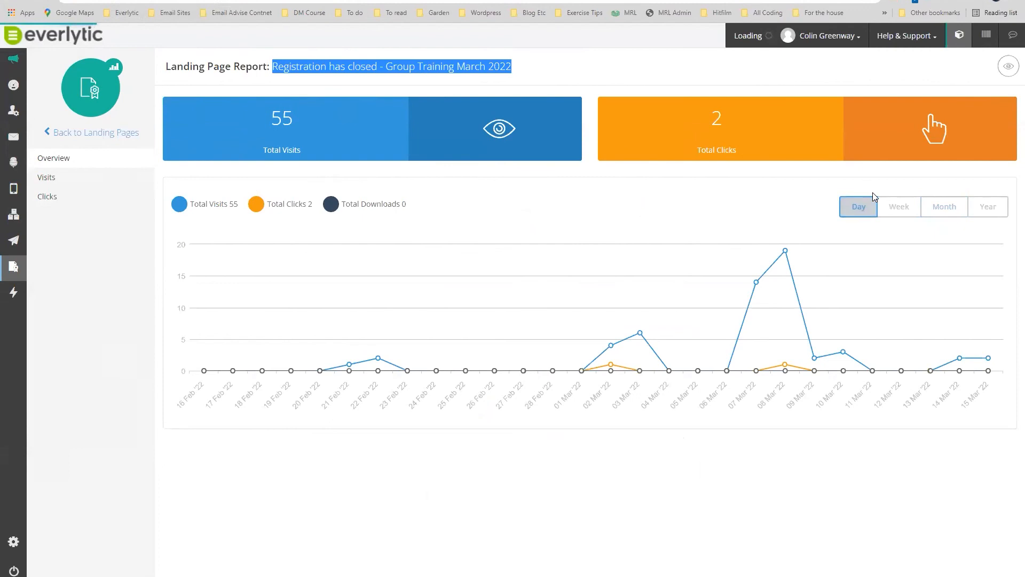
left_click(897, 208)
left_click(942, 210)
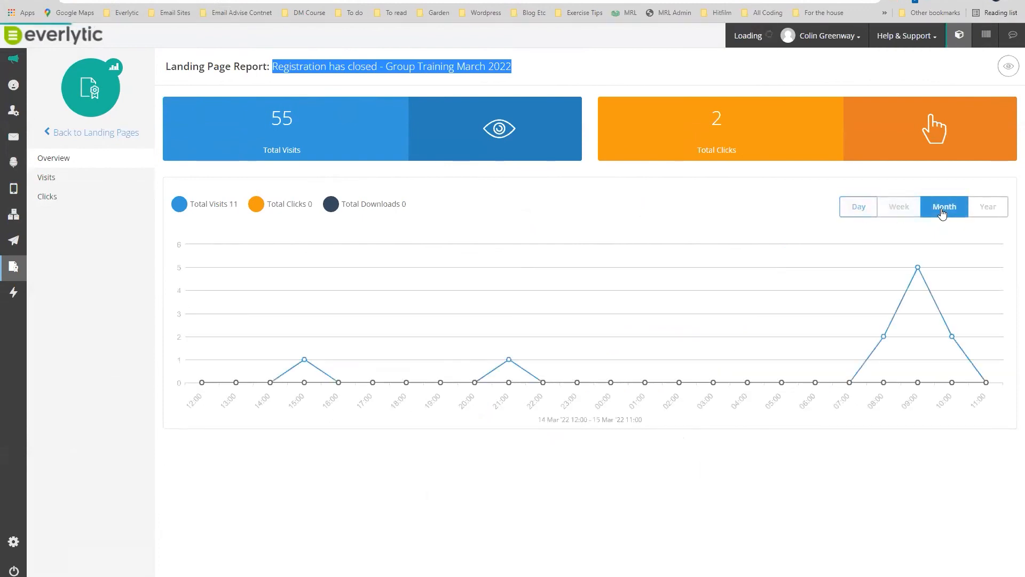
left_click(989, 204)
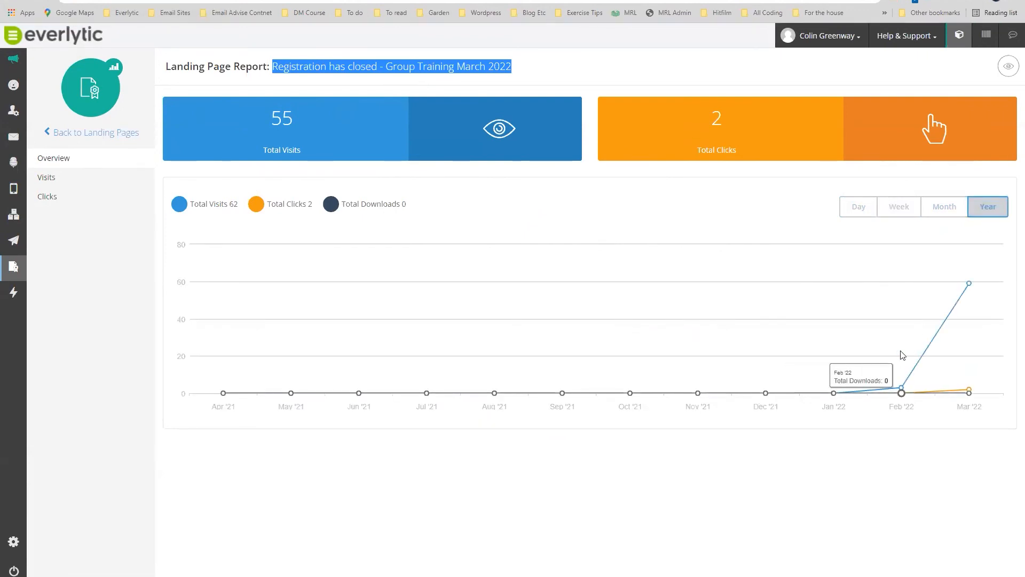
left_click(944, 216)
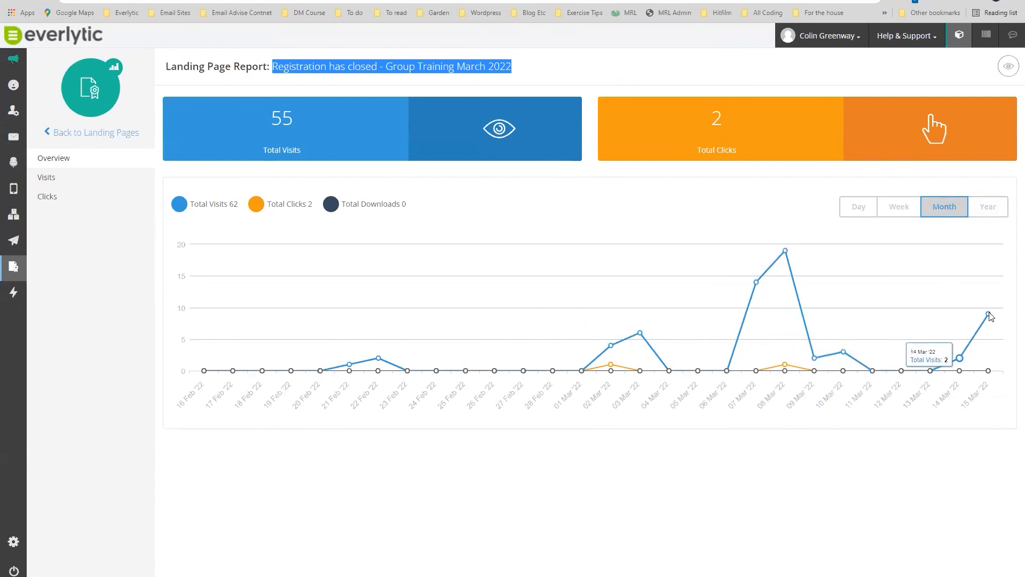
left_click(64, 185)
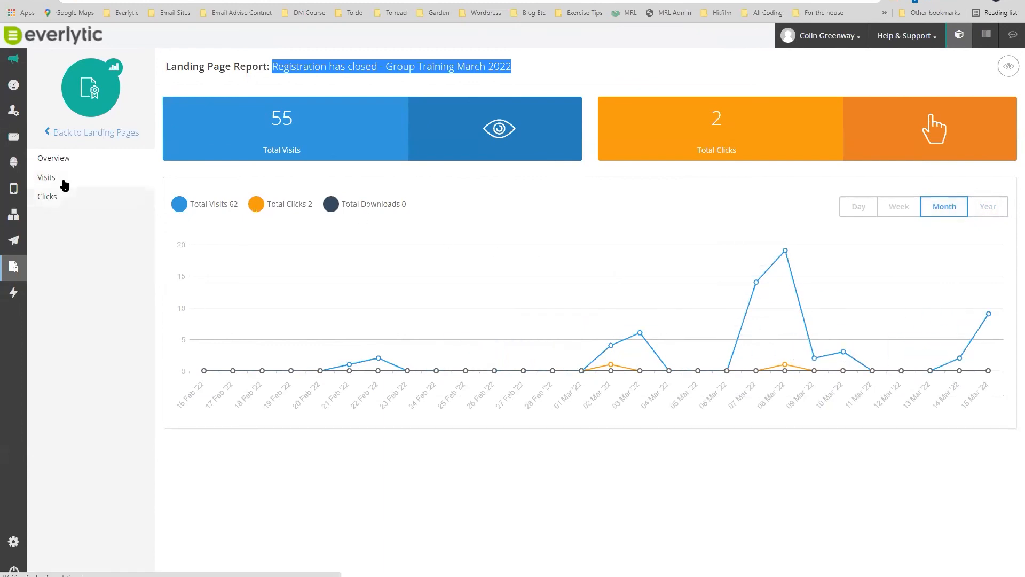
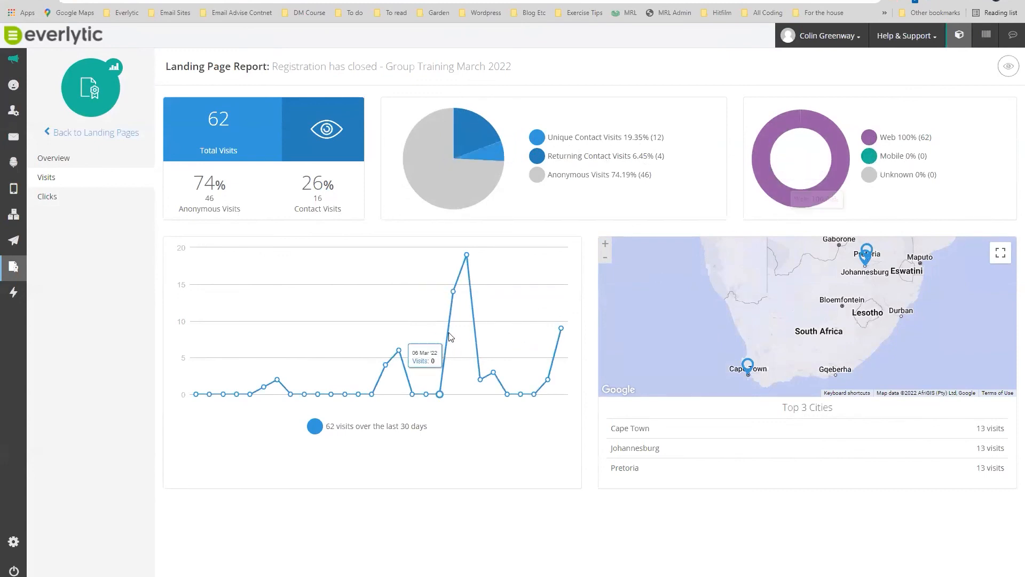
Check the Clicks report (2 clicks across two links, 17% click-to-visit), then switch to the published-page tab.
left_click(45, 199)
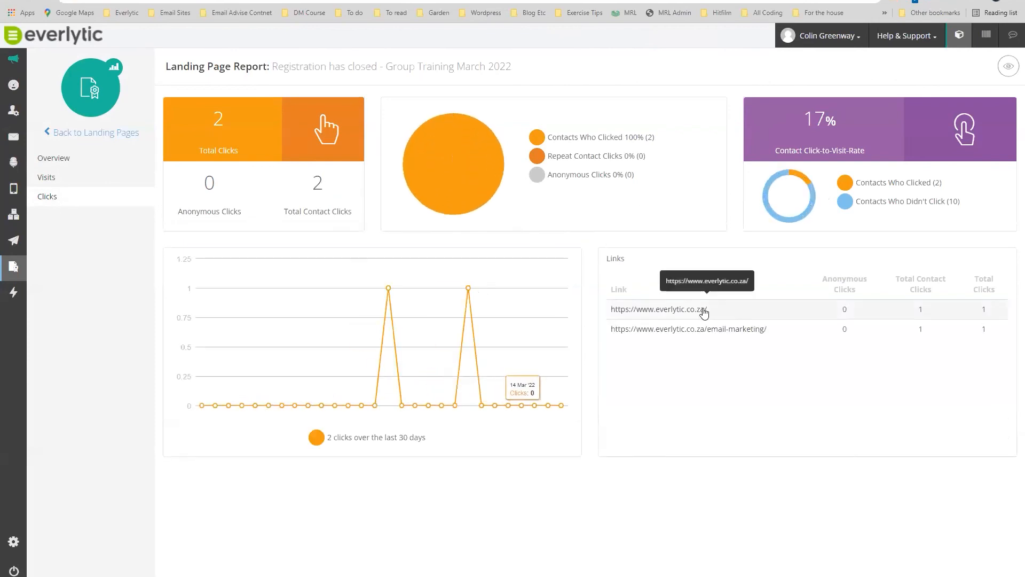
left_click_drag(789, 337, 611, 336)
left_click_drag(708, 310, 600, 312)
left_click_drag(775, 329, 613, 333)
left_click(786, 336)
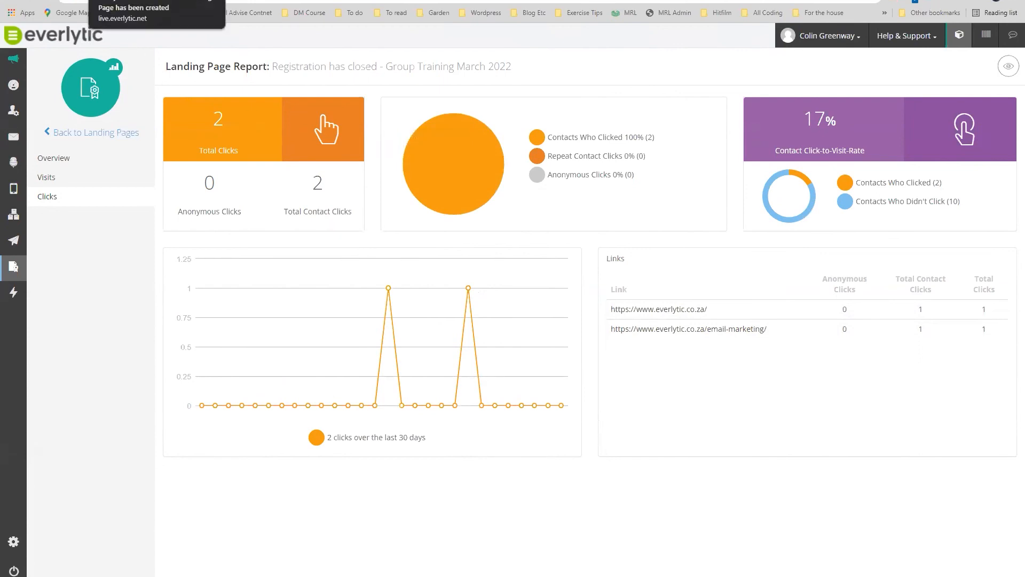
left_click(126, 12)
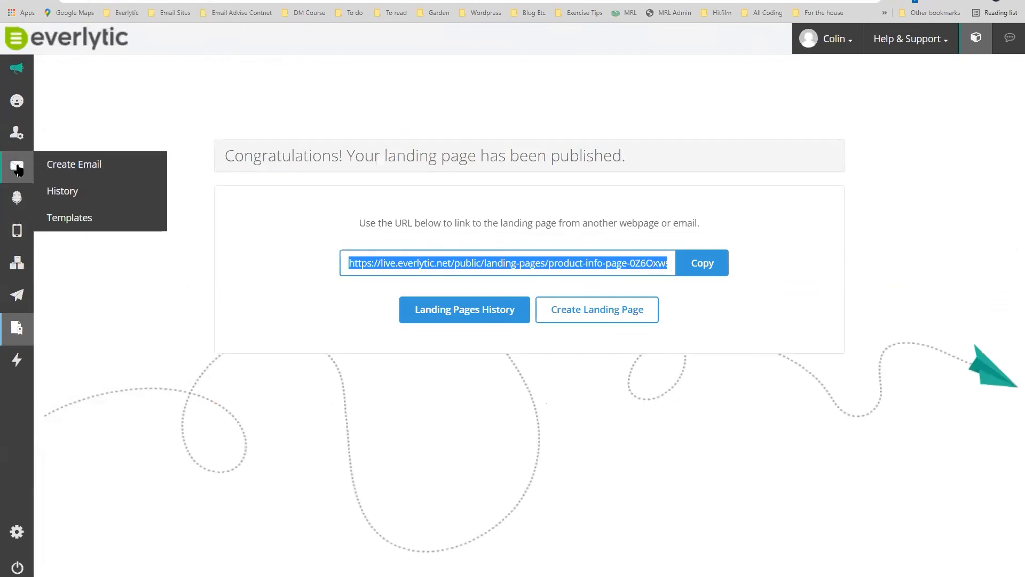
Go from the Workflows article back to the Knowledge Base home and open the FAQs card.
left_click(18, 107)
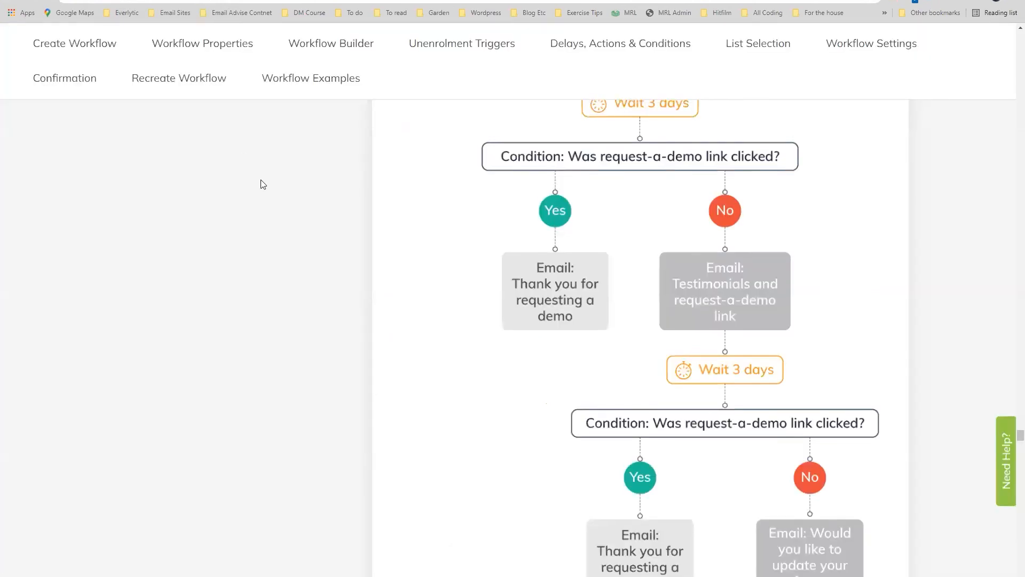
scroll(258, 183, "up", 20)
left_click_drag(1021, 406, 1020, 37)
left_click(70, 63)
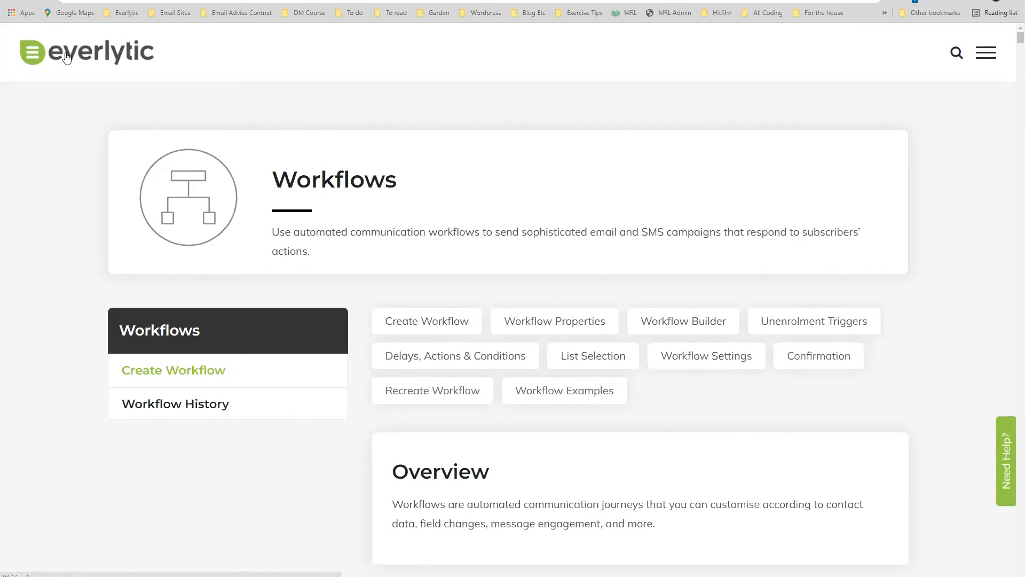
scroll(267, 330, "down", 5)
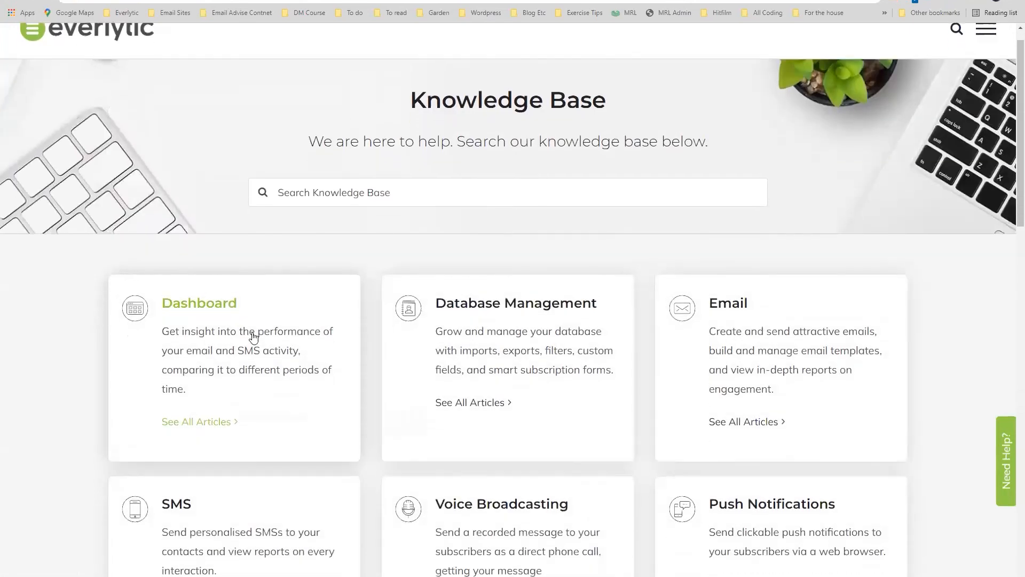
scroll(185, 310, "down", 5)
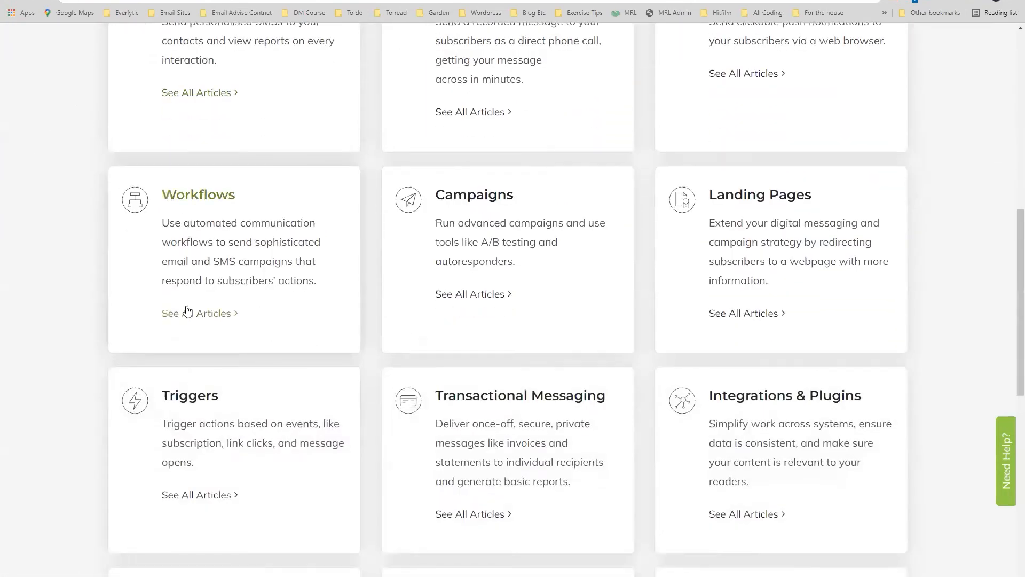
scroll(459, 273, "down", 5)
scroll(460, 273, "down", 2)
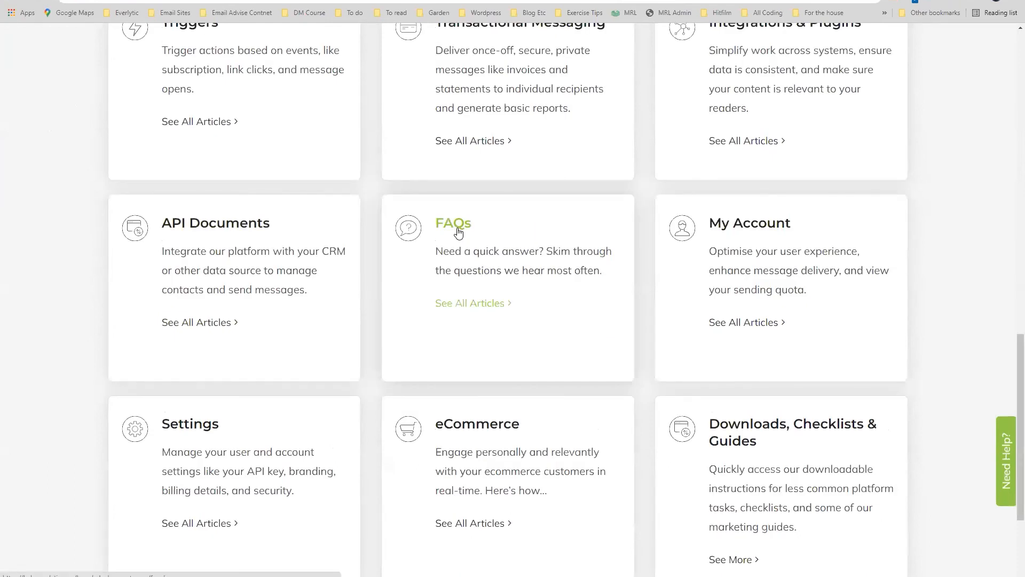
left_click(459, 232)
scroll(270, 293, "down", 2)
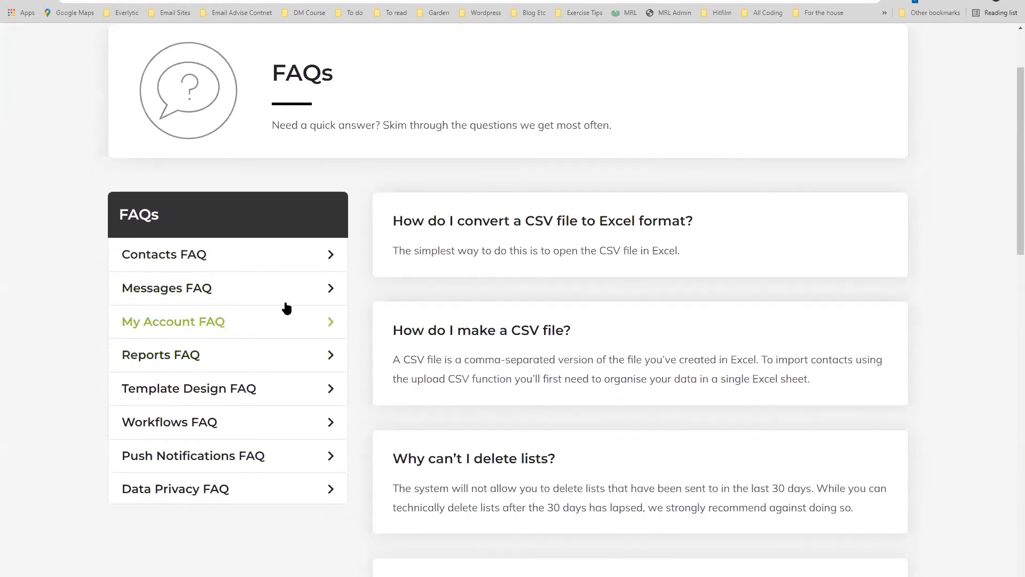
Expand My Account FAQ and open 'I need more credits. How do I top up my quota?'.
left_click(329, 323)
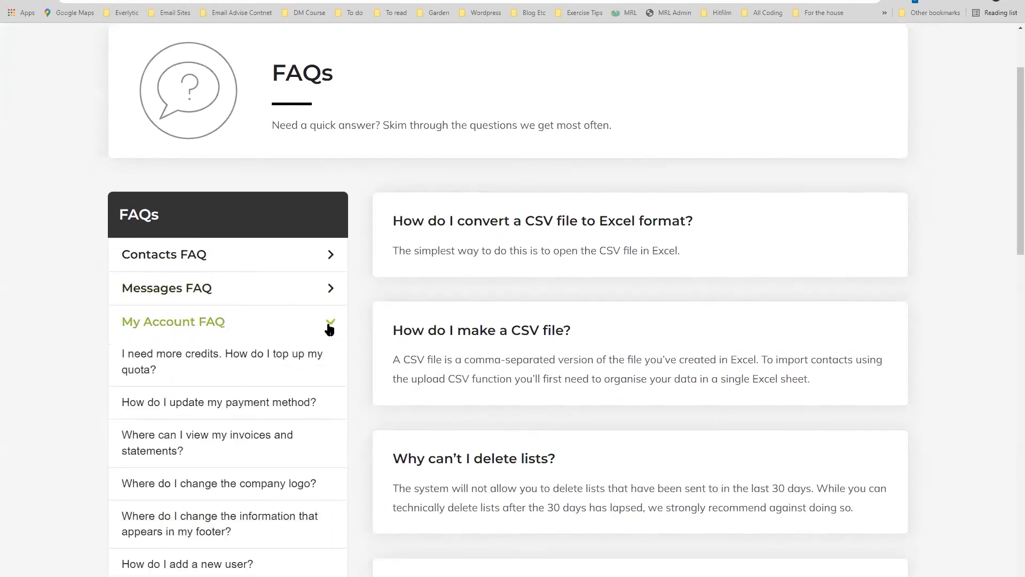
left_click(257, 362)
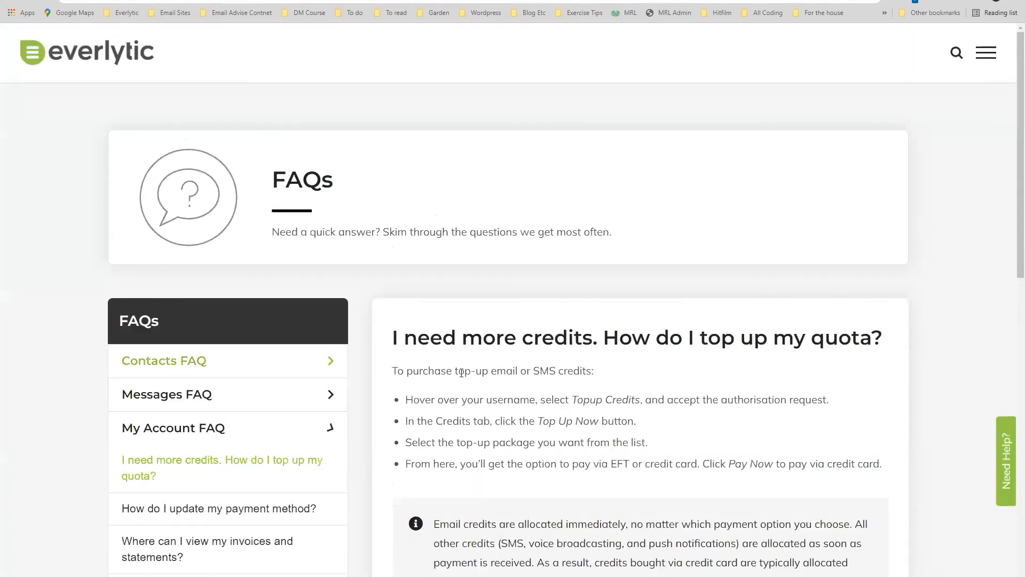
scroll(636, 360, "down", 1)
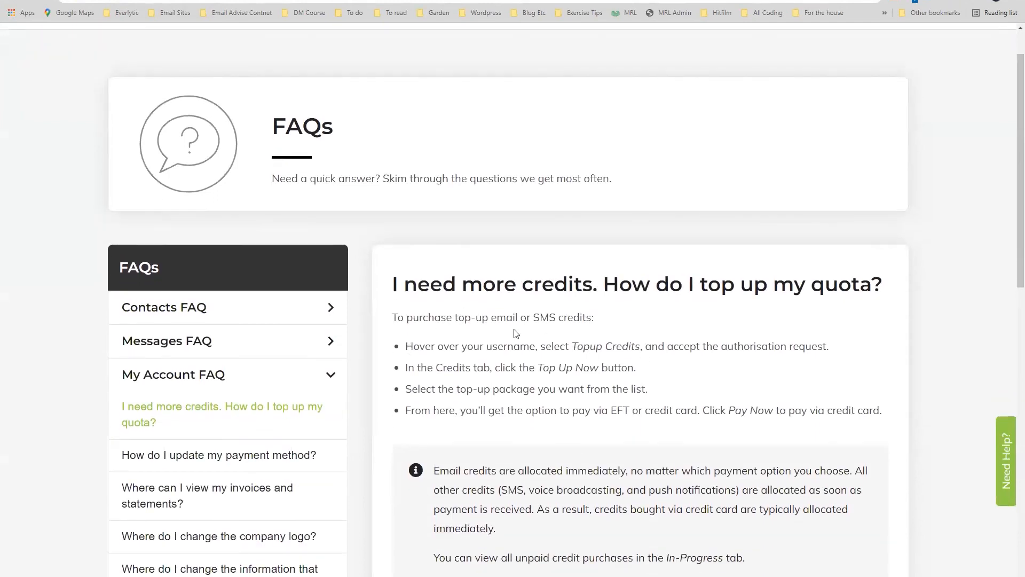
Switch to the Everlytic dashboard tab and dismiss the account menu.
left_click(245, 1)
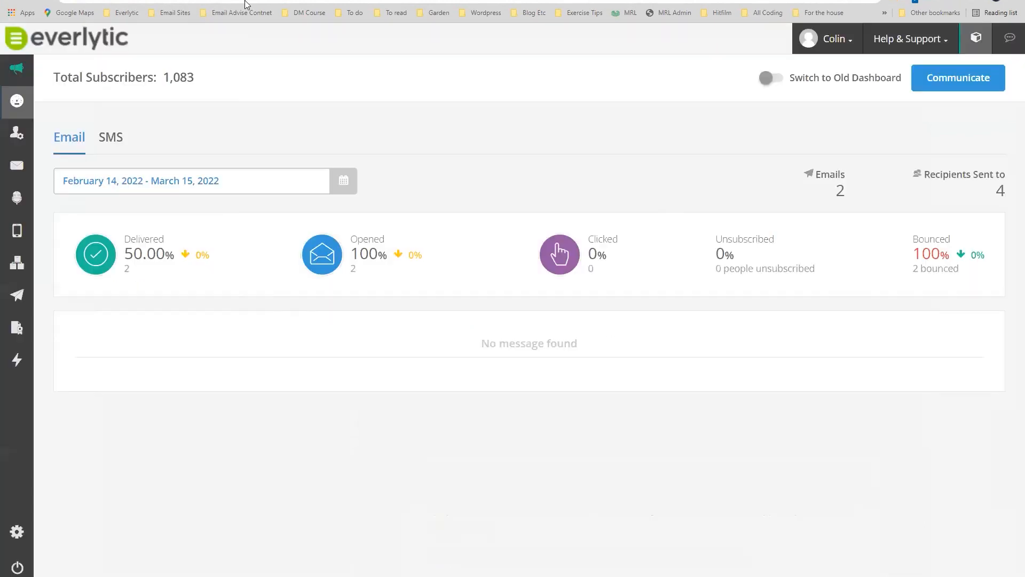
mouse_move(826, 42)
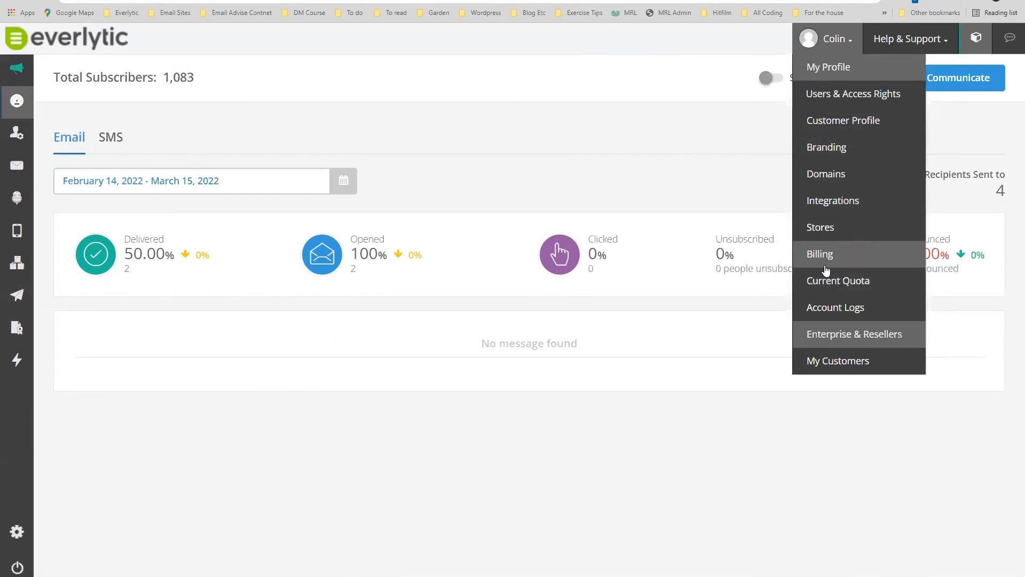
left_click(809, 282)
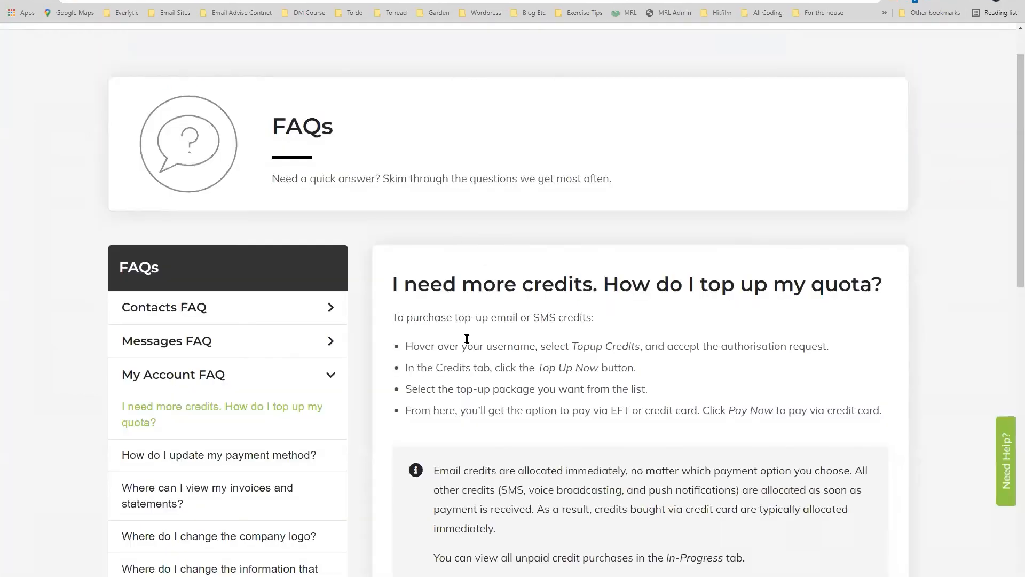
Highlight the Credits tab, EFT/credit card payment steps and the email-versus-SMS credit allocation note.
left_click_drag(435, 369, 637, 370)
scroll(639, 368, "down", 2)
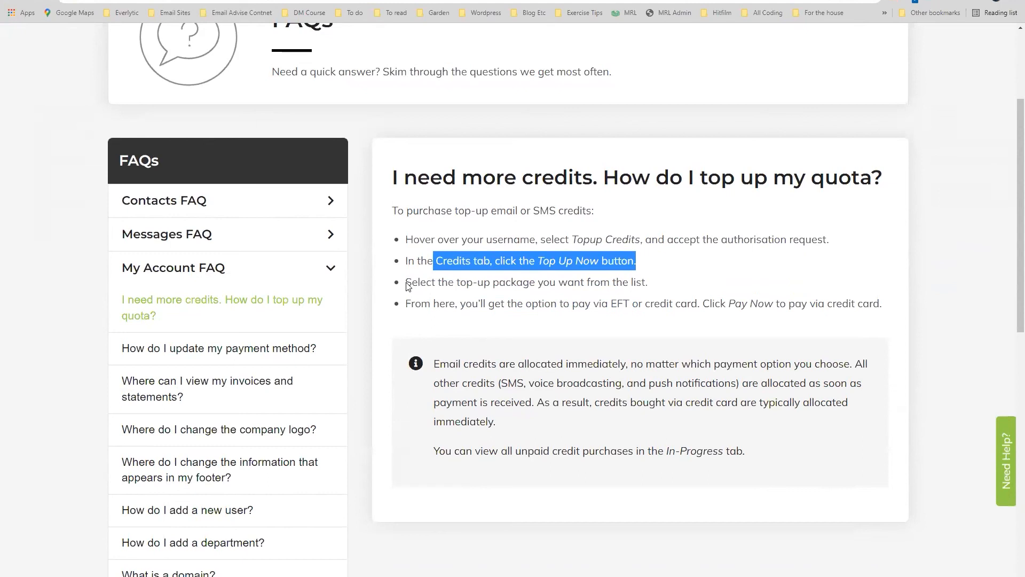
left_click_drag(460, 303, 699, 305)
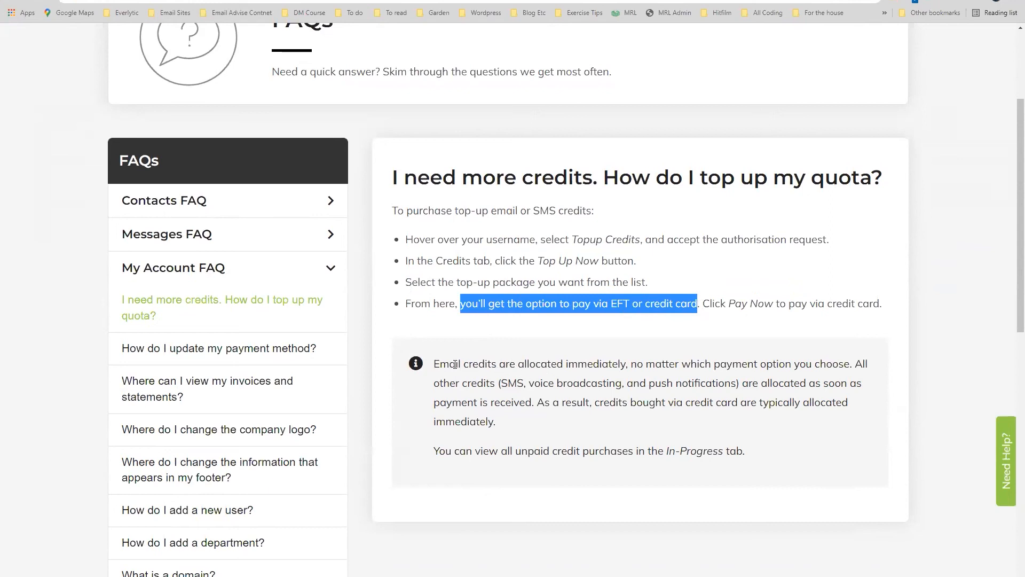
left_click_drag(435, 366, 764, 368)
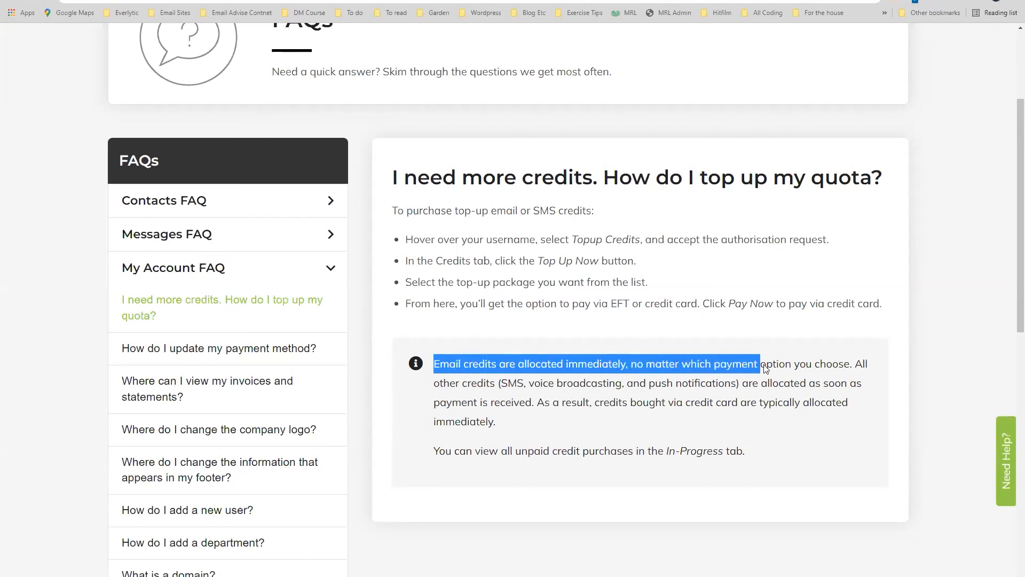
left_click(792, 364)
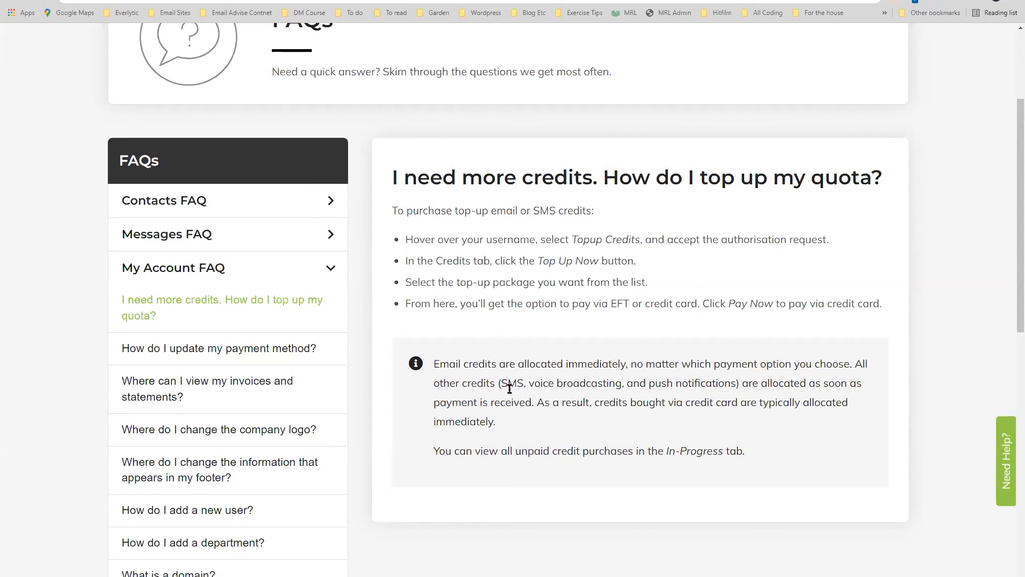
left_click_drag(501, 383, 523, 384)
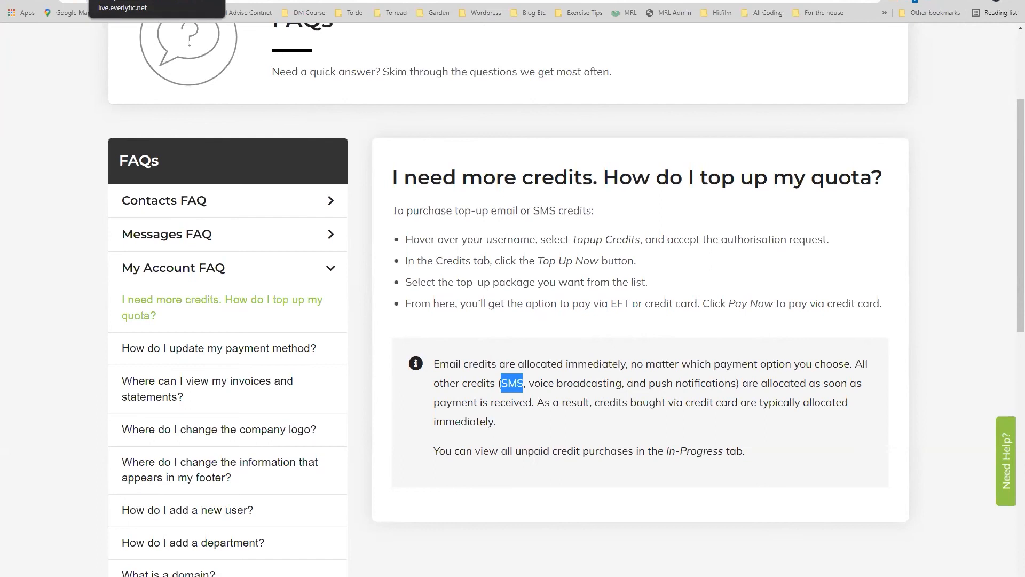
left_click(144, 0)
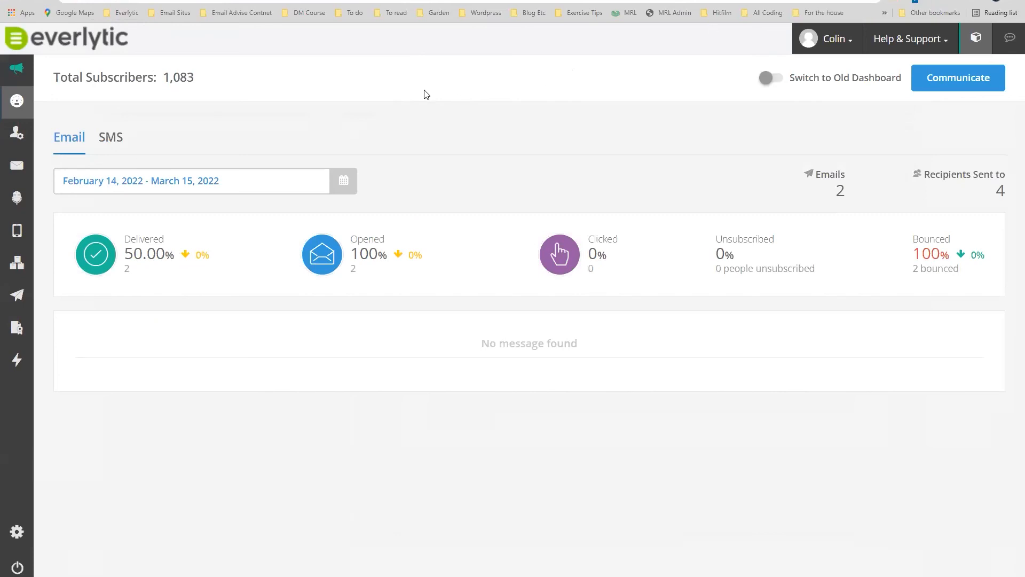
mouse_move(20, 299)
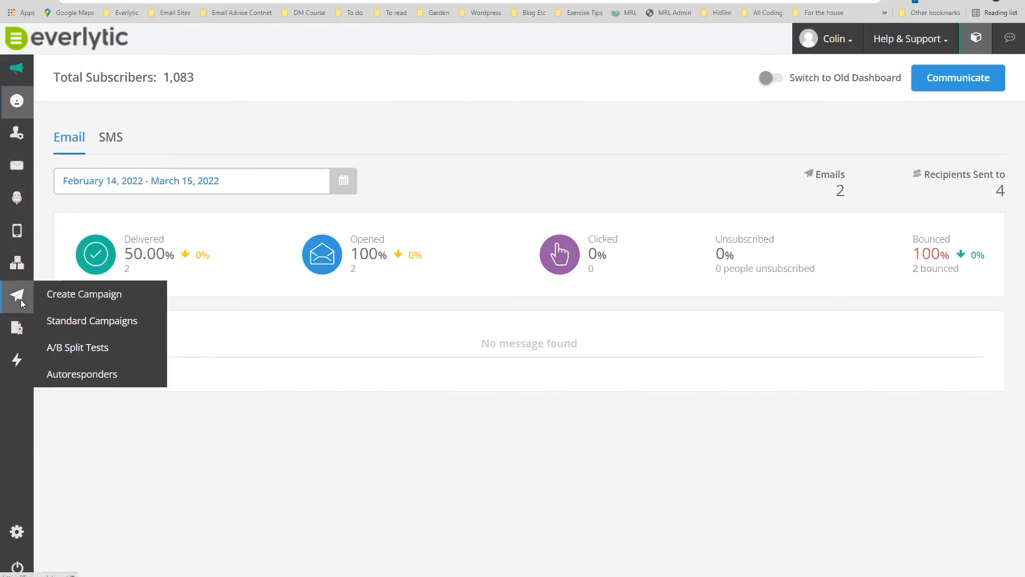
mouse_move(19, 338)
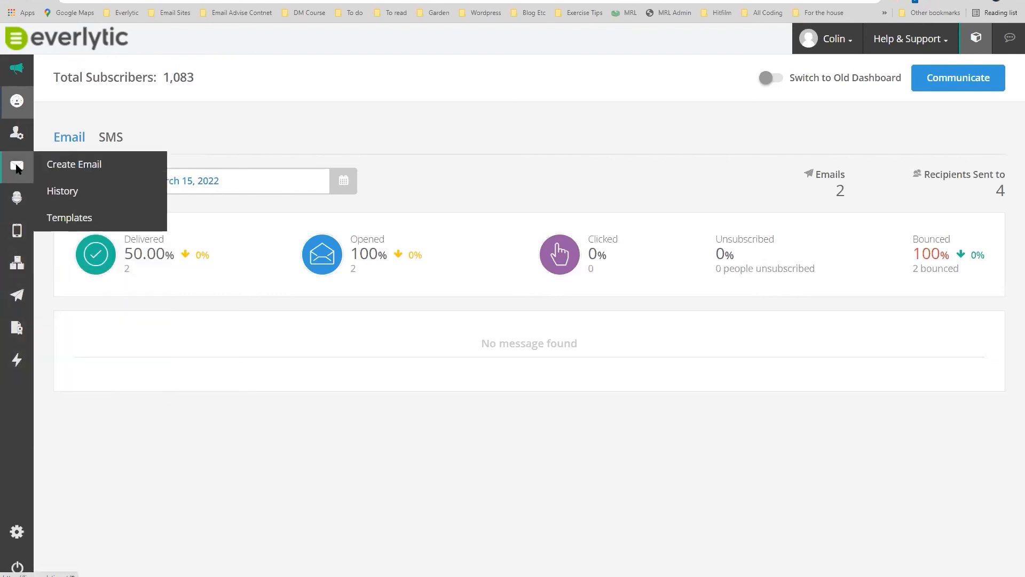
mouse_move(19, 138)
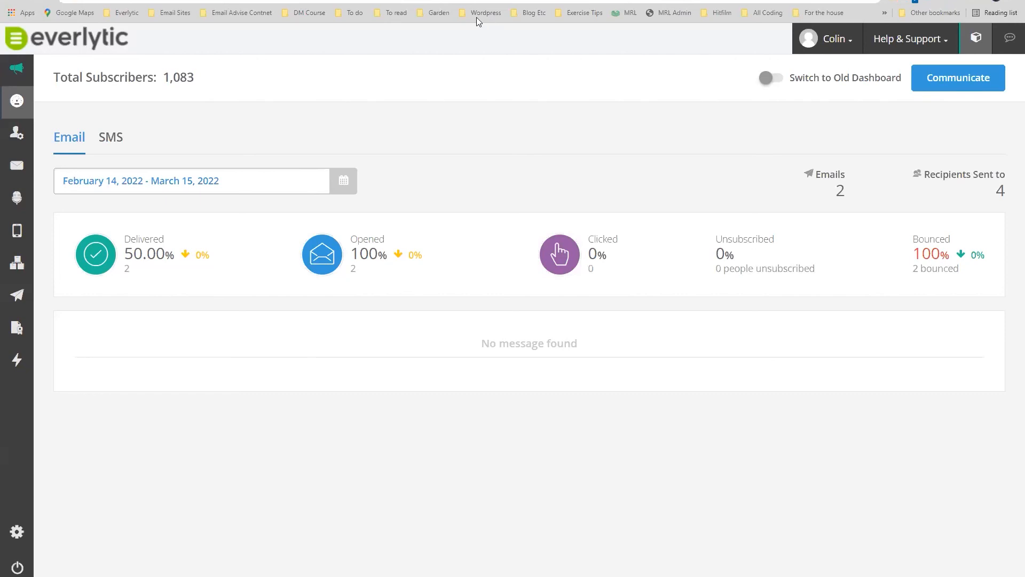
Open Transactional SMS, highlight the 7936 credits remaining, then return to the main dashboard.
left_click(1009, 43)
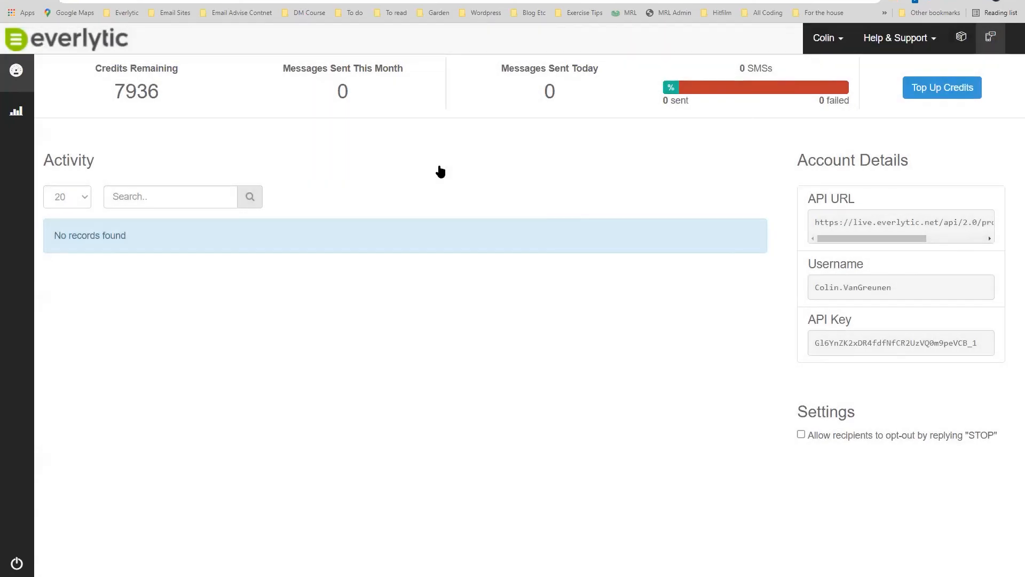
left_click_drag(115, 92, 153, 92)
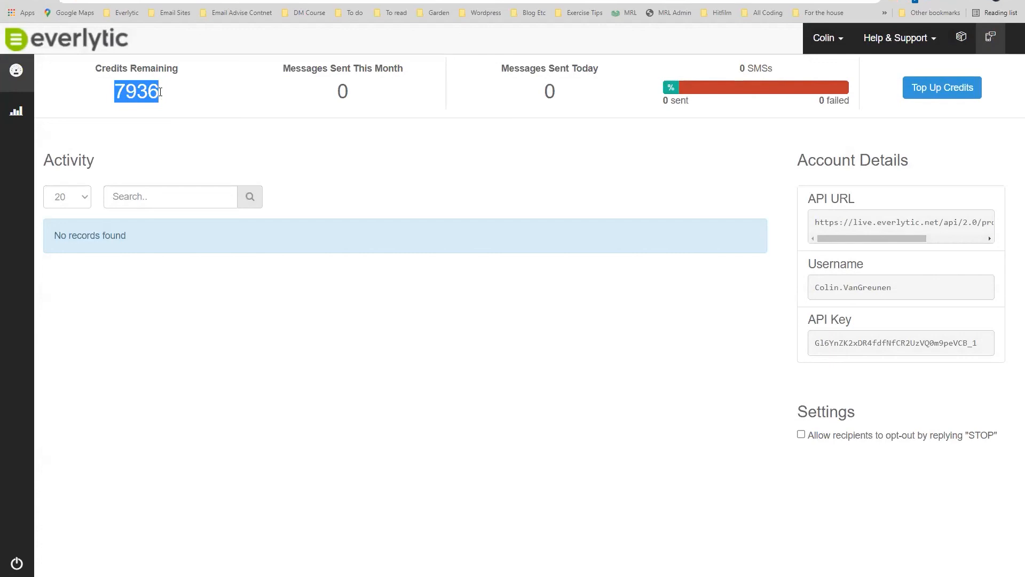
left_click(160, 92)
left_click_drag(160, 92, 114, 92)
left_click(158, 93)
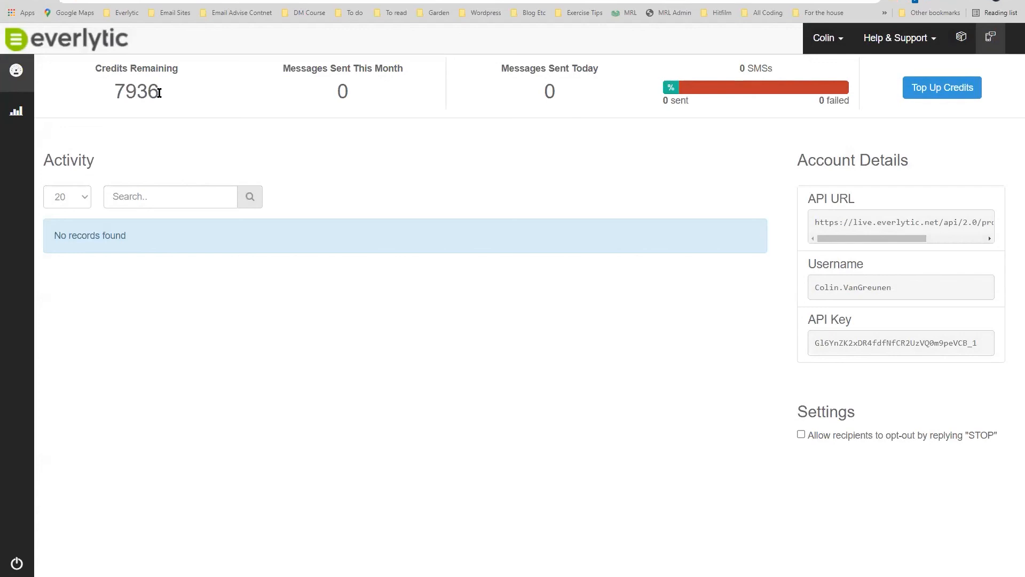
left_click_drag(159, 93, 120, 92)
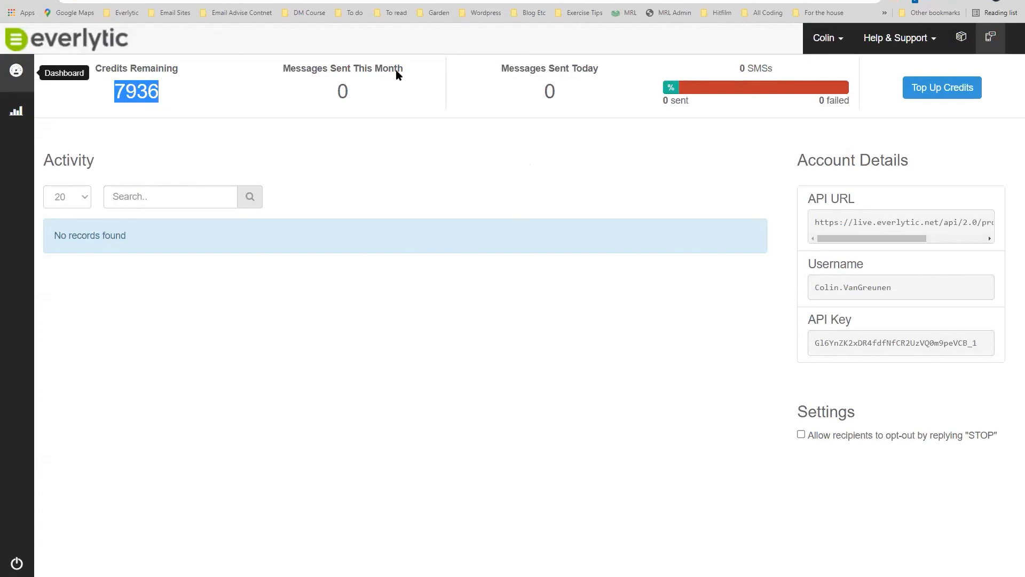
left_click(961, 40)
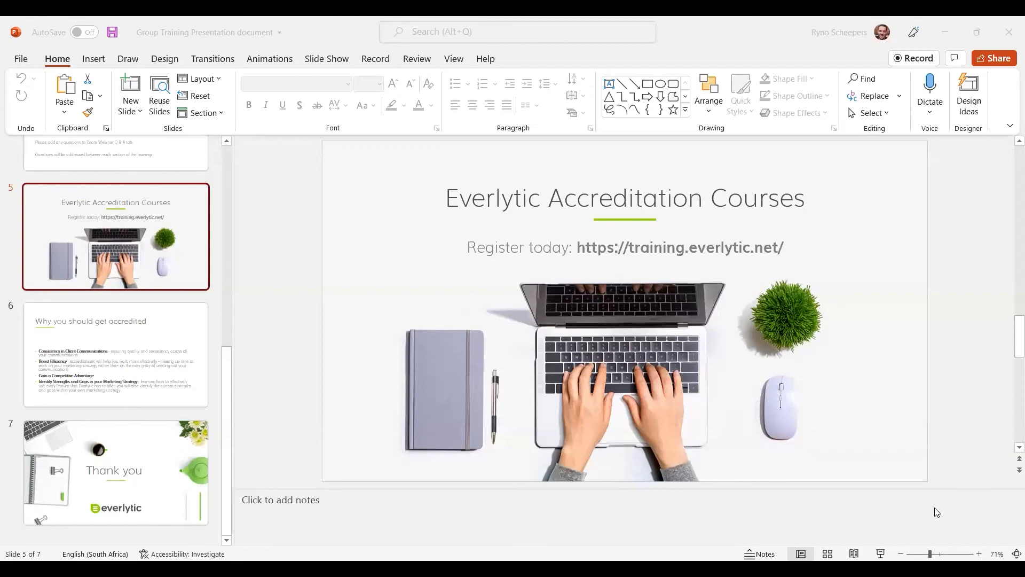
Start the slide show from slide 5, 'Everlytic Accreditation Courses'.
left_click(958, 351)
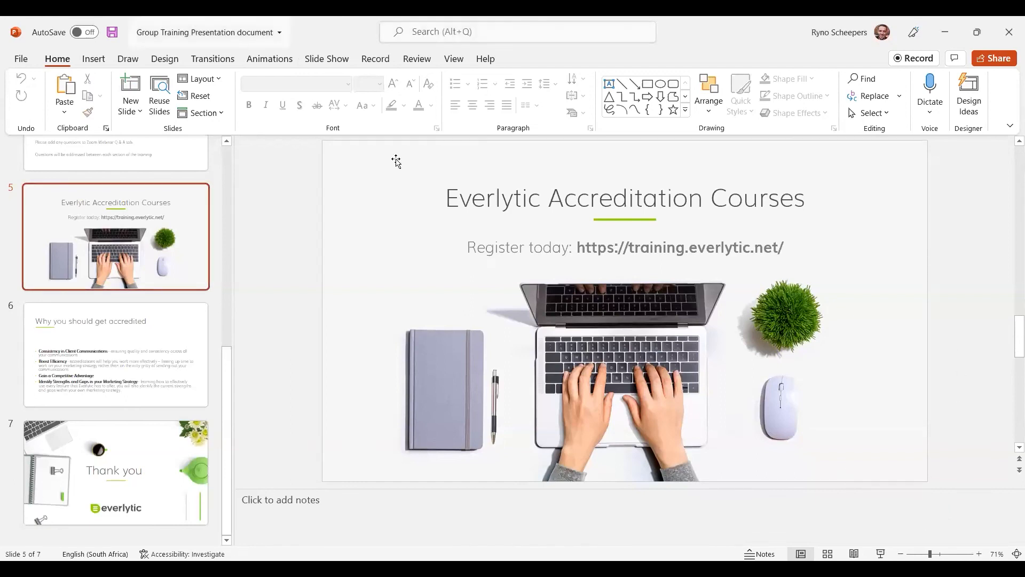
left_click(881, 554)
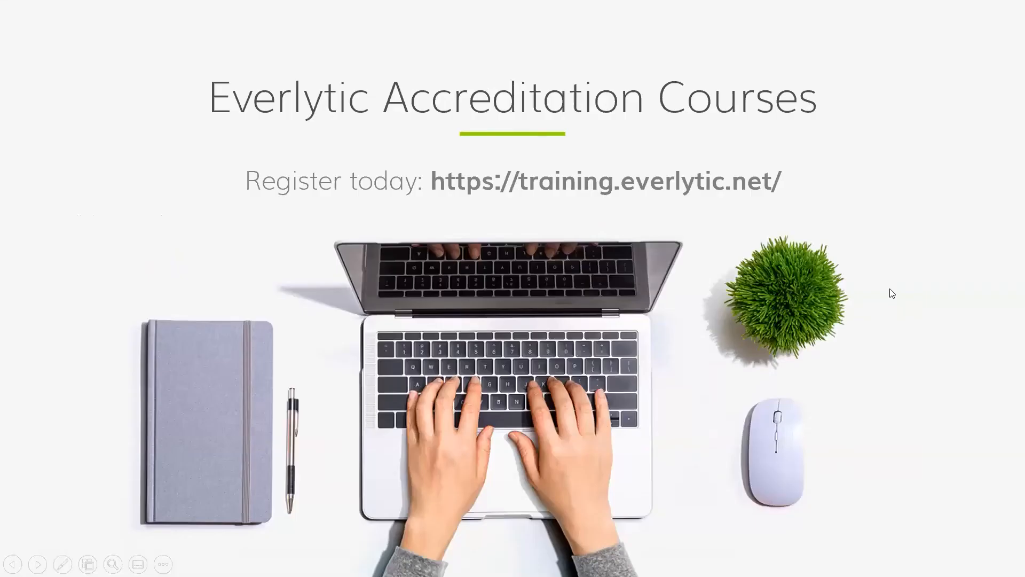